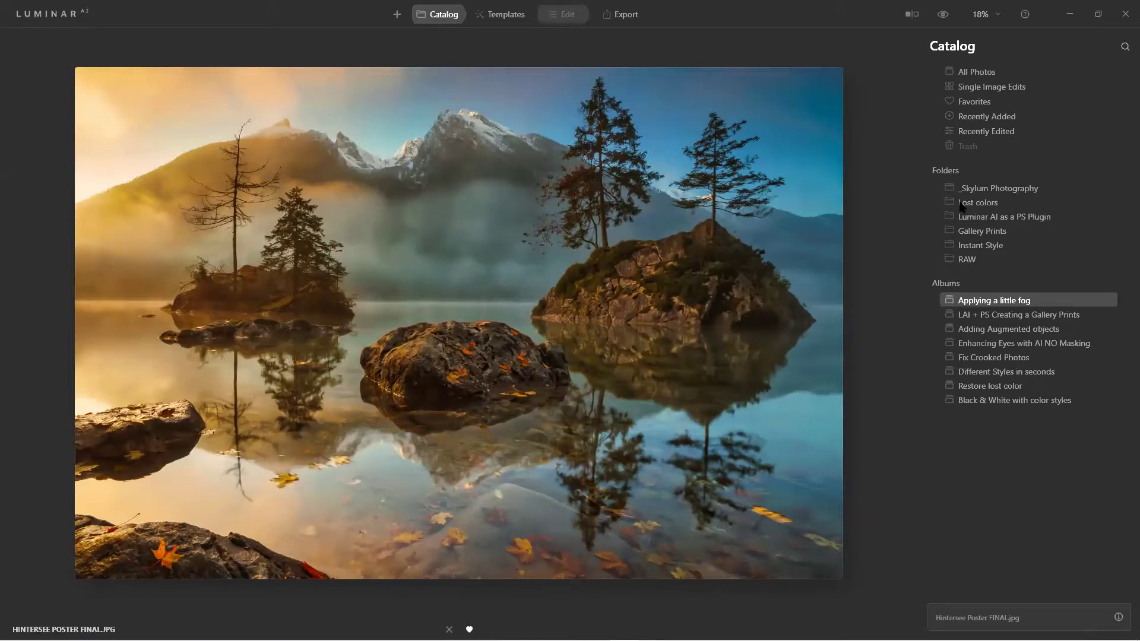
Step: Open the templates for the lake photo and browse the Waterscapes, Overcast and Nature collections suggested for it
{"action": "left_click", "coordinate": [498, 11]}
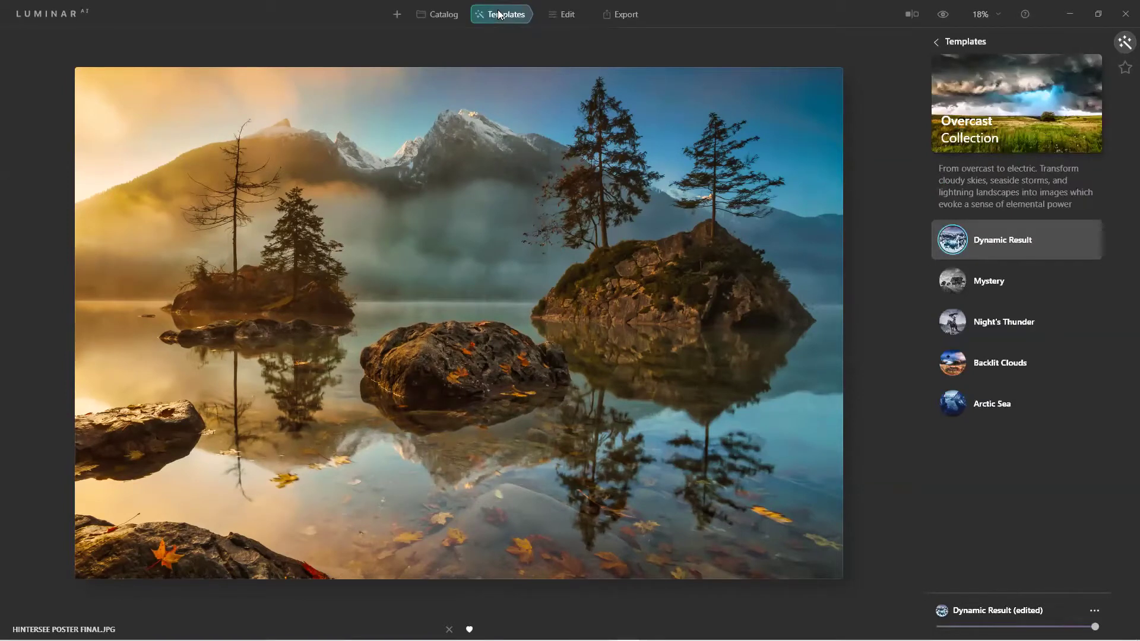
{"action": "left_click", "coordinate": [935, 41]}
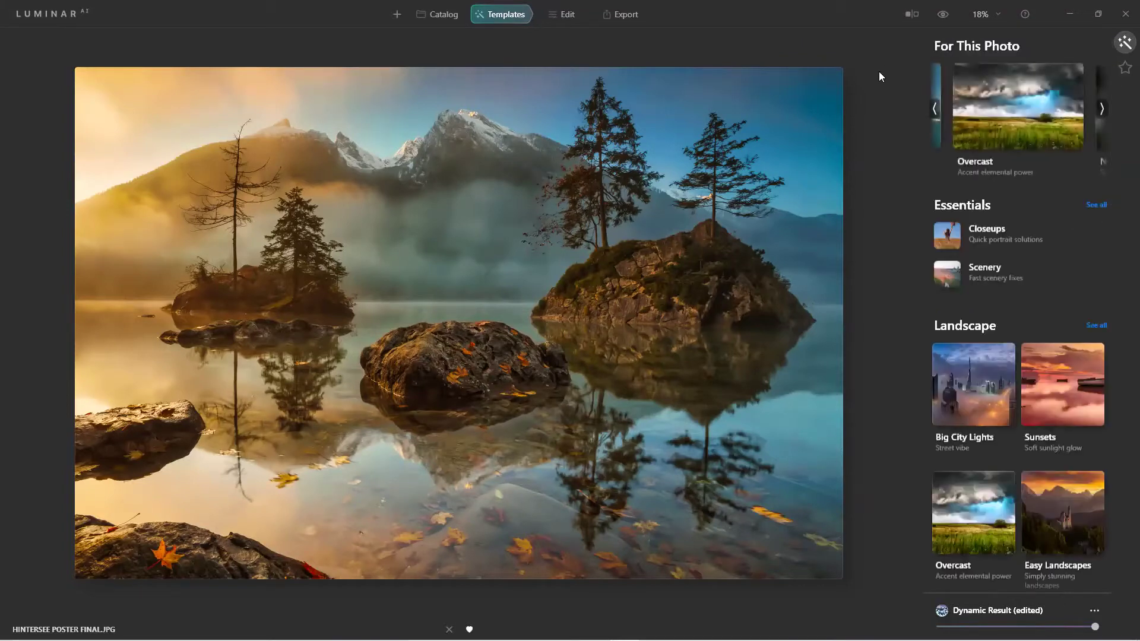
{"action": "left_click", "coordinate": [934, 110]}
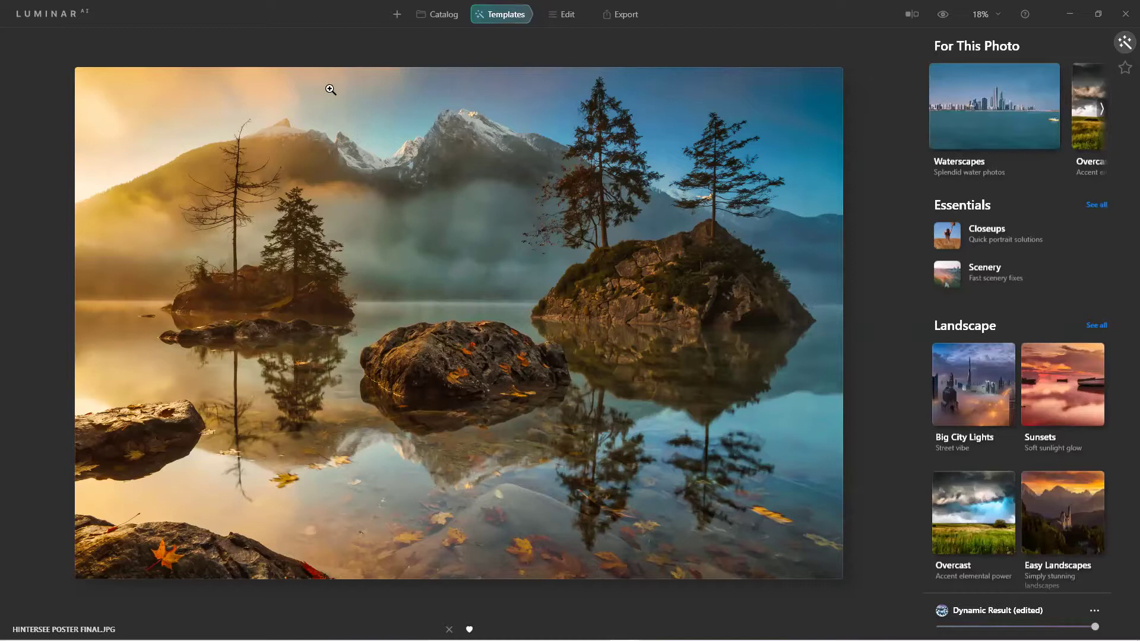
{"action": "left_click", "coordinate": [1101, 108]}
{"action": "left_click", "coordinate": [1101, 108]}
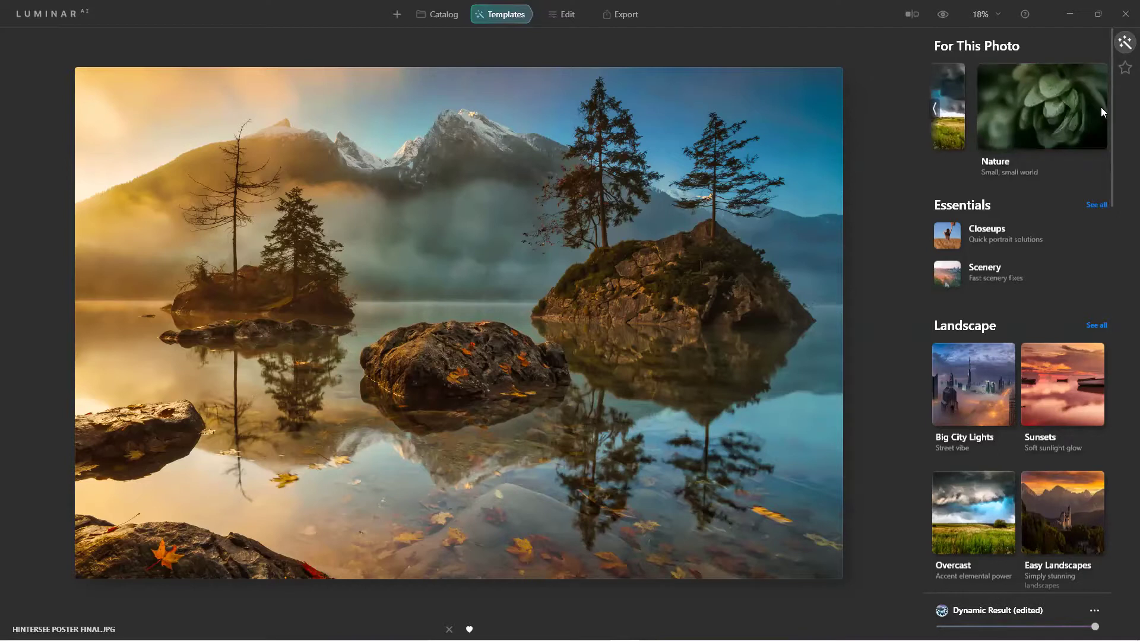
{"action": "left_click", "coordinate": [932, 109]}
{"action": "left_click", "coordinate": [932, 109]}
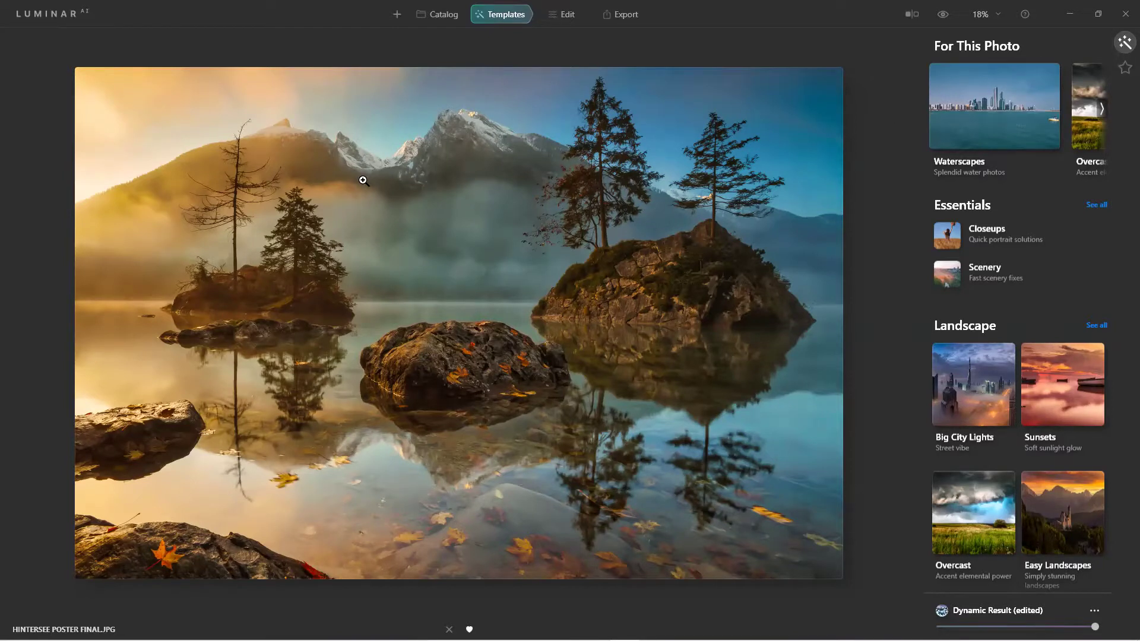
Step: Try the Deep Focus and Cold Currents templates from the Waterscapes collection and compare Cold Currents with the original photo
{"action": "left_click", "coordinate": [1013, 97]}
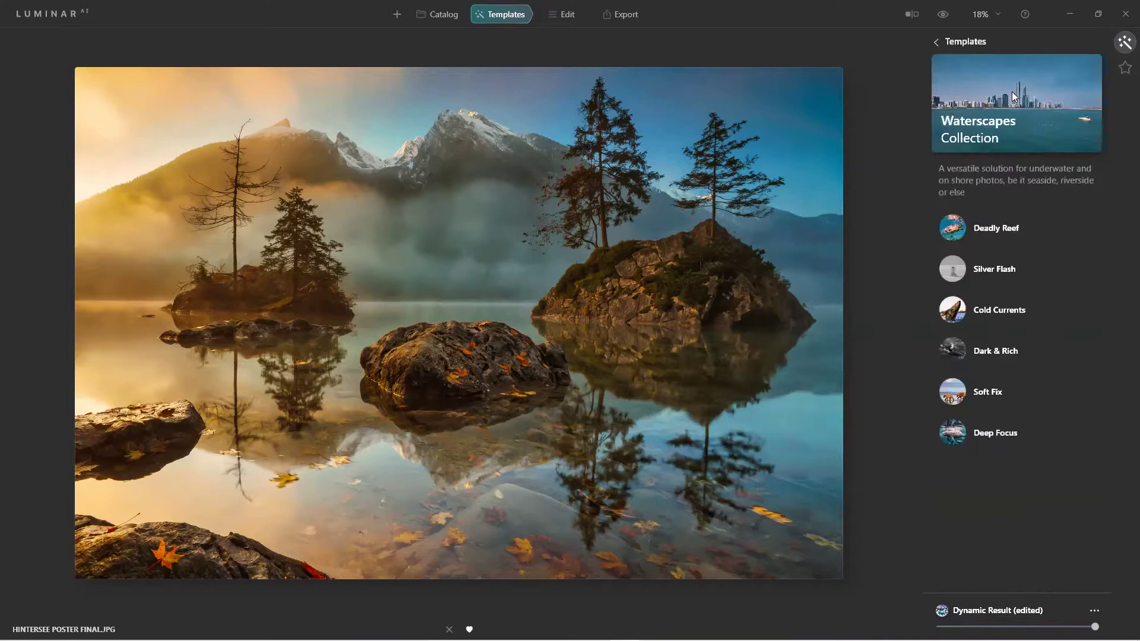
{"action": "left_click", "coordinate": [960, 434]}
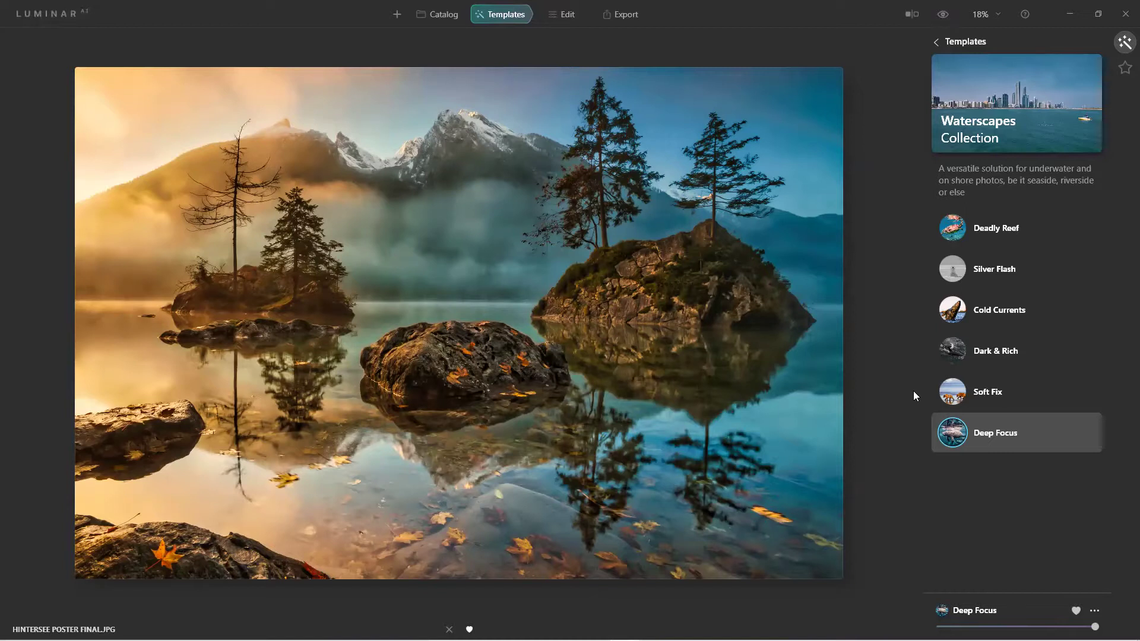
{"action": "left_click", "coordinate": [950, 310]}
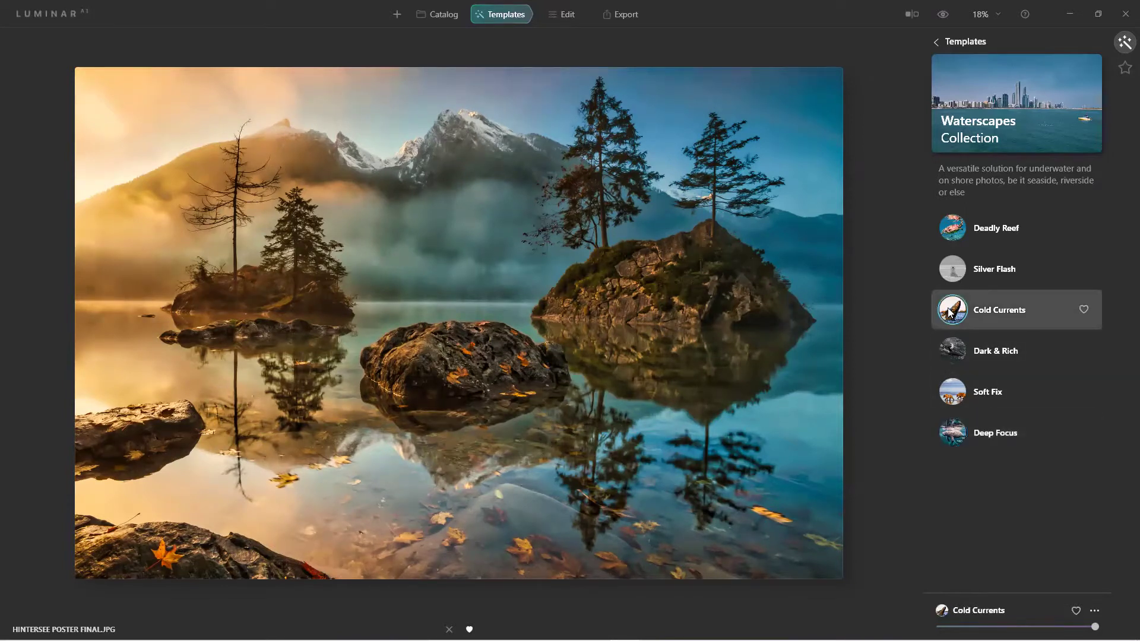
{"action": "left_click", "coordinate": [943, 18]}
{"action": "left_click", "coordinate": [944, 19]}
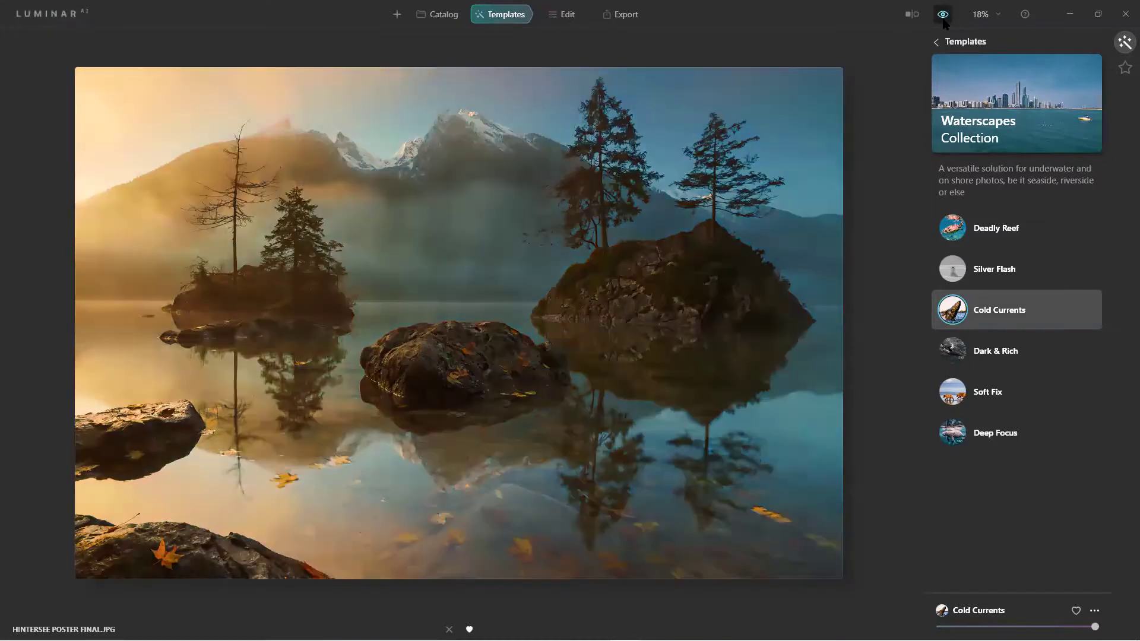
{"action": "left_click", "coordinate": [944, 19]}
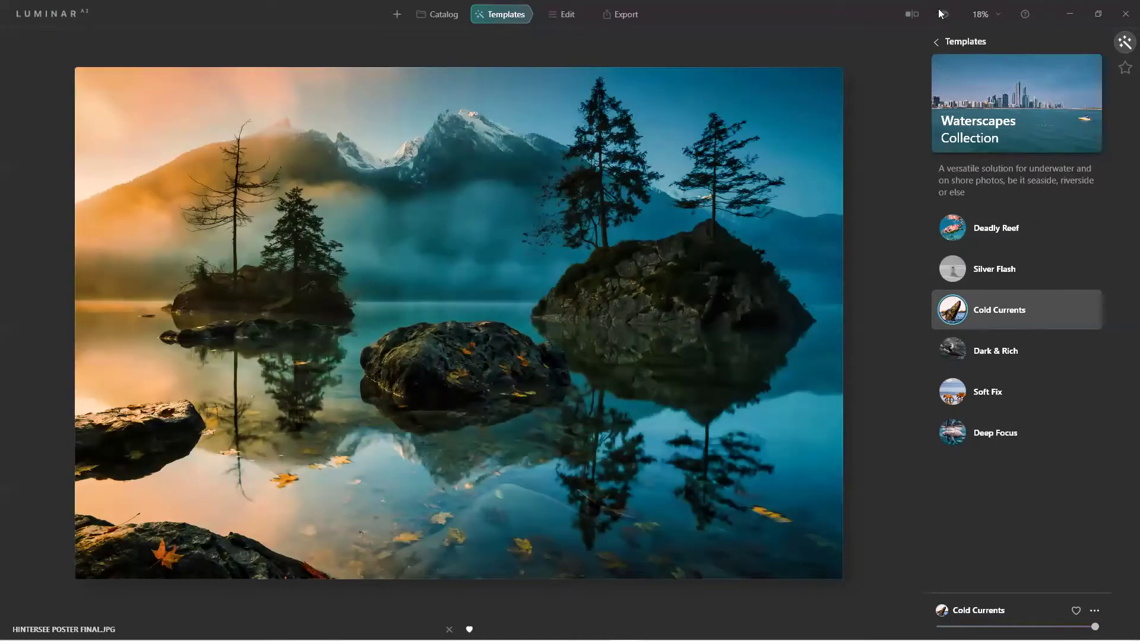
Step: Try Backlit Clouds from the Overcast collection, settle on the Dynamic Result template and compare it with the original photo
{"action": "left_click", "coordinate": [935, 42]}
{"action": "left_click", "coordinate": [1102, 109]}
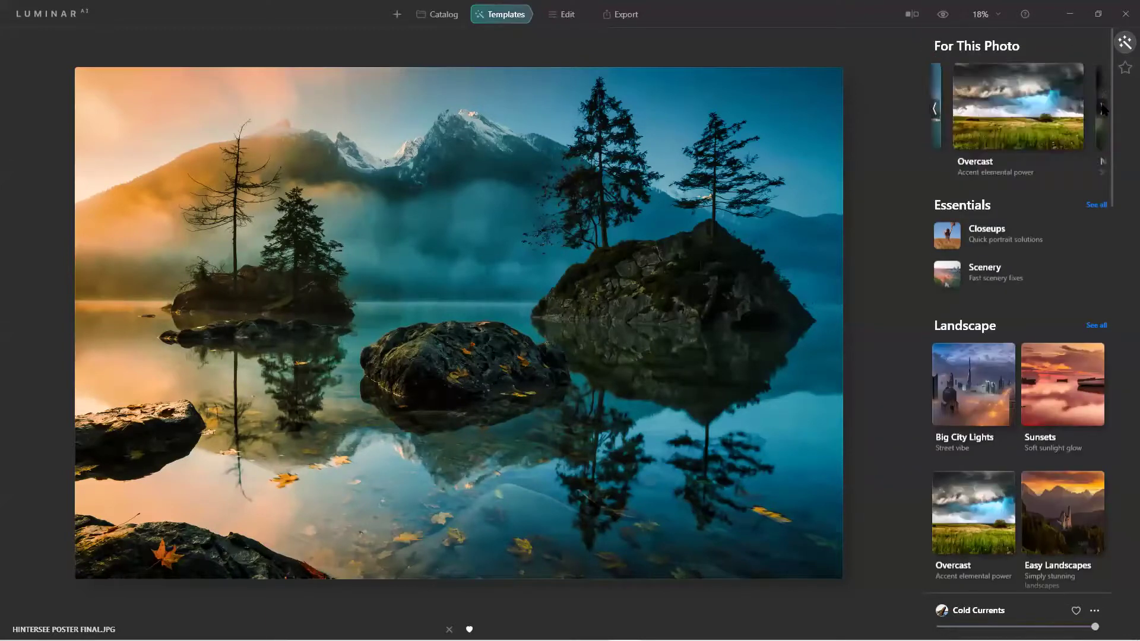
{"action": "left_click", "coordinate": [1061, 107]}
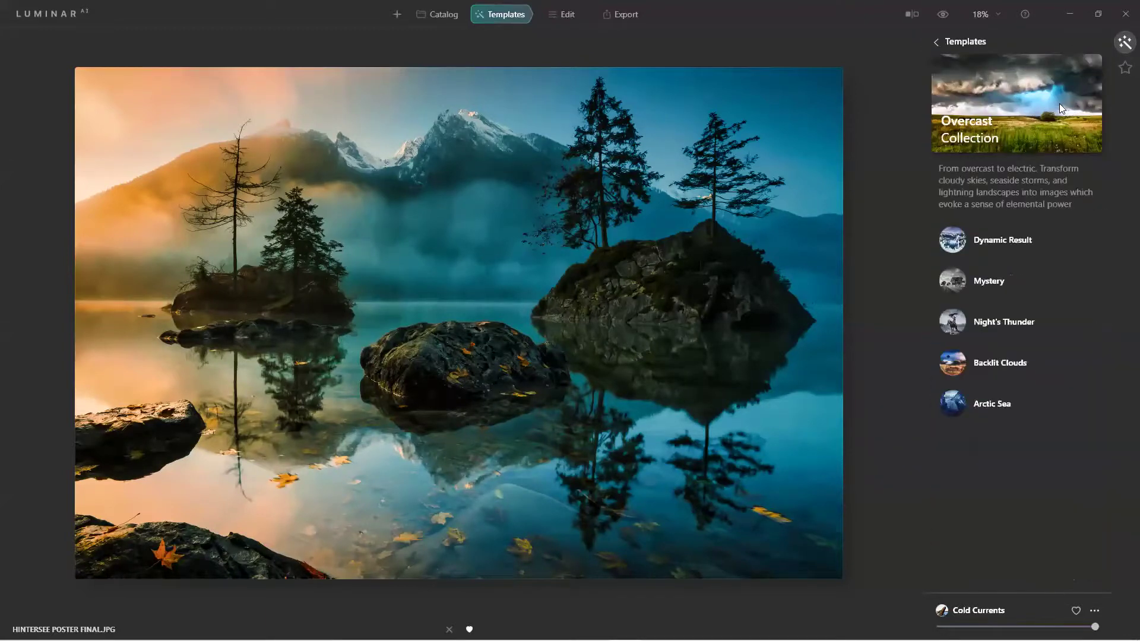
{"action": "left_click", "coordinate": [960, 364]}
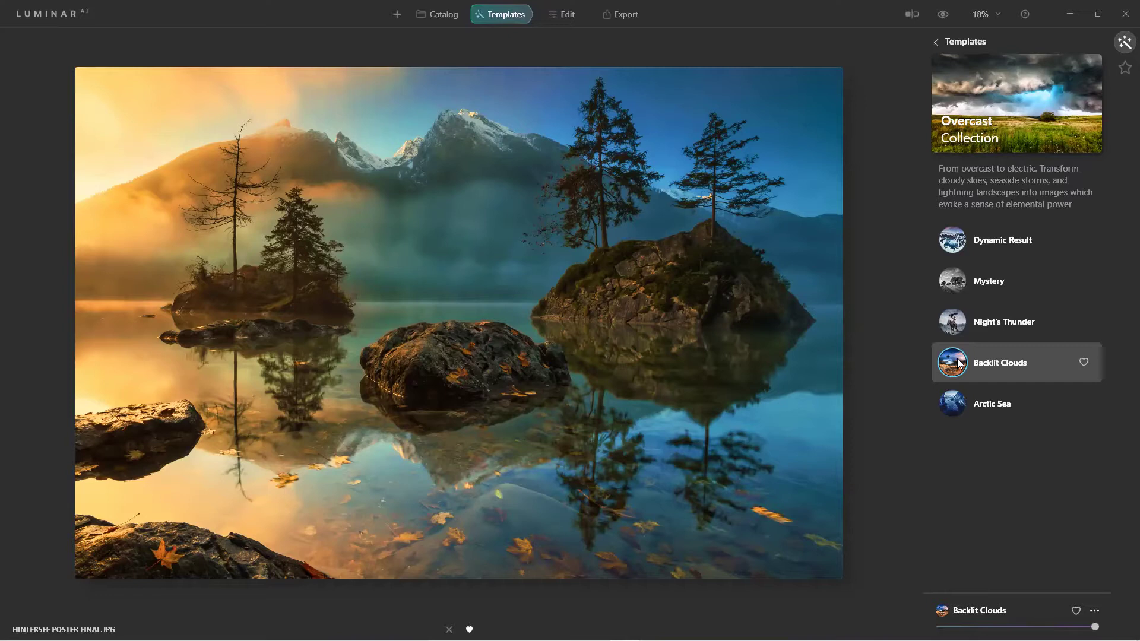
{"action": "left_click", "coordinate": [950, 242]}
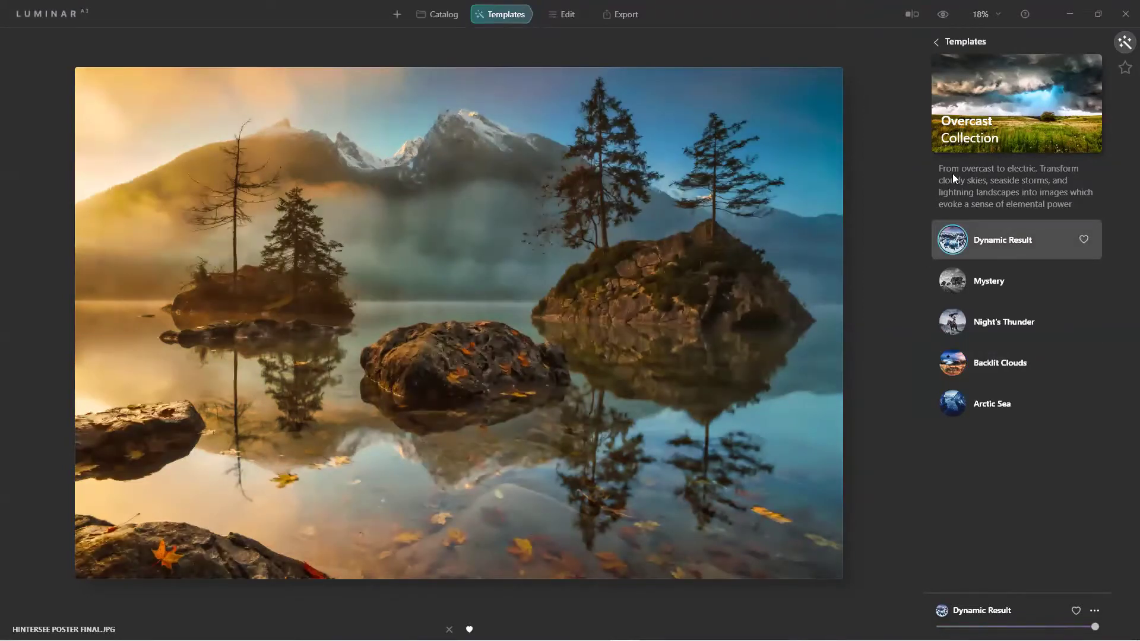
{"action": "left_click", "coordinate": [945, 16]}
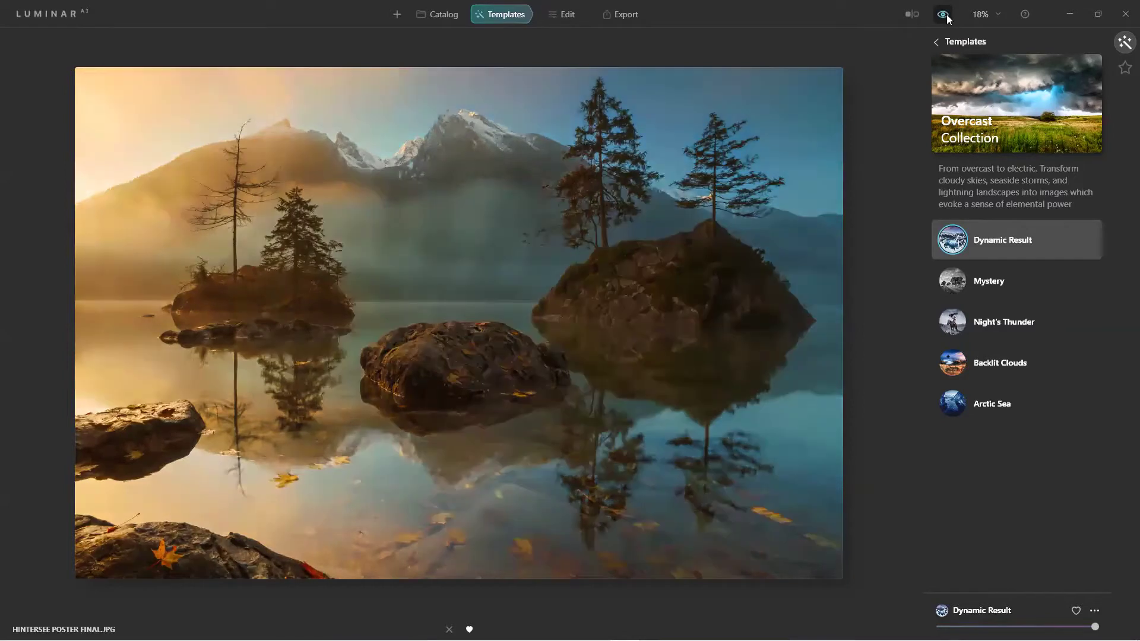
{"action": "left_click", "coordinate": [945, 16]}
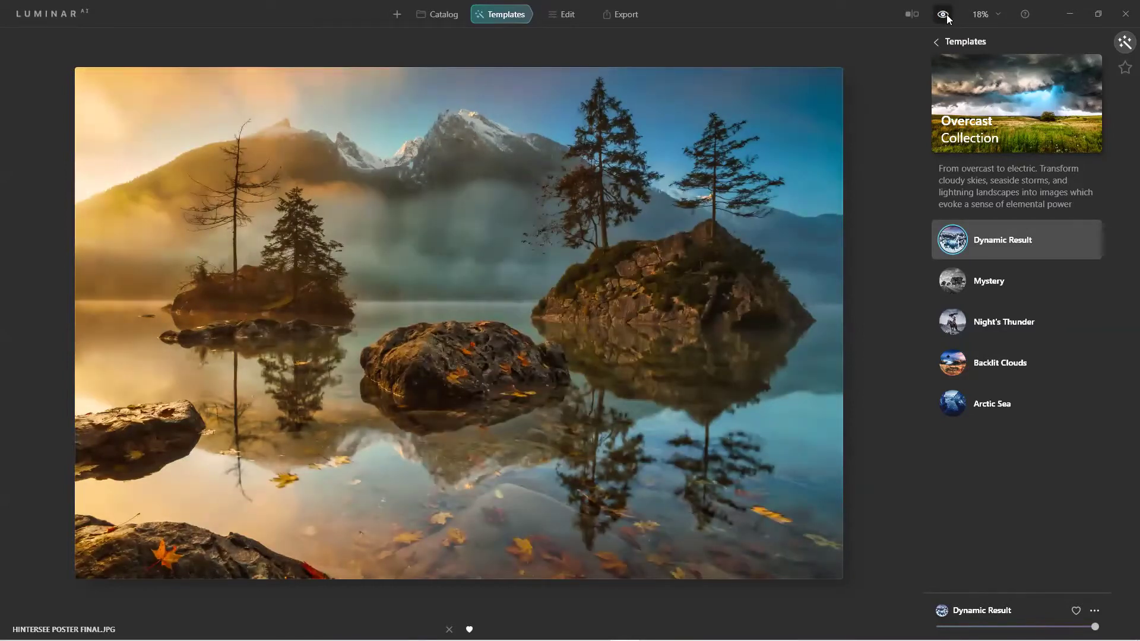
Step: Open the editing tools and look through the Essentials, Creative, Portrait and Professional groups
{"action": "left_click", "coordinate": [563, 16]}
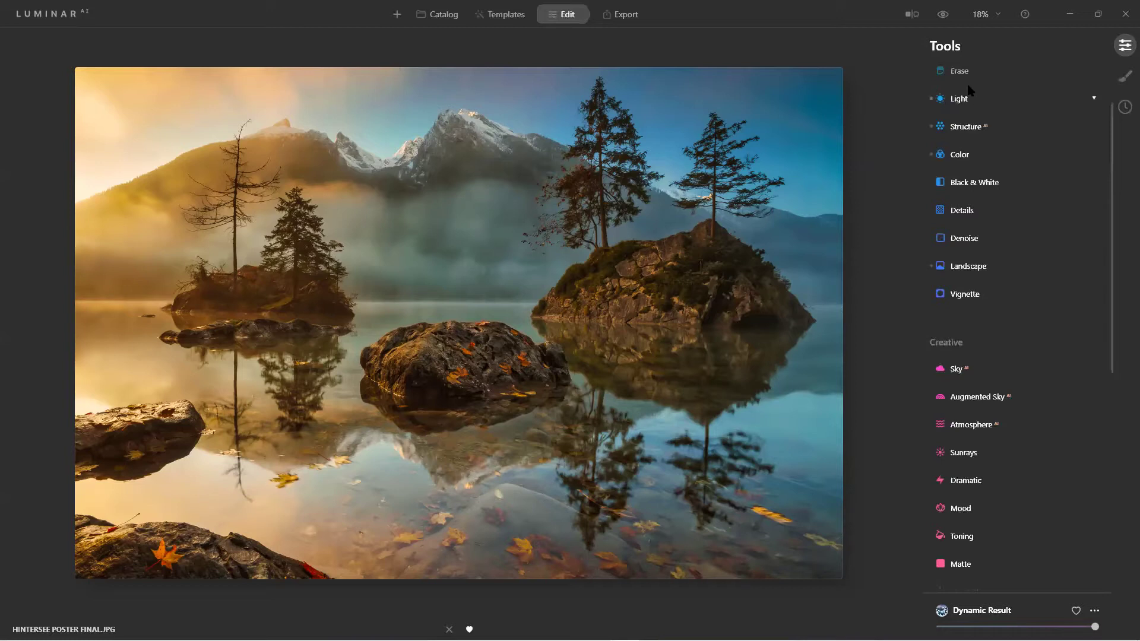
{"action": "scroll", "coordinate": [965, 95], "scroll_direction": "up", "scroll_amount": 3}
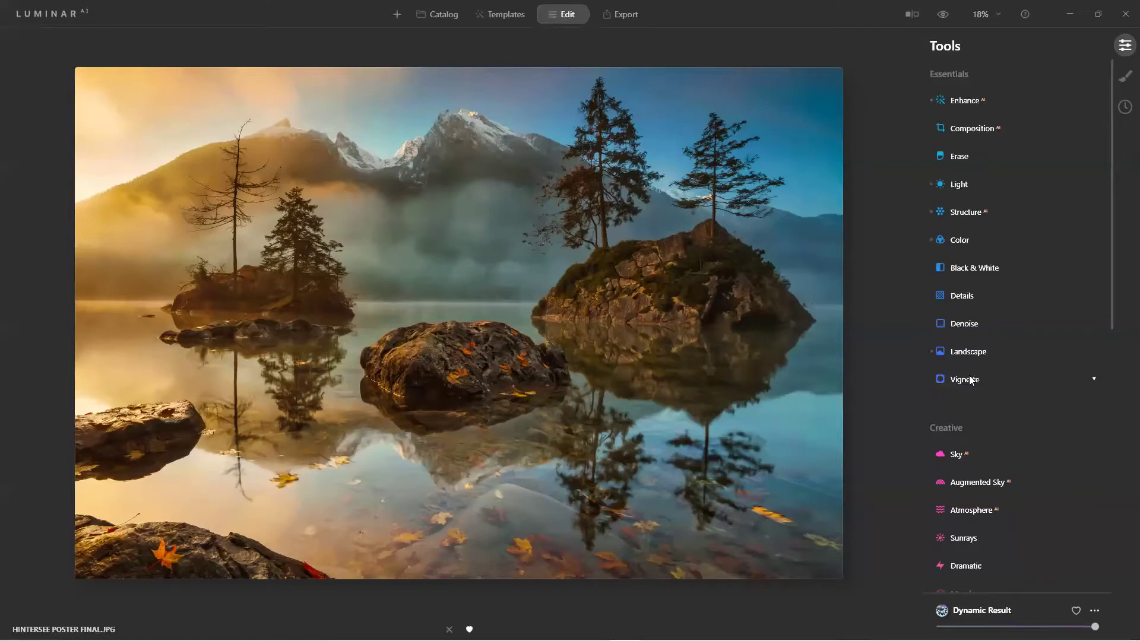
{"action": "scroll", "coordinate": [970, 380], "scroll_direction": "down", "scroll_amount": 5}
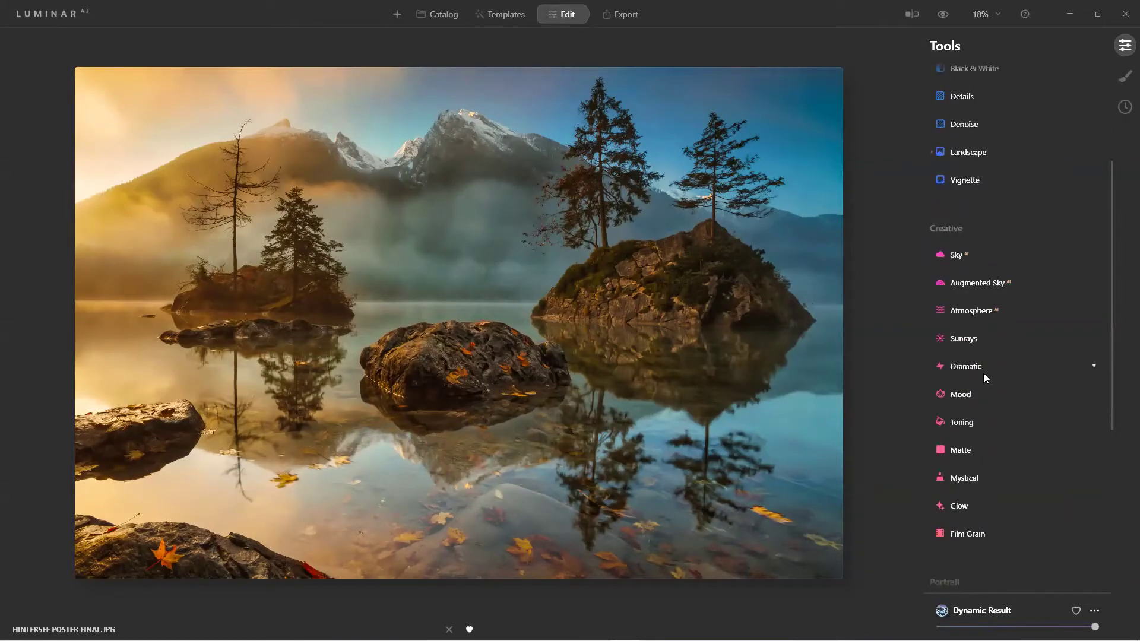
{"action": "scroll", "coordinate": [979, 514], "scroll_direction": "down", "scroll_amount": 1}
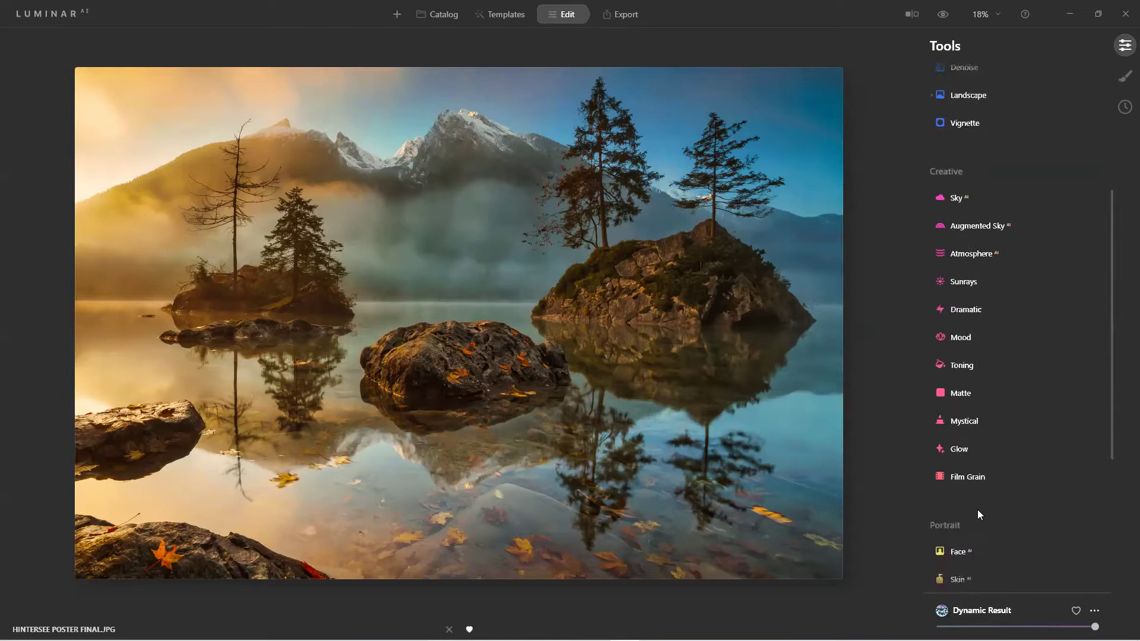
{"action": "scroll", "coordinate": [977, 509], "scroll_direction": "down", "scroll_amount": 5}
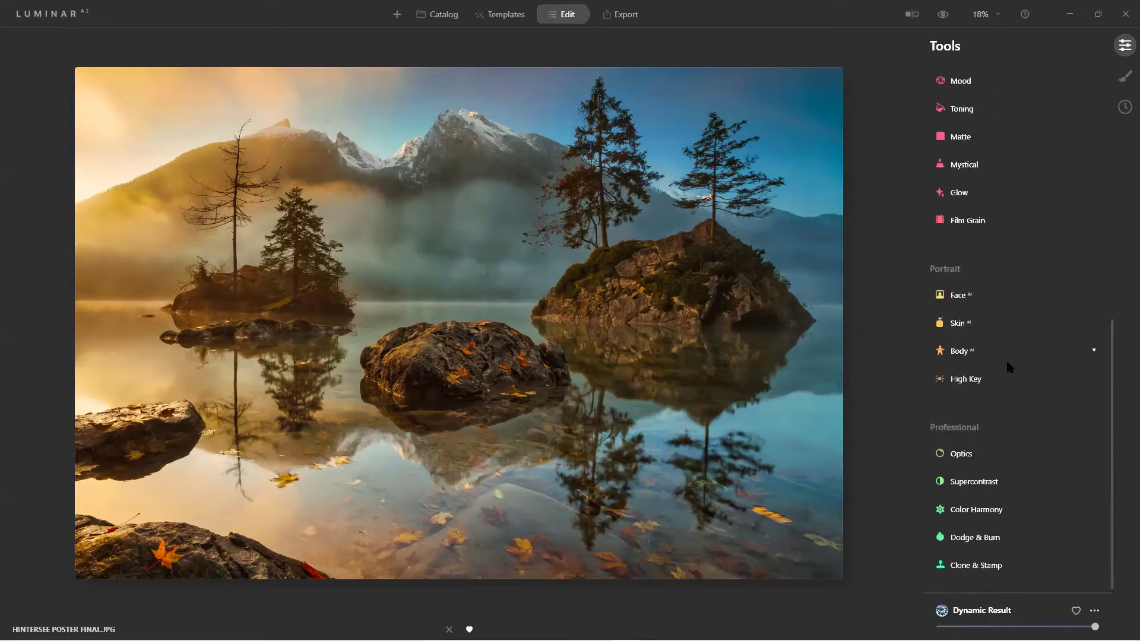
{"action": "scroll", "coordinate": [1006, 358], "scroll_direction": "down", "scroll_amount": 1}
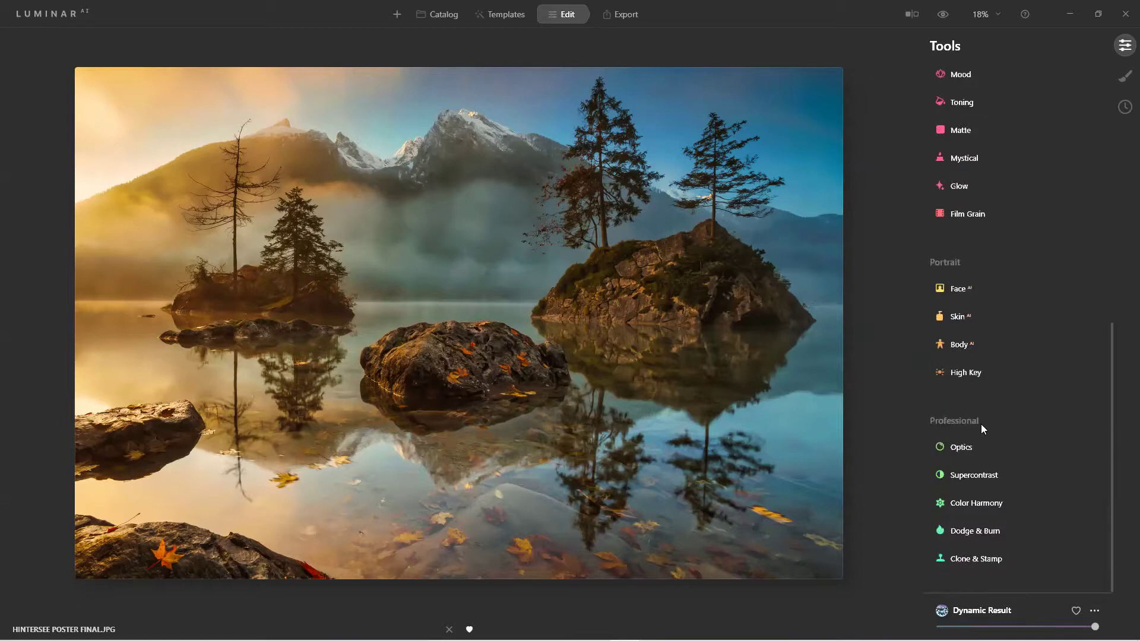
{"action": "scroll", "coordinate": [980, 420], "scroll_direction": "up", "scroll_amount": 10}
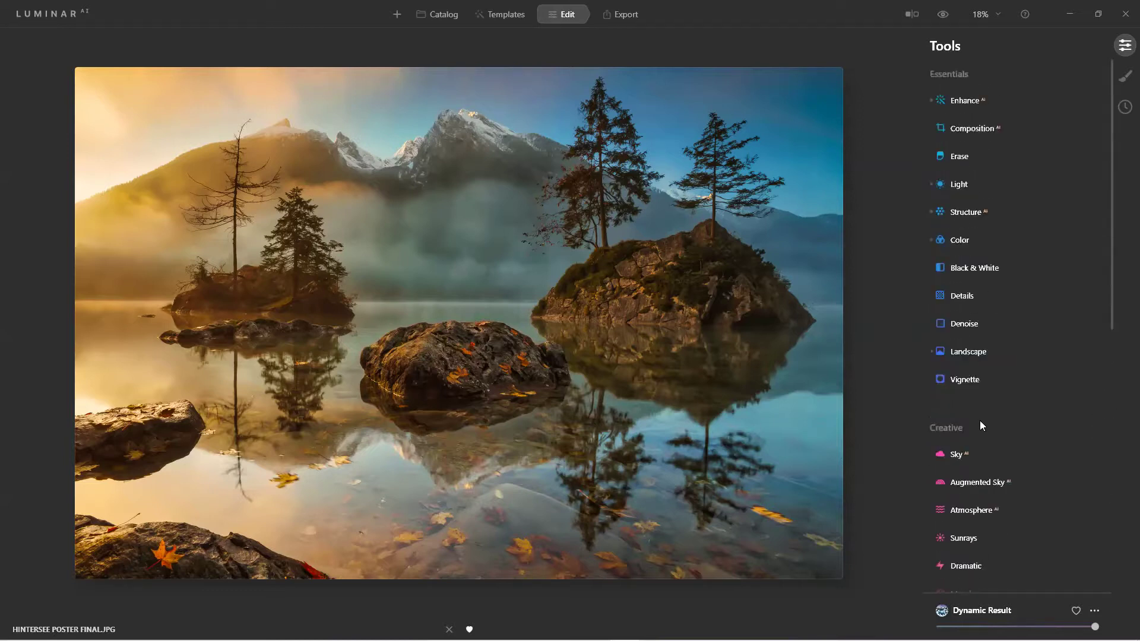
Step: Examine the settings the template applied in the Enhance AI and Light tools
{"action": "left_click", "coordinate": [971, 102]}
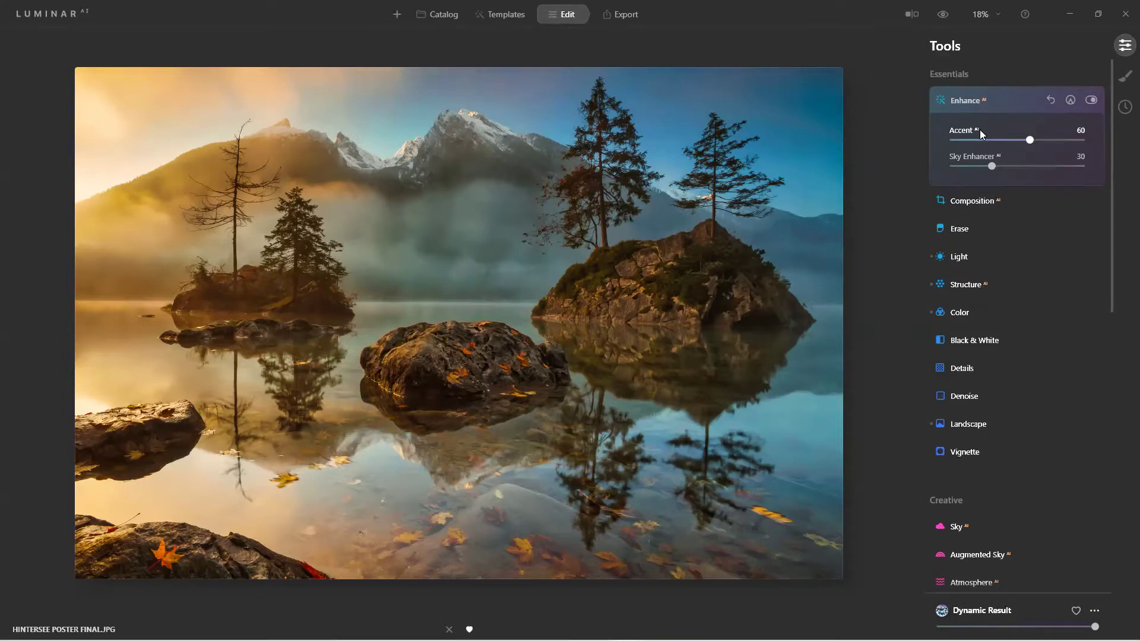
{"action": "left_click", "coordinate": [958, 259]}
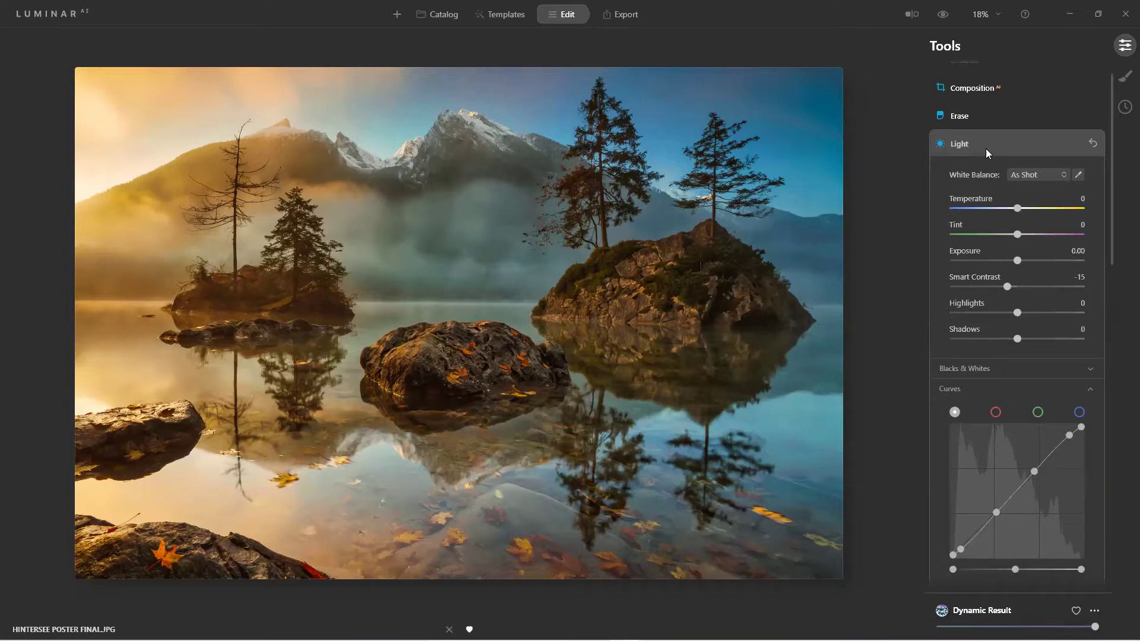
{"action": "scroll", "coordinate": [986, 148], "scroll_direction": "up", "scroll_amount": 1}
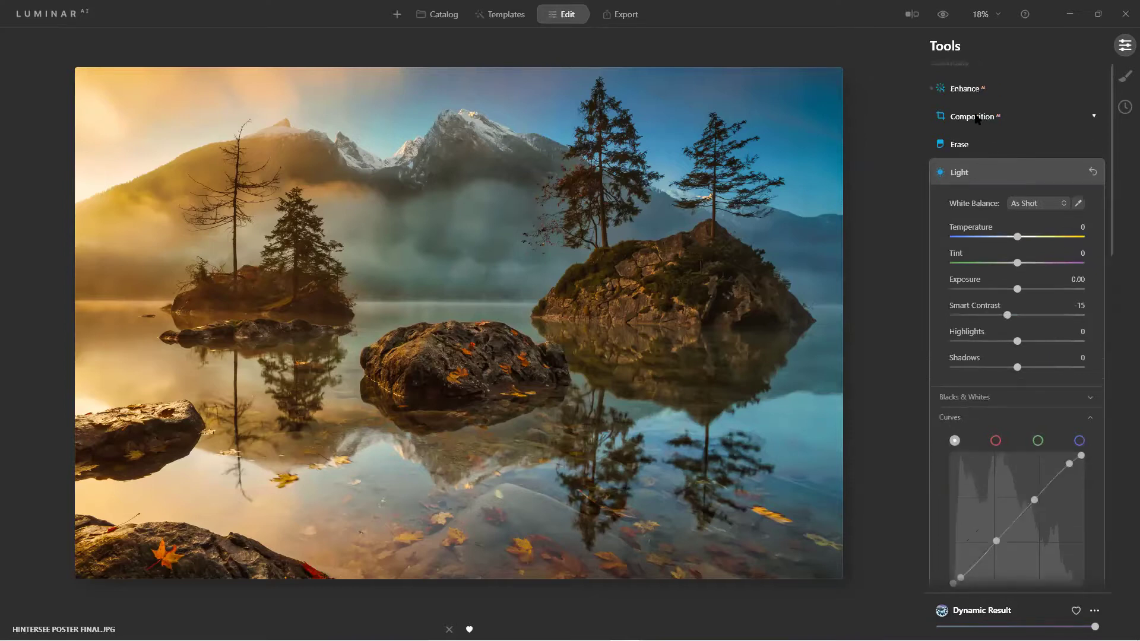
{"action": "scroll", "coordinate": [968, 99], "scroll_direction": "up", "scroll_amount": 1}
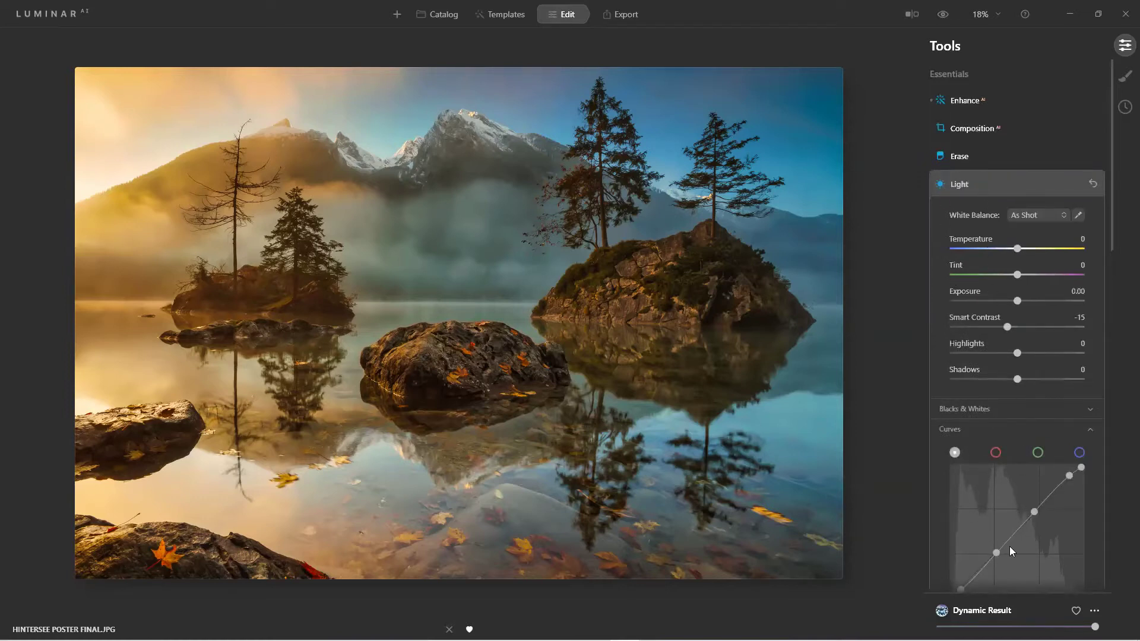
{"action": "left_click", "coordinate": [963, 185]}
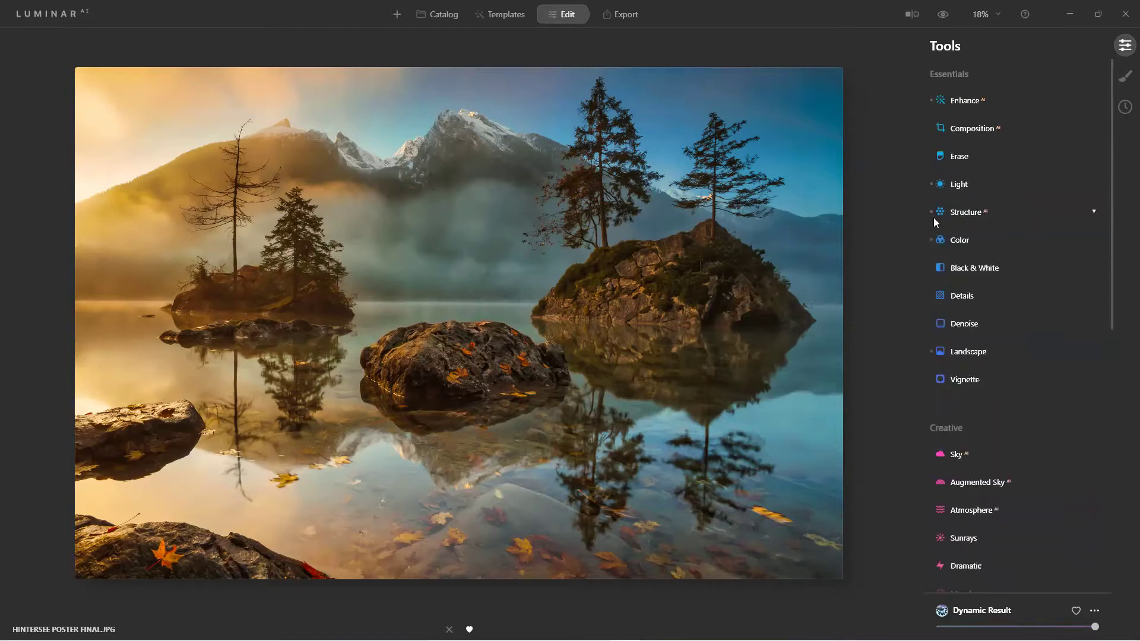
Step: Try a Structure AI Amount of 100, set Boost to 13 and settle the Amount at 47
{"action": "left_click", "coordinate": [966, 213]}
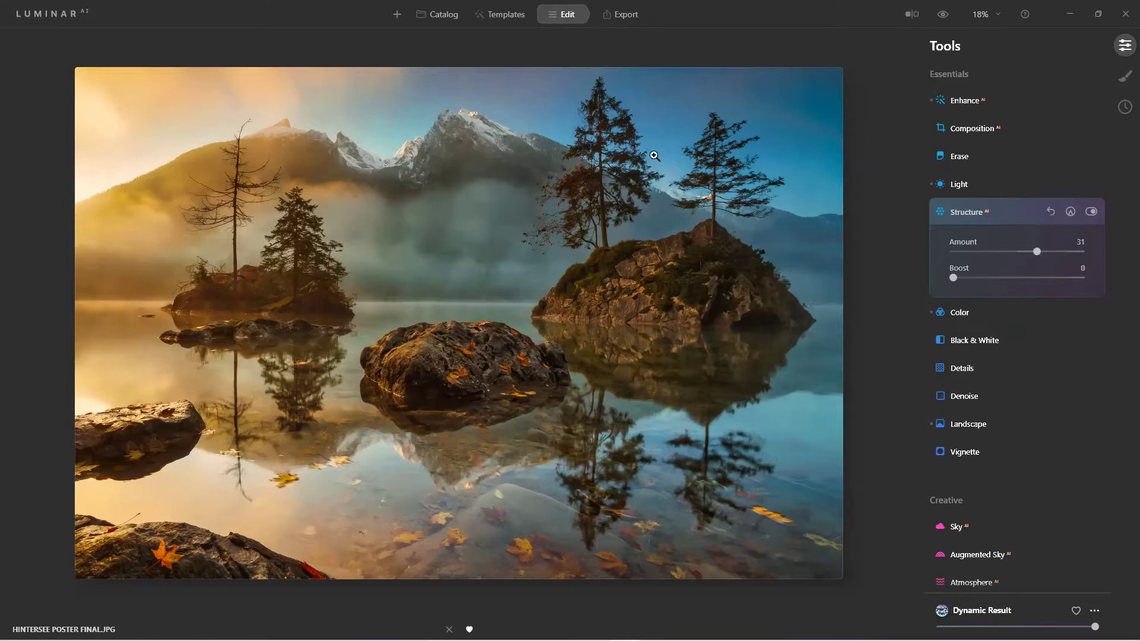
{"action": "left_click_drag", "start_coordinate": [1034, 251], "coordinate": [1105, 252]}
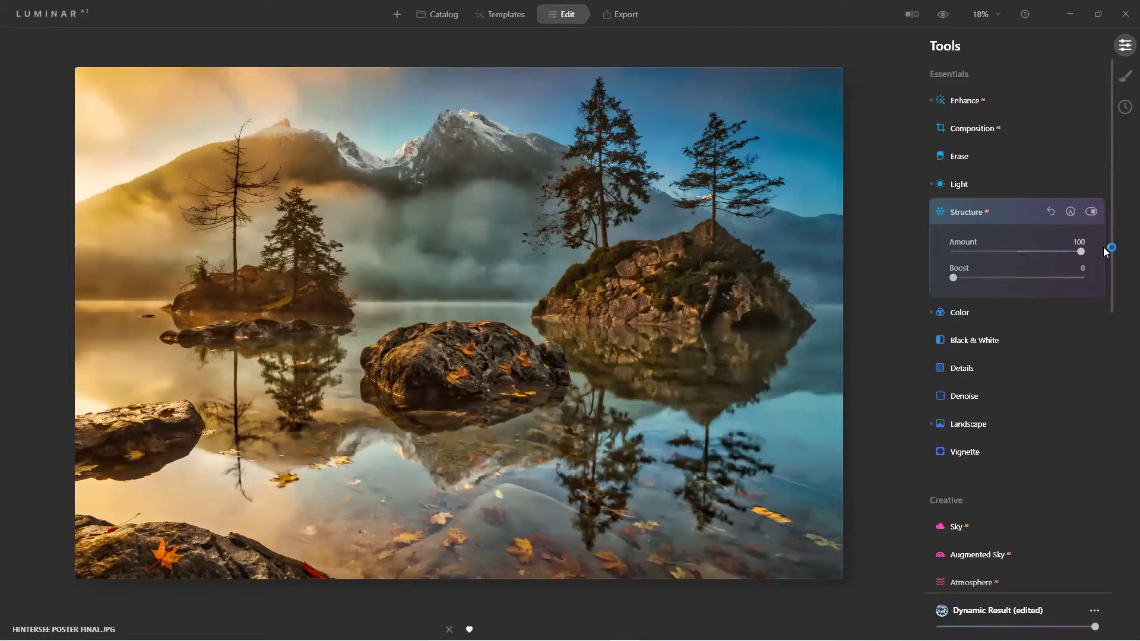
{"action": "mouse_move", "coordinate": [953, 277]}
{"action": "left_mouse_down"}
{"action": "mouse_move", "coordinate": [1037, 278]}
{"action": "mouse_move", "coordinate": [946, 278]}
{"action": "left_mouse_up"}
{"action": "left_click_drag", "start_coordinate": [1054, 295], "coordinate": [969, 293]}
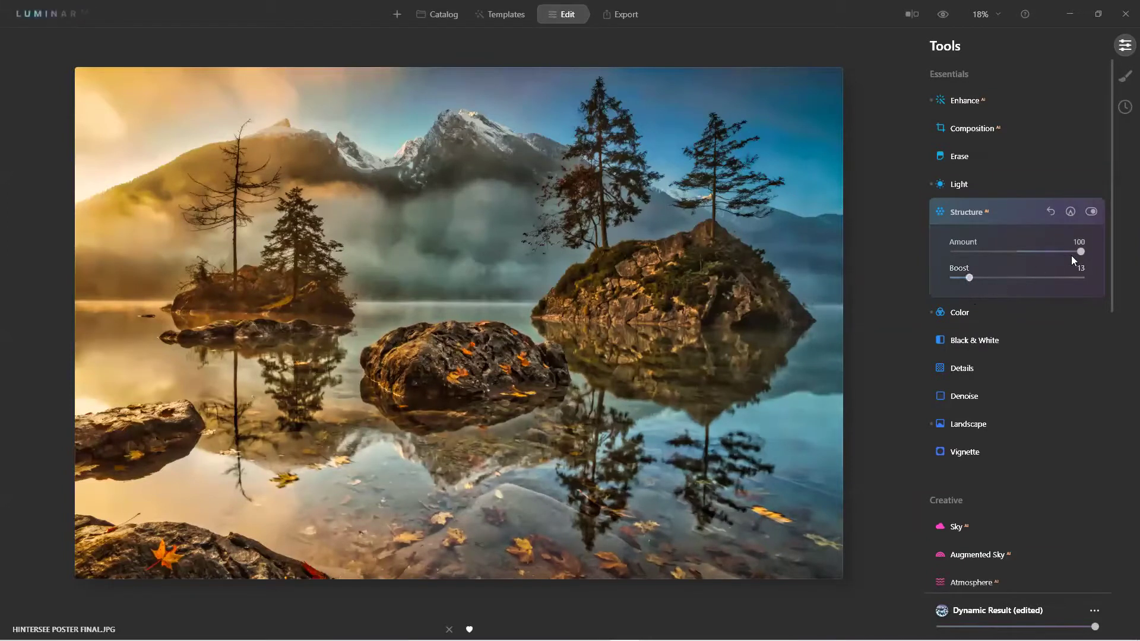
{"action": "left_click_drag", "start_coordinate": [1078, 251], "coordinate": [1038, 253]}
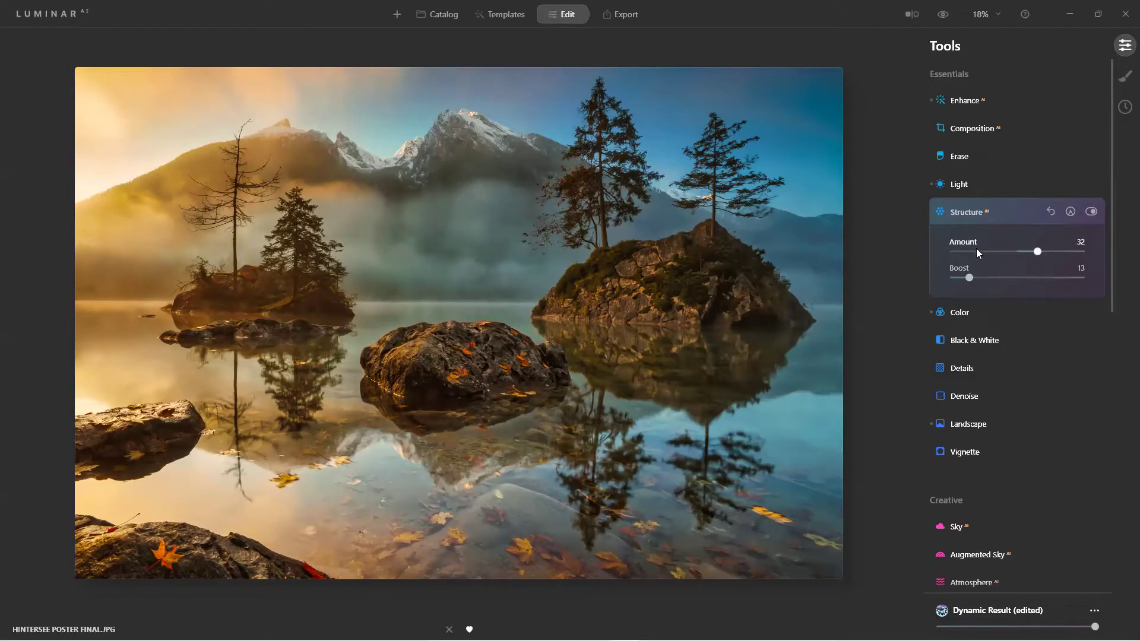
{"action": "left_click_drag", "start_coordinate": [1035, 254], "coordinate": [1044, 255]}
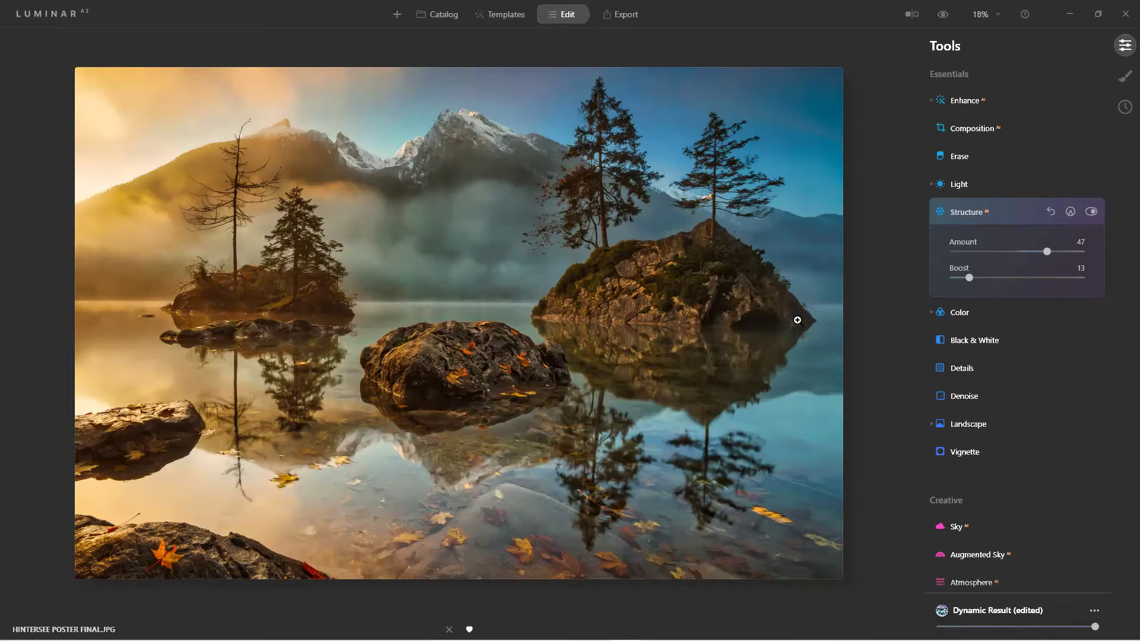
Step: Raise both Medium Details and Small Details to 100 in the Details tool
{"action": "left_click", "coordinate": [962, 367]}
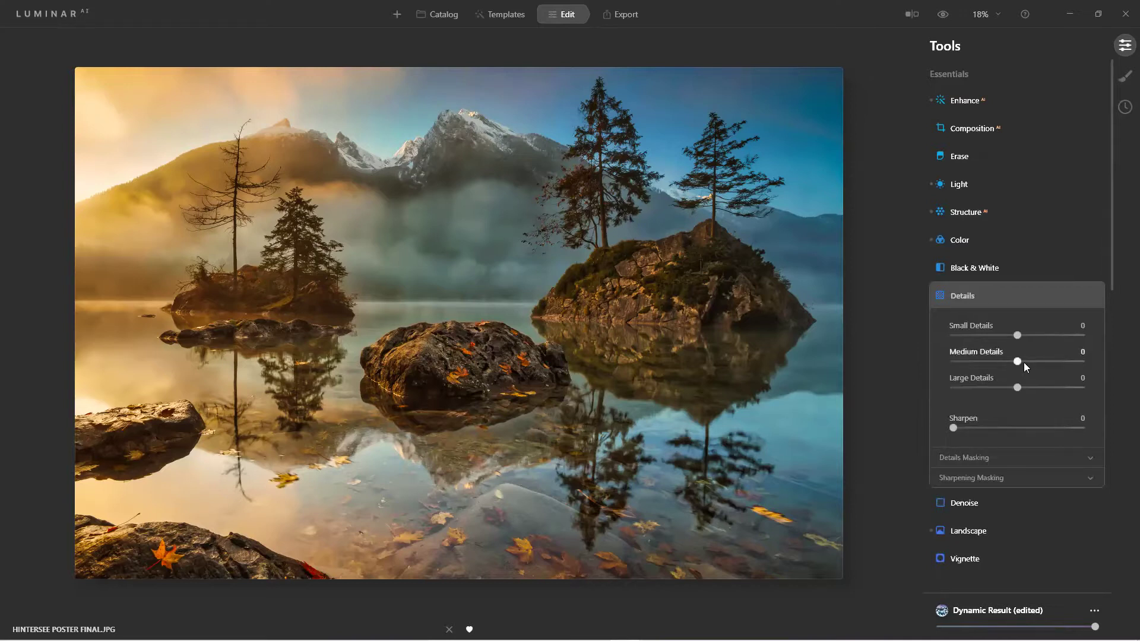
{"action": "left_click_drag", "start_coordinate": [1018, 361], "coordinate": [1082, 361]}
{"action": "left_click_drag", "start_coordinate": [1099, 336], "coordinate": [1099, 335]}
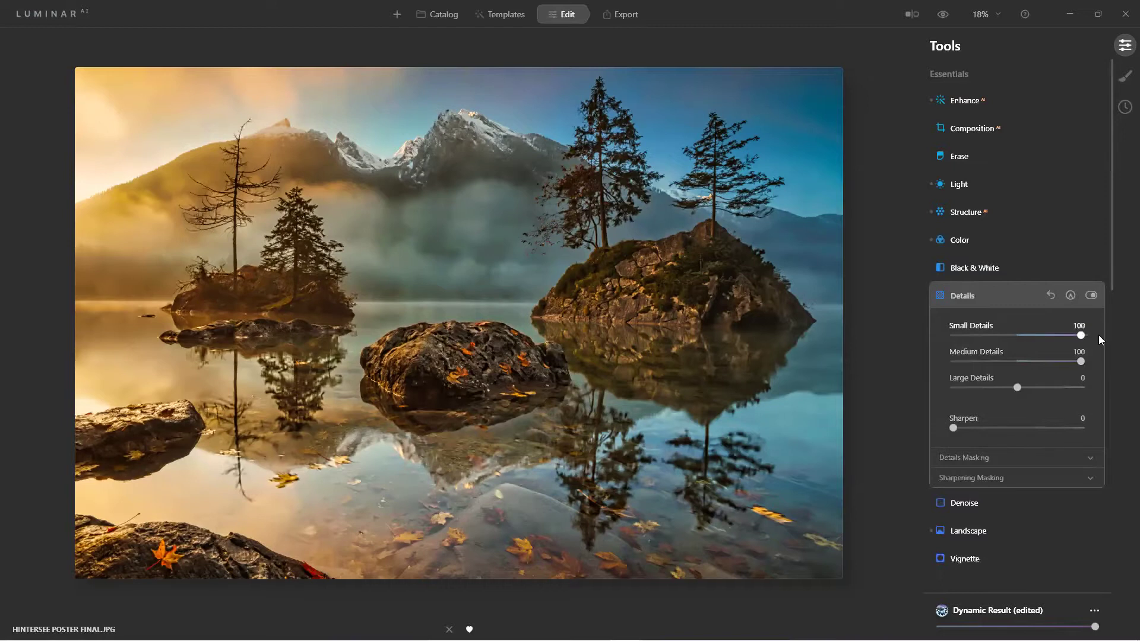
Step: Try Large Details at 100 and reset Small, Medium and Large Details to 0, closing the Details tool
{"action": "left_click_drag", "start_coordinate": [1019, 387], "coordinate": [1090, 387]}
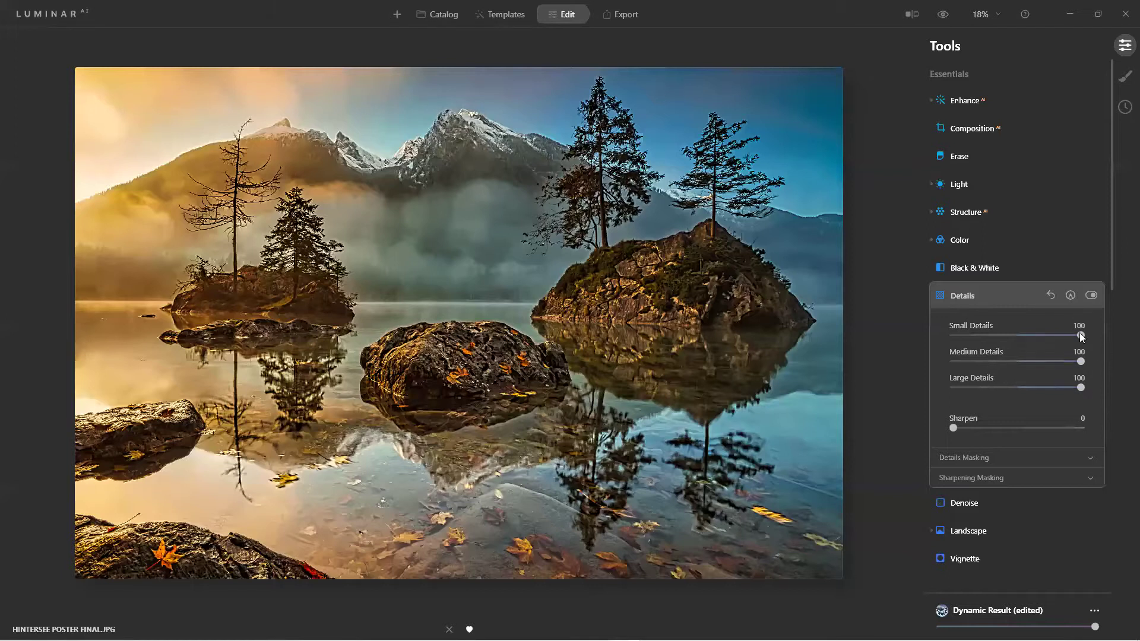
{"action": "double_click", "coordinate": [1081, 334]}
{"action": "double_click", "coordinate": [1080, 361]}
{"action": "double_click", "coordinate": [1080, 387]}
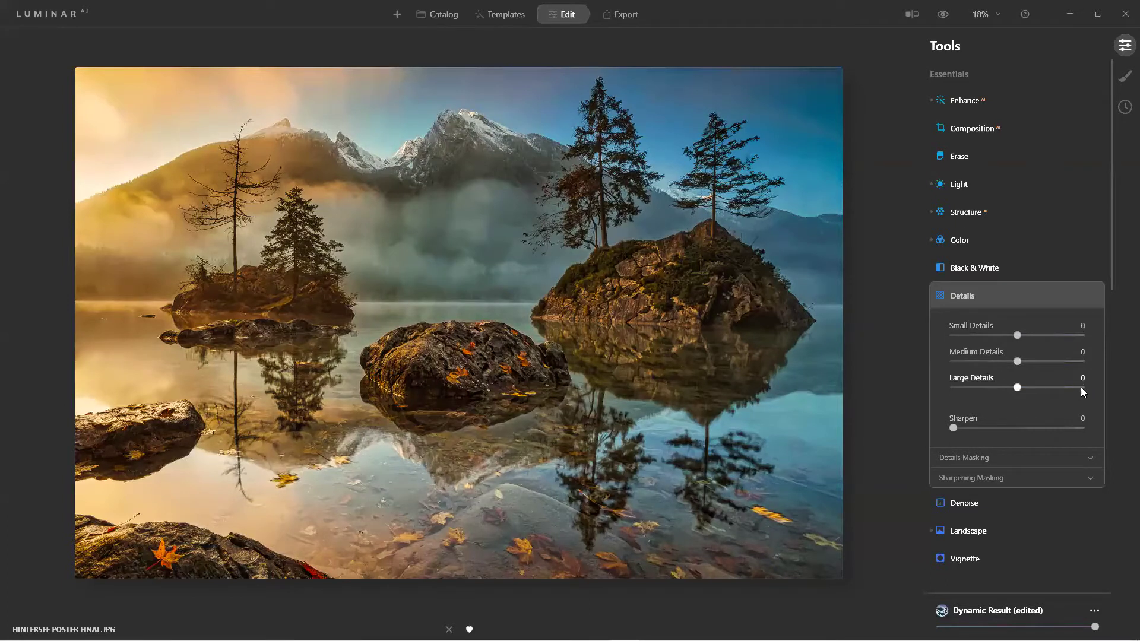
{"action": "left_click", "coordinate": [964, 296]}
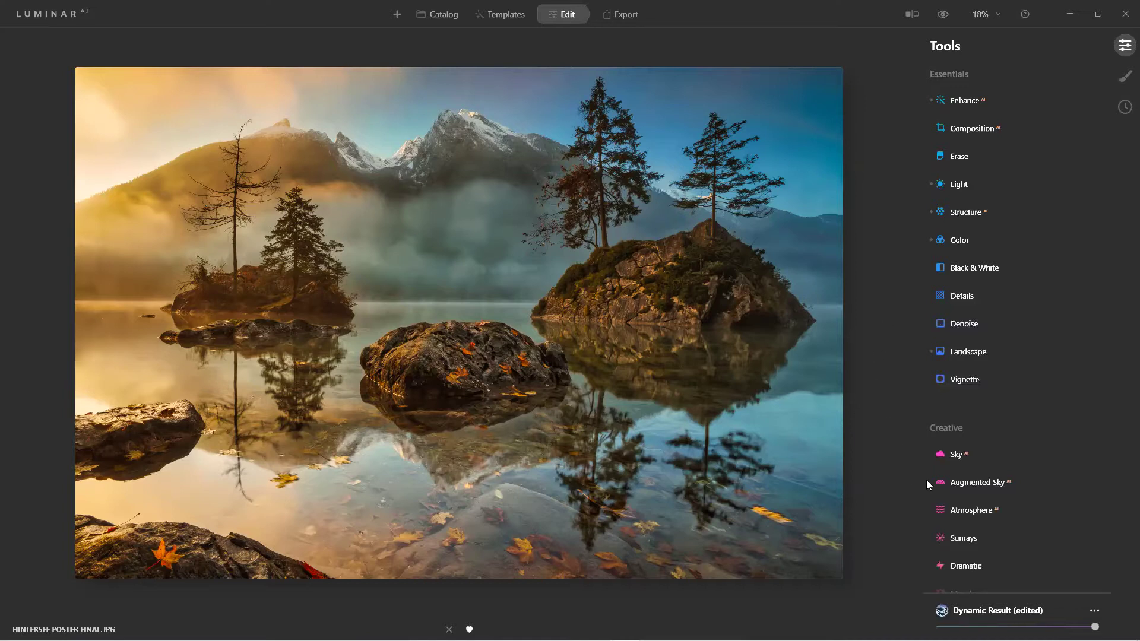
Step: Add Layered Fog with the Atmosphere AI tool, setting Amount to 96 and Depth to 45
{"action": "left_click", "coordinate": [956, 510]}
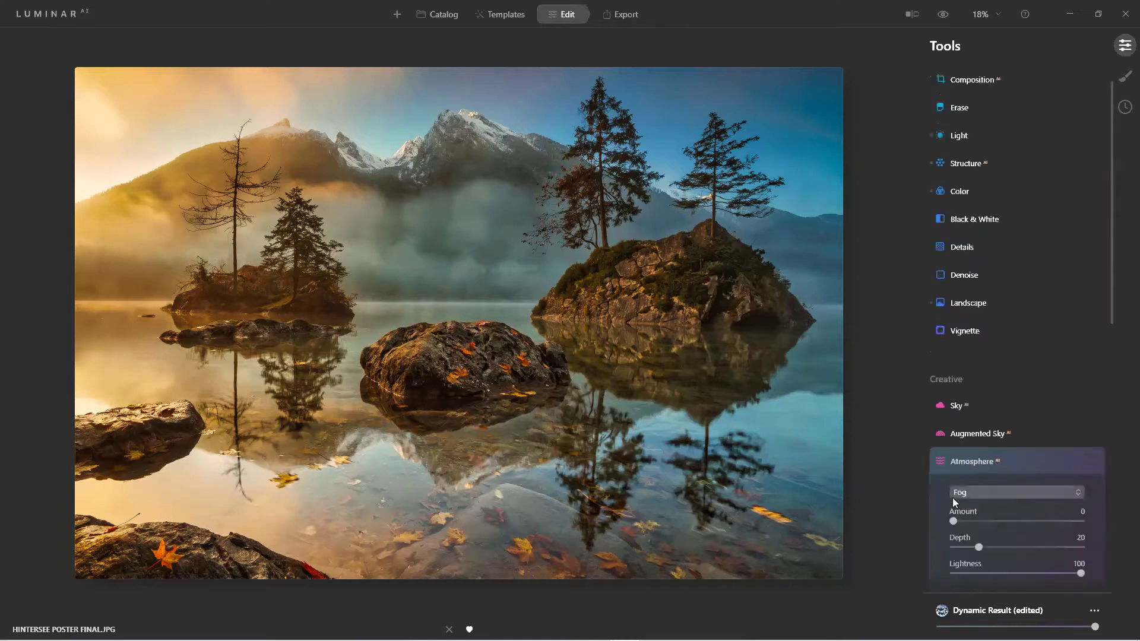
{"action": "left_click", "coordinate": [987, 493]}
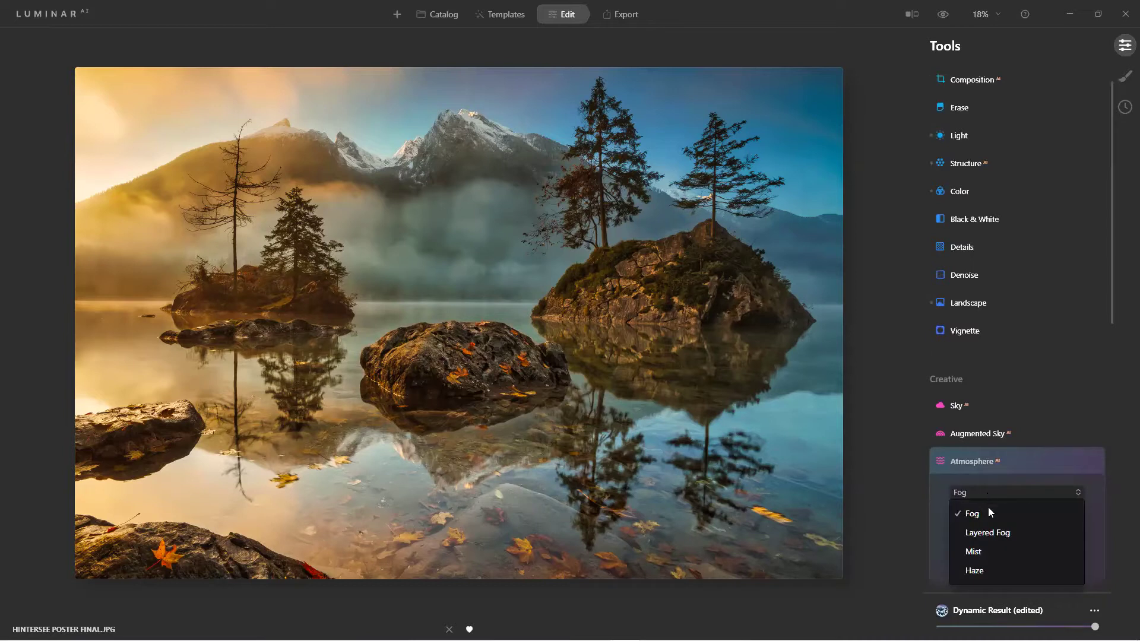
{"action": "left_click", "coordinate": [992, 531]}
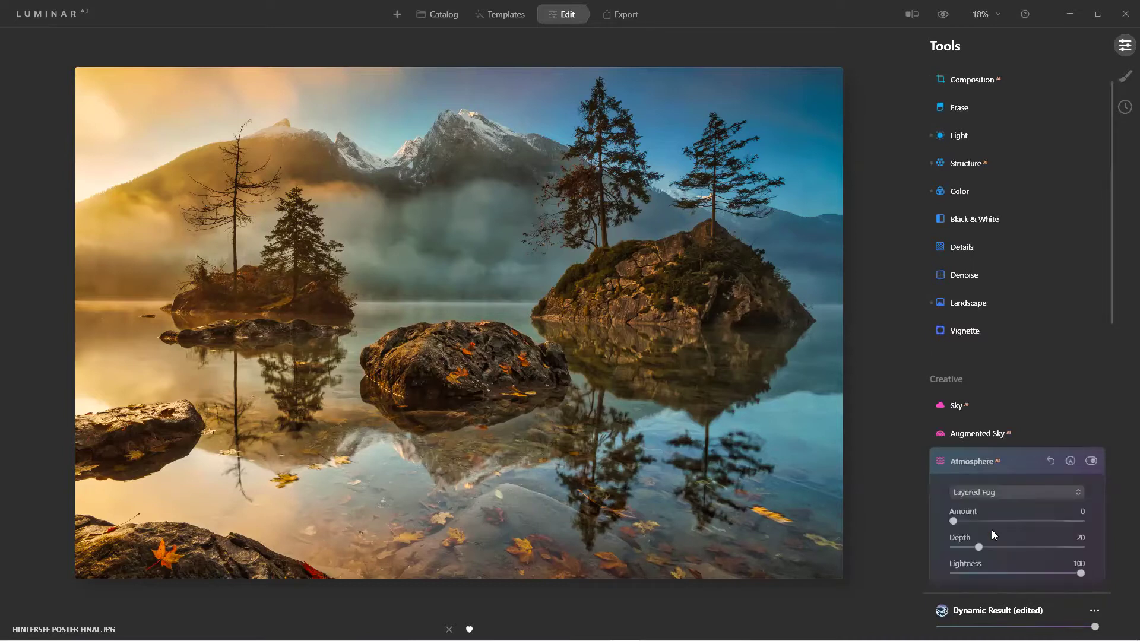
{"action": "left_click_drag", "start_coordinate": [954, 523], "coordinate": [1112, 524]}
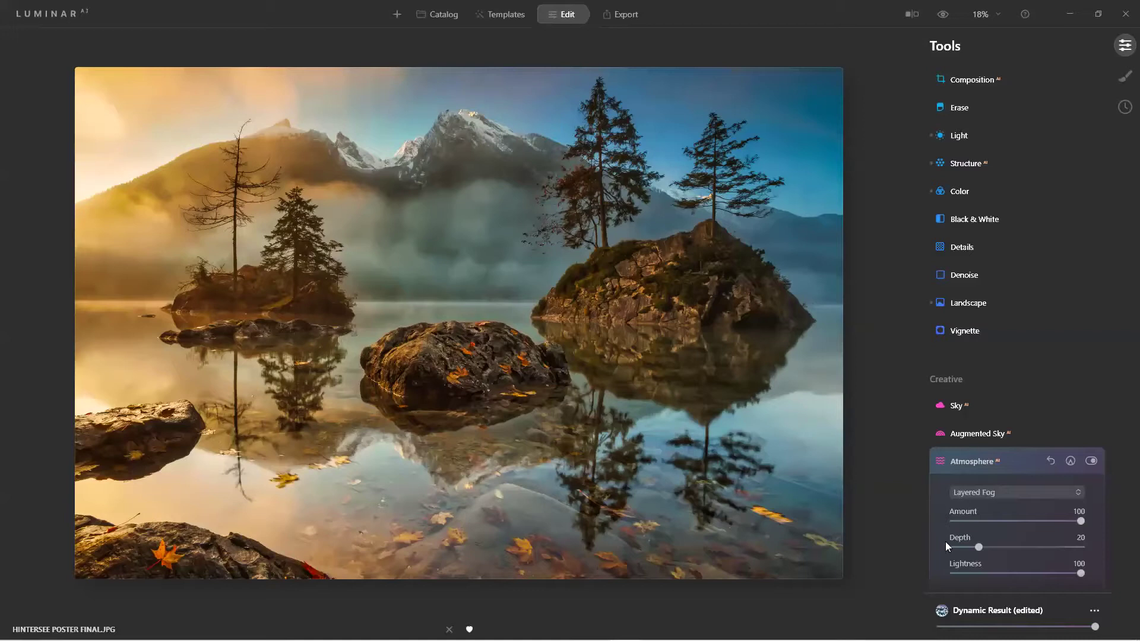
{"action": "left_click_drag", "start_coordinate": [977, 547], "coordinate": [1033, 542]}
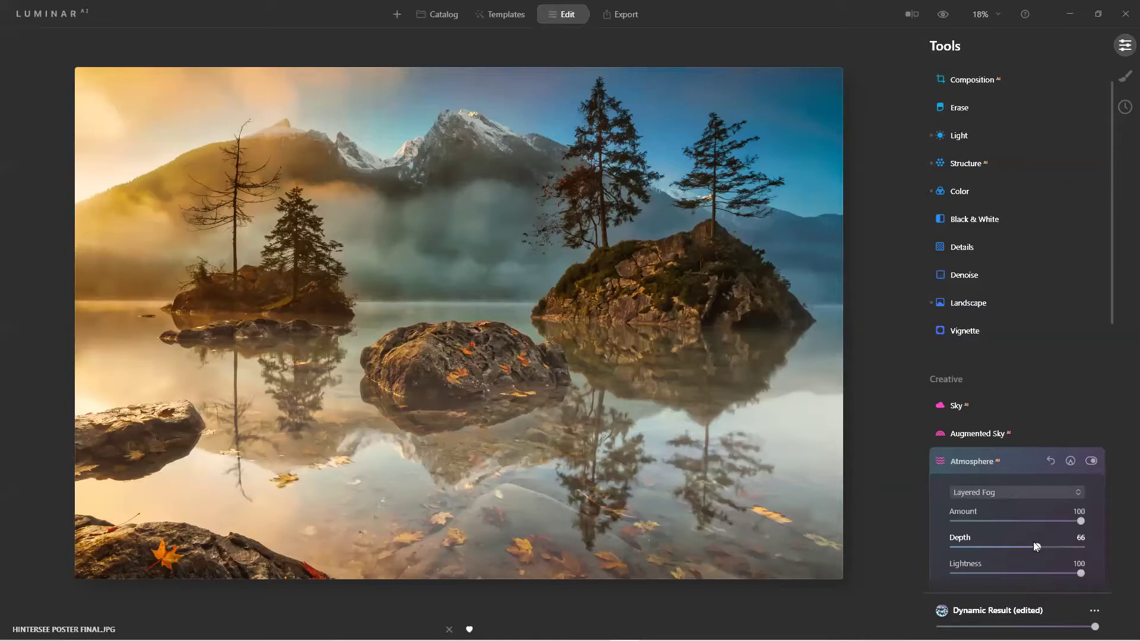
{"action": "left_click_drag", "start_coordinate": [1037, 548], "coordinate": [1009, 542]}
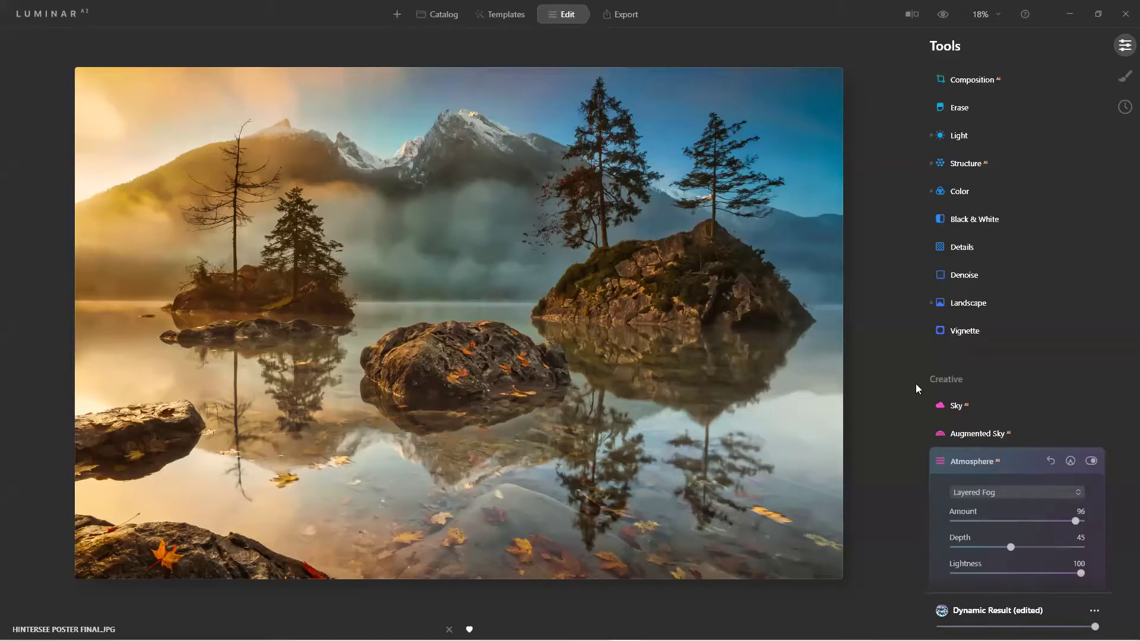
Step: Compare the photo with and without the Atmosphere AI fog, leave the effect enabled and close the tool
{"action": "scroll", "coordinate": [977, 424], "scroll_direction": "down", "scroll_amount": 1}
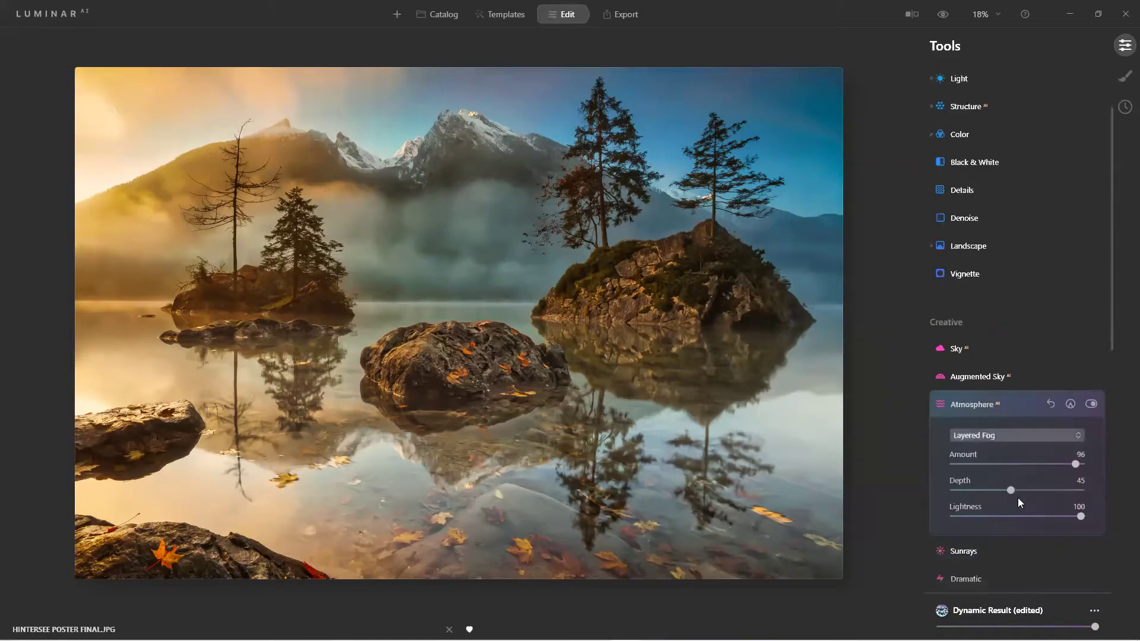
{"action": "left_click", "coordinate": [1091, 404]}
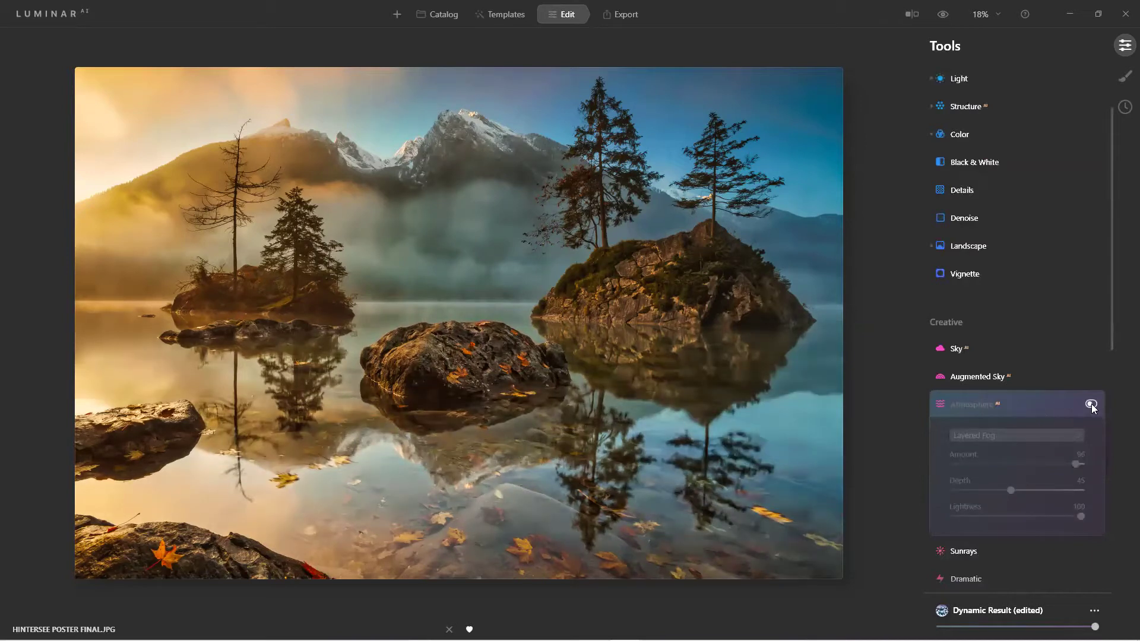
{"action": "left_click", "coordinate": [1091, 404]}
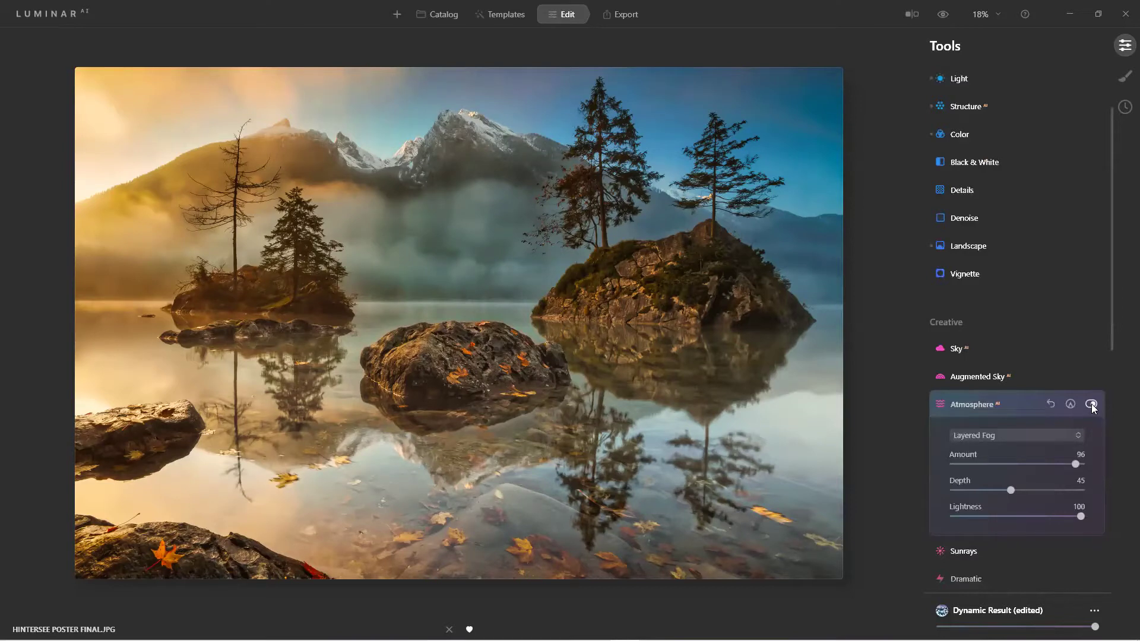
{"action": "left_click", "coordinate": [981, 404]}
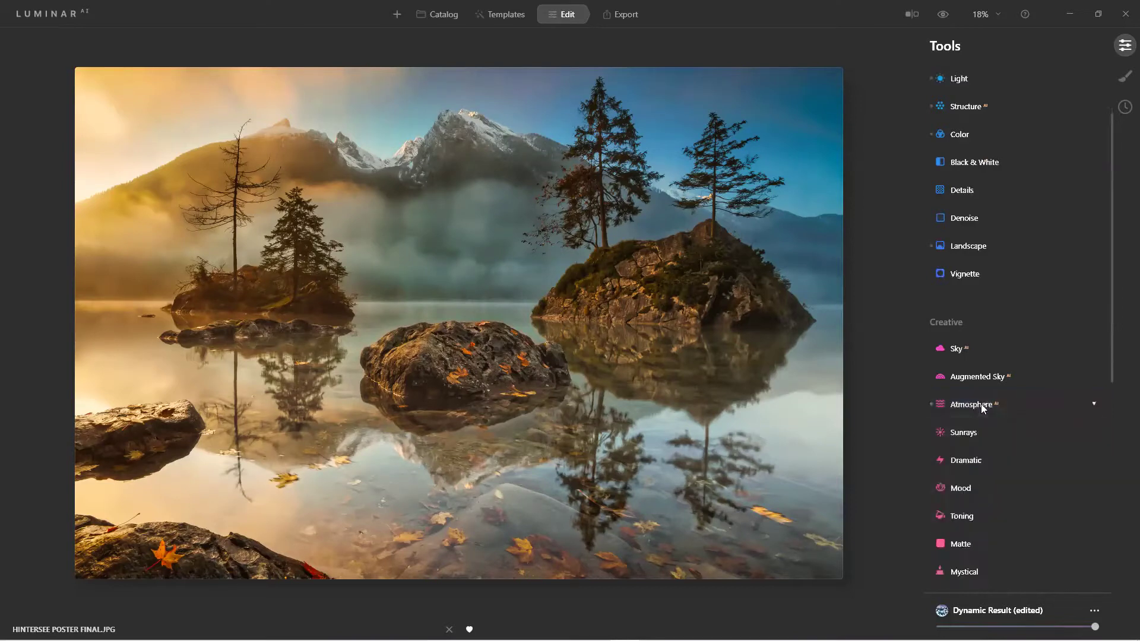
Step: In Supercontrast, set Highlights Contrast 39 and Balance -73, Midtones Contrast 46 and Balance -73, Shadows Contrast 45 and Balance 18
{"action": "scroll", "coordinate": [981, 407], "scroll_direction": "down", "scroll_amount": 3}
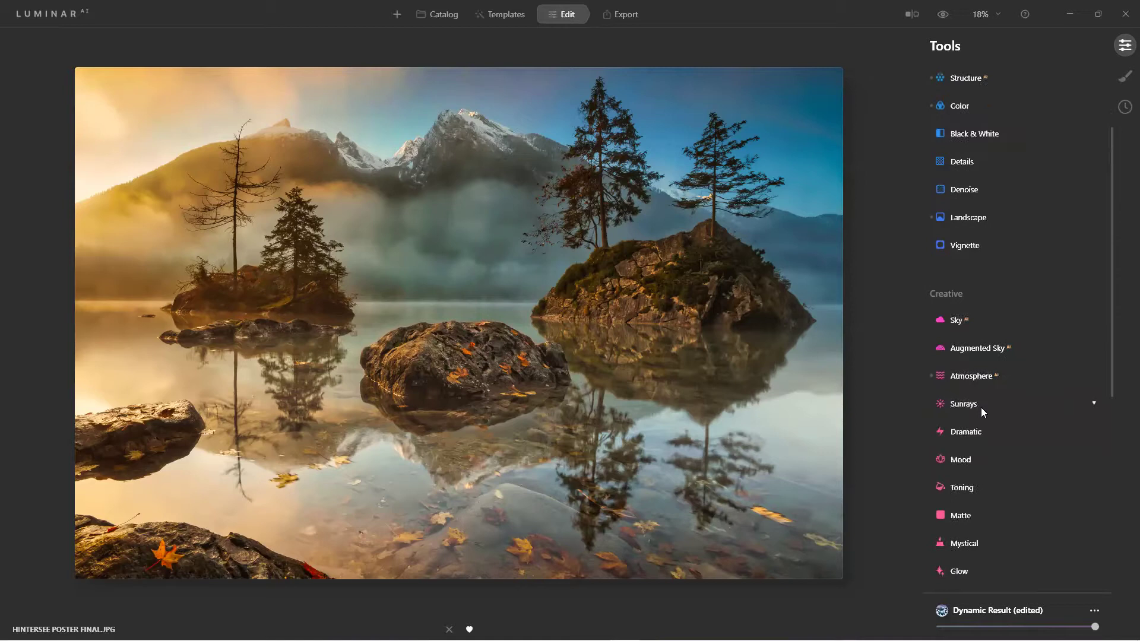
{"action": "scroll", "coordinate": [982, 409], "scroll_direction": "down", "scroll_amount": 5}
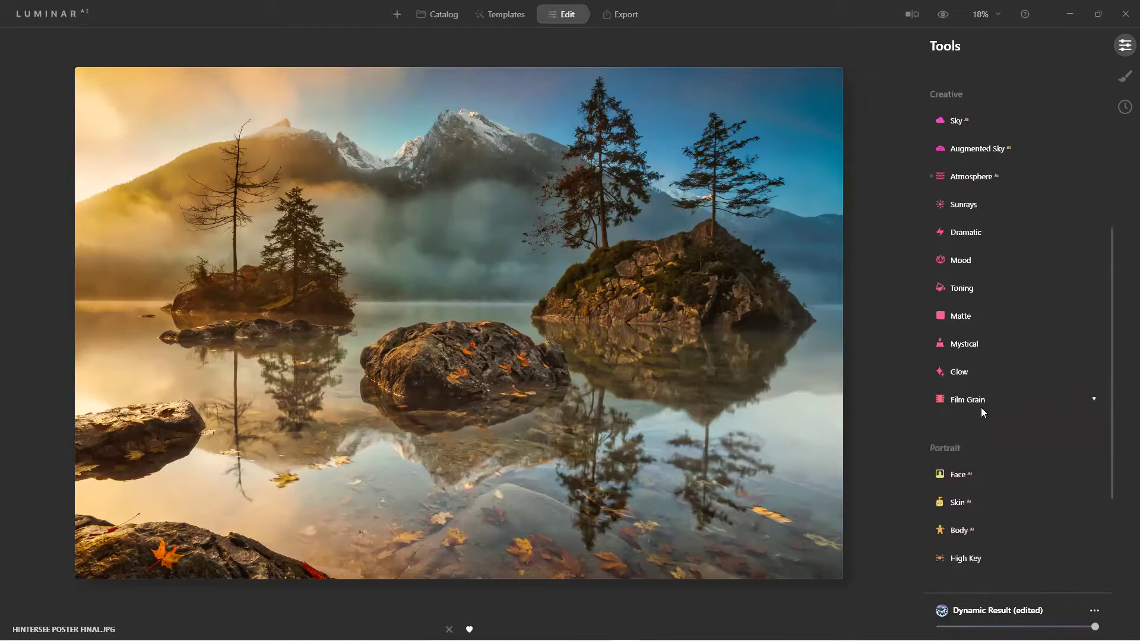
{"action": "left_click", "coordinate": [979, 476]}
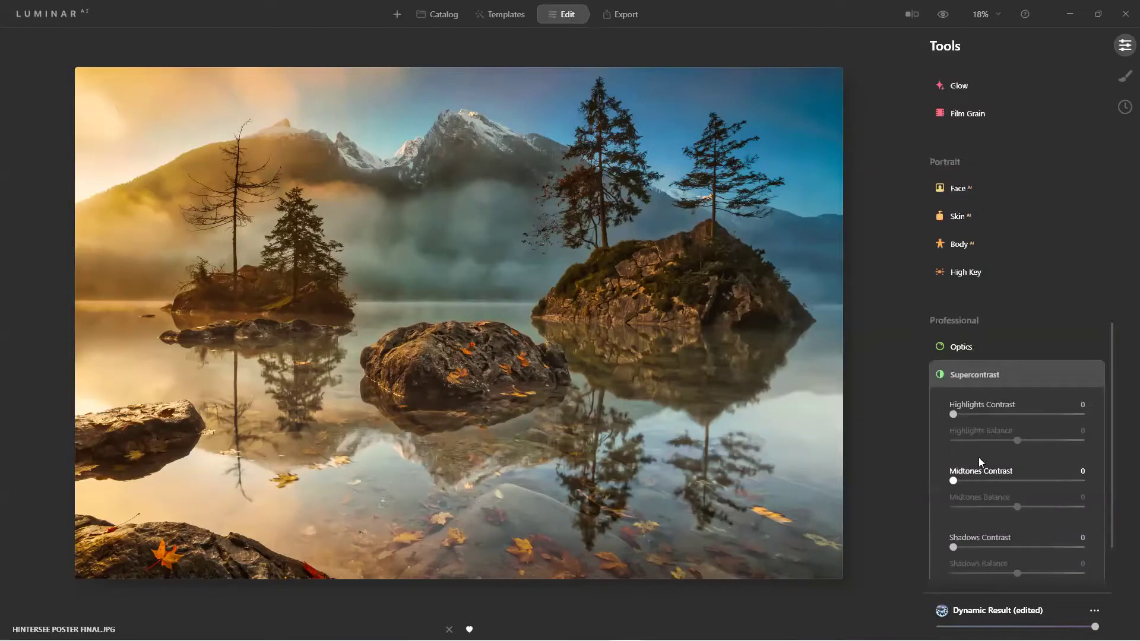
{"action": "left_click_drag", "start_coordinate": [954, 414], "coordinate": [965, 439]}
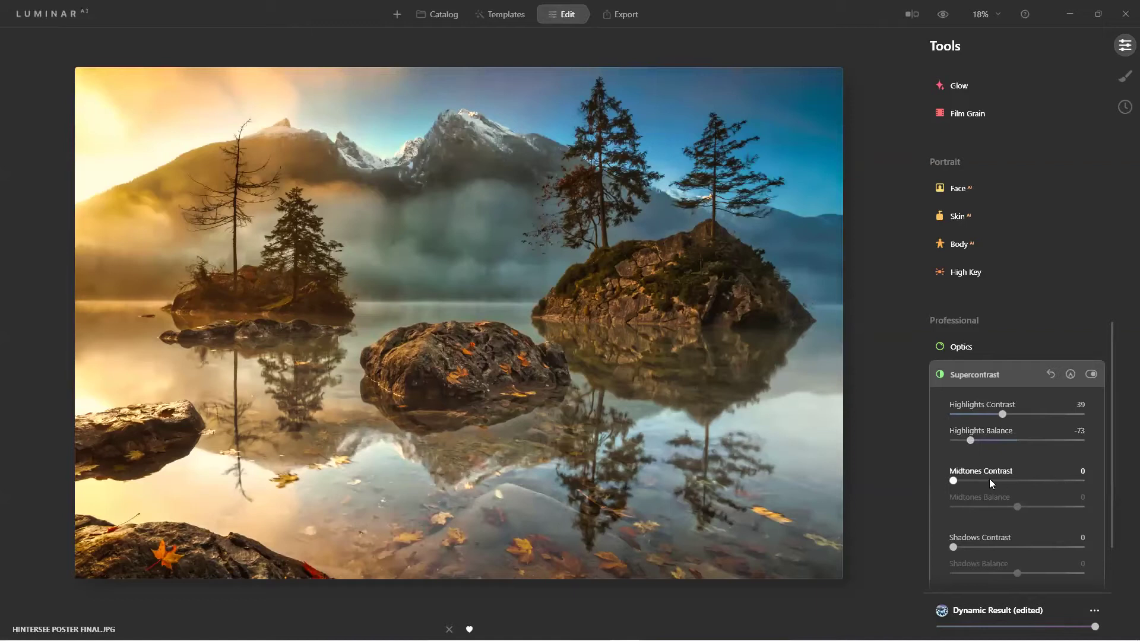
{"action": "left_click_drag", "start_coordinate": [953, 481], "coordinate": [970, 507]}
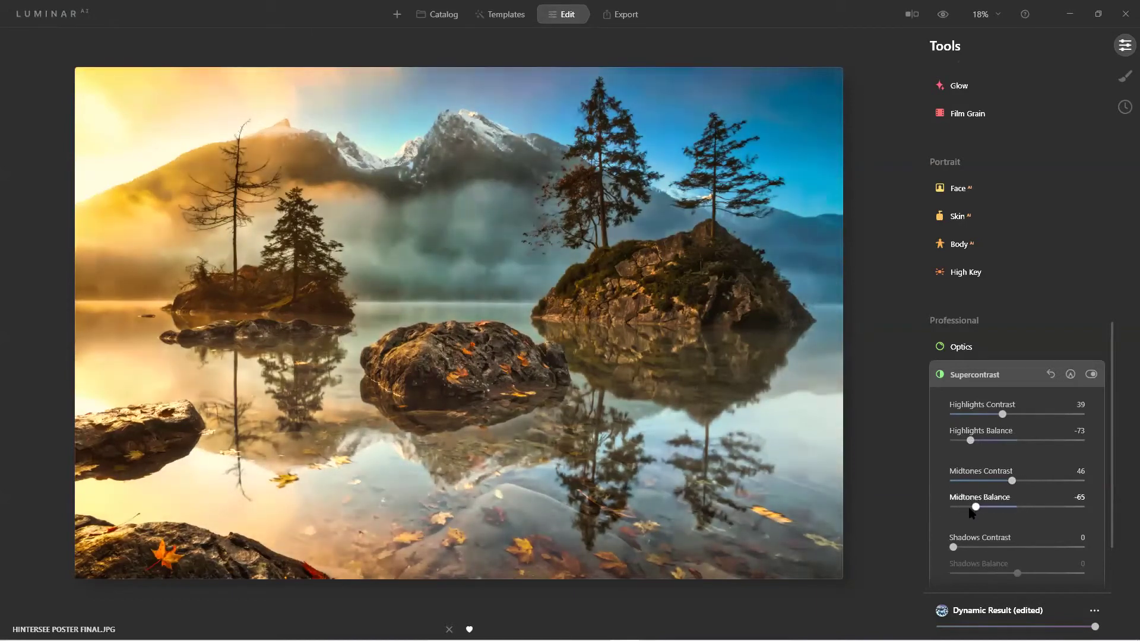
{"action": "left_click_drag", "start_coordinate": [955, 545], "coordinate": [1019, 573]}
{"action": "left_click", "coordinate": [1034, 575]}
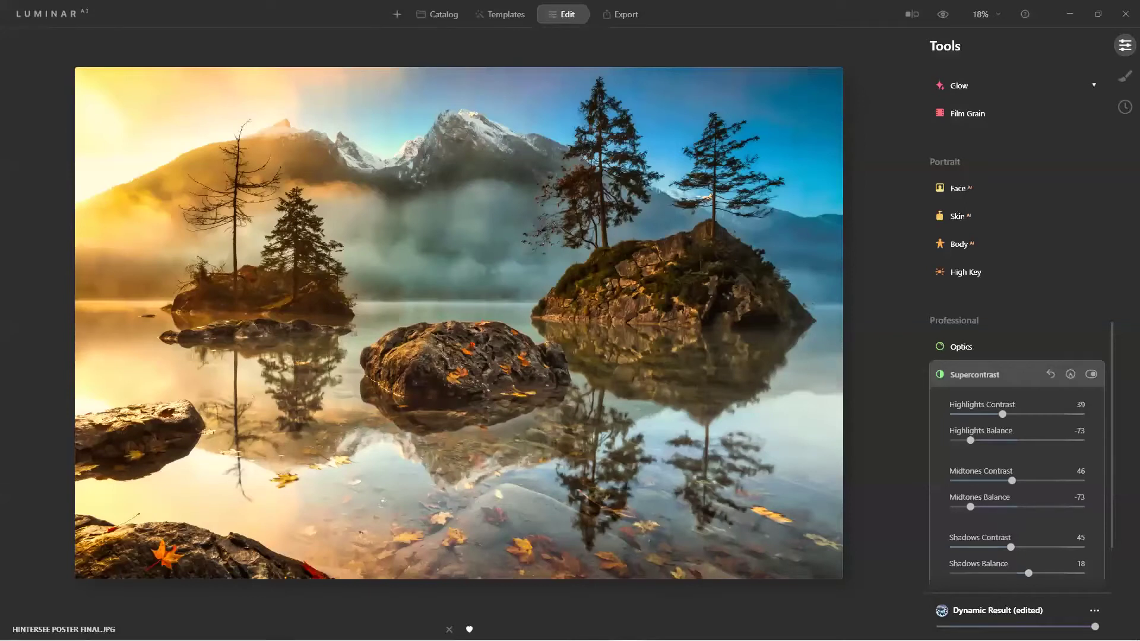
Step: Compare the edited photo with the original and close the Supercontrast tool
{"action": "left_click", "coordinate": [943, 17]}
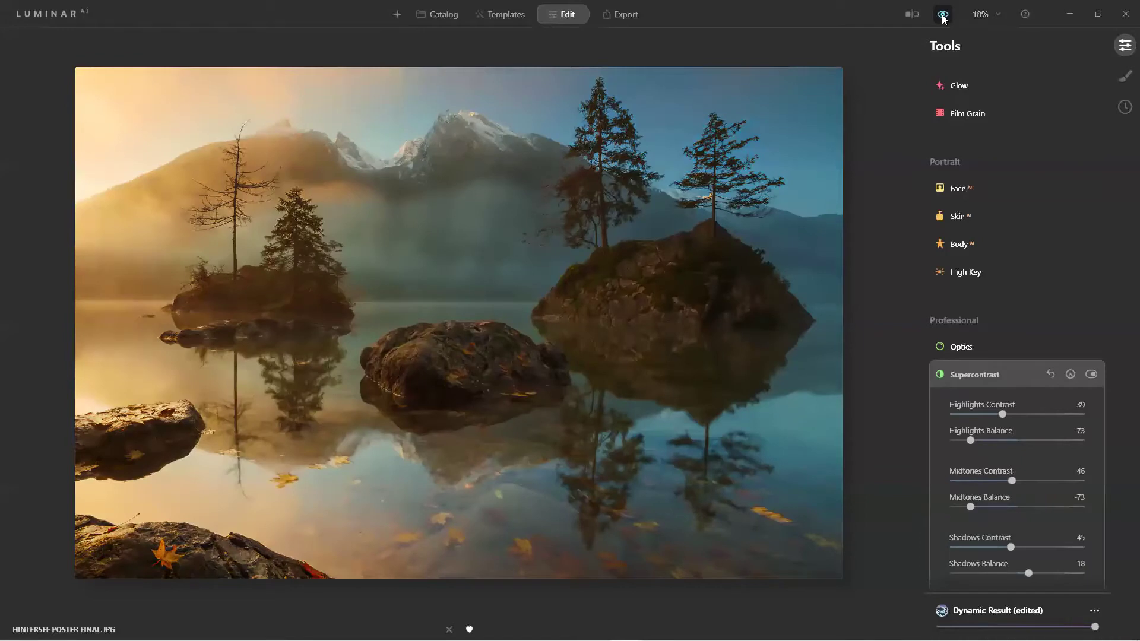
{"action": "left_click", "coordinate": [944, 18]}
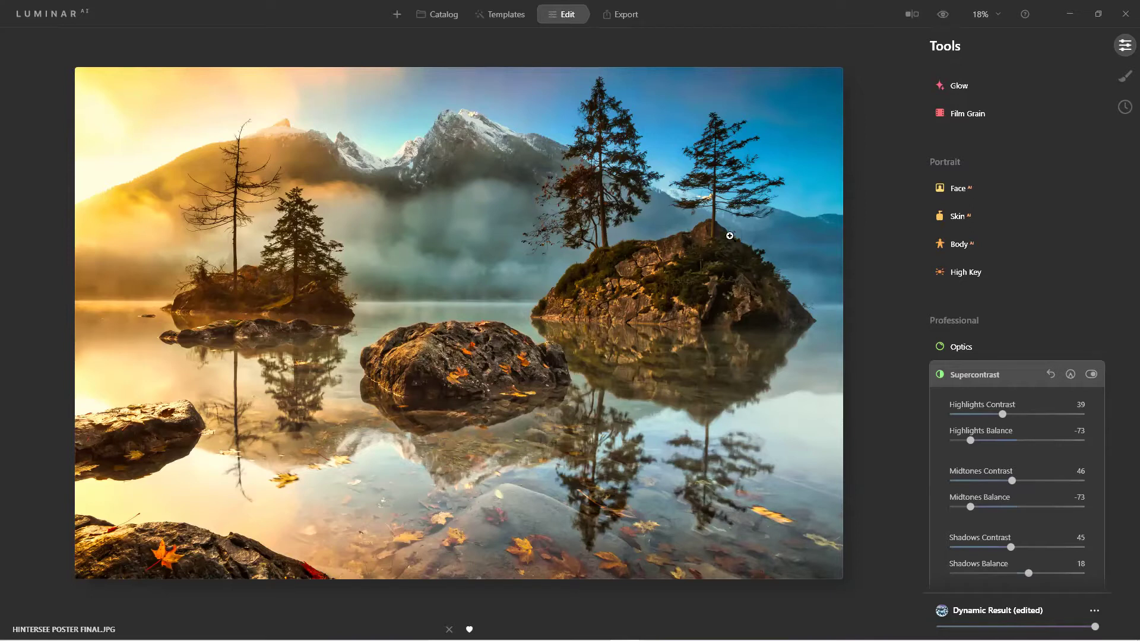
{"action": "left_click", "coordinate": [961, 374]}
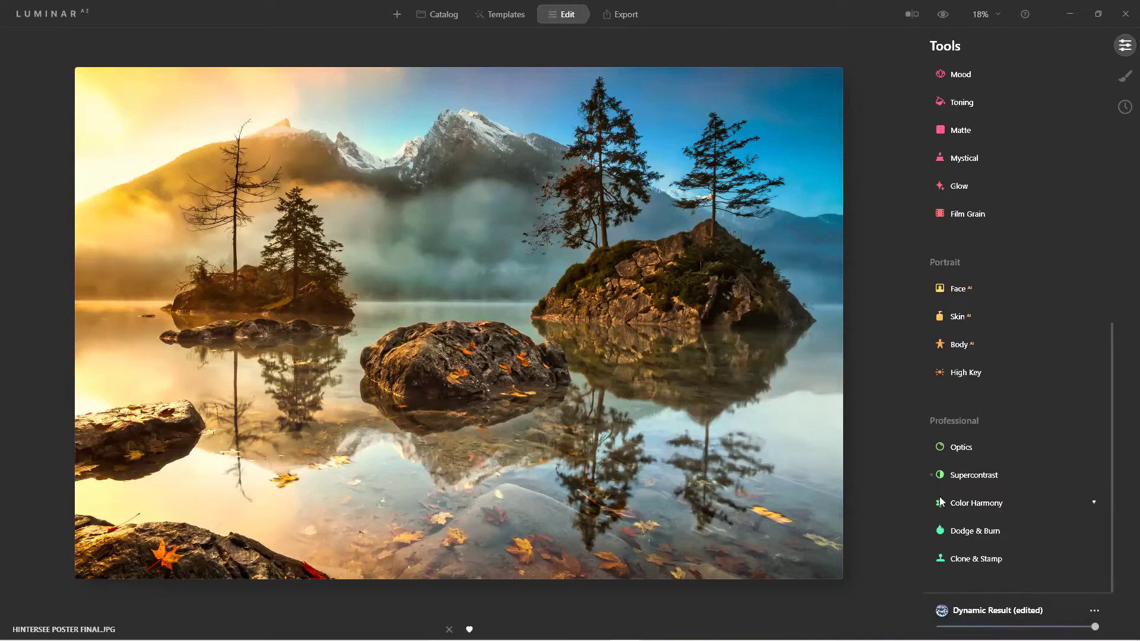
Step: Save the current adjustments as a template and show the user's own templates in My Collection
{"action": "left_click", "coordinate": [1096, 612]}
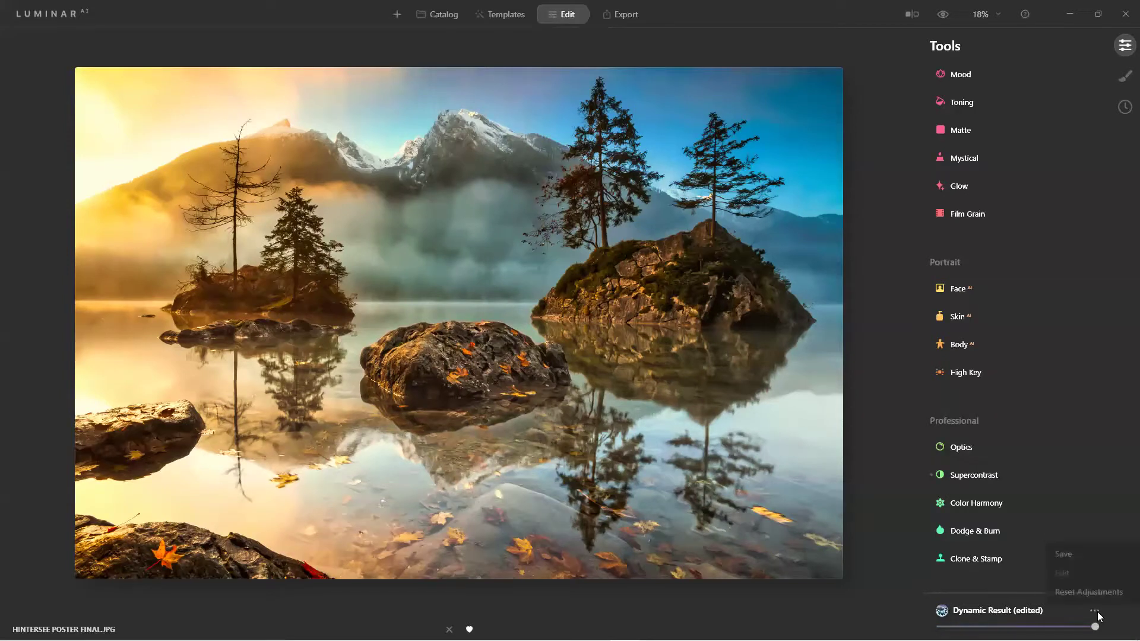
{"action": "left_click", "coordinate": [1075, 554]}
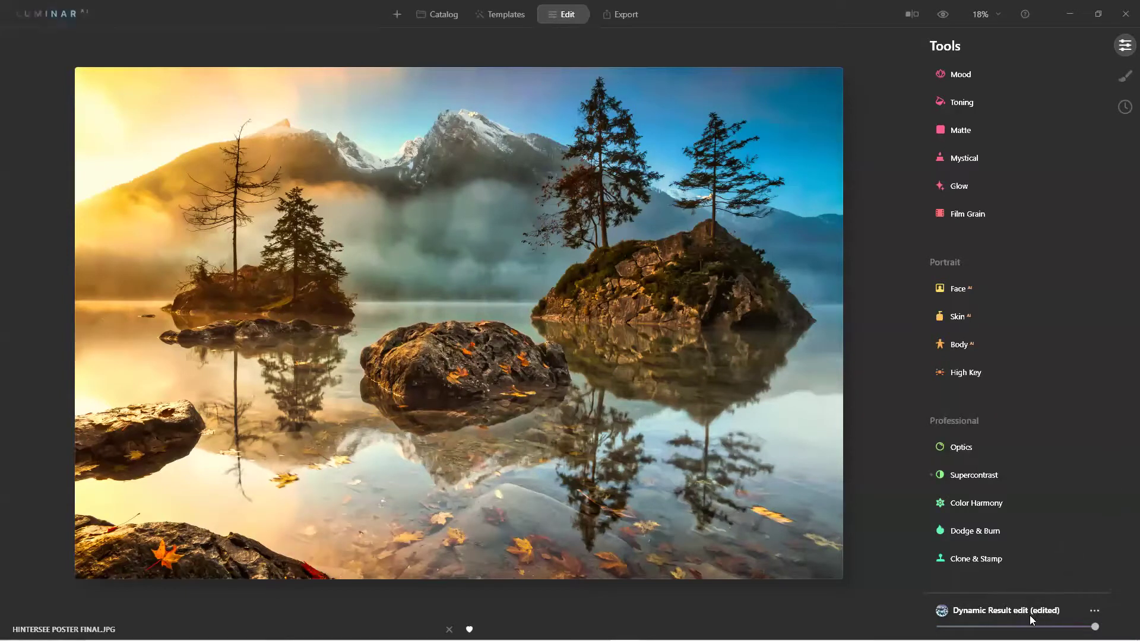
{"action": "left_click", "coordinate": [502, 14]}
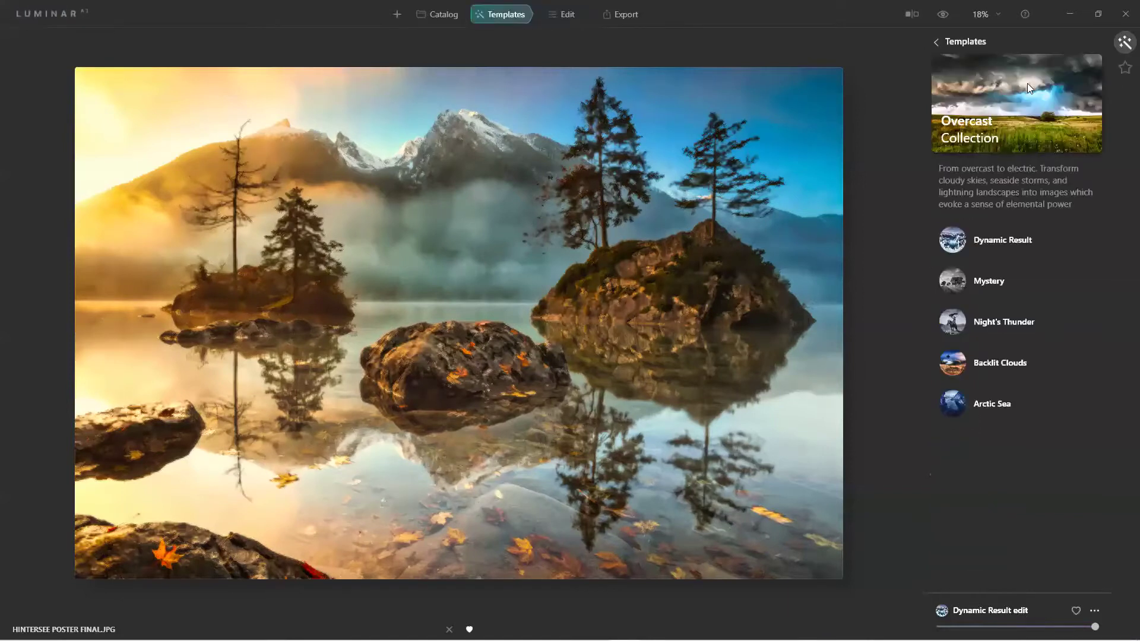
{"action": "left_click", "coordinate": [1124, 68]}
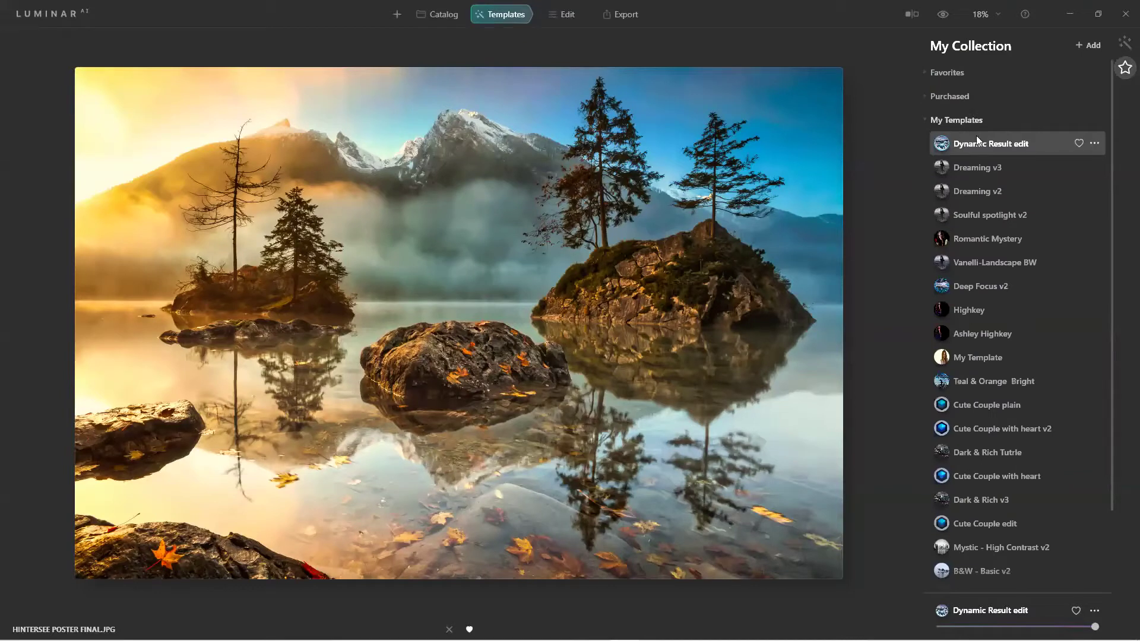
Step: Rename the newly saved template in My Templates as Dynamic Result v2
{"action": "left_click", "coordinate": [1094, 143]}
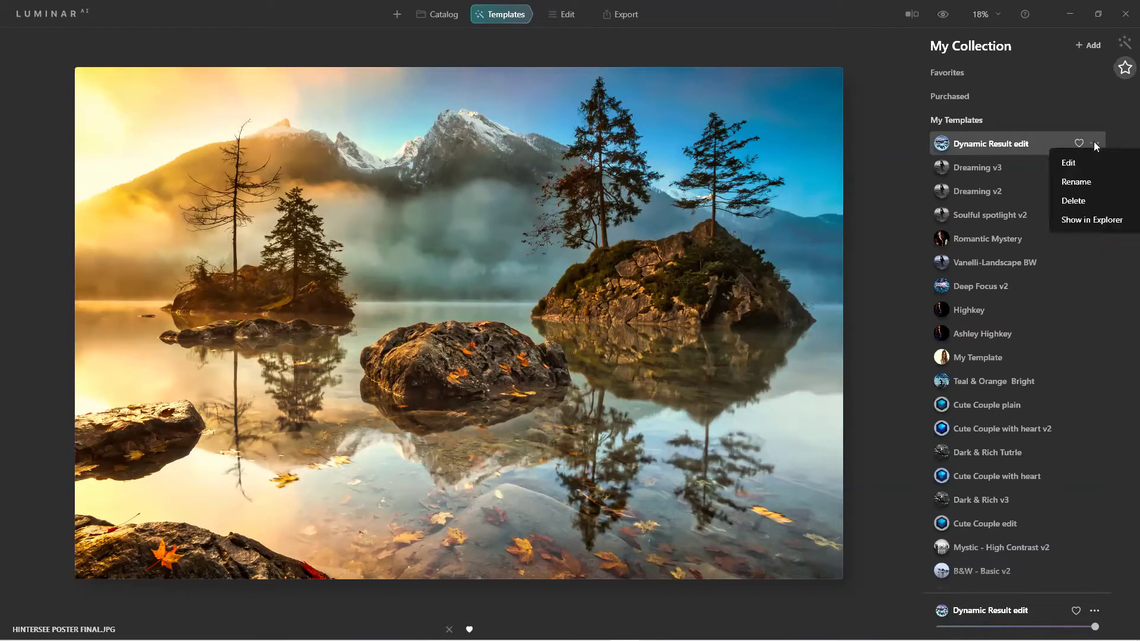
{"action": "left_click", "coordinate": [1075, 183]}
{"action": "key", "text": "BackSpace"}
{"action": "key", "text": "BackSpace"}
{"action": "key", "text": "BackSpace"}
{"action": "key", "text": "BackSpace"}
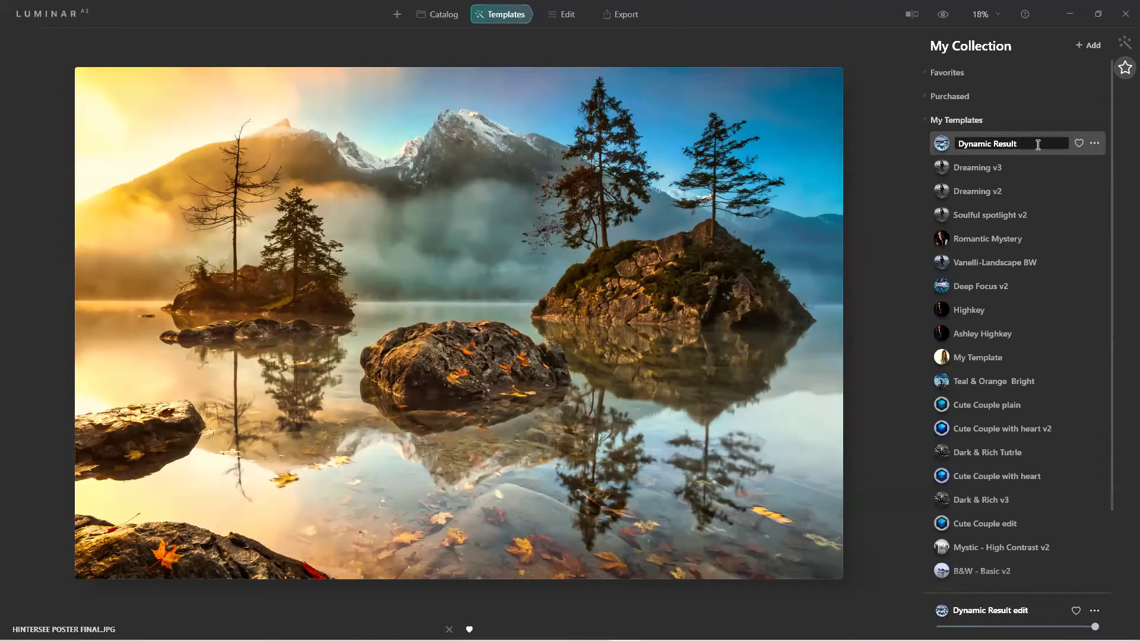
{"action": "type", "text": "v2"}
{"action": "key", "text": "Return"}
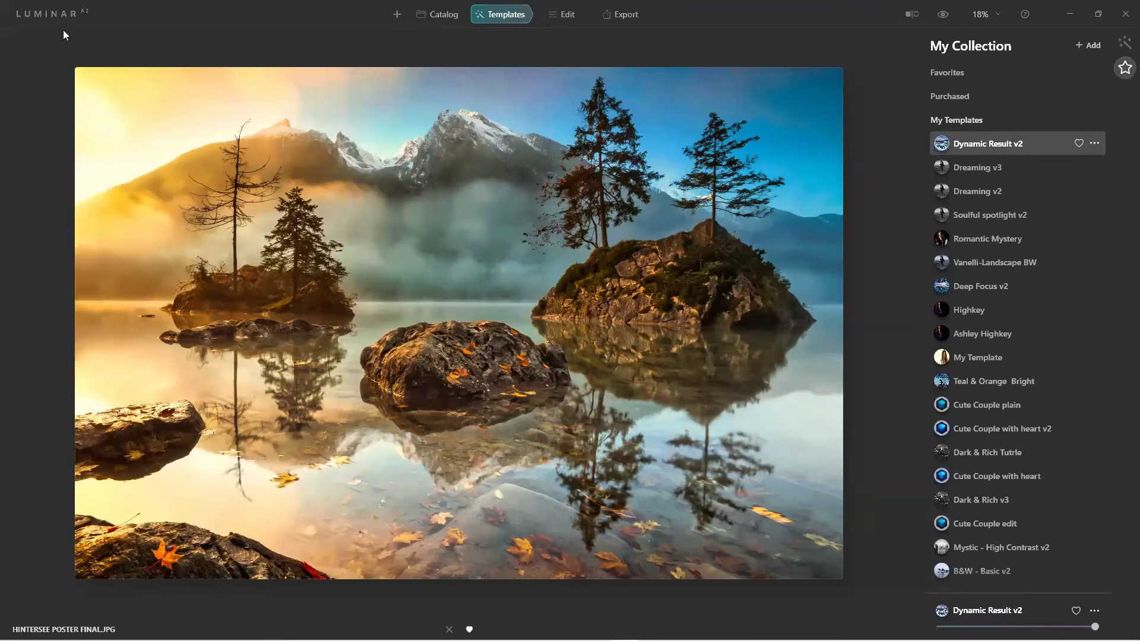
Step: Look over the Help resources, including the User Guide, and return to the Catalog
{"action": "left_click", "coordinate": [52, 13]}
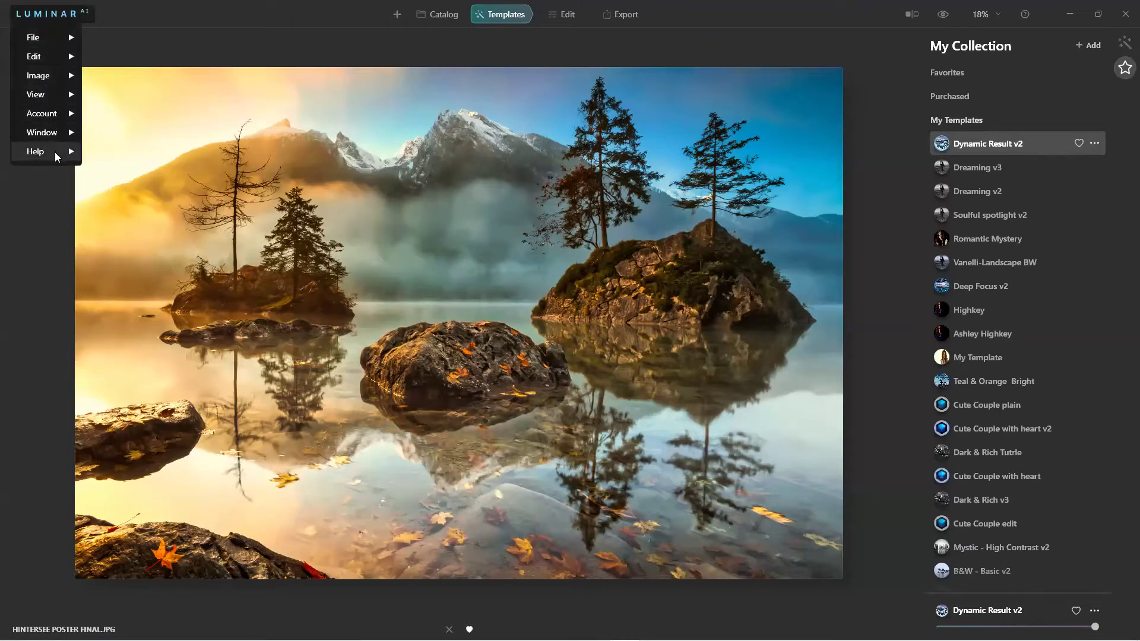
{"action": "mouse_move", "coordinate": [57, 153]}
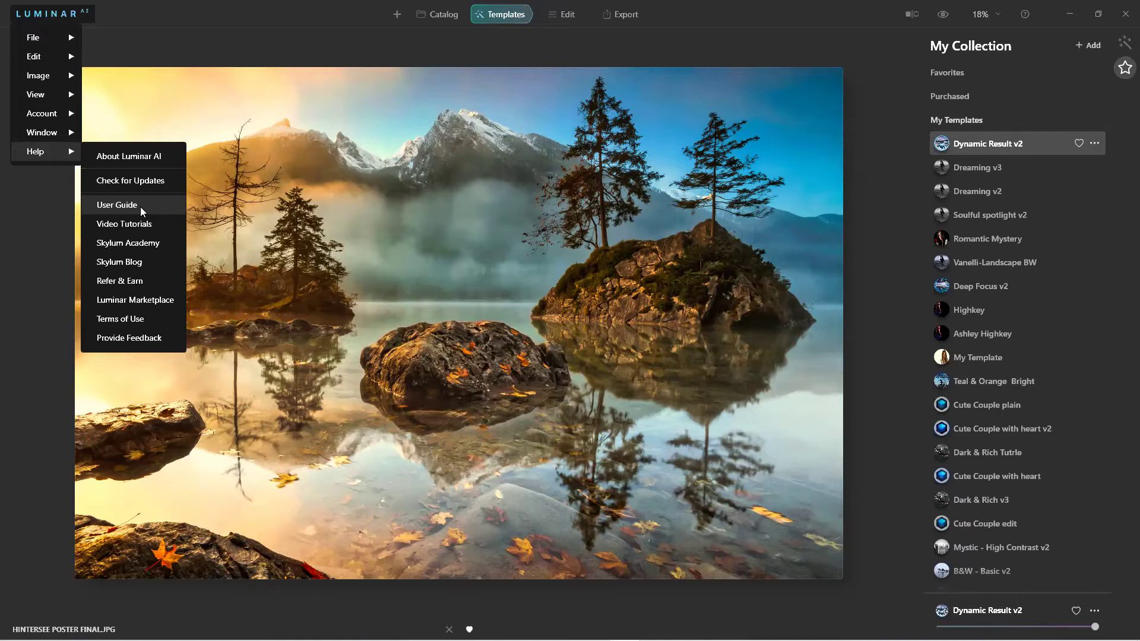
{"action": "left_click", "coordinate": [430, 16]}
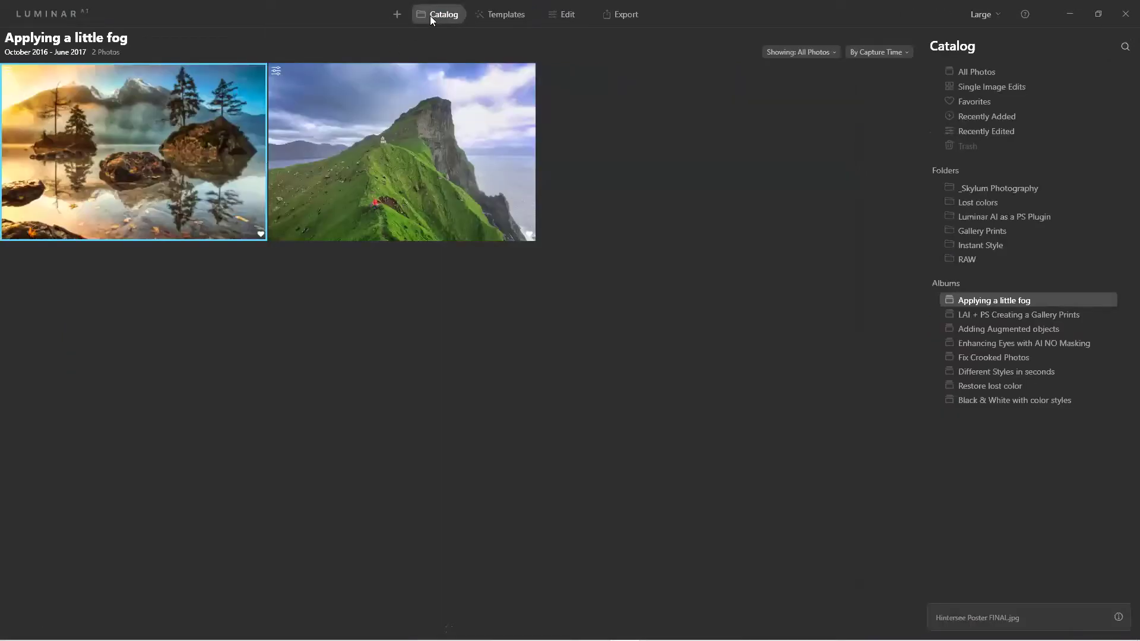
Step: Switch to the User Group Master Presentation PDF and advance to the Landscapes & Travel slide
{"action": "key", "text": "alt+Tab"}
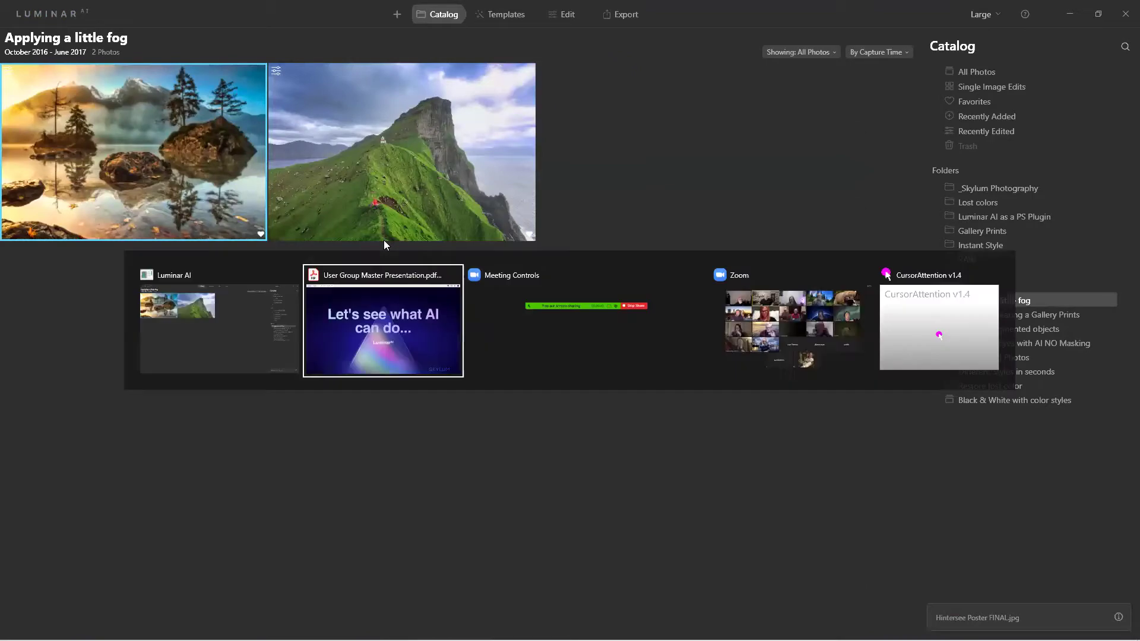
{"action": "key", "text": "Right"}
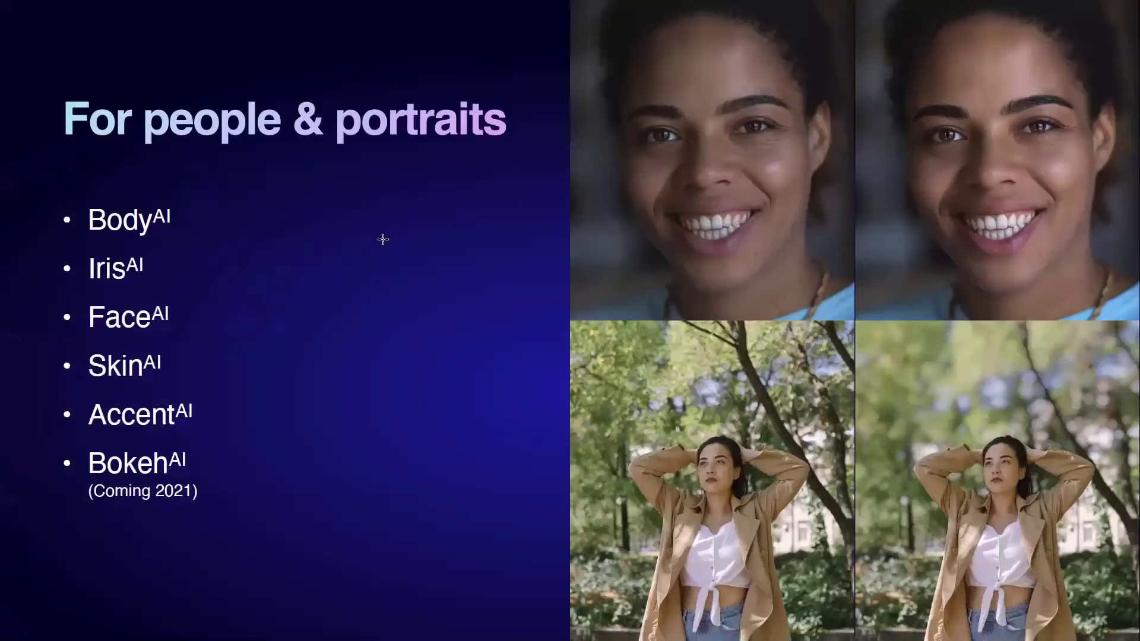
{"action": "key", "text": "Right"}
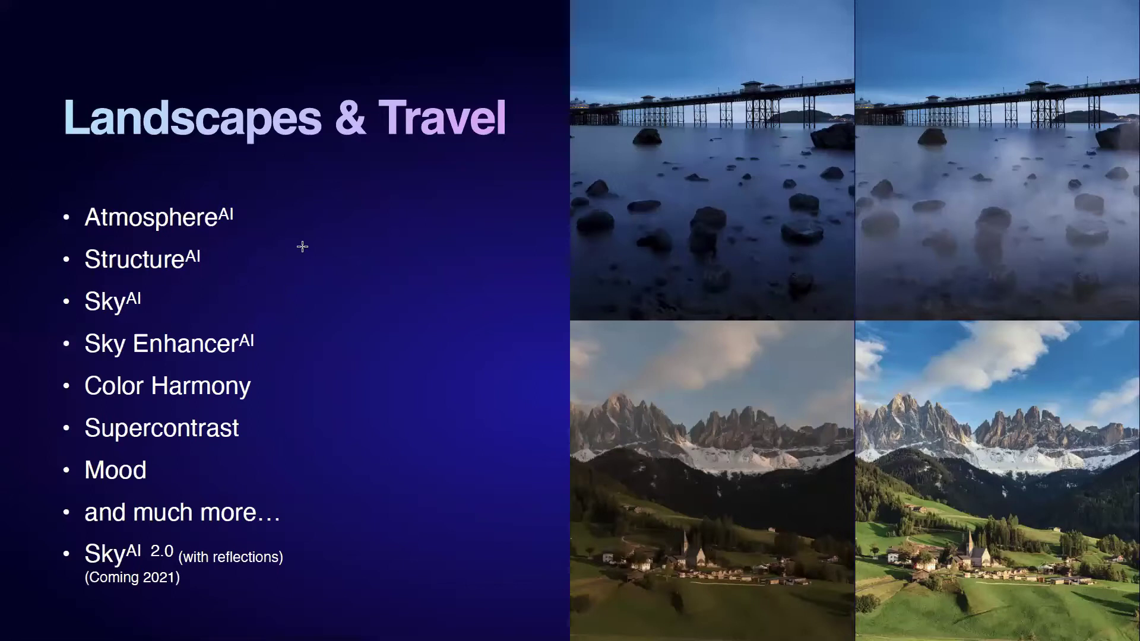
Step: Switch to Luminar AI and open the first portrait of the Enhancing Eyes with AI NO Masking album close up on the face
{"action": "key", "text": "alt+Tab"}
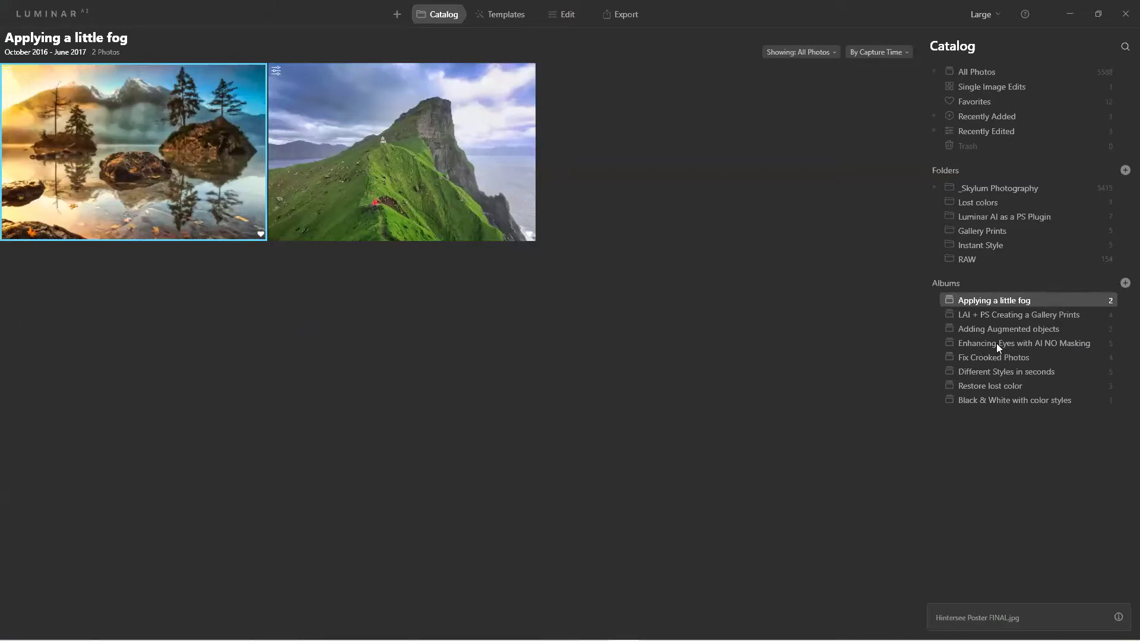
{"action": "left_click", "coordinate": [996, 343]}
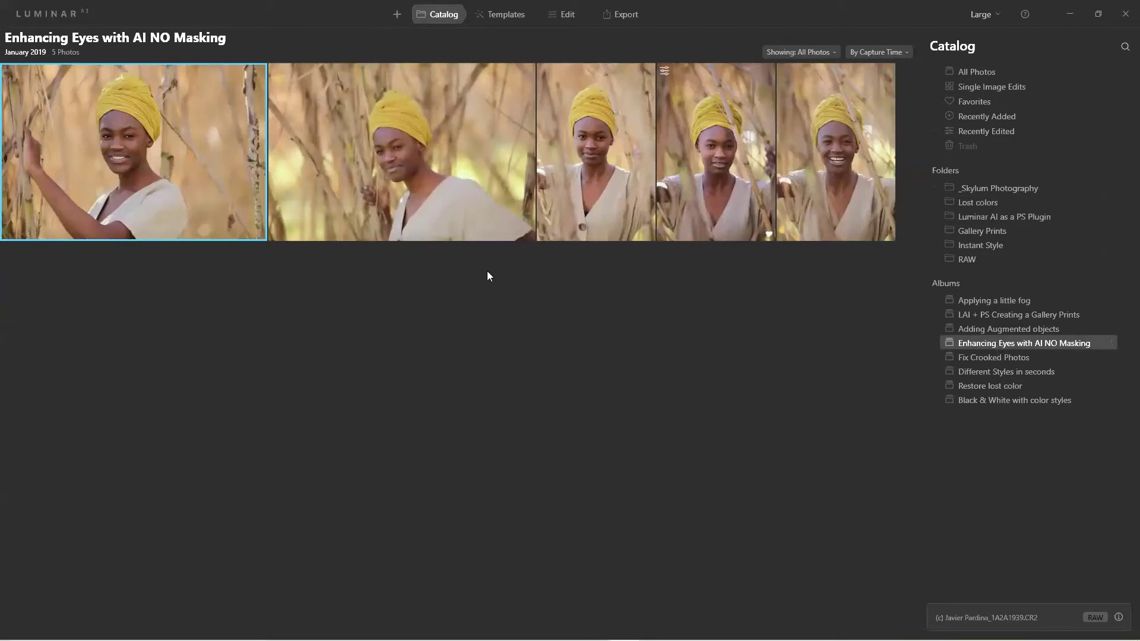
{"action": "double_click", "coordinate": [137, 140]}
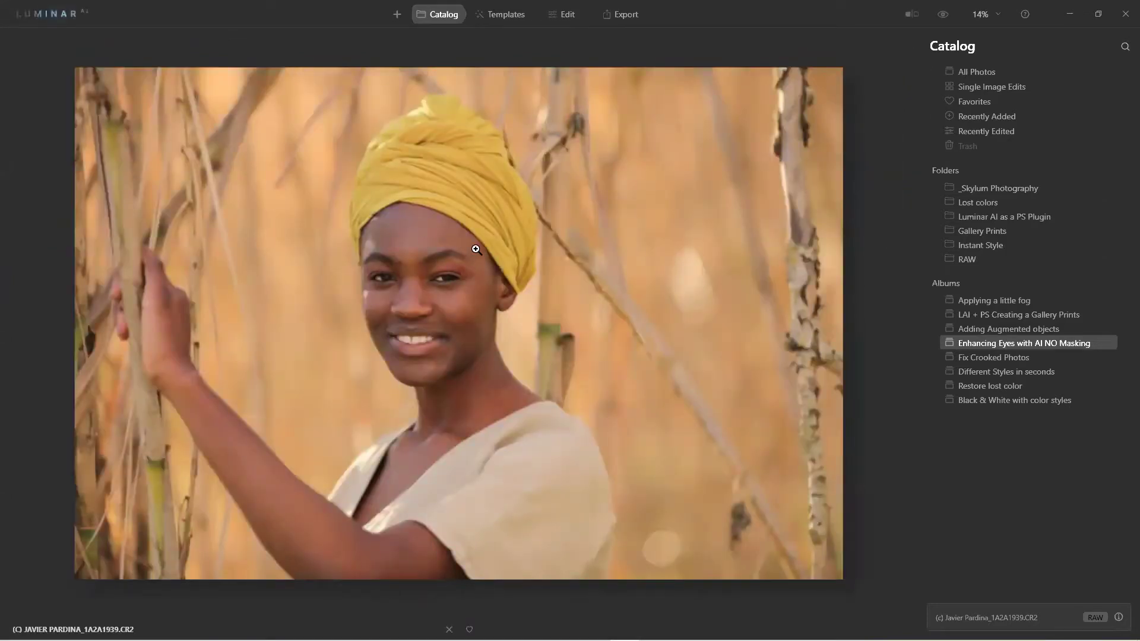
{"action": "scroll", "coordinate": [406, 247], "scroll_direction": "up", "scroll_amount": 5}
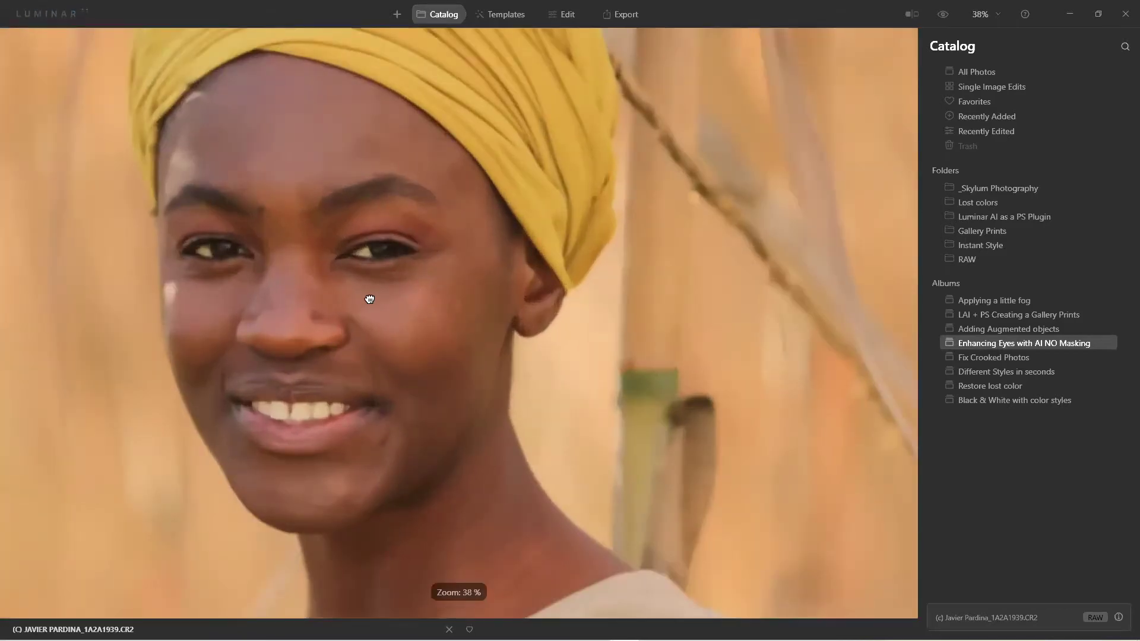
{"action": "left_click_drag", "start_coordinate": [371, 297], "coordinate": [546, 310]}
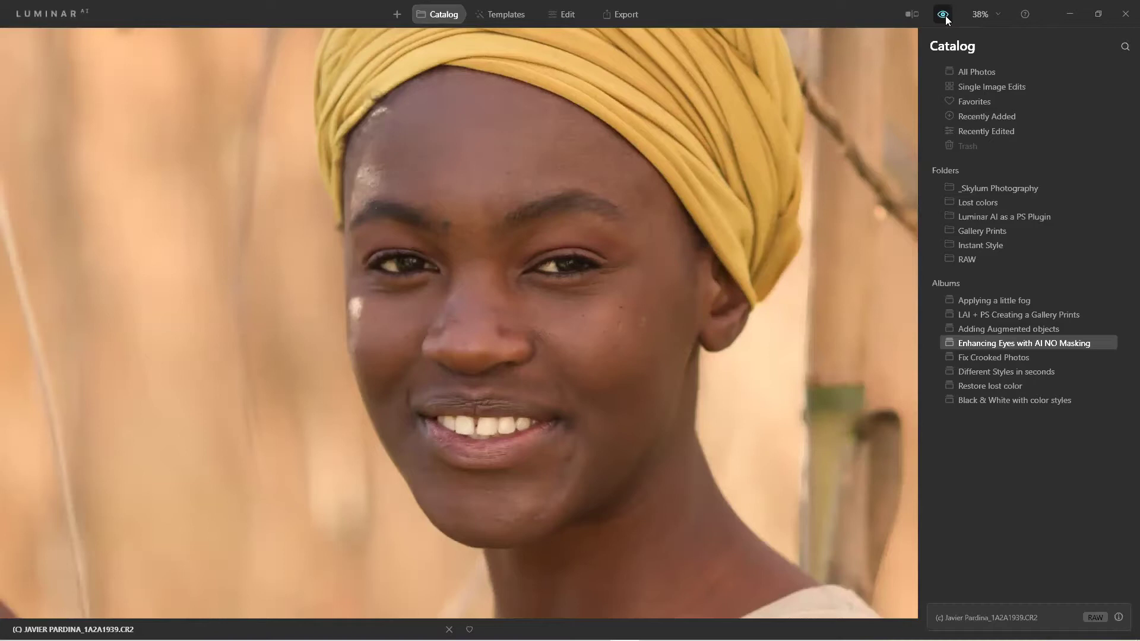
Step: Try the Nostalgic Haze and Cold Fire templates from the suggested Filmatic collection on the portrait
{"action": "left_click", "coordinate": [522, 20]}
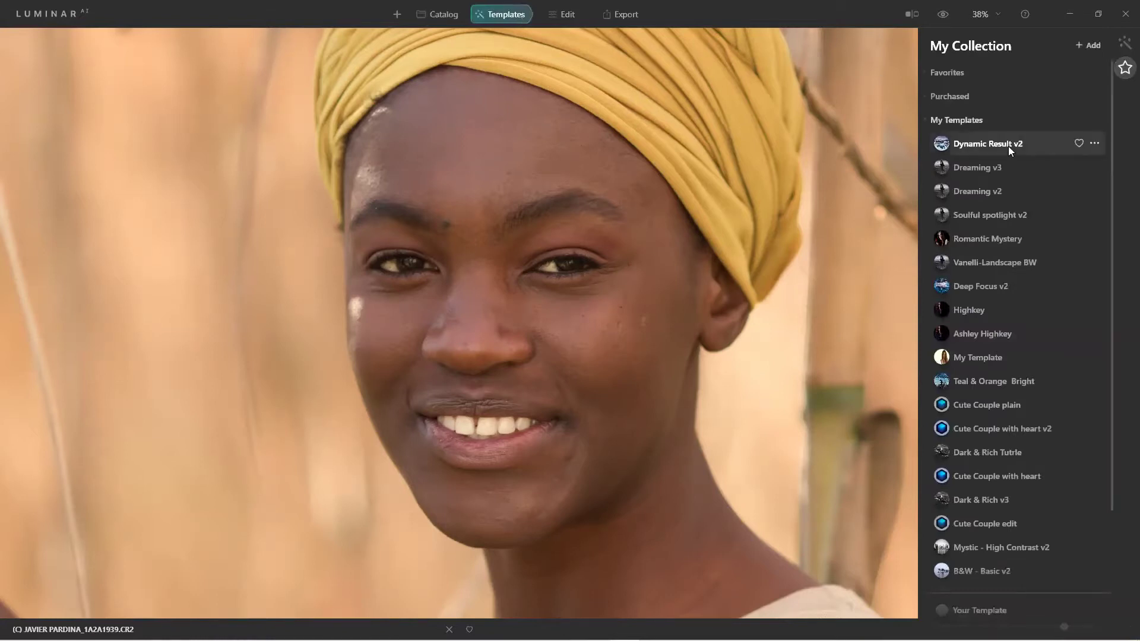
{"action": "left_click", "coordinate": [1124, 42]}
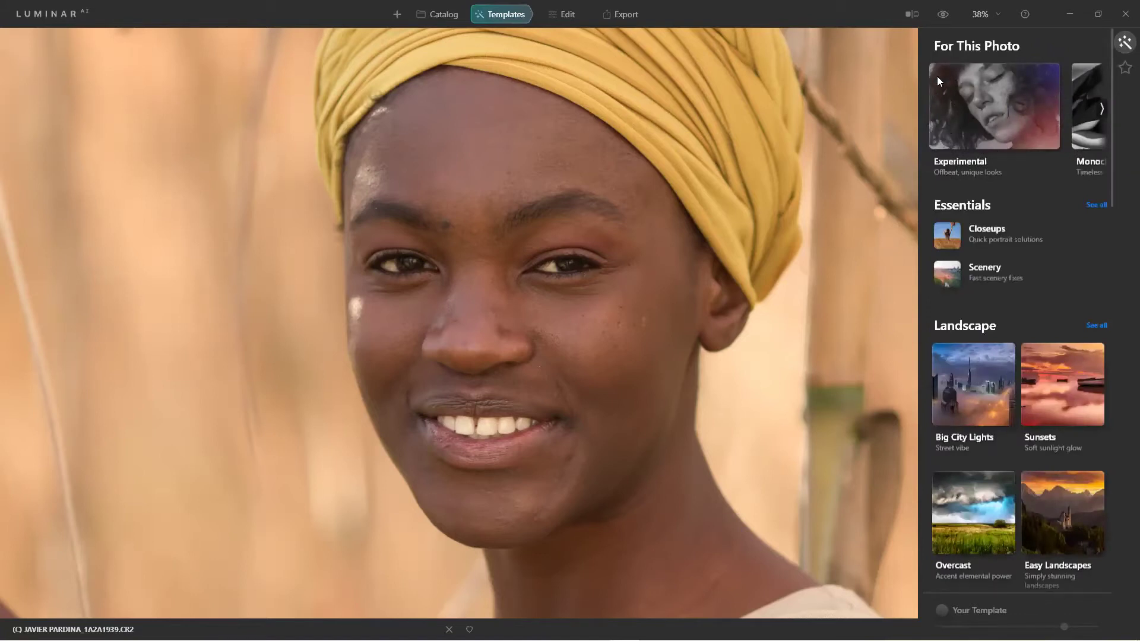
{"action": "left_click", "coordinate": [1102, 111]}
{"action": "left_click", "coordinate": [1102, 111]}
{"action": "left_click", "coordinate": [1104, 112]}
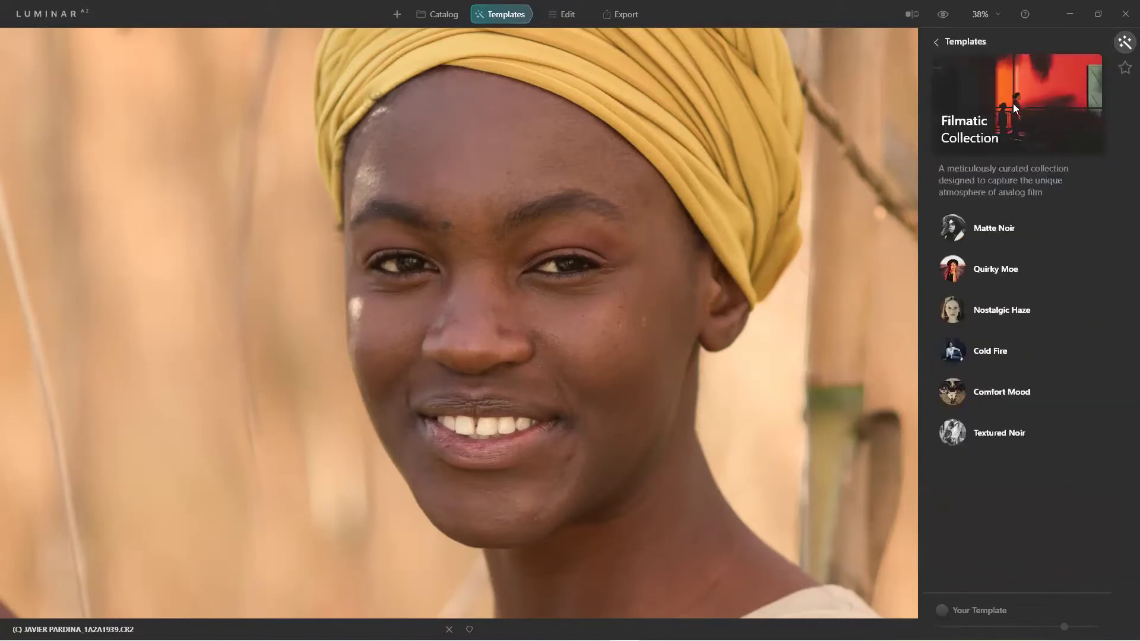
{"action": "left_click", "coordinate": [977, 314]}
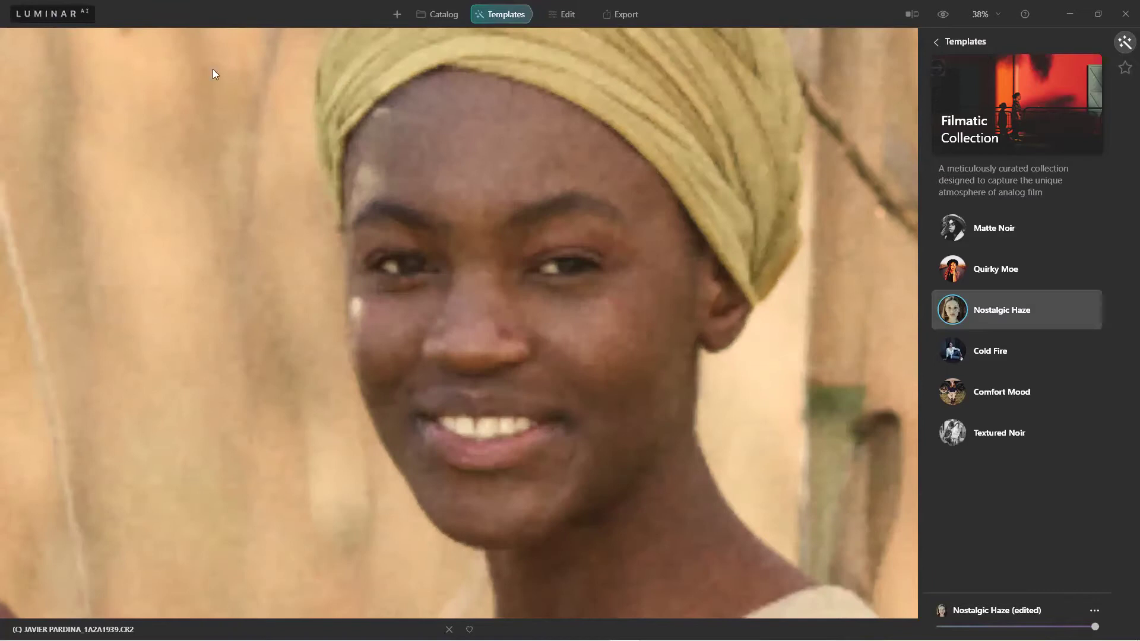
{"action": "left_click", "coordinate": [949, 324]}
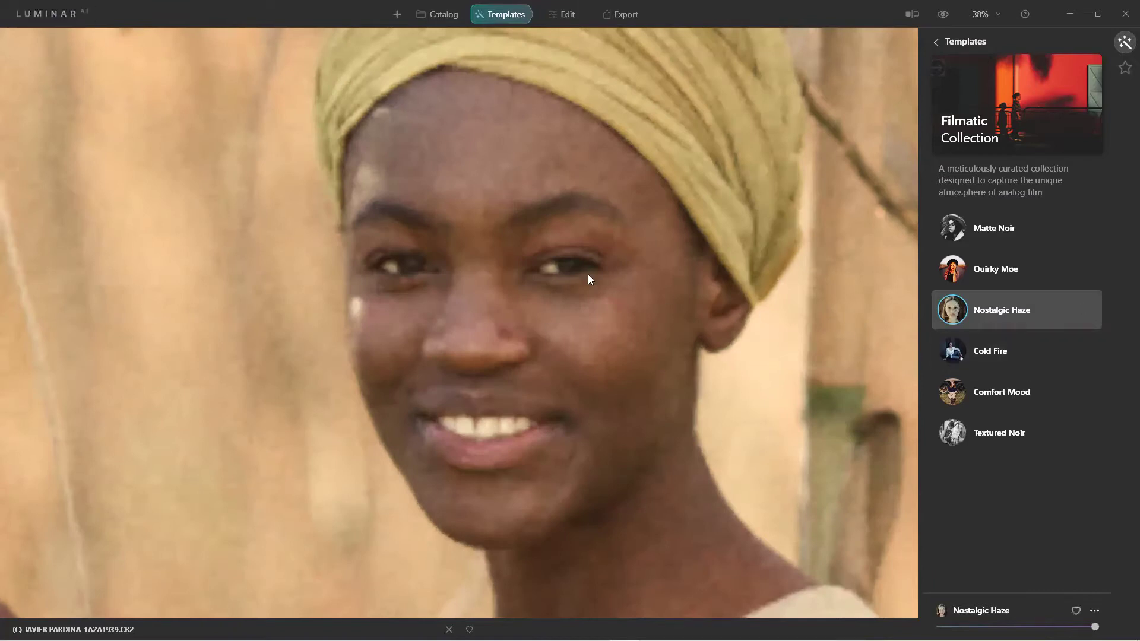
{"action": "left_click", "coordinate": [981, 356]}
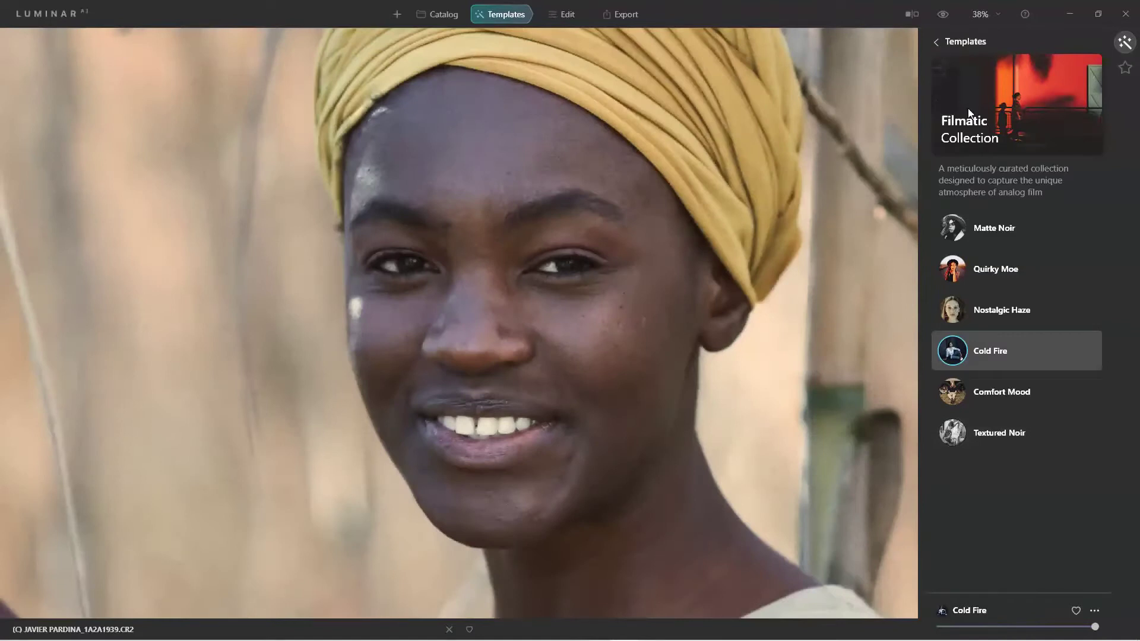
Step: Try the Celebrate and Glow templates from the suggested Experimental collection, comparing Celebrate with the original photo
{"action": "left_click", "coordinate": [936, 41]}
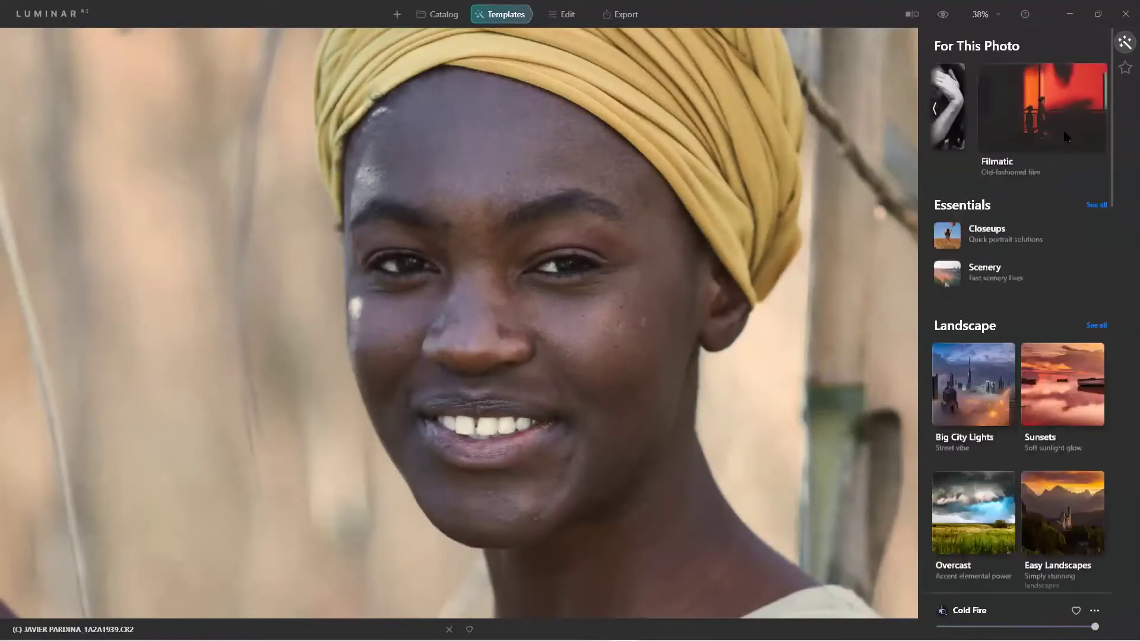
{"action": "left_click", "coordinate": [931, 110]}
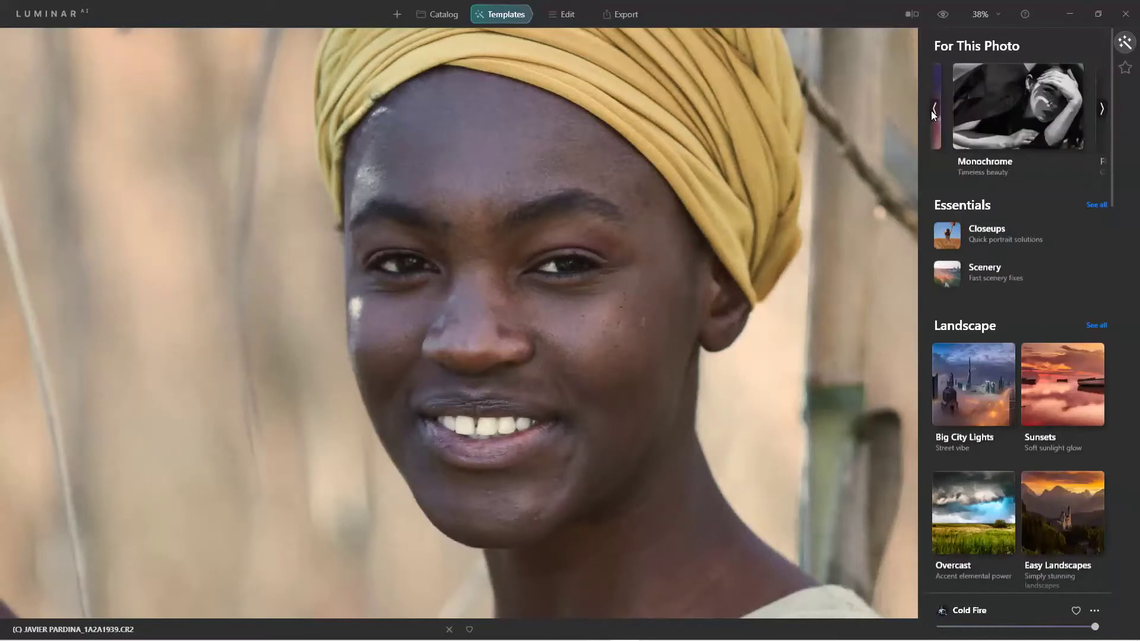
{"action": "left_click", "coordinate": [931, 111]}
{"action": "left_click", "coordinate": [978, 113]}
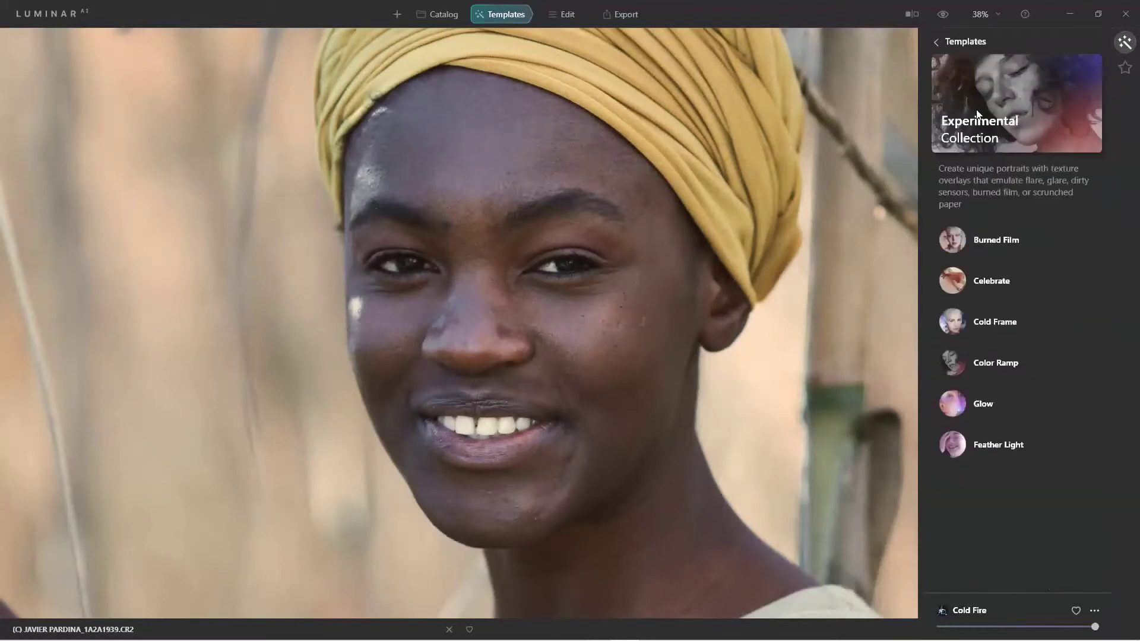
{"action": "left_click", "coordinate": [952, 288]}
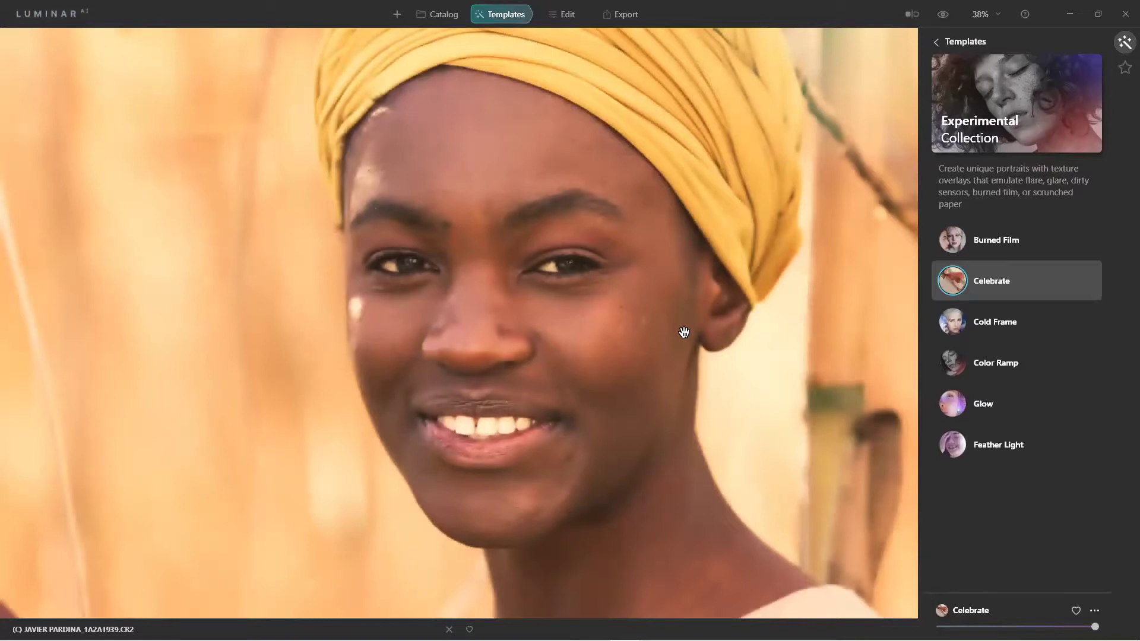
{"action": "scroll", "coordinate": [684, 332], "scroll_direction": "down", "scroll_amount": 3}
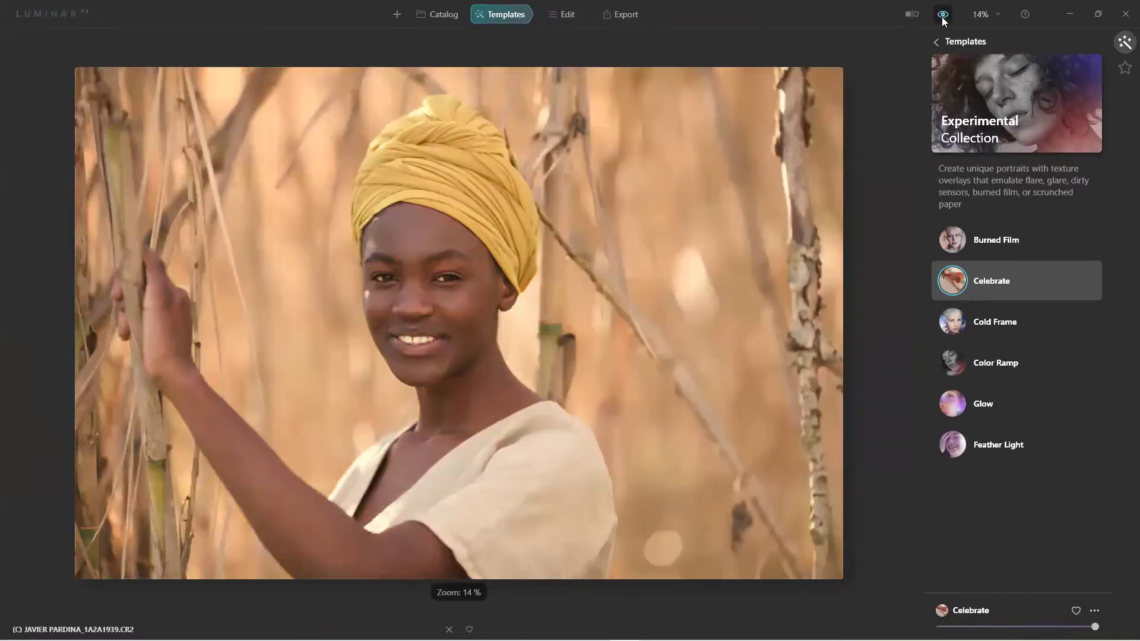
{"action": "left_click", "coordinate": [942, 16]}
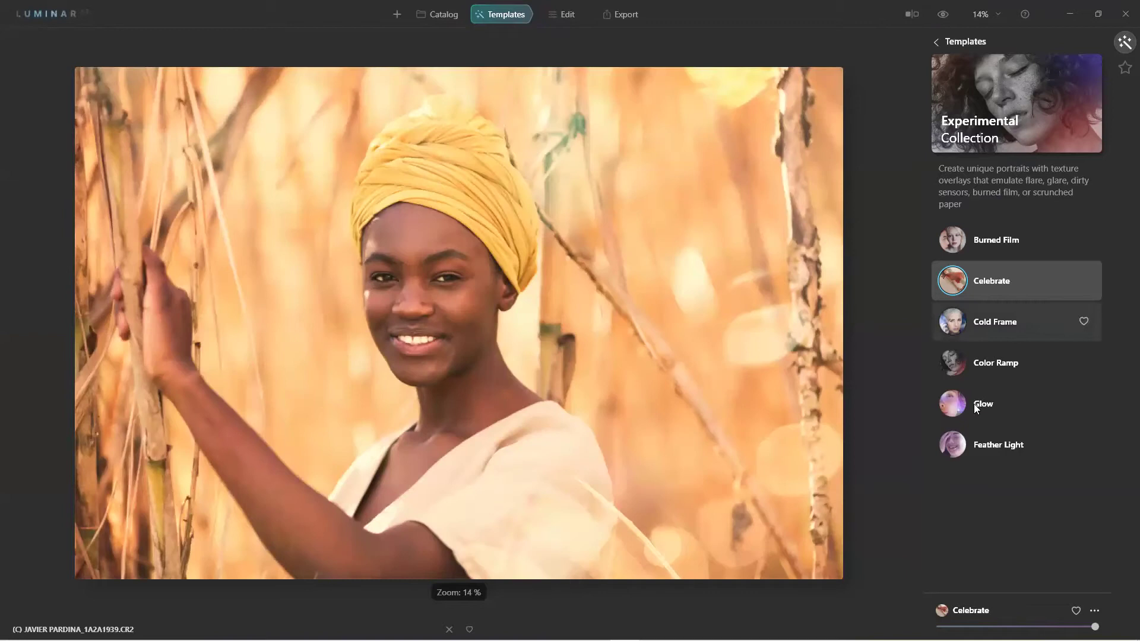
{"action": "left_click", "coordinate": [950, 400]}
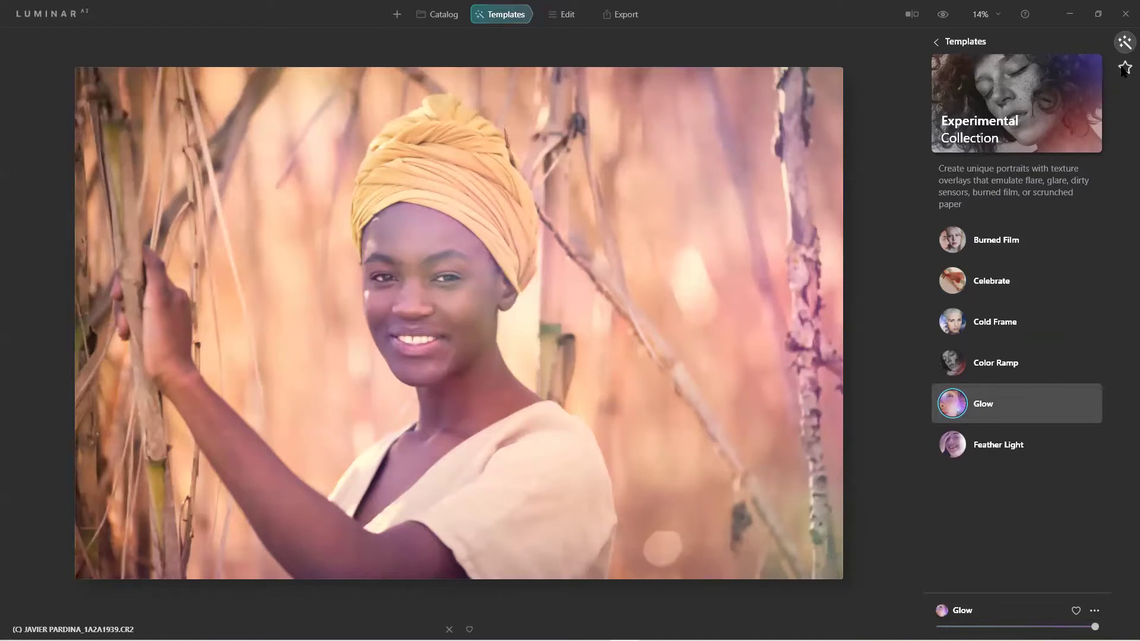
Step: Apply the Tack Sharp template from the Easy Portraits collection and compare the face with the original
{"action": "left_click", "coordinate": [936, 42]}
{"action": "scroll", "coordinate": [1016, 377], "scroll_direction": "down", "scroll_amount": 2}
{"action": "scroll", "coordinate": [1017, 376], "scroll_direction": "down", "scroll_amount": 6}
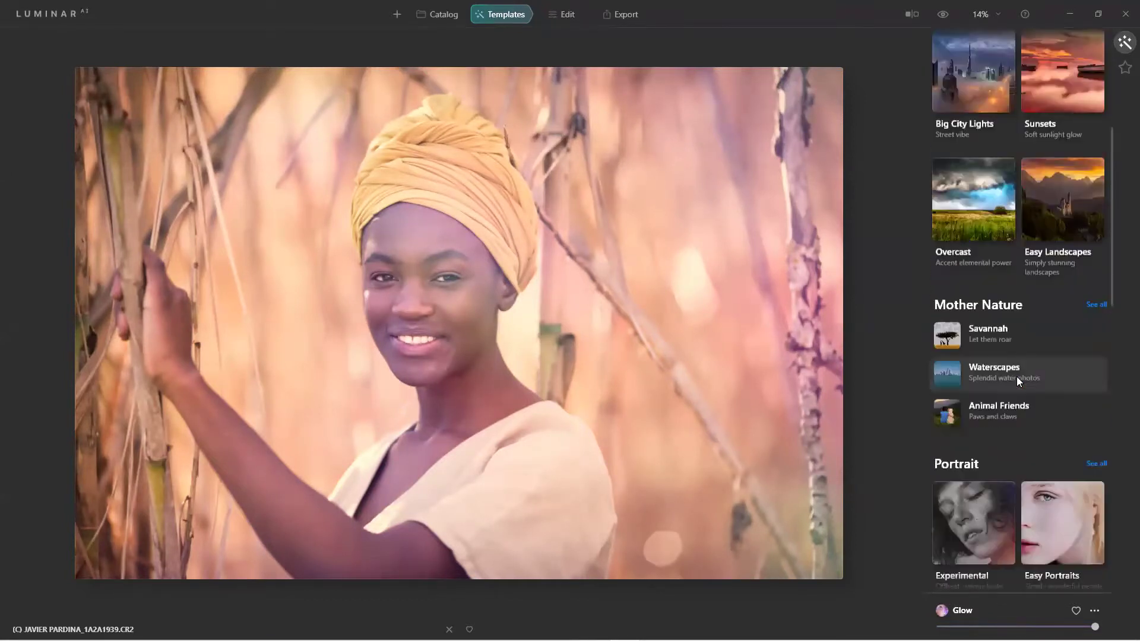
{"action": "left_click", "coordinate": [1062, 339]}
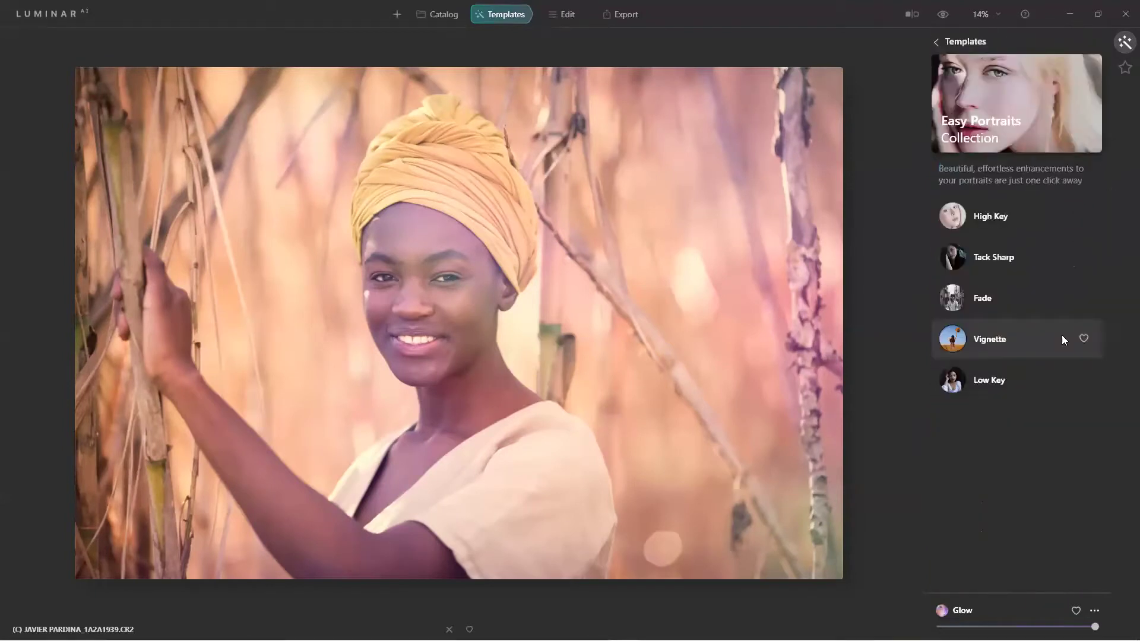
{"action": "left_click", "coordinate": [977, 257]}
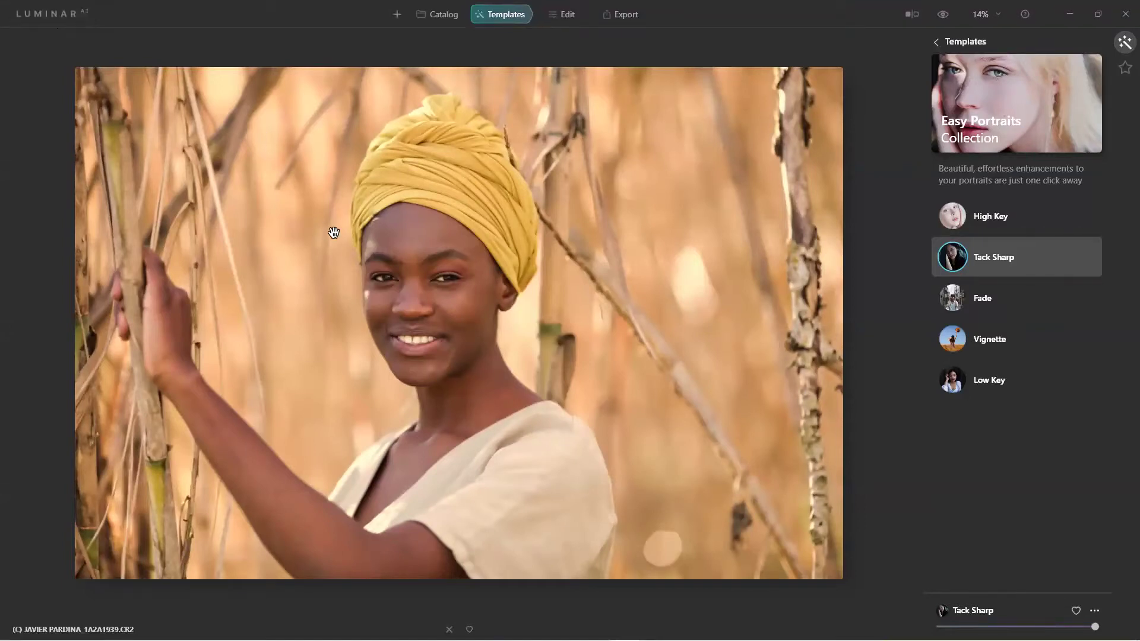
{"action": "scroll", "coordinate": [331, 232], "scroll_direction": "up", "scroll_amount": 3}
{"action": "scroll", "coordinate": [334, 232], "scroll_direction": "up", "scroll_amount": 1}
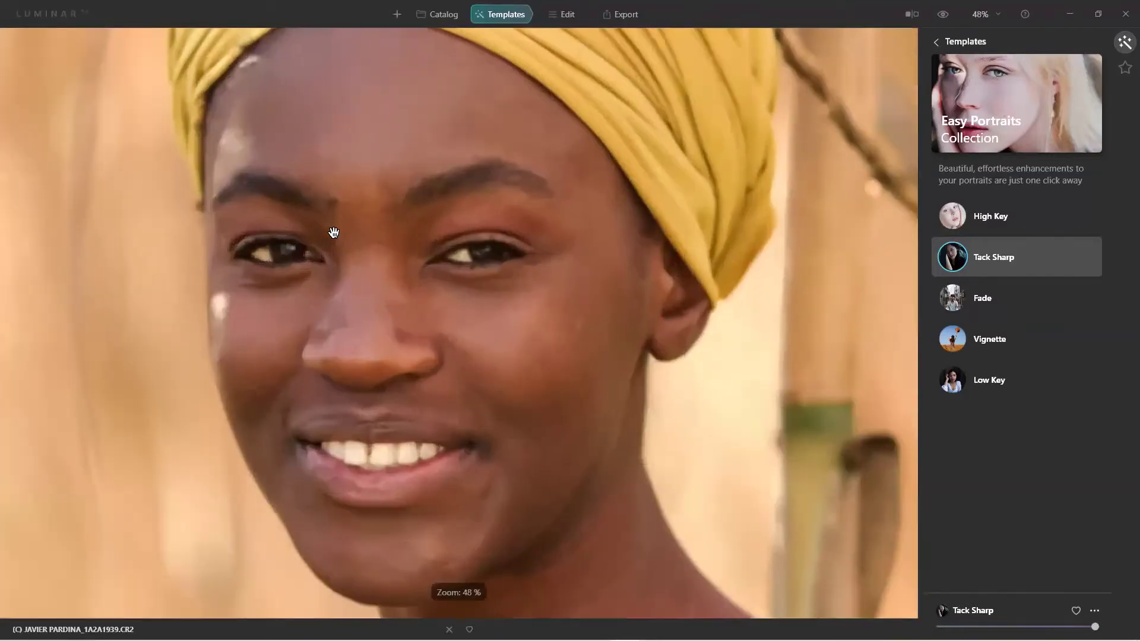
{"action": "left_click", "coordinate": [941, 20]}
{"action": "left_click", "coordinate": [941, 20]}
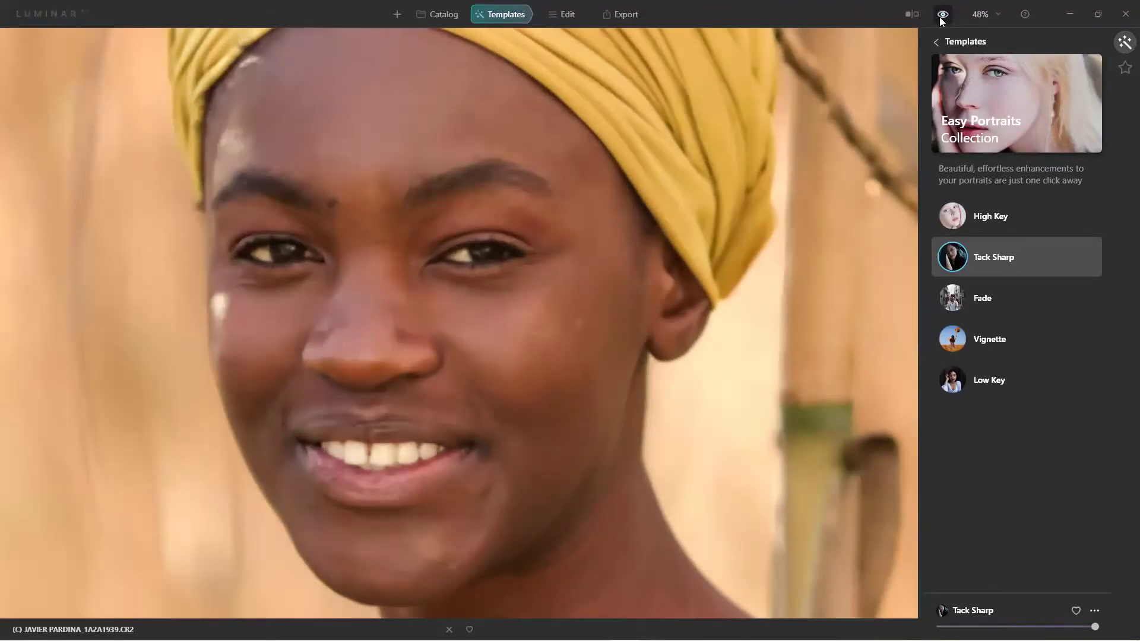
Step: Set Eye Enhancer to 90 and Iris Flare to 57 in the Face AI eye adjustments
{"action": "left_click", "coordinate": [567, 15]}
{"action": "scroll", "coordinate": [971, 370], "scroll_direction": "down", "scroll_amount": 4}
{"action": "scroll", "coordinate": [970, 369], "scroll_direction": "down", "scroll_amount": 5}
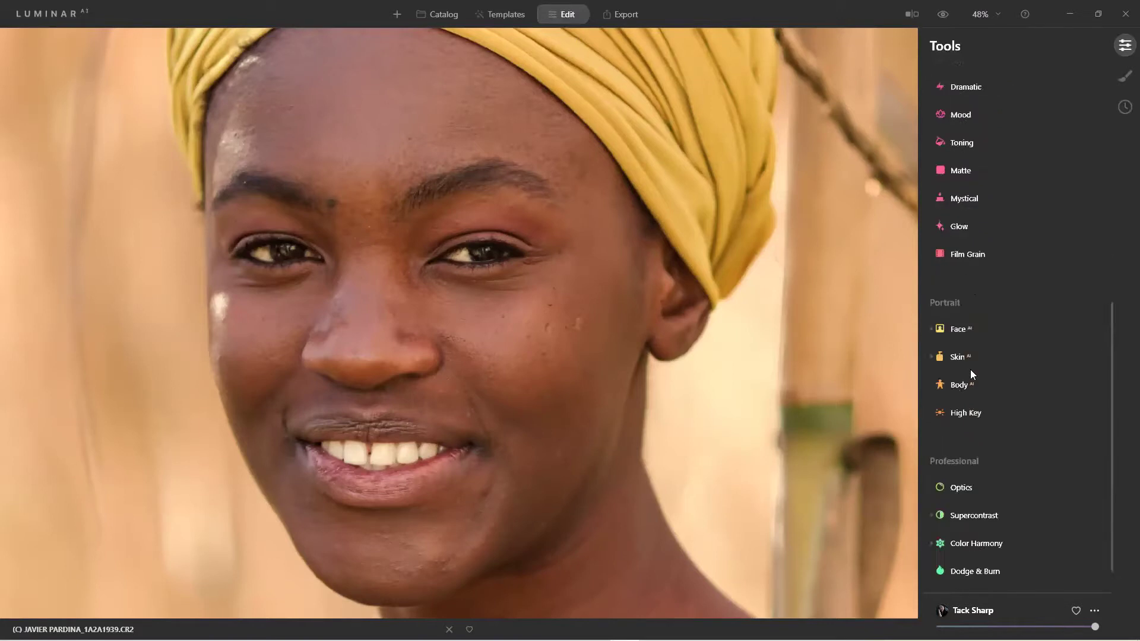
{"action": "left_click", "coordinate": [958, 301]}
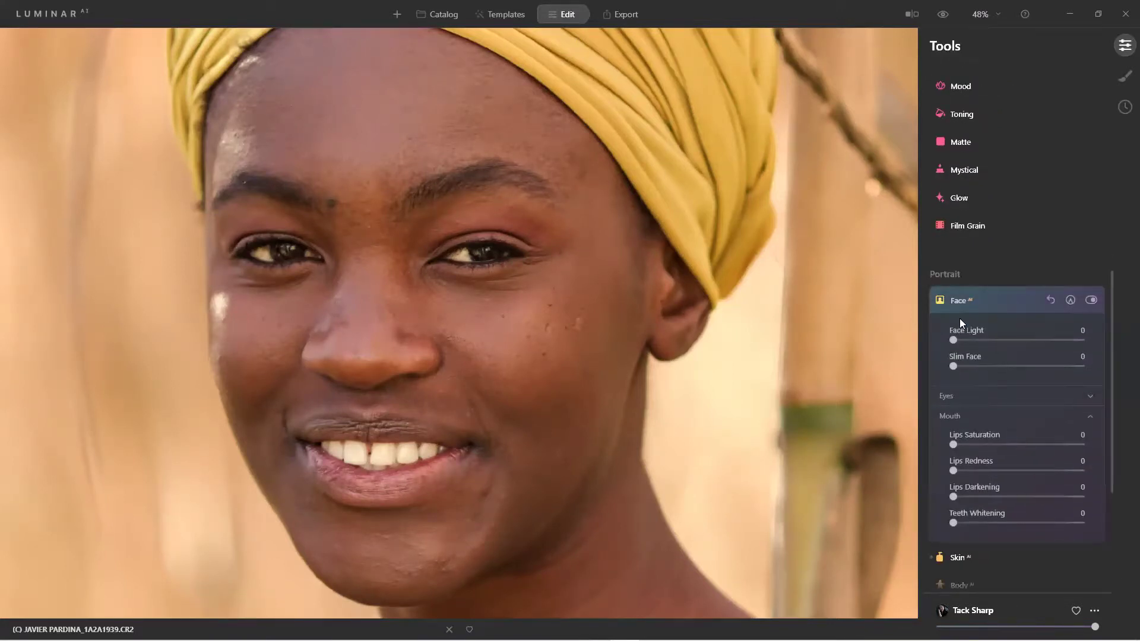
{"action": "left_click", "coordinate": [944, 393]}
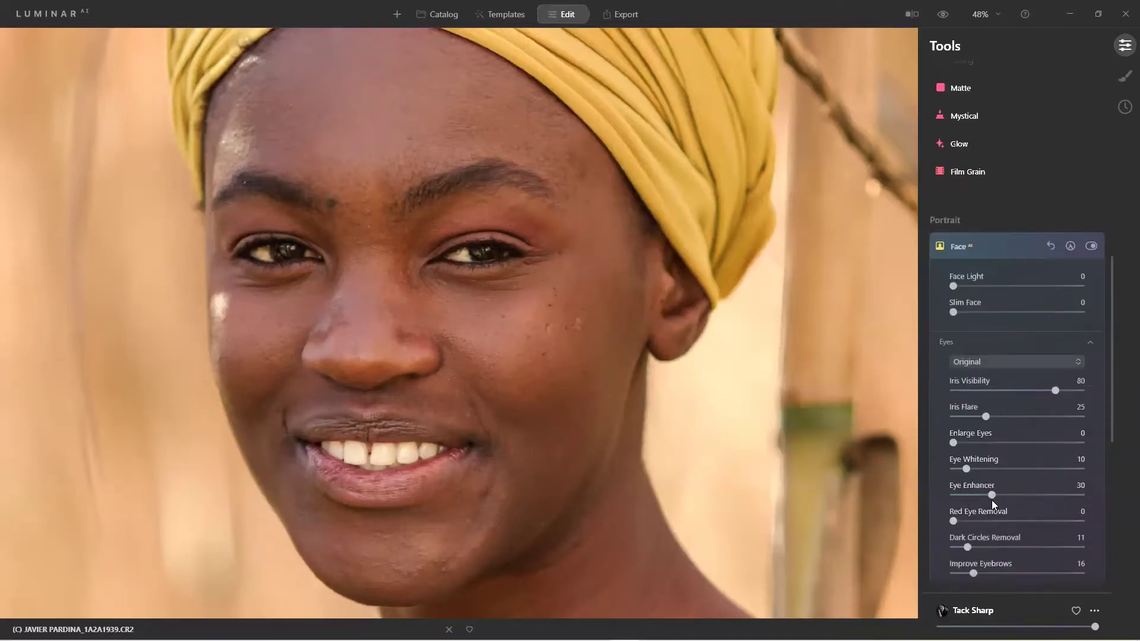
{"action": "left_click_drag", "start_coordinate": [1019, 493], "coordinate": [1067, 497]}
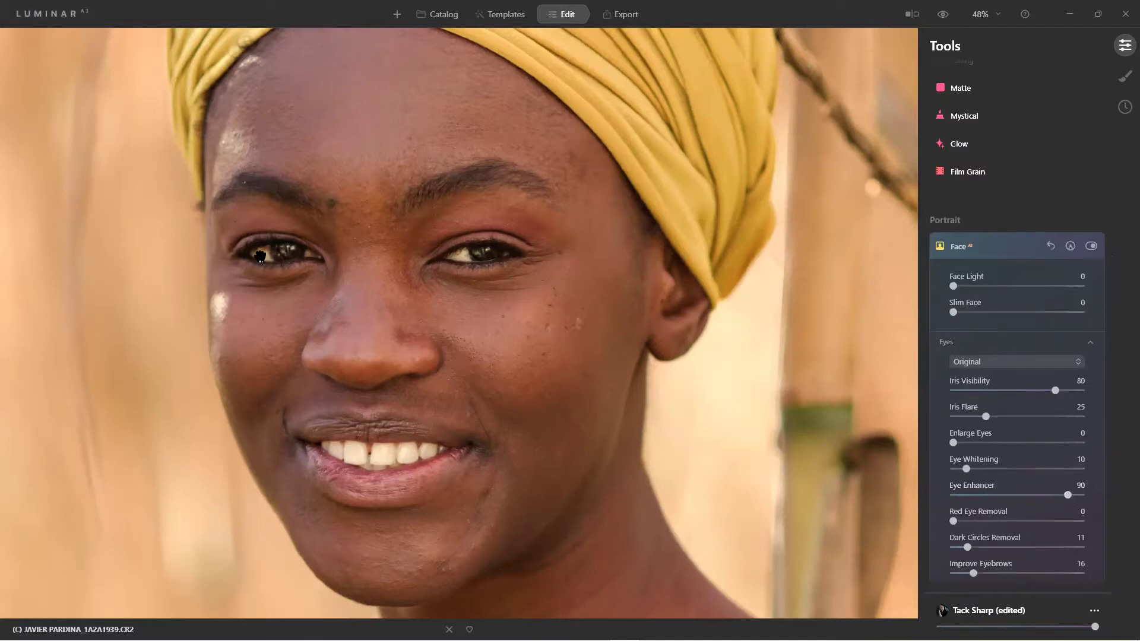
{"action": "left_click_drag", "start_coordinate": [985, 417], "coordinate": [1025, 421]}
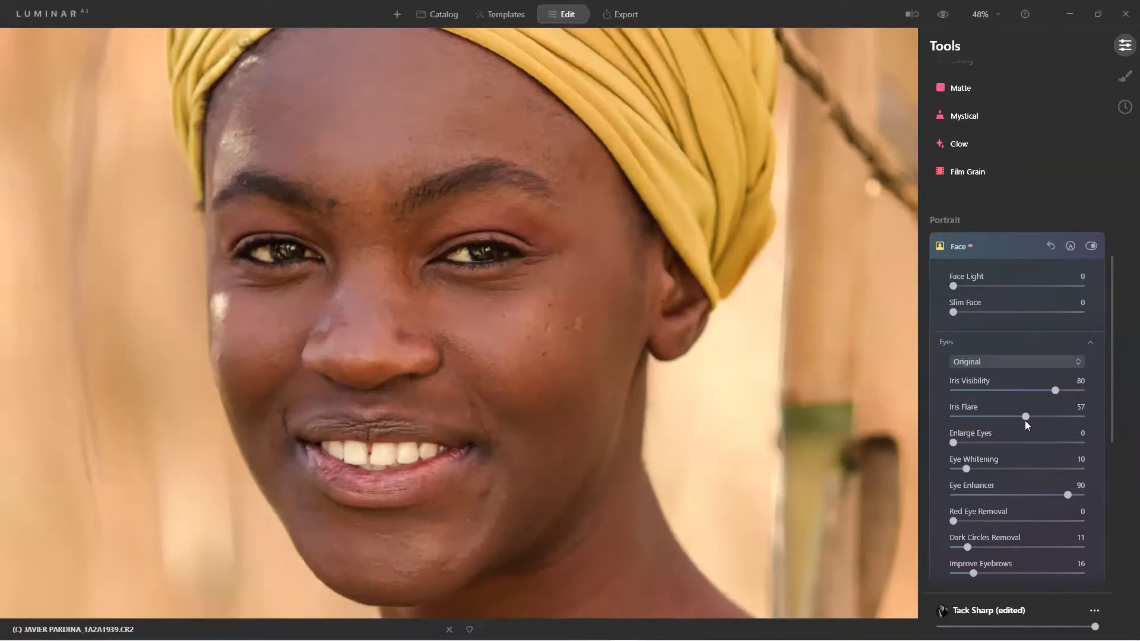
Step: Compare the portrait with and without Face AI, both close up and in full, and look over the remaining Face AI settings
{"action": "left_click", "coordinate": [1092, 247]}
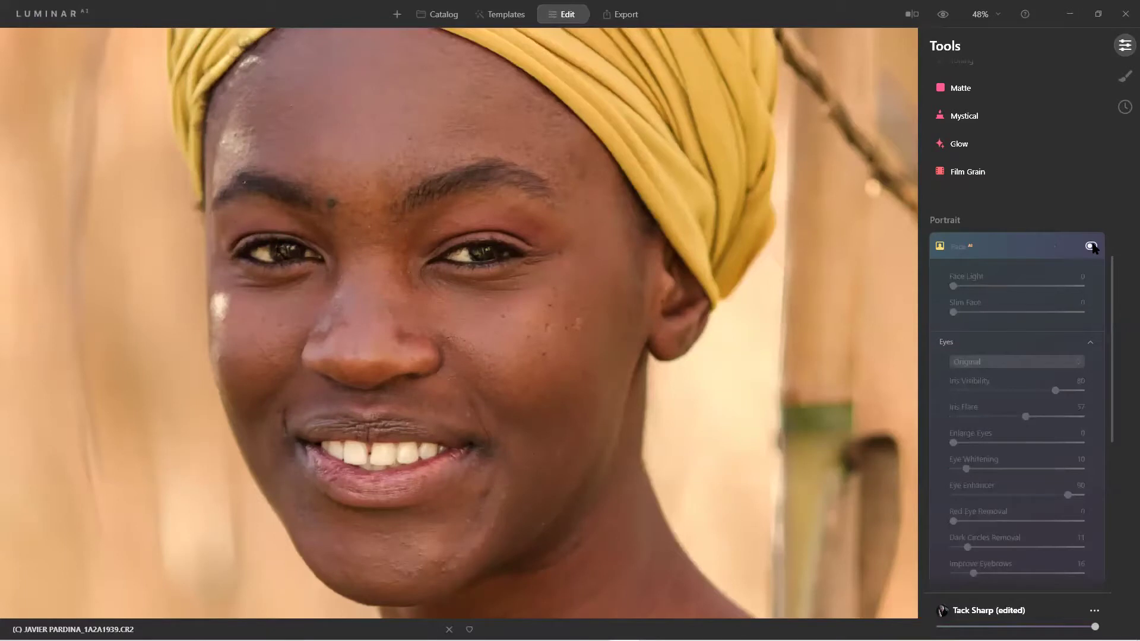
{"action": "left_click", "coordinate": [1092, 246]}
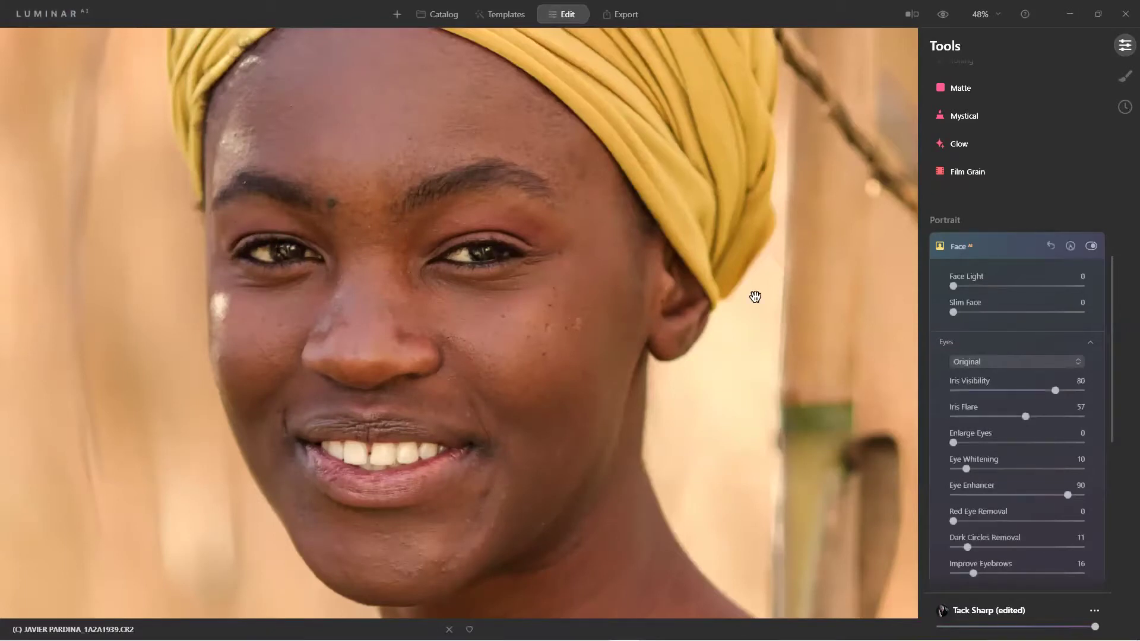
{"action": "key", "text": "ctrl+0"}
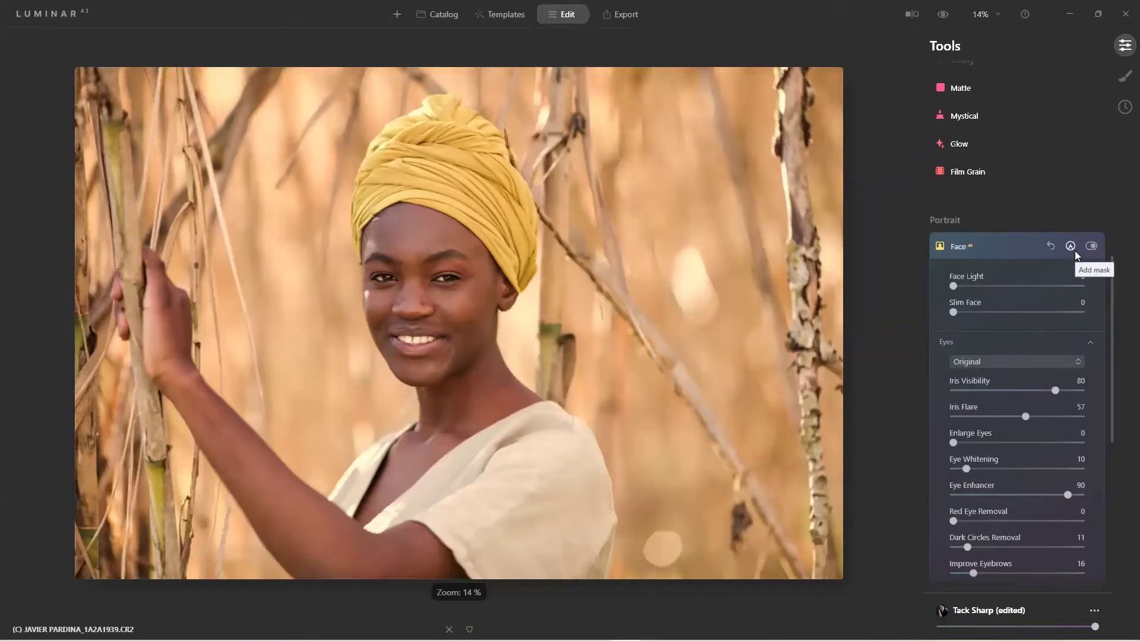
{"action": "left_click", "coordinate": [1094, 246]}
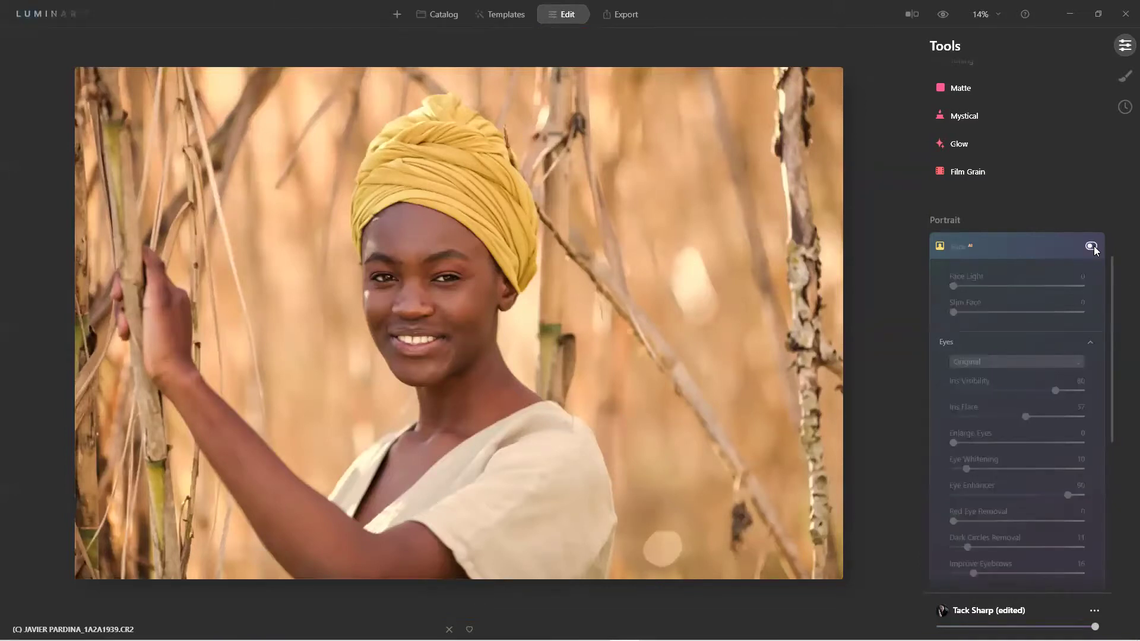
{"action": "left_click", "coordinate": [1094, 246]}
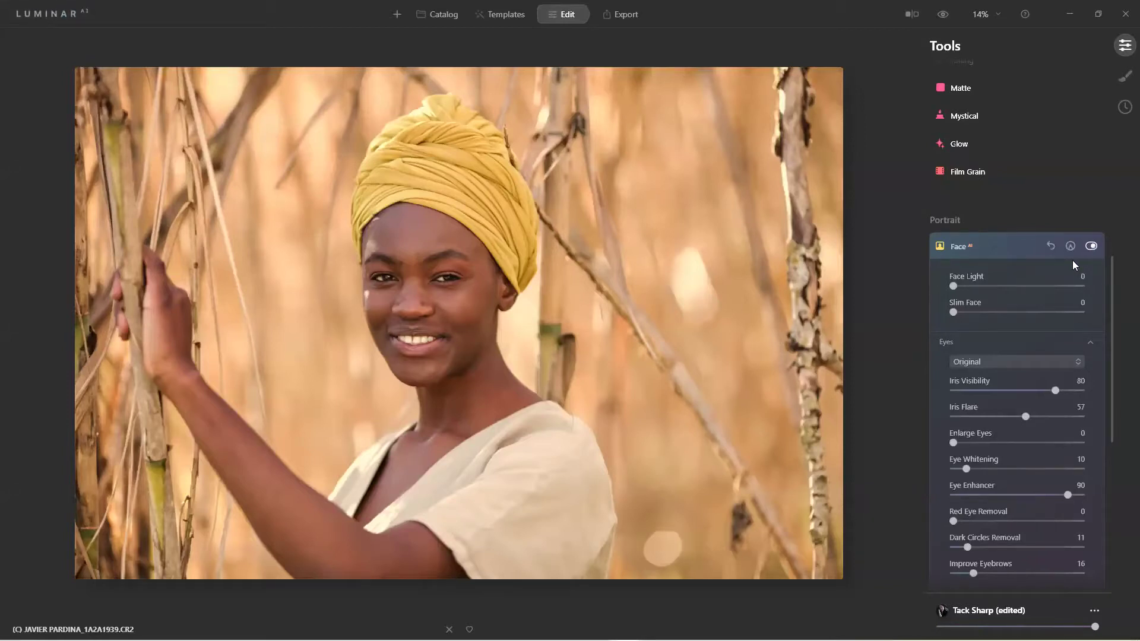
{"action": "scroll", "coordinate": [1003, 359], "scroll_direction": "down", "scroll_amount": 5}
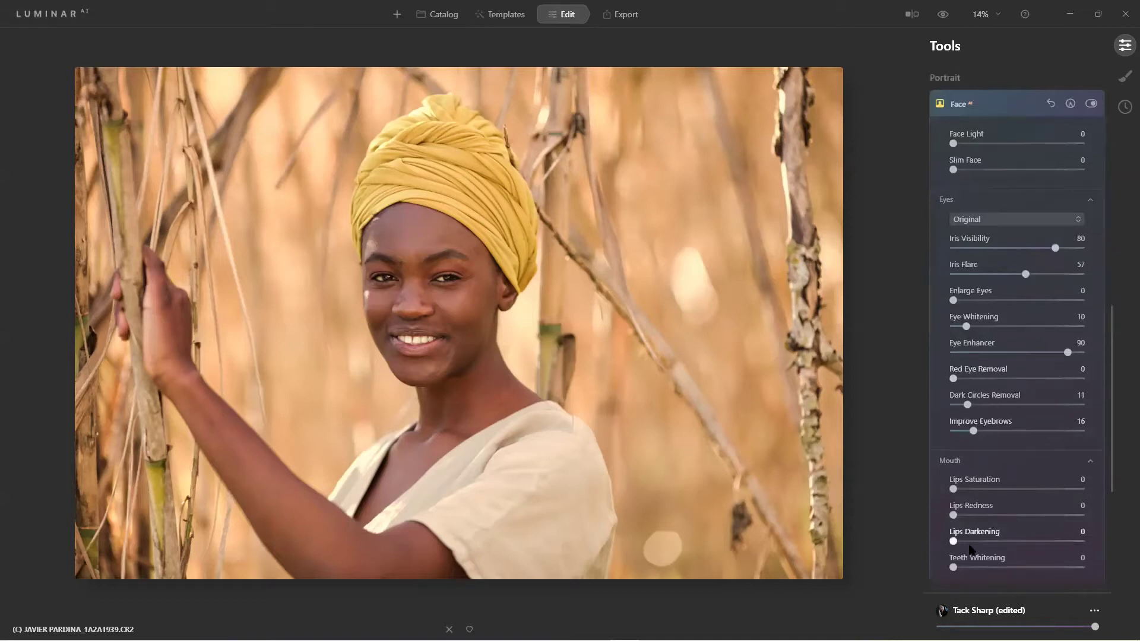
{"action": "scroll", "coordinate": [955, 498], "scroll_direction": "up", "scroll_amount": 7}
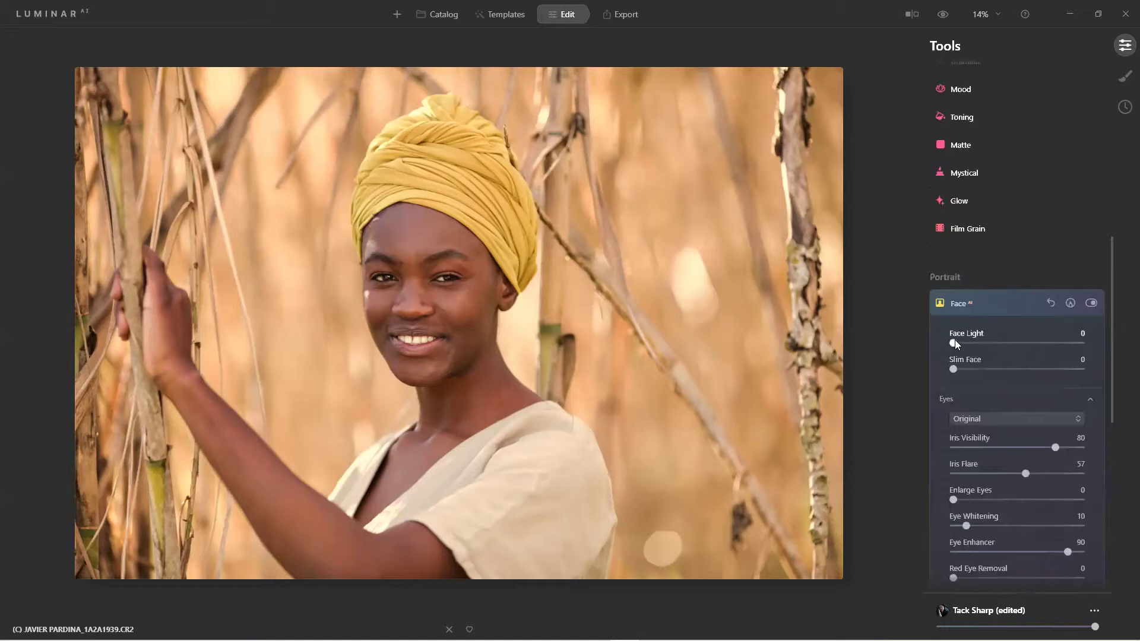
Step: Set Face Light to 11 in the Face AI settings
{"action": "left_click_drag", "start_coordinate": [962, 345], "coordinate": [967, 371]}
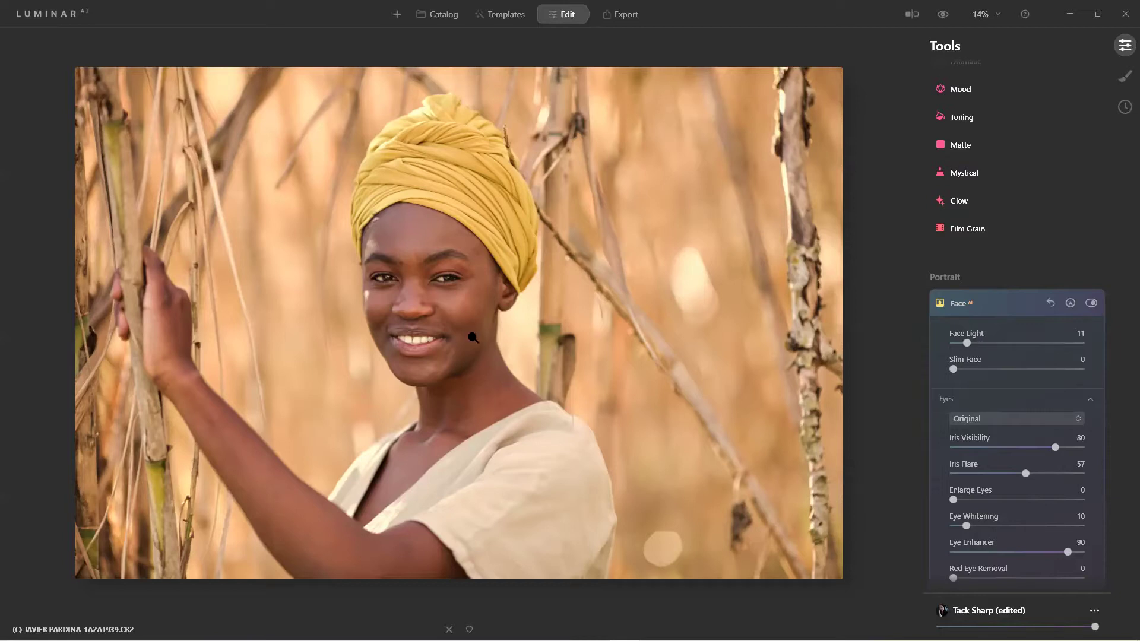
Step: Browse the photos in the _Skylum Photography catalog folder and return to the Enhancing Eyes with AI NO Masking album
{"action": "left_click", "coordinate": [442, 18]}
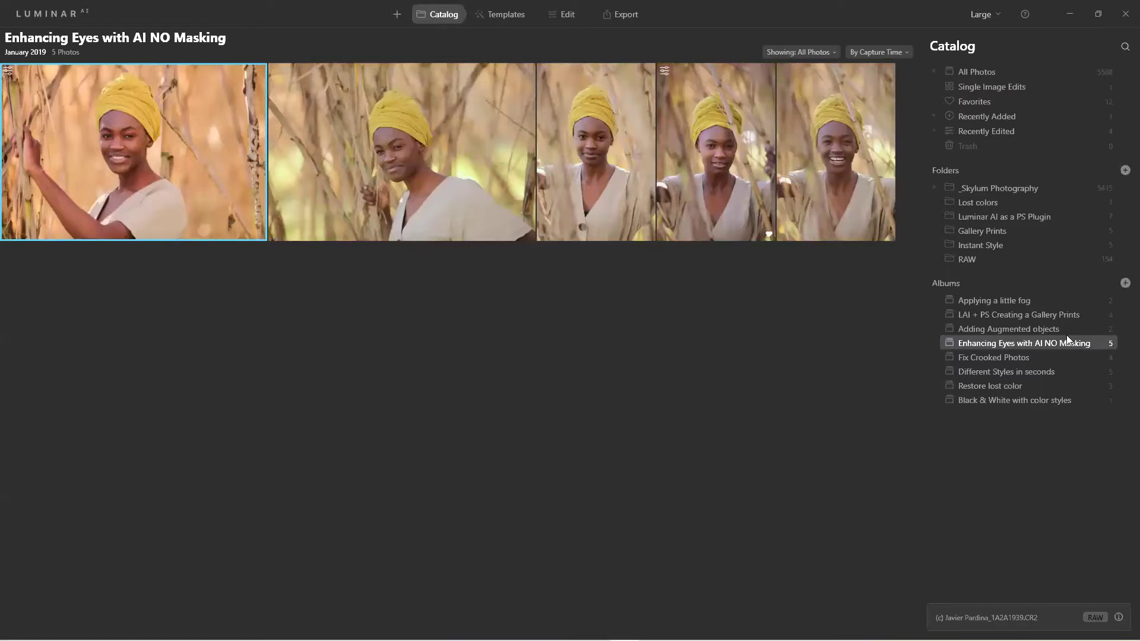
{"action": "left_click", "coordinate": [987, 188]}
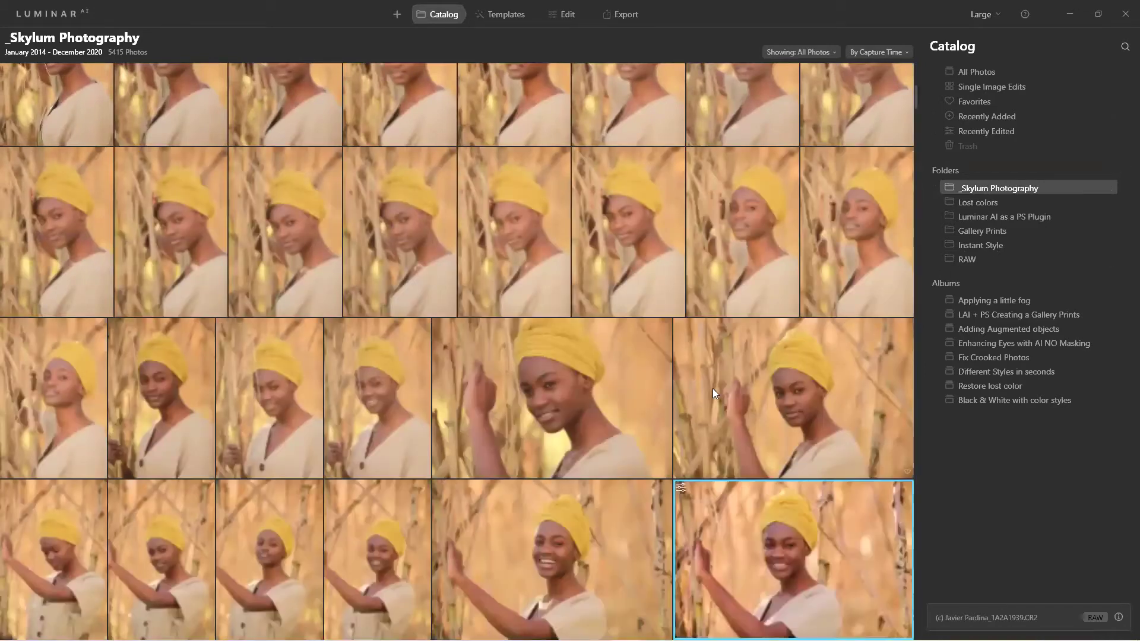
{"action": "scroll", "coordinate": [698, 391], "scroll_direction": "down", "scroll_amount": 2}
{"action": "scroll", "coordinate": [555, 416], "scroll_direction": "down", "scroll_amount": 10}
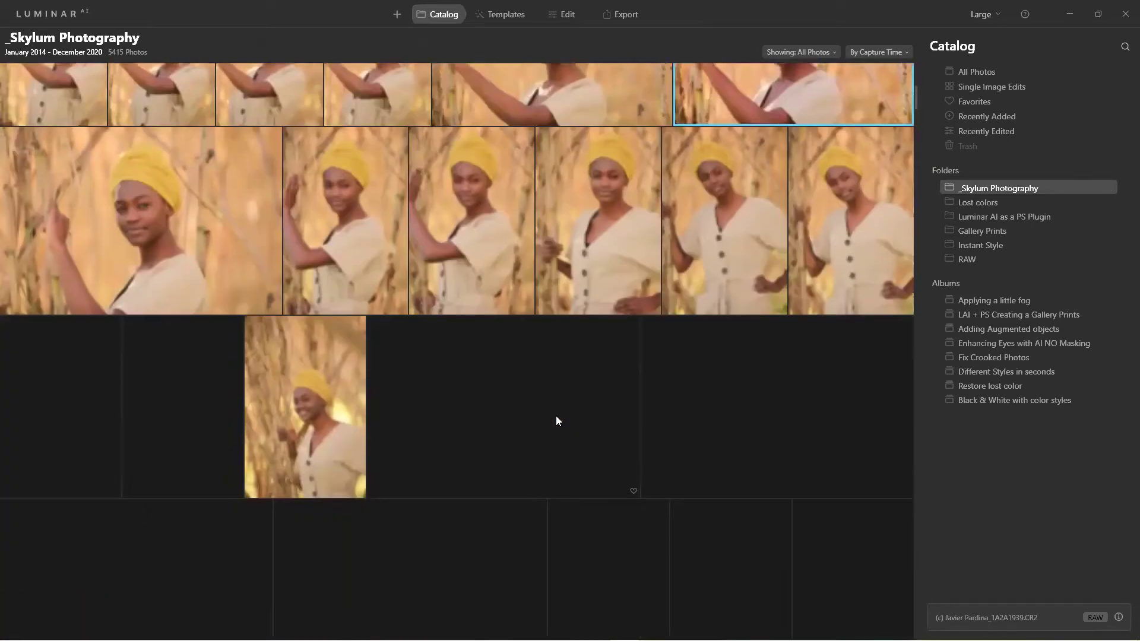
{"action": "scroll", "coordinate": [556, 415], "scroll_direction": "up", "scroll_amount": 2}
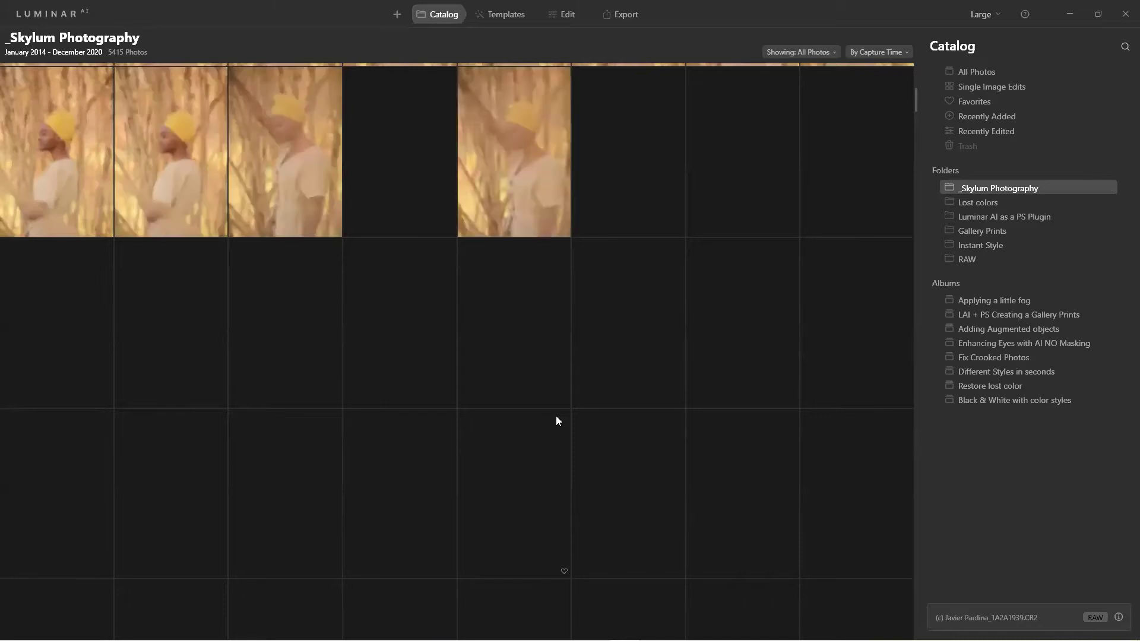
{"action": "scroll", "coordinate": [556, 416], "scroll_direction": "down", "scroll_amount": 3}
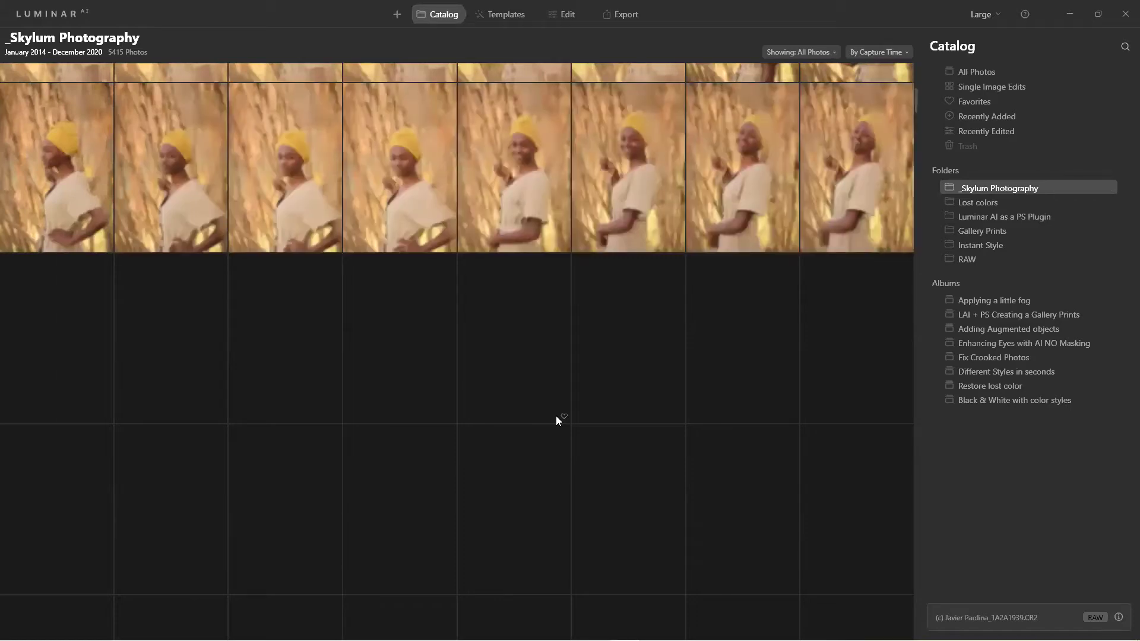
{"action": "scroll", "coordinate": [556, 415], "scroll_direction": "down", "scroll_amount": 3}
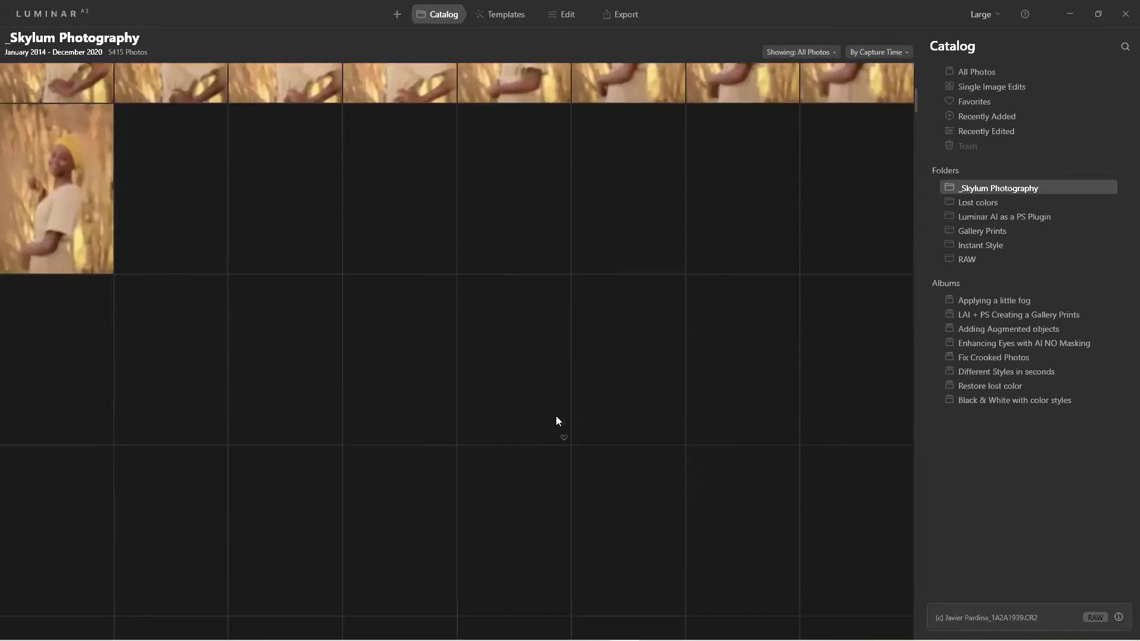
{"action": "left_click", "coordinate": [990, 343]}
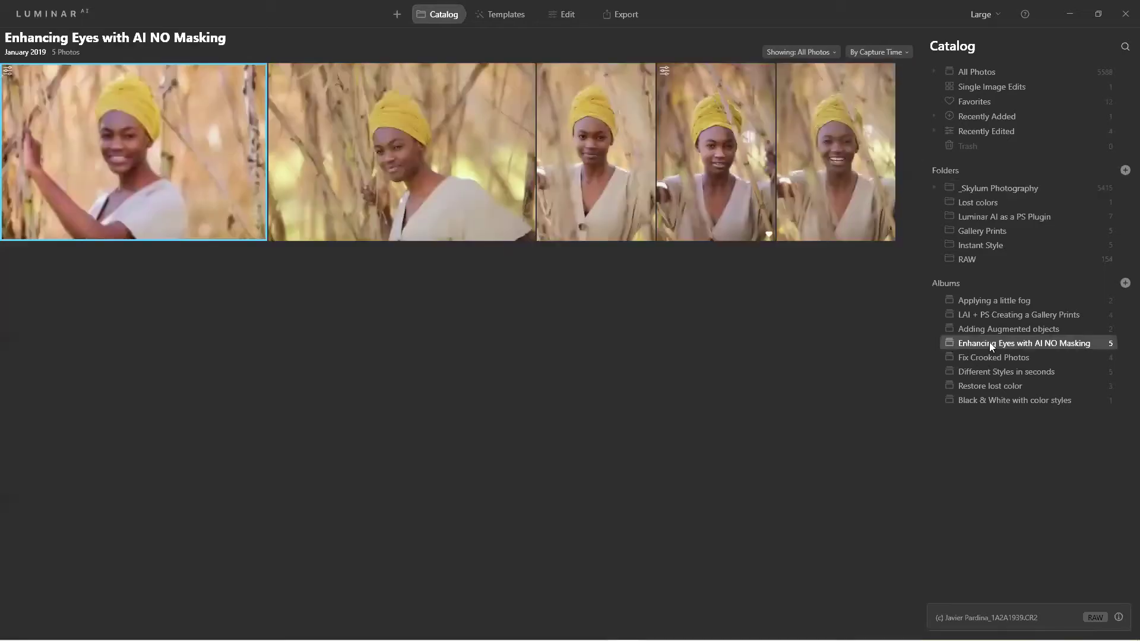
Step: Open the first album portrait for editing and add a vignette centred on the face with Amount -100 and Size 0
{"action": "double_click", "coordinate": [179, 146]}
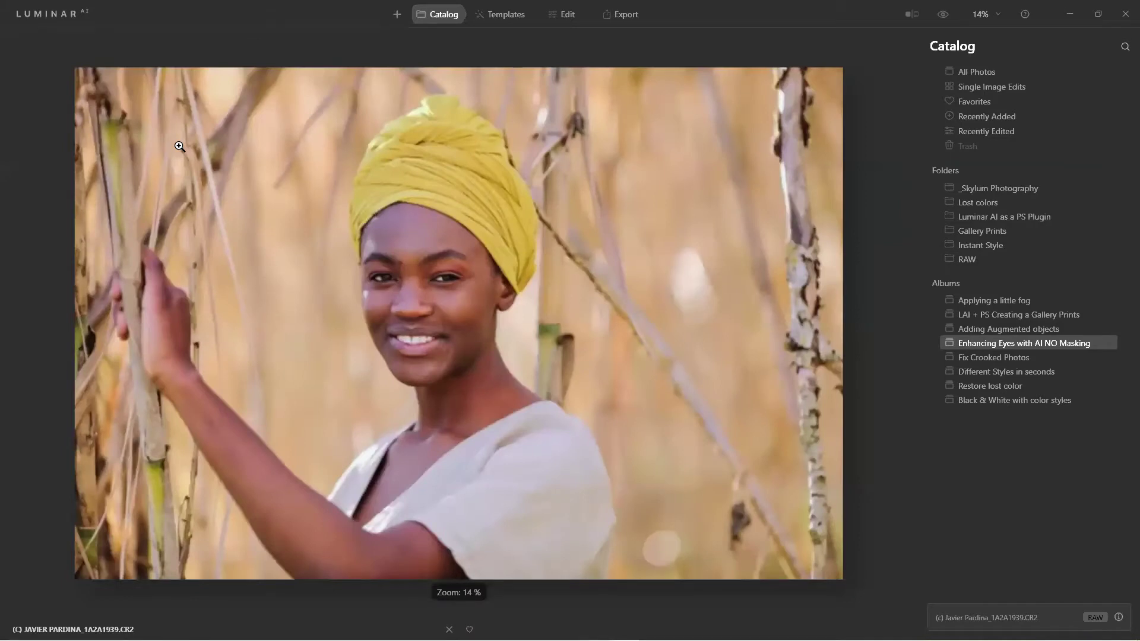
{"action": "left_click", "coordinate": [562, 17]}
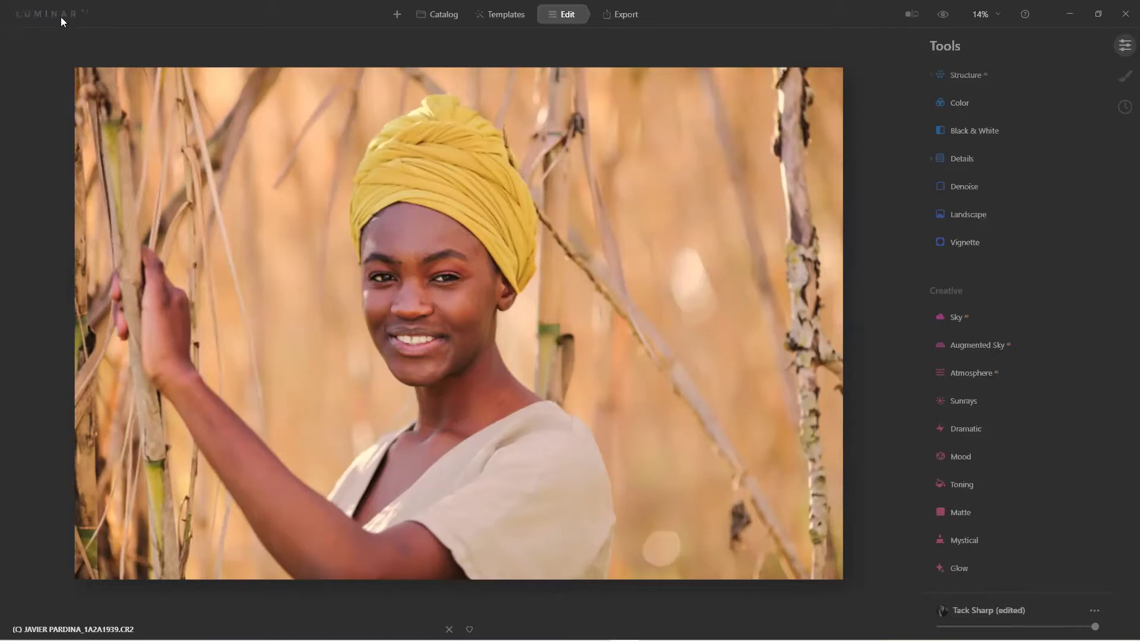
{"action": "left_click", "coordinate": [962, 240]}
{"action": "left_click", "coordinate": [1017, 273]}
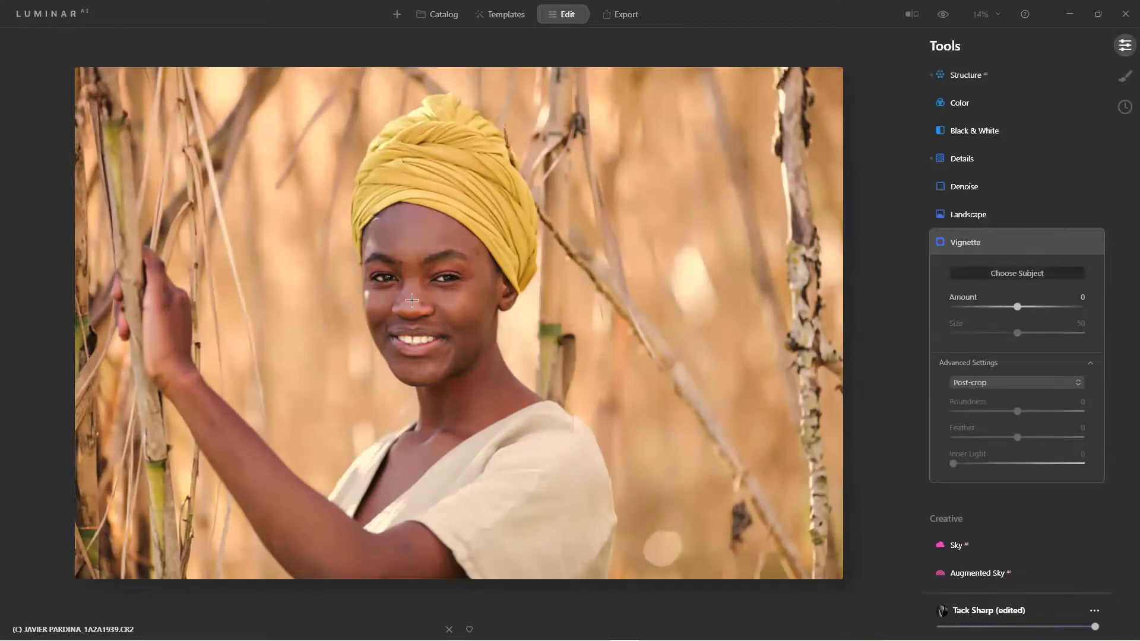
{"action": "left_click", "coordinate": [415, 300]}
{"action": "left_click", "coordinate": [1004, 272]}
{"action": "left_click_drag", "start_coordinate": [1012, 308], "coordinate": [926, 304]}
{"action": "left_click_drag", "start_coordinate": [942, 343], "coordinate": [929, 339]}
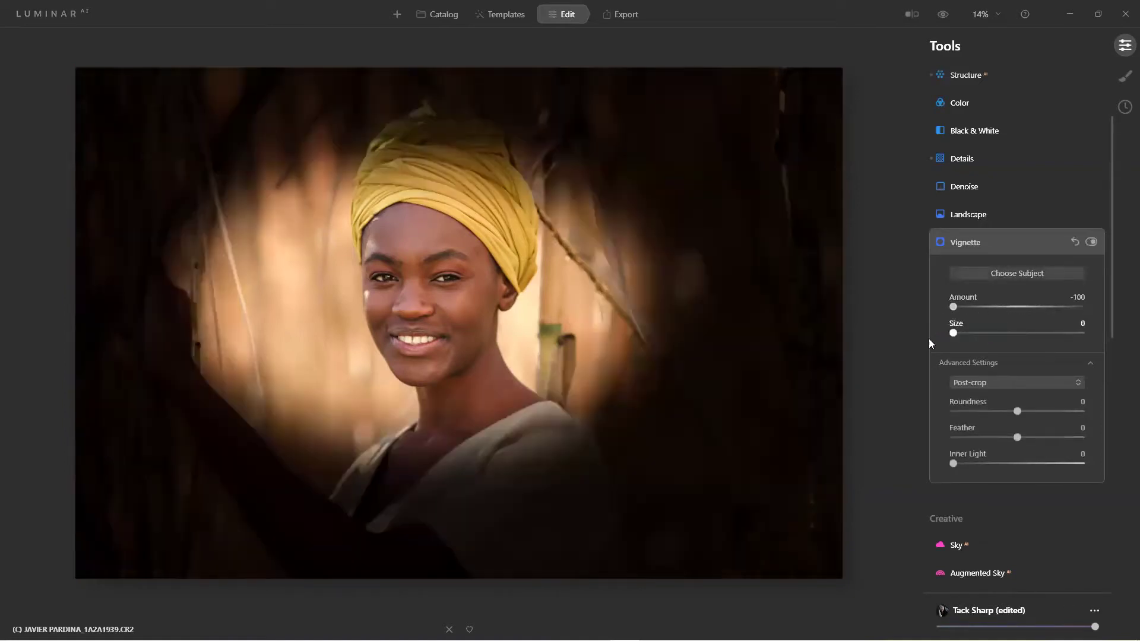
Step: Try other vignette centres across the photo, including the raised hand, and place the centre back on the face
{"action": "left_click", "coordinate": [750, 191]}
{"action": "left_click", "coordinate": [543, 453]}
{"action": "left_click", "coordinate": [168, 307]}
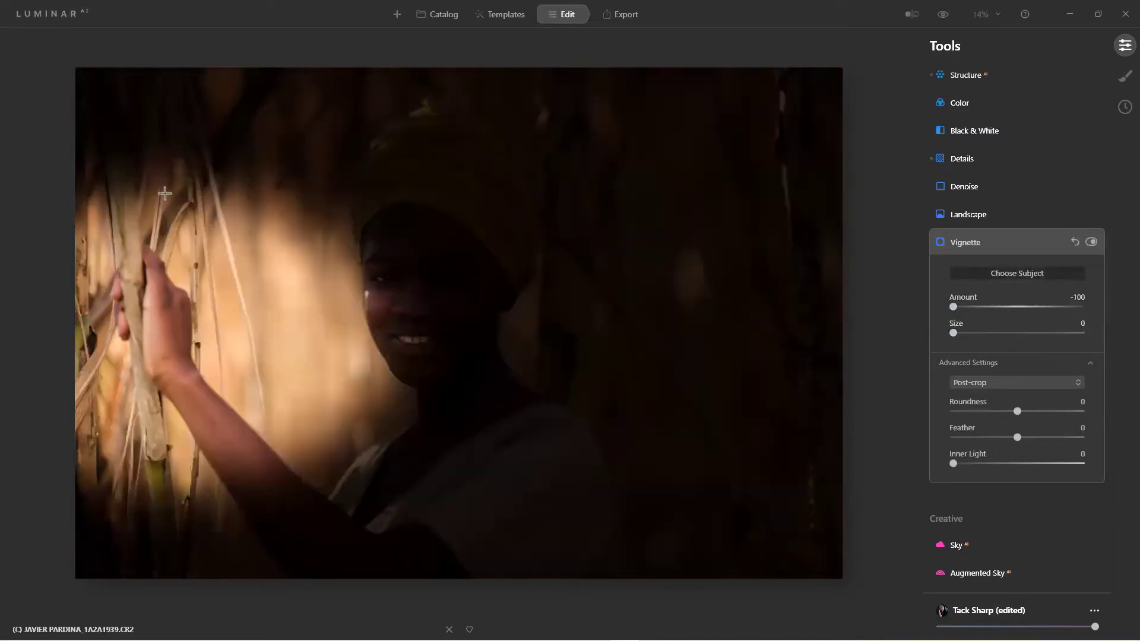
{"action": "left_click", "coordinate": [255, 222]}
{"action": "left_click", "coordinate": [417, 302]}
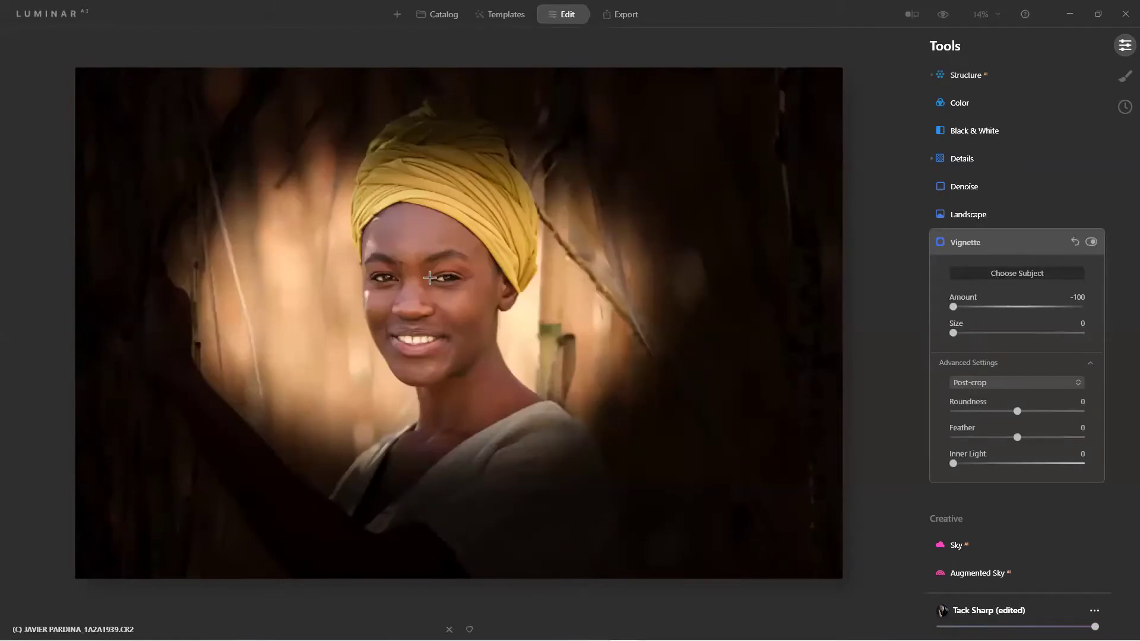
{"action": "left_click", "coordinate": [432, 277]}
{"action": "left_click", "coordinate": [435, 293]}
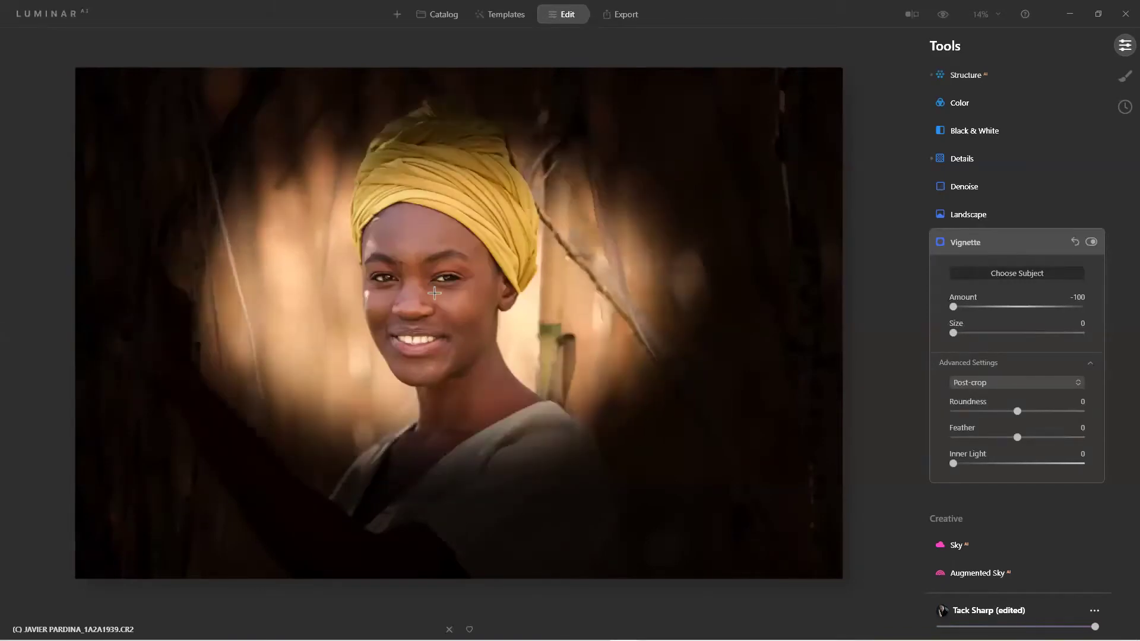
{"action": "left_click", "coordinate": [1021, 274]}
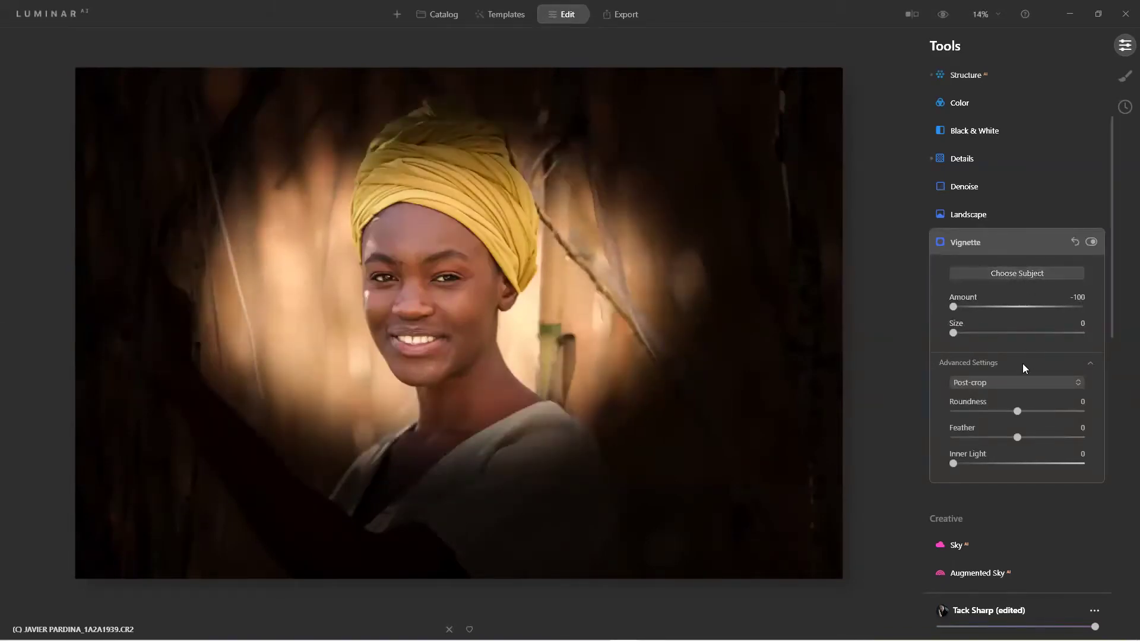
Step: Set the vignette's Roundness to 37 and Feather to 68, and choose a point near the eyes as its subject centre
{"action": "left_click_drag", "start_coordinate": [1023, 414], "coordinate": [1096, 445]}
{"action": "left_click_drag", "start_coordinate": [1024, 439], "coordinate": [1061, 441]}
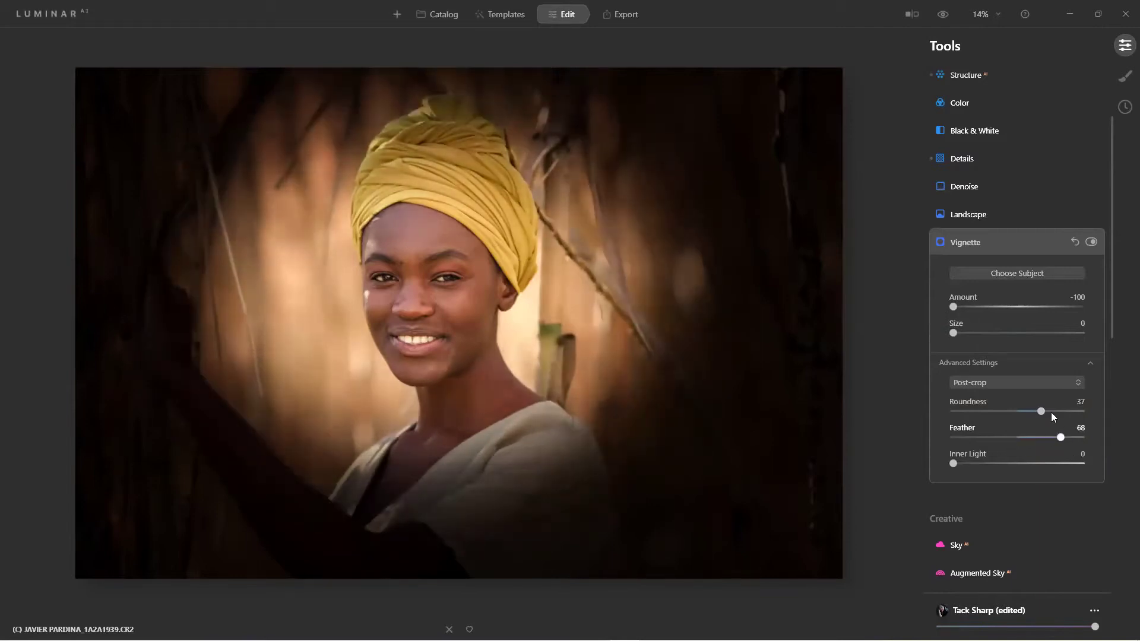
{"action": "left_click", "coordinate": [964, 273]}
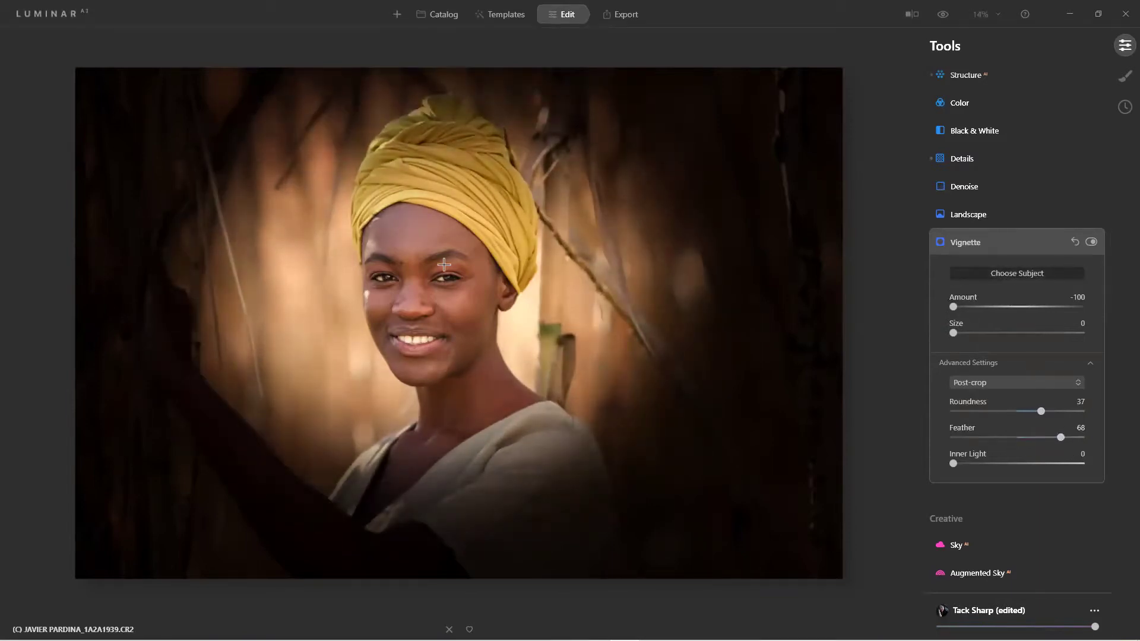
{"action": "left_click", "coordinate": [439, 272]}
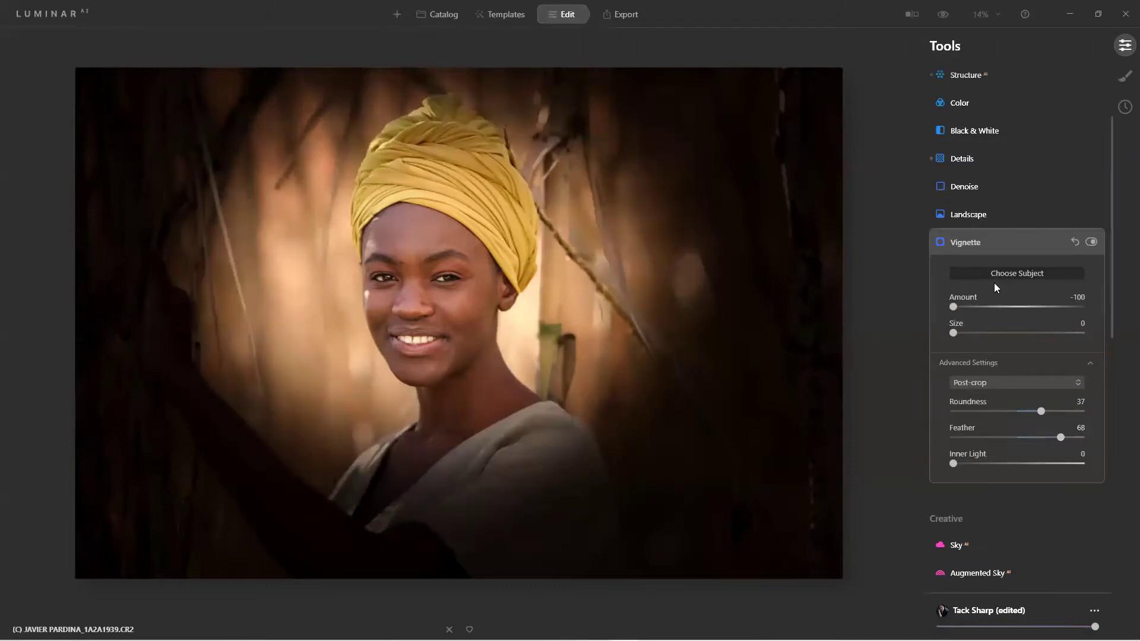
{"action": "left_click", "coordinate": [994, 277]}
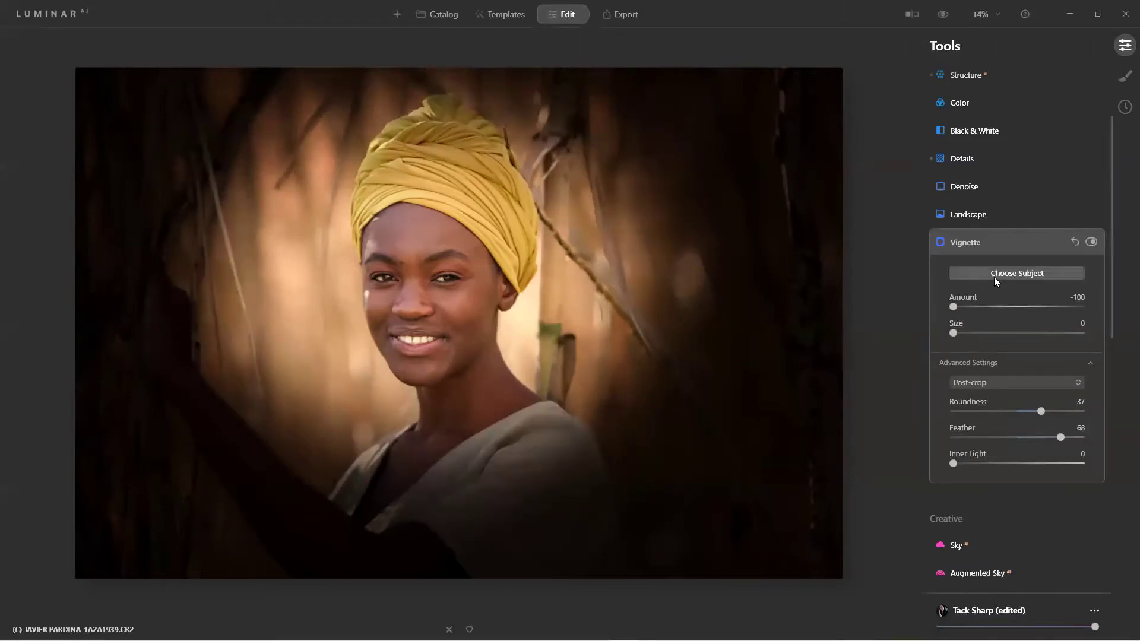
Step: Soften the vignette to Amount -58 and Size 10, and compare the portrait with and without it
{"action": "left_click_drag", "start_coordinate": [952, 306], "coordinate": [983, 315]}
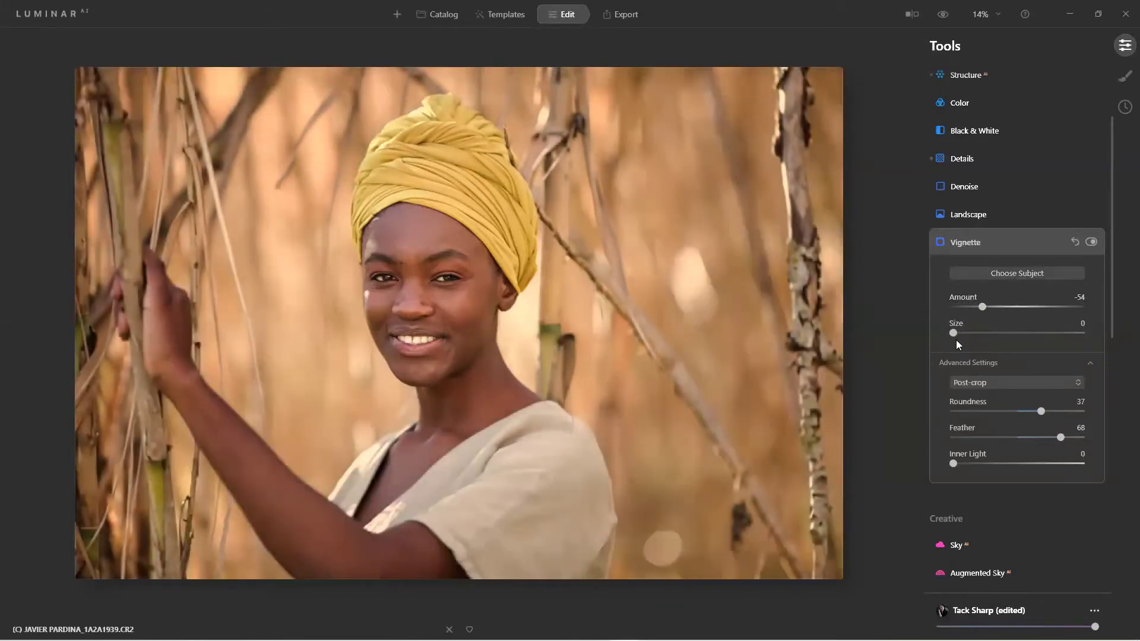
{"action": "left_click_drag", "start_coordinate": [954, 333], "coordinate": [981, 308]}
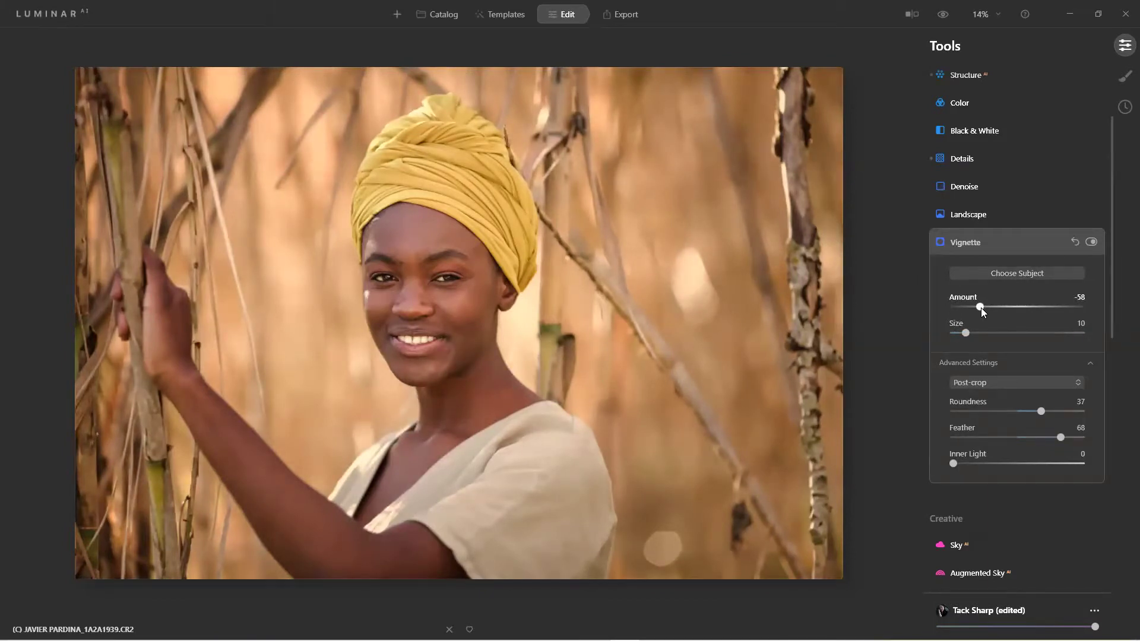
{"action": "left_click", "coordinate": [1093, 243]}
{"action": "left_click", "coordinate": [1093, 243]}
{"action": "left_click", "coordinate": [1092, 242]}
{"action": "left_click", "coordinate": [1093, 243]}
Step: Try the vignette's Inner Light at 100, settle on 14, and compare the photo with and without the vignette
{"action": "left_click_drag", "start_coordinate": [956, 463], "coordinate": [1076, 464]}
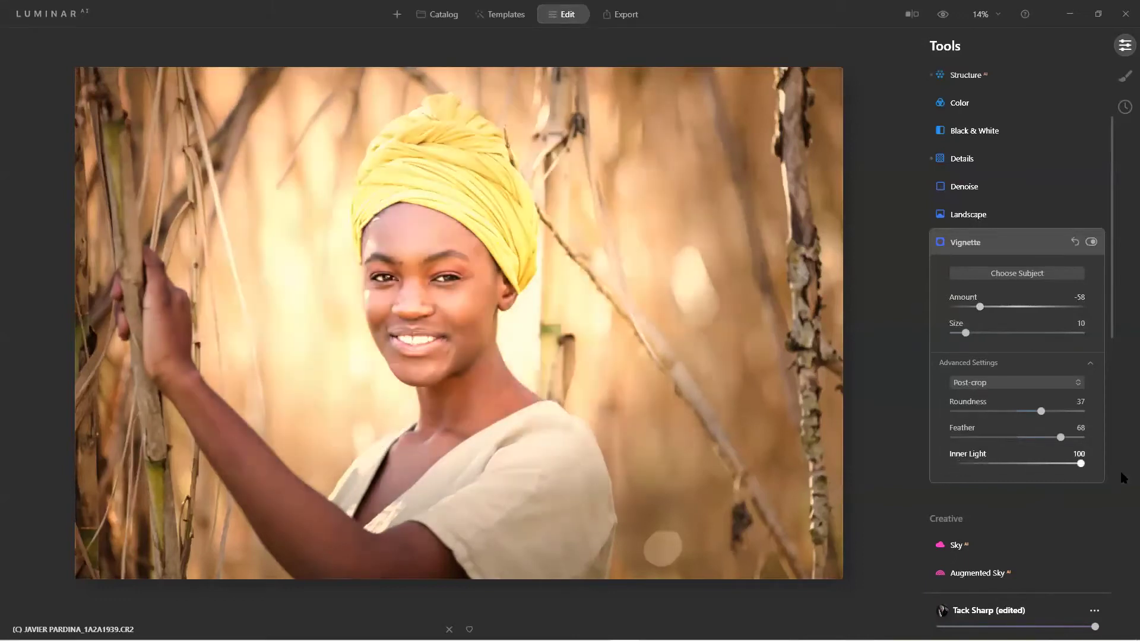
{"action": "mouse_move", "coordinate": [978, 480]}
{"action": "left_mouse_down"}
{"action": "mouse_move", "coordinate": [937, 485]}
{"action": "mouse_move", "coordinate": [1035, 486]}
{"action": "mouse_move", "coordinate": [963, 490]}
{"action": "mouse_move", "coordinate": [974, 491]}
{"action": "left_mouse_up"}
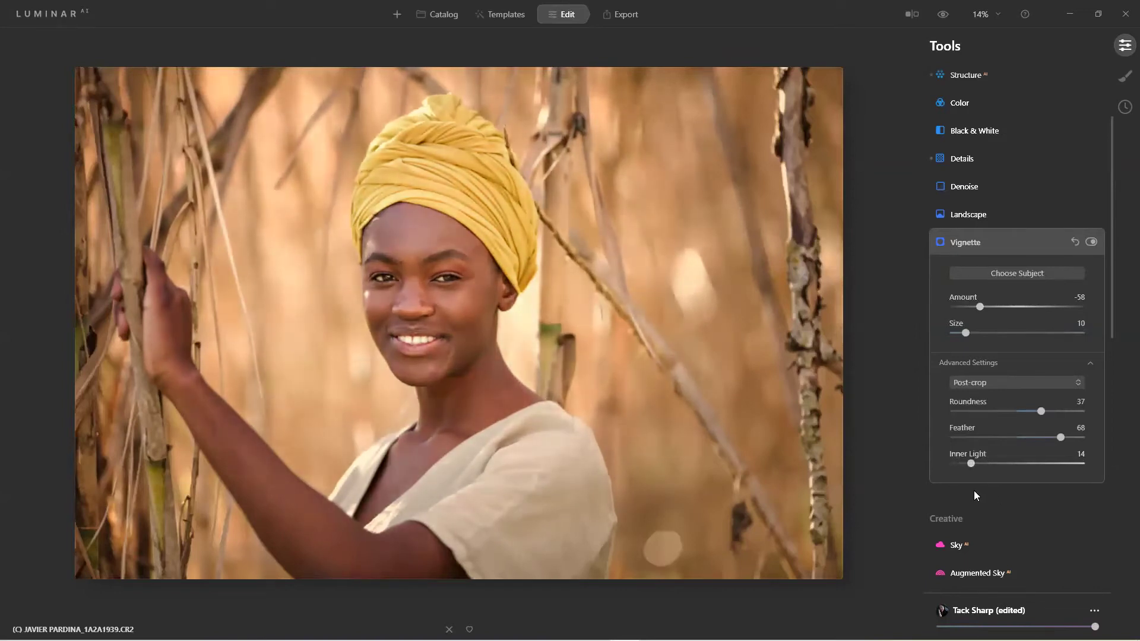
{"action": "left_click", "coordinate": [1088, 244]}
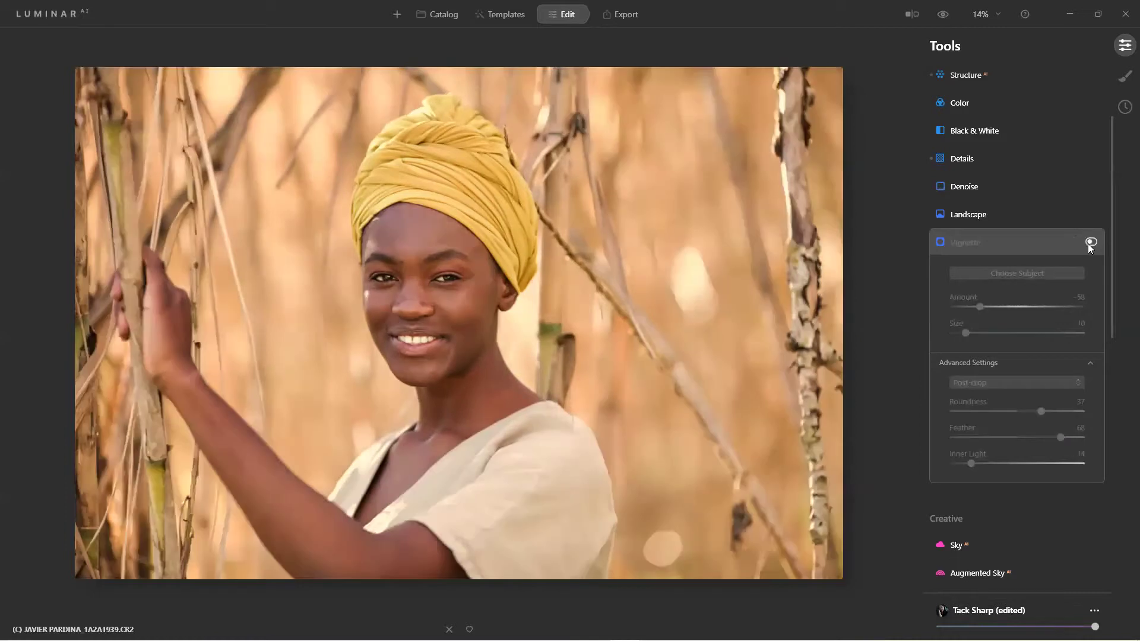
{"action": "left_click", "coordinate": [1088, 244]}
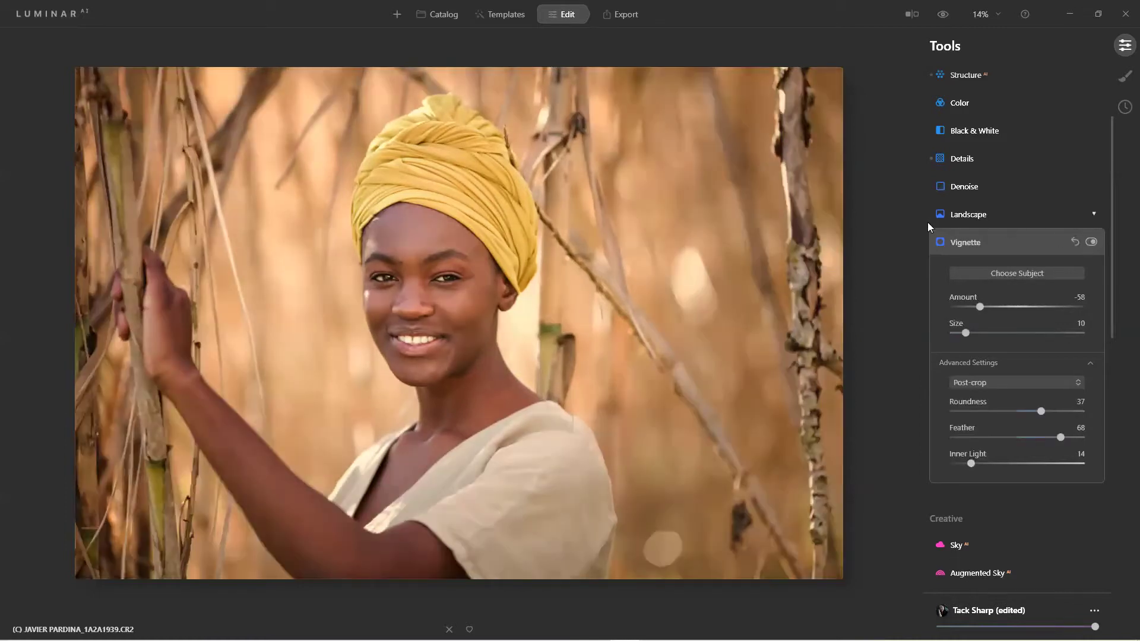
Step: Close the Vignette settings and set Accent to 72 in Enhance AI
{"action": "left_click", "coordinate": [962, 244]}
{"action": "scroll", "coordinate": [981, 196], "scroll_direction": "up", "scroll_amount": 3}
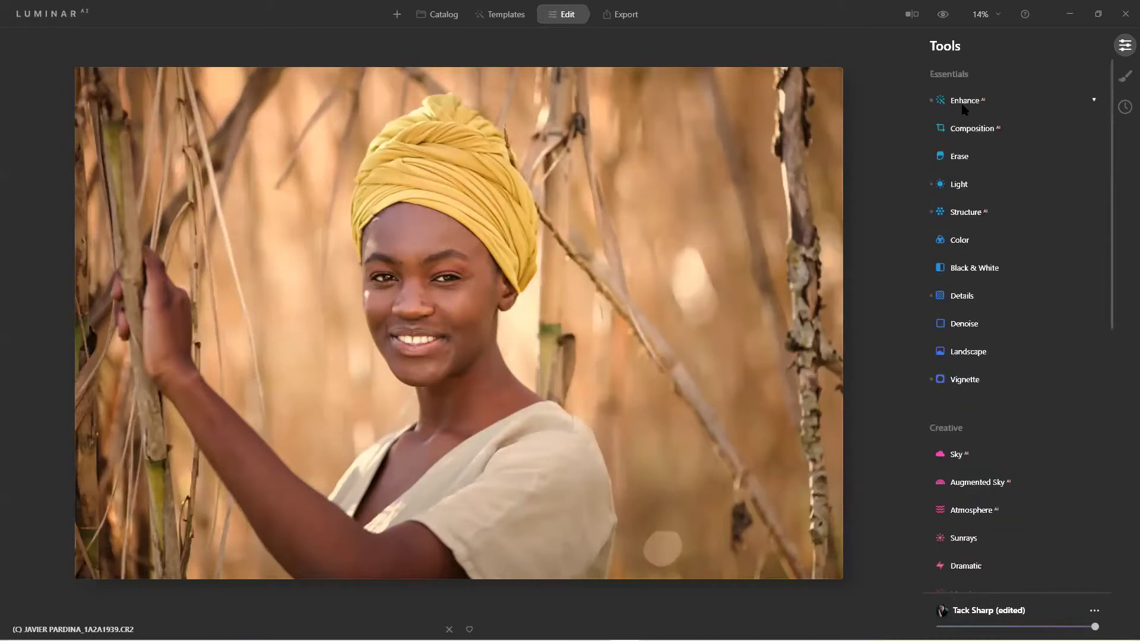
{"action": "left_click", "coordinate": [965, 102]}
{"action": "left_click_drag", "start_coordinate": [1007, 139], "coordinate": [1047, 144]}
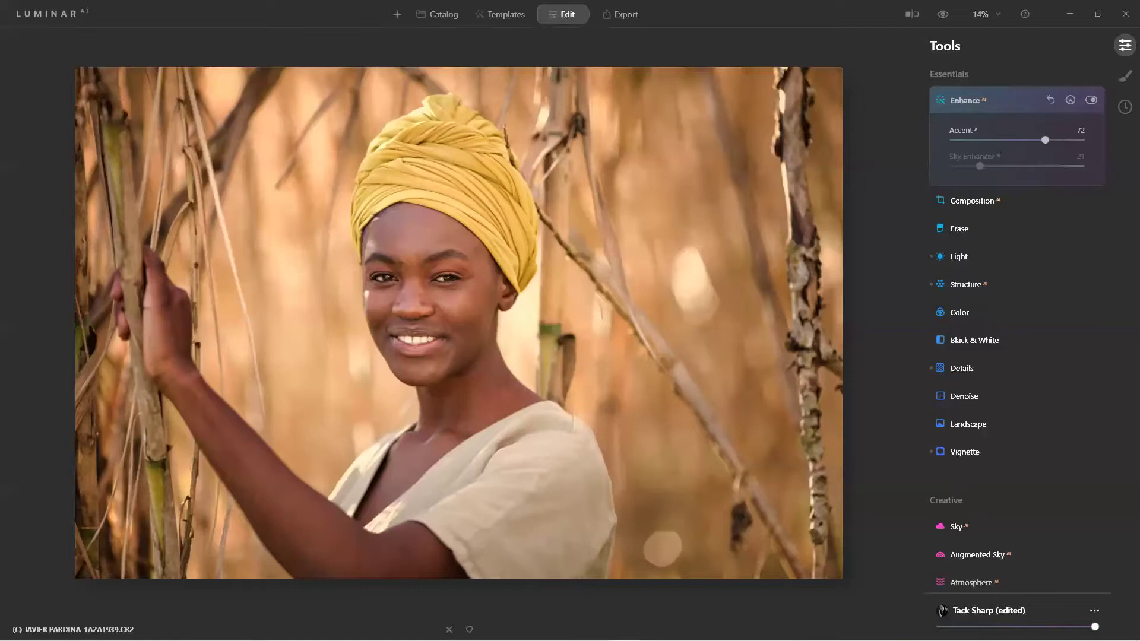
Step: Sync the edited portrait's adjustments to all five photos in the album and undo the sync
{"action": "left_click", "coordinate": [444, 18]}
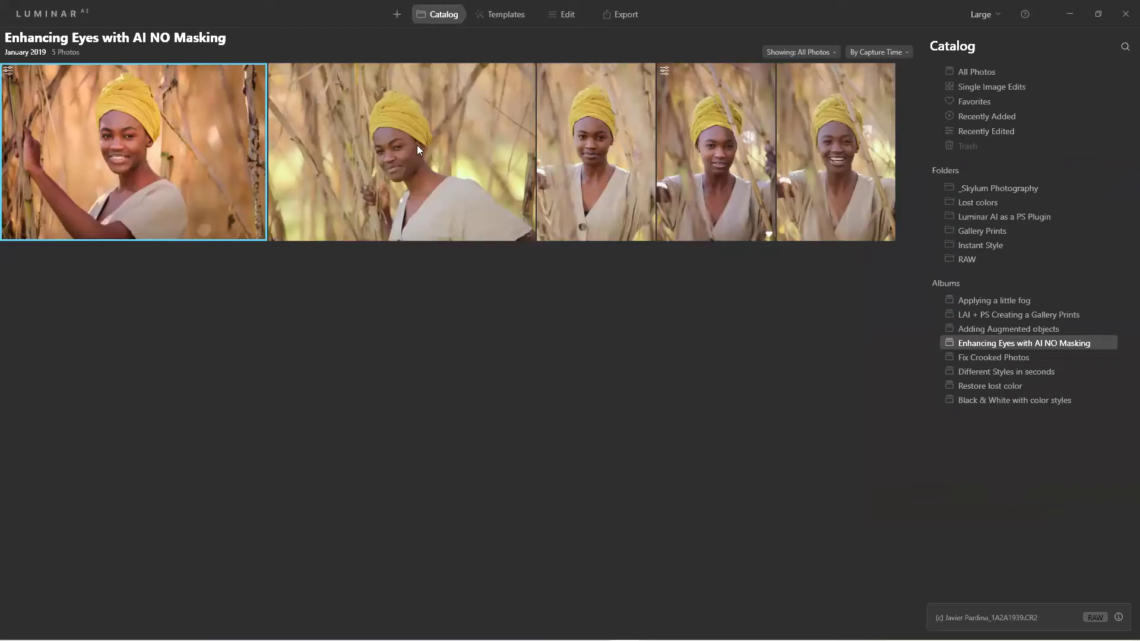
{"action": "key", "text": "ctrl+a"}
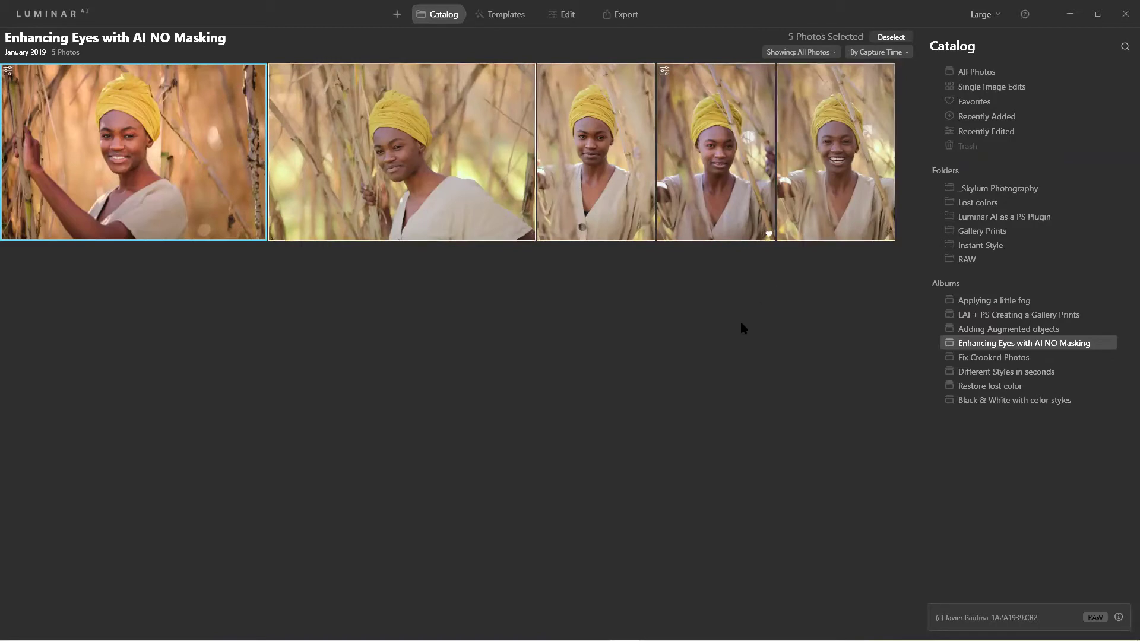
{"action": "right_click", "coordinate": [232, 120]}
{"action": "mouse_move", "coordinate": [287, 186]}
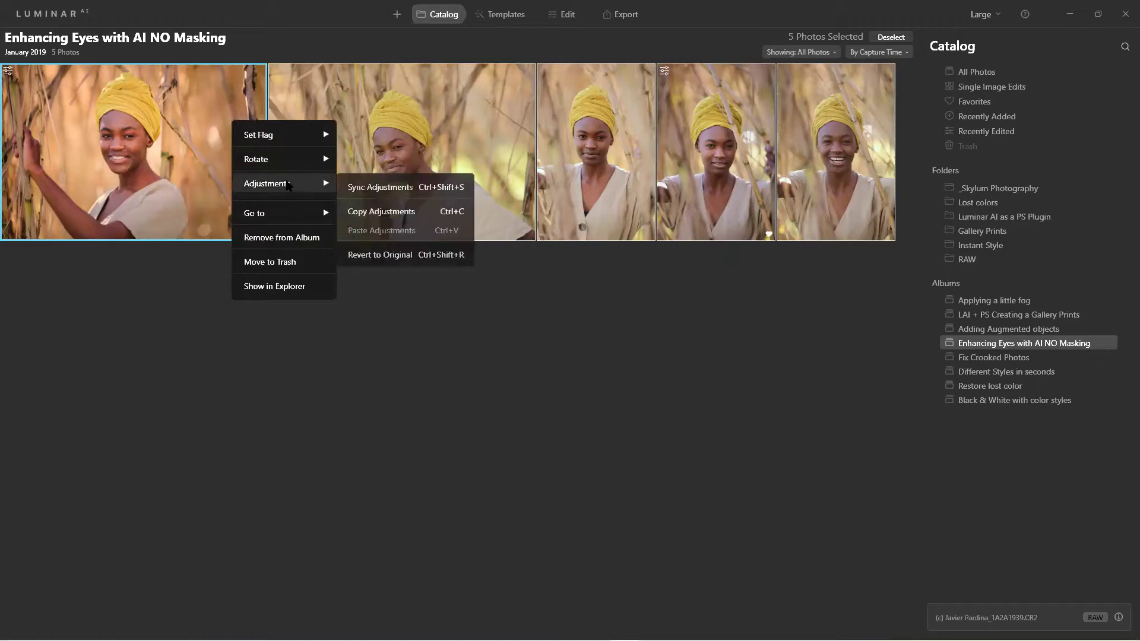
{"action": "left_click", "coordinate": [412, 187]}
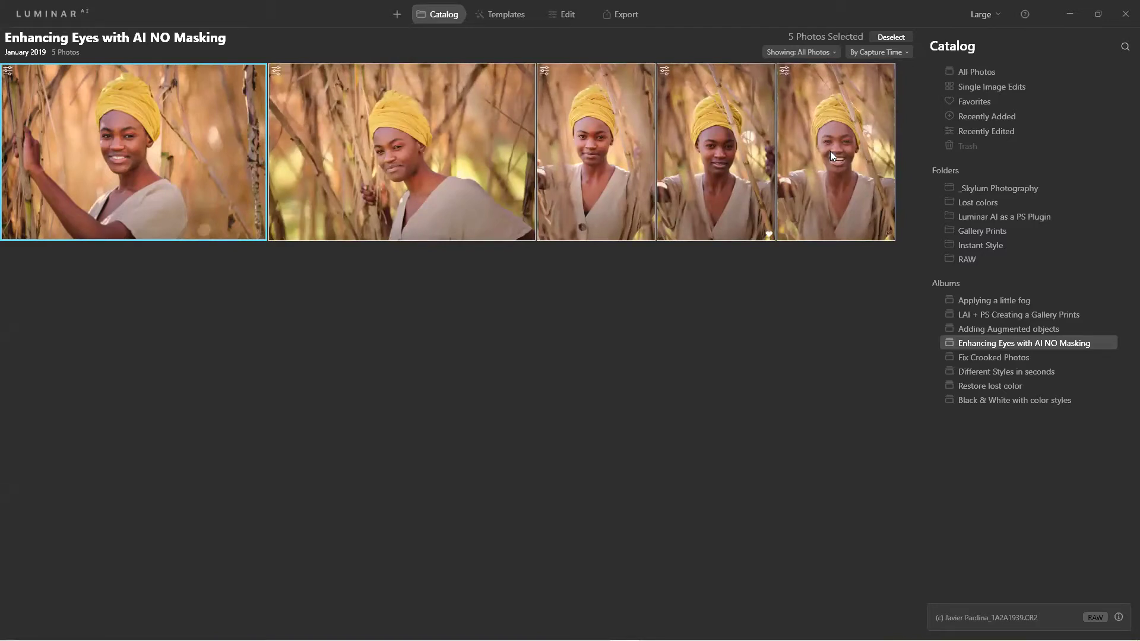
{"action": "key", "text": "ctrl+z"}
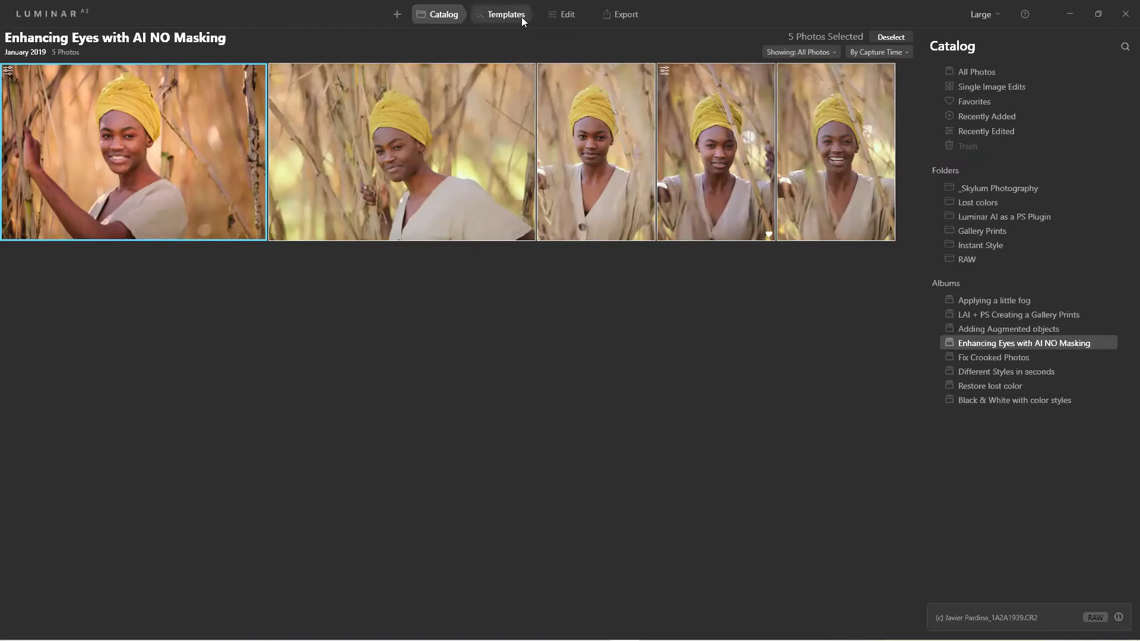
Step: Open the first portrait for editing and step its edit history back to the Original Image state
{"action": "left_click", "coordinate": [568, 15]}
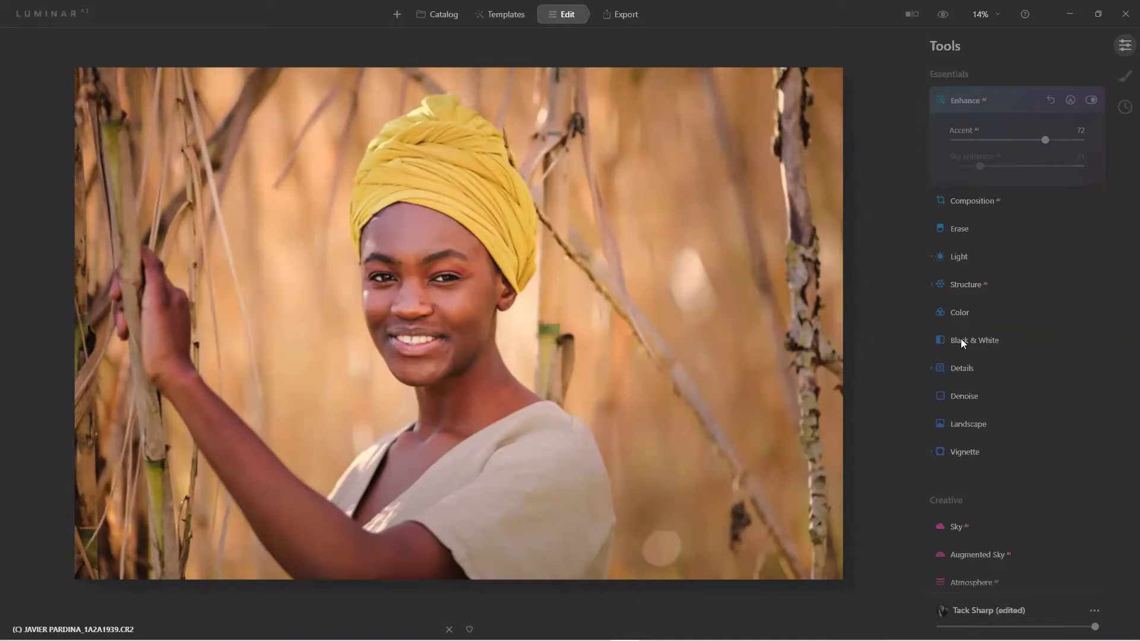
{"action": "scroll", "coordinate": [962, 342], "scroll_direction": "down", "scroll_amount": 3}
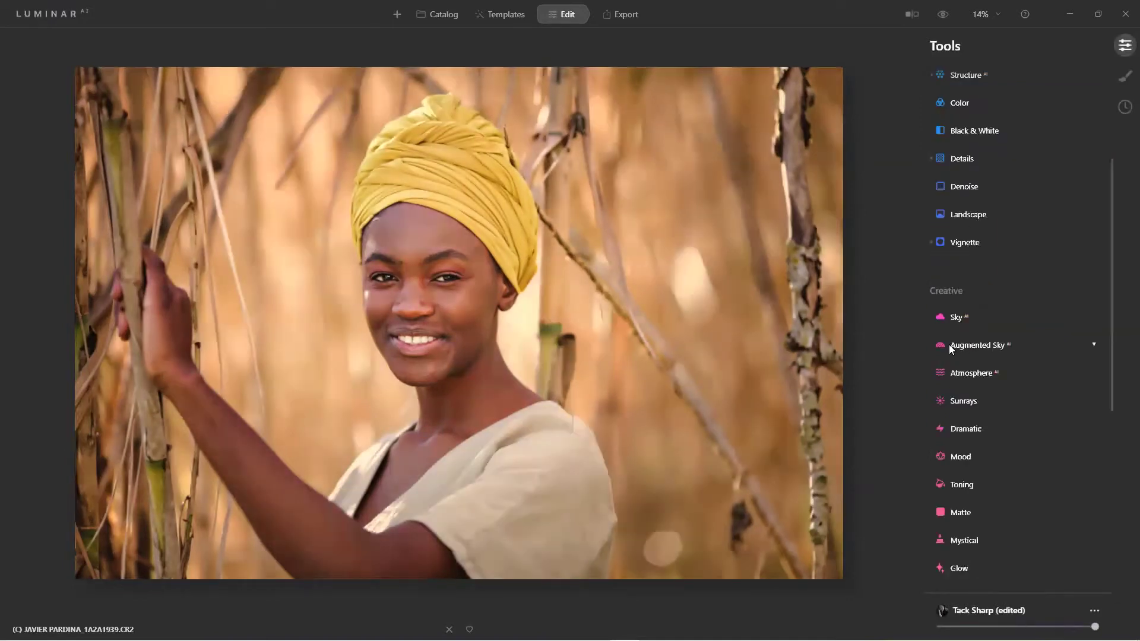
{"action": "left_click", "coordinate": [1124, 108]}
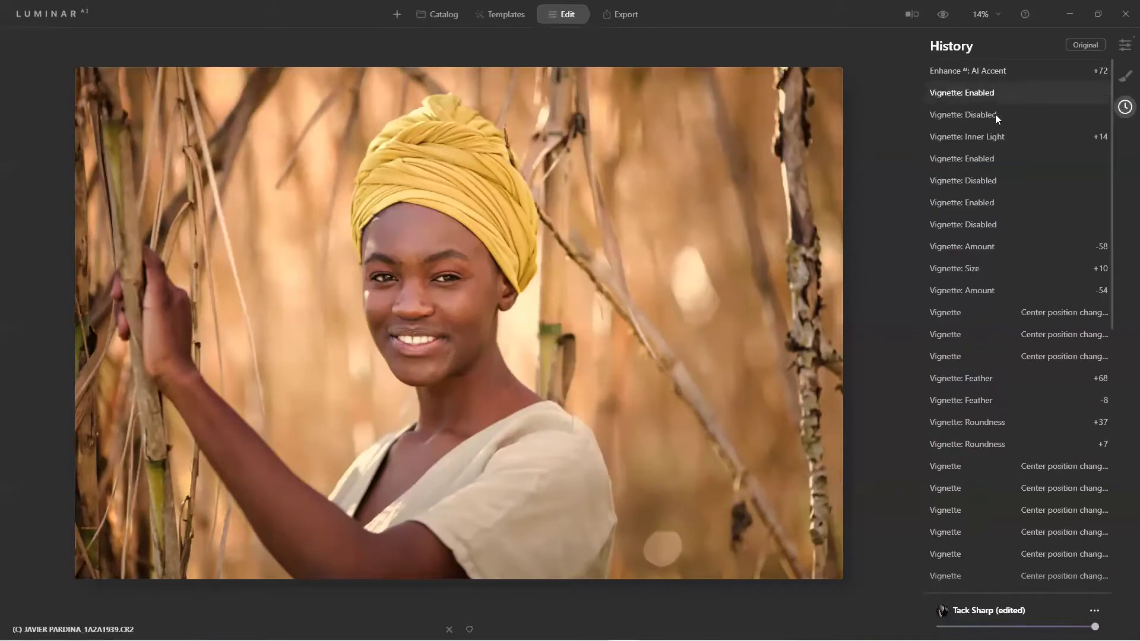
{"action": "scroll", "coordinate": [994, 520], "scroll_direction": "down", "scroll_amount": 2}
{"action": "scroll", "coordinate": [994, 517], "scroll_direction": "down", "scroll_amount": 10}
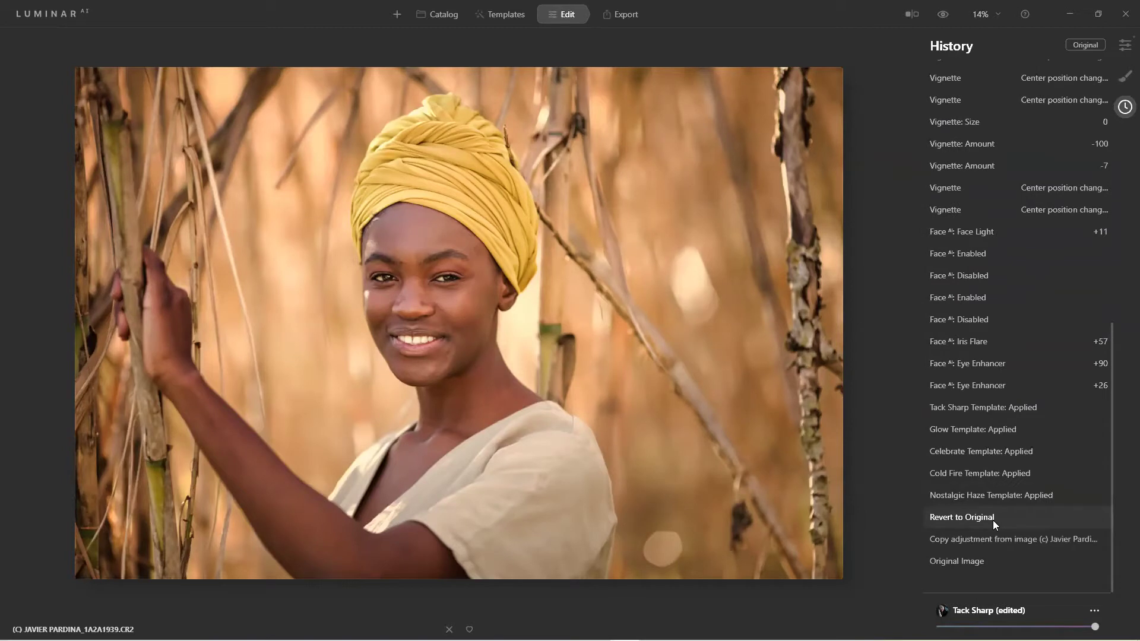
{"action": "left_click", "coordinate": [960, 563]}
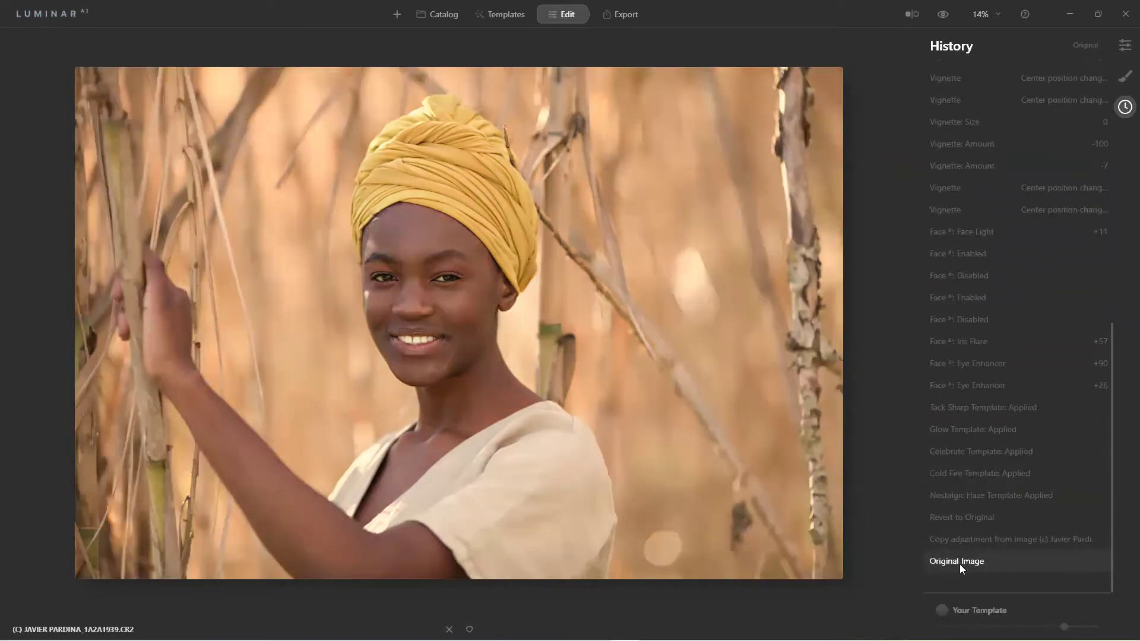
Step: Step the portrait's history to the Face Light +11 entry, and restore the latest Enhance AI Accent +72 entry
{"action": "scroll", "coordinate": [956, 452], "scroll_direction": "up", "scroll_amount": 12}
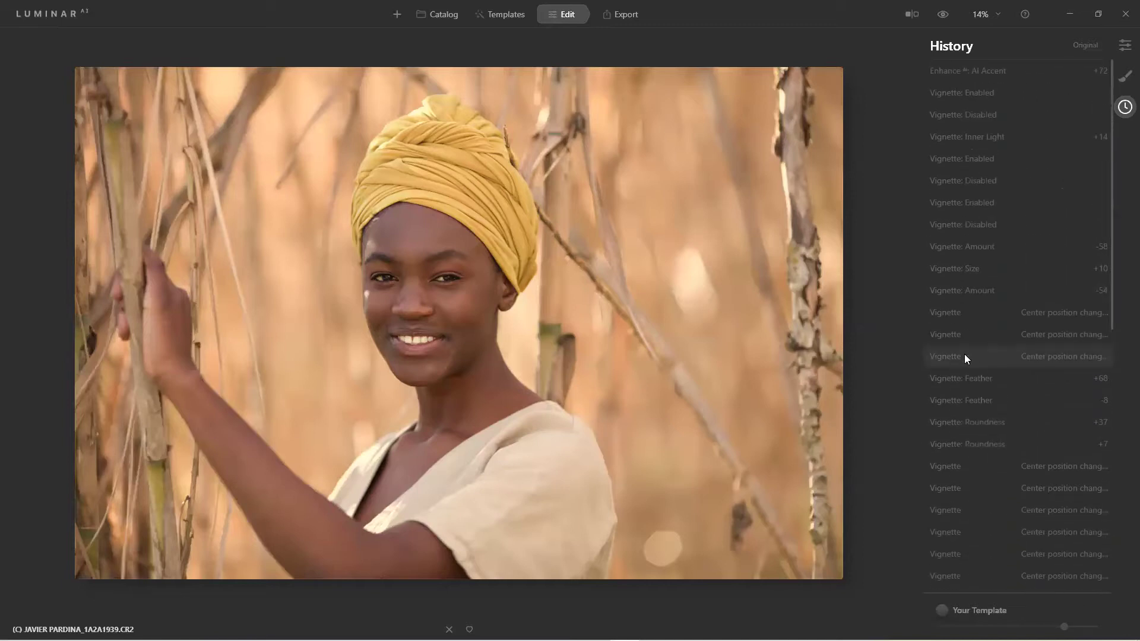
{"action": "scroll", "coordinate": [972, 557], "scroll_direction": "down", "scroll_amount": 1}
{"action": "scroll", "coordinate": [972, 557], "scroll_direction": "down", "scroll_amount": 4}
{"action": "scroll", "coordinate": [972, 553], "scroll_direction": "up", "scroll_amount": 1}
{"action": "left_click", "coordinate": [966, 493]}
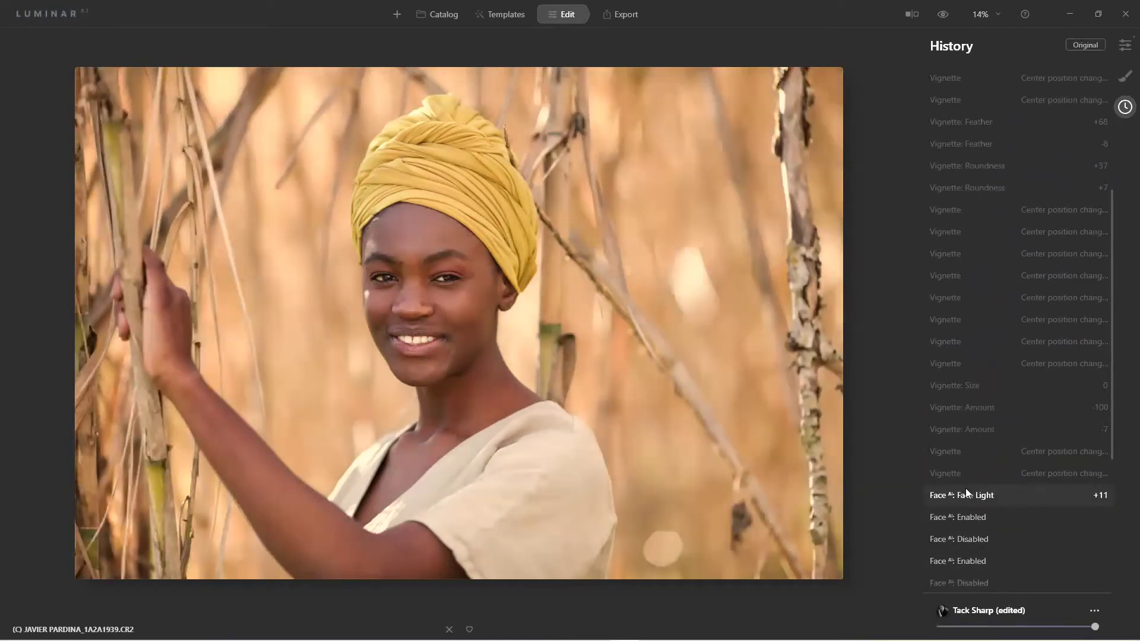
{"action": "scroll", "coordinate": [965, 488], "scroll_direction": "up", "scroll_amount": 5}
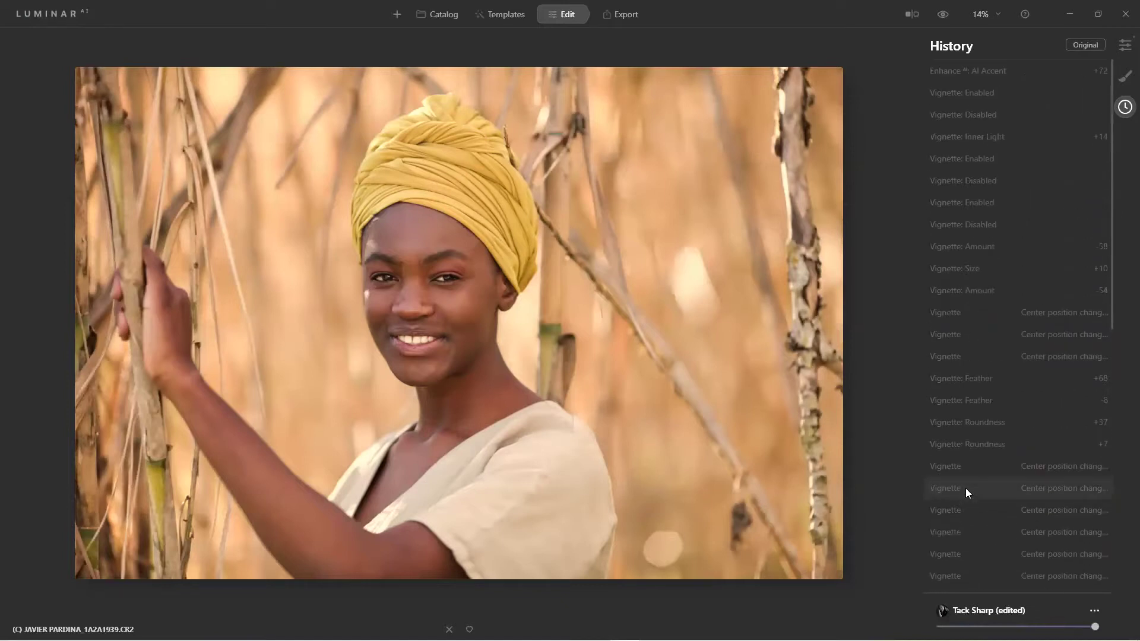
{"action": "left_click", "coordinate": [968, 76]}
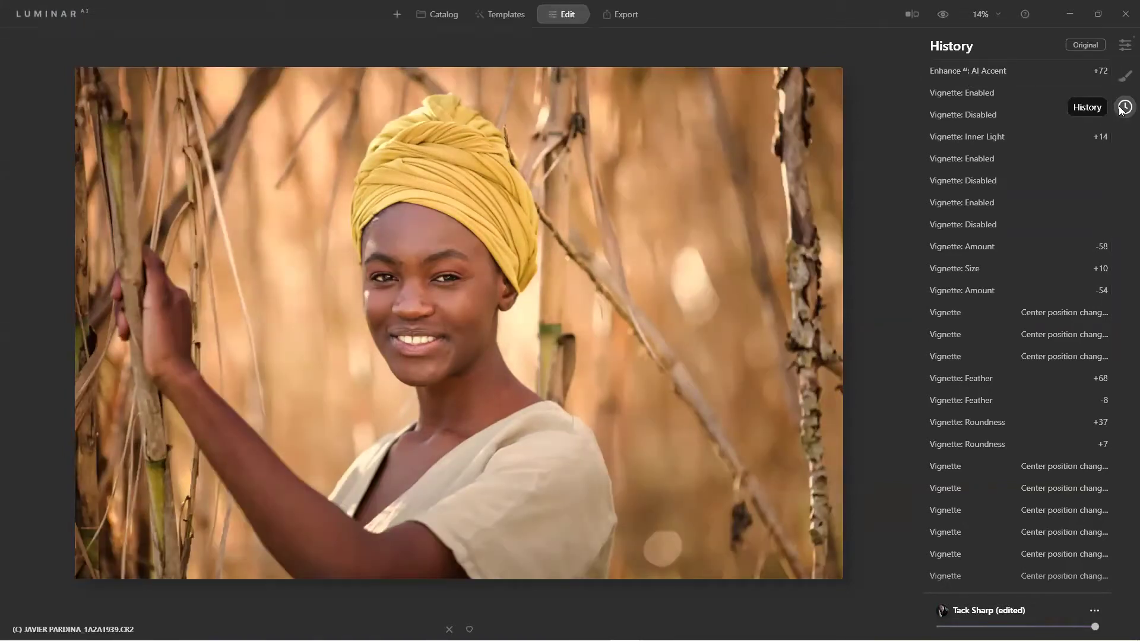
Step: Convert the edited portrait to black and white with the Black & White tool
{"action": "left_click", "coordinate": [1124, 47]}
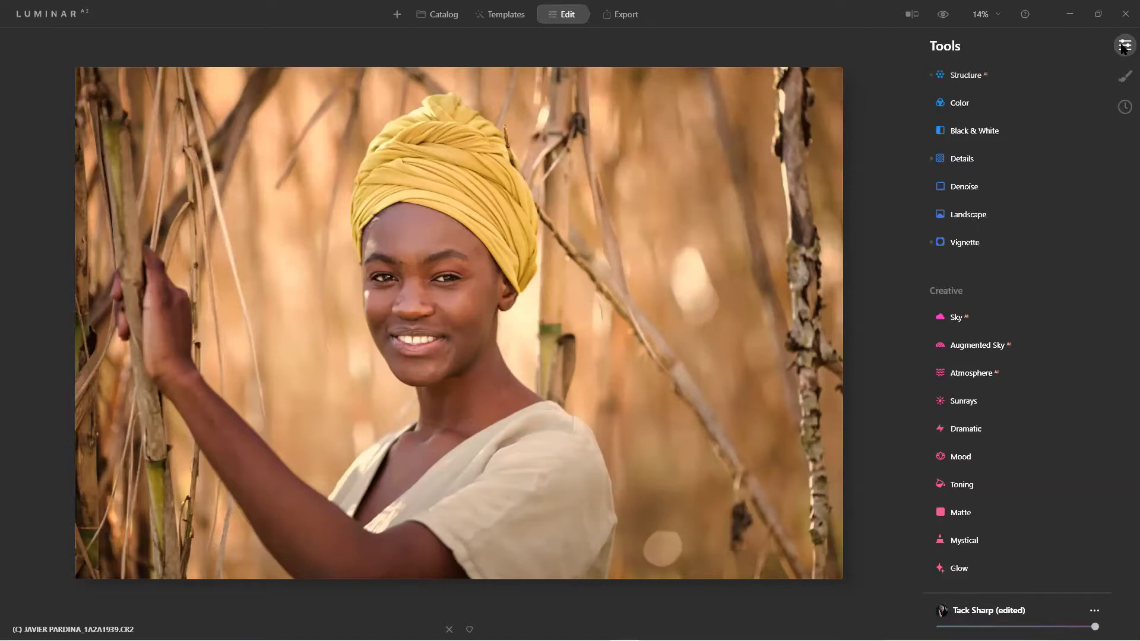
{"action": "scroll", "coordinate": [1044, 283], "scroll_direction": "up", "scroll_amount": 4}
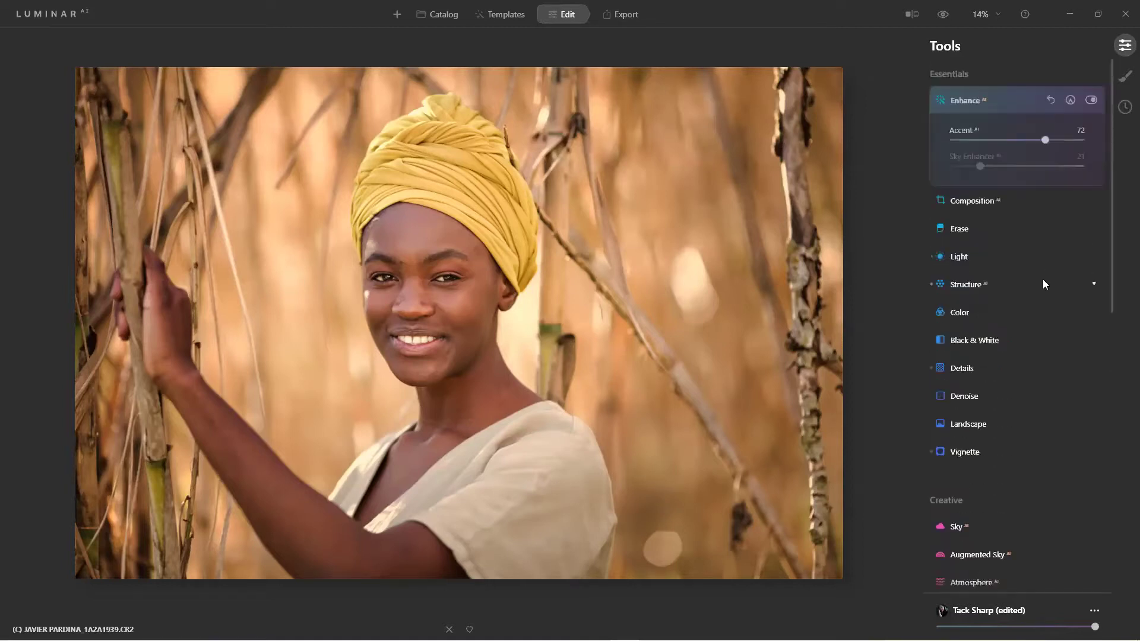
{"action": "left_click", "coordinate": [964, 339]}
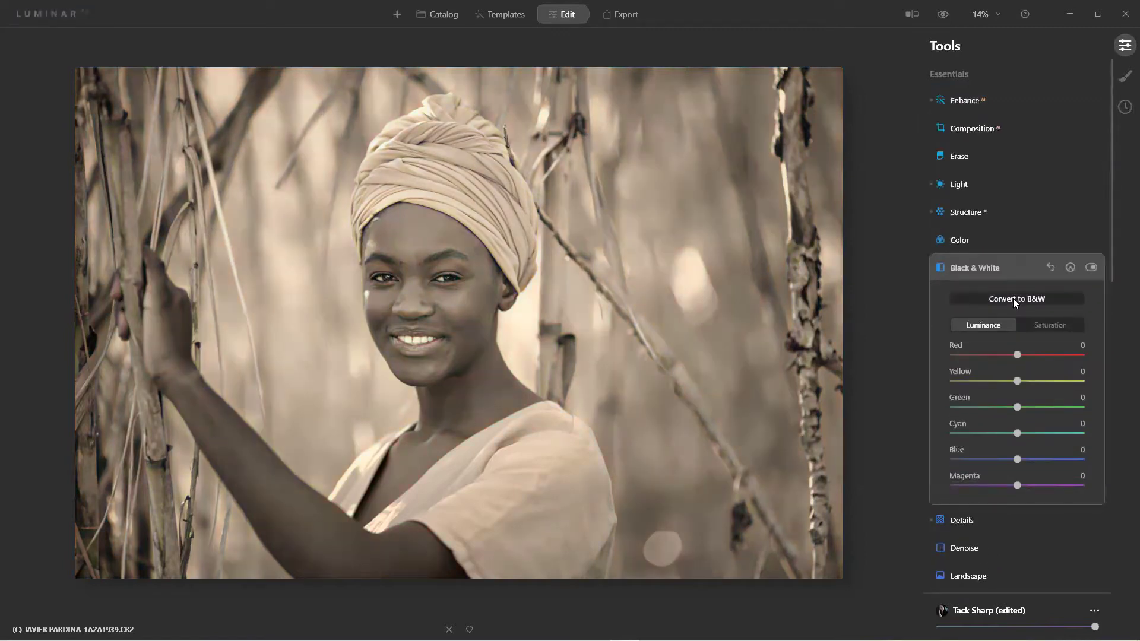
Step: Sync the black-and-white portrait's adjustments to all five selected photos in the album
{"action": "left_click", "coordinate": [434, 20]}
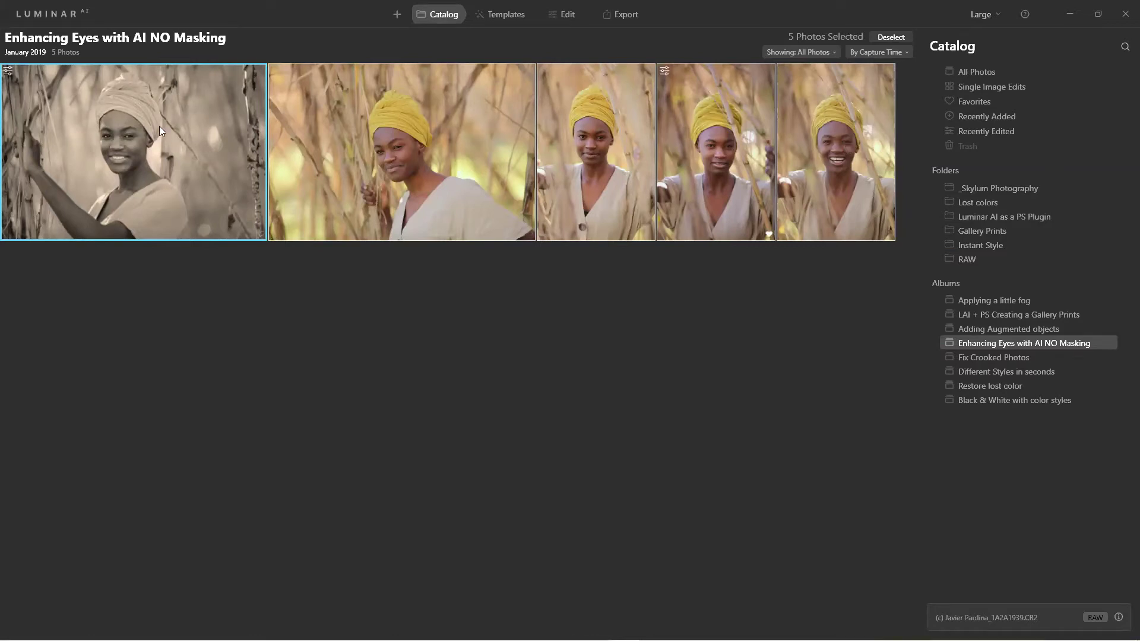
{"action": "right_click", "coordinate": [204, 123]}
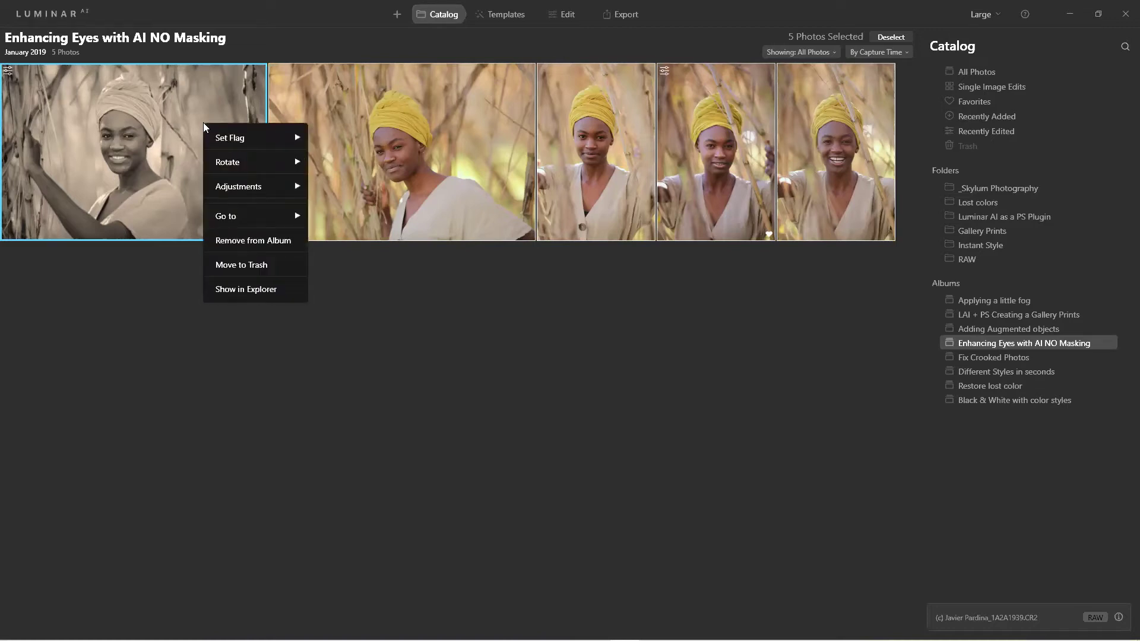
{"action": "mouse_move", "coordinate": [240, 186]}
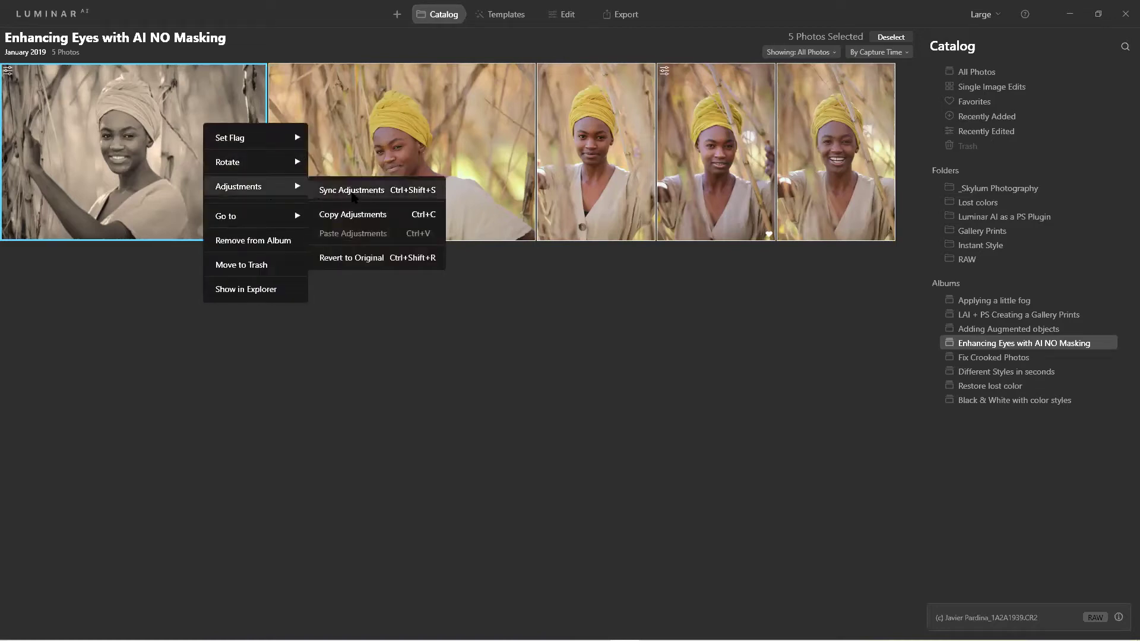
{"action": "left_click", "coordinate": [351, 191]}
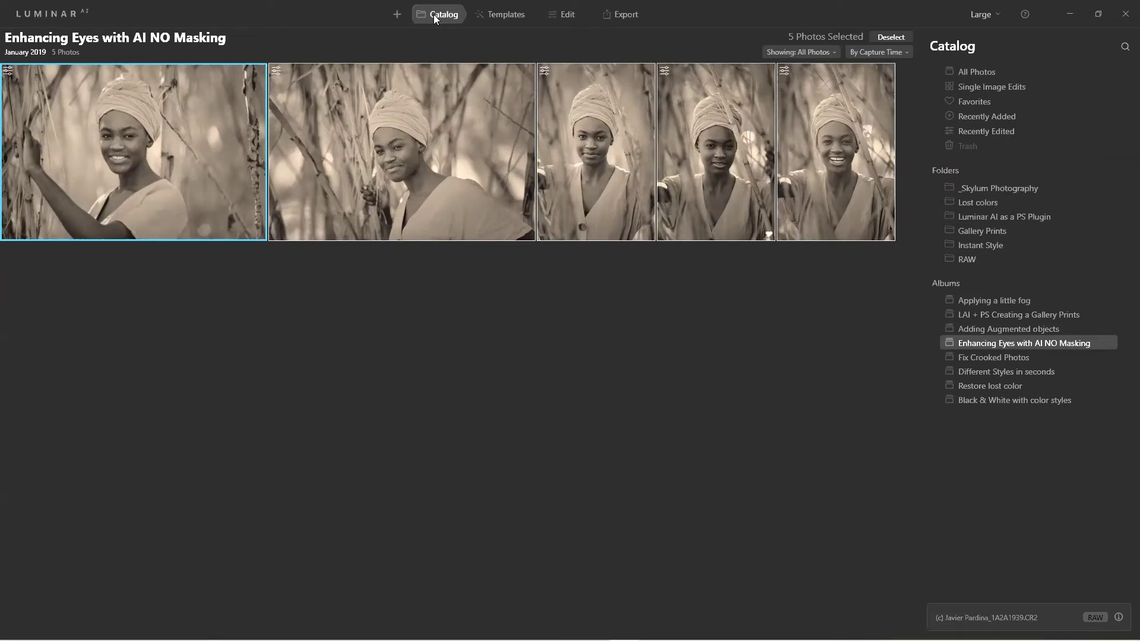
Step: Open the swing photo from the Fix Crooked Photos album for editing
{"action": "left_click", "coordinate": [994, 358]}
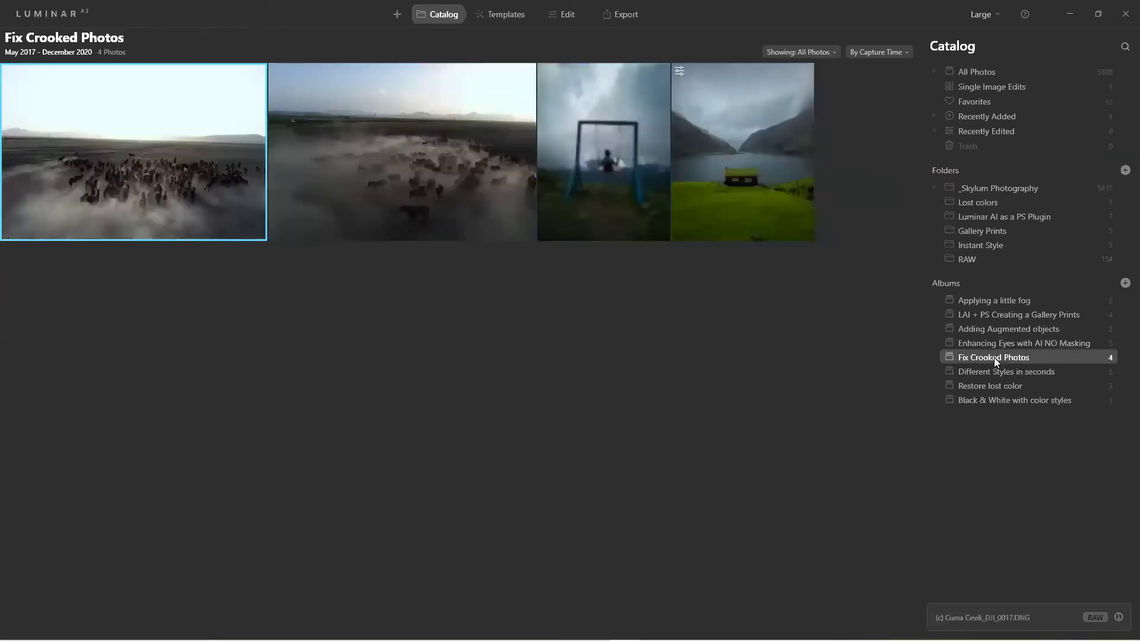
{"action": "double_click", "coordinate": [600, 157]}
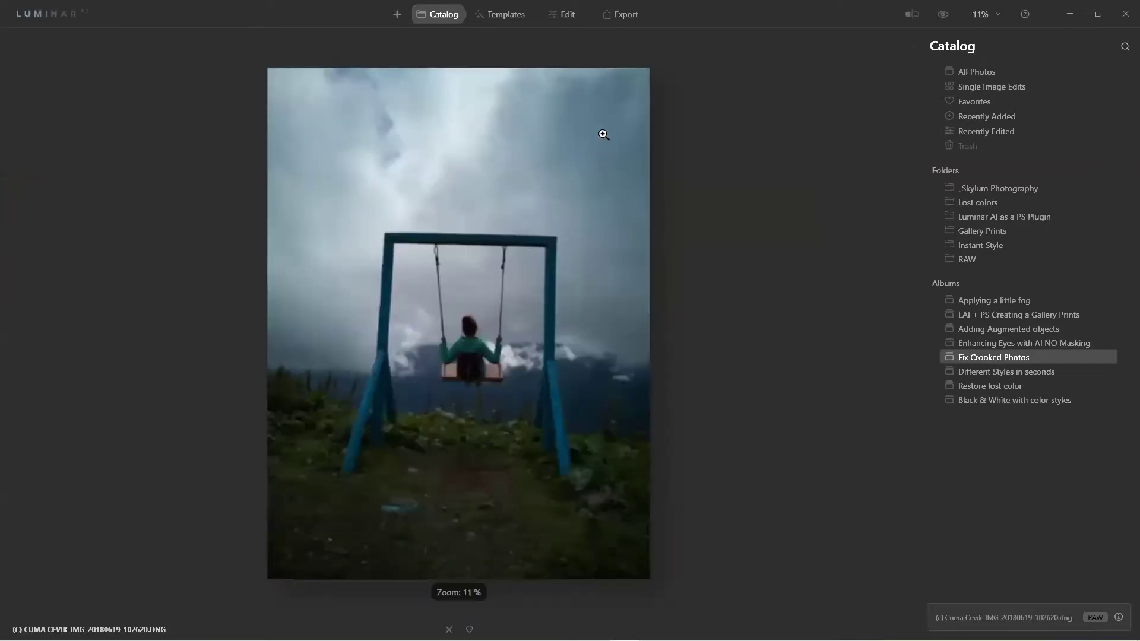
{"action": "left_click", "coordinate": [568, 14]}
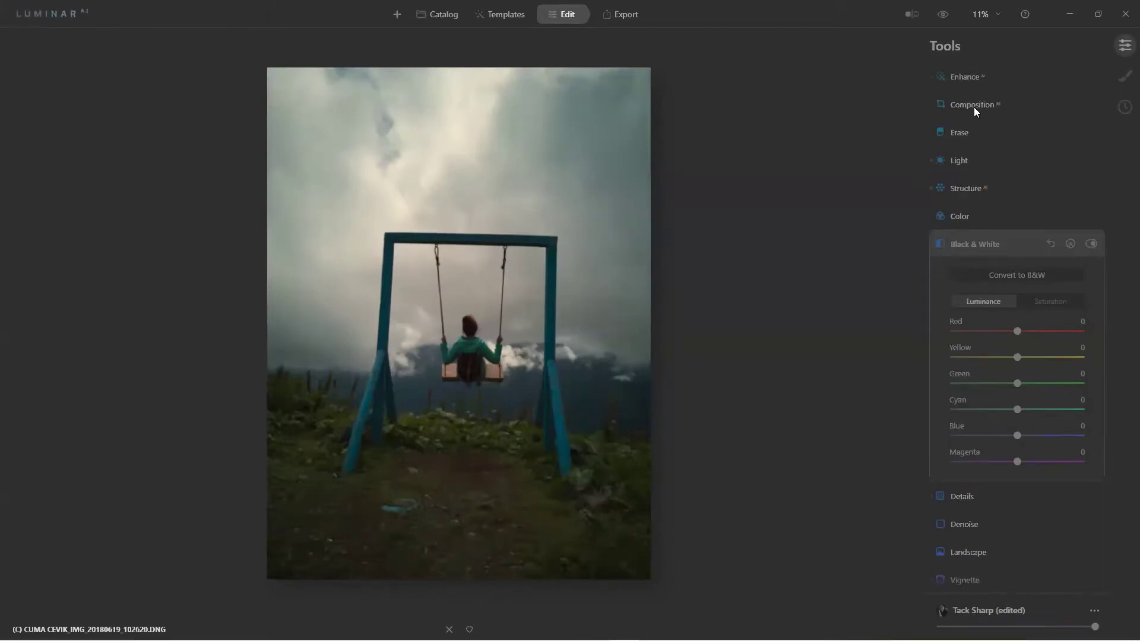
{"action": "scroll", "coordinate": [974, 107], "scroll_direction": "down", "scroll_amount": 10}
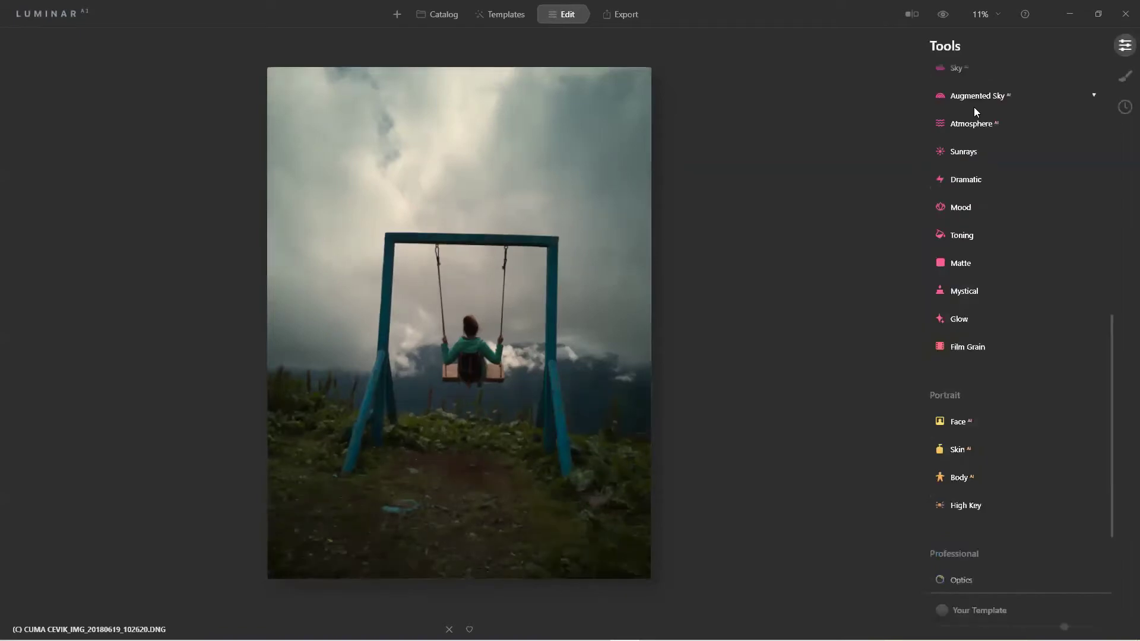
{"action": "scroll", "coordinate": [975, 110], "scroll_direction": "up", "scroll_amount": 10}
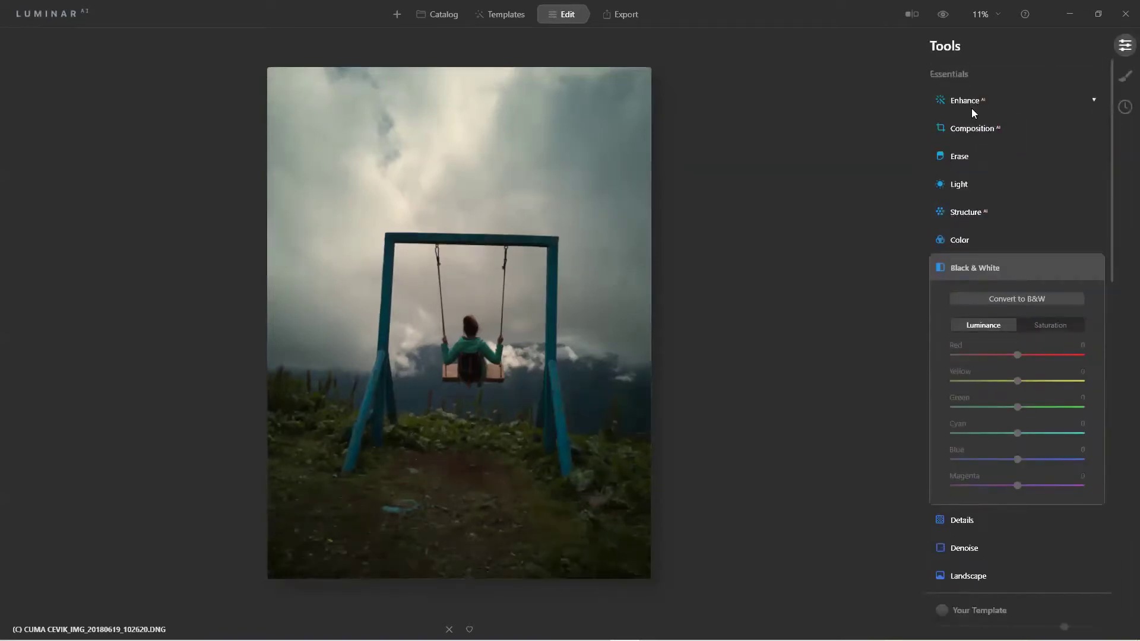
Step: Crop the swing photo automatically with Composition AI and apply the crop
{"action": "left_click", "coordinate": [965, 129]}
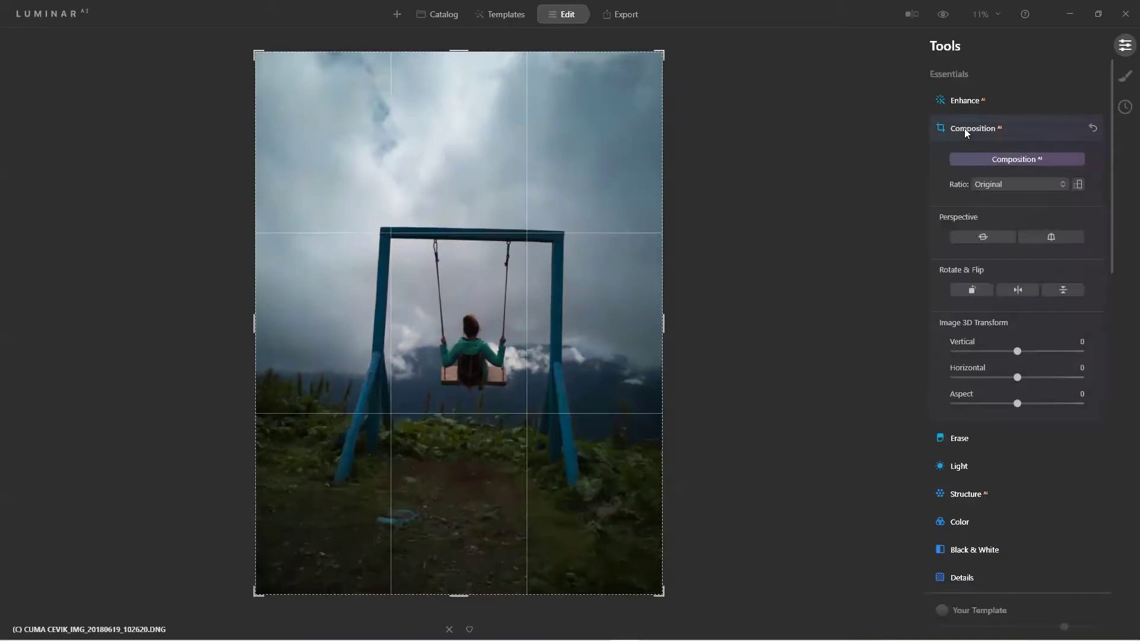
{"action": "left_click", "coordinate": [1018, 158]}
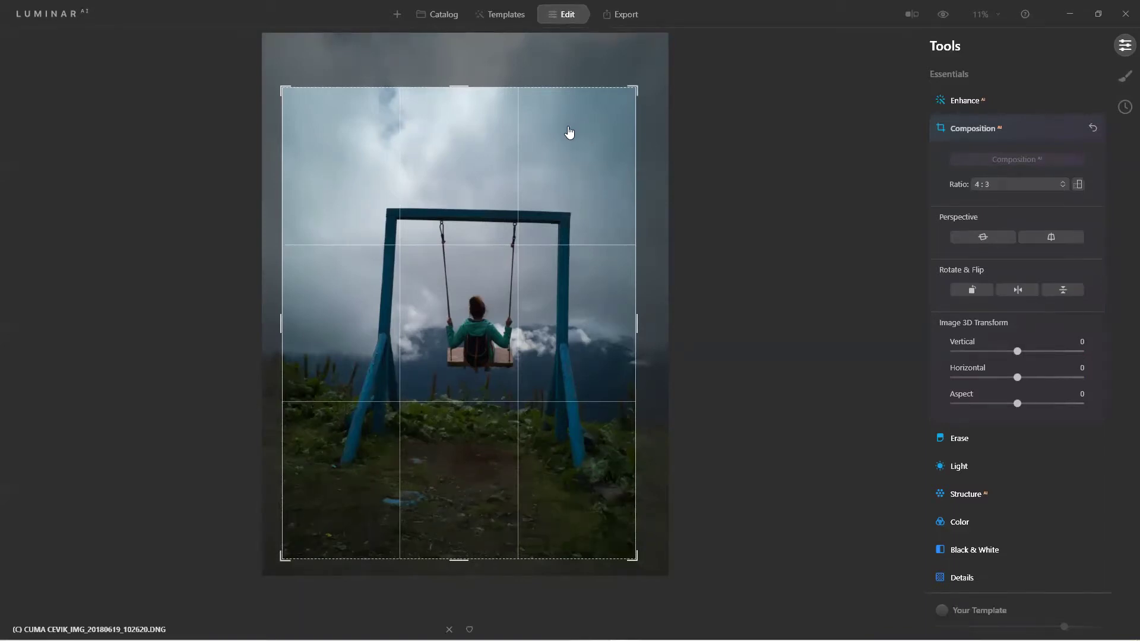
{"action": "key", "text": "Return"}
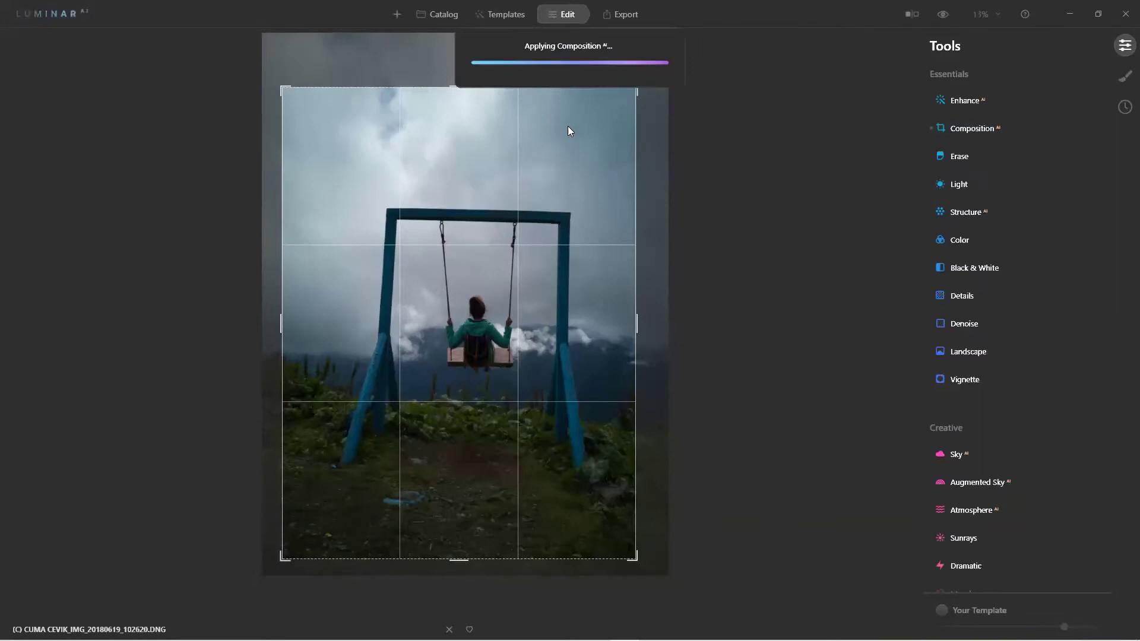
Step: Straighten the swing photo with automatic horizon alignment, shift it slightly left within the crop frame, and apply the composition
{"action": "left_click", "coordinate": [978, 128]}
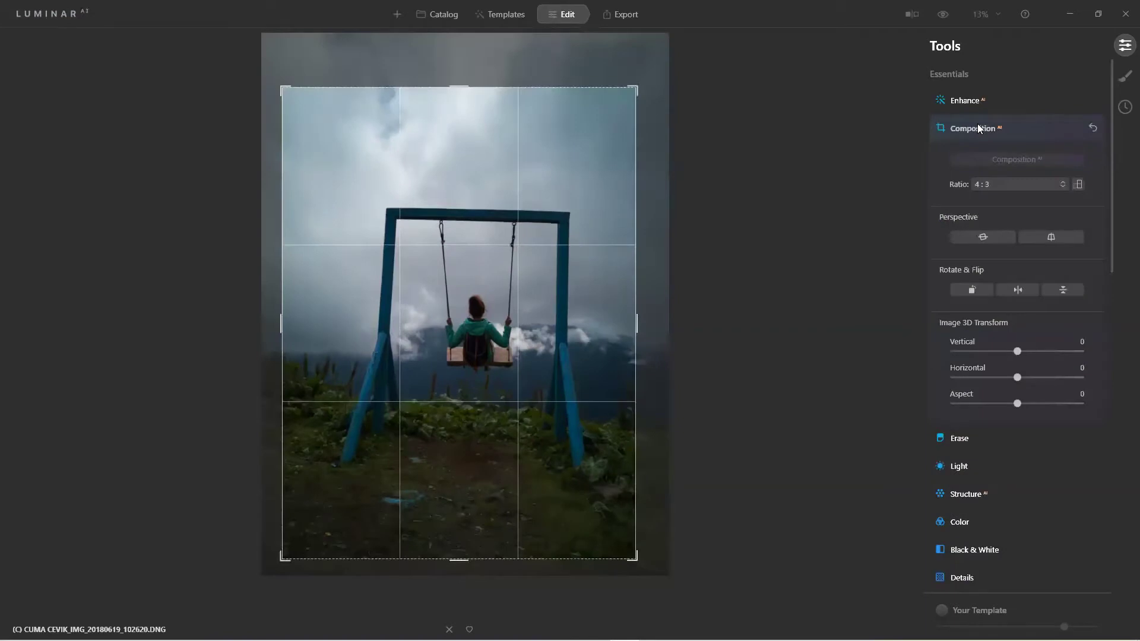
{"action": "left_click", "coordinate": [1000, 236]}
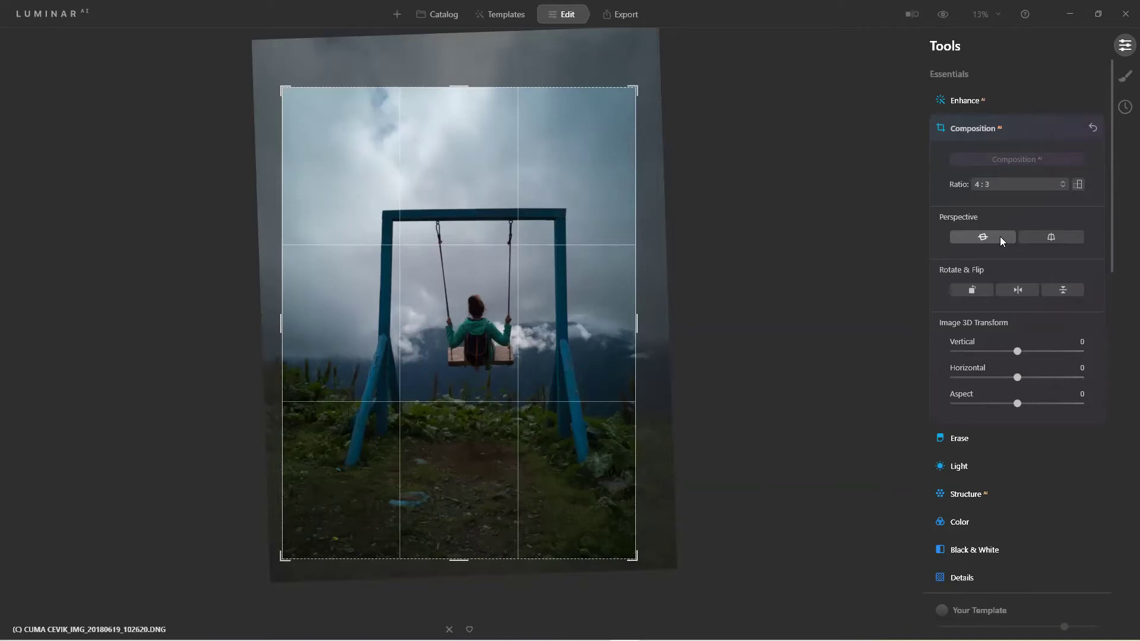
{"action": "mouse_move", "coordinate": [466, 304]}
{"action": "left_mouse_down"}
{"action": "mouse_move", "coordinate": [444, 303]}
{"action": "mouse_move", "coordinate": [455, 303]}
{"action": "left_mouse_up"}
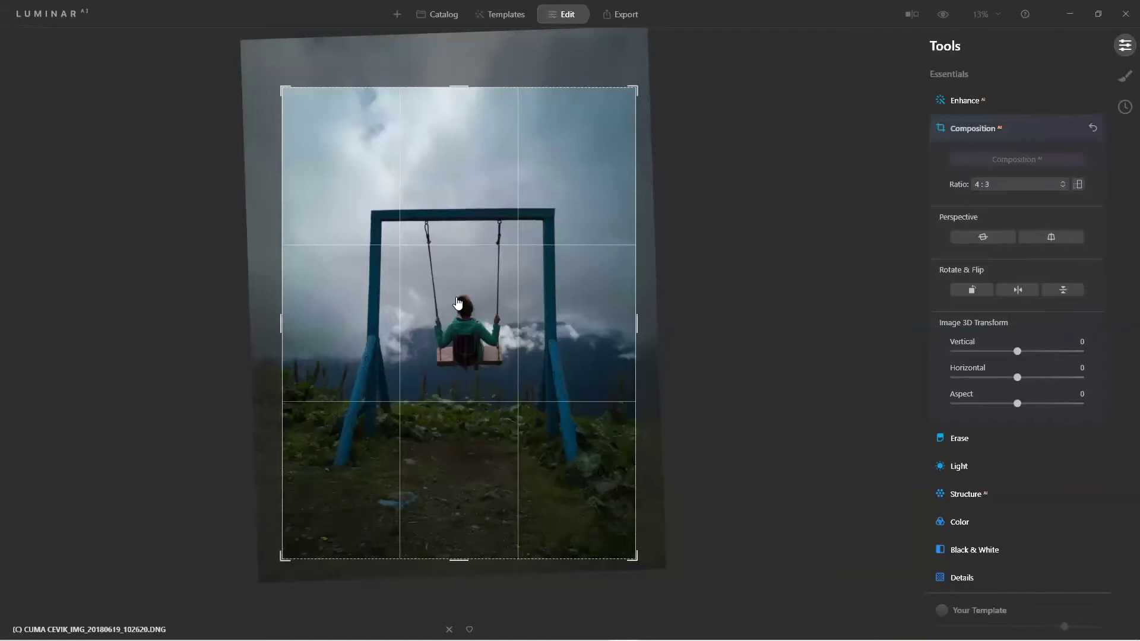
{"action": "key", "text": "Return"}
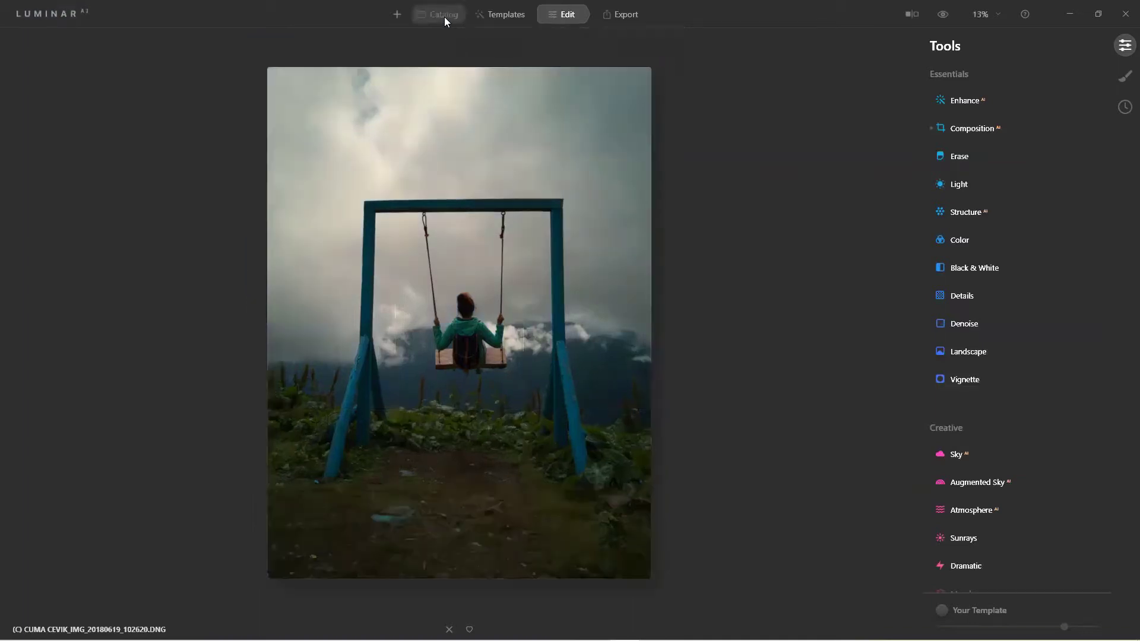
Step: Return to the Fix Crooked Photos album and open the first horse herd photo for editing
{"action": "left_click", "coordinate": [445, 16]}
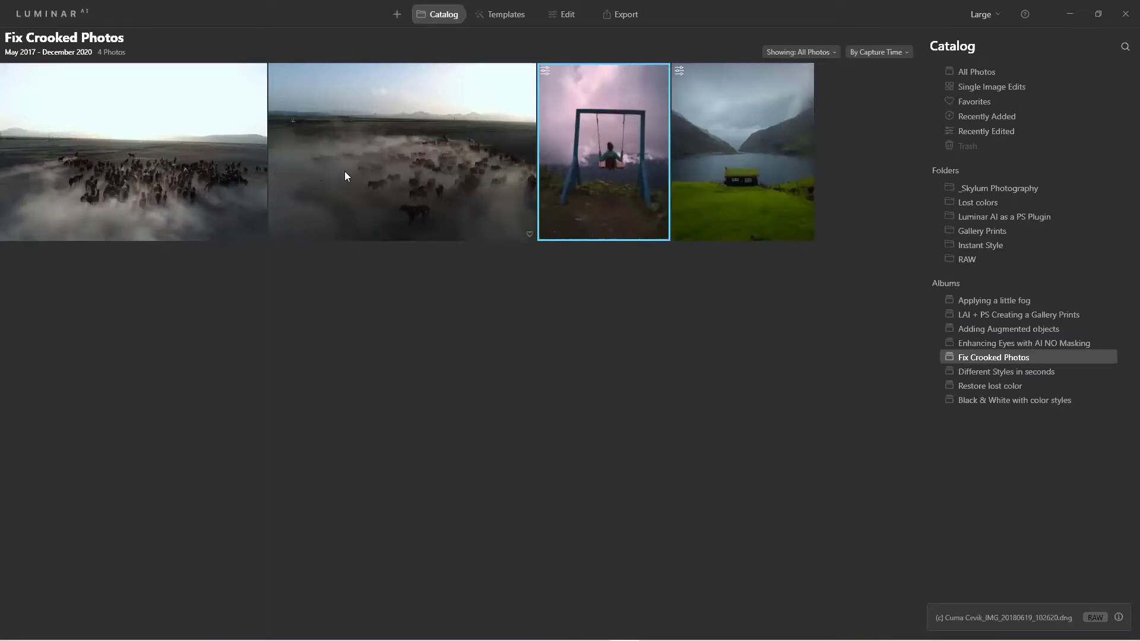
{"action": "double_click", "coordinate": [227, 154]}
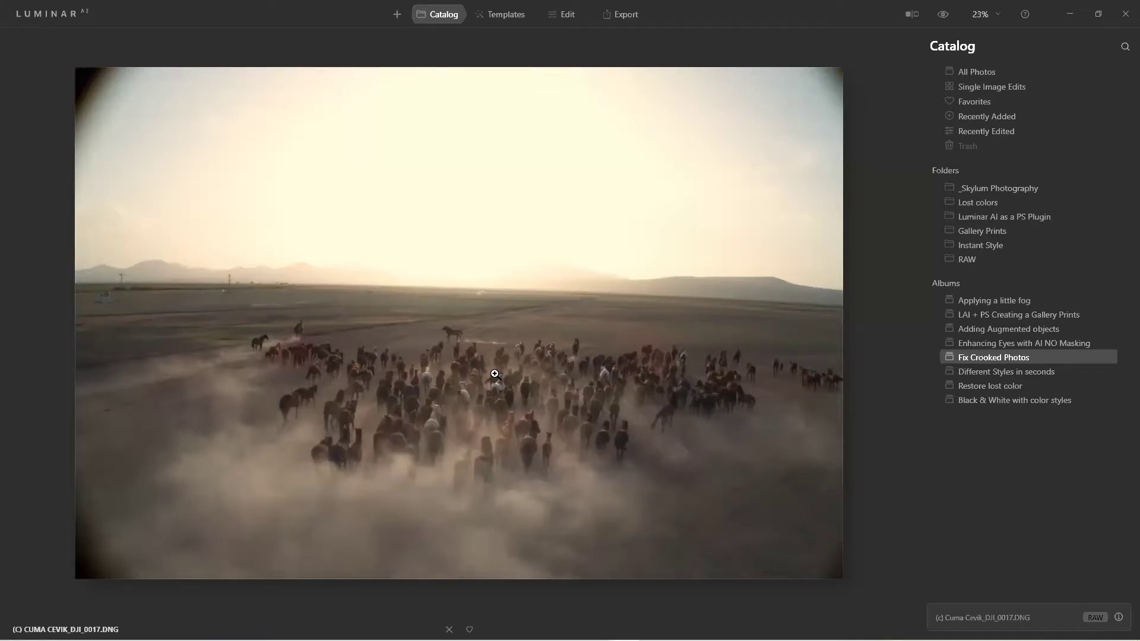
{"action": "left_click", "coordinate": [558, 13]}
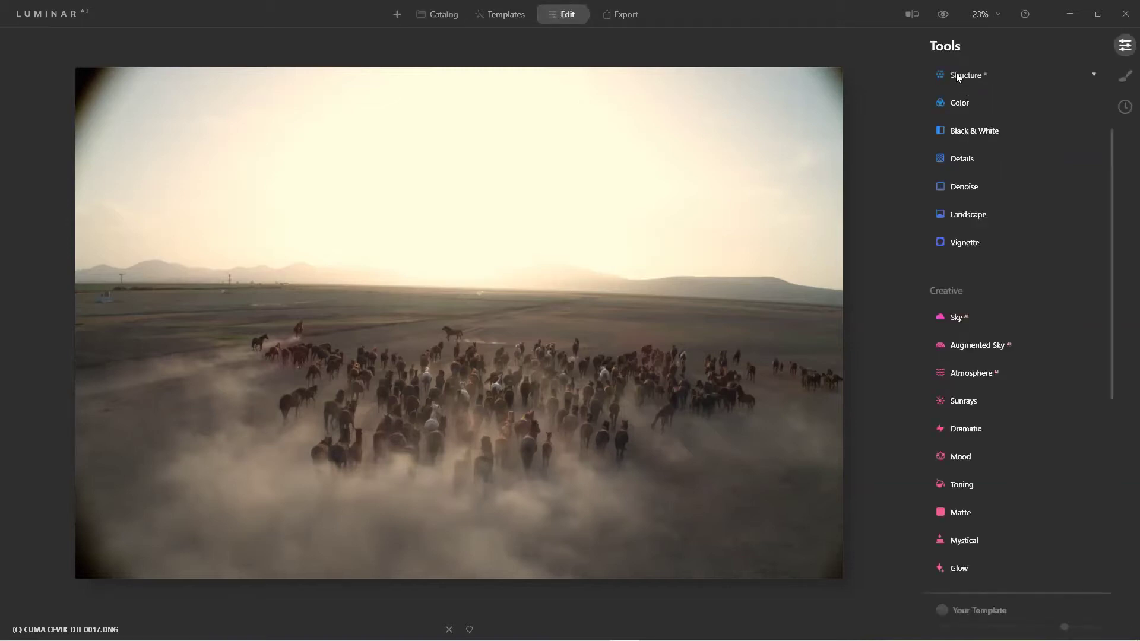
{"action": "scroll", "coordinate": [1041, 87], "scroll_direction": "up", "scroll_amount": 3}
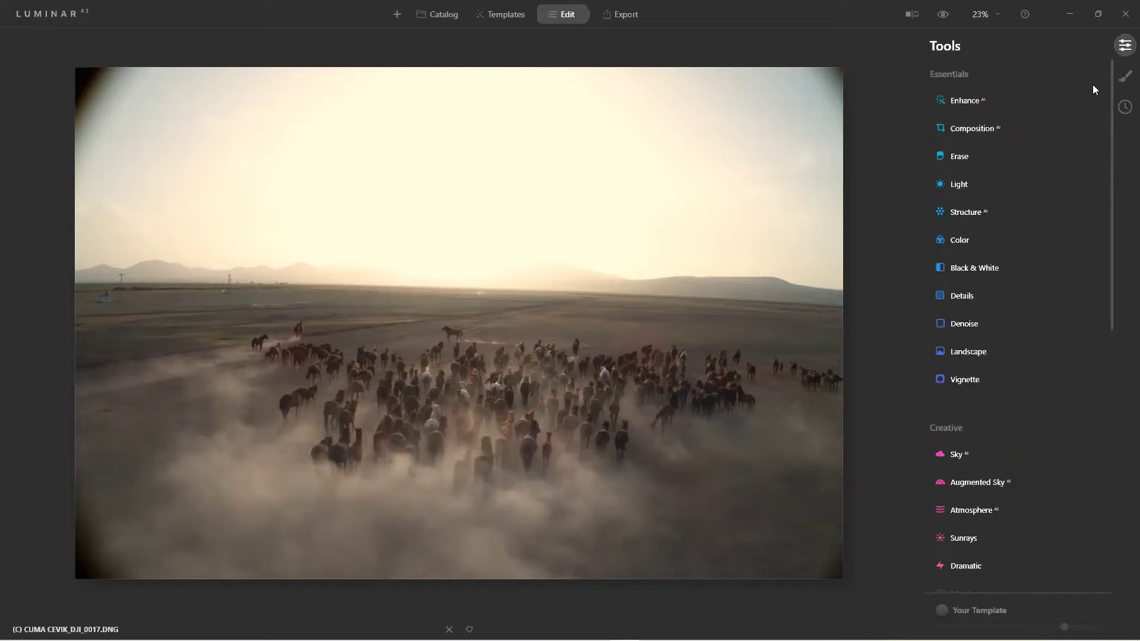
Step: Straighten the horse herd photo's horizon with Composition's automatic alignment and apply it
{"action": "left_click", "coordinate": [977, 127]}
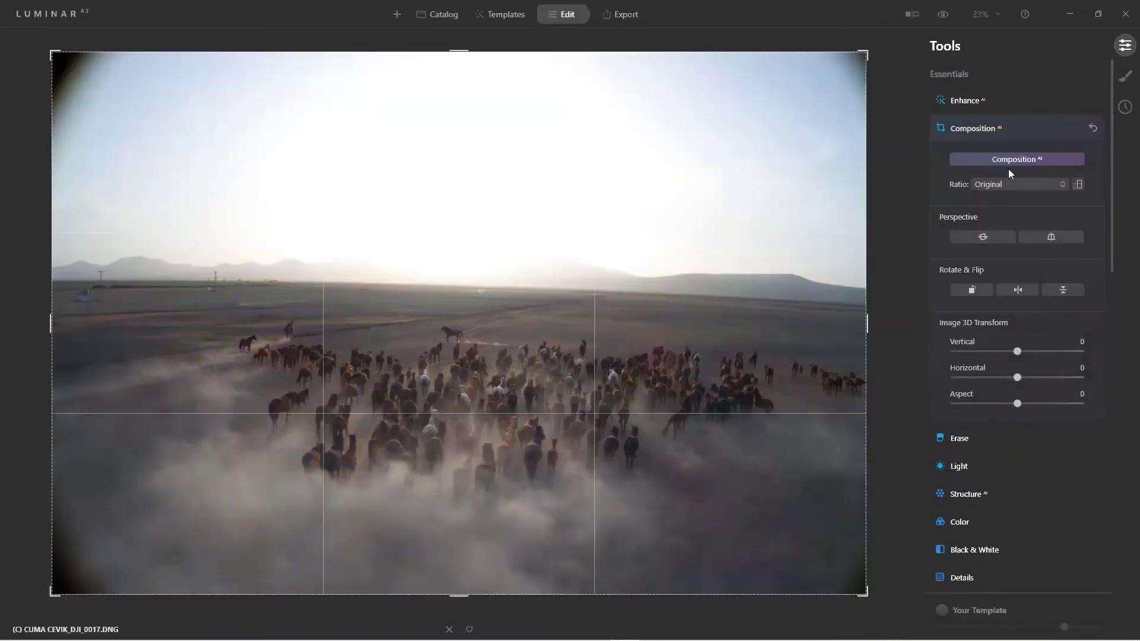
{"action": "left_click", "coordinate": [982, 238]}
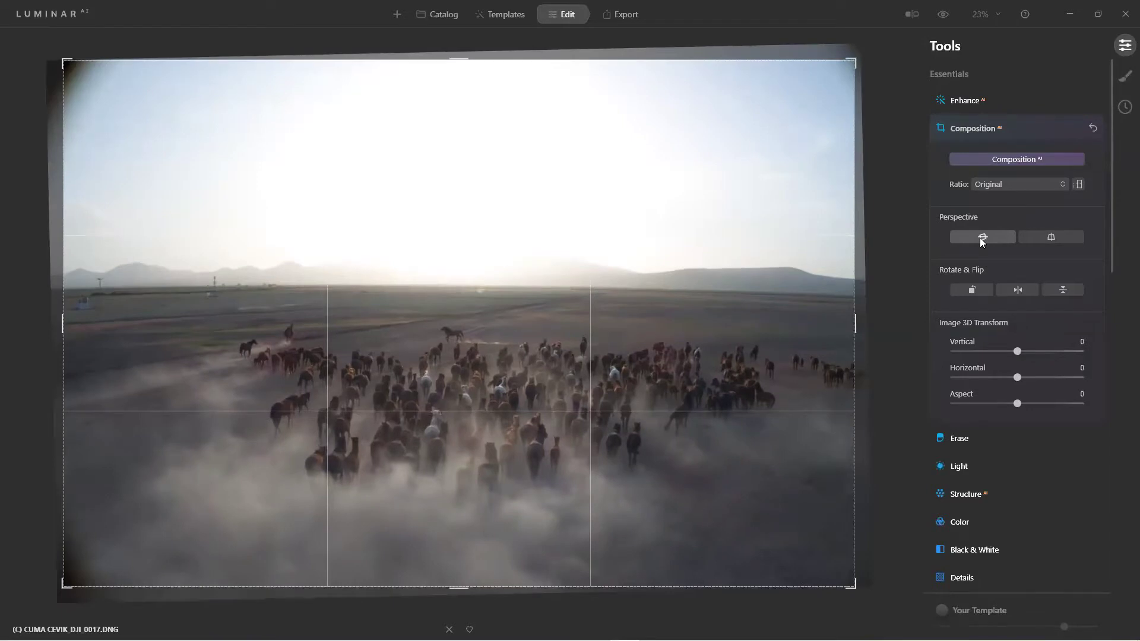
{"action": "key", "text": "Return"}
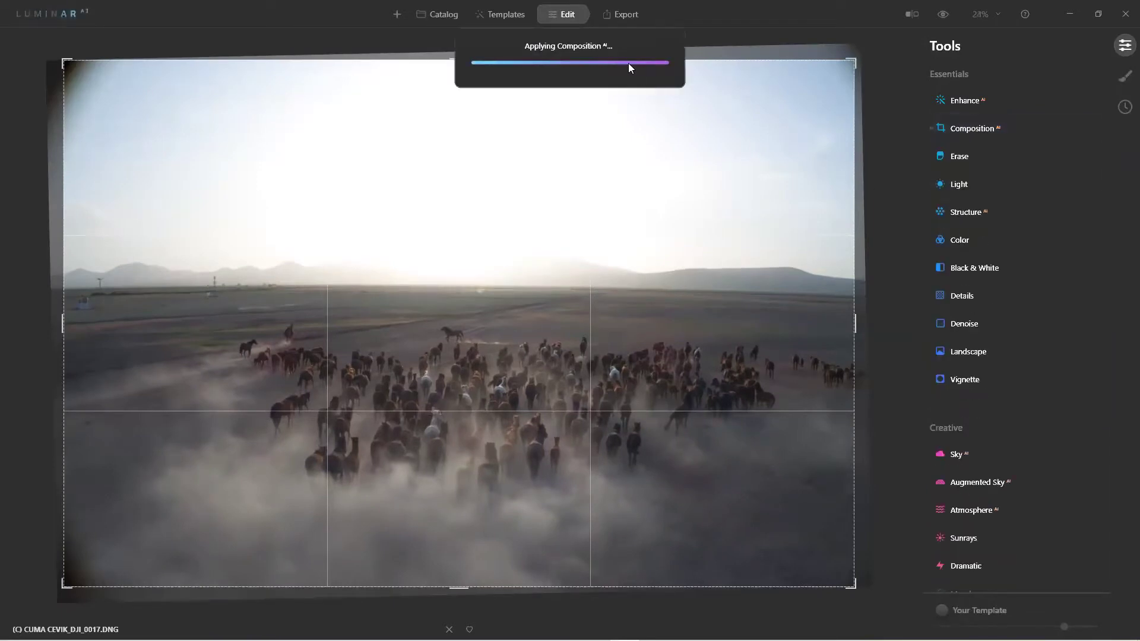
Step: Return to the catalog, show the _Skylum Photography folder, and set the thumbnail size to Medium
{"action": "left_click", "coordinate": [448, 23]}
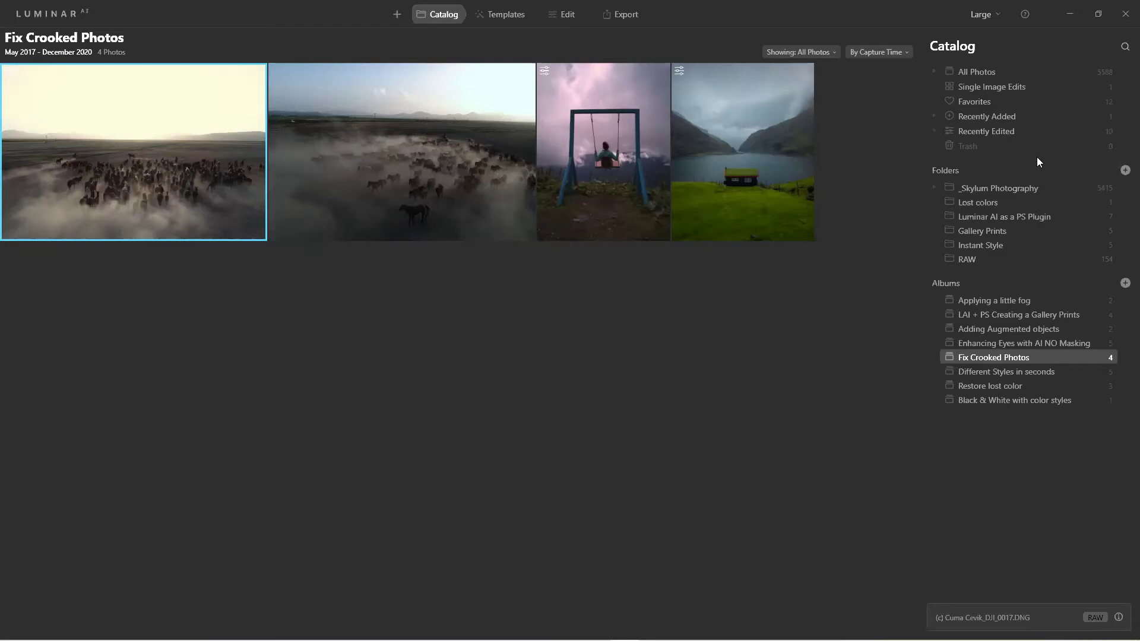
{"action": "left_click", "coordinate": [1020, 187]}
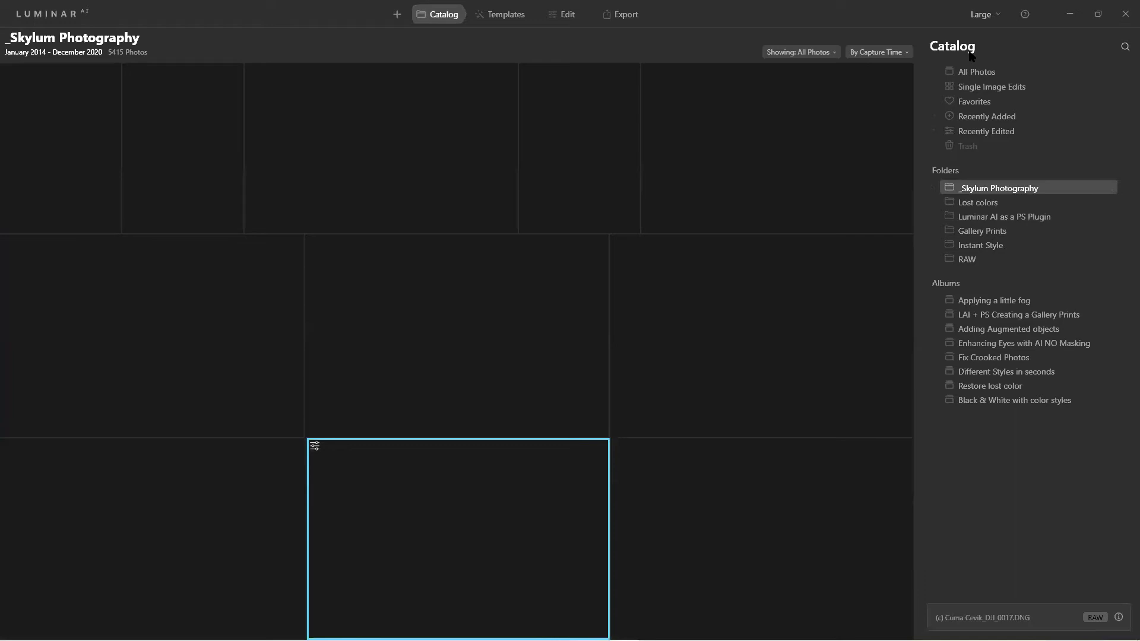
{"action": "left_click", "coordinate": [984, 15]}
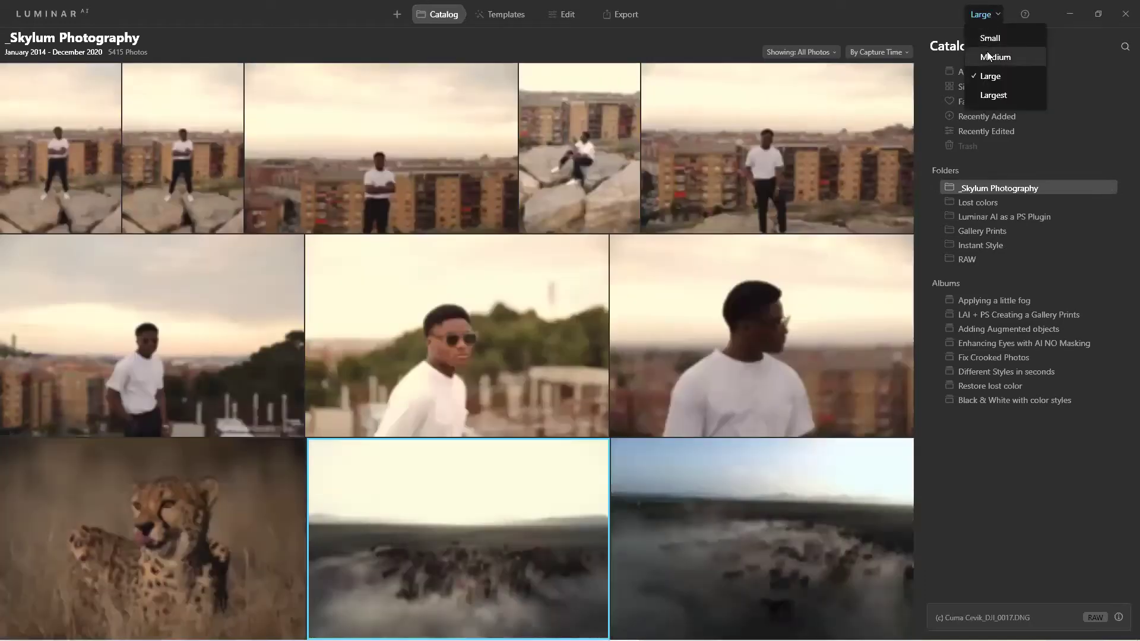
{"action": "left_click", "coordinate": [990, 57]}
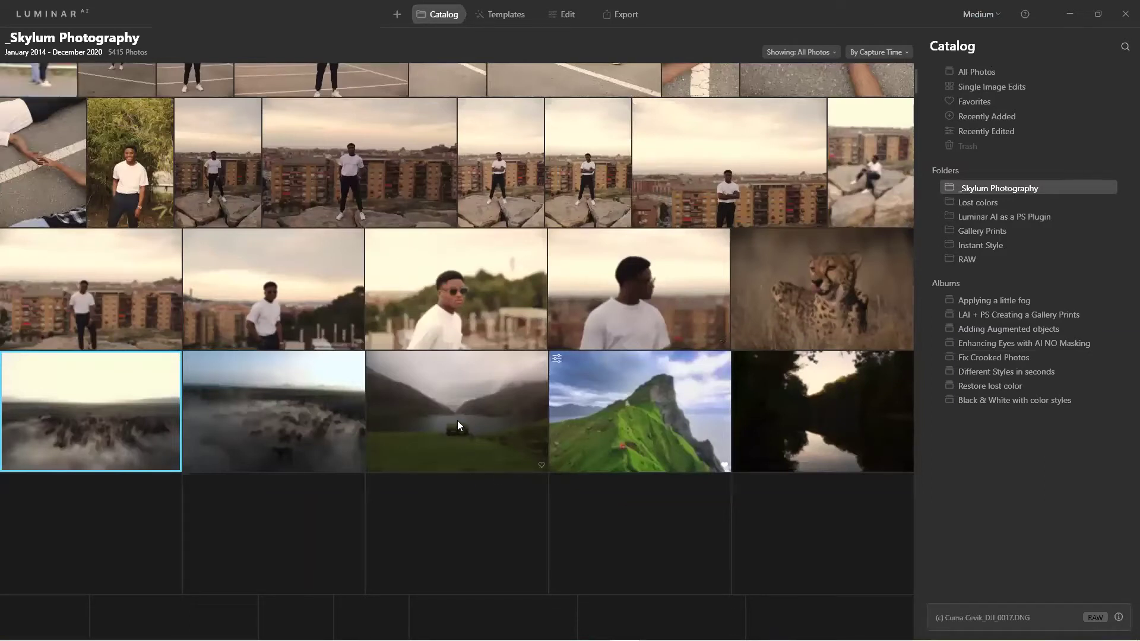
Step: Find the photo of the grass-roofed cabin by the lake and open it in single-image view
{"action": "scroll", "coordinate": [457, 420], "scroll_direction": "up", "scroll_amount": 1}
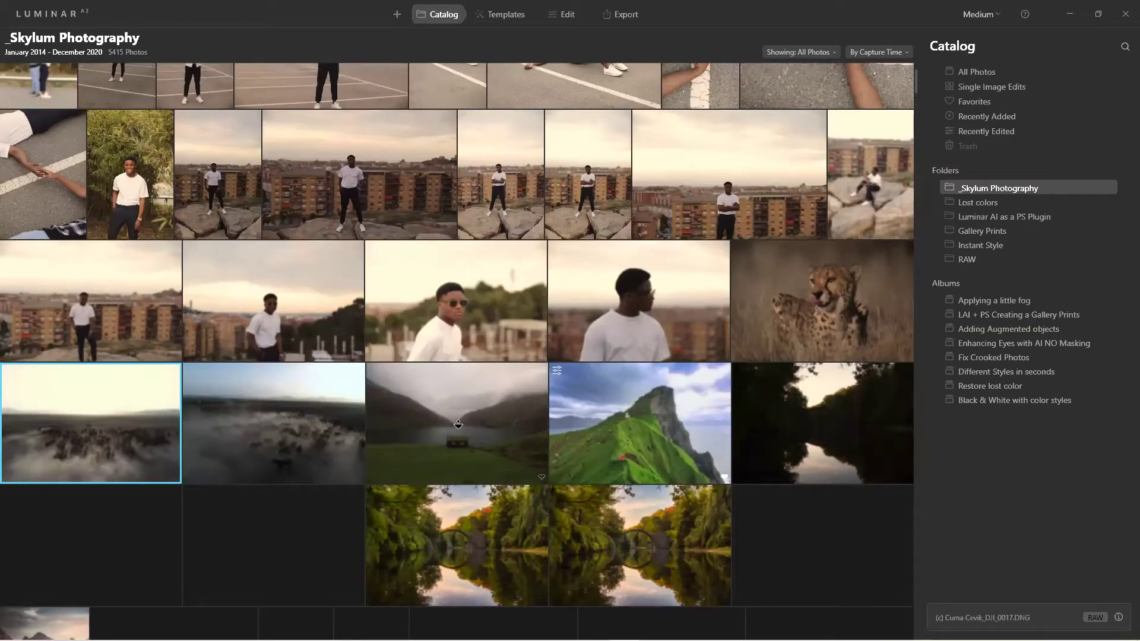
{"action": "scroll", "coordinate": [457, 424], "scroll_direction": "up", "scroll_amount": 1}
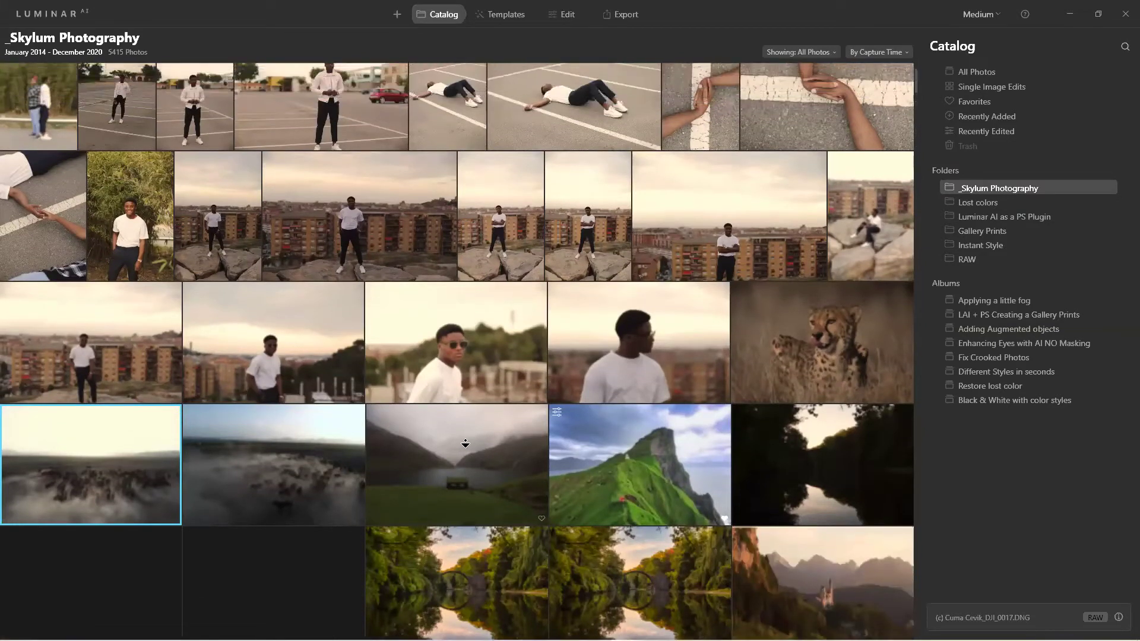
{"action": "scroll", "coordinate": [462, 442], "scroll_direction": "down", "scroll_amount": 1}
{"action": "double_click", "coordinate": [462, 438]}
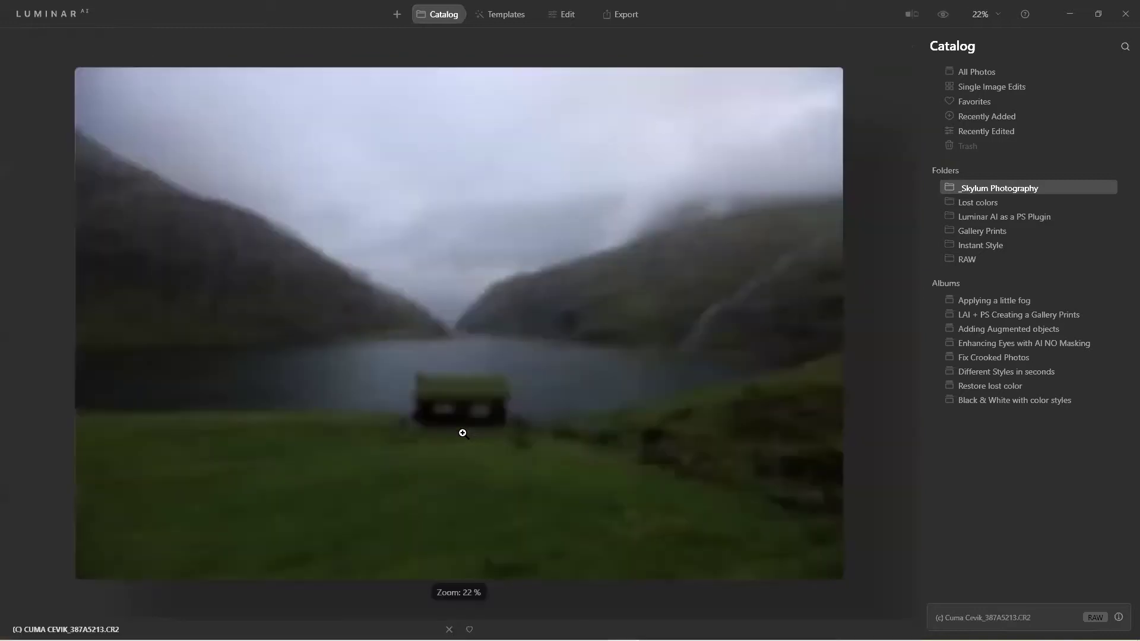
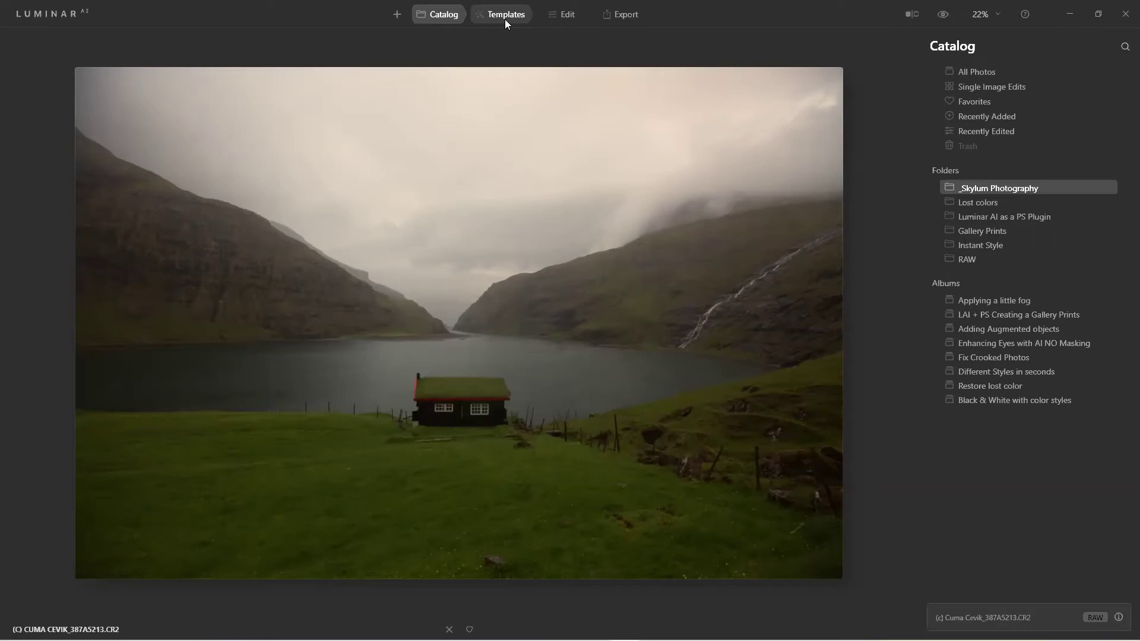
Step: Leave the Easy Portraits templates and open the Scenery template collection for the cabin photo
{"action": "left_click", "coordinate": [505, 19]}
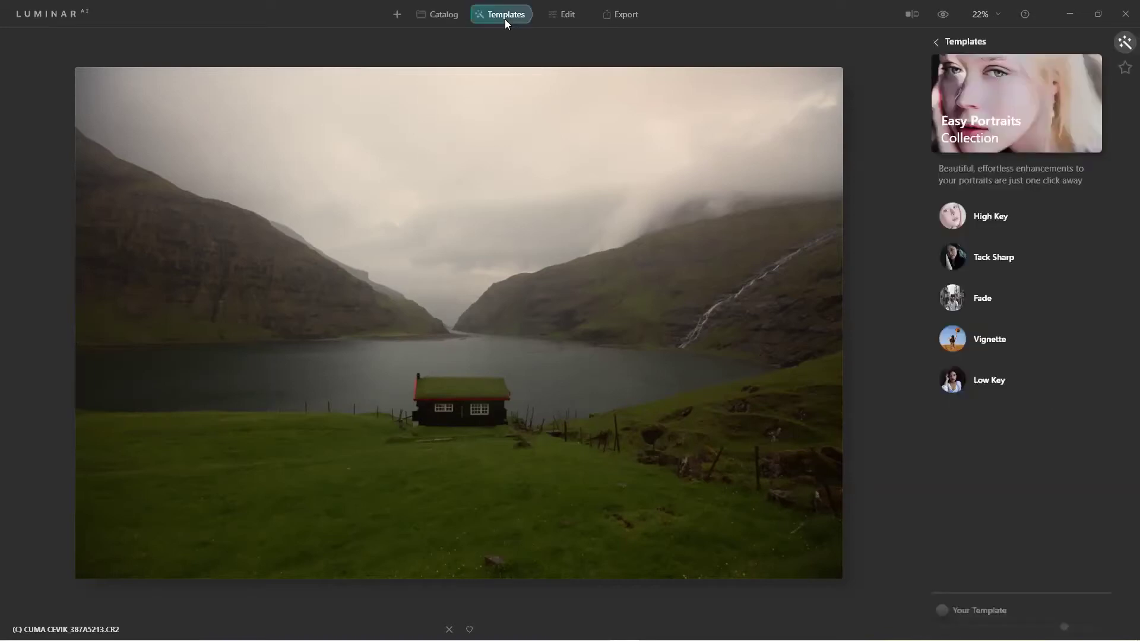
{"action": "left_click", "coordinate": [935, 42]}
{"action": "scroll", "coordinate": [1034, 137], "scroll_direction": "up", "scroll_amount": 3}
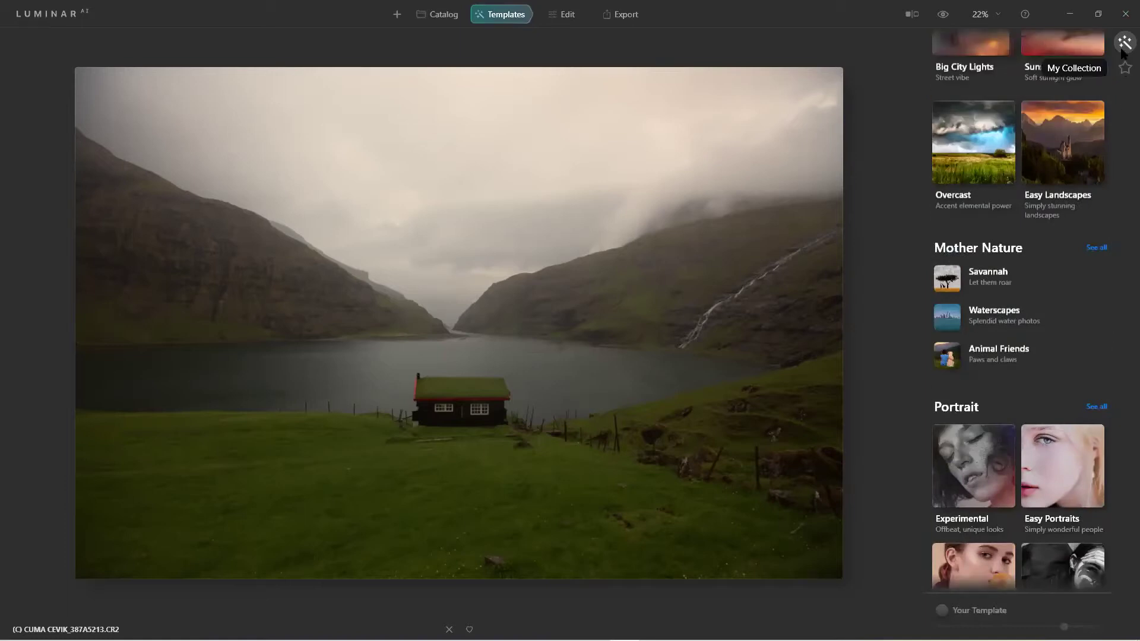
{"action": "scroll", "coordinate": [963, 117], "scroll_direction": "up", "scroll_amount": 6}
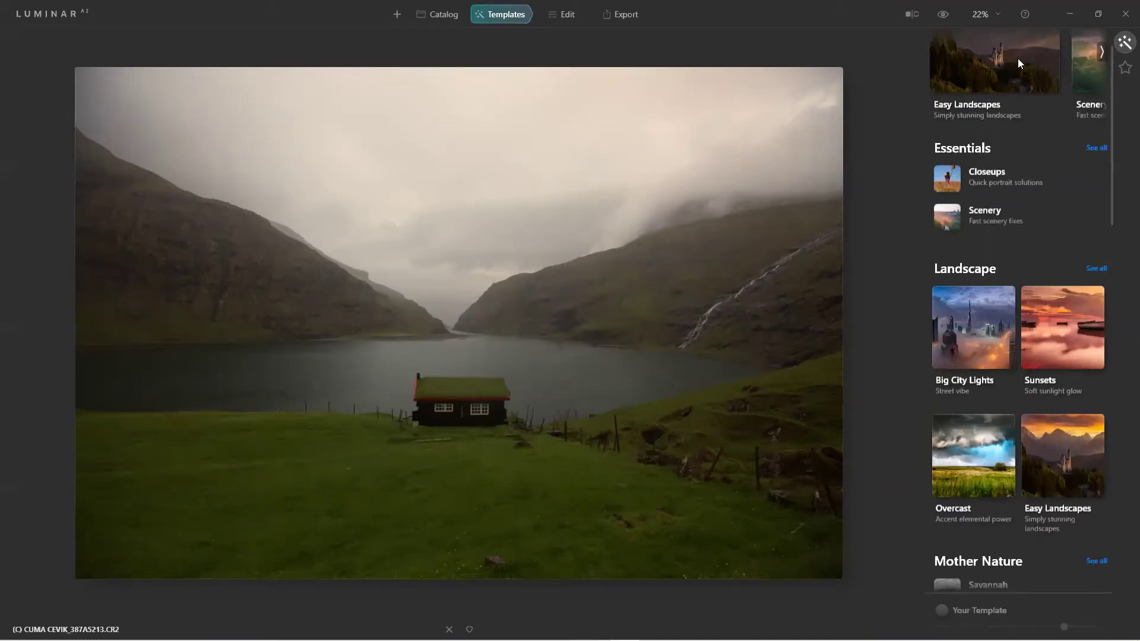
{"action": "left_click", "coordinate": [1103, 52]}
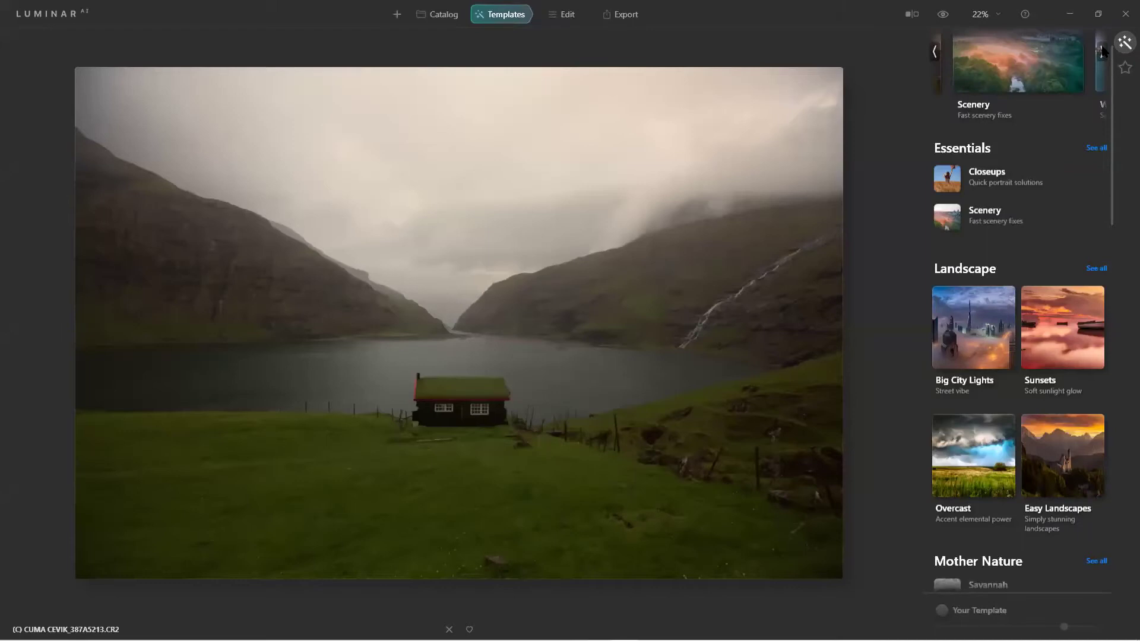
{"action": "left_click", "coordinate": [1103, 51]}
{"action": "left_click", "coordinate": [933, 52]}
{"action": "left_click", "coordinate": [978, 67]}
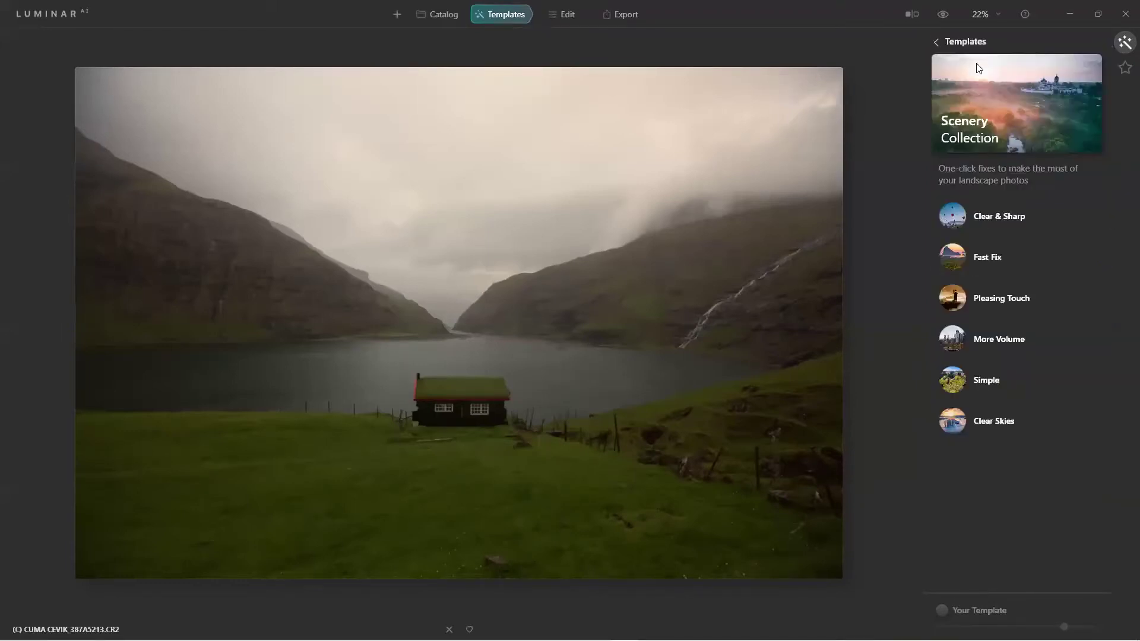
Step: Try the Fast Fix template on the cabin photo and compare it with the original
{"action": "left_click", "coordinate": [948, 258]}
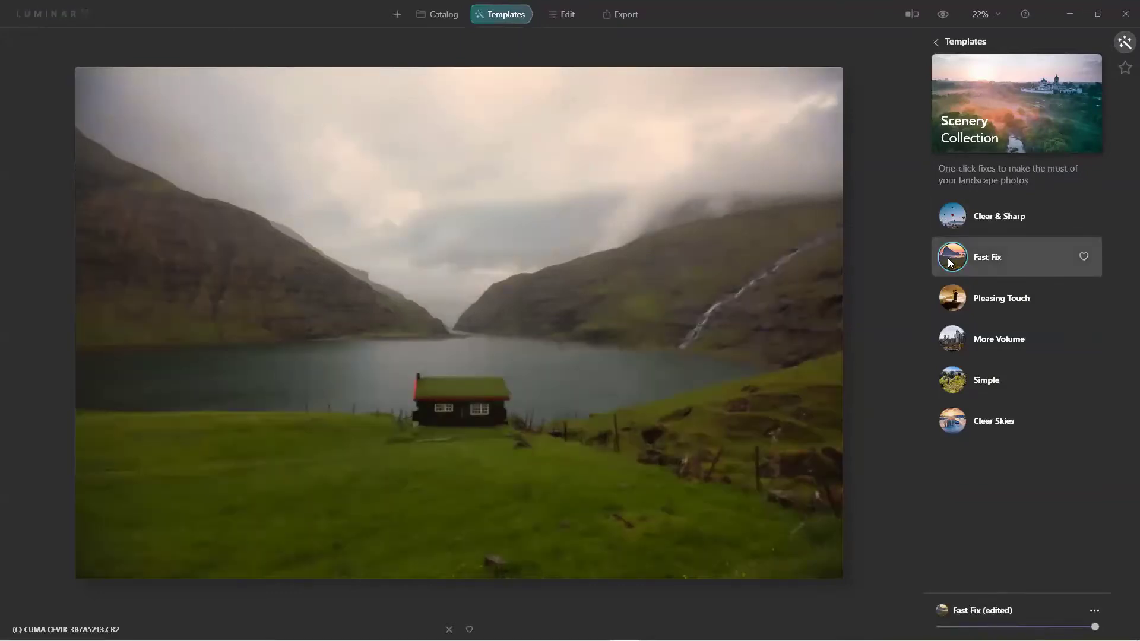
{"action": "left_click", "coordinate": [946, 16]}
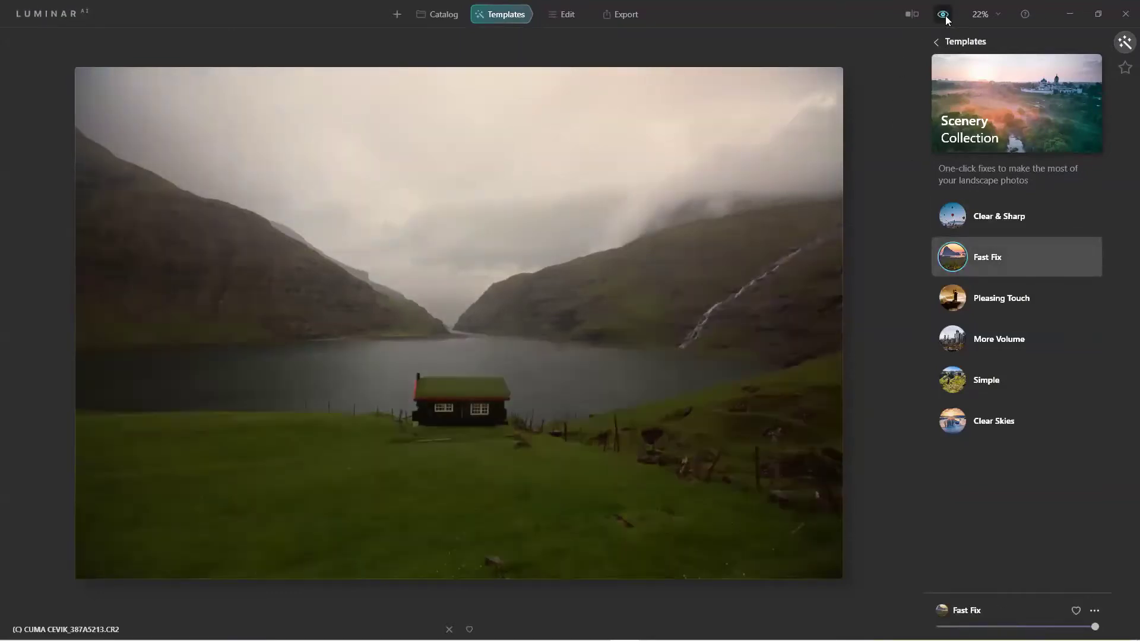
{"action": "left_click", "coordinate": [946, 16]}
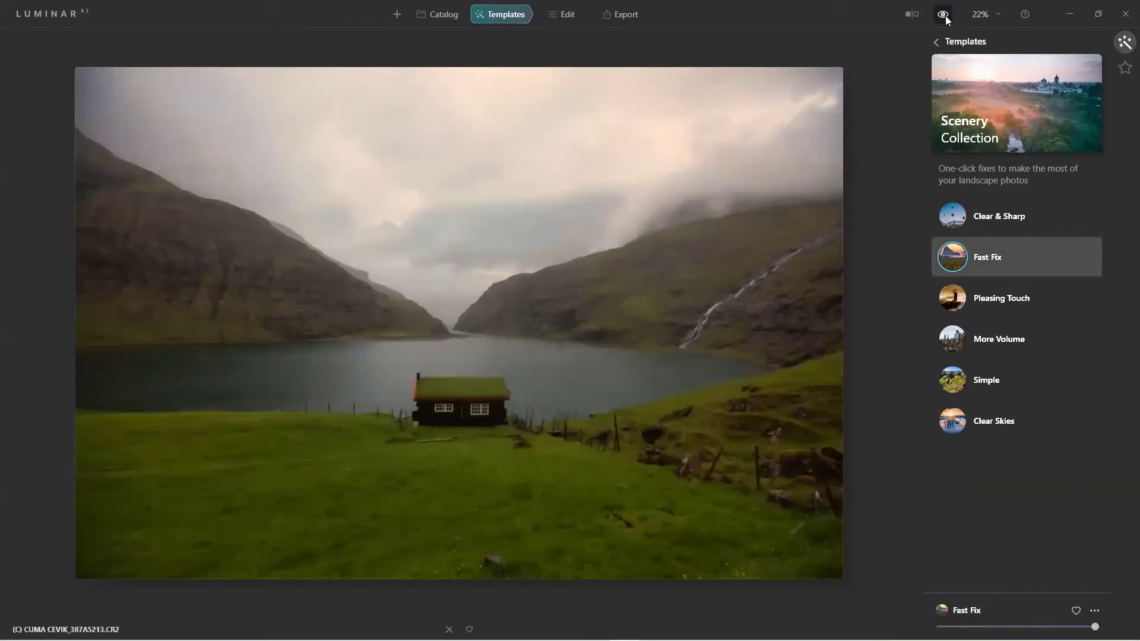
Step: Try the Simple, Pleasing Touch, Fast Fix, and Clear & Sharp templates on the cabin photo
{"action": "left_click", "coordinate": [950, 383]}
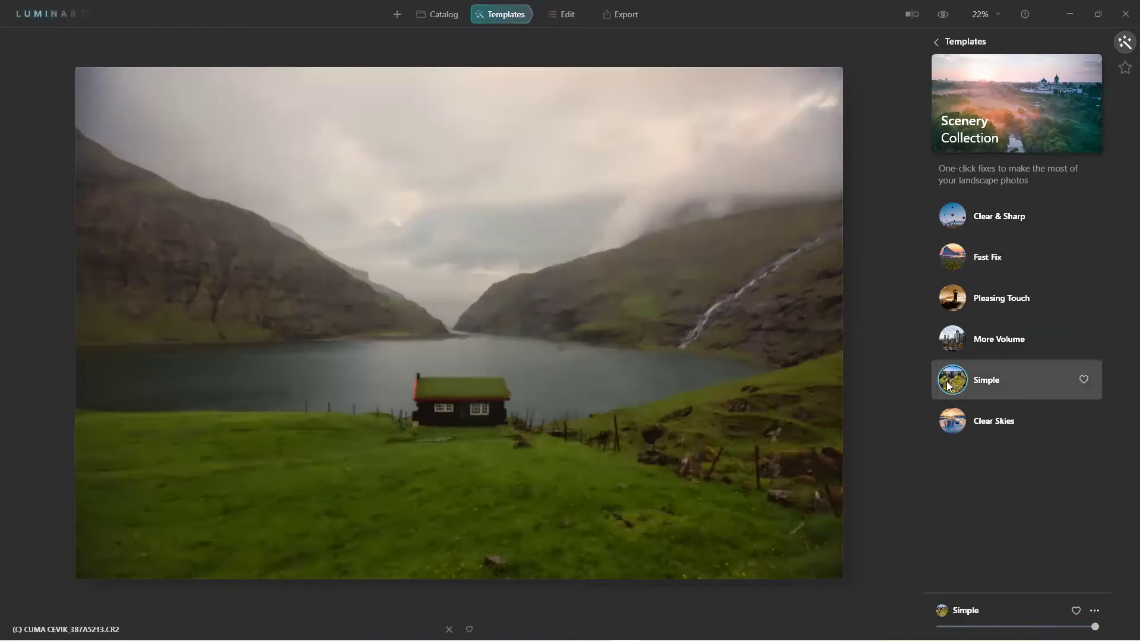
{"action": "left_click", "coordinate": [950, 295]}
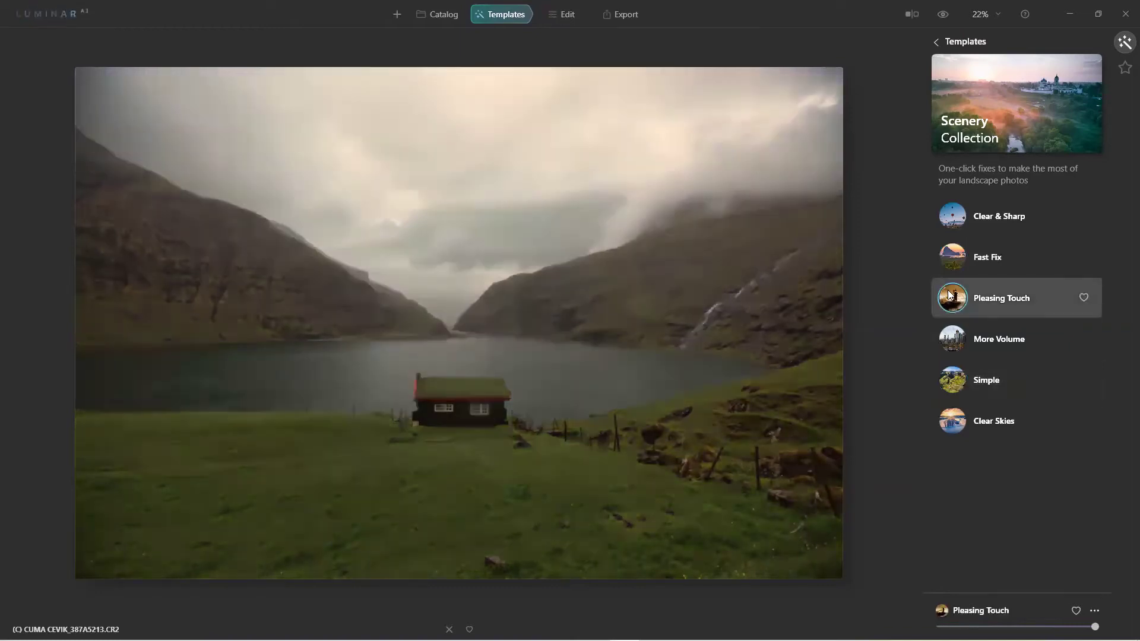
{"action": "left_click", "coordinate": [957, 257]}
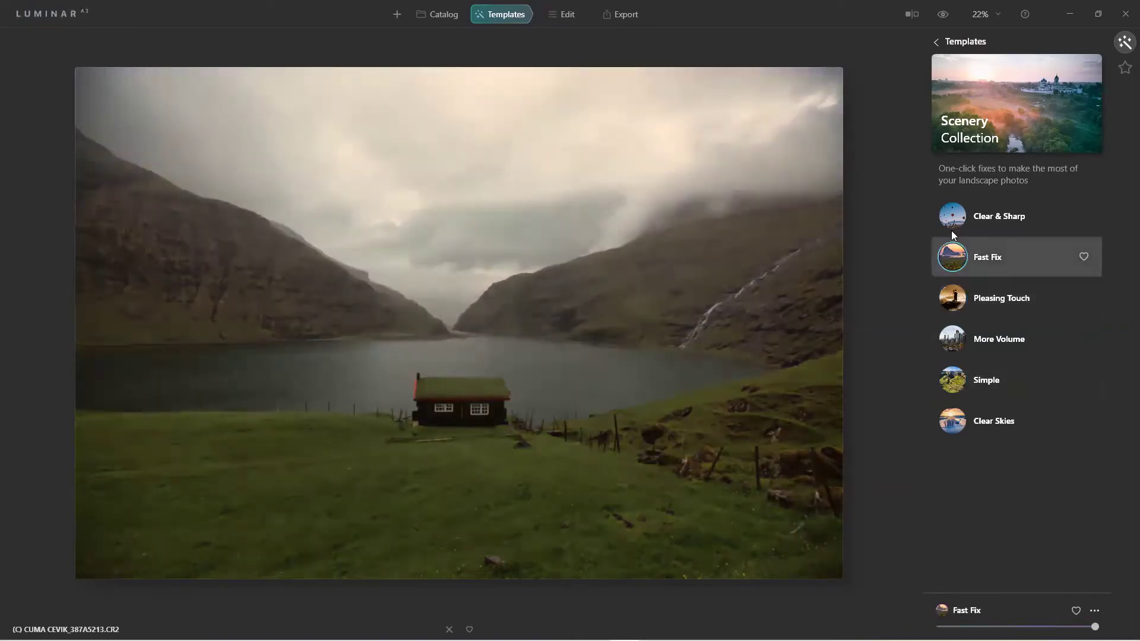
{"action": "left_click", "coordinate": [946, 211]}
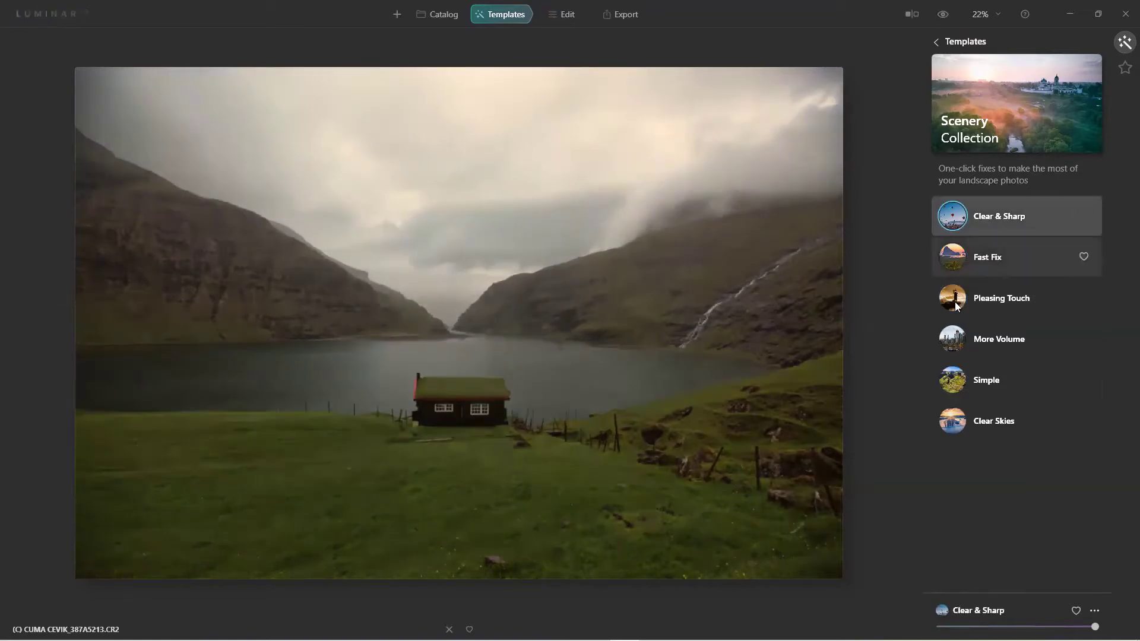
Step: Try the Clean Light, Sunset, and Forest Stream templates from the Easy Landscapes collection on the cabin photo
{"action": "left_click", "coordinate": [935, 42]}
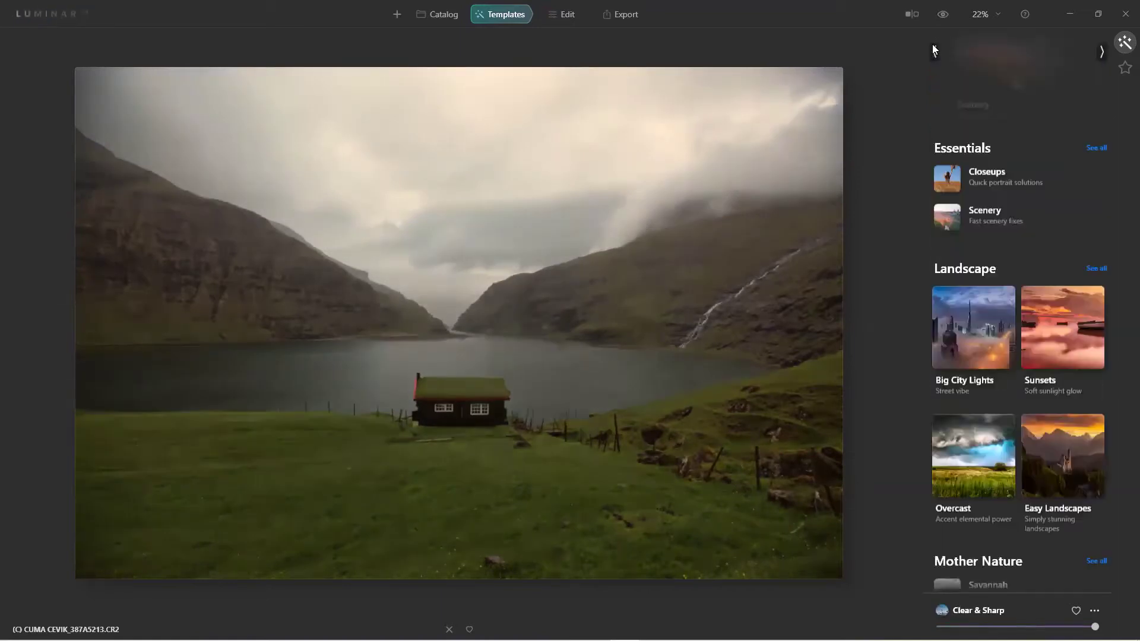
{"action": "left_click", "coordinate": [934, 52]}
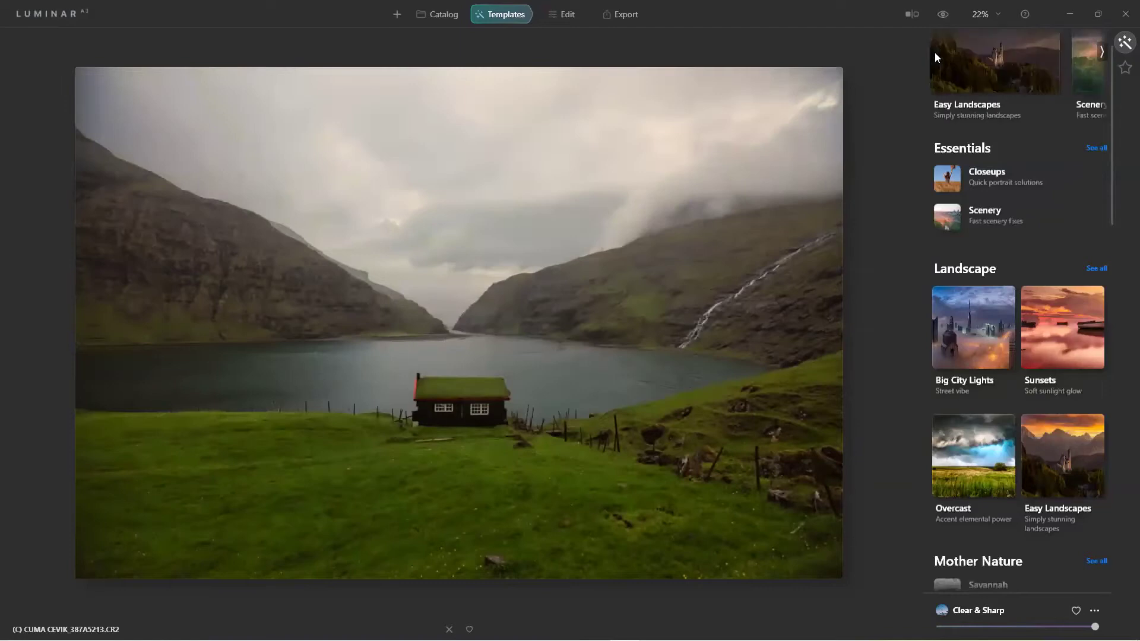
{"action": "left_click", "coordinate": [998, 77]}
{"action": "left_click", "coordinate": [953, 306]}
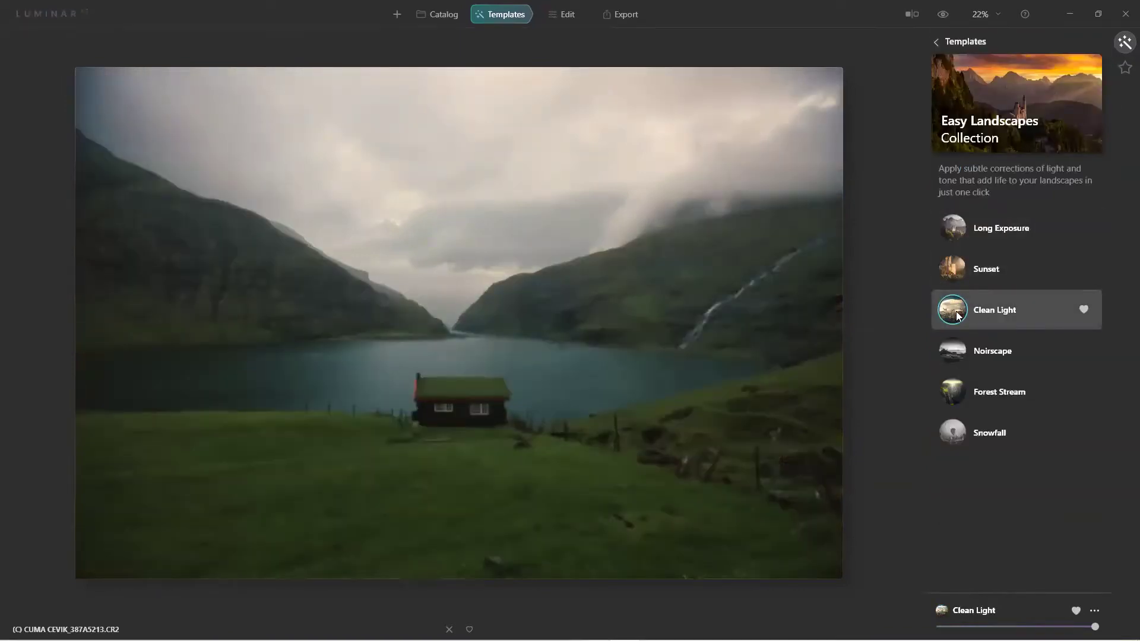
{"action": "left_click", "coordinate": [955, 265]}
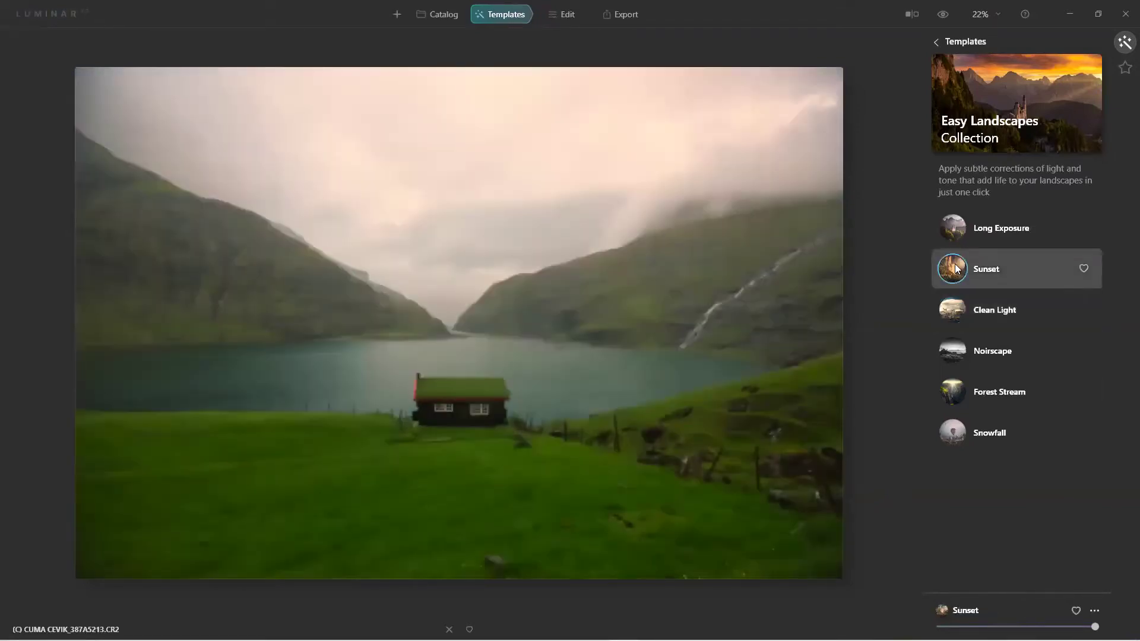
{"action": "left_click", "coordinate": [948, 395]}
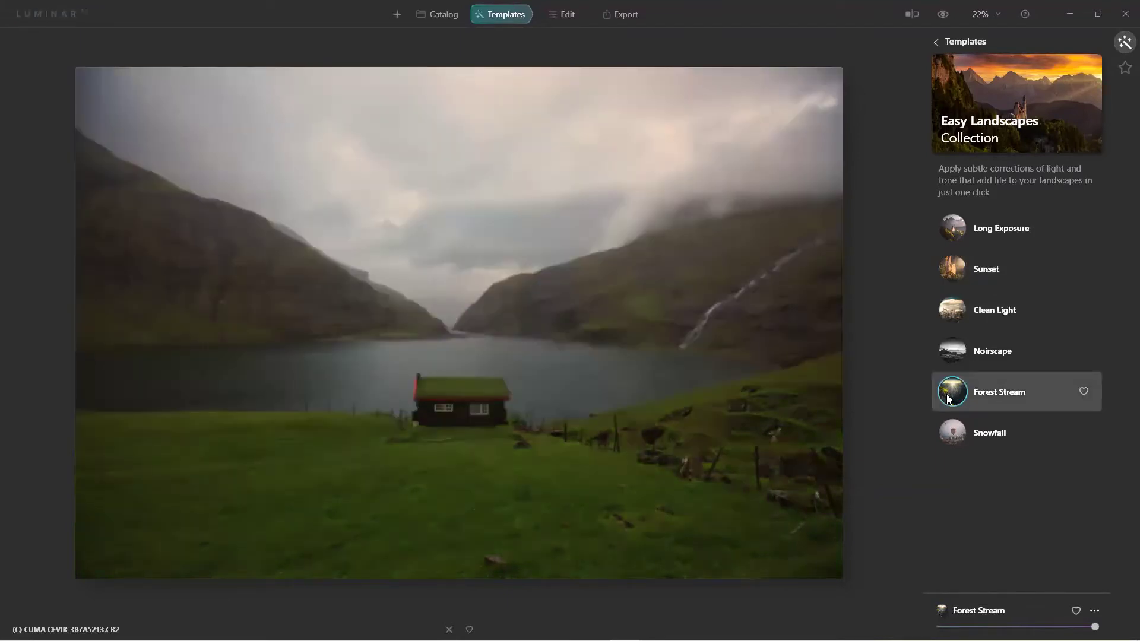
Step: Apply the Fast Fix template from the Scenery collection to the cabin photo and mark it as a favorite
{"action": "left_click", "coordinate": [936, 42]}
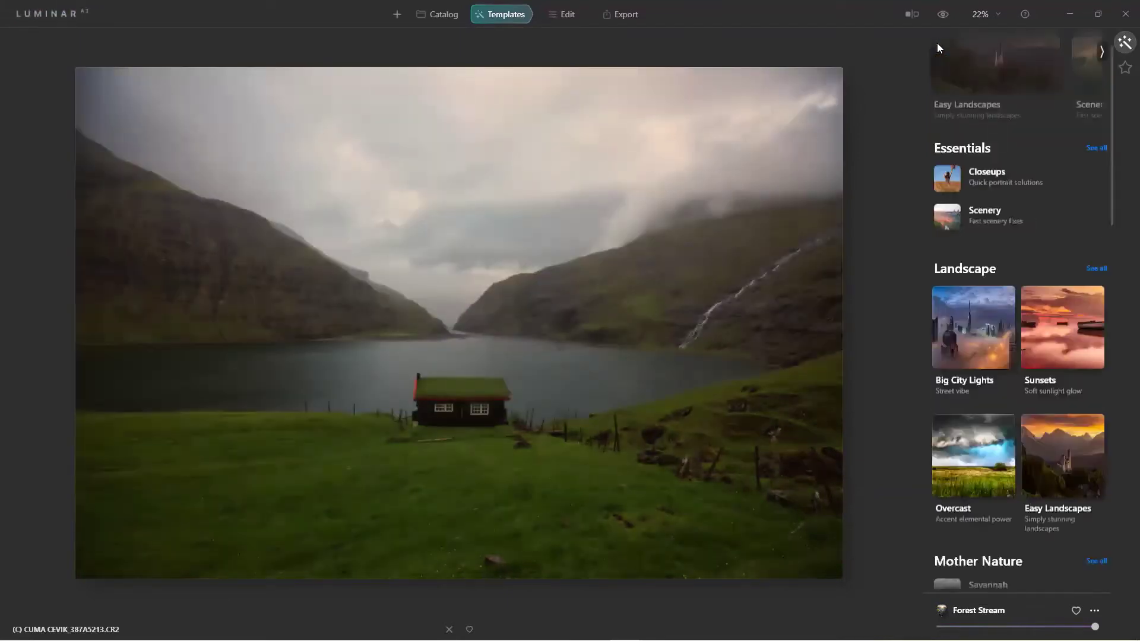
{"action": "left_click", "coordinate": [1078, 82]}
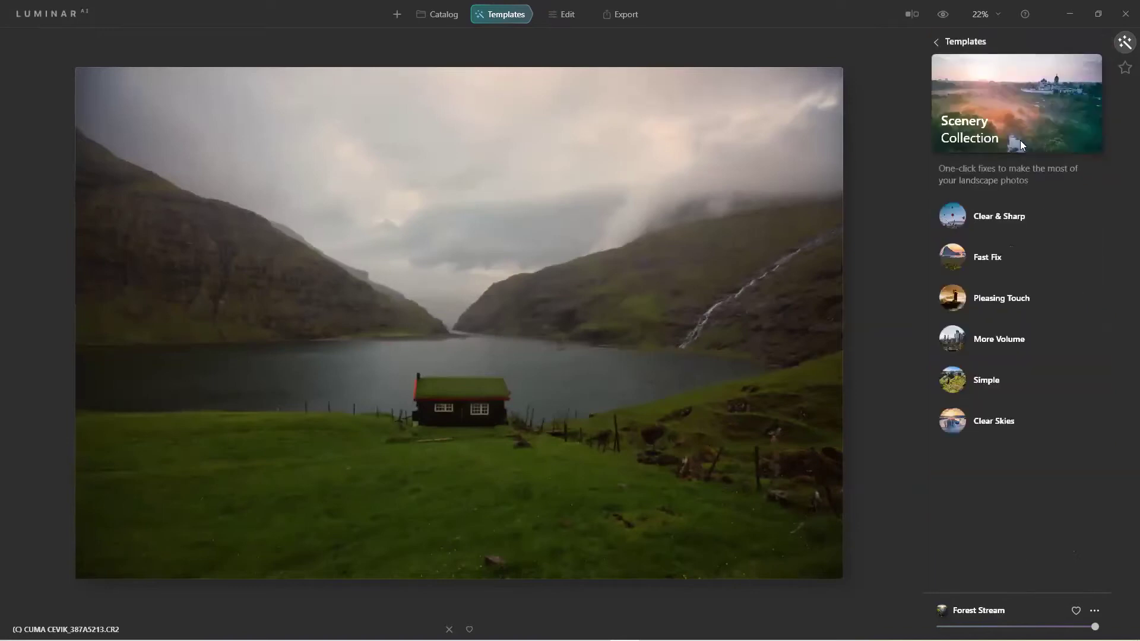
{"action": "left_click", "coordinate": [955, 261]}
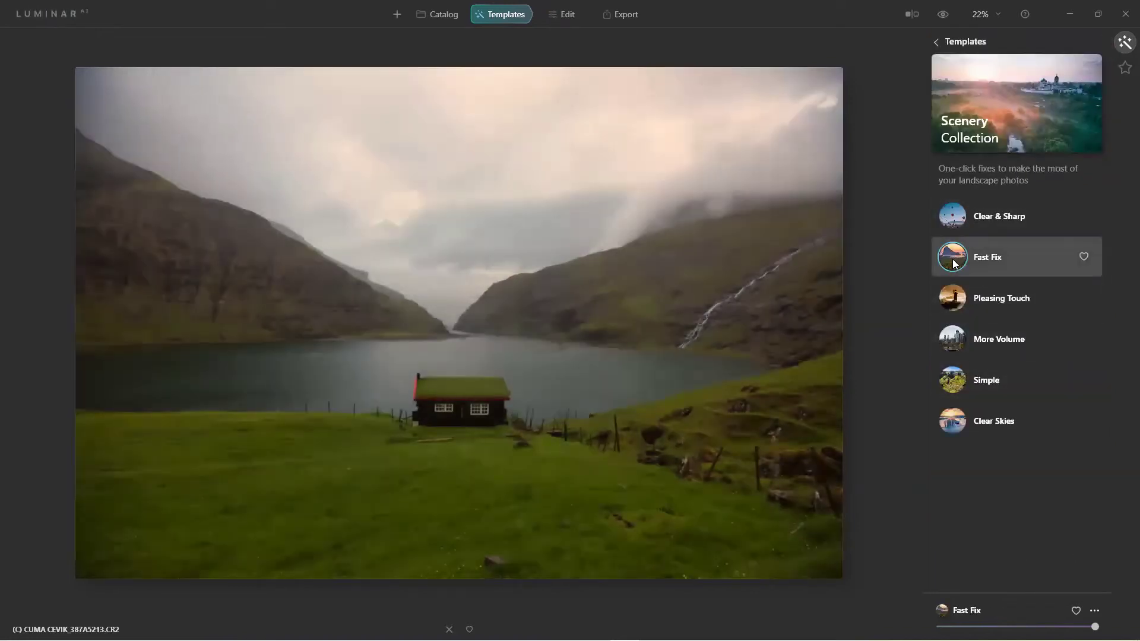
{"action": "left_click", "coordinate": [1084, 256]}
Step: Expand the Favorites in My Collection, try Clean Light on the cabin photo, and reapply Fast Fix
{"action": "left_click", "coordinate": [1125, 67]}
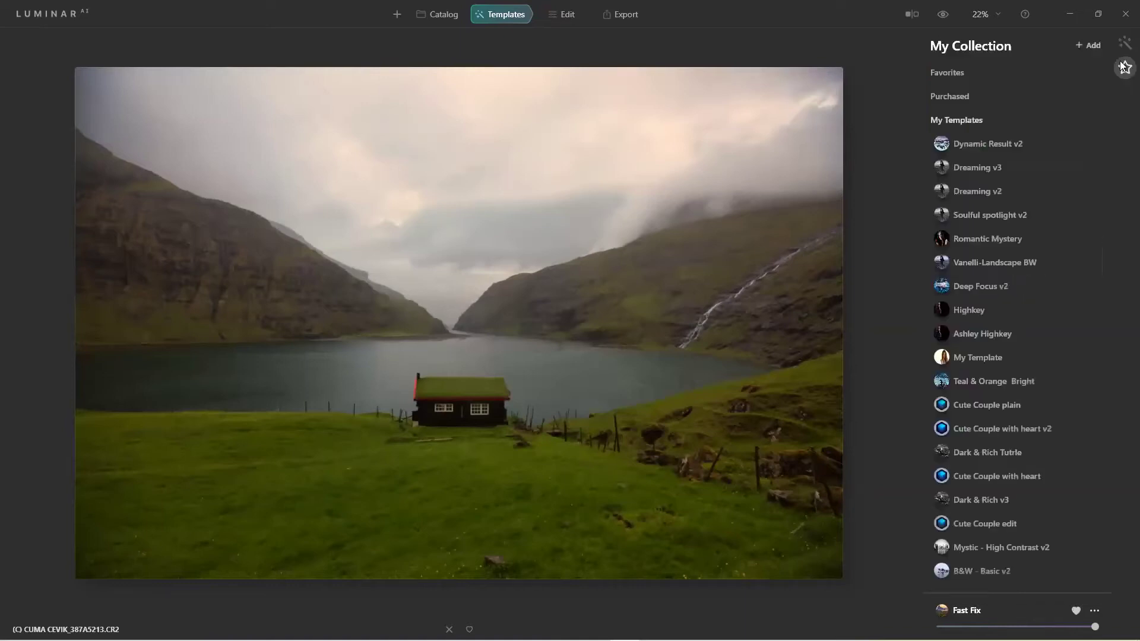
{"action": "left_click", "coordinate": [950, 72]}
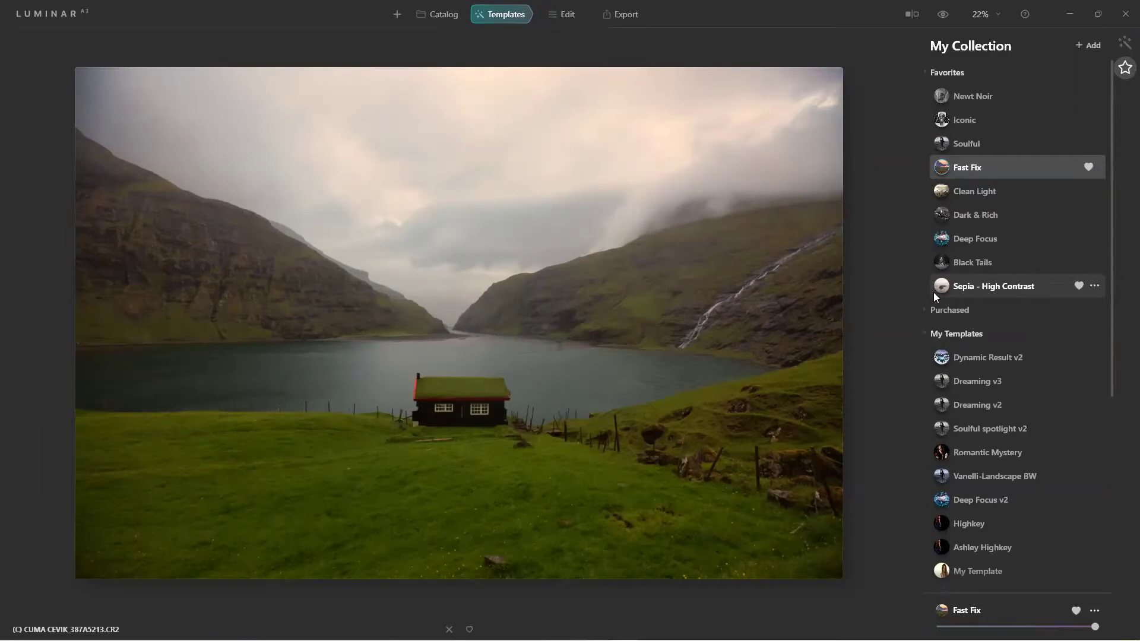
{"action": "left_click", "coordinate": [972, 197]}
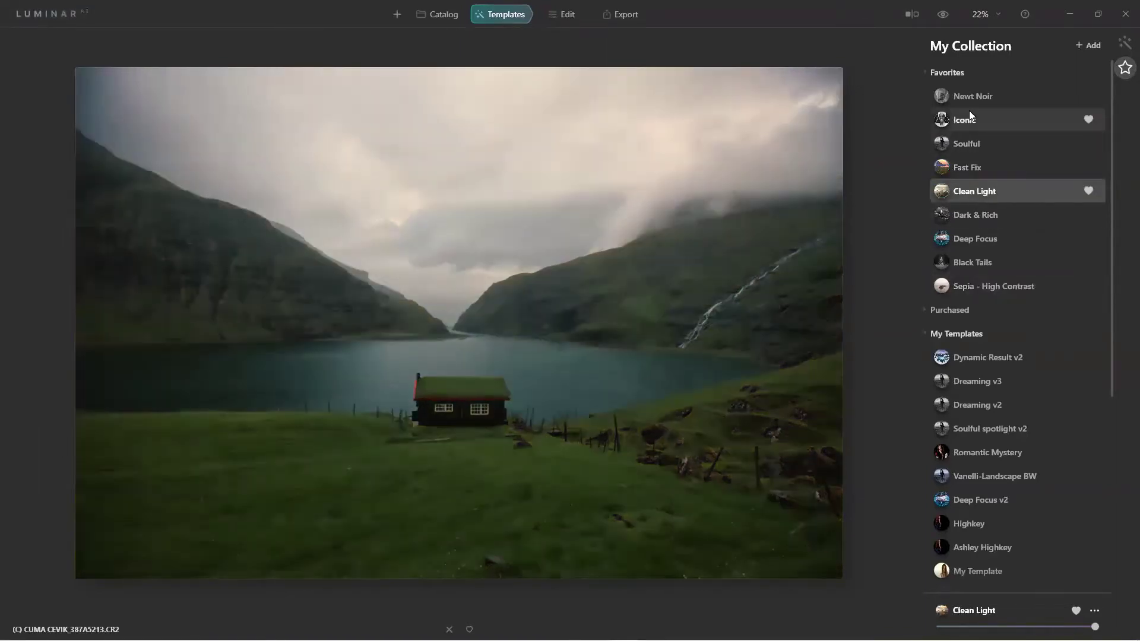
{"action": "left_click", "coordinate": [976, 167]}
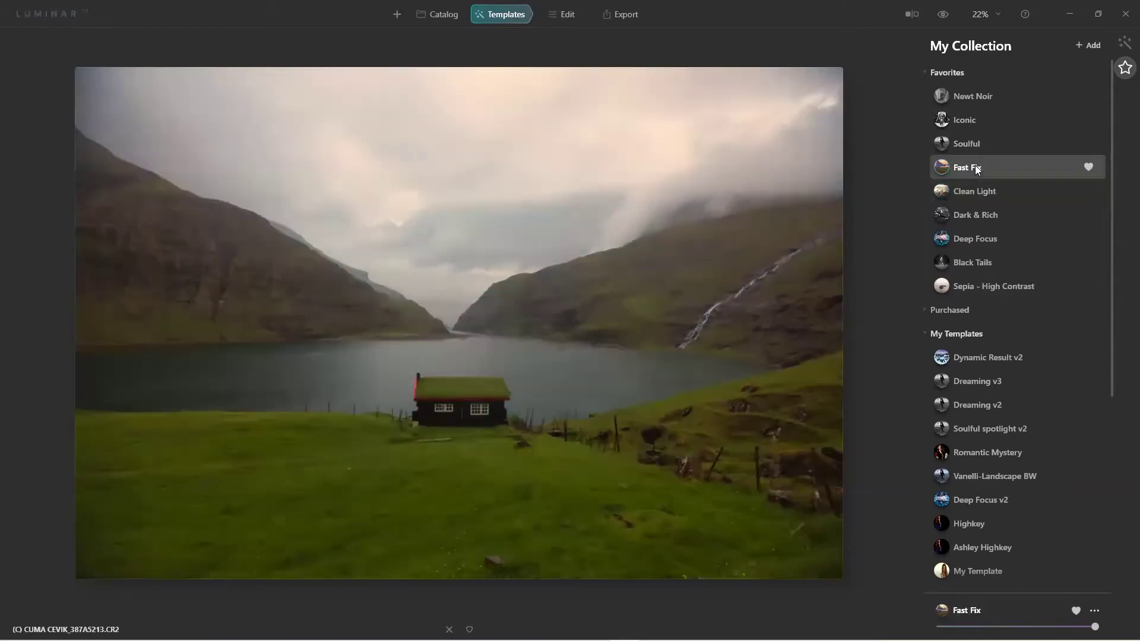
Step: Raise the cabin photo's Enhance AI Accent to 100 and return to the catalog
{"action": "left_click", "coordinate": [567, 14]}
{"action": "scroll", "coordinate": [1030, 168], "scroll_direction": "up", "scroll_amount": 5}
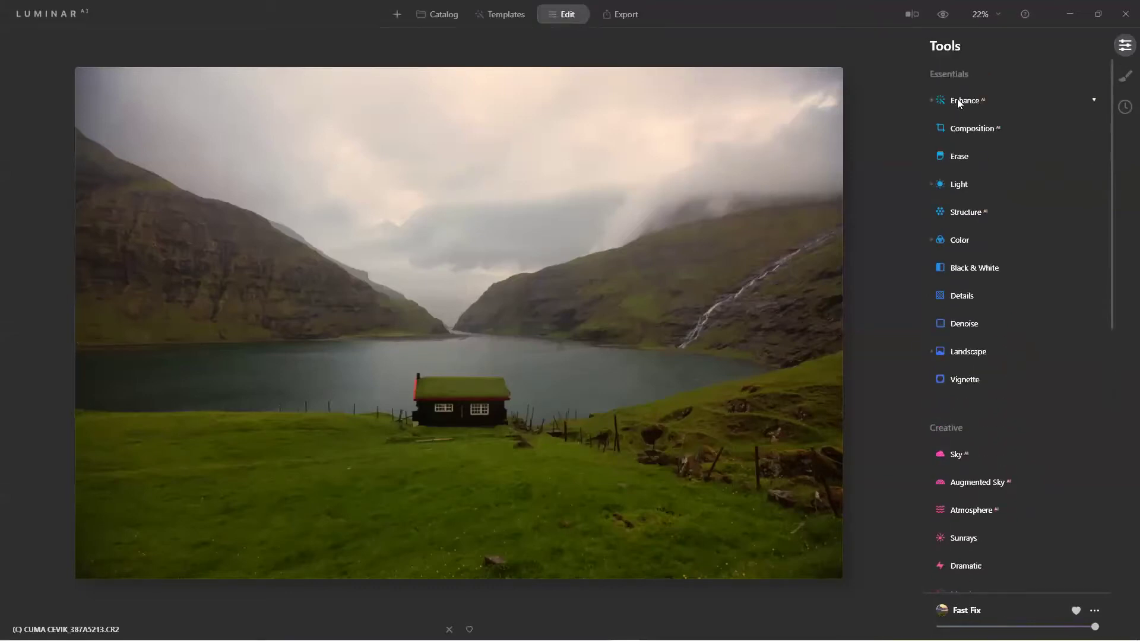
{"action": "left_click", "coordinate": [957, 100]}
{"action": "left_click_drag", "start_coordinate": [1018, 143], "coordinate": [1121, 155]}
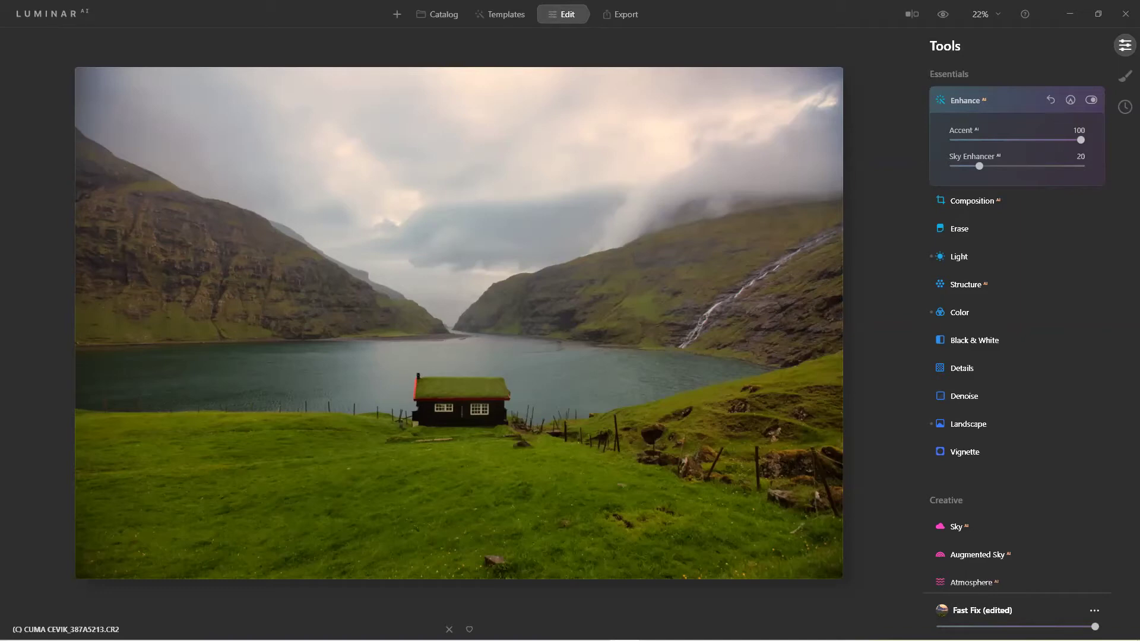
{"action": "left_click", "coordinate": [426, 16]}
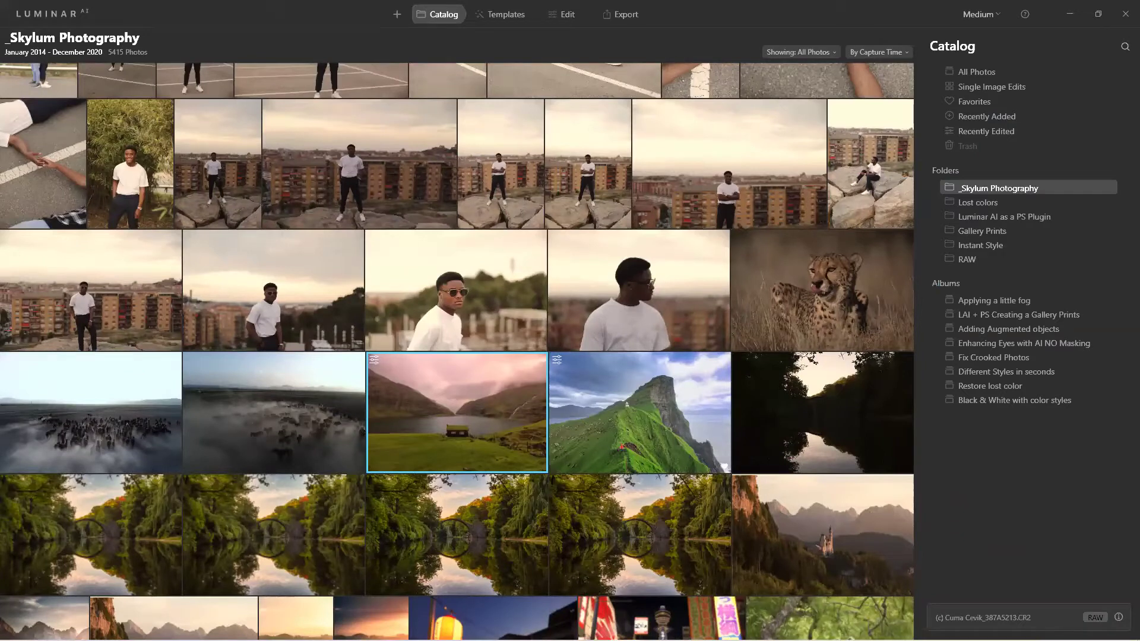
Step: Show the cabin photo's camera and exposure details, open the photo, and inspect it closer before returning to the full view
{"action": "left_click", "coordinate": [1119, 617]}
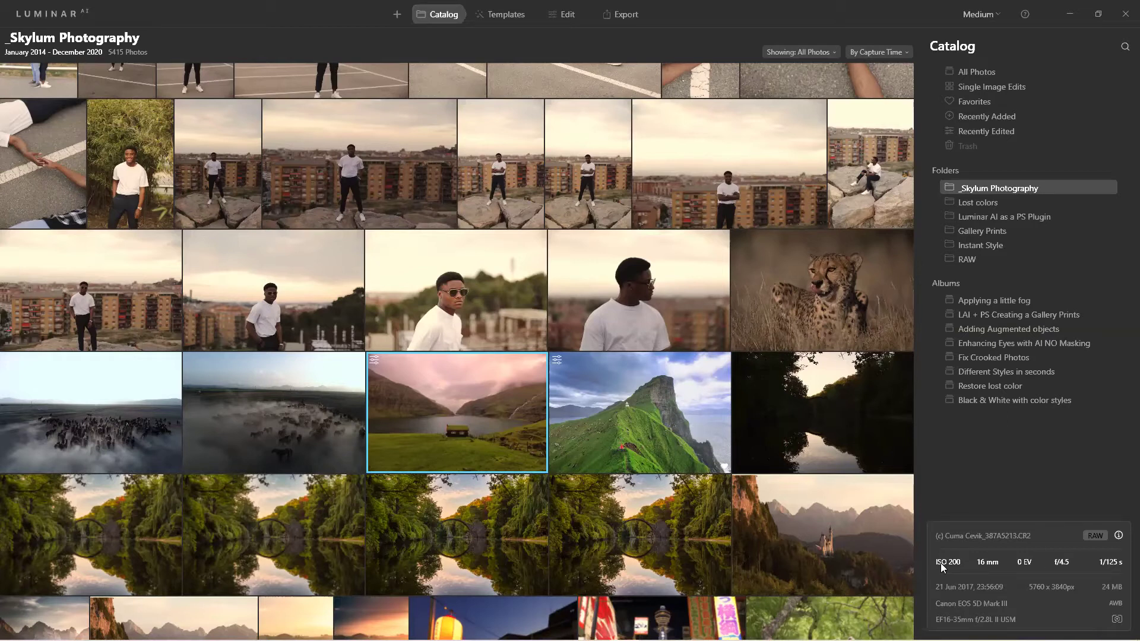
{"action": "double_click", "coordinate": [460, 386]}
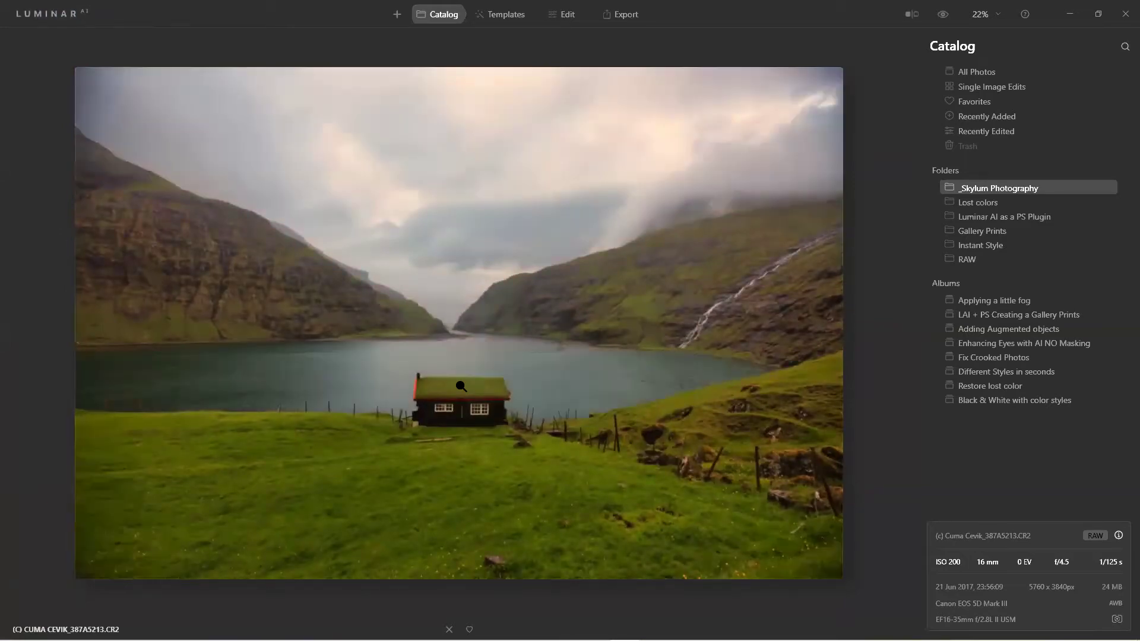
{"action": "left_click", "coordinate": [461, 387]}
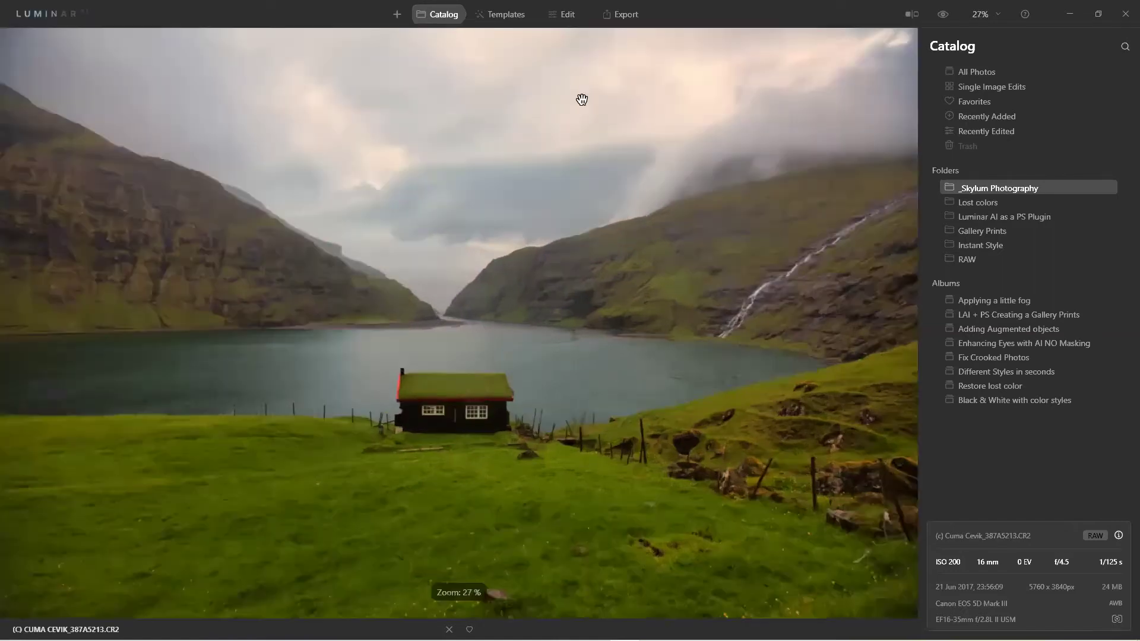
{"action": "left_click", "coordinate": [577, 163]}
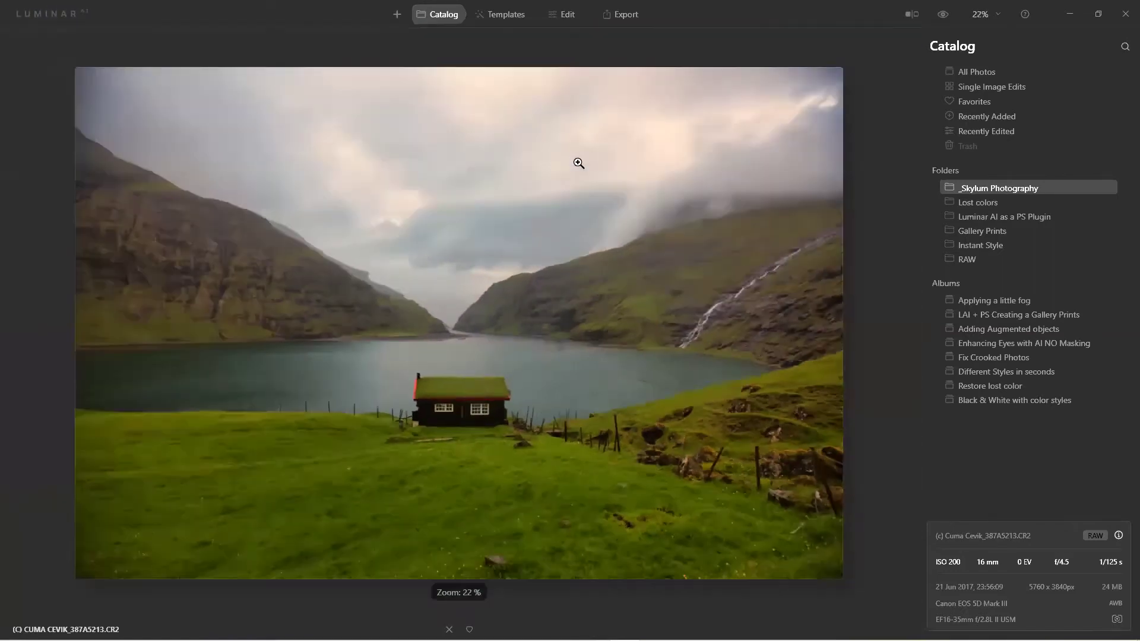
Step: Switch the cabin photo to editing and set Enhance AI's Sky Enhancer to 32
{"action": "left_click", "coordinate": [565, 17]}
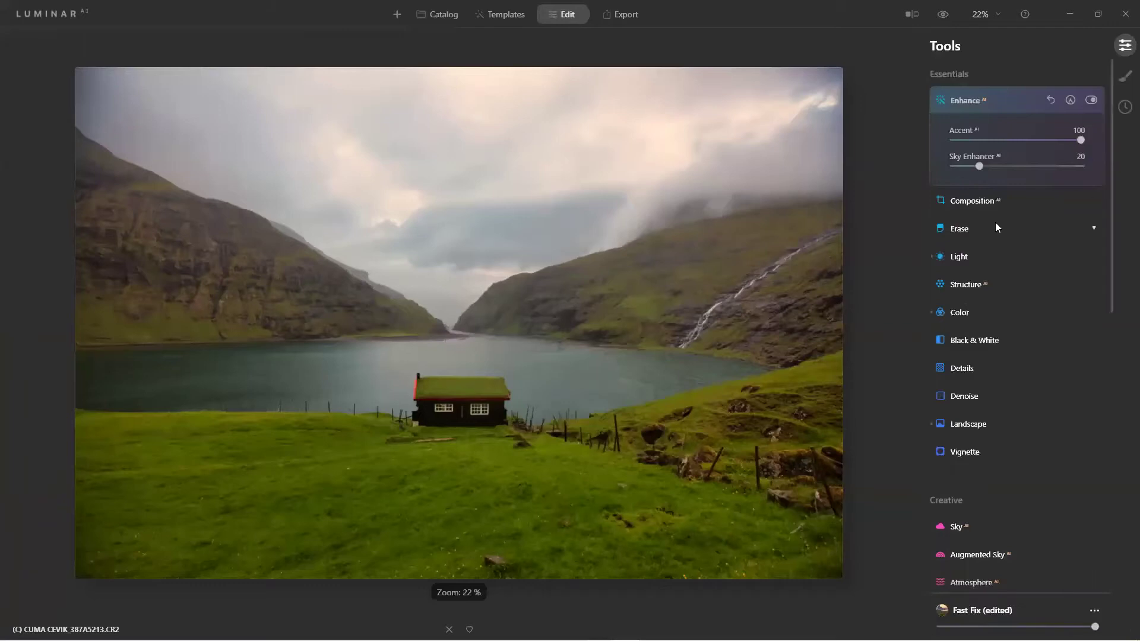
{"action": "mouse_move", "coordinate": [980, 168]}
{"action": "left_mouse_down"}
{"action": "mouse_move", "coordinate": [1085, 168]}
{"action": "mouse_move", "coordinate": [907, 165]}
{"action": "mouse_move", "coordinate": [1083, 171]}
{"action": "mouse_move", "coordinate": [997, 180]}
{"action": "left_mouse_up"}
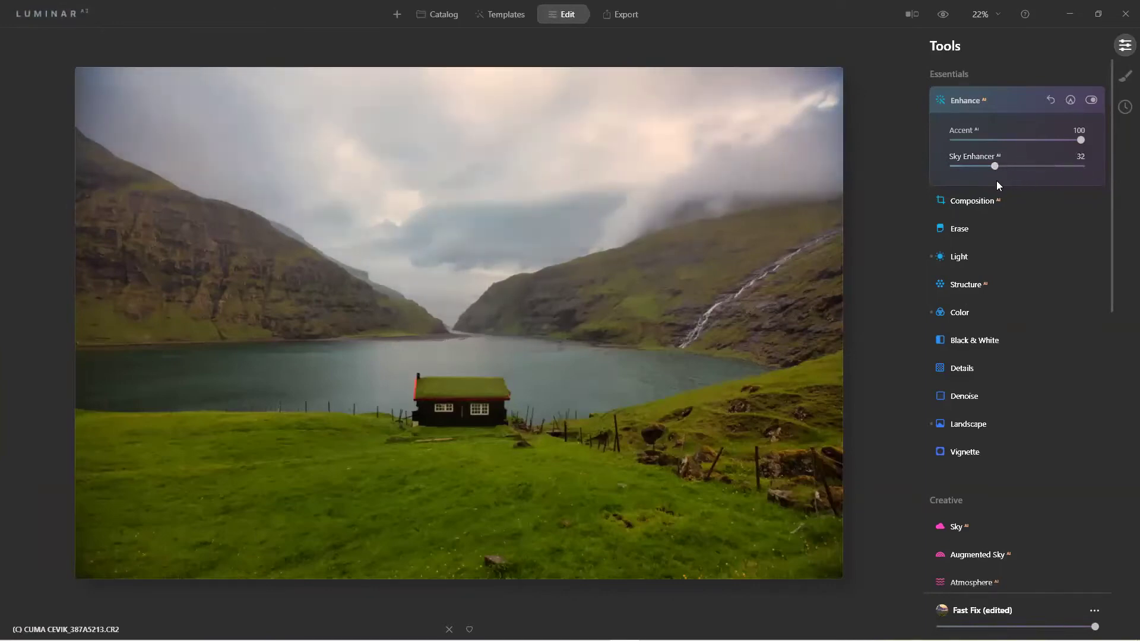
Step: Try the Blue Sky 5 and Blue Sky 4 replacement skies in Sky AI on the cabin photo
{"action": "scroll", "coordinate": [974, 536], "scroll_direction": "down", "scroll_amount": 1}
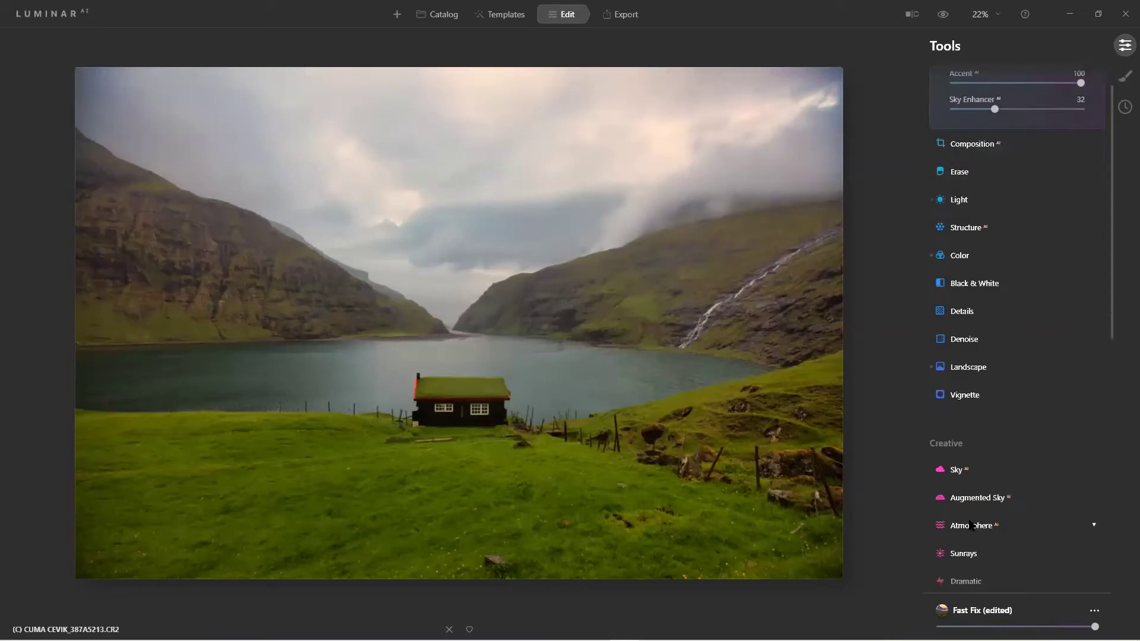
{"action": "left_click", "coordinate": [956, 470]}
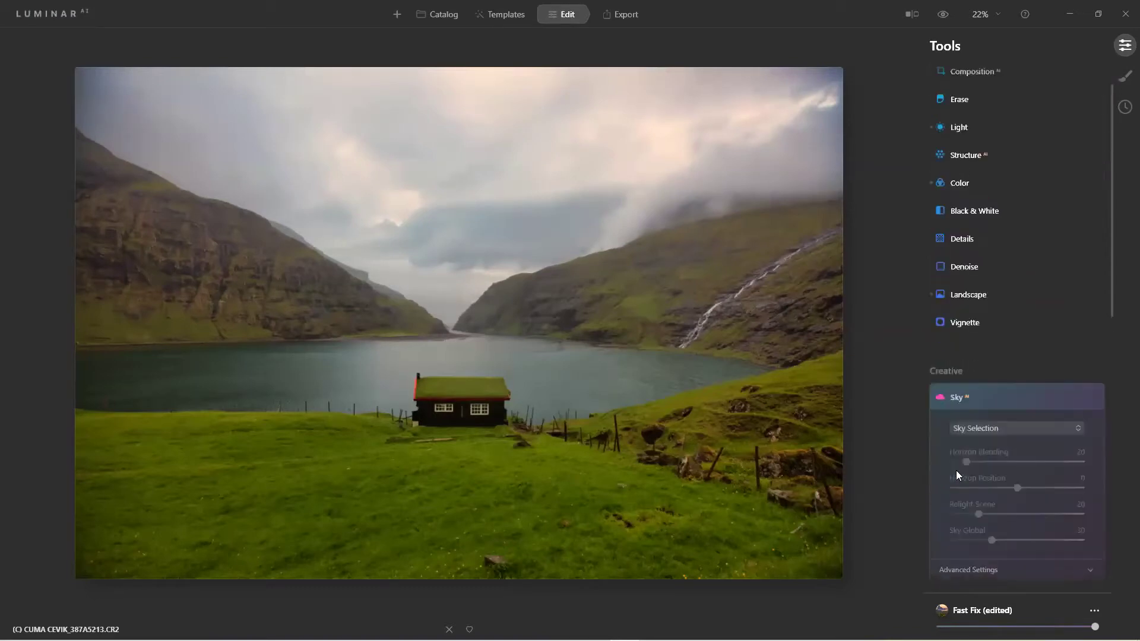
{"action": "left_click", "coordinate": [1012, 427]}
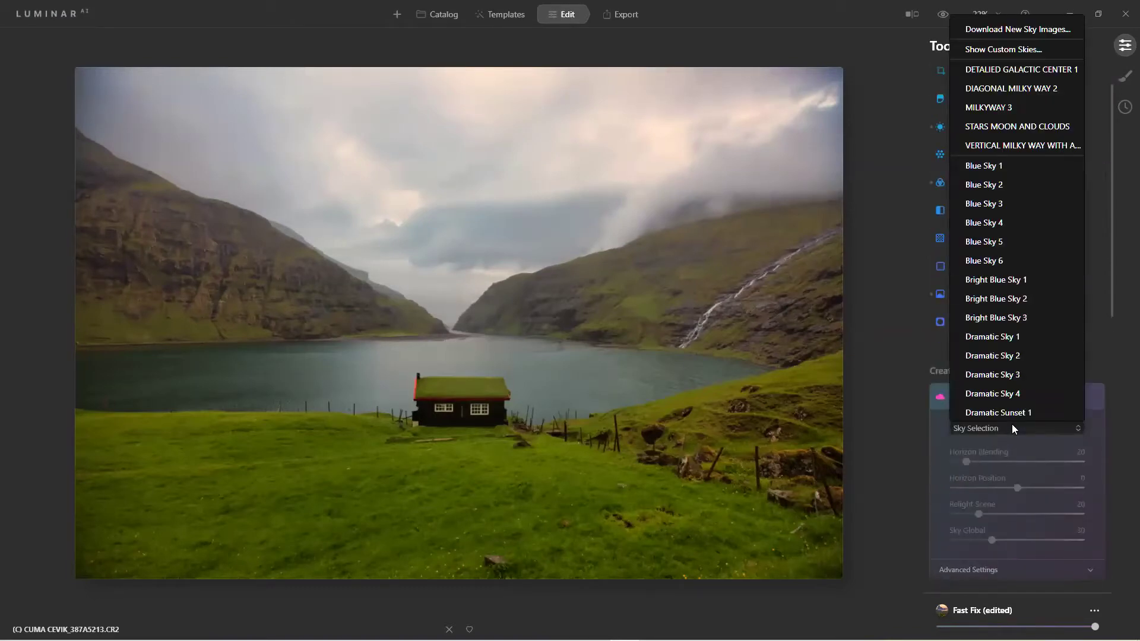
{"action": "left_click", "coordinate": [985, 242]}
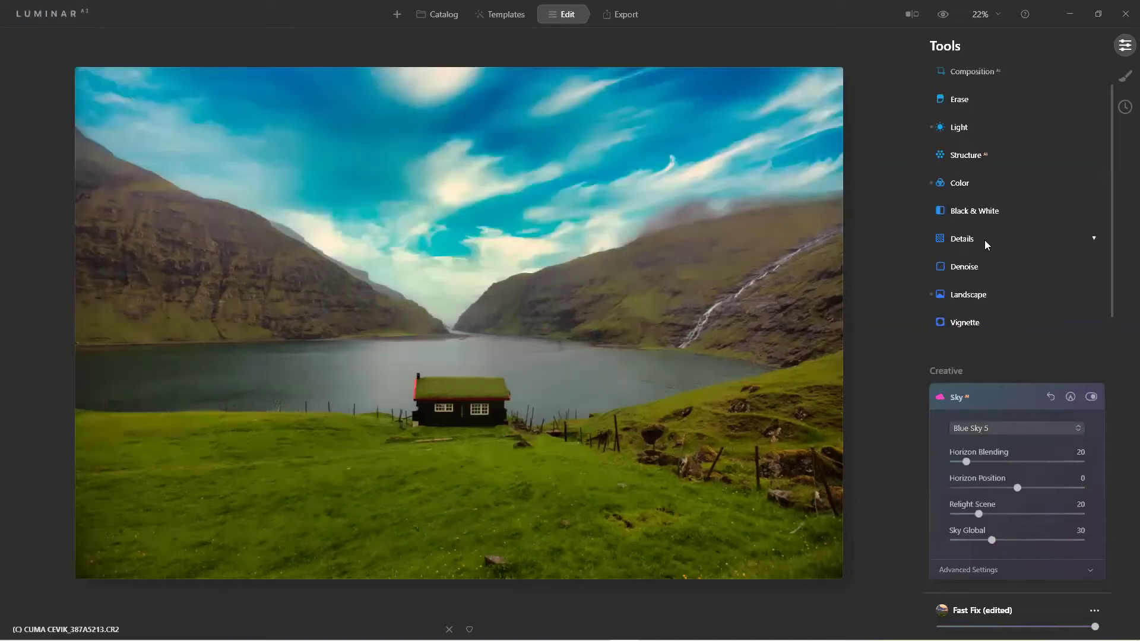
{"action": "left_click", "coordinate": [1006, 429]}
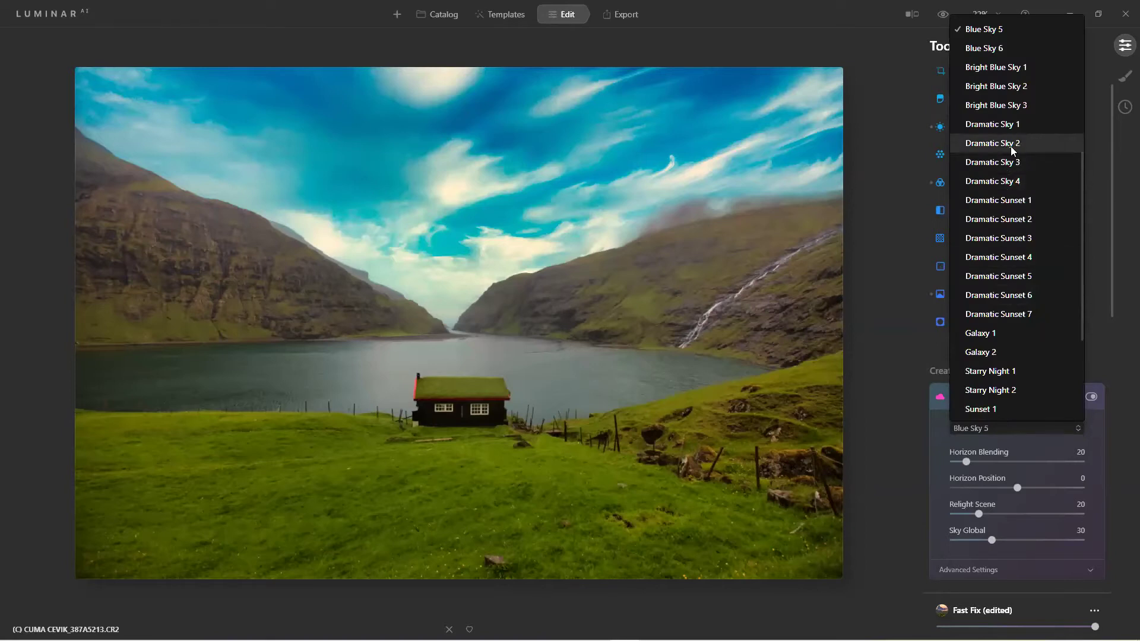
{"action": "scroll", "coordinate": [1013, 150], "scroll_direction": "up", "scroll_amount": 3}
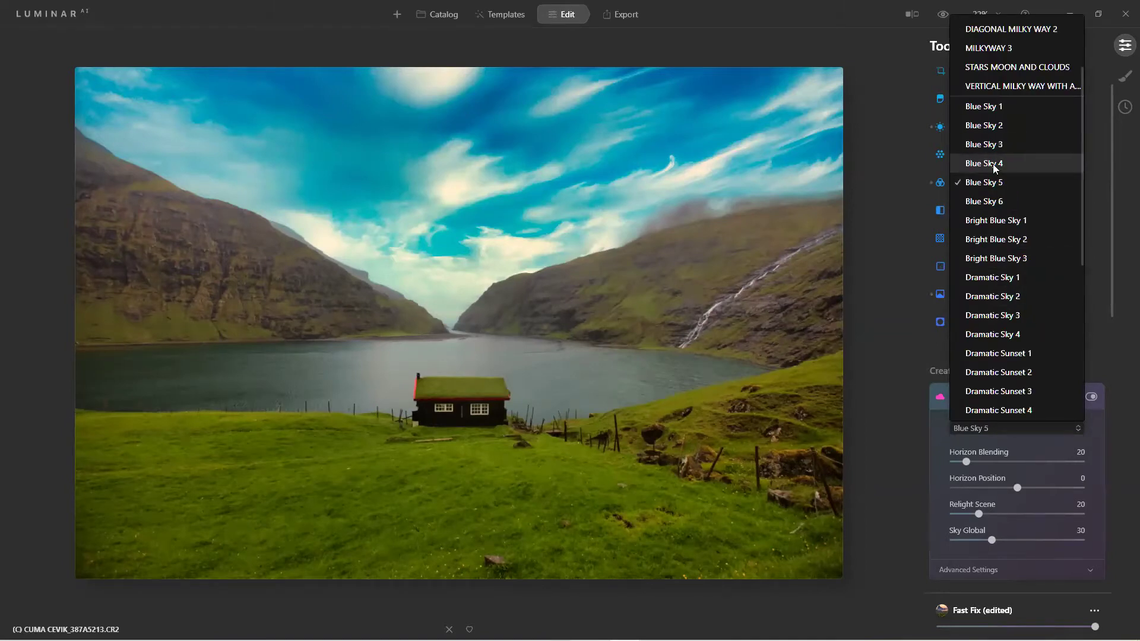
{"action": "left_click", "coordinate": [993, 164]}
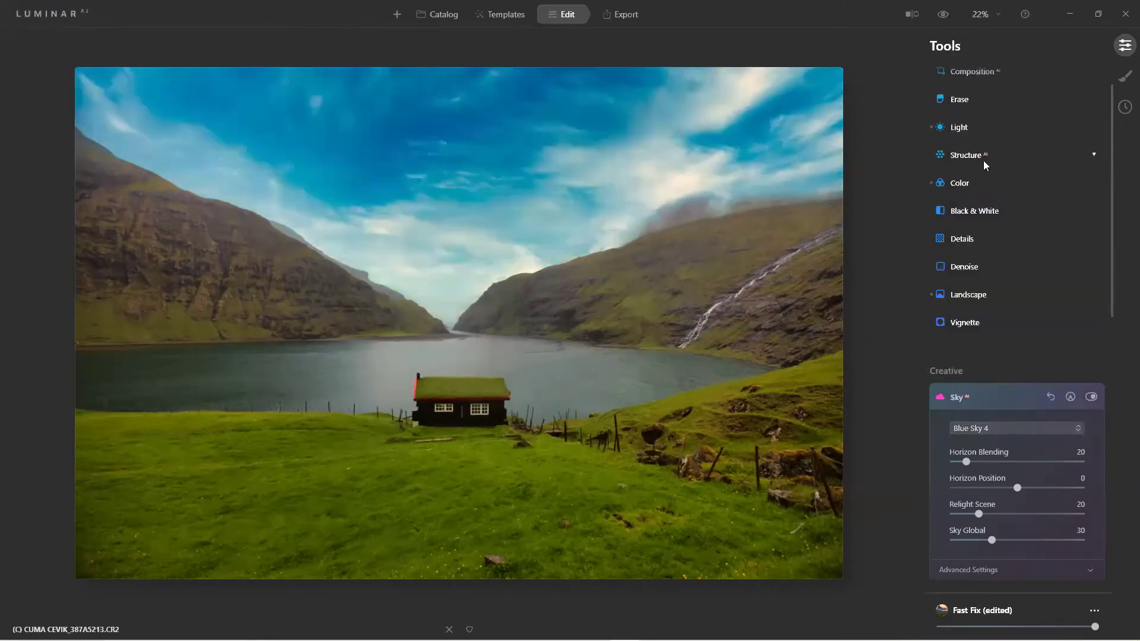
Step: Try the Starry Night 2, Dramatic Sunset 2, and Sunset 2 replacement skies on the cabin photo
{"action": "left_click", "coordinate": [1017, 427]}
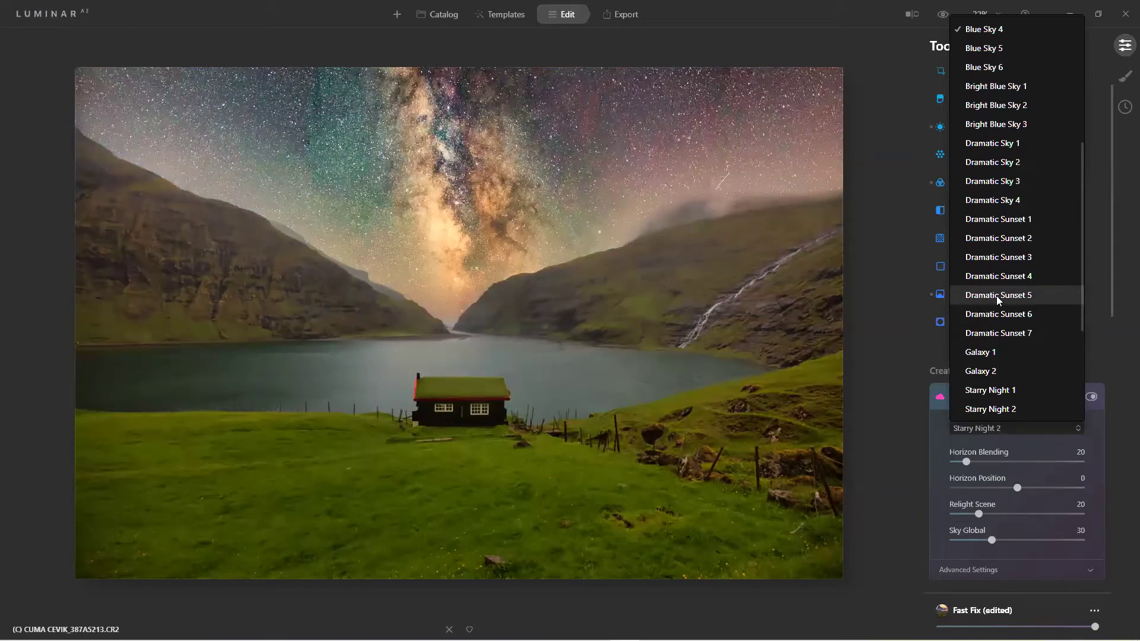
{"action": "left_click", "coordinate": [999, 239]}
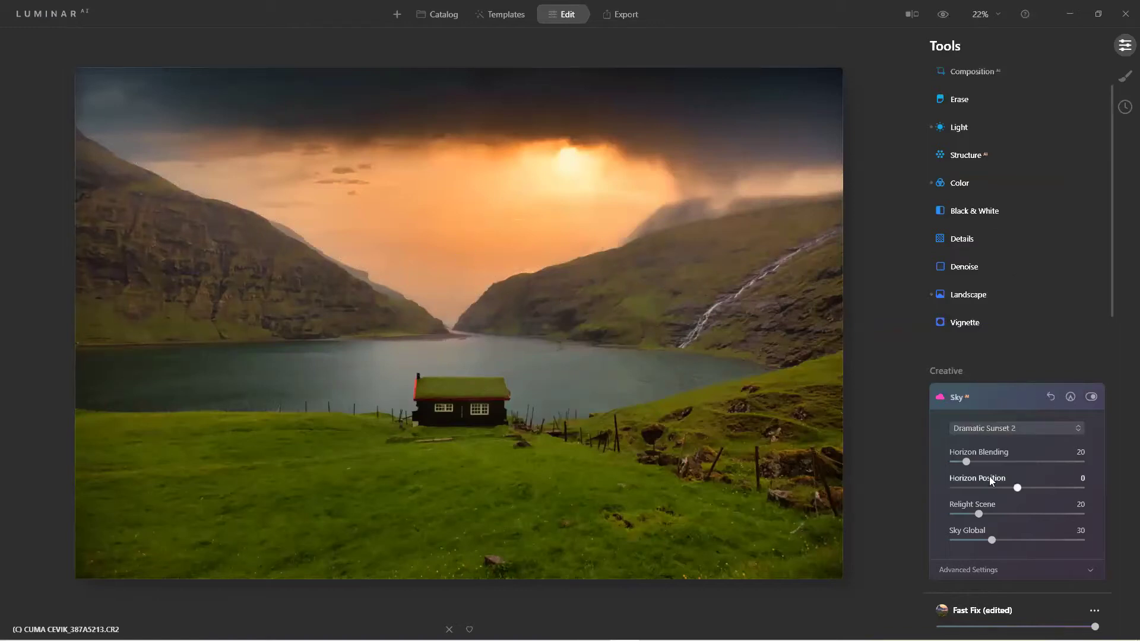
{"action": "left_click", "coordinate": [992, 426]}
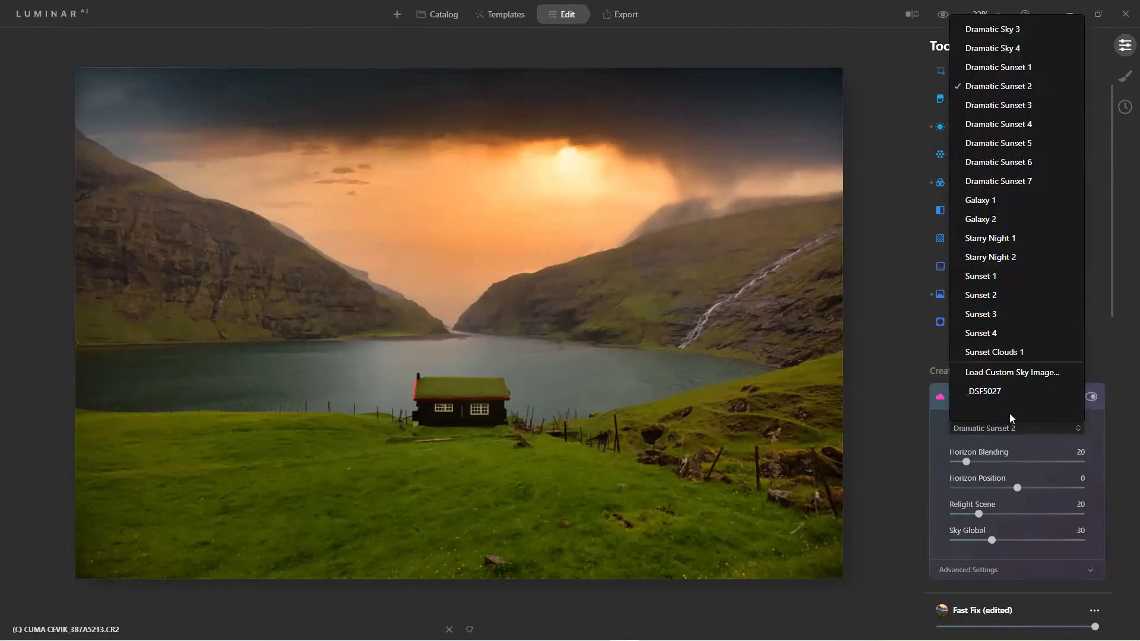
{"action": "left_click", "coordinate": [996, 295]}
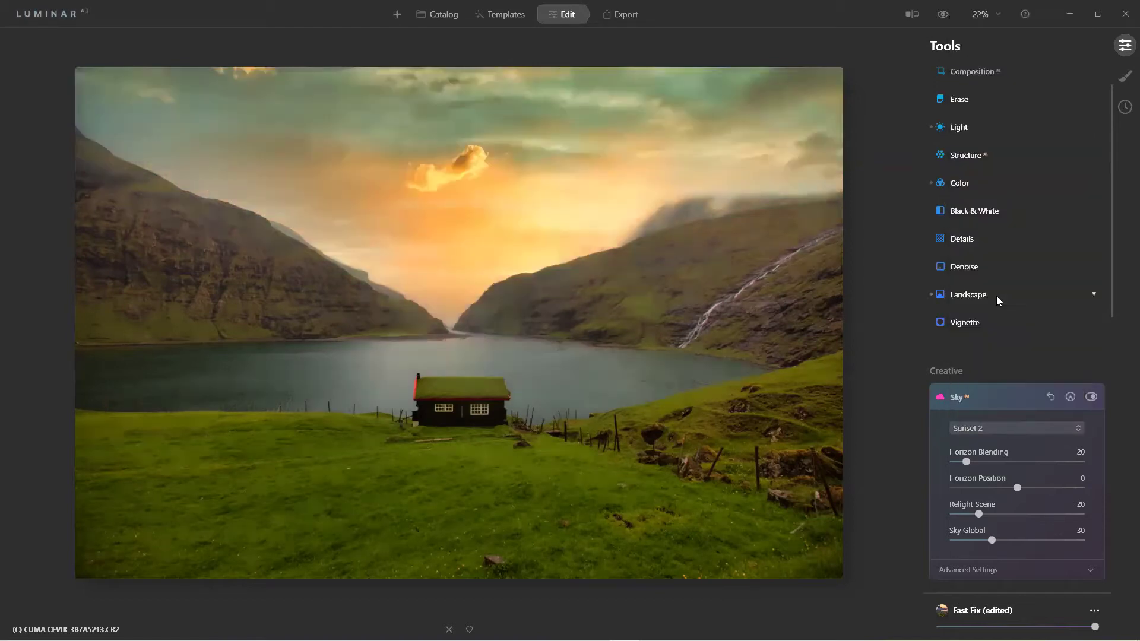
Step: Replace the cabin photo's sky with Dramatic Sky 1 and collapse the Sky AI tool
{"action": "left_click", "coordinate": [984, 430]}
{"action": "scroll", "coordinate": [1000, 361], "scroll_direction": "up", "scroll_amount": 6}
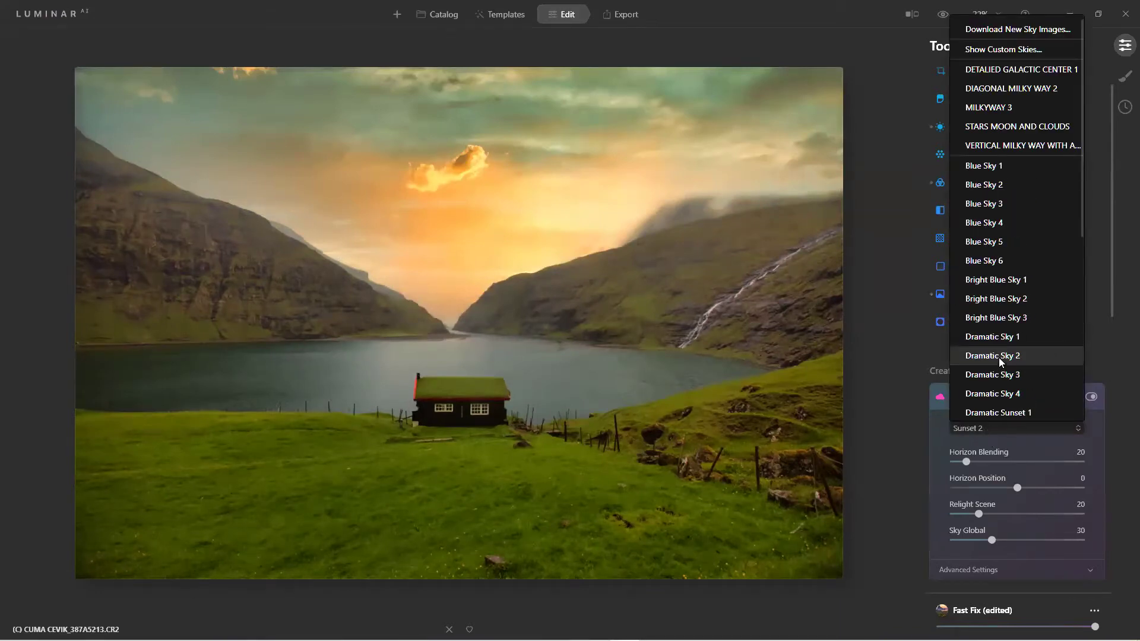
{"action": "scroll", "coordinate": [1001, 361], "scroll_direction": "down", "scroll_amount": 1}
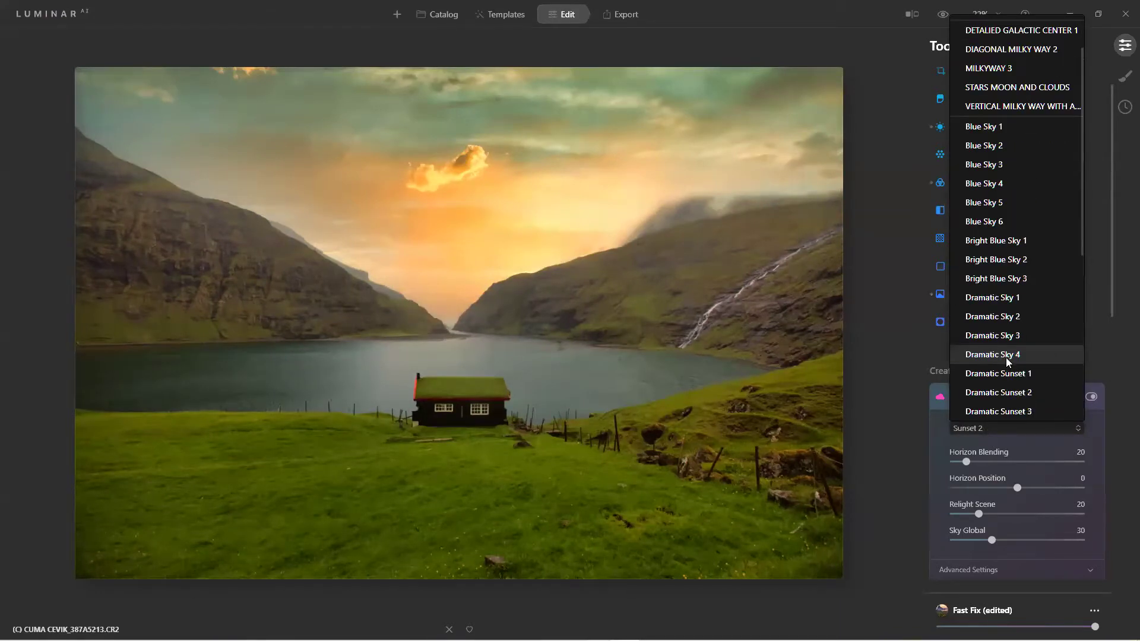
{"action": "left_click", "coordinate": [993, 301]}
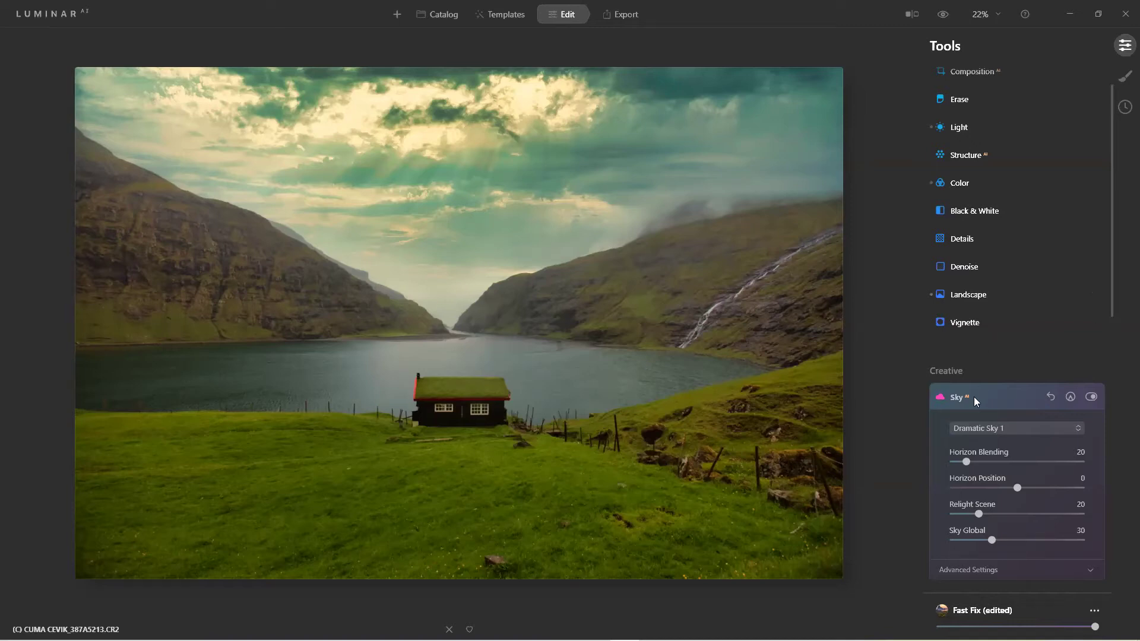
{"action": "left_click", "coordinate": [956, 398]}
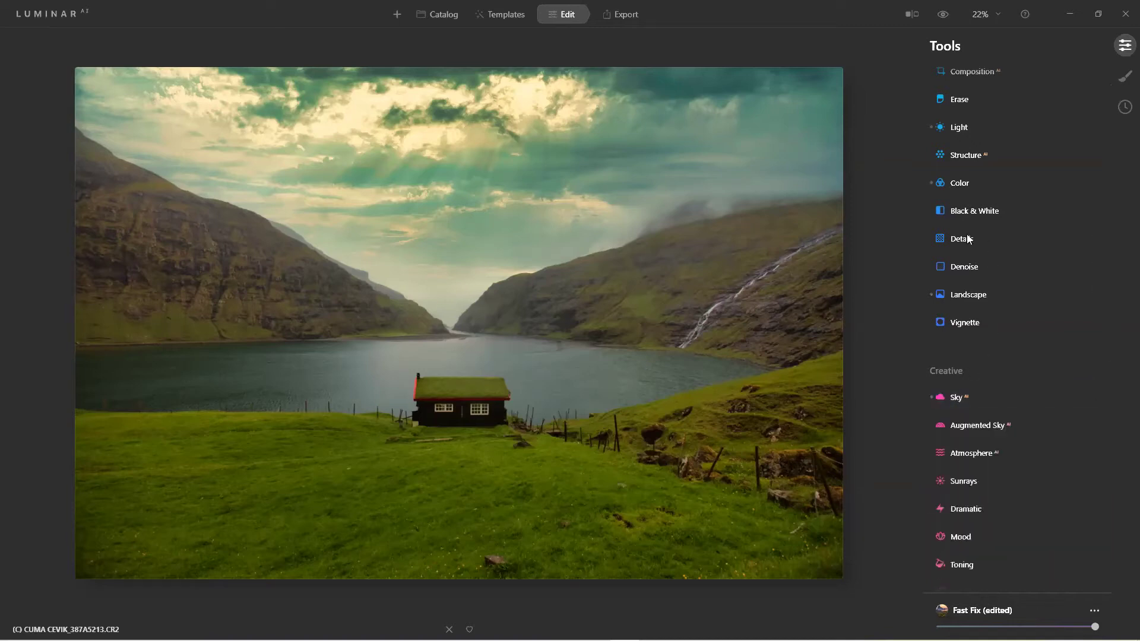
Step: Expand the Light tool and examine the camera profiles available for the cabin photo
{"action": "scroll", "coordinate": [966, 249], "scroll_direction": "up", "scroll_amount": 2}
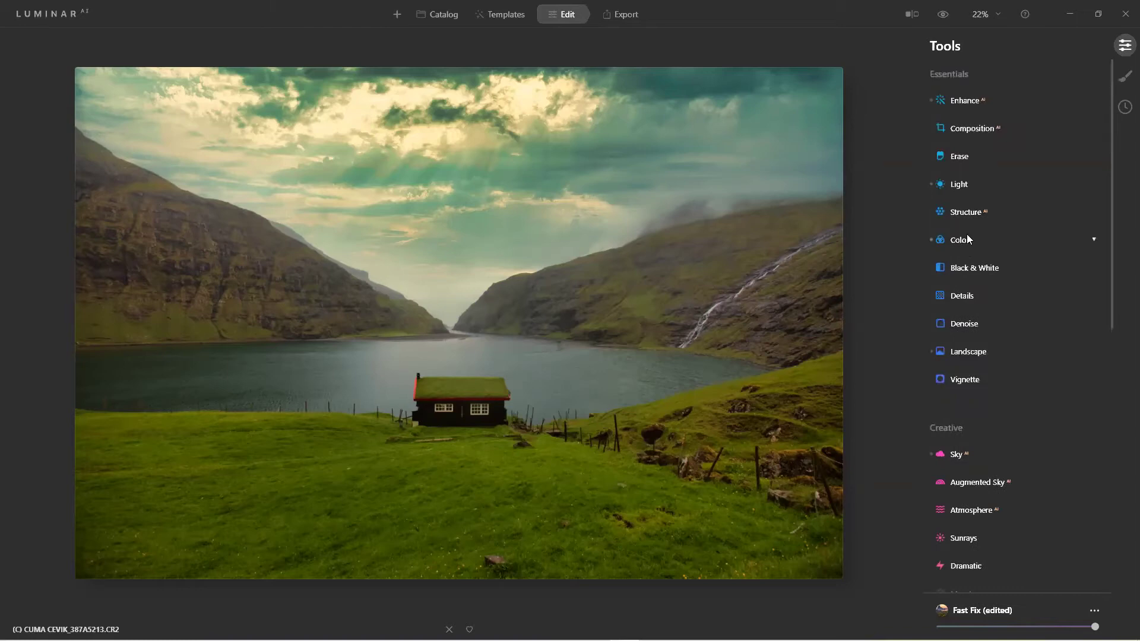
{"action": "left_click", "coordinate": [963, 185]}
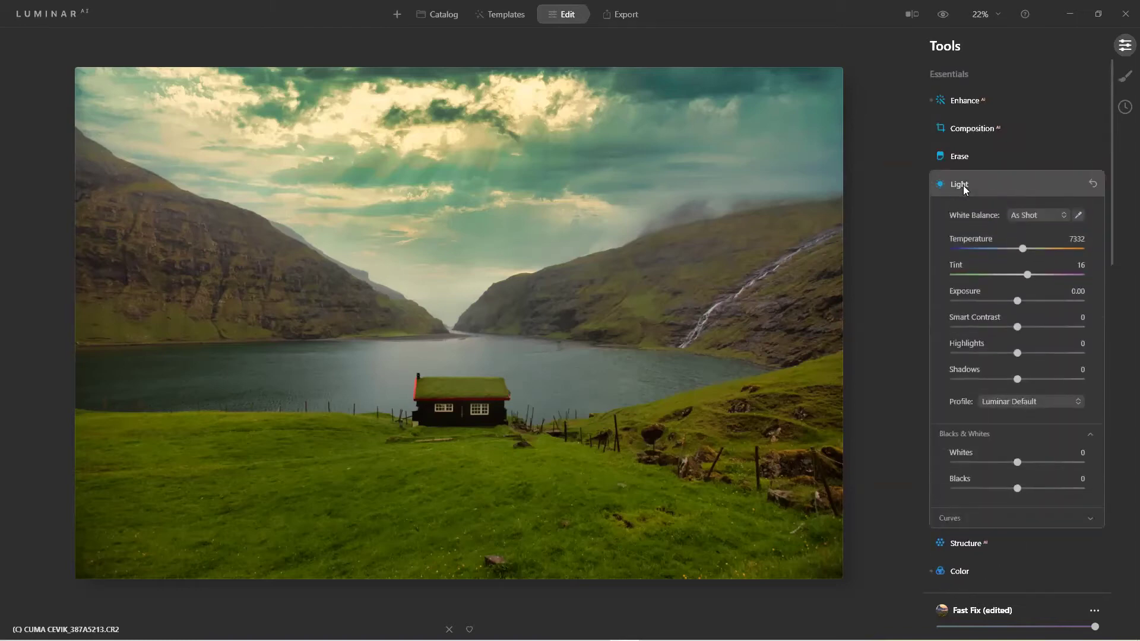
{"action": "left_click", "coordinate": [1032, 404]}
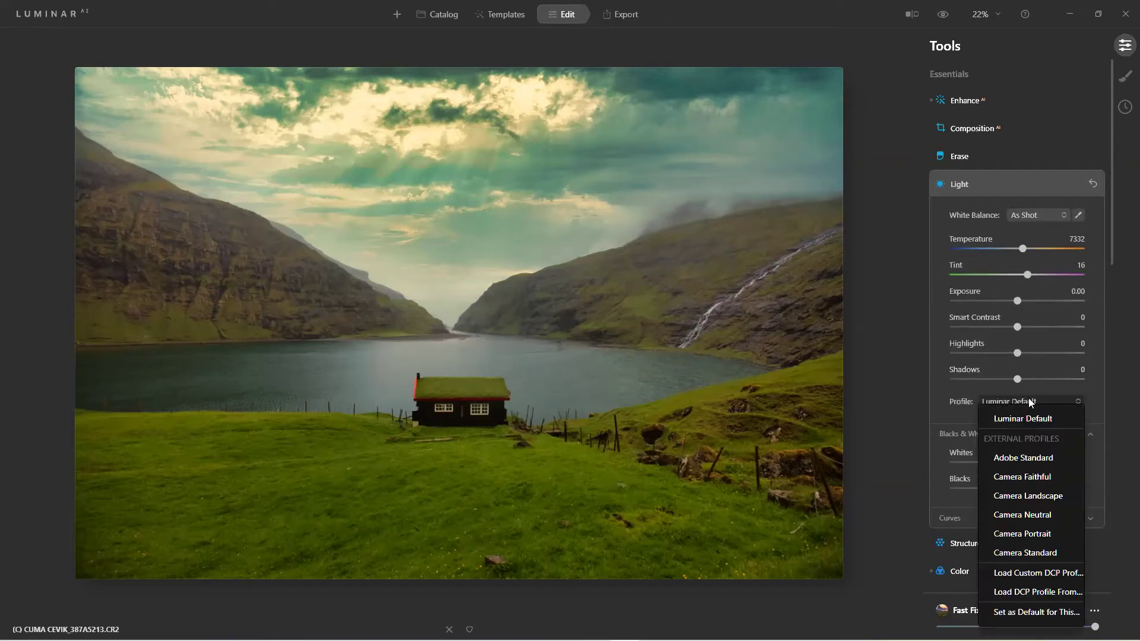
{"action": "left_click", "coordinate": [1029, 401]}
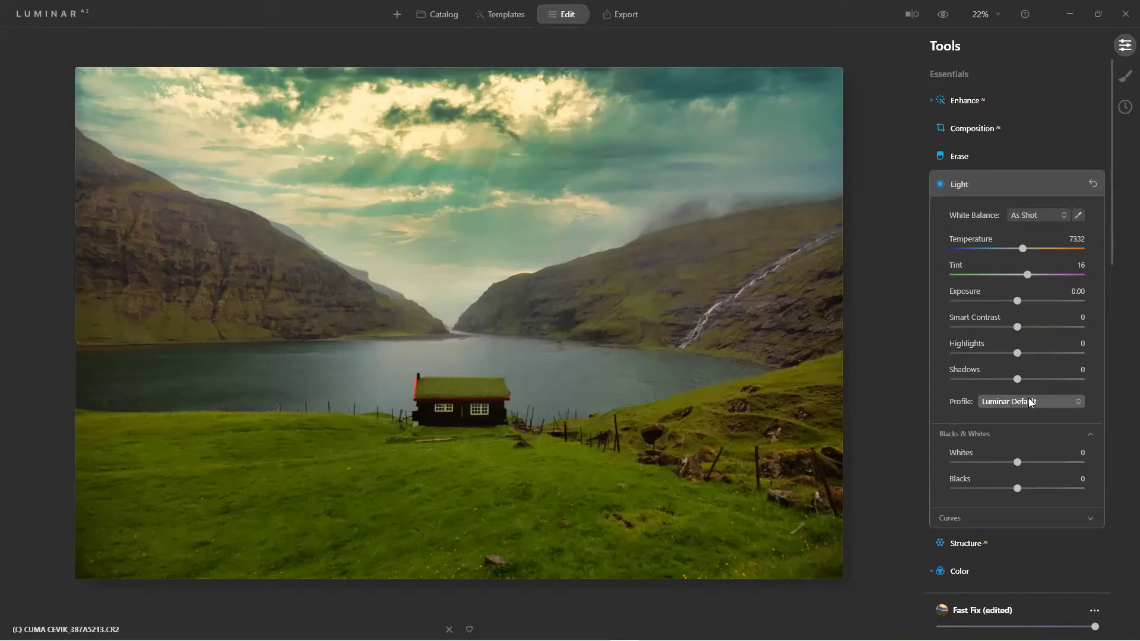
Step: Try the Camera Standard and Camera Portrait profiles on the cabin photo
{"action": "left_click", "coordinate": [1029, 402]}
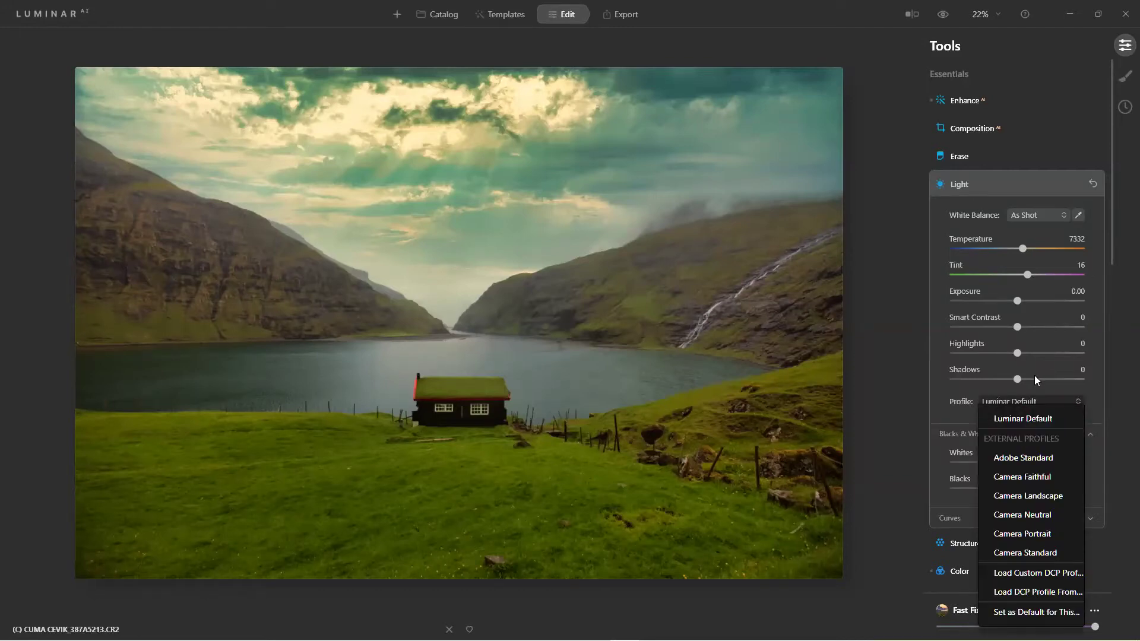
{"action": "left_click", "coordinate": [1034, 551]}
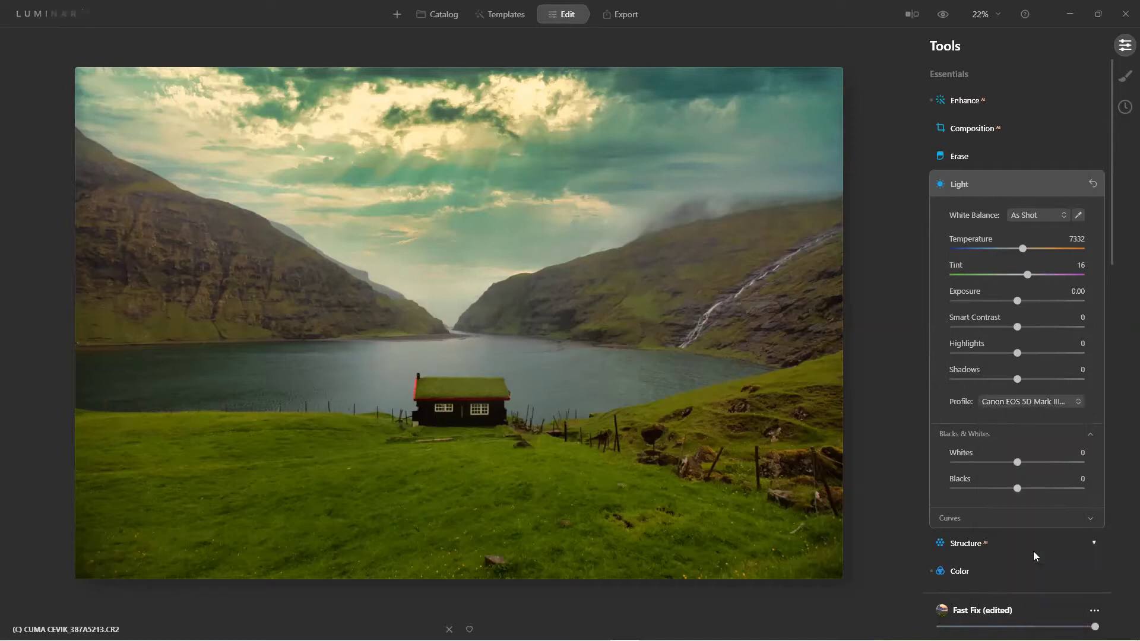
{"action": "left_click", "coordinate": [1030, 403]}
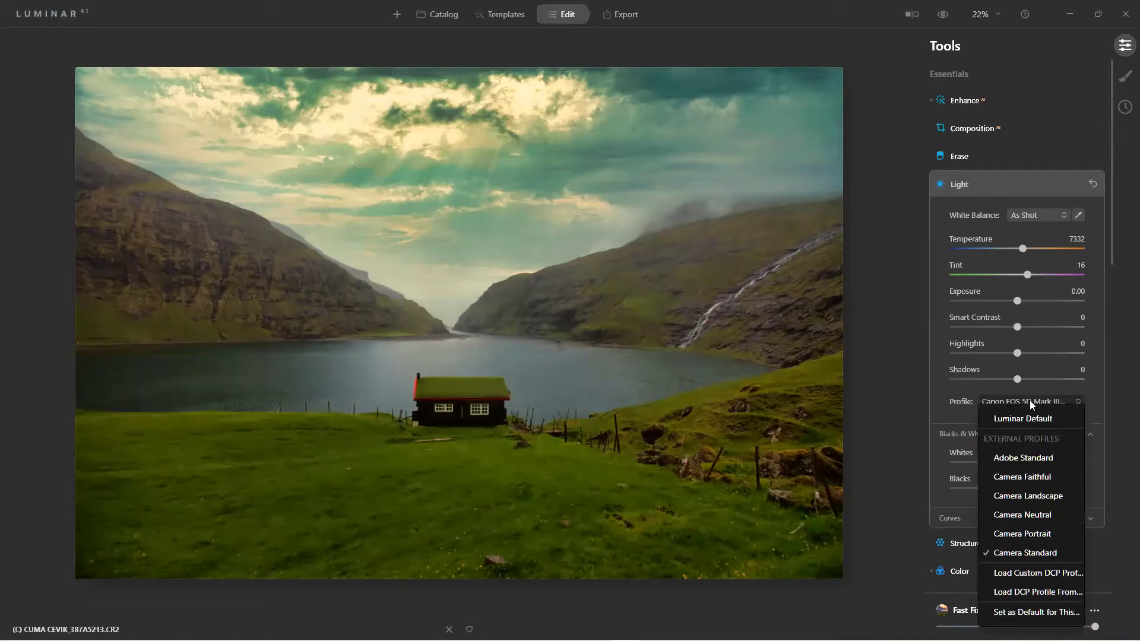
{"action": "left_click", "coordinate": [1050, 538]}
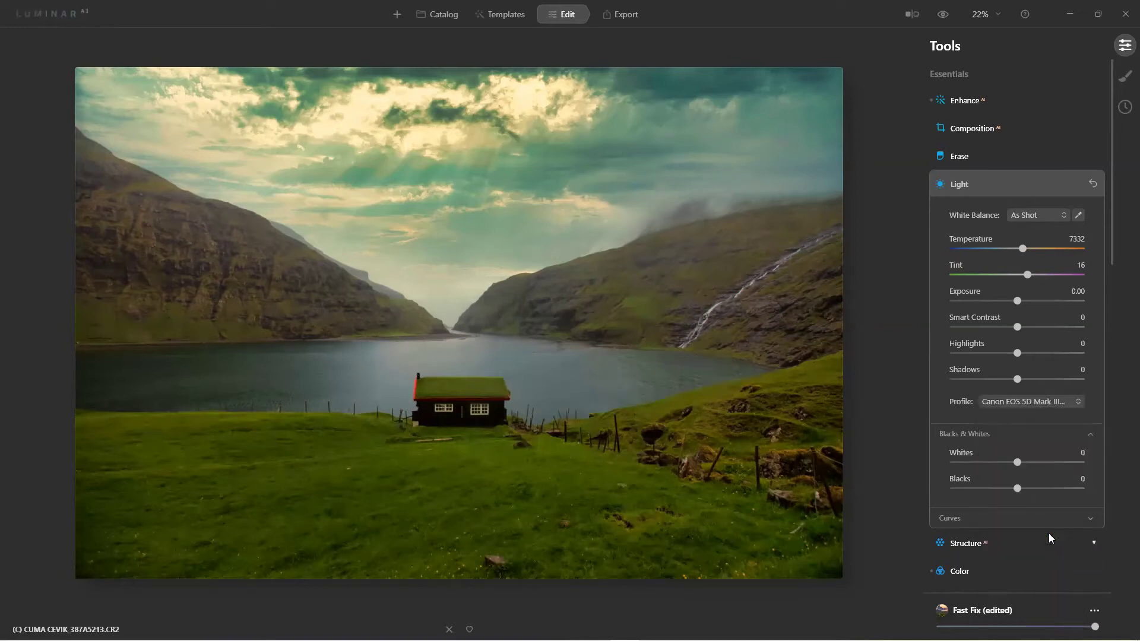
Step: Apply the Camera Faithful profile to the cabin photo and compare the edited result with the original
{"action": "left_click", "coordinate": [1033, 402]}
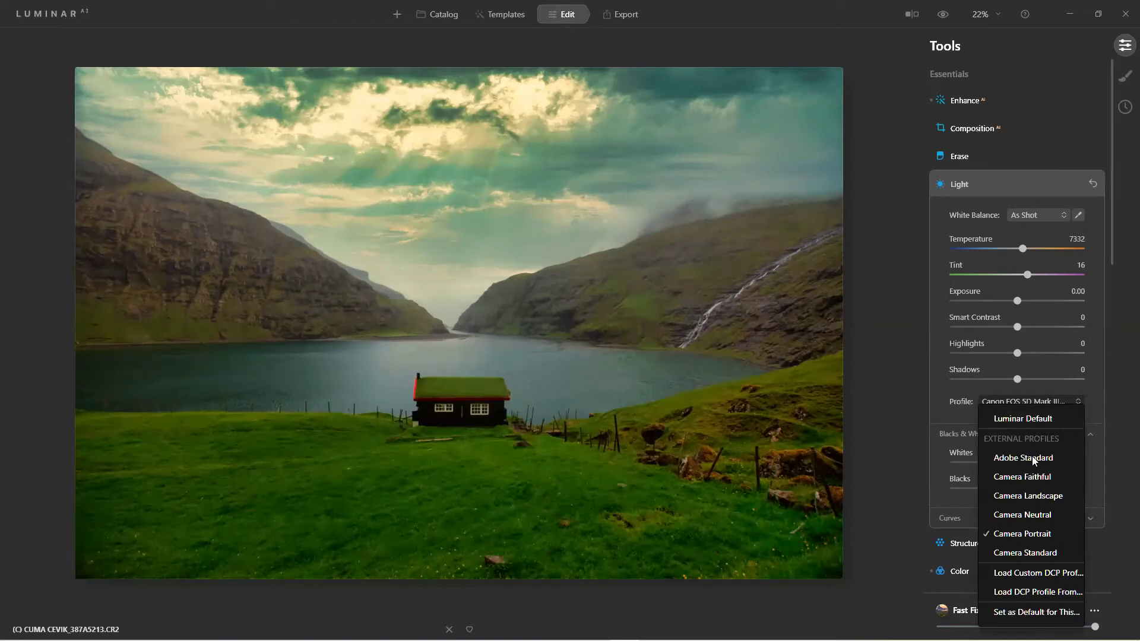
{"action": "left_click", "coordinate": [1039, 482]}
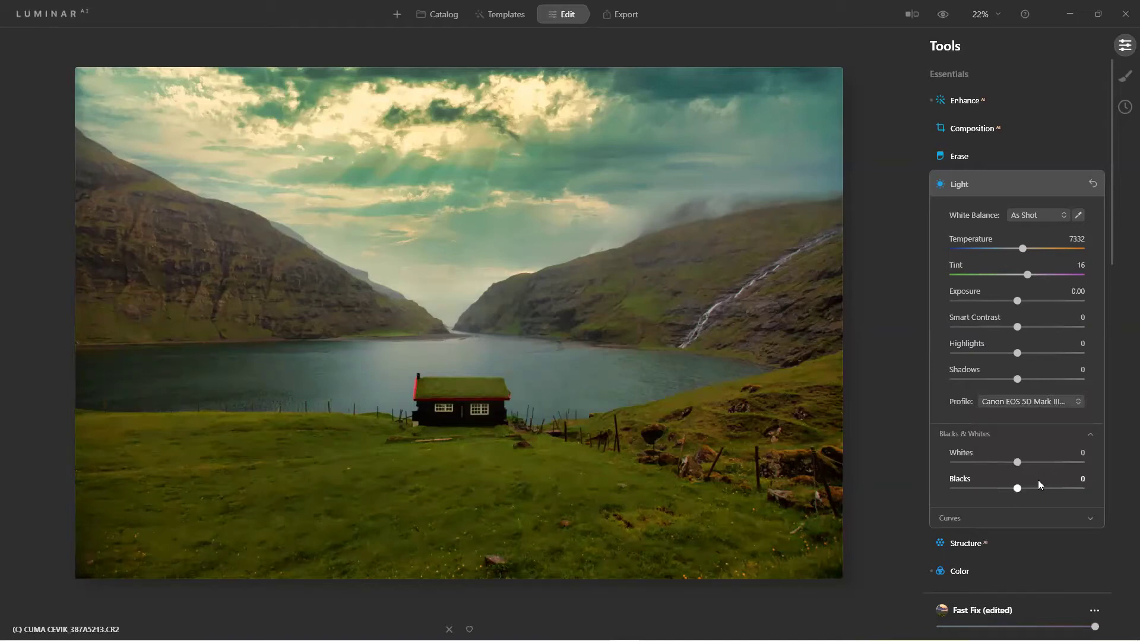
{"action": "left_click", "coordinate": [944, 16]}
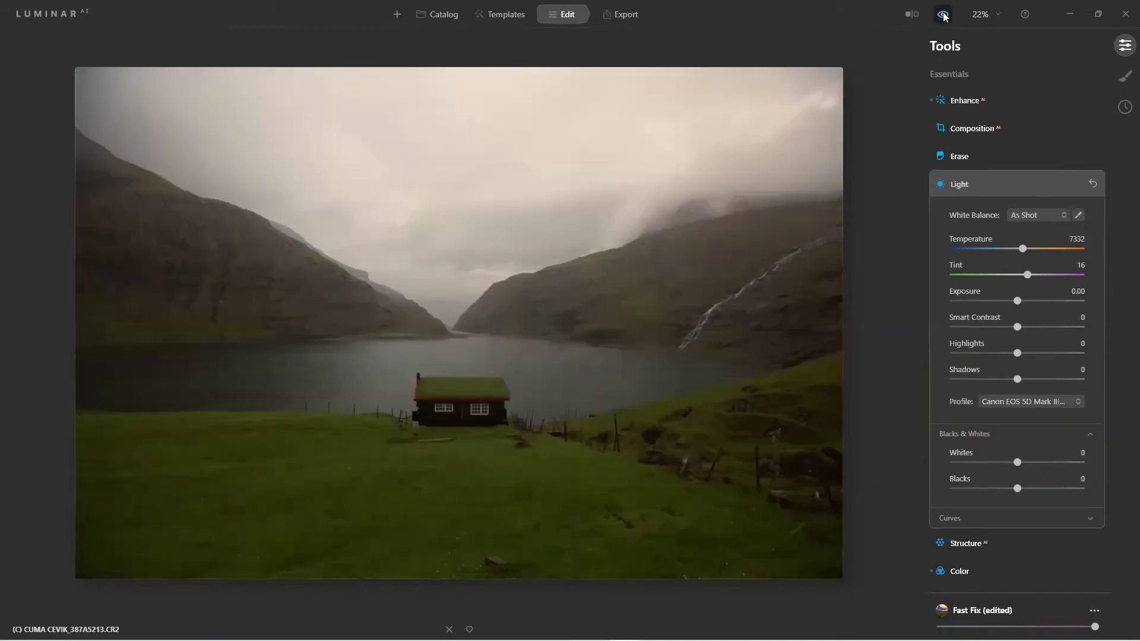
{"action": "left_click", "coordinate": [944, 16]}
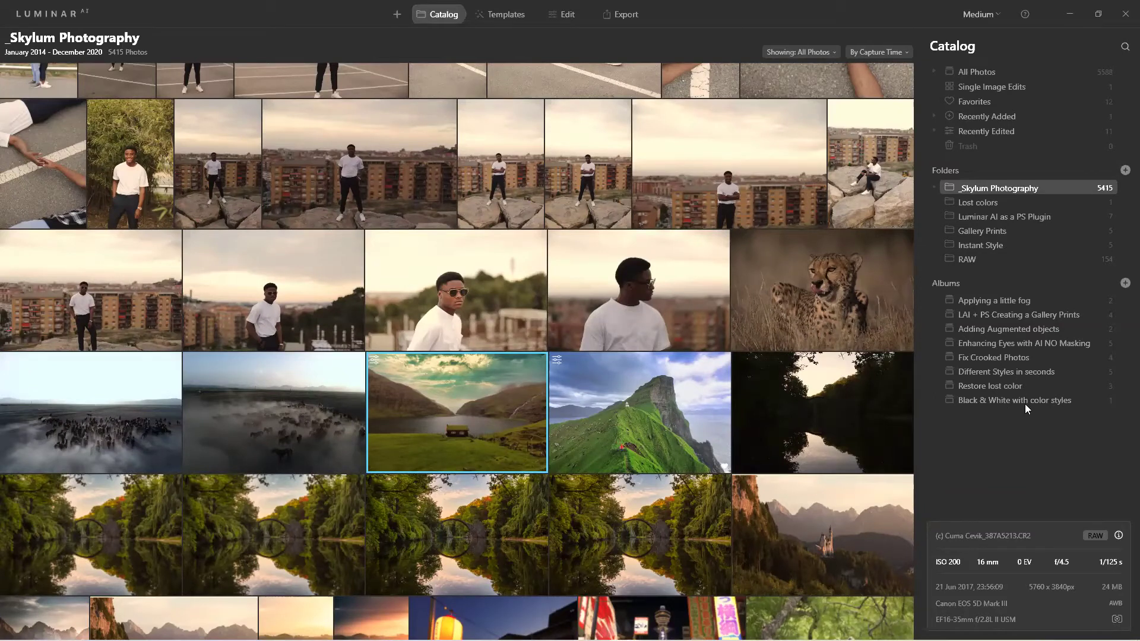
Step: Open the vertical photo of the woman in a yellow dress from the Adding Augmented objects album
{"action": "left_click", "coordinate": [994, 328]}
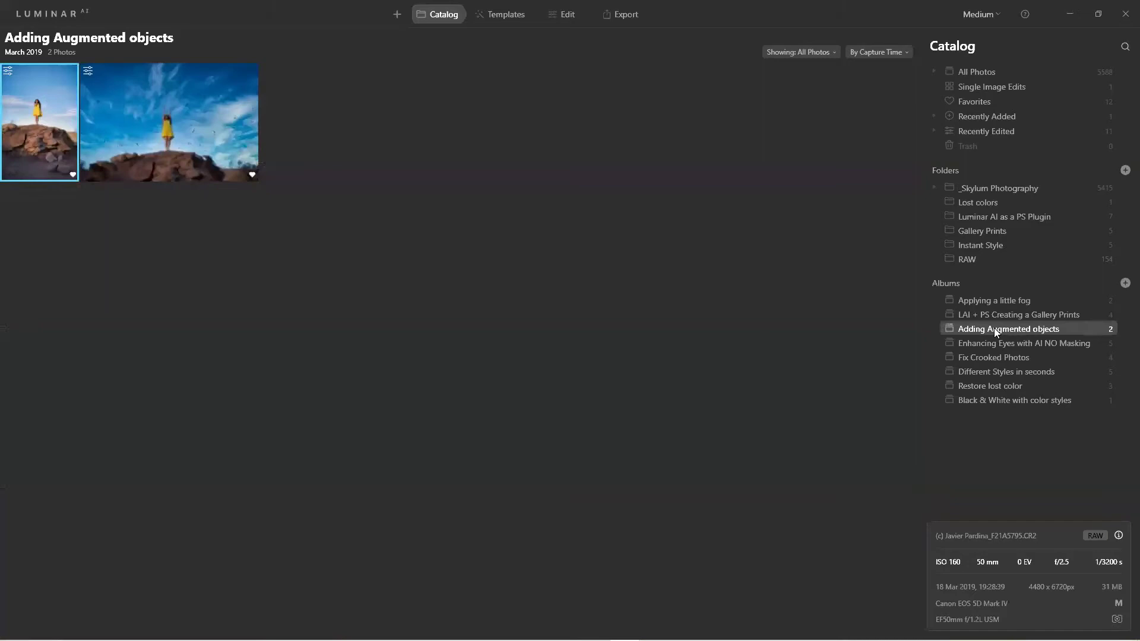
{"action": "double_click", "coordinate": [46, 89]}
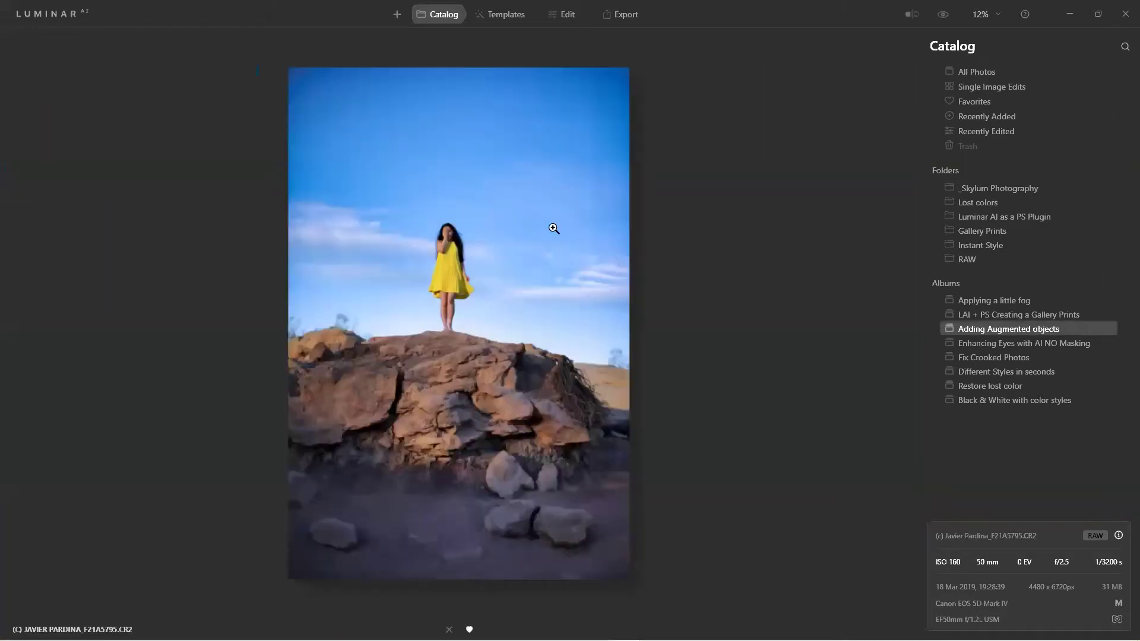
Step: Show the horizontal photo of the woman in yellow under the bird-filled sky and compare its edit with the original
{"action": "key", "text": "Right"}
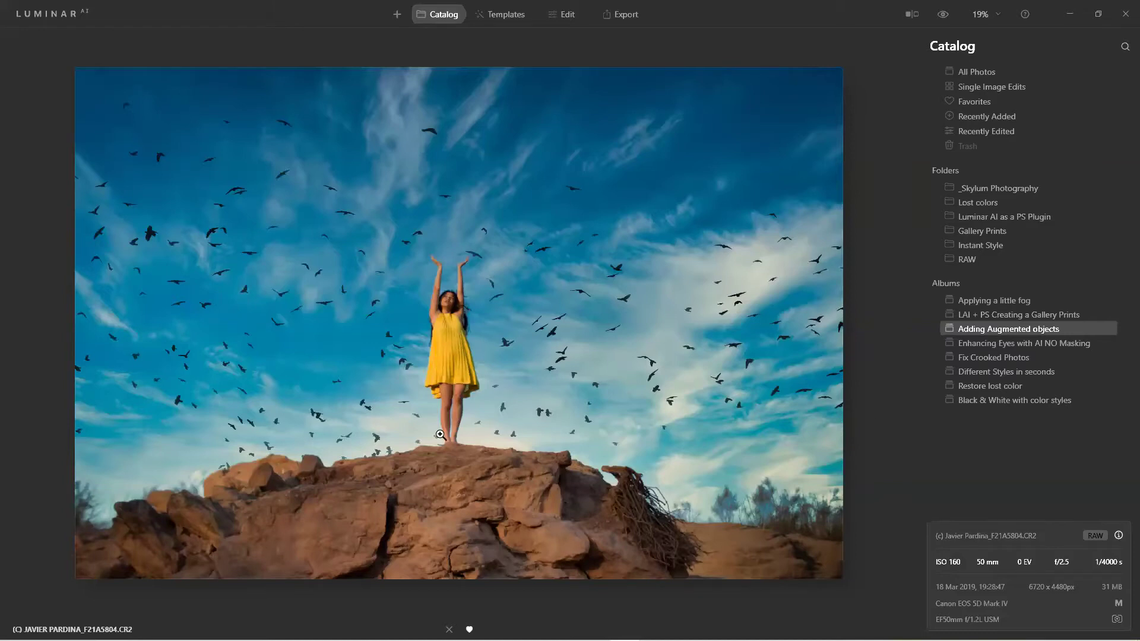
{"action": "left_click", "coordinate": [944, 16]}
{"action": "left_click", "coordinate": [944, 16]}
{"action": "left_click", "coordinate": [944, 16]}
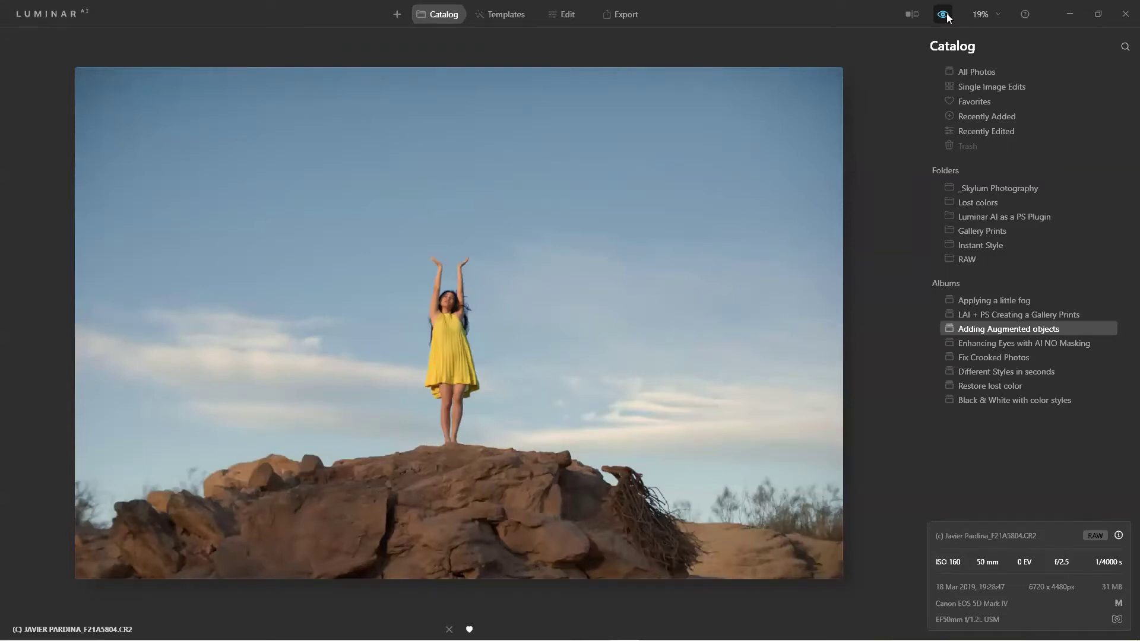
{"action": "left_click", "coordinate": [947, 13]}
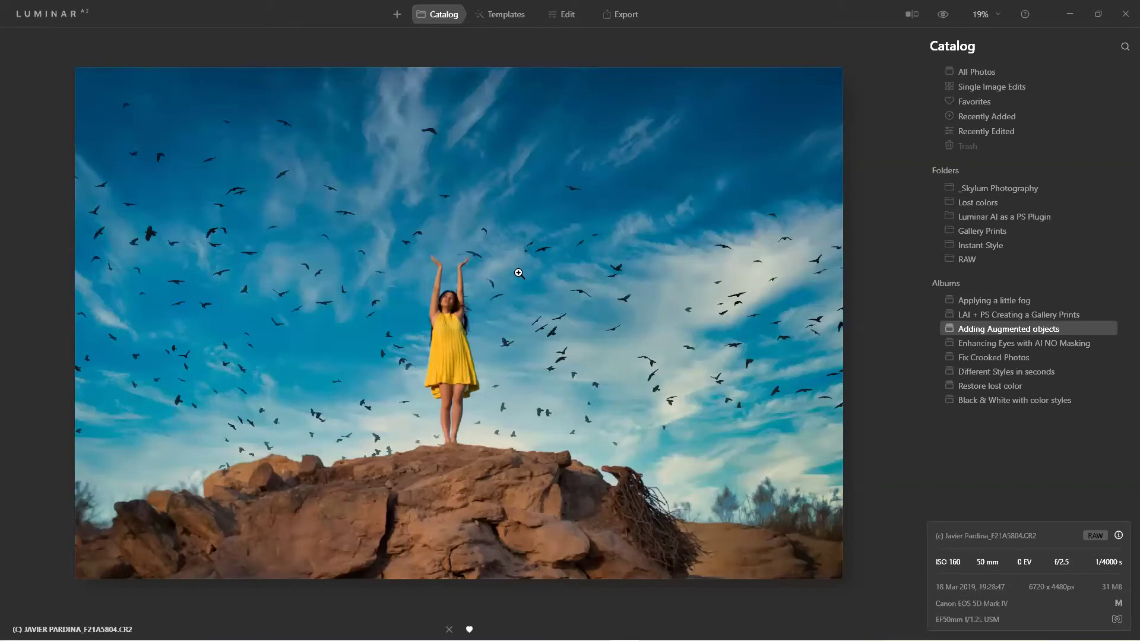
Step: Open the bird-filled sky photo for editing with the Light tool collapsed, and go to the photo's folder in the library
{"action": "left_click", "coordinate": [575, 25]}
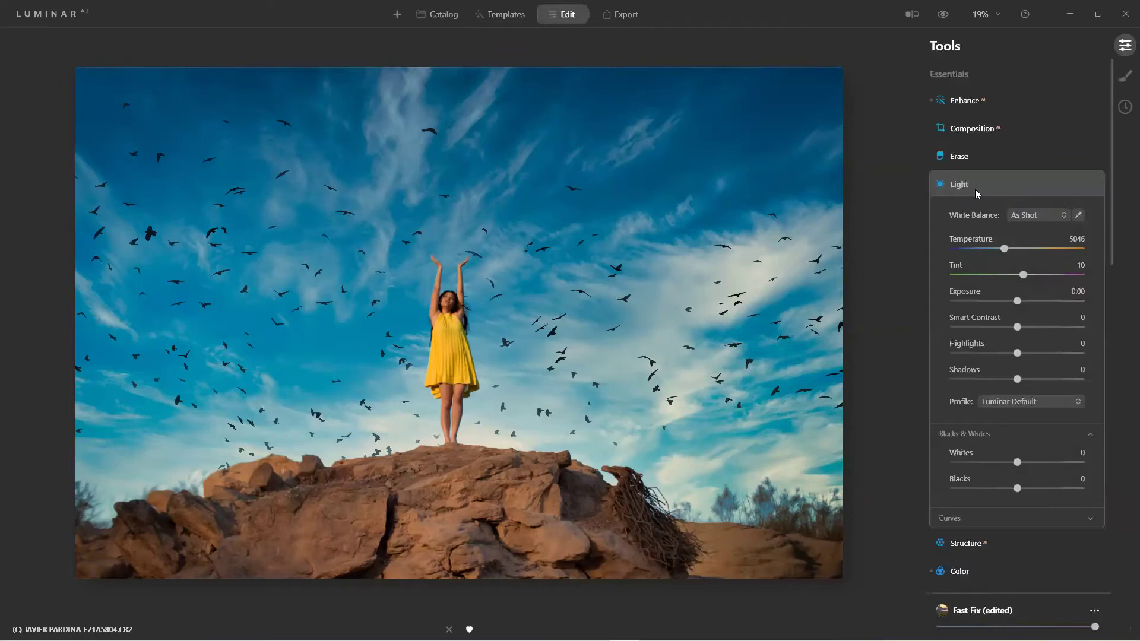
{"action": "left_click", "coordinate": [975, 189]}
{"action": "right_click", "coordinate": [516, 224]}
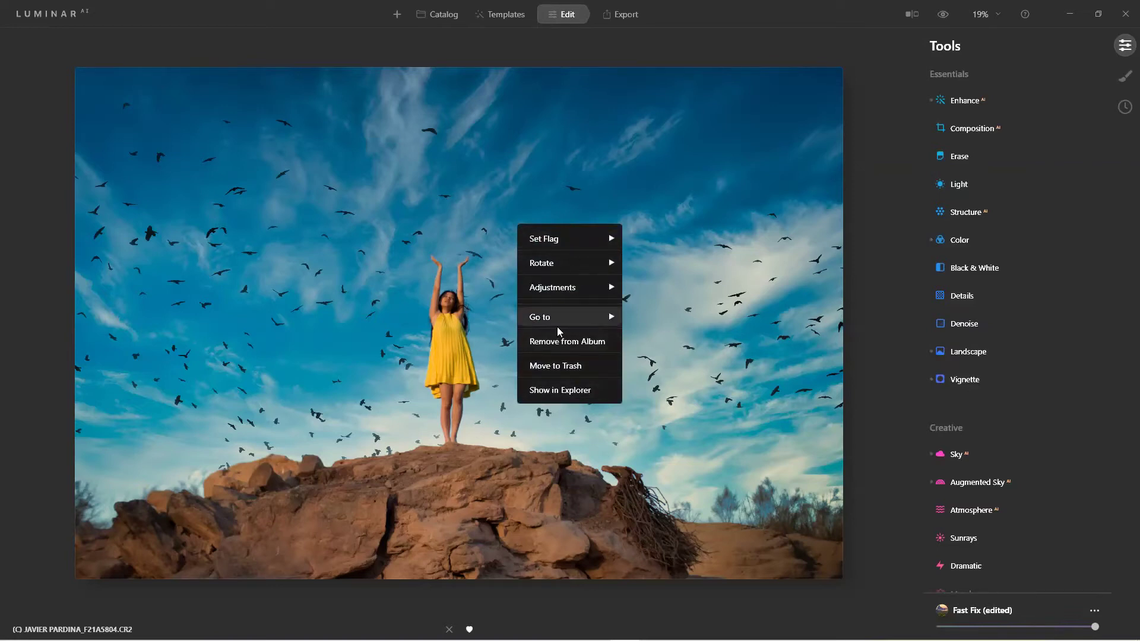
{"action": "mouse_move", "coordinate": [585, 310]}
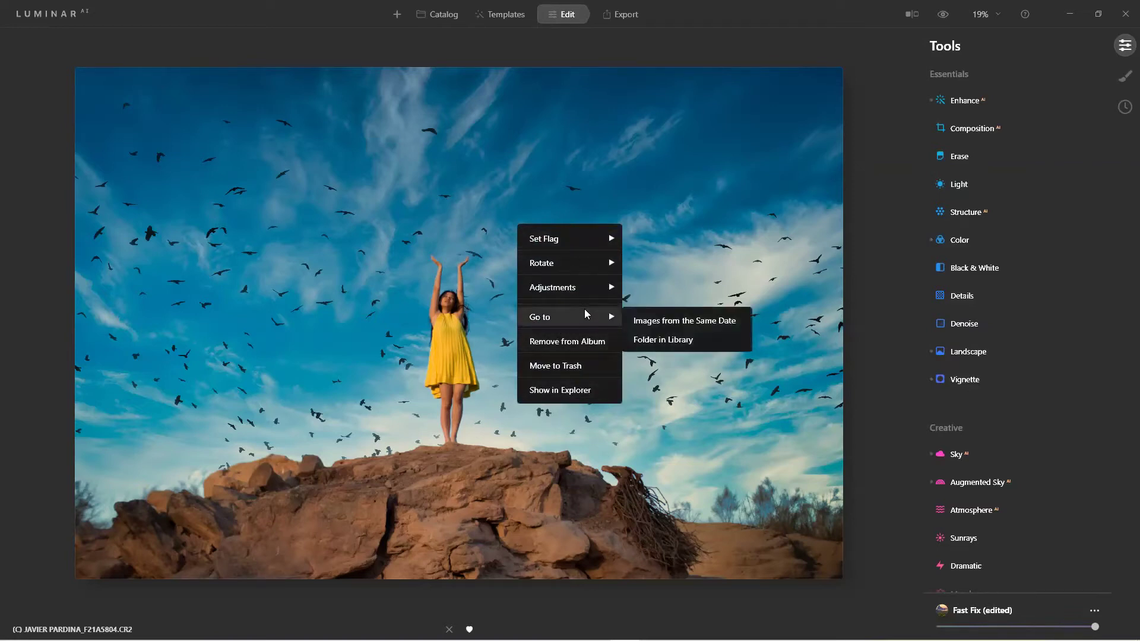
{"action": "left_click", "coordinate": [675, 339]}
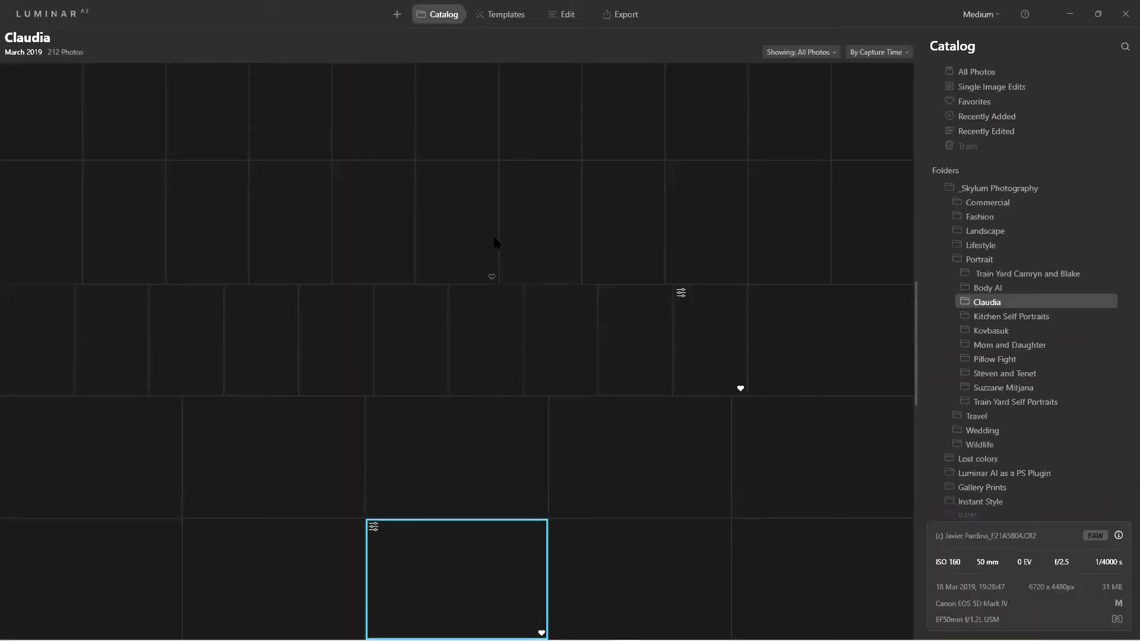
Step: Browse the portrait shoot's folder around the edited bird-filled sky photo and examine the other shots from the session
{"action": "scroll", "coordinate": [478, 579], "scroll_direction": "down", "scroll_amount": 4}
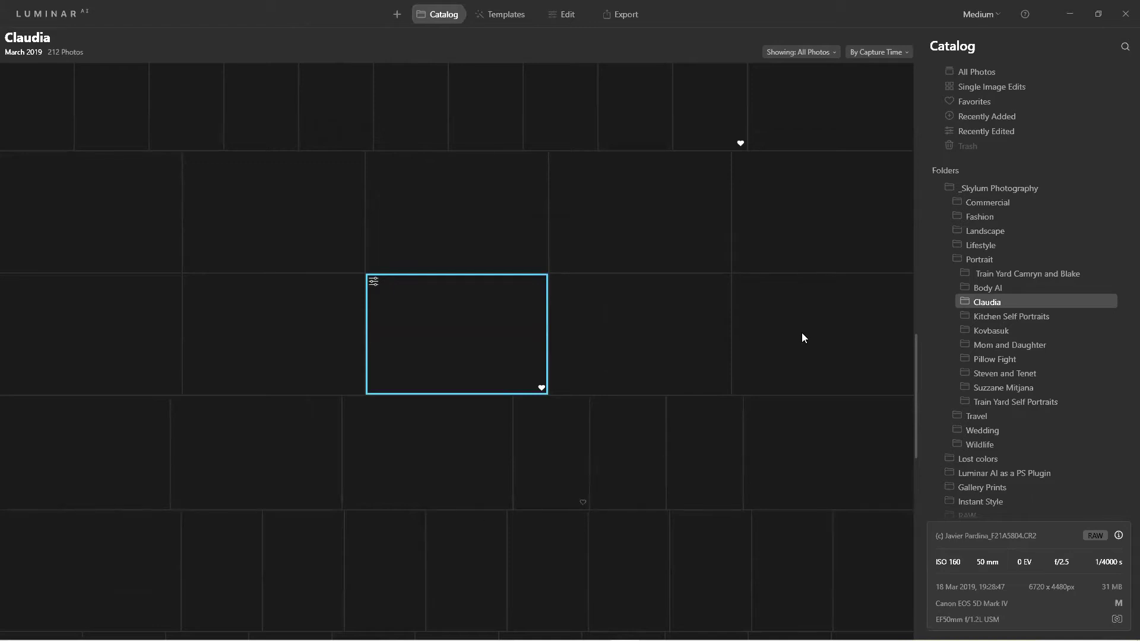
{"action": "scroll", "coordinate": [837, 95], "scroll_direction": "up", "scroll_amount": 2}
{"action": "scroll", "coordinate": [537, 376], "scroll_direction": "down", "scroll_amount": 2}
{"action": "scroll", "coordinate": [536, 376], "scroll_direction": "down", "scroll_amount": 5}
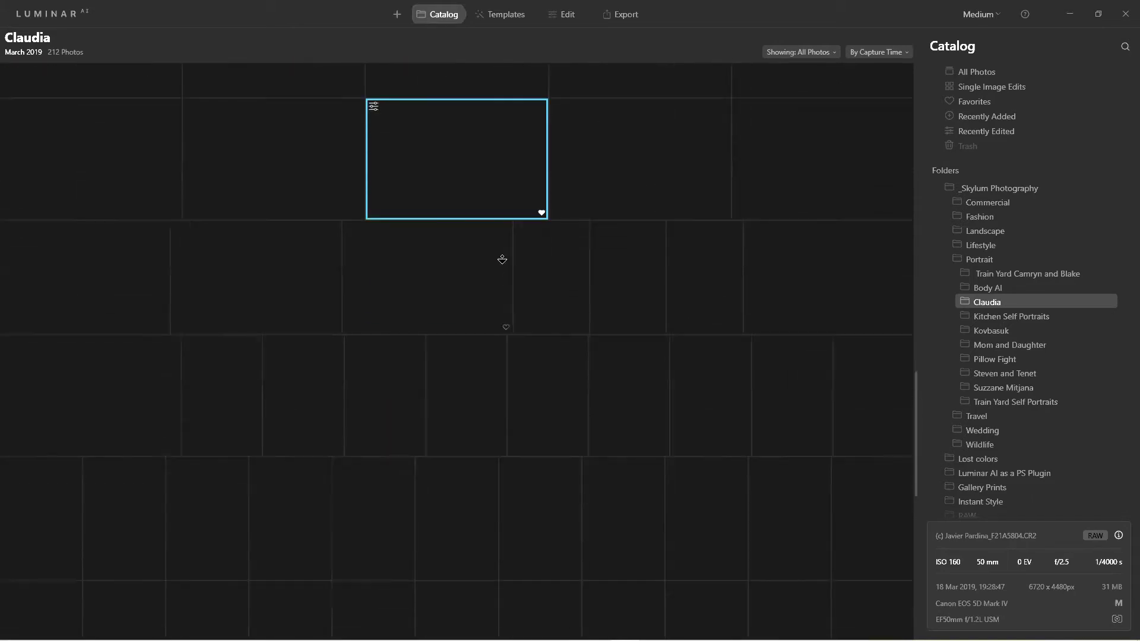
{"action": "scroll", "coordinate": [501, 89], "scroll_direction": "up", "scroll_amount": 3}
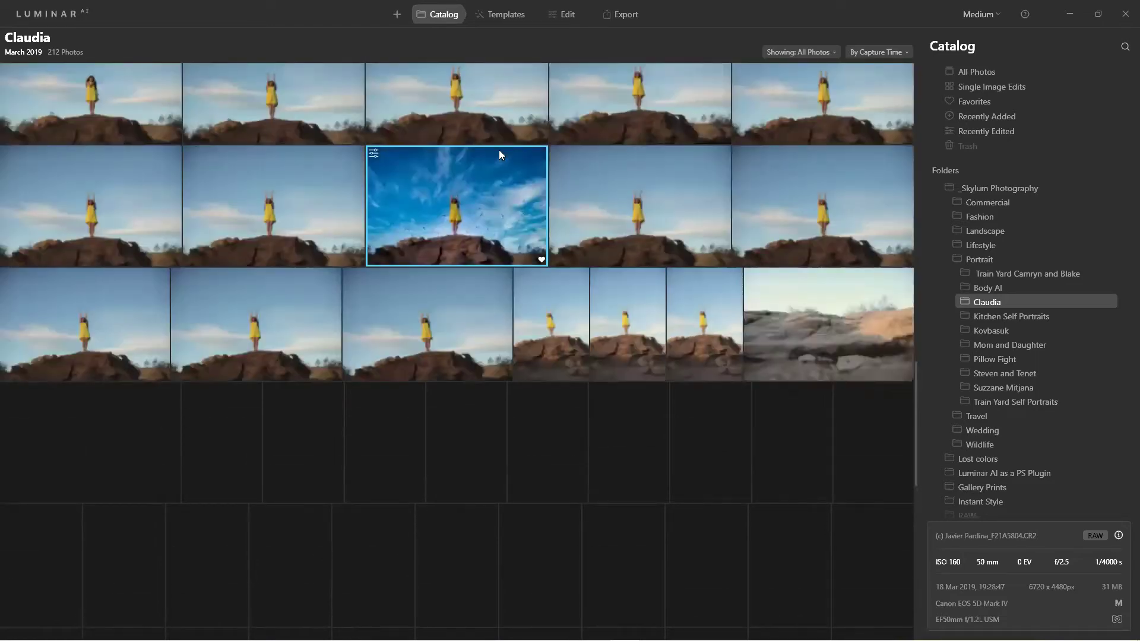
{"action": "scroll", "coordinate": [498, 150], "scroll_direction": "up", "scroll_amount": 4}
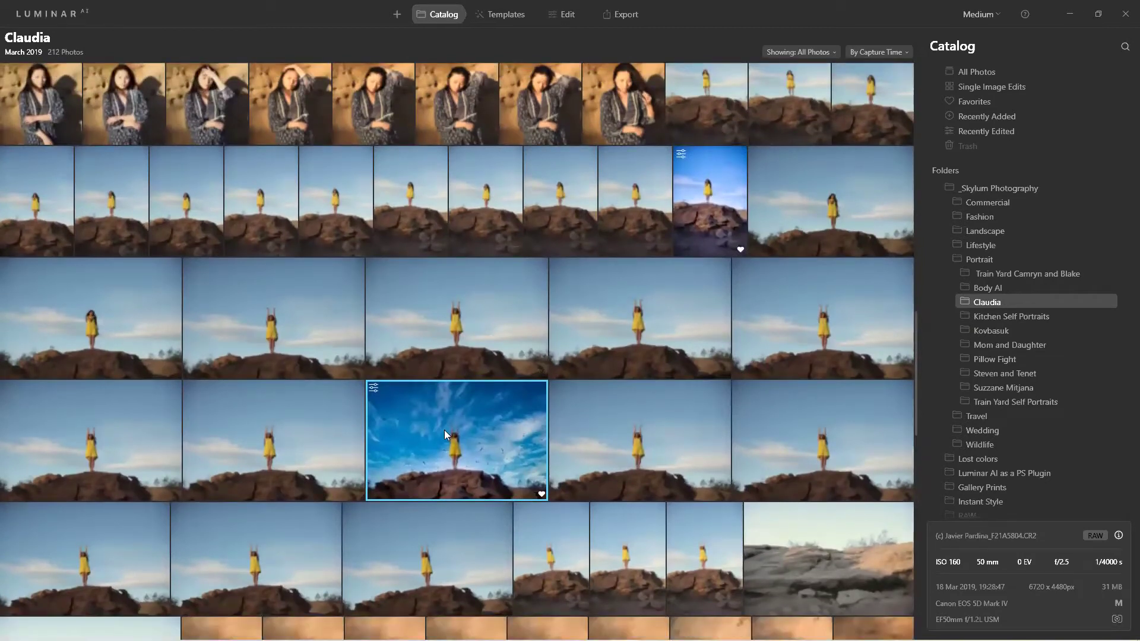
{"action": "scroll", "coordinate": [444, 430], "scroll_direction": "up", "scroll_amount": 1}
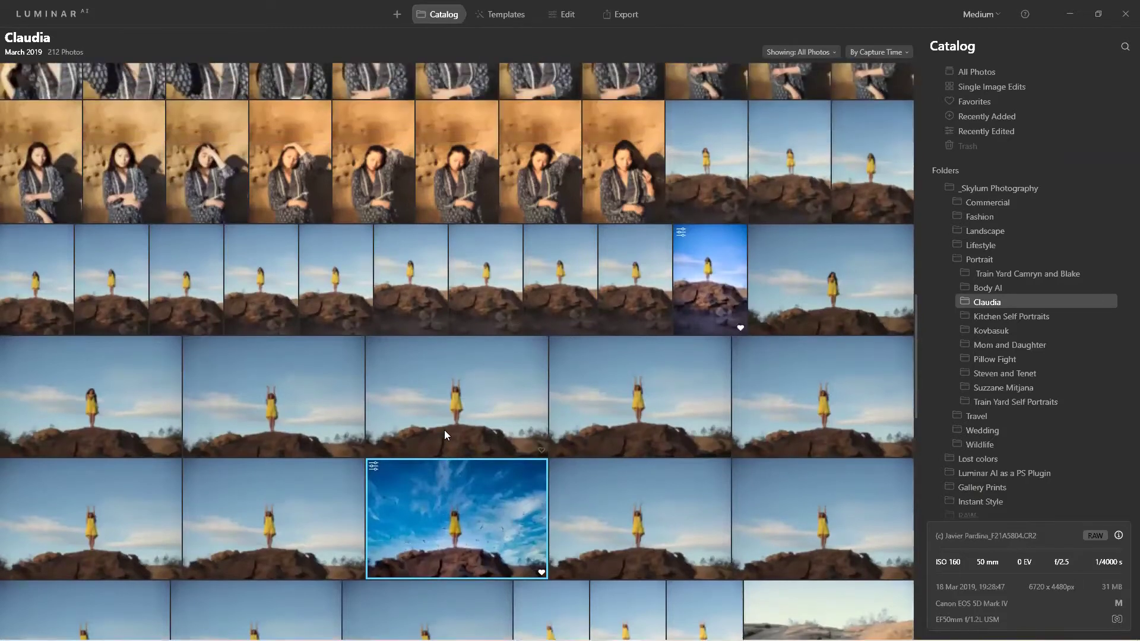
{"action": "scroll", "coordinate": [445, 430], "scroll_direction": "up", "scroll_amount": 6}
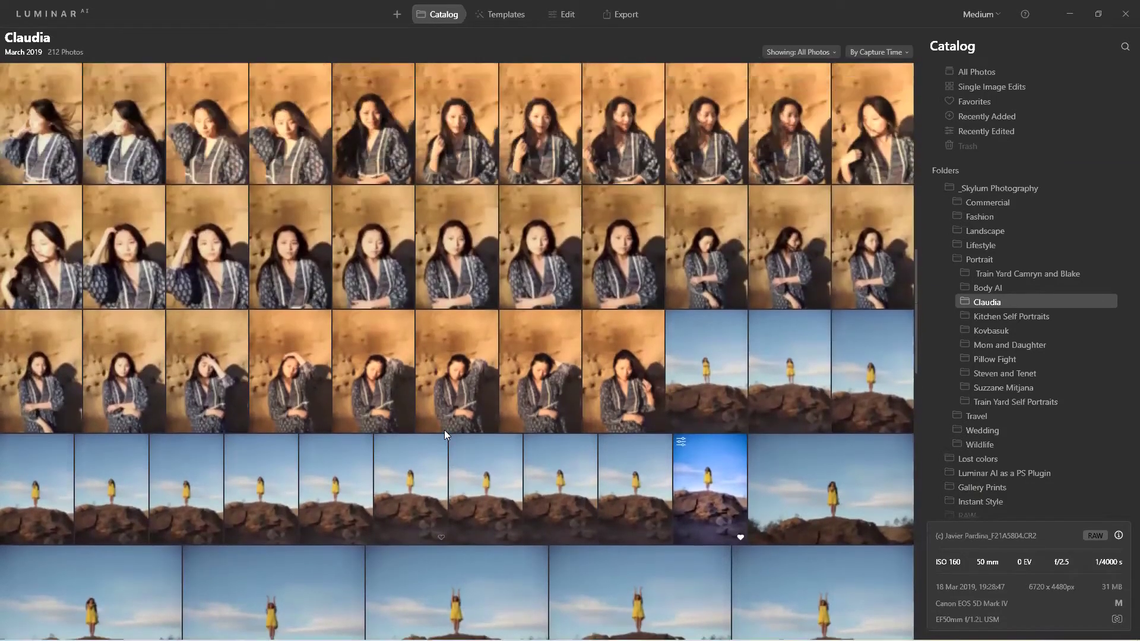
{"action": "scroll", "coordinate": [445, 431], "scroll_direction": "down", "scroll_amount": 5}
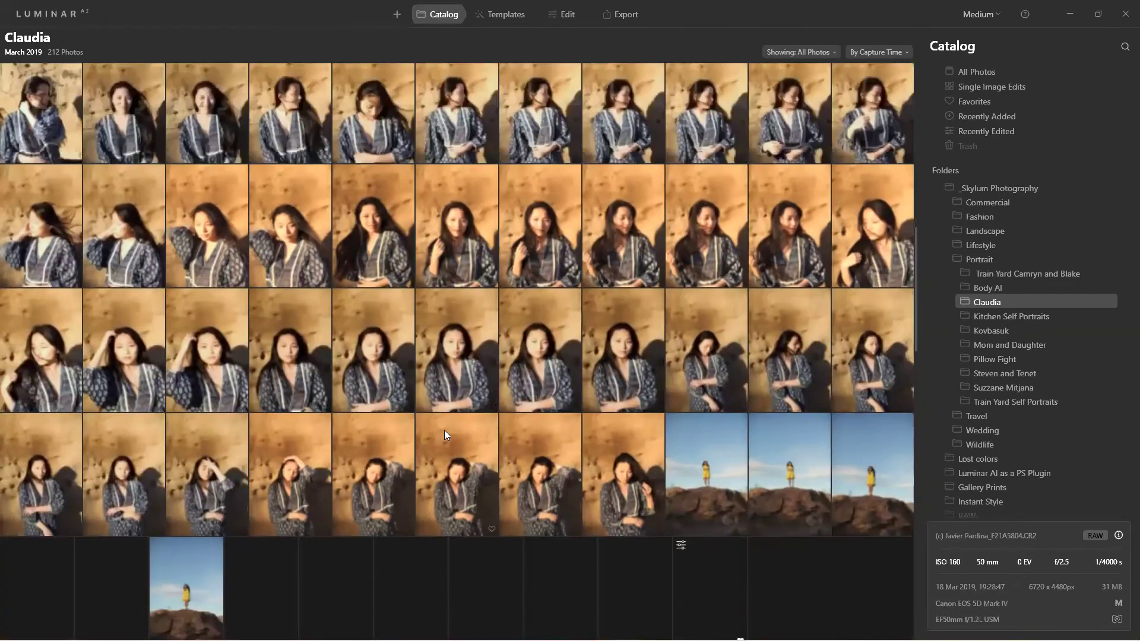
{"action": "scroll", "coordinate": [444, 430], "scroll_direction": "up", "scroll_amount": 6}
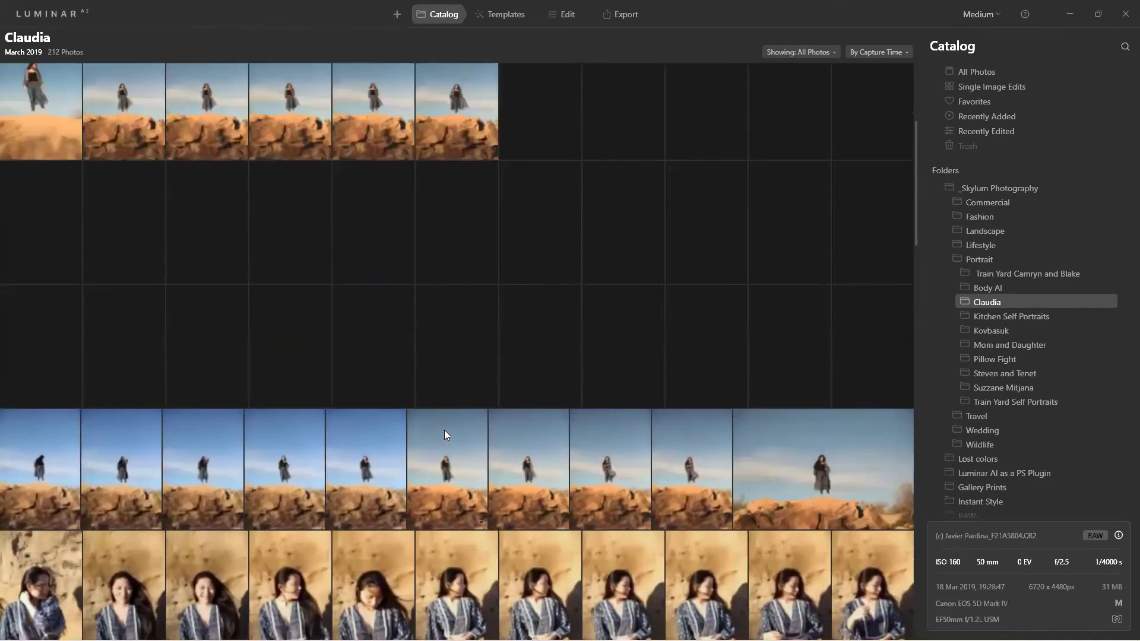
{"action": "scroll", "coordinate": [444, 430], "scroll_direction": "up", "scroll_amount": 5}
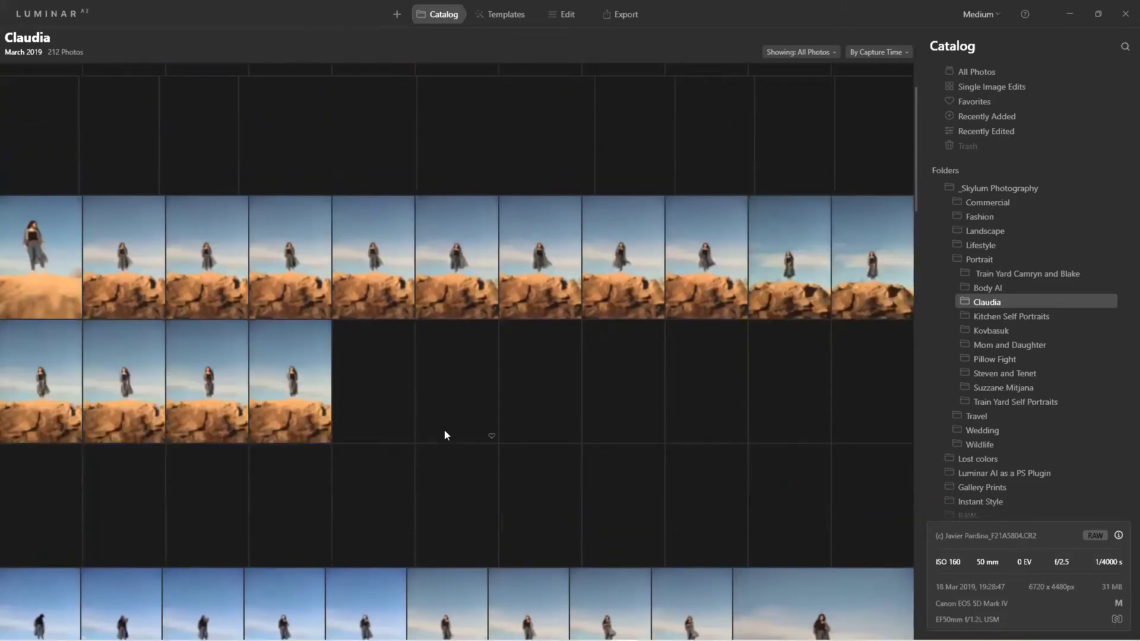
Step: Browse the portrait folder and preview several shots of the woman standing on the rock
{"action": "scroll", "coordinate": [444, 430], "scroll_direction": "up", "scroll_amount": 2}
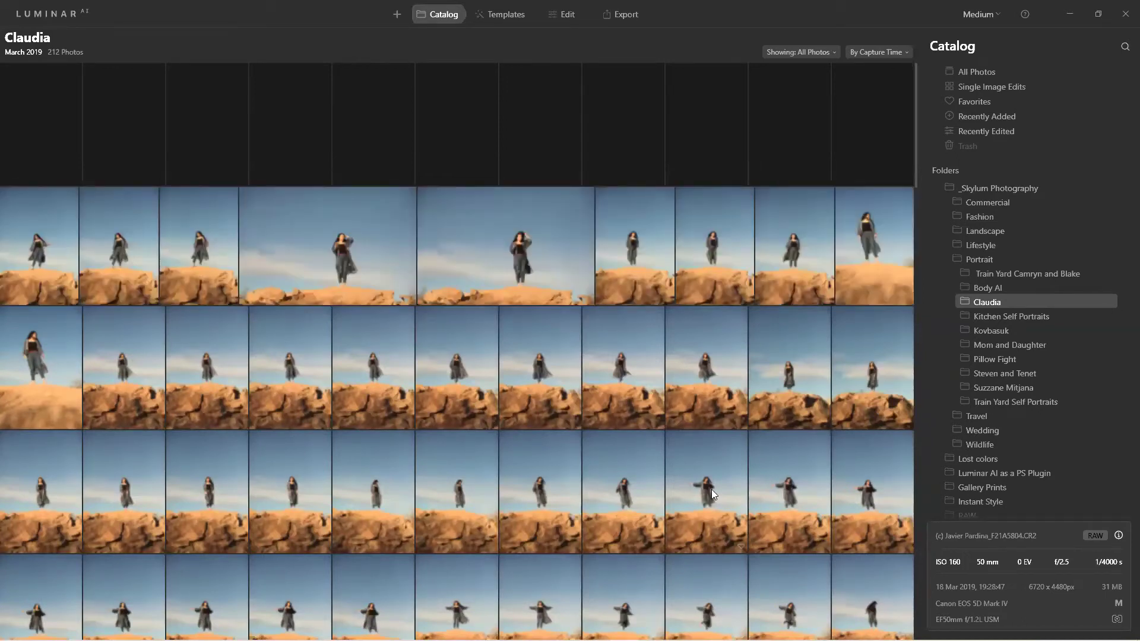
{"action": "scroll", "coordinate": [711, 489], "scroll_direction": "down", "scroll_amount": 1}
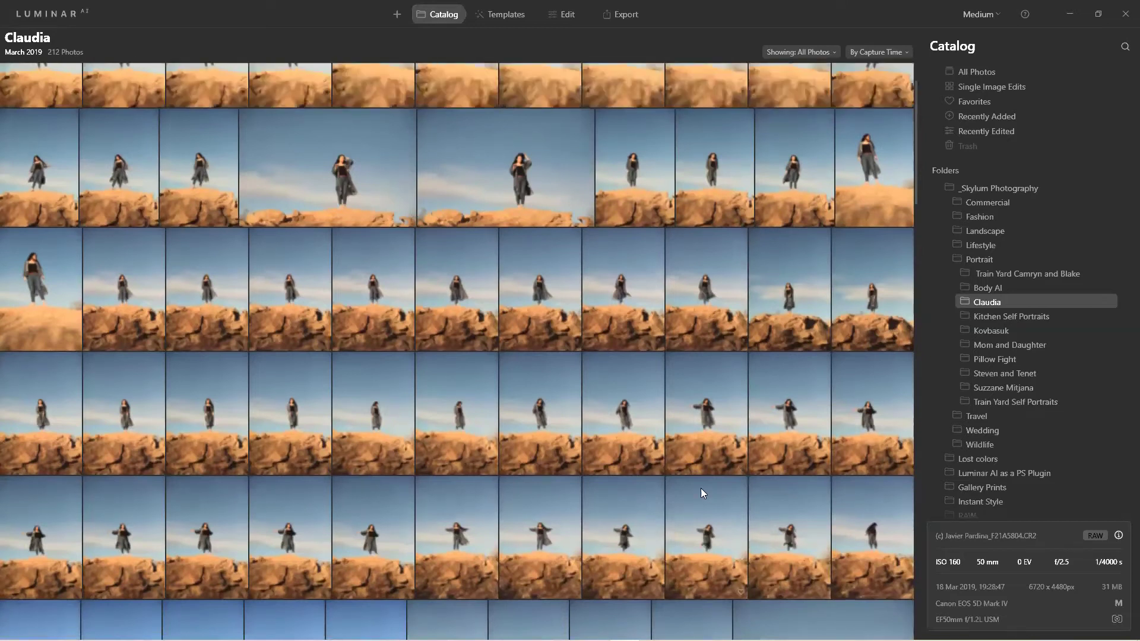
{"action": "scroll", "coordinate": [604, 493], "scroll_direction": "up", "scroll_amount": 1}
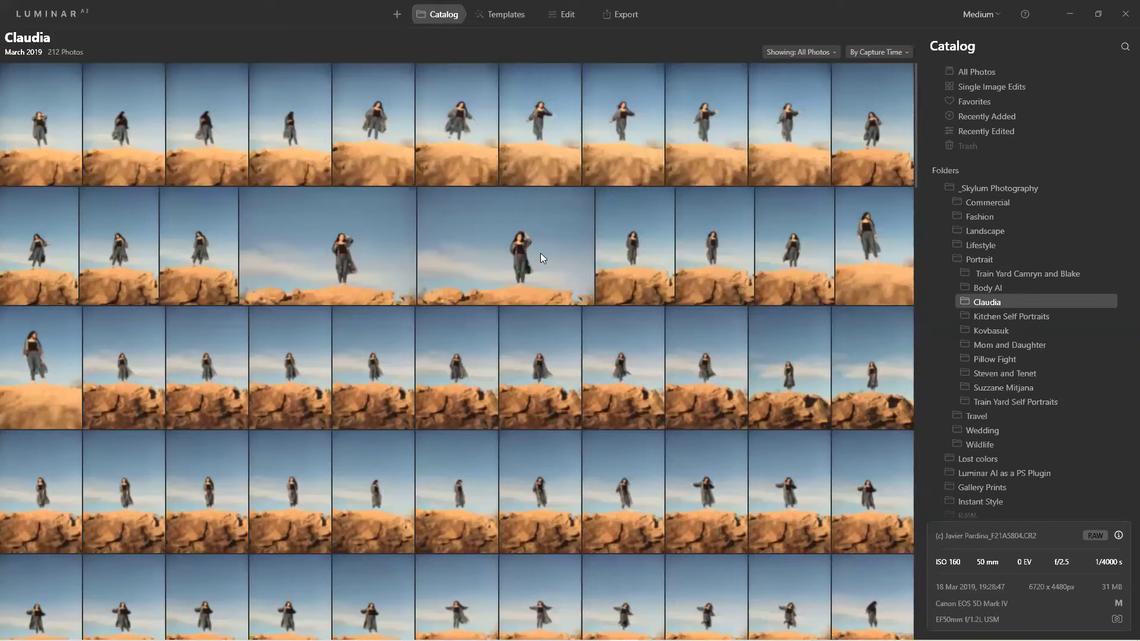
{"action": "scroll", "coordinate": [540, 253], "scroll_direction": "down", "scroll_amount": 3}
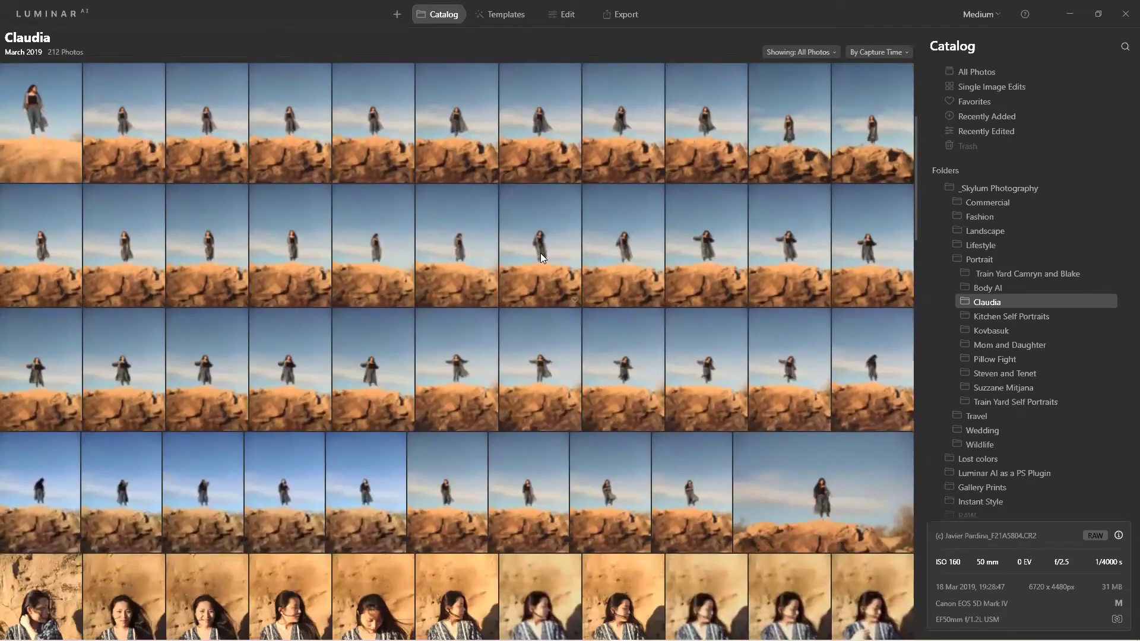
{"action": "double_click", "coordinate": [207, 361]}
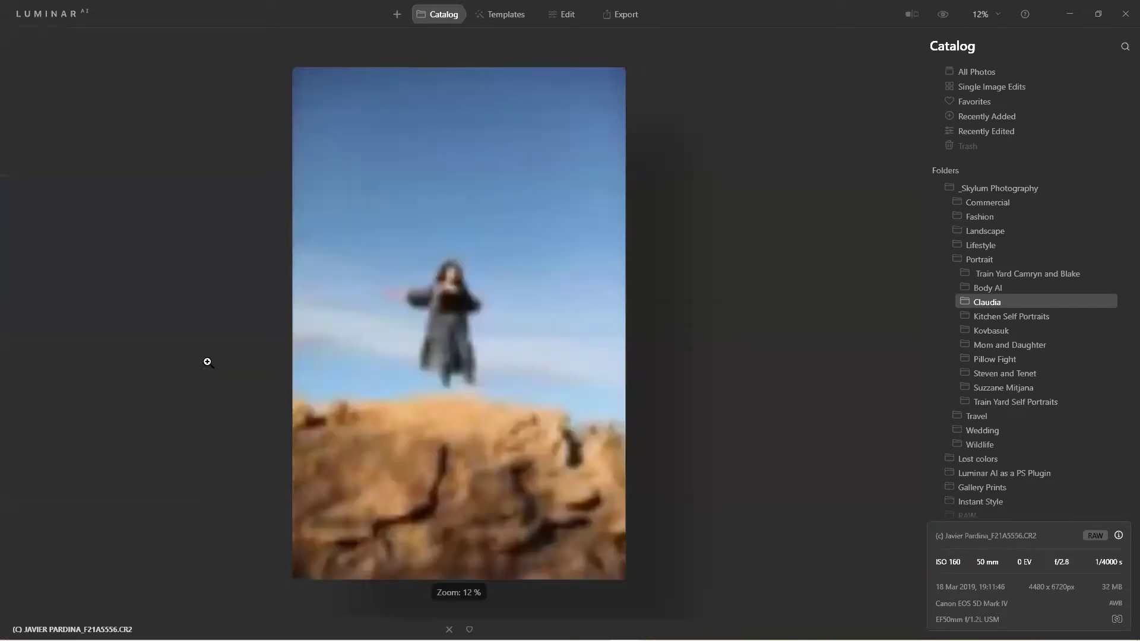
{"action": "key", "text": "Left"}
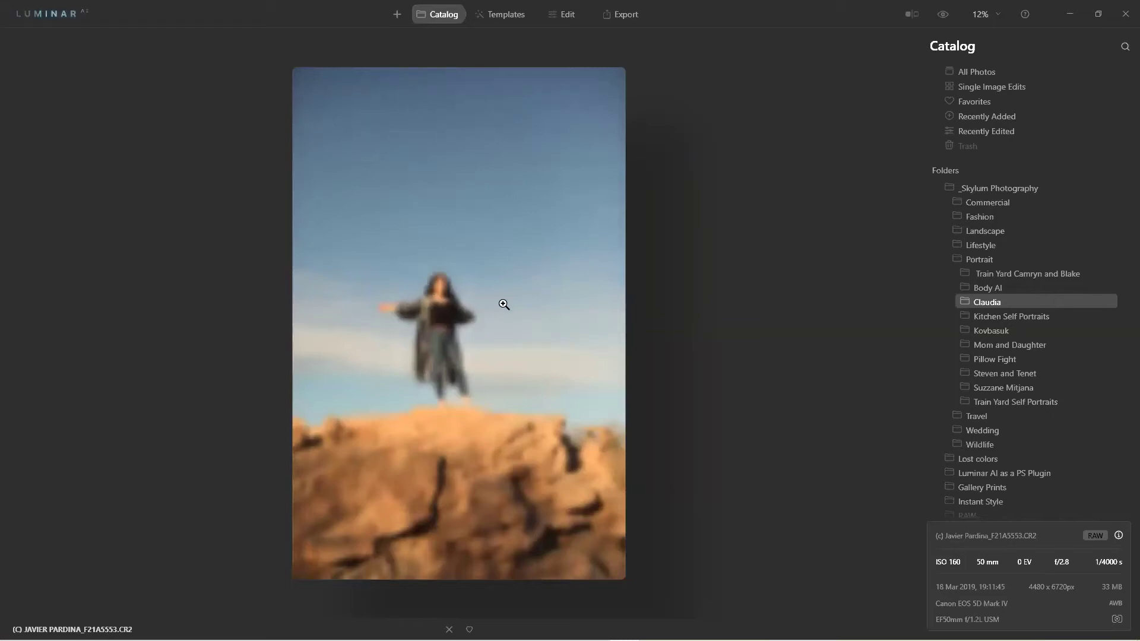
{"action": "key", "text": "Left"}
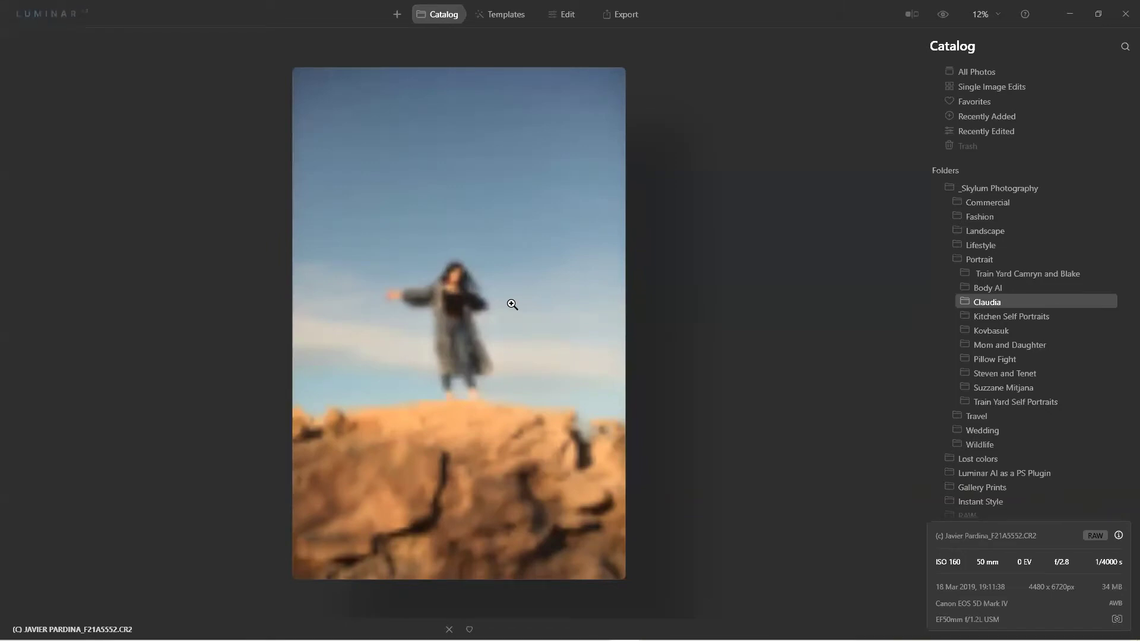
{"action": "key", "text": "Left"}
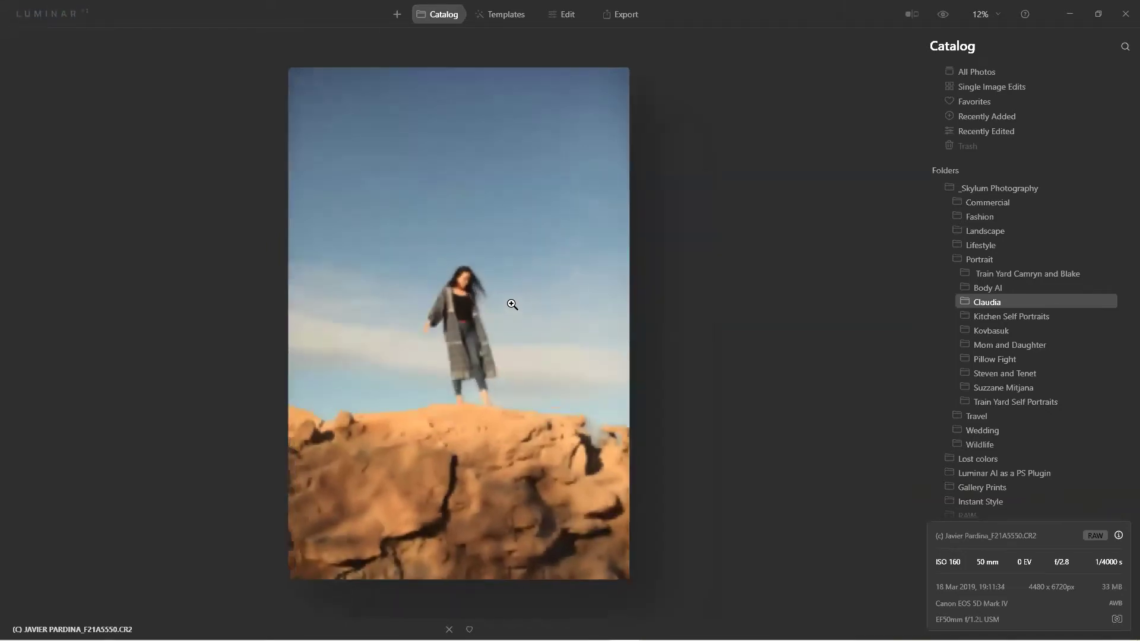
Step: Return to the photo grid, open F21A5562.CR2 with the woman balancing on one leg, and display the saved templates
{"action": "left_click", "coordinate": [443, 17]}
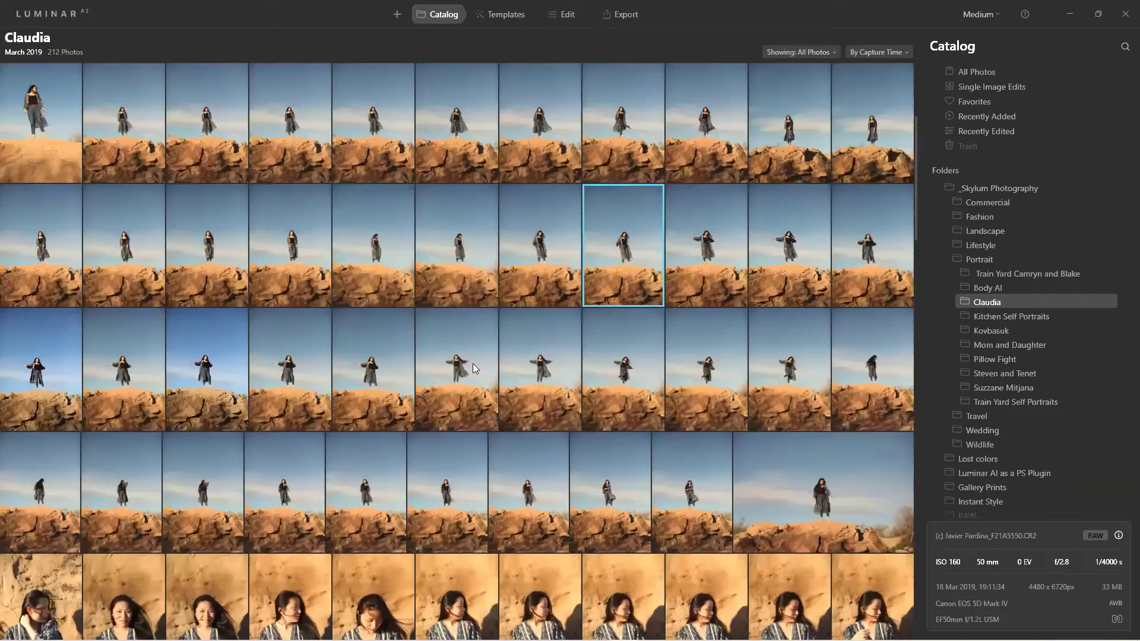
{"action": "double_click", "coordinate": [715, 363]}
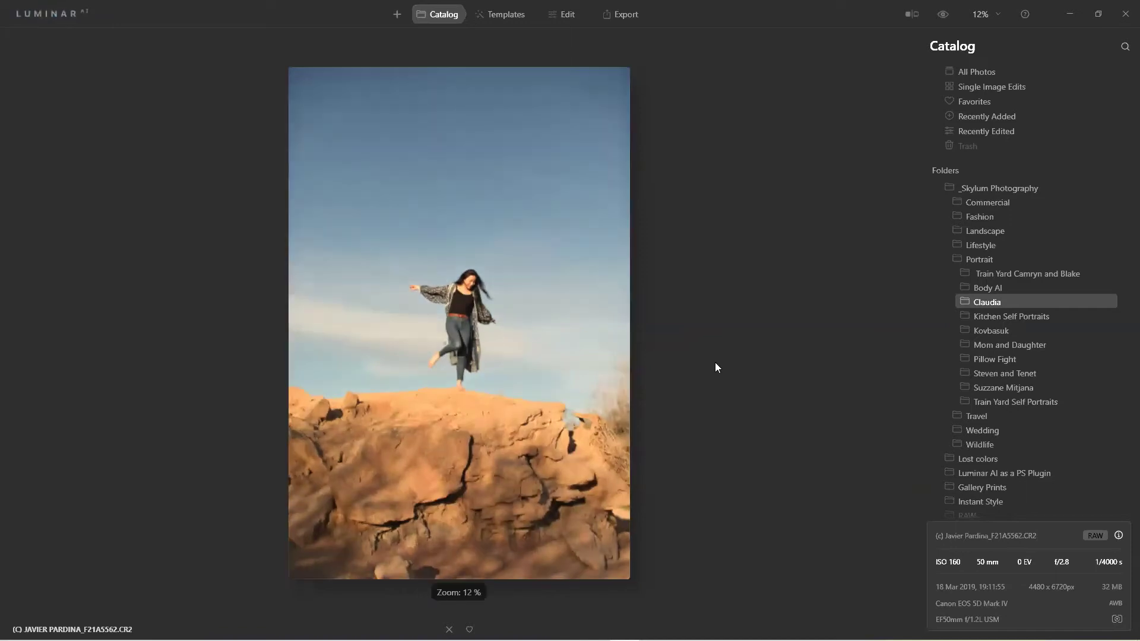
{"action": "left_click", "coordinate": [579, 20]}
{"action": "left_click", "coordinate": [512, 16]}
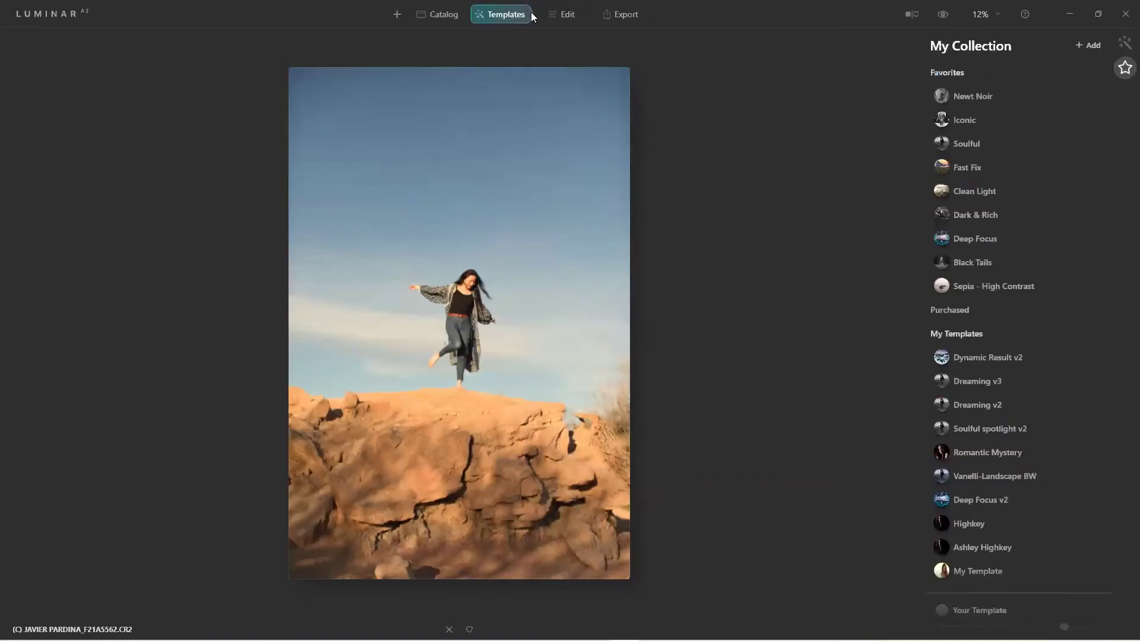
Step: Crop the photo to a landscape frame around the woman using Composition with the Transposed ratio
{"action": "left_click", "coordinate": [569, 17]}
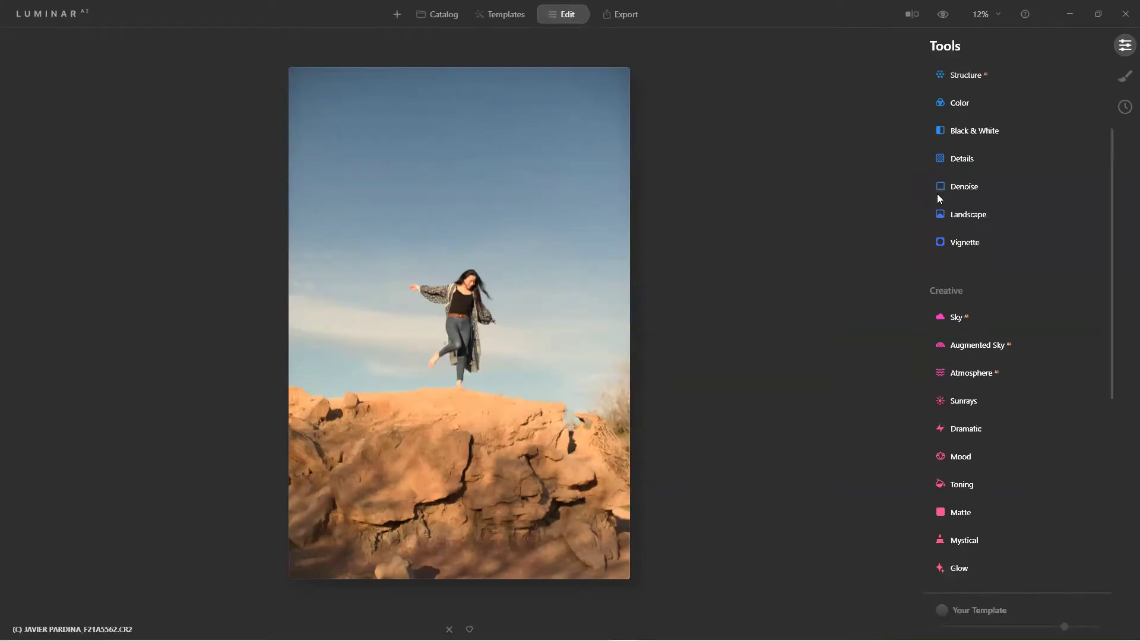
{"action": "scroll", "coordinate": [941, 188], "scroll_direction": "up", "scroll_amount": 3}
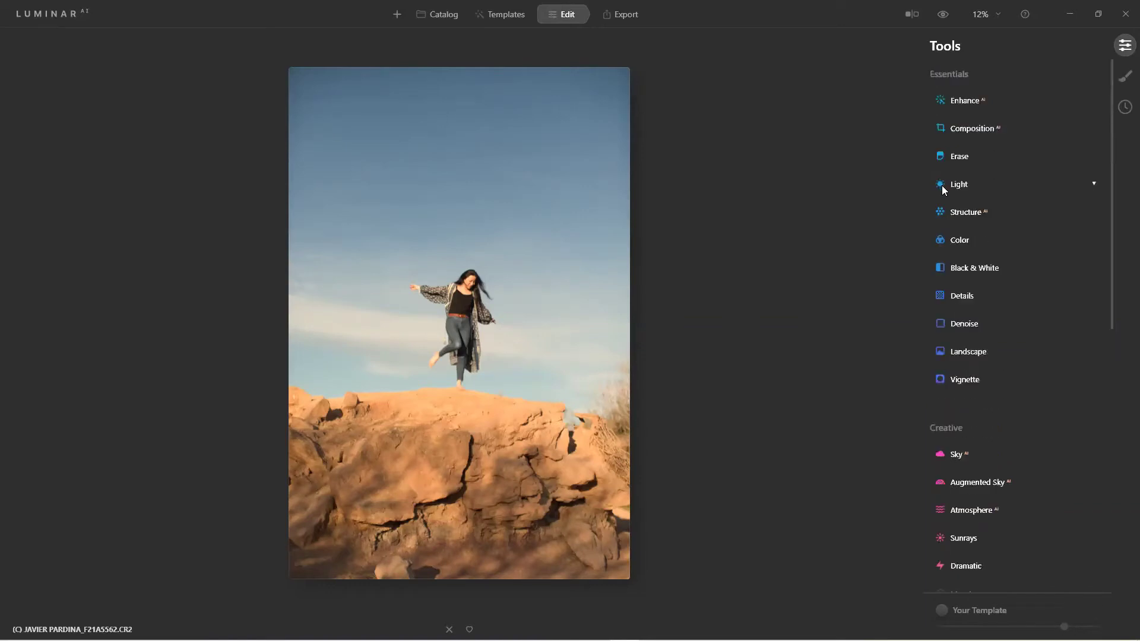
{"action": "left_click", "coordinate": [966, 130]}
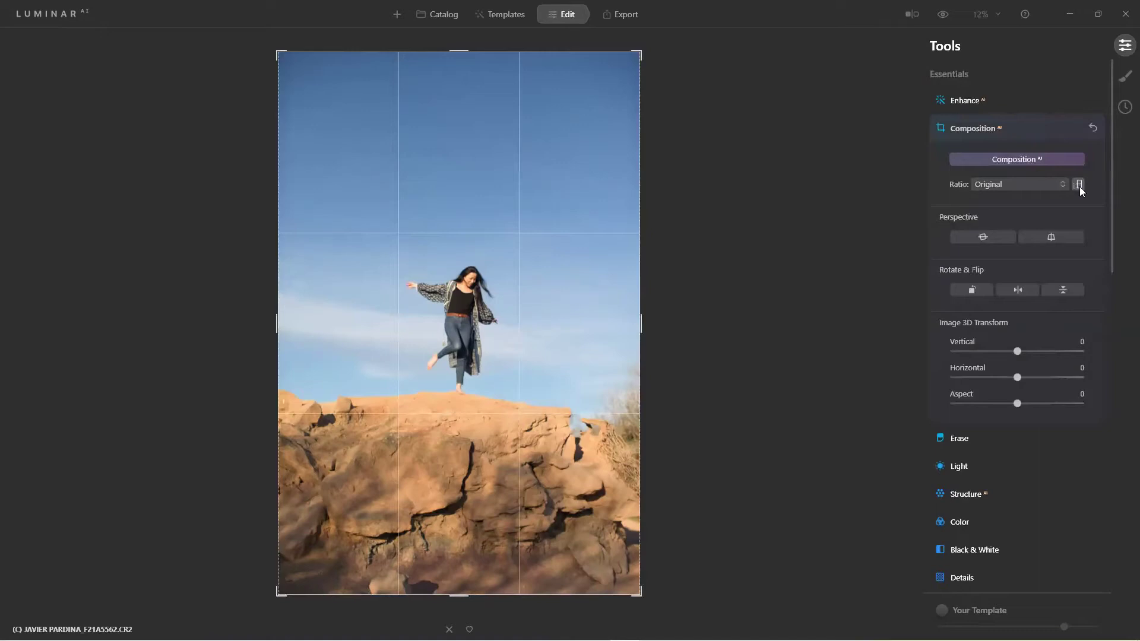
{"action": "left_click", "coordinate": [1078, 185]}
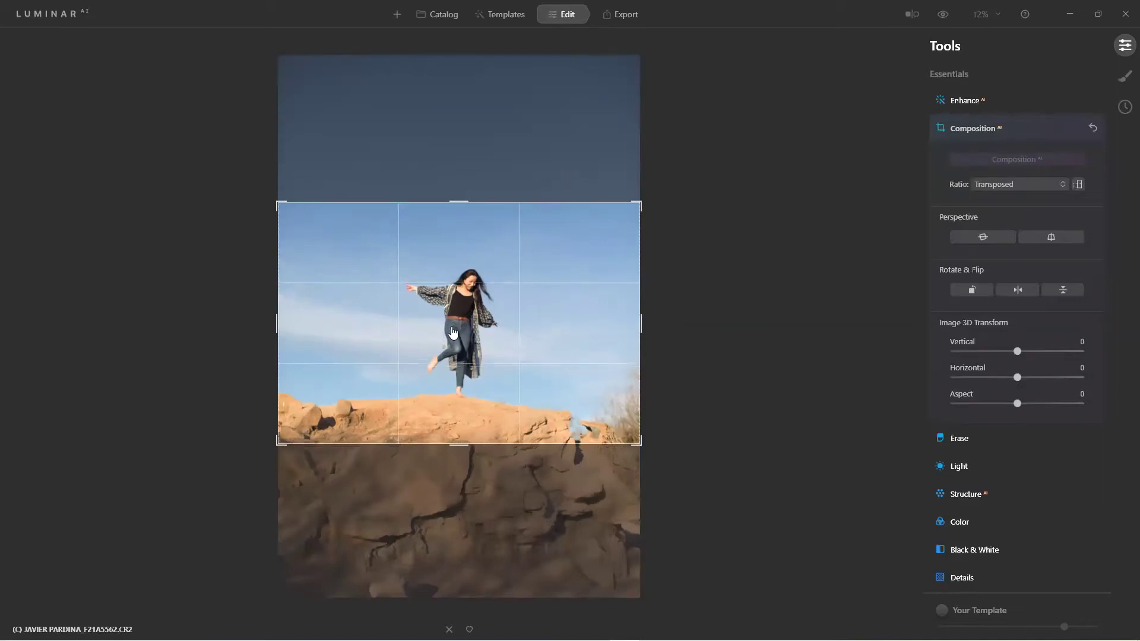
{"action": "mouse_move", "coordinate": [440, 324]}
{"action": "left_mouse_down"}
{"action": "mouse_move", "coordinate": [439, 310]}
{"action": "mouse_move", "coordinate": [435, 323]}
{"action": "left_mouse_up"}
{"action": "key", "text": "Return"}
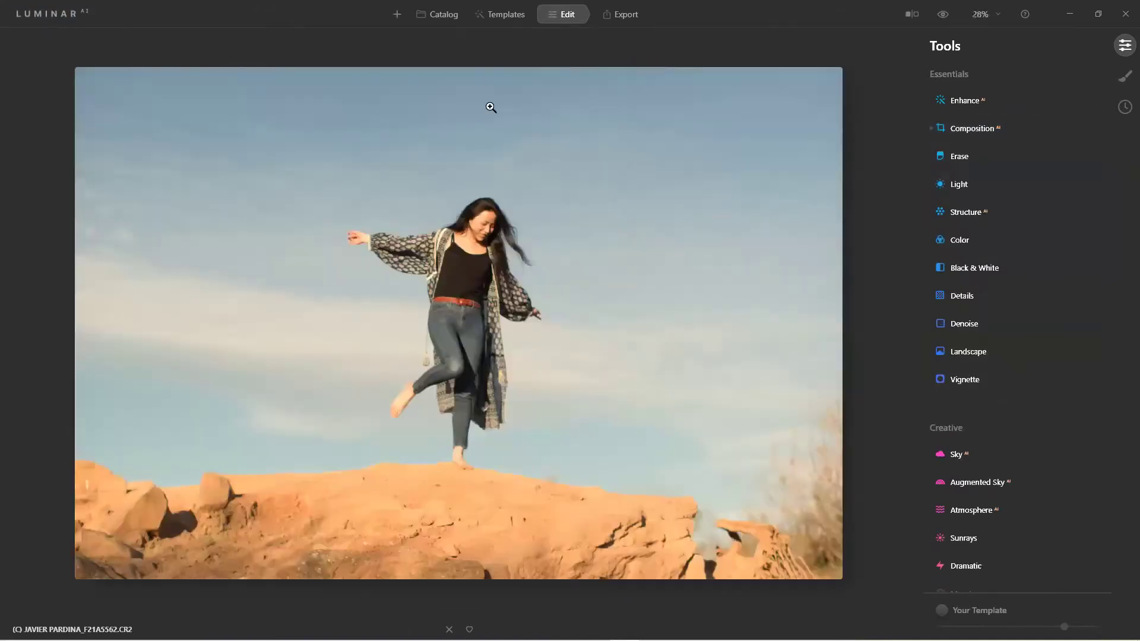
Step: Apply the Teal & Orange template from the Blockbuster Collection and keep it at full strength
{"action": "left_click", "coordinate": [501, 16]}
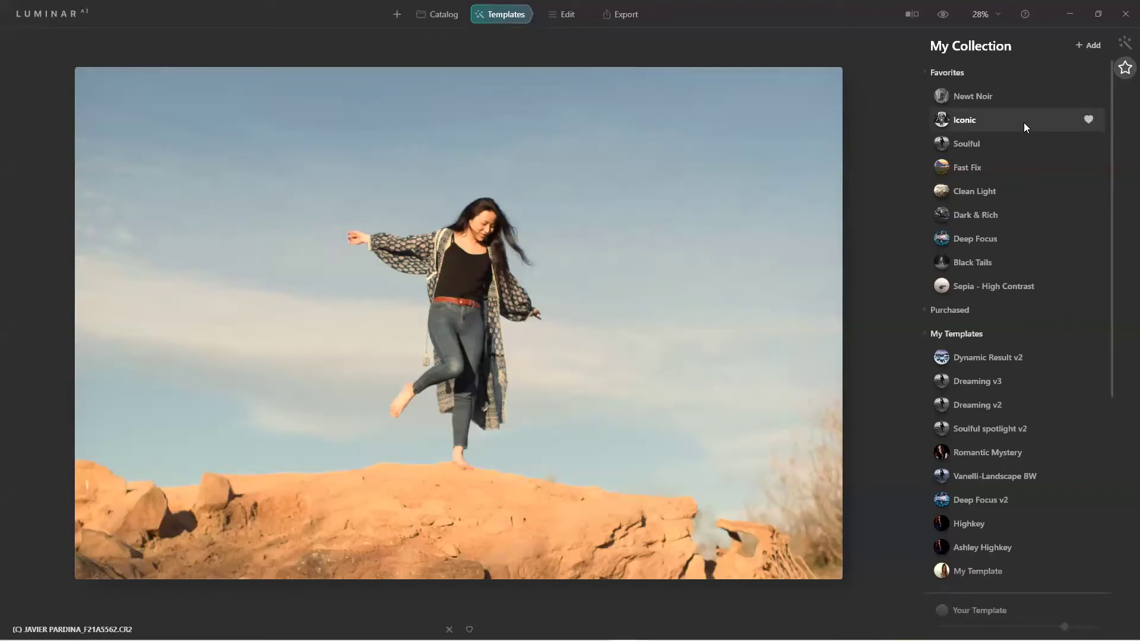
{"action": "left_click", "coordinate": [1122, 48]}
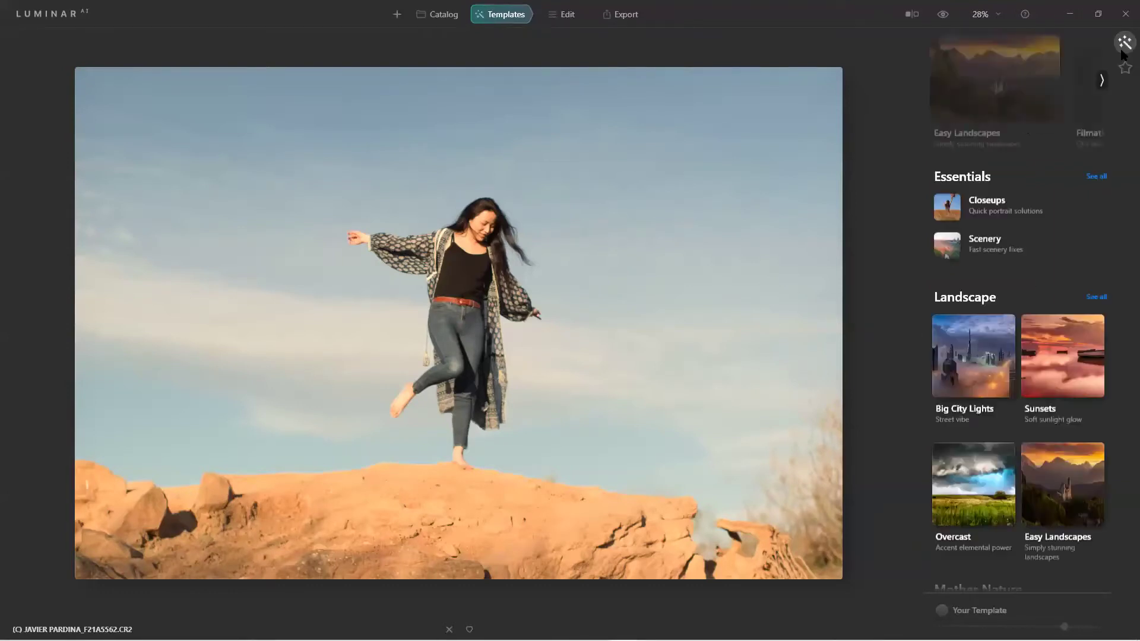
{"action": "left_click", "coordinate": [1102, 83]}
{"action": "left_click", "coordinate": [1102, 83]}
{"action": "left_click", "coordinate": [1100, 86]}
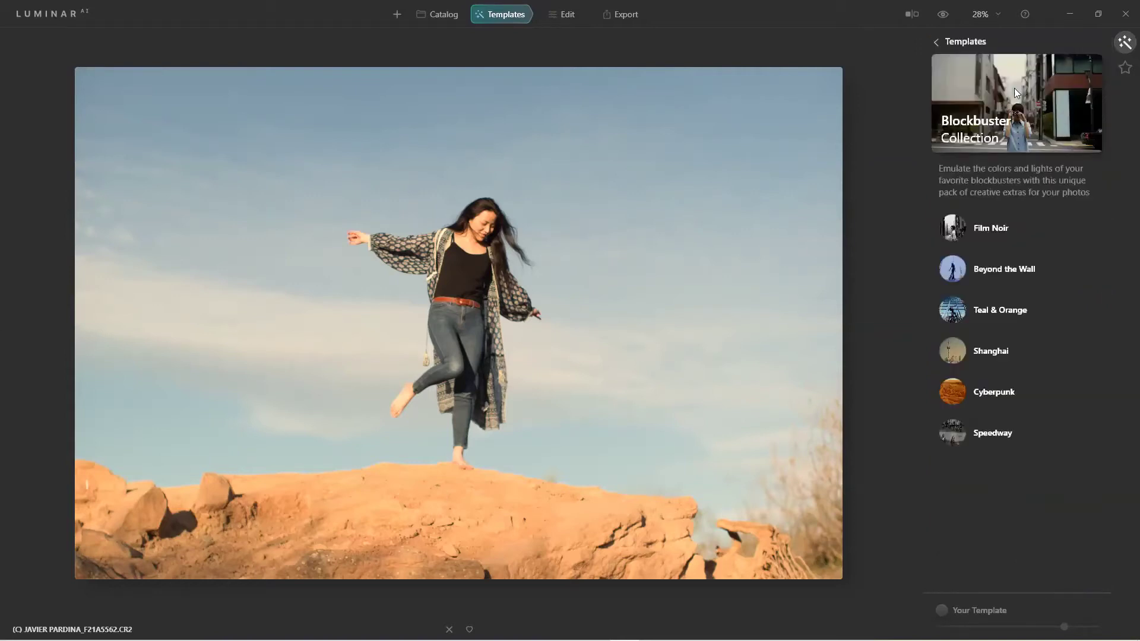
{"action": "left_click", "coordinate": [955, 313]}
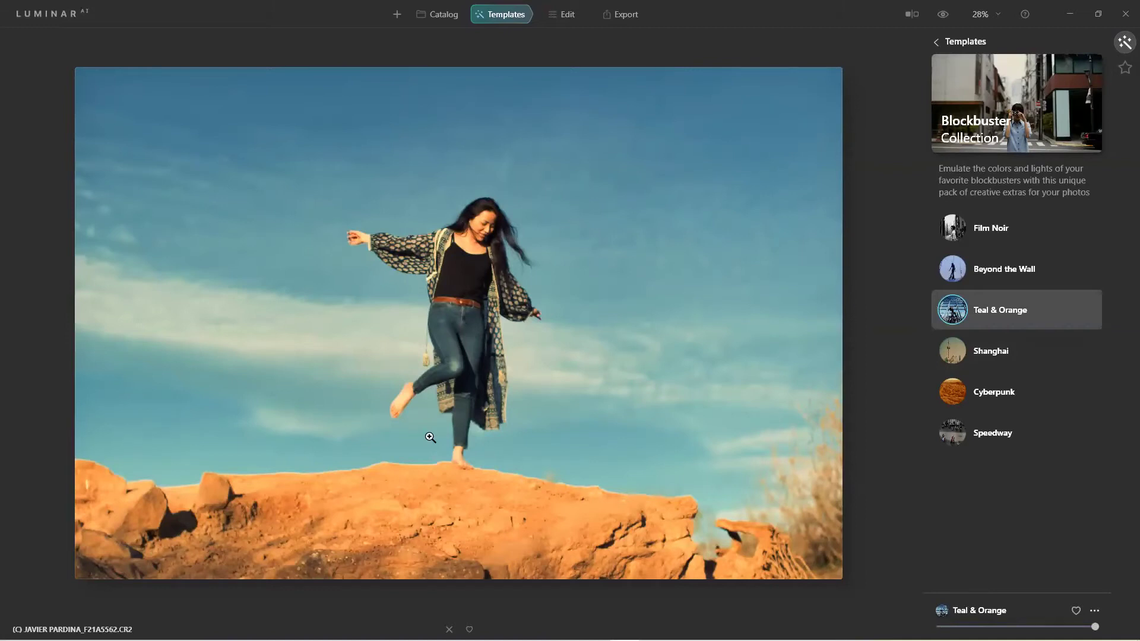
{"action": "left_click_drag", "start_coordinate": [1095, 627], "coordinate": [1047, 627]}
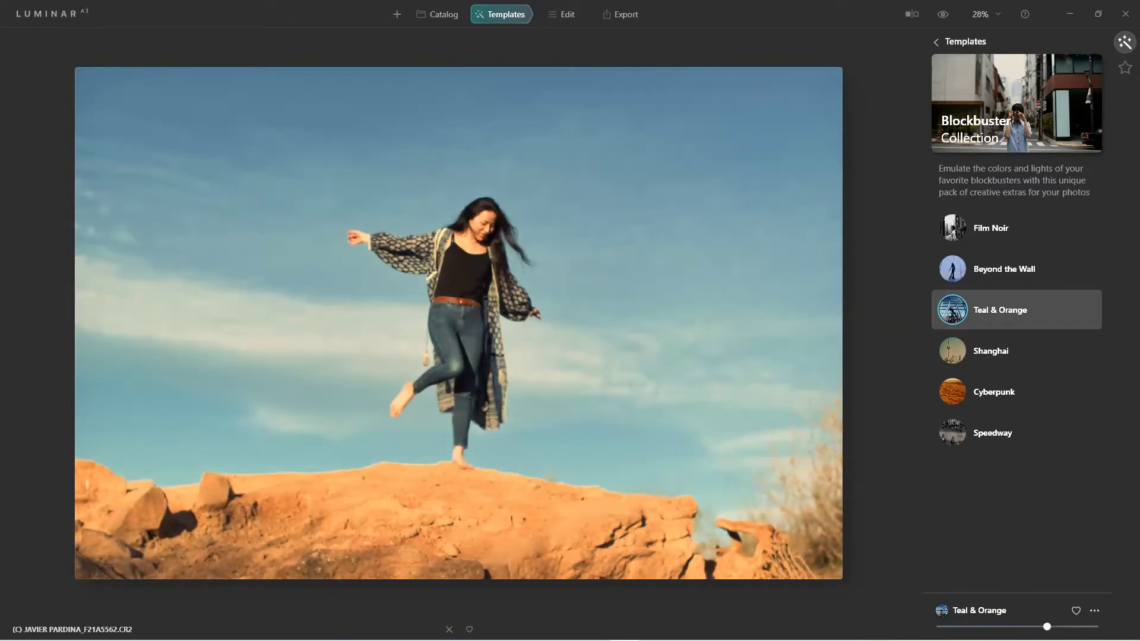
{"action": "left_click_drag", "start_coordinate": [1047, 627], "coordinate": [1095, 627]}
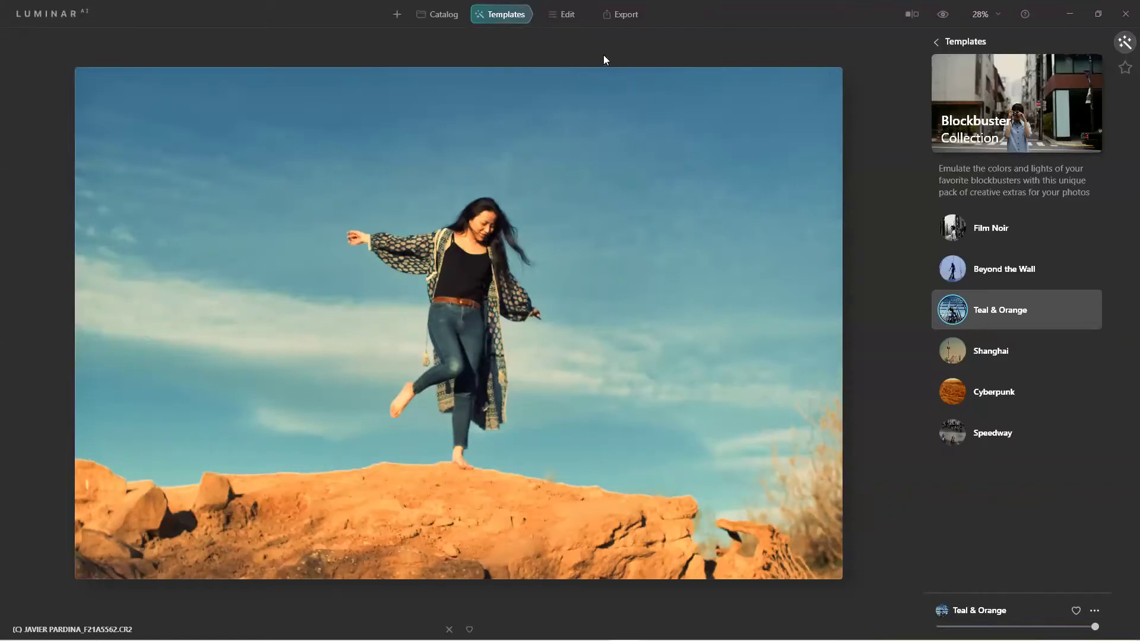
Step: Add a vignette centred on the woman with Amount -40 and Size 23
{"action": "left_click", "coordinate": [575, 16]}
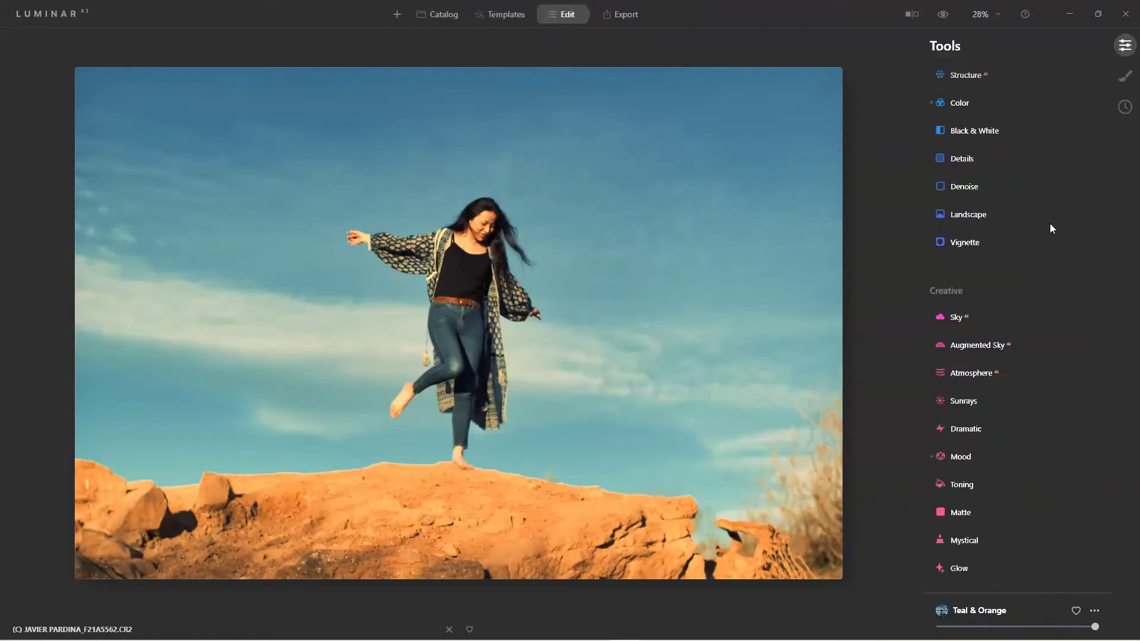
{"action": "left_click", "coordinate": [968, 242]}
{"action": "left_click", "coordinate": [1014, 277]}
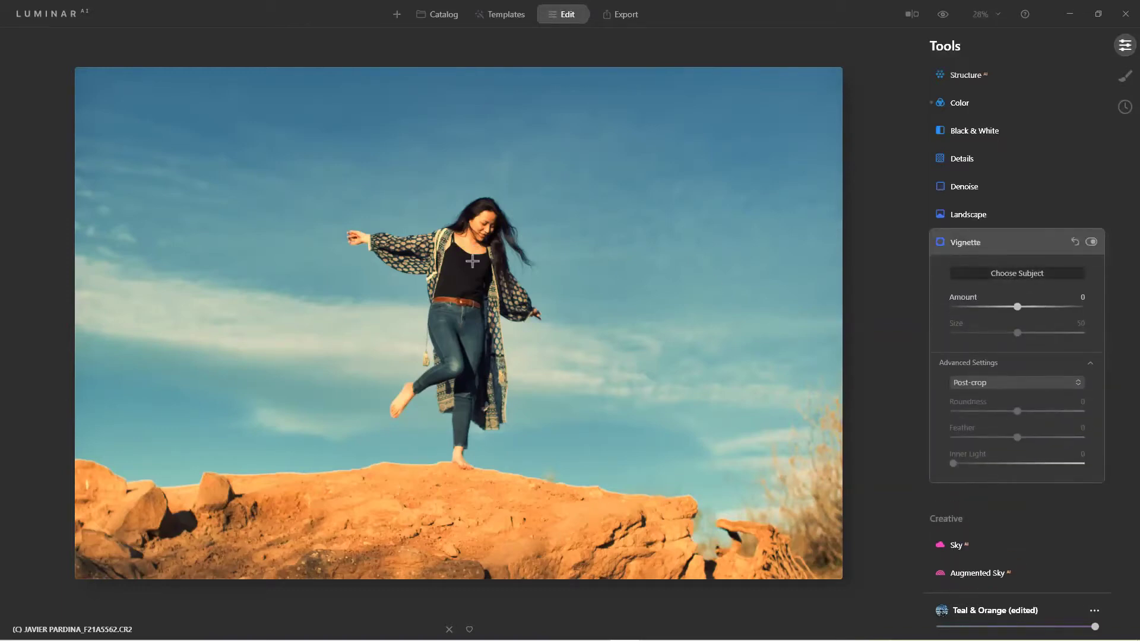
{"action": "left_click_drag", "start_coordinate": [1012, 305], "coordinate": [973, 344]}
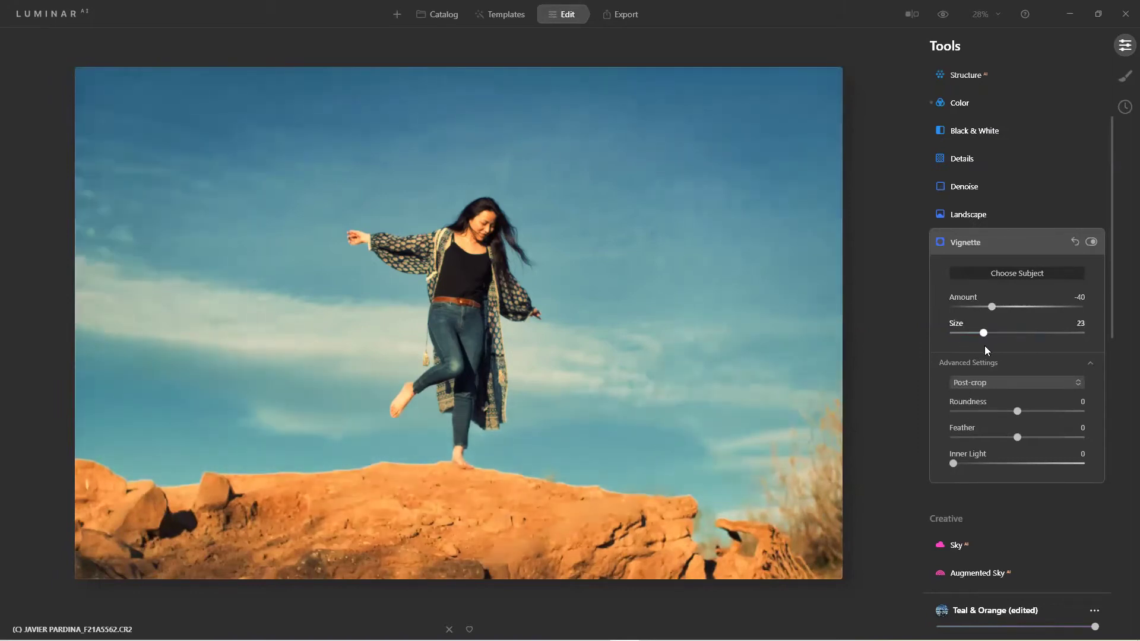
{"action": "left_click", "coordinate": [970, 239]}
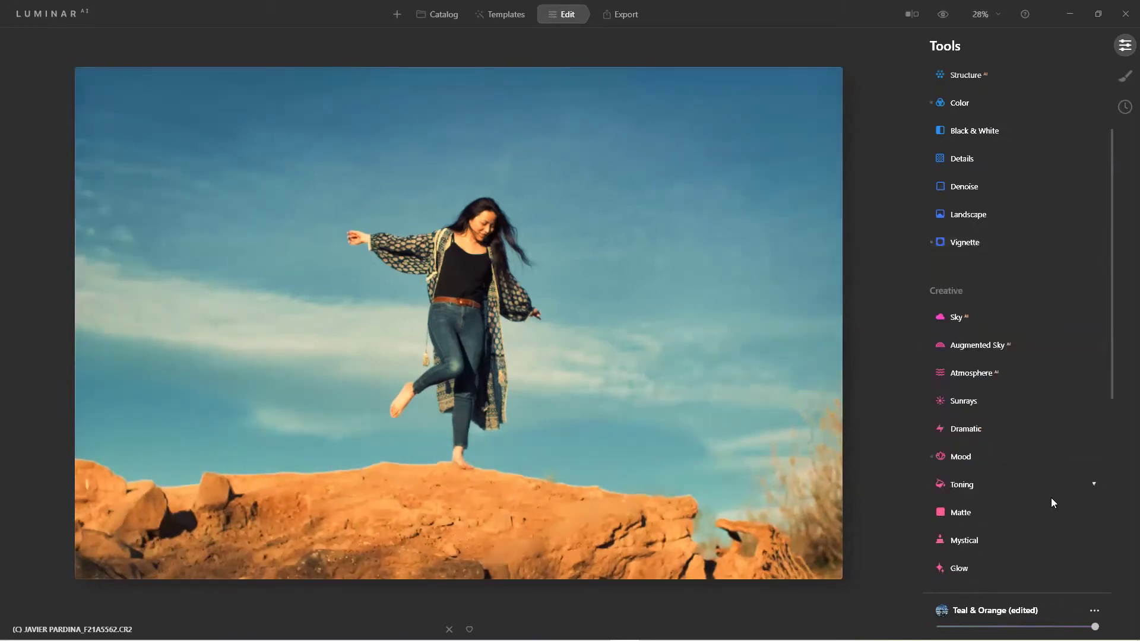
Step: Set Supercontrast to Shadows Contrast 50, Shadows Balance -18, Midtones Contrast 19 and Midtones Balance -58
{"action": "mouse_move", "coordinate": [1095, 627]}
{"action": "left_mouse_down"}
{"action": "mouse_move", "coordinate": [973, 626]}
{"action": "mouse_move", "coordinate": [1095, 626]}
{"action": "left_mouse_up"}
{"action": "scroll", "coordinate": [1010, 332], "scroll_direction": "down", "scroll_amount": 2}
{"action": "scroll", "coordinate": [1010, 337], "scroll_direction": "down", "scroll_amount": 5}
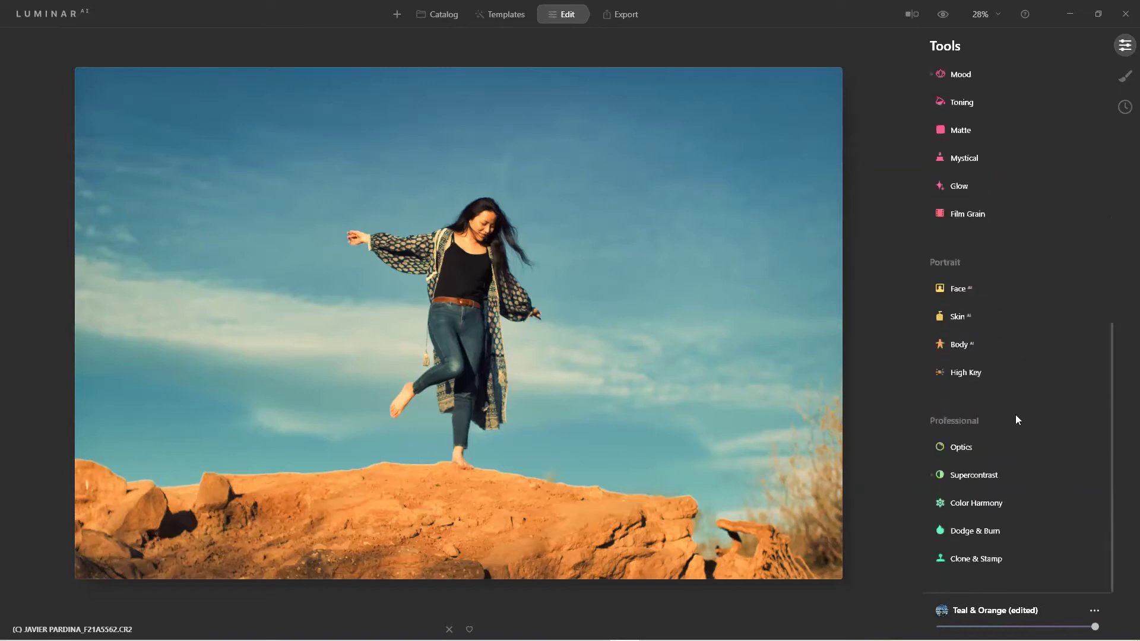
{"action": "left_click", "coordinate": [979, 476]}
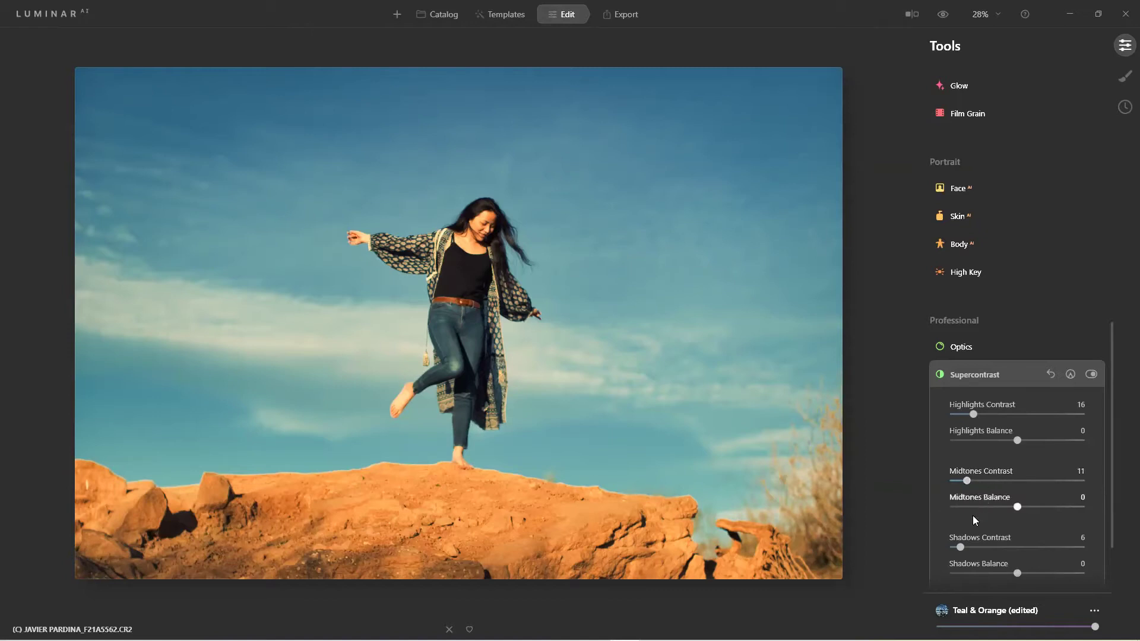
{"action": "left_click_drag", "start_coordinate": [960, 546], "coordinate": [974, 574]}
{"action": "left_click_drag", "start_coordinate": [1052, 577], "coordinate": [1003, 580]}
{"action": "left_click_drag", "start_coordinate": [967, 481], "coordinate": [988, 510]}
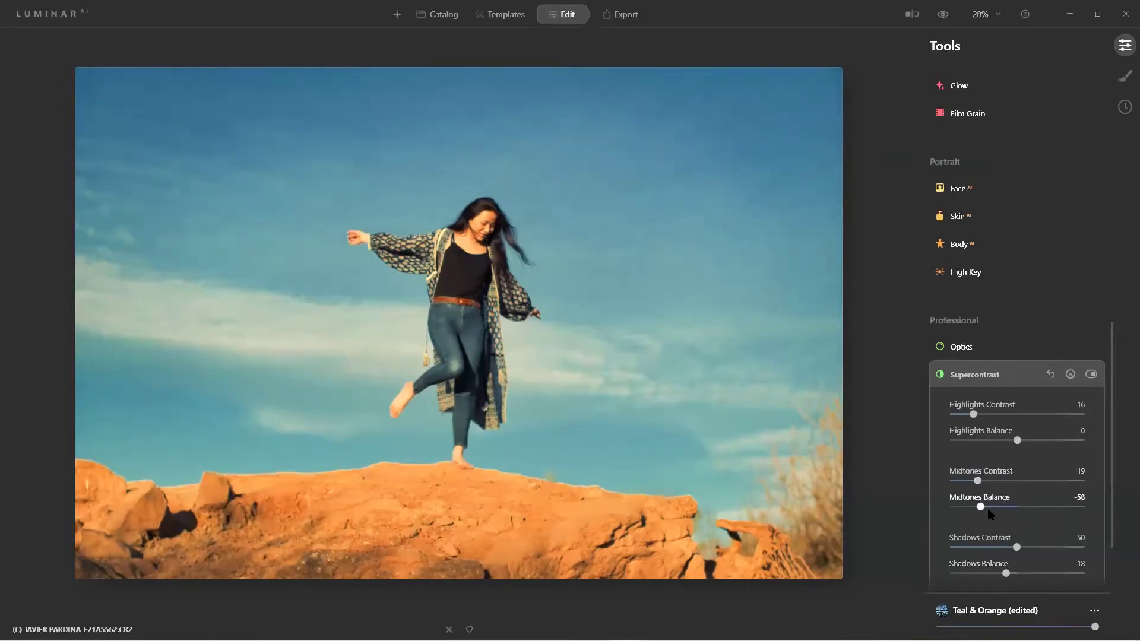
{"action": "left_click", "coordinate": [970, 379]}
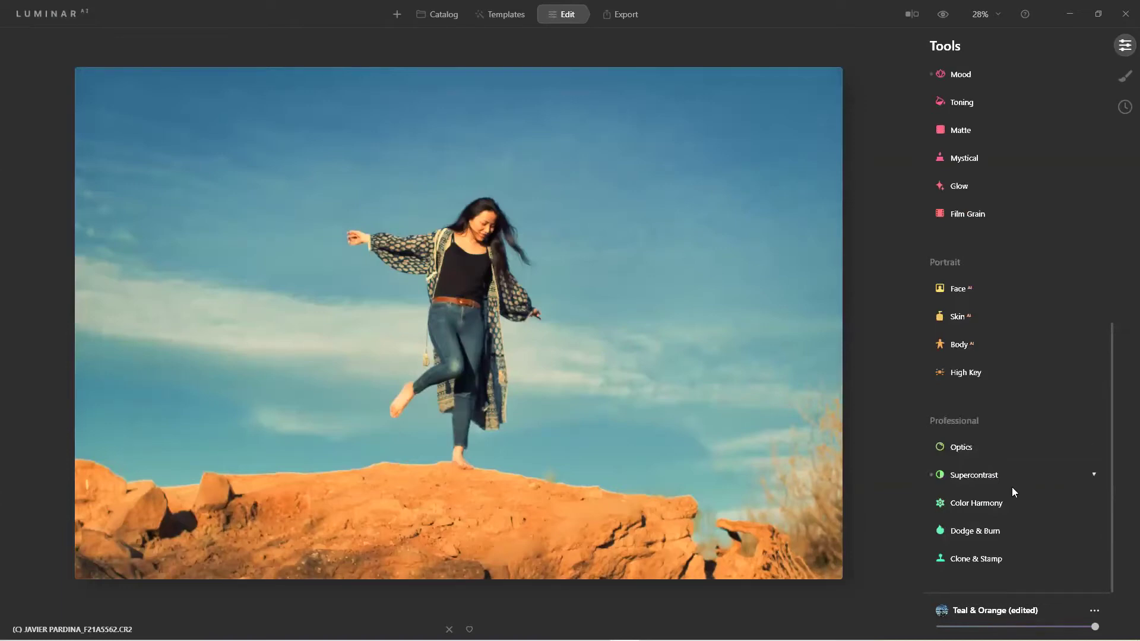
Step: Add a Basic local mask with Exposure -1.58, Contrast -50 and Shadows -54
{"action": "scroll", "coordinate": [1012, 487], "scroll_direction": "up", "scroll_amount": 6}
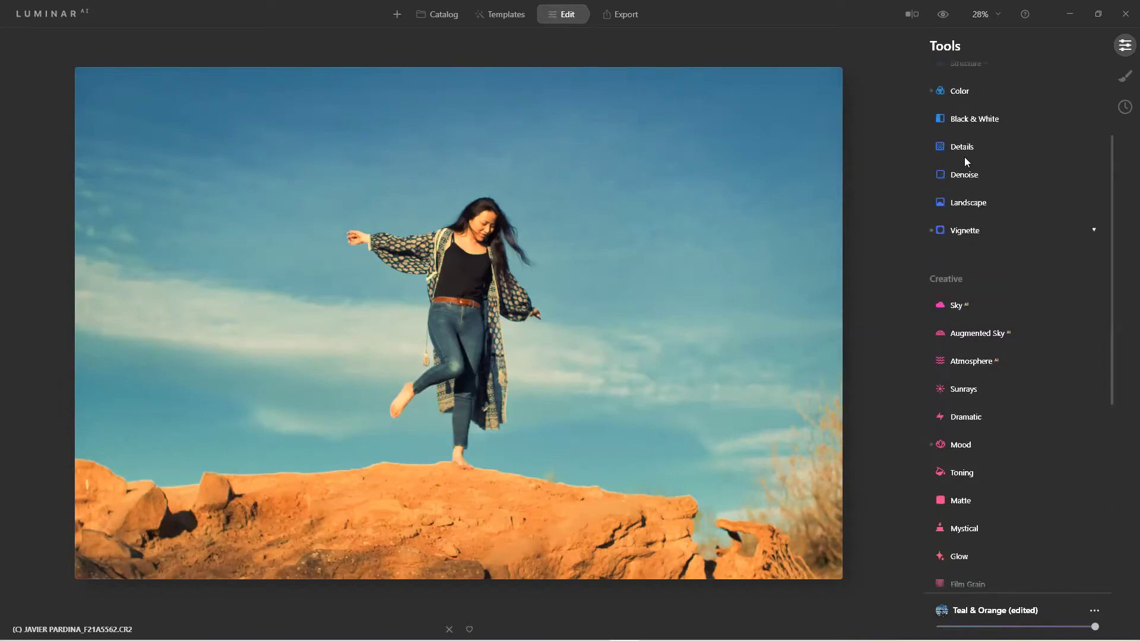
{"action": "left_click", "coordinate": [1123, 79]}
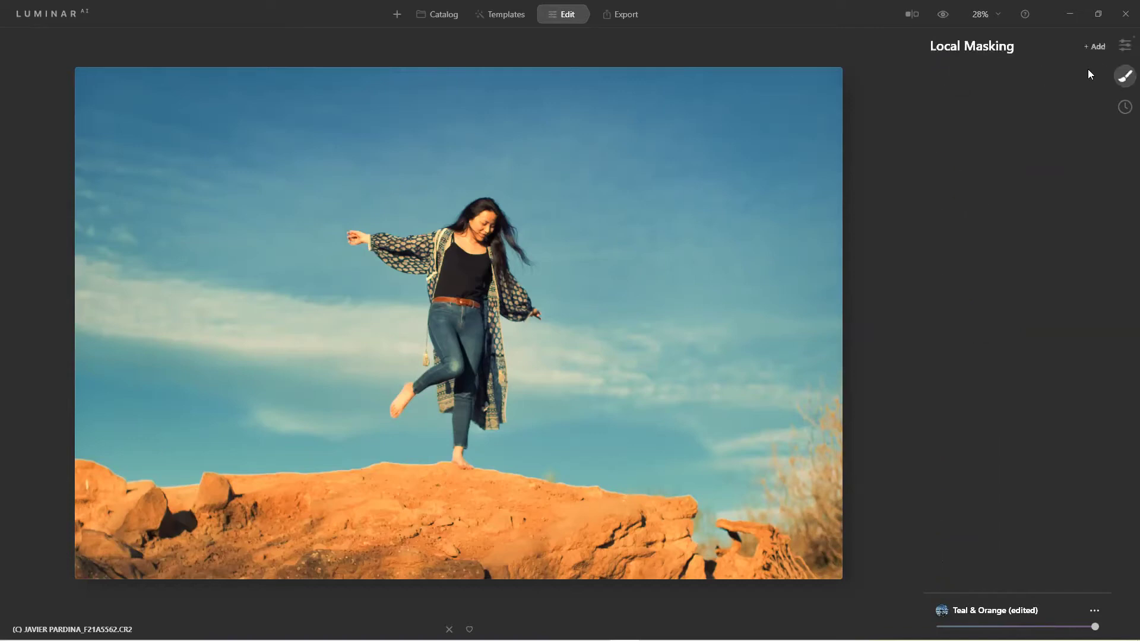
{"action": "left_click", "coordinate": [1095, 52]}
{"action": "left_click", "coordinate": [1080, 74]}
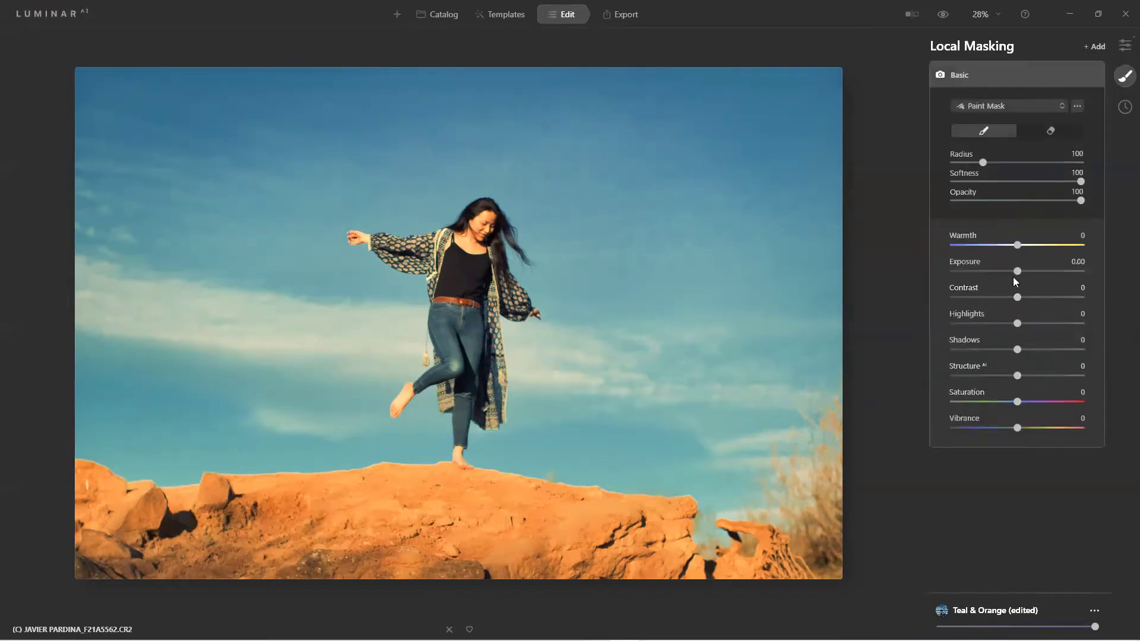
{"action": "left_click_drag", "start_coordinate": [1016, 272], "coordinate": [987, 297]}
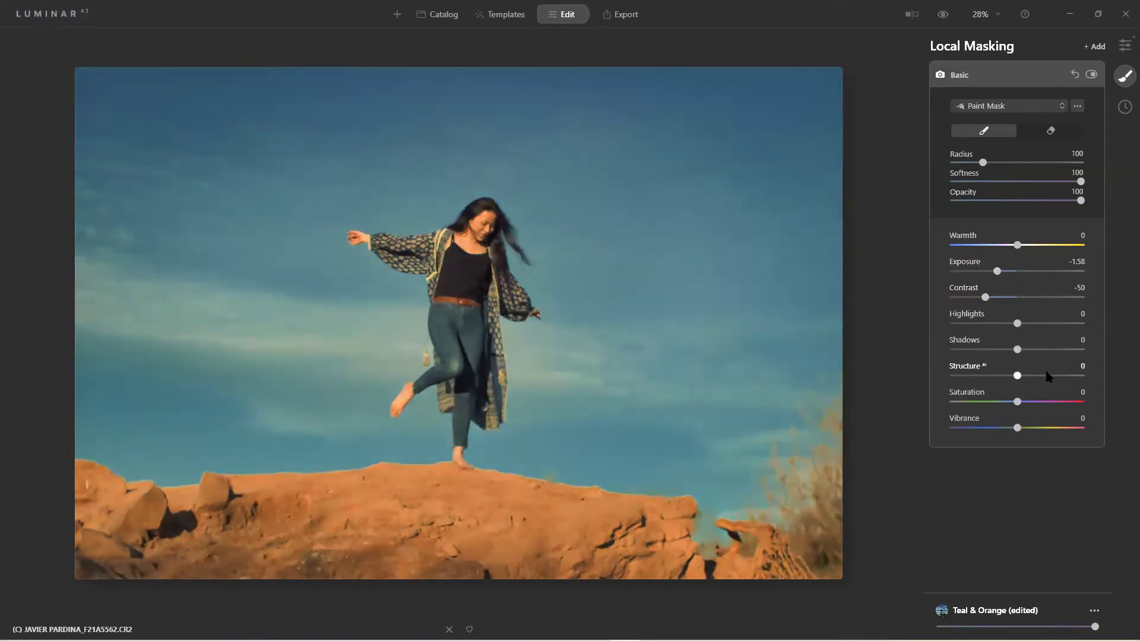
{"action": "left_click_drag", "start_coordinate": [1017, 350], "coordinate": [984, 350]}
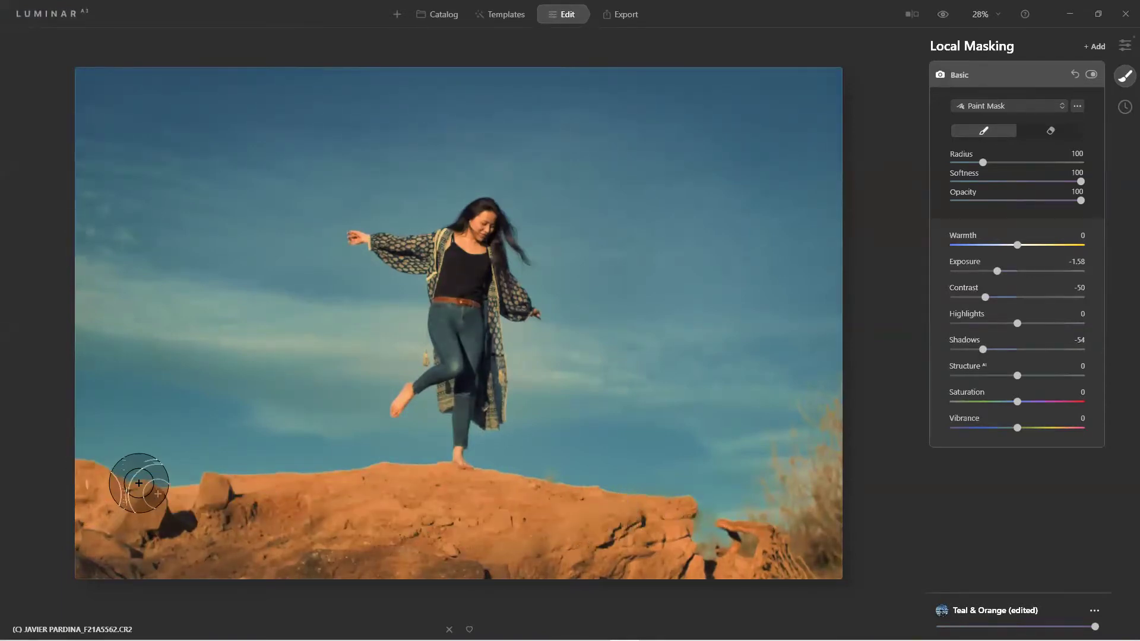
{"action": "left_click", "coordinate": [1000, 106]}
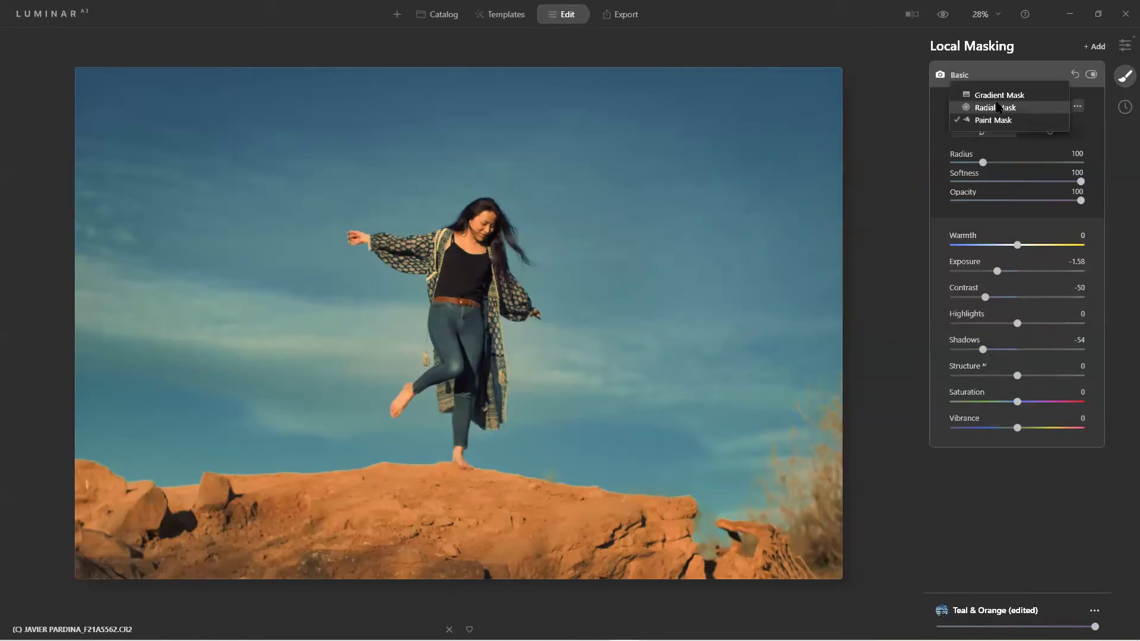
{"action": "left_click", "coordinate": [1010, 147]}
{"action": "left_click", "coordinate": [1050, 130]}
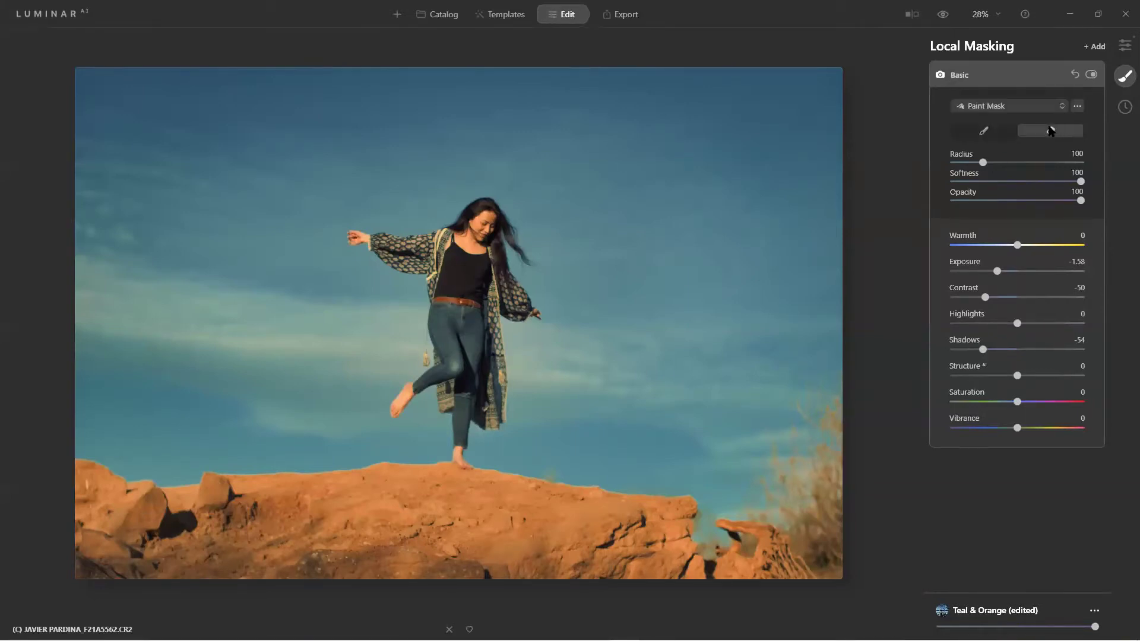
{"action": "left_click", "coordinate": [986, 135]}
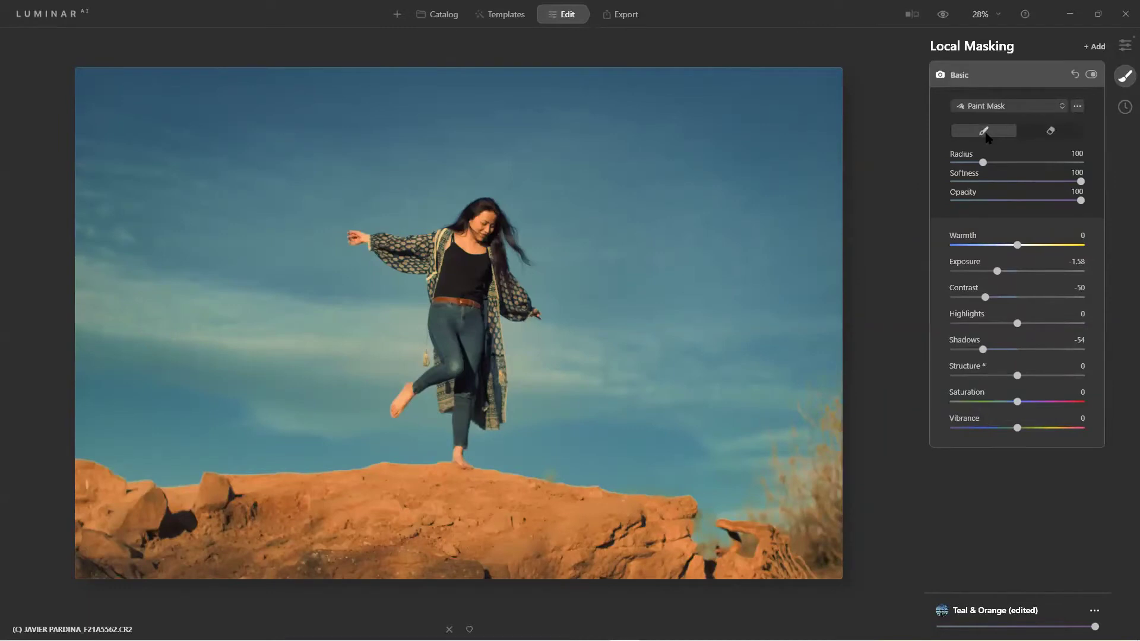
Step: Switch the Basic adjustment to a Gradient Mask and draw the gradient upward from the foreground rocks to the woman's shoulders
{"action": "left_click", "coordinate": [1003, 106]}
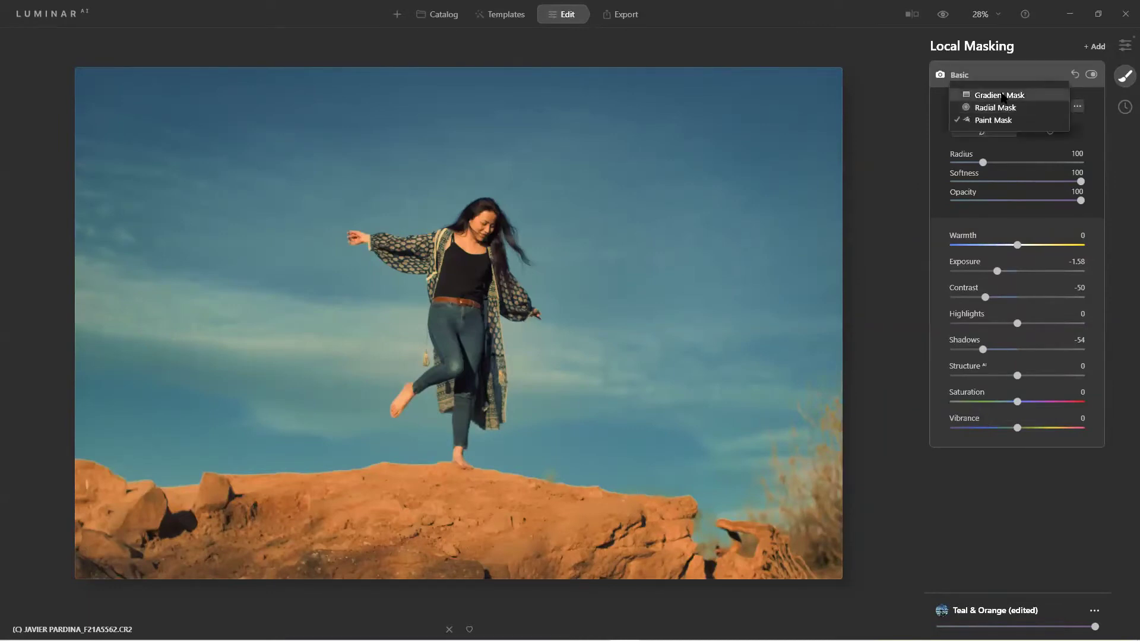
{"action": "left_click", "coordinate": [1002, 96]}
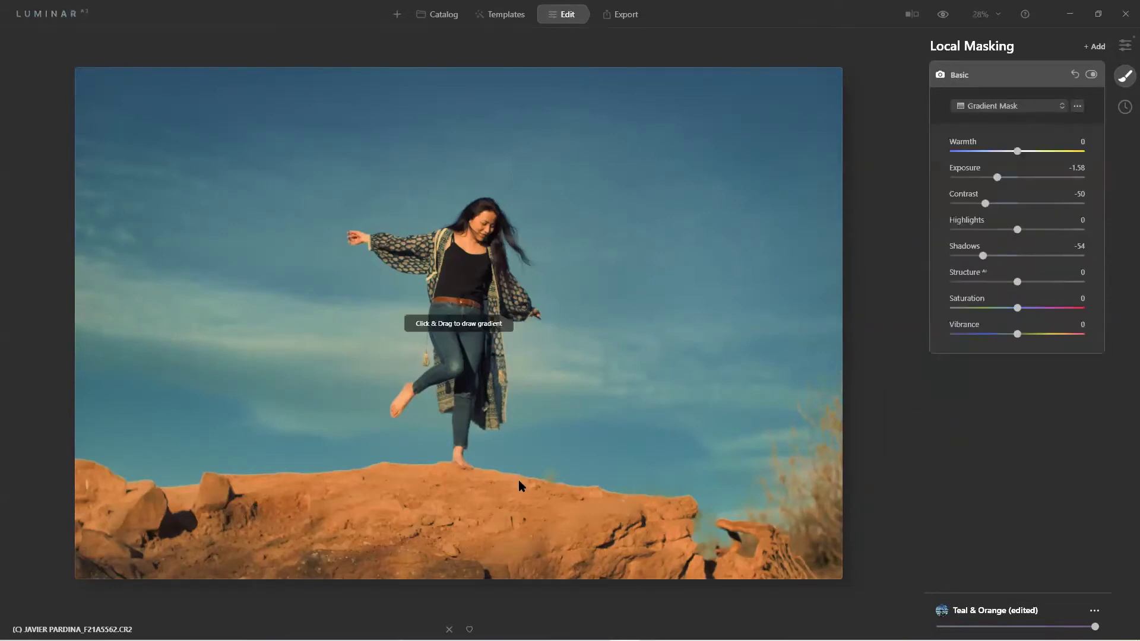
{"action": "left_click_drag", "start_coordinate": [454, 549], "coordinate": [457, 234]}
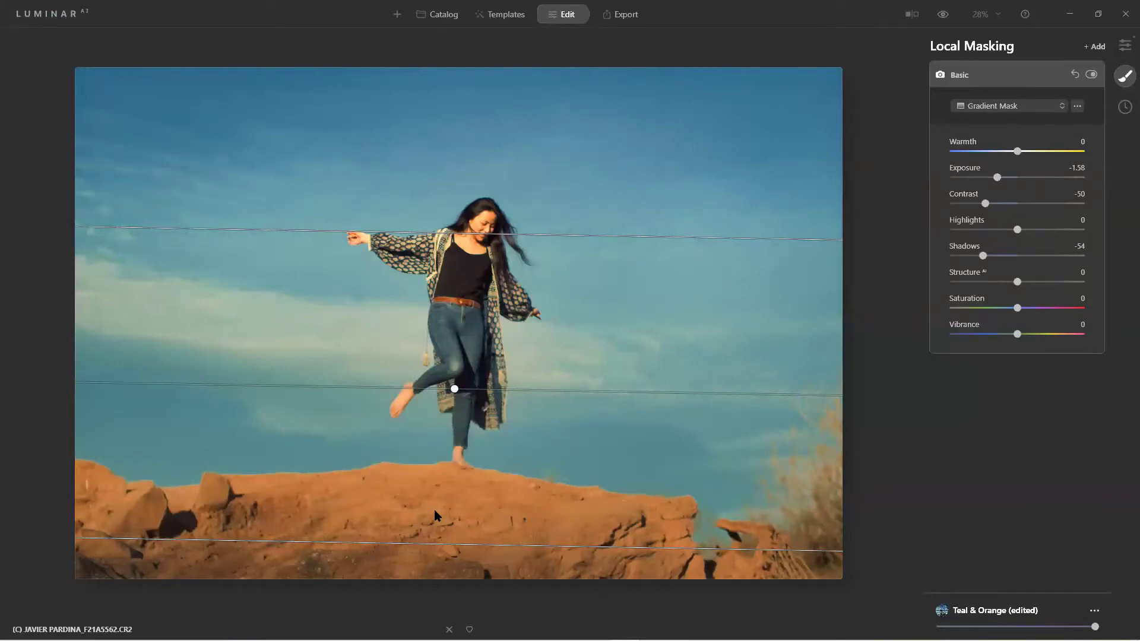
{"action": "left_click", "coordinate": [964, 76]}
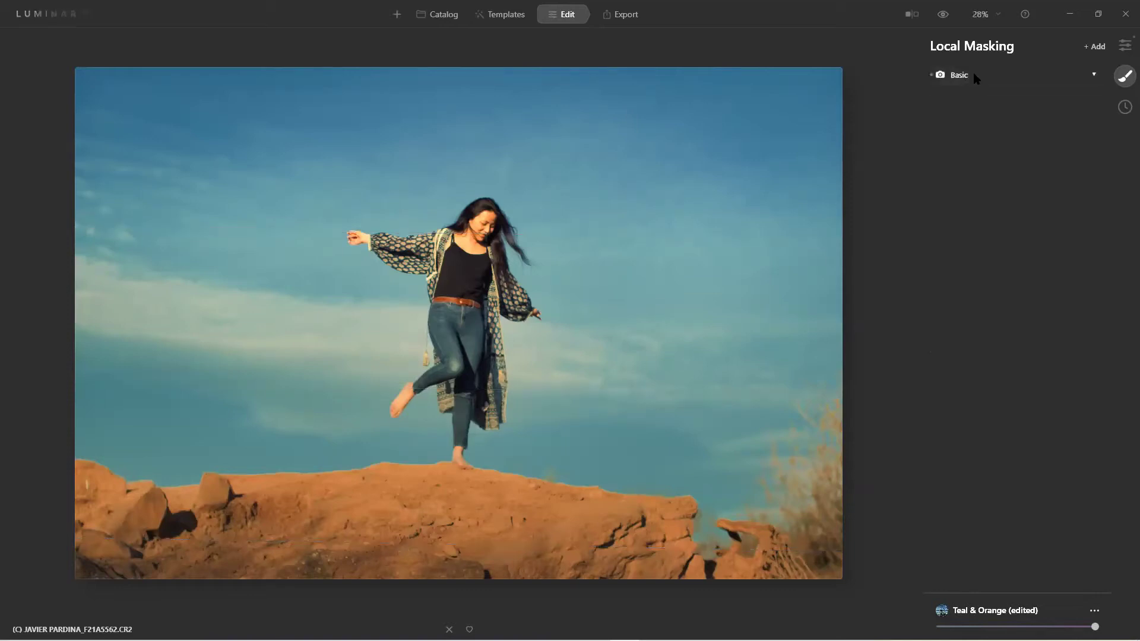
Step: Temporarily disable the Basic gradient adjustment to compare the photo with and without it
{"action": "left_click", "coordinate": [1095, 76]}
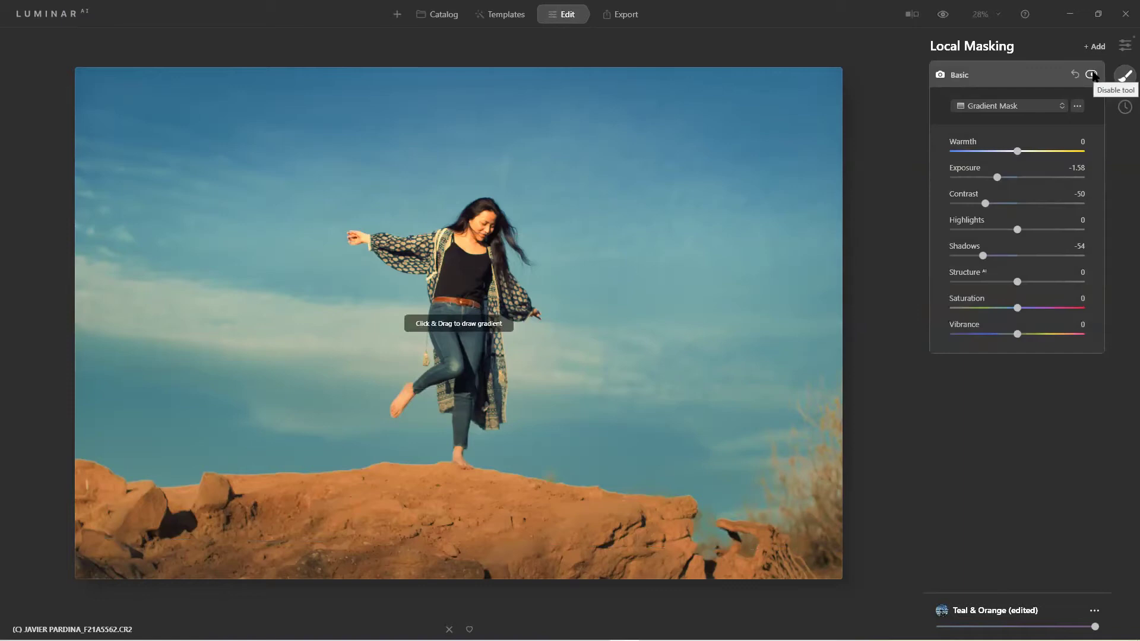
{"action": "left_click", "coordinate": [1093, 75]}
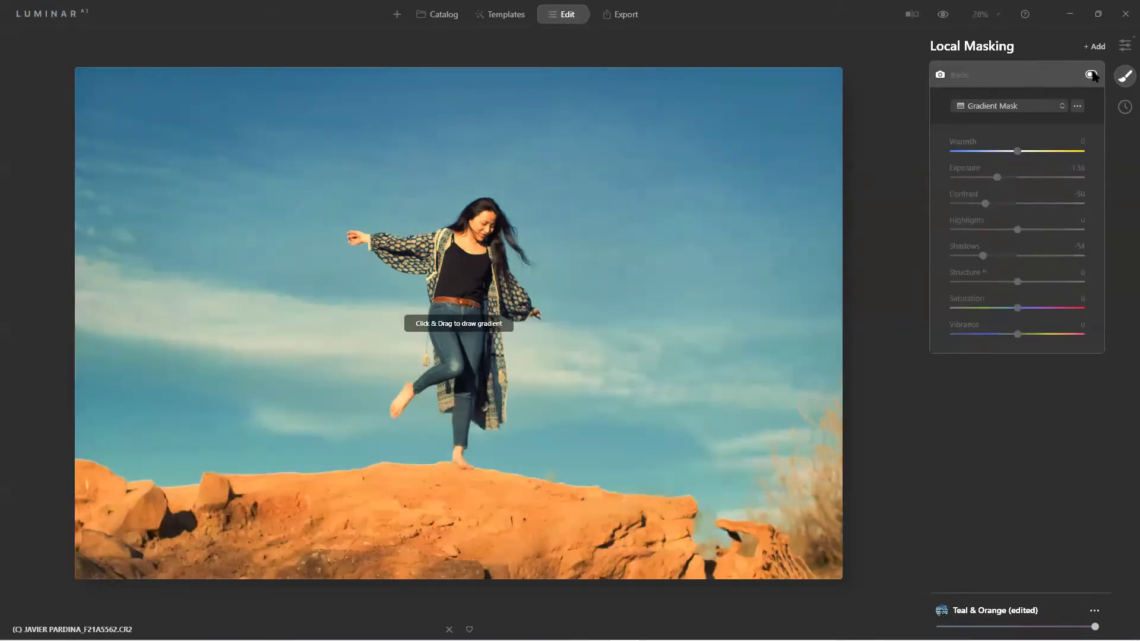
{"action": "left_click", "coordinate": [1093, 75]}
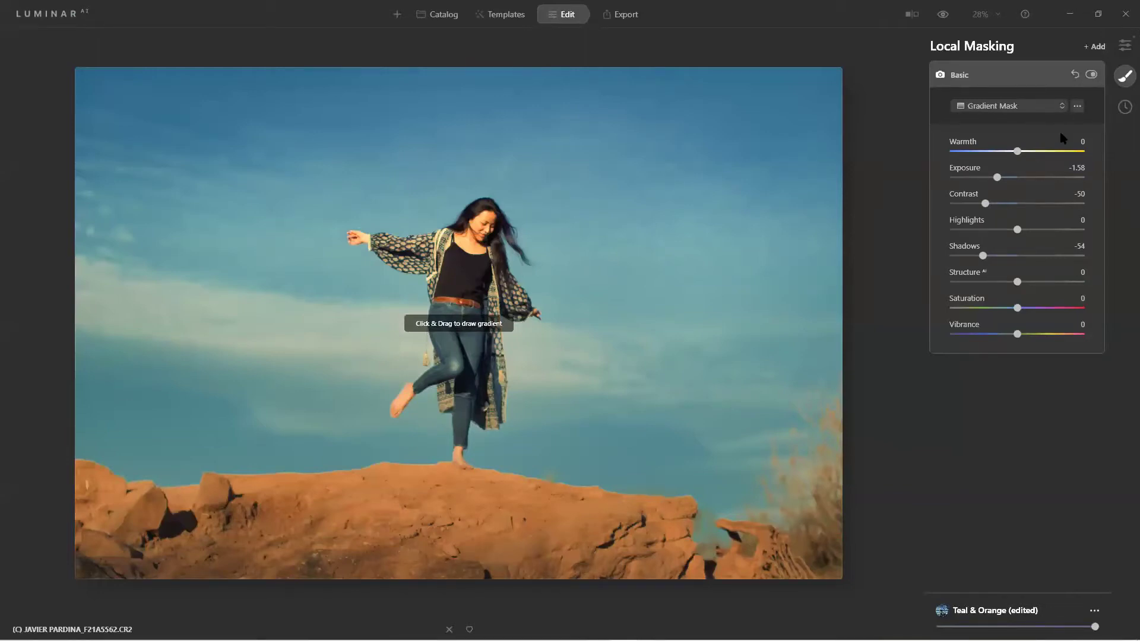
{"action": "left_click", "coordinate": [965, 76]}
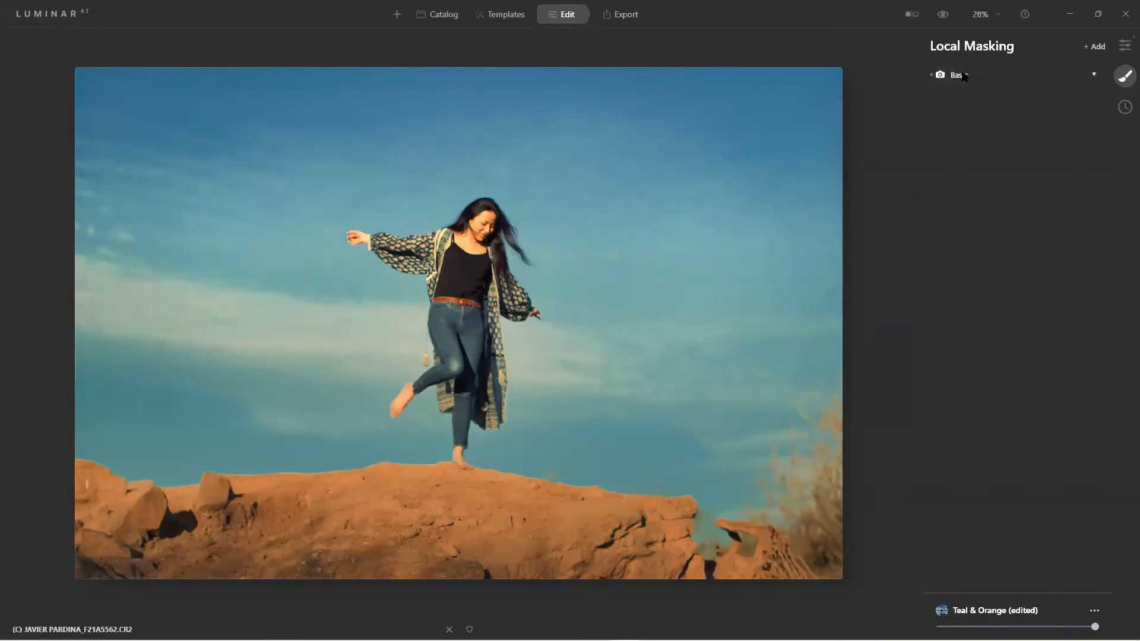
Step: Try the Birds 3 and Birds 2 objects in the sky with Augmented Sky
{"action": "left_click", "coordinate": [1125, 46]}
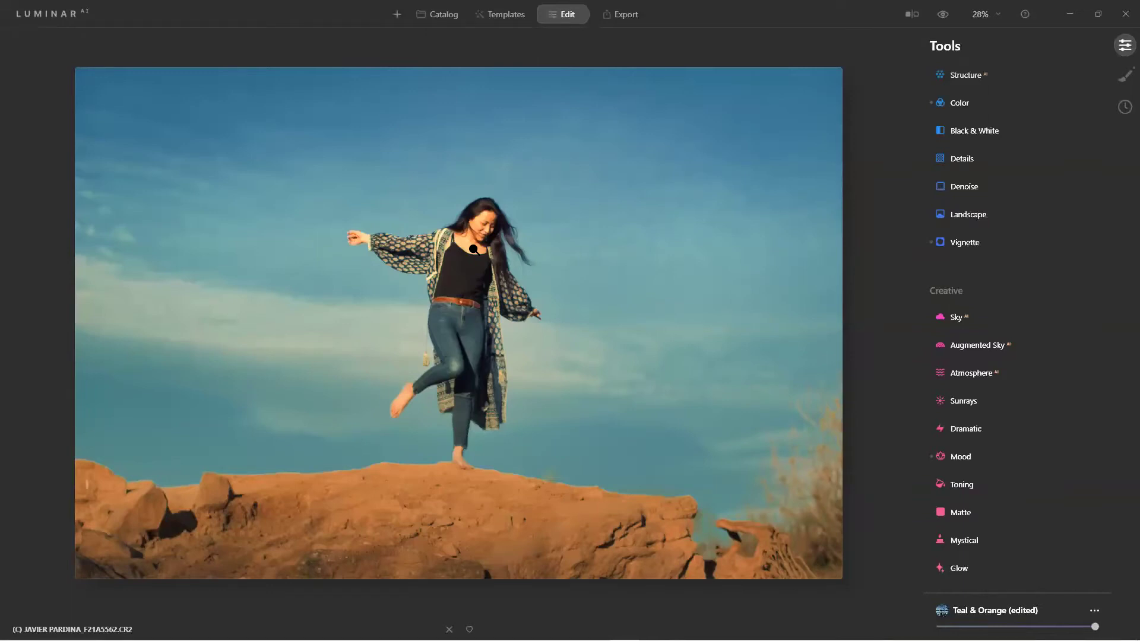
{"action": "left_click", "coordinate": [976, 351]}
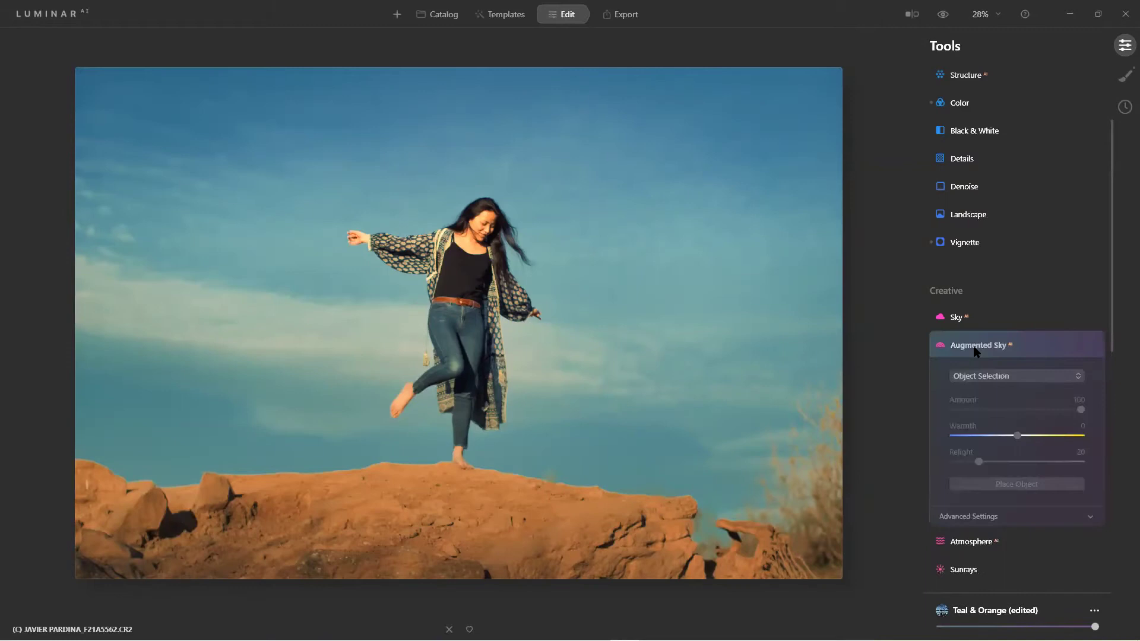
{"action": "left_click", "coordinate": [1013, 377]}
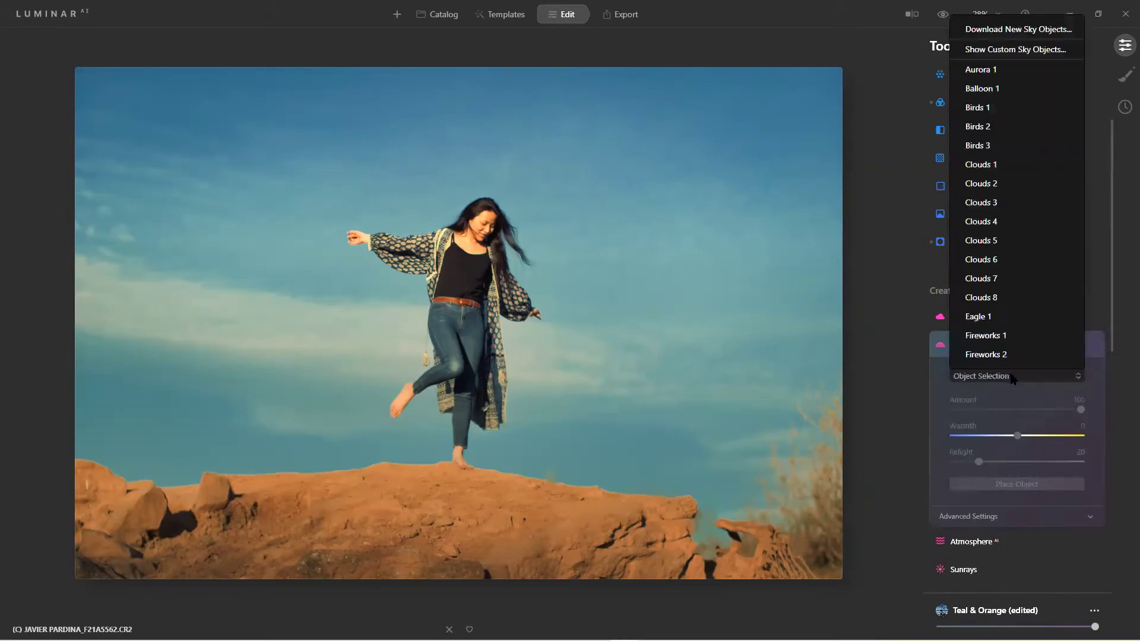
{"action": "left_click", "coordinate": [981, 151]}
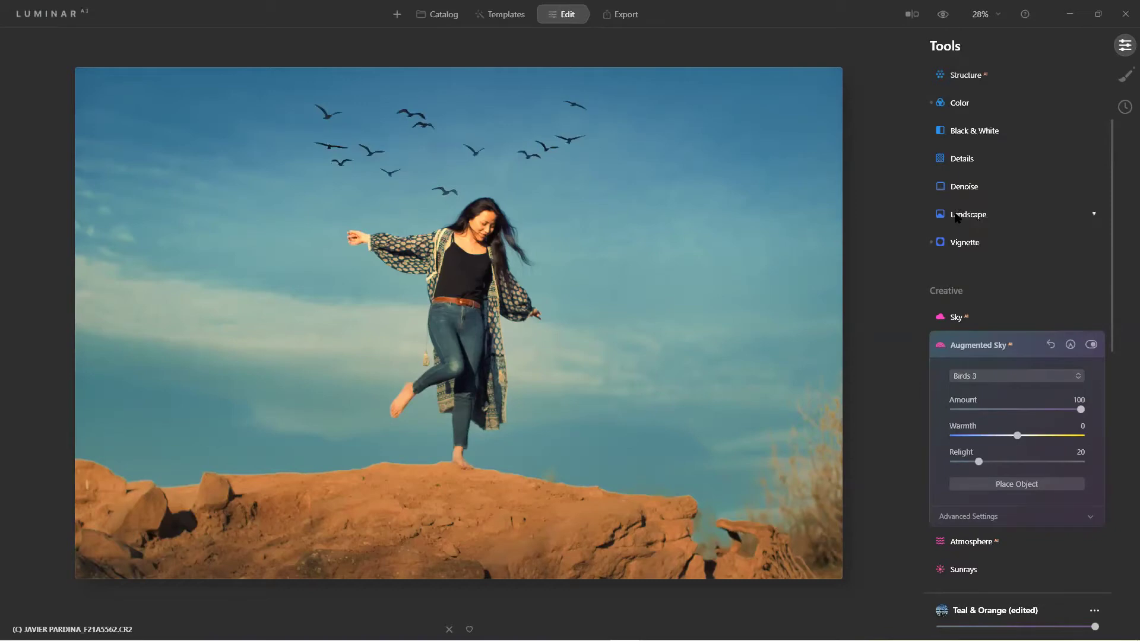
{"action": "left_click", "coordinate": [992, 375]}
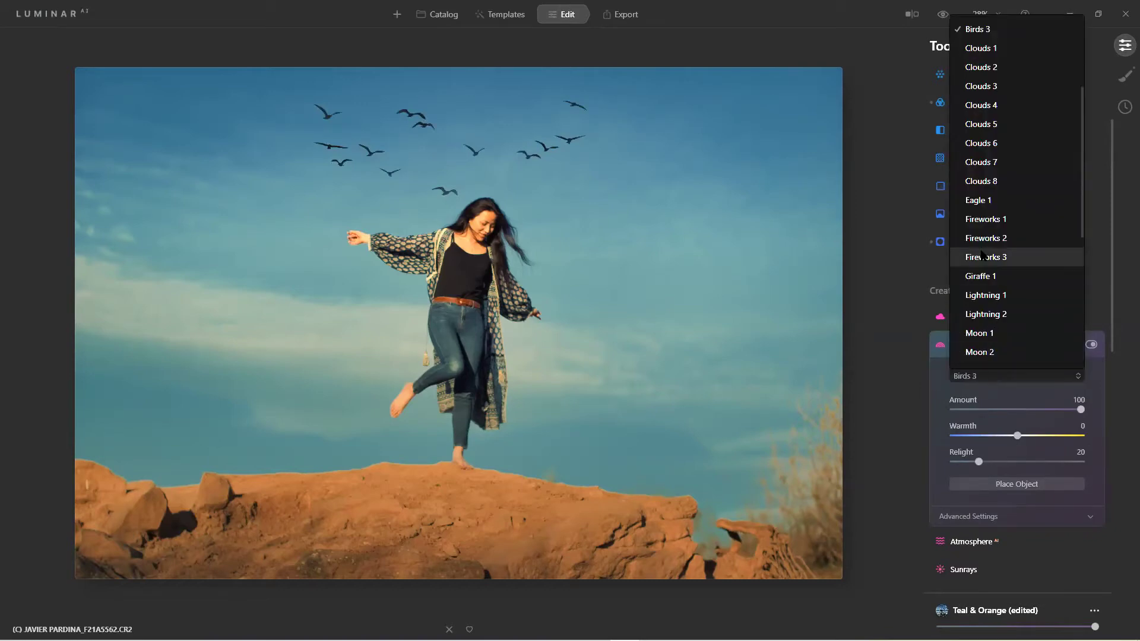
{"action": "scroll", "coordinate": [990, 210], "scroll_direction": "up", "scroll_amount": 3}
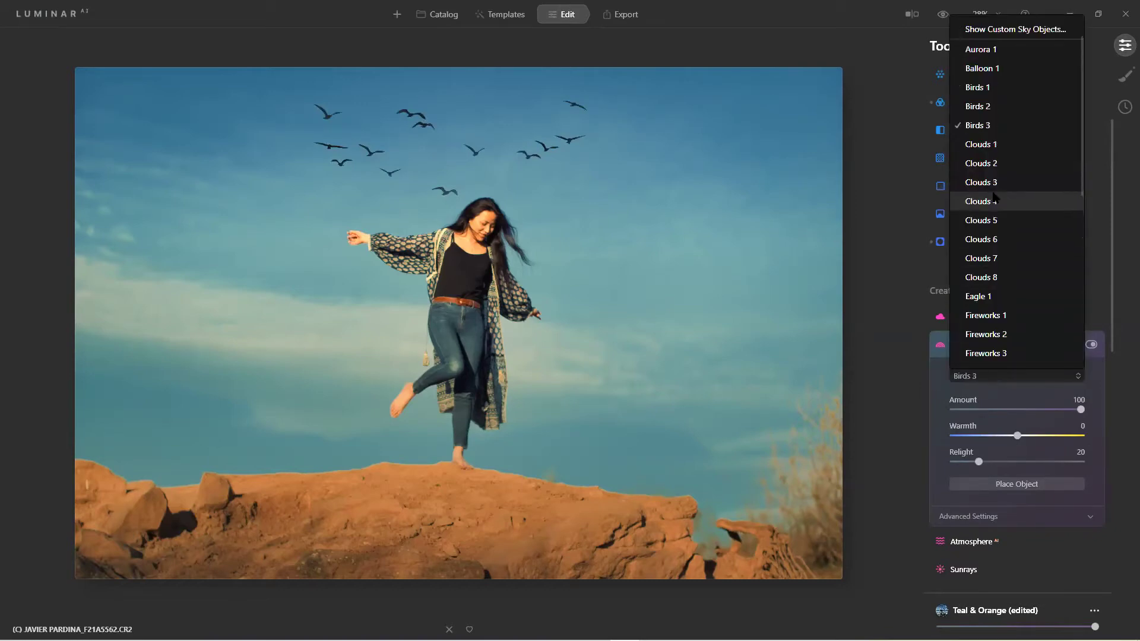
{"action": "left_click", "coordinate": [986, 102]}
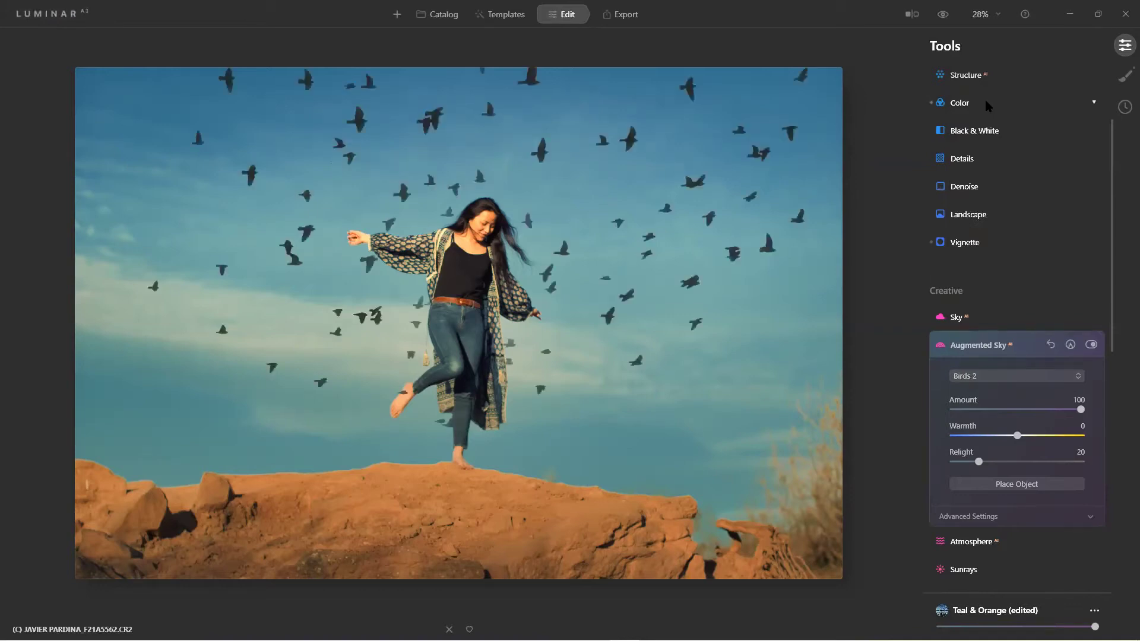
Step: Set the Augmented Sky object to Birds 1
{"action": "left_click", "coordinate": [1011, 375]}
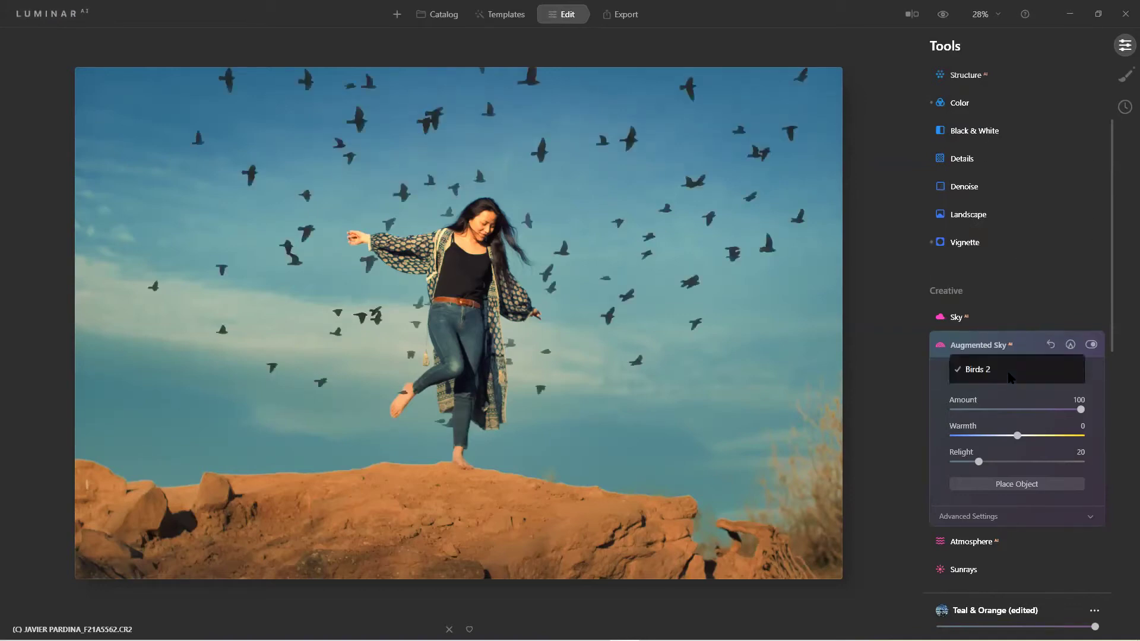
{"action": "scroll", "coordinate": [983, 69], "scroll_direction": "up", "scroll_amount": 1}
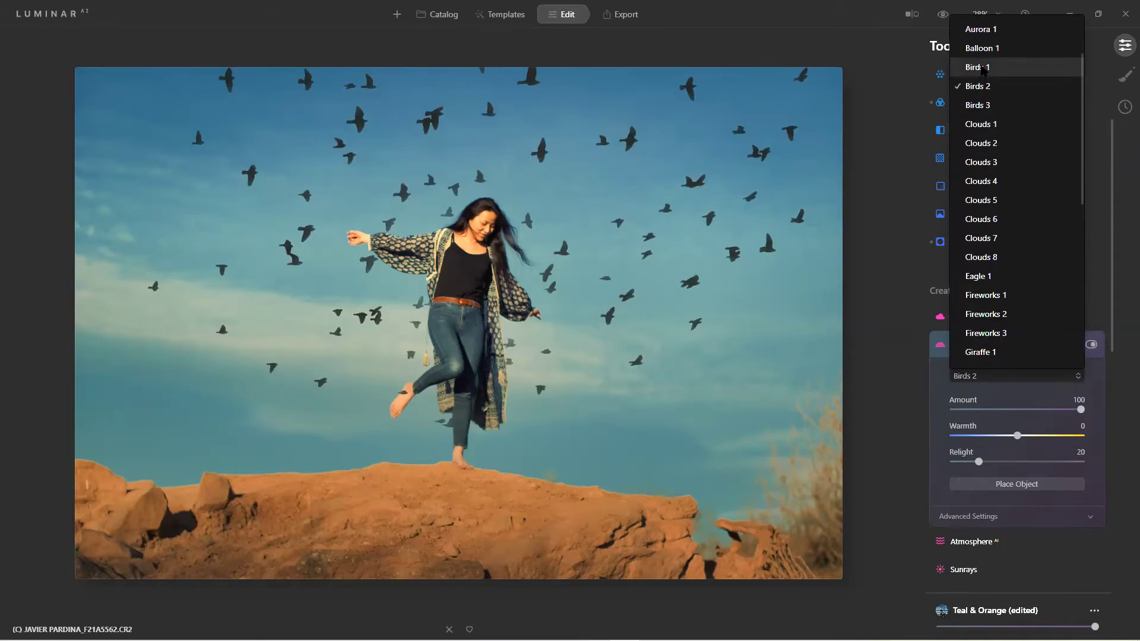
{"action": "left_click", "coordinate": [983, 67]}
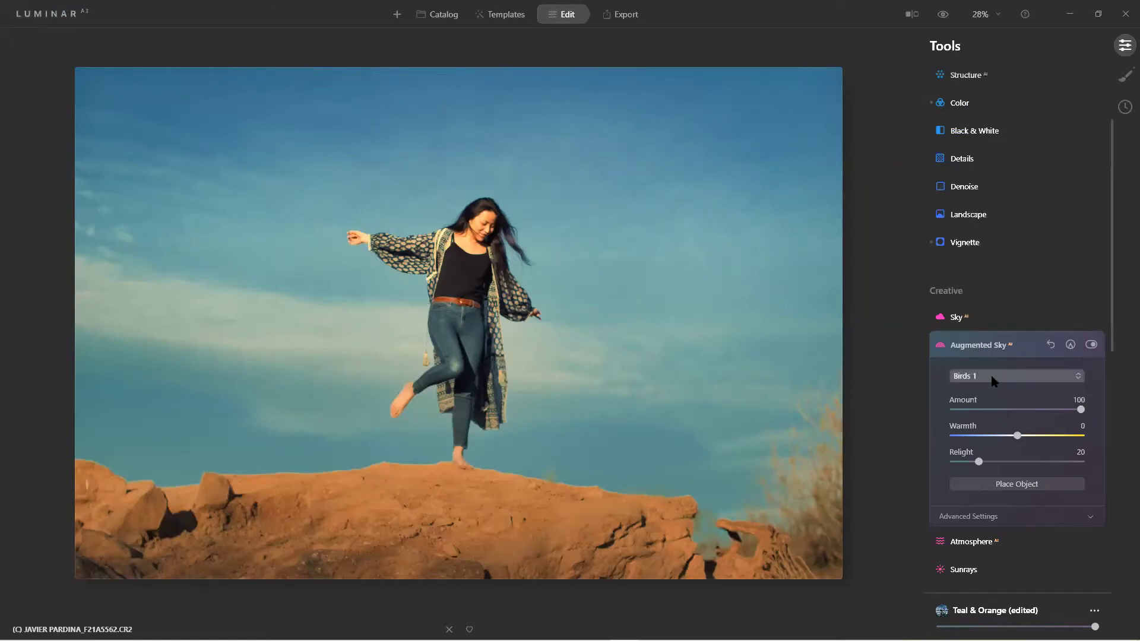
Step: Place the Birds 1 flock over the sky, enlarging it beyond the photo's edges and positioning it around the woman above the rocks
{"action": "scroll", "coordinate": [610, 288], "scroll_direction": "down", "scroll_amount": 1}
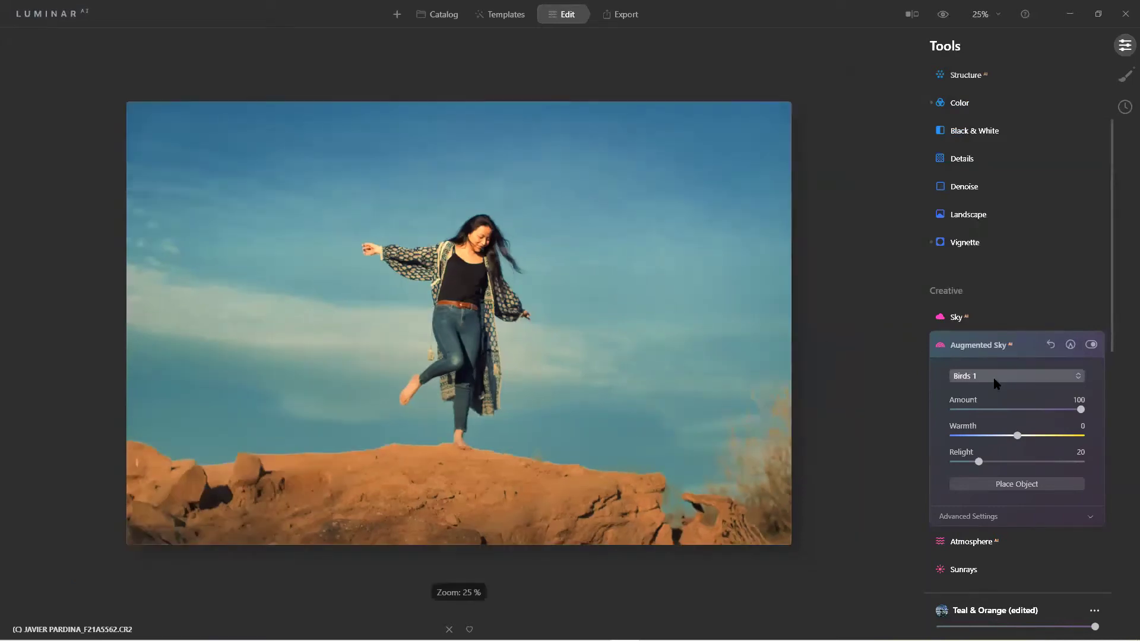
{"action": "left_click", "coordinate": [998, 483]}
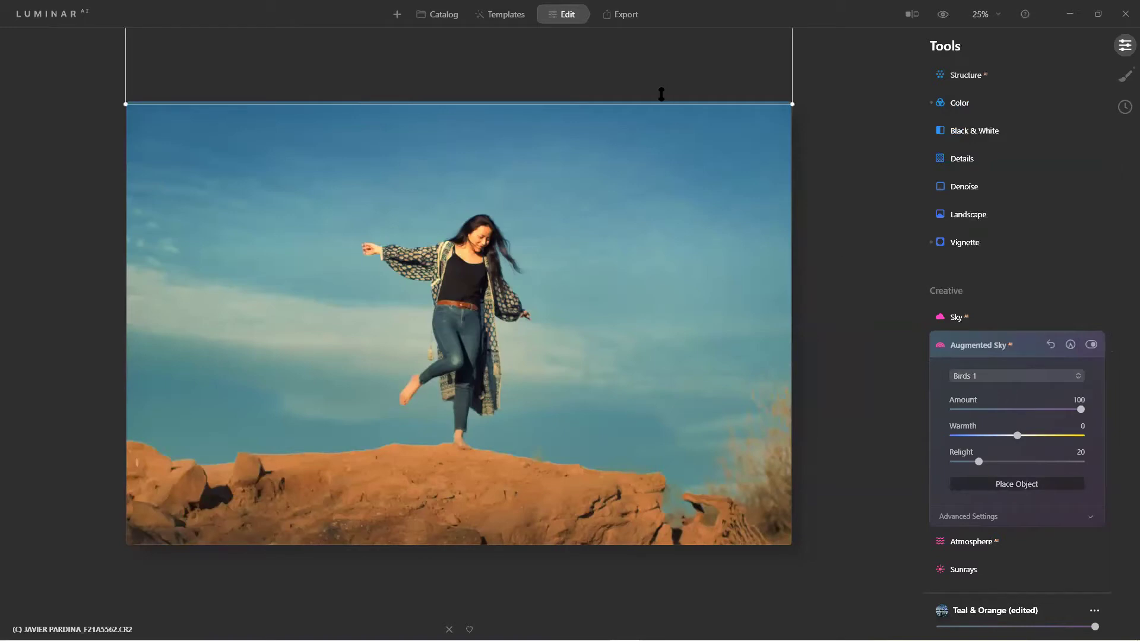
{"action": "left_click_drag", "start_coordinate": [591, 71], "coordinate": [610, 370]}
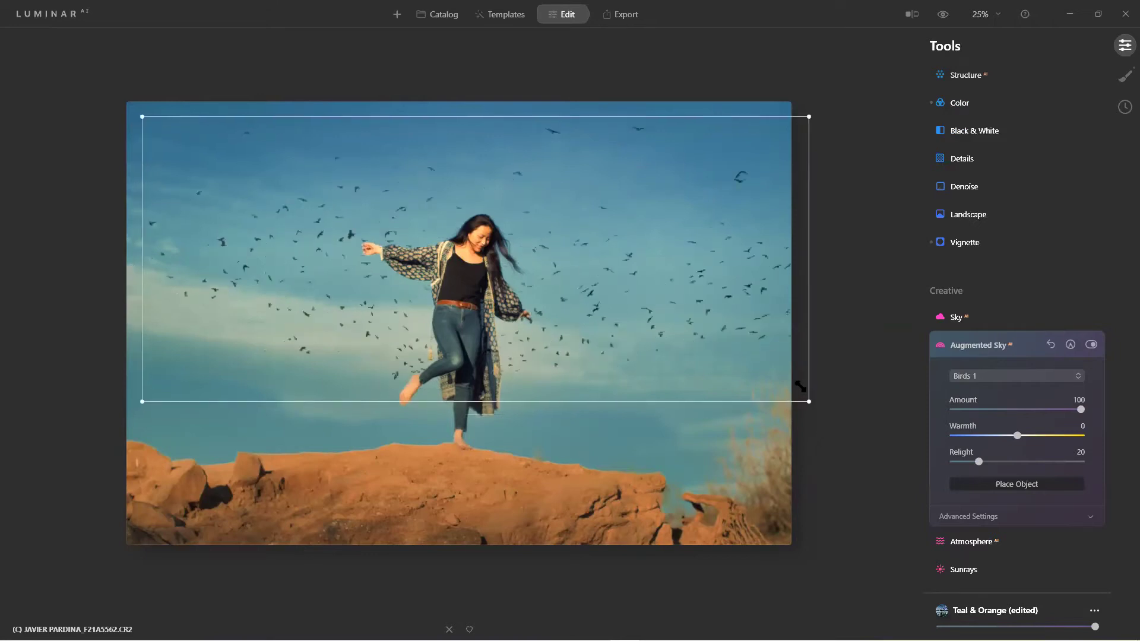
{"action": "left_click_drag", "start_coordinate": [883, 465], "coordinate": [959, 566]}
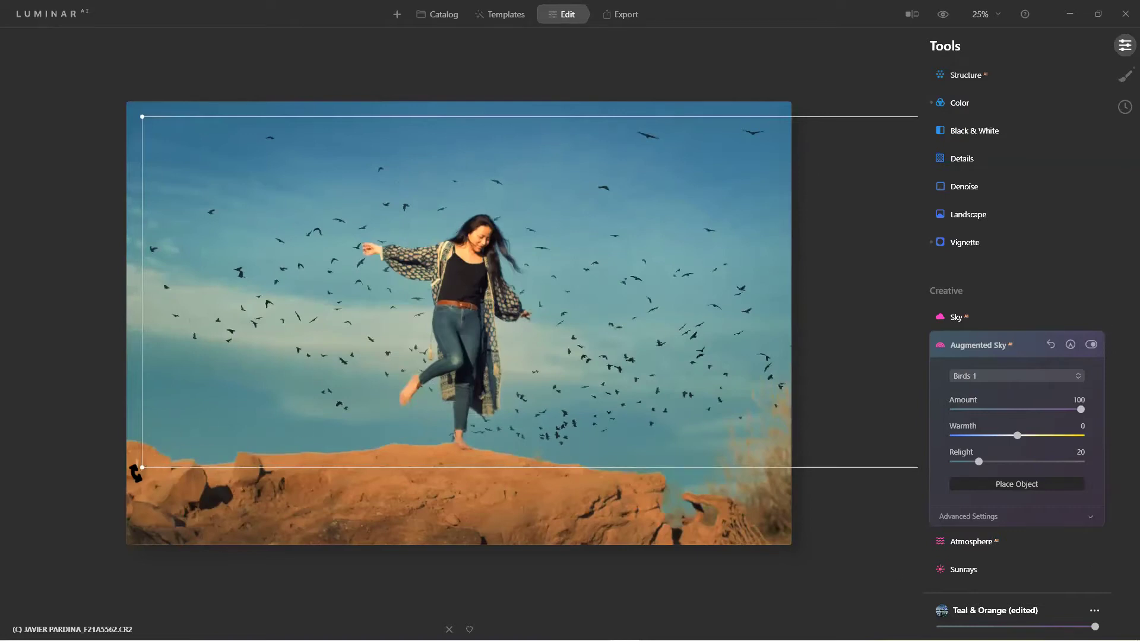
{"action": "left_click_drag", "start_coordinate": [79, 482], "coordinate": [54, 503]}
{"action": "left_click_drag", "start_coordinate": [590, 374], "coordinate": [571, 301]}
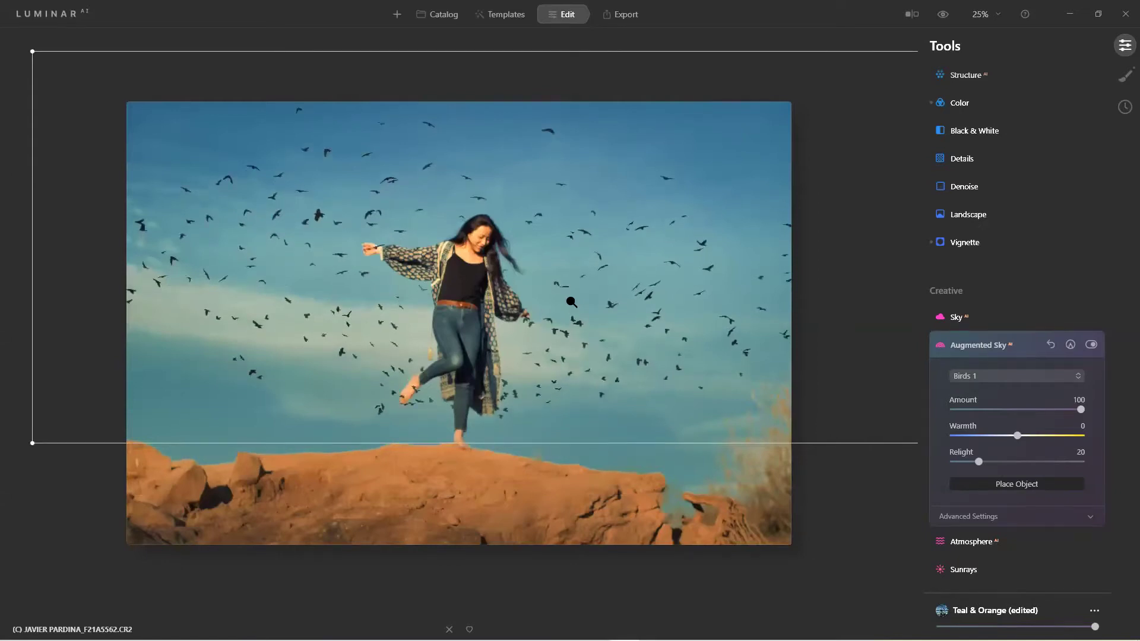
{"action": "key", "text": "Return"}
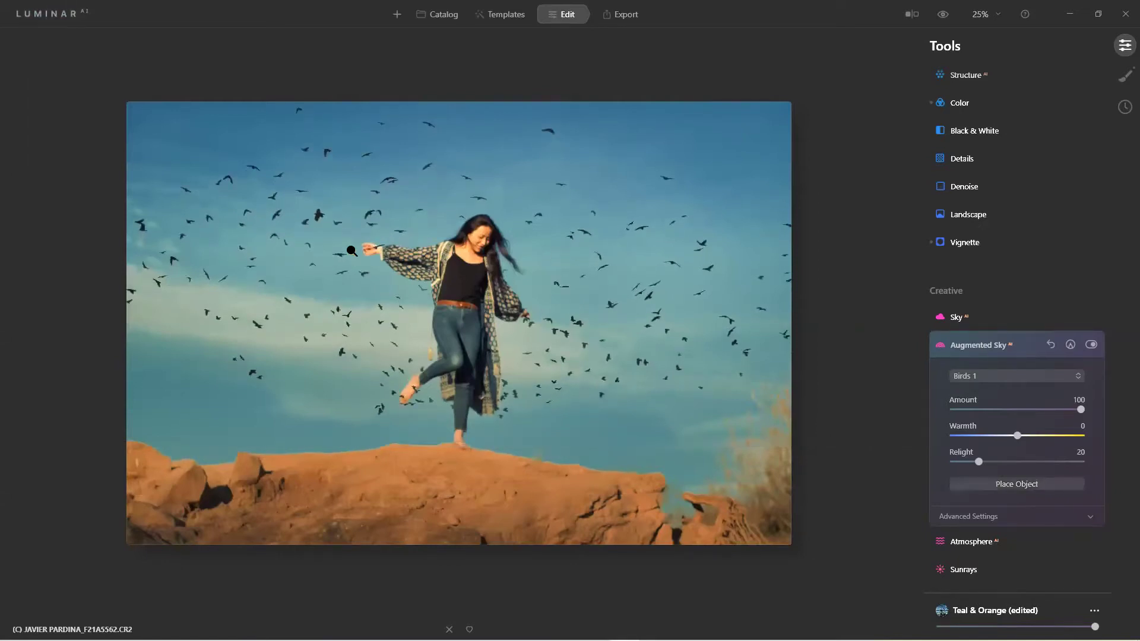
Step: Erase the birds overlapping the woman's legs, foot, arms and body from the Augmented Sky mask
{"action": "scroll", "coordinate": [434, 259], "scroll_direction": "up", "scroll_amount": 1}
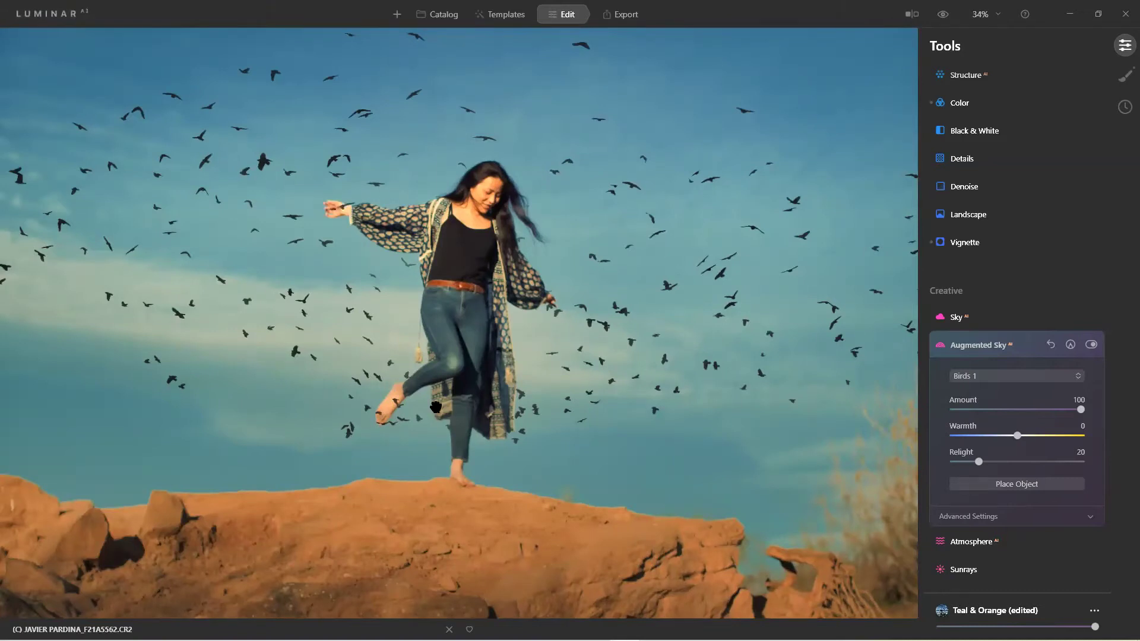
{"action": "left_click", "coordinate": [1070, 344]}
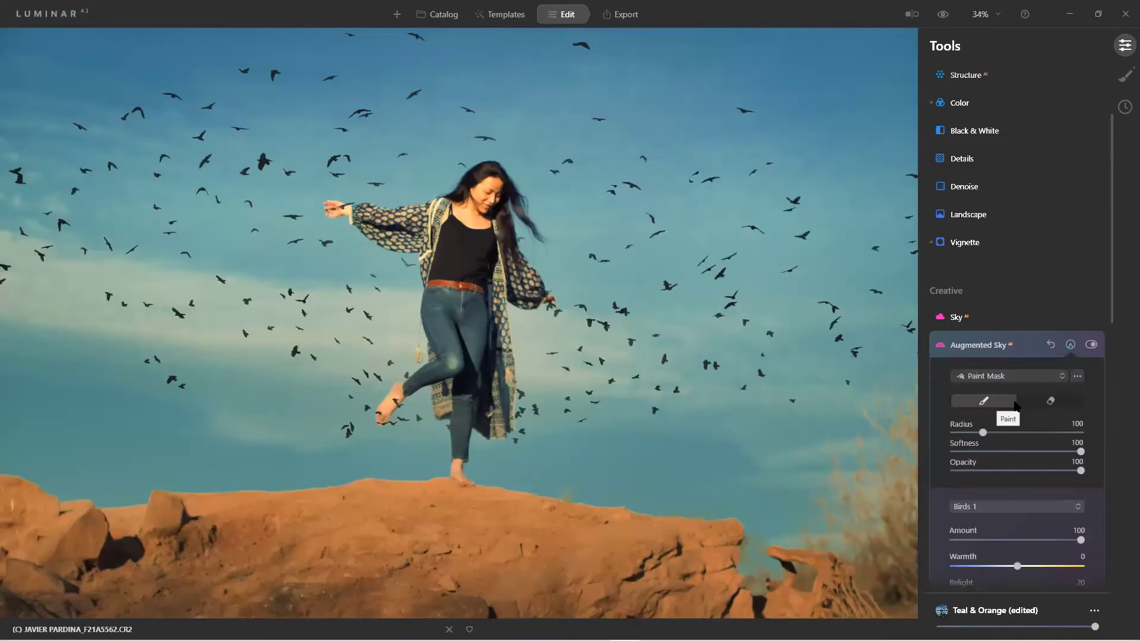
{"action": "left_click", "coordinate": [1050, 401]}
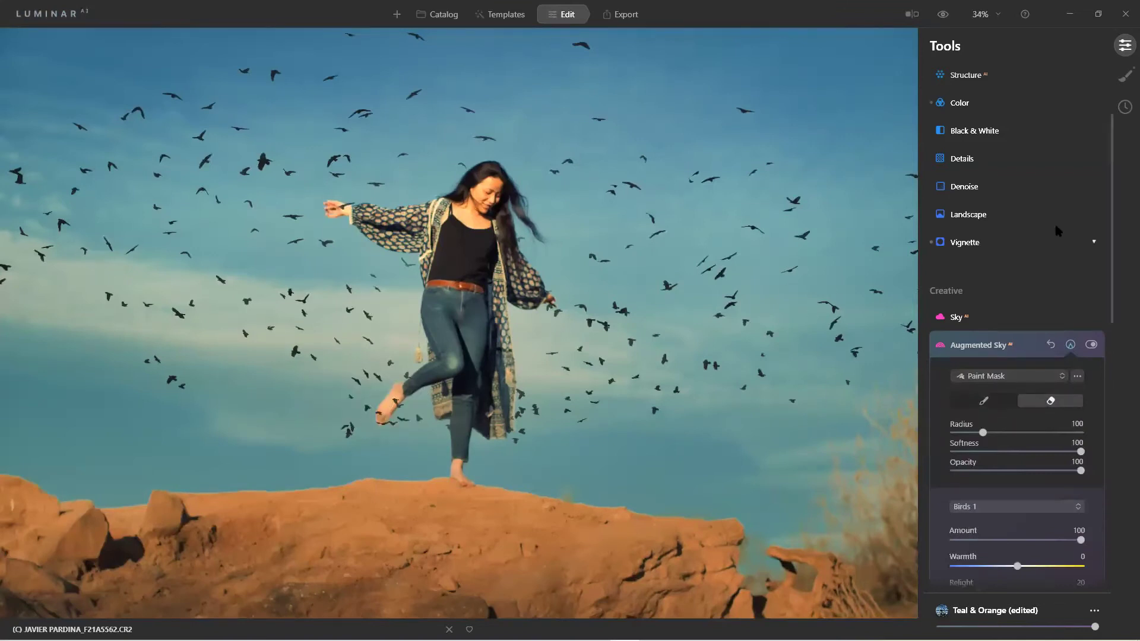
{"action": "mouse_move", "coordinate": [453, 365]}
{"action": "left_mouse_down"}
{"action": "mouse_move", "coordinate": [402, 388]}
{"action": "mouse_move", "coordinate": [394, 413]}
{"action": "mouse_move", "coordinate": [420, 387]}
{"action": "mouse_move", "coordinate": [448, 432]}
{"action": "mouse_move", "coordinate": [467, 359]}
{"action": "mouse_move", "coordinate": [432, 349]}
{"action": "mouse_move", "coordinate": [427, 214]}
{"action": "mouse_move", "coordinate": [477, 179]}
{"action": "mouse_move", "coordinate": [532, 276]}
{"action": "mouse_move", "coordinate": [509, 308]}
{"action": "mouse_move", "coordinate": [496, 422]}
{"action": "mouse_move", "coordinate": [457, 462]}
{"action": "mouse_move", "coordinate": [446, 328]}
{"action": "mouse_move", "coordinate": [511, 321]}
{"action": "mouse_move", "coordinate": [457, 345]}
{"action": "mouse_move", "coordinate": [402, 432]}
{"action": "mouse_move", "coordinate": [391, 428]}
{"action": "mouse_move", "coordinate": [416, 385]}
{"action": "mouse_move", "coordinate": [401, 425]}
{"action": "left_mouse_up"}
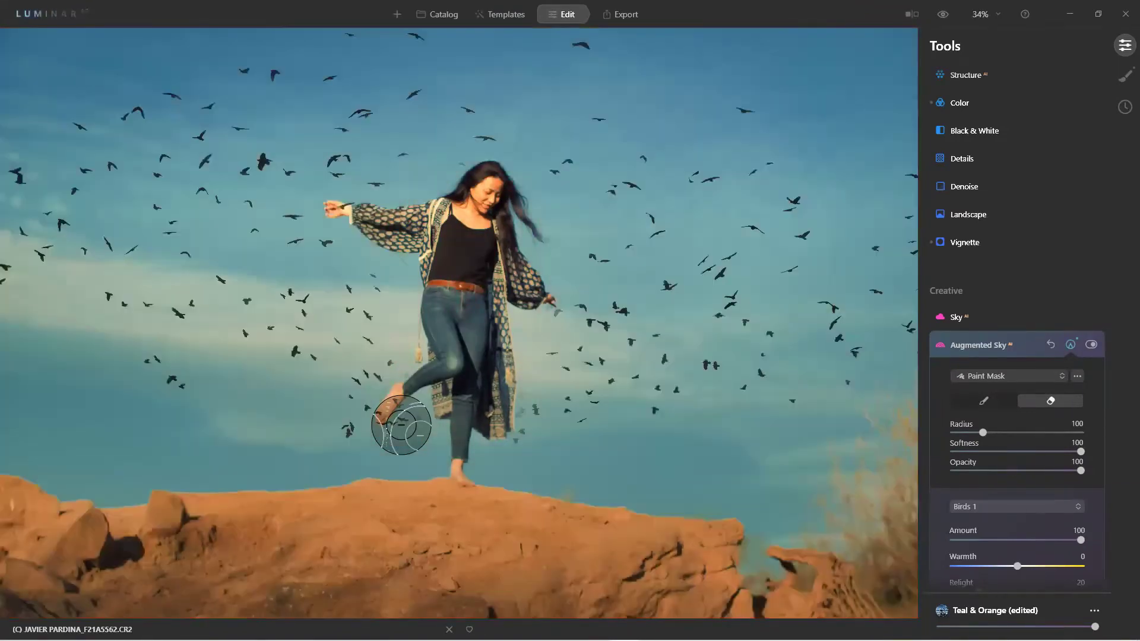
{"action": "mouse_move", "coordinate": [356, 191]}
{"action": "left_mouse_down"}
{"action": "mouse_move", "coordinate": [522, 172]}
{"action": "mouse_move", "coordinate": [527, 303]}
{"action": "mouse_move", "coordinate": [534, 280]}
{"action": "mouse_move", "coordinate": [545, 295]}
{"action": "mouse_move", "coordinate": [490, 461]}
{"action": "mouse_move", "coordinate": [524, 376]}
{"action": "mouse_move", "coordinate": [501, 455]}
{"action": "mouse_move", "coordinate": [518, 397]}
{"action": "mouse_move", "coordinate": [505, 453]}
{"action": "mouse_move", "coordinate": [503, 283]}
{"action": "mouse_move", "coordinate": [531, 249]}
{"action": "mouse_move", "coordinate": [538, 297]}
{"action": "left_mouse_up"}
{"action": "key", "text": "ctrl+minus"}
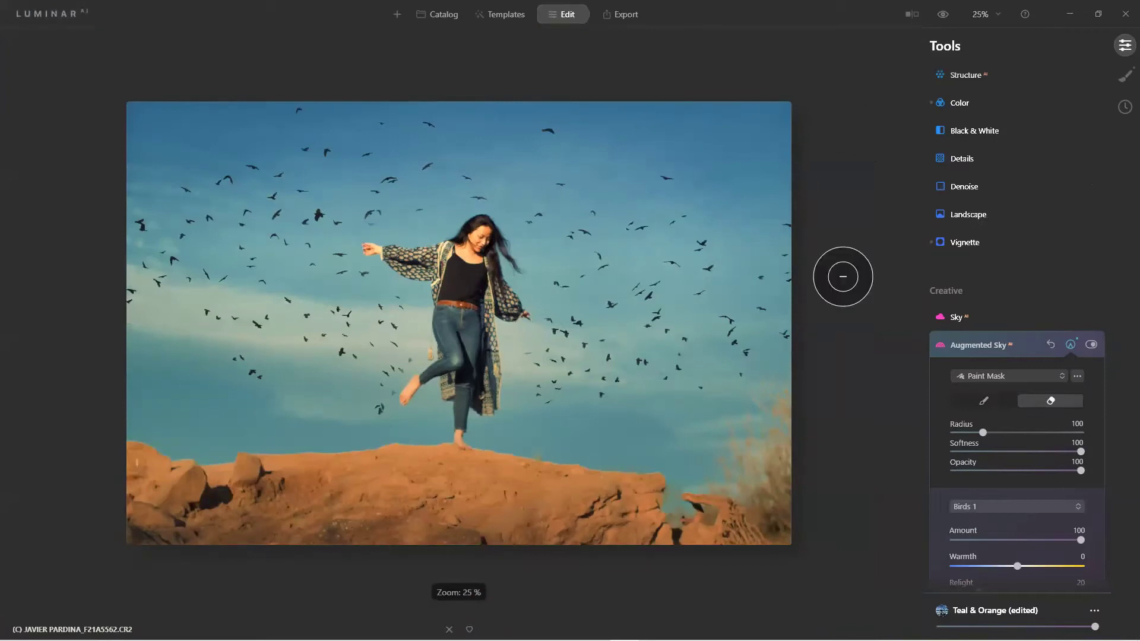
{"action": "left_click", "coordinate": [1015, 349]}
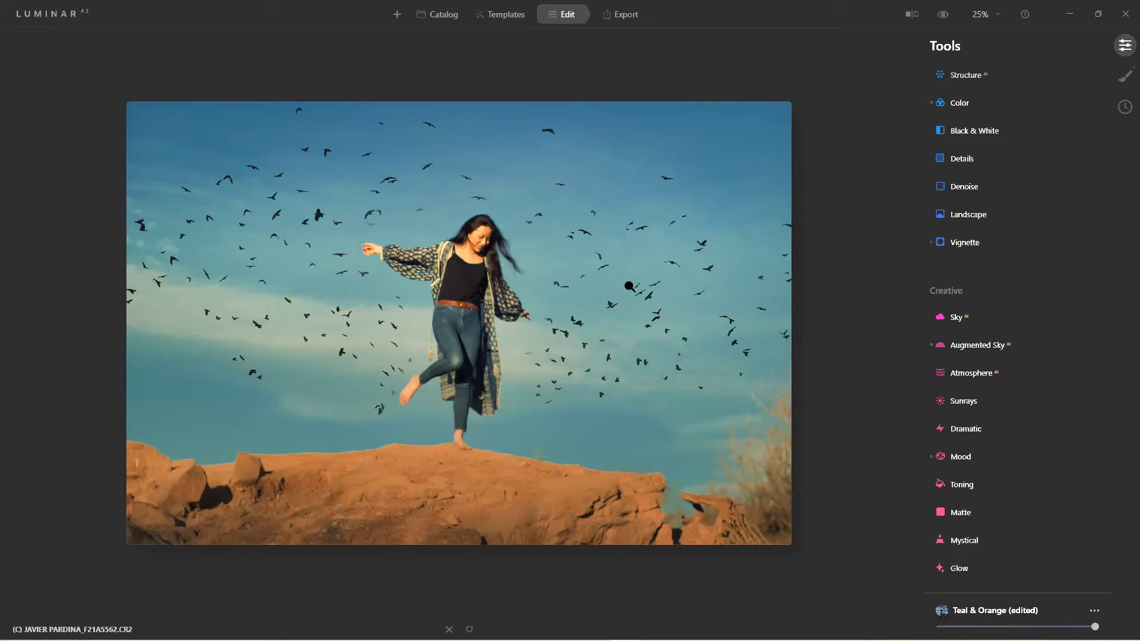
Step: Return to the catalog and open the Wedding folder
{"action": "left_click", "coordinate": [449, 19]}
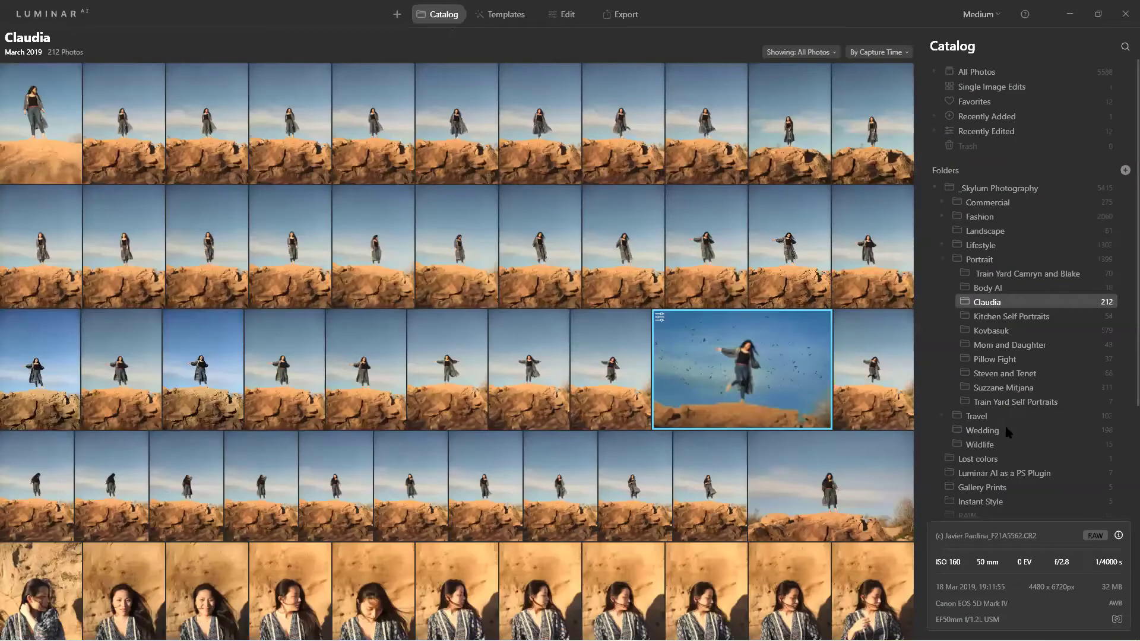
{"action": "scroll", "coordinate": [1007, 430], "scroll_direction": "down", "scroll_amount": 1}
{"action": "left_click", "coordinate": [984, 404]}
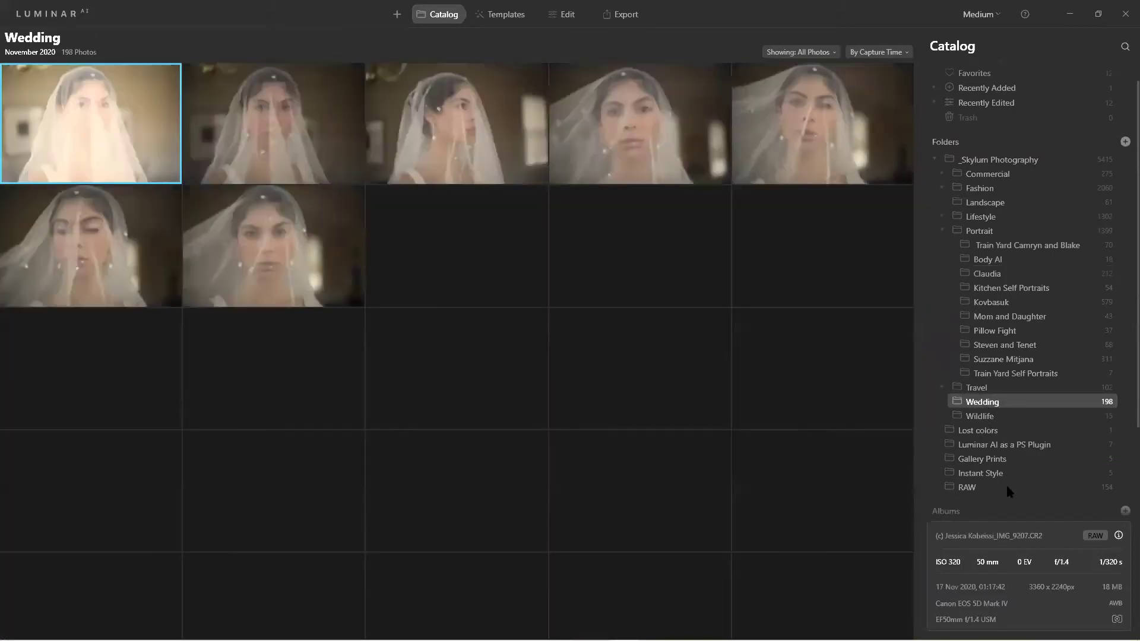
Step: Collapse the photo information and open the river photo from the Black & White with color styles album
{"action": "scroll", "coordinate": [1006, 486], "scroll_direction": "down", "scroll_amount": 3}
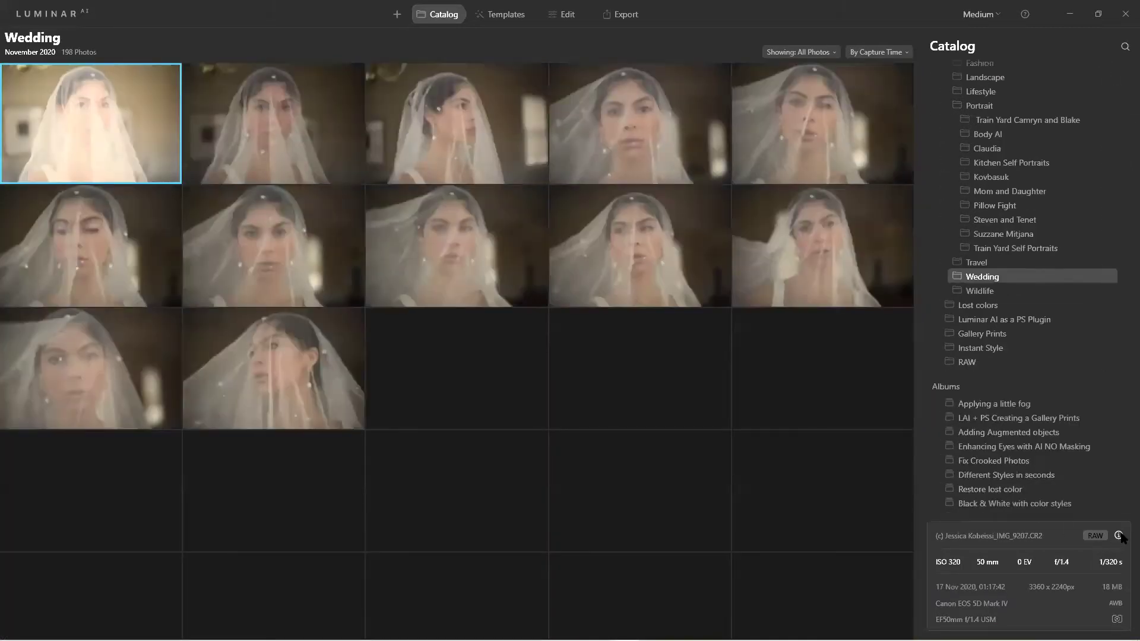
{"action": "left_click", "coordinate": [1120, 536]}
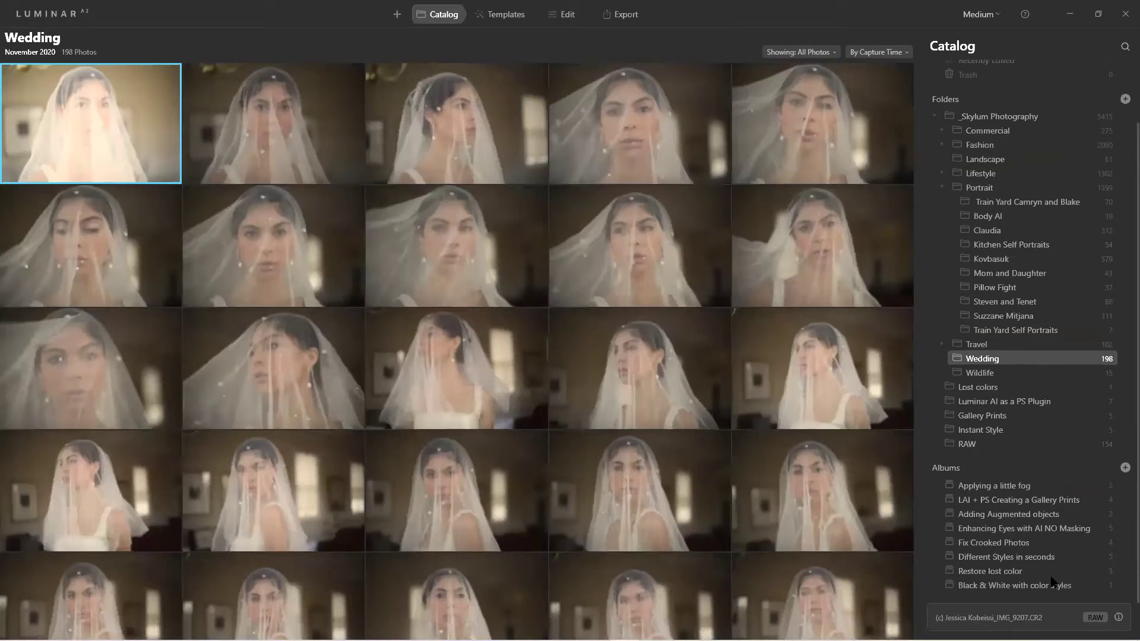
{"action": "left_click", "coordinate": [984, 587]}
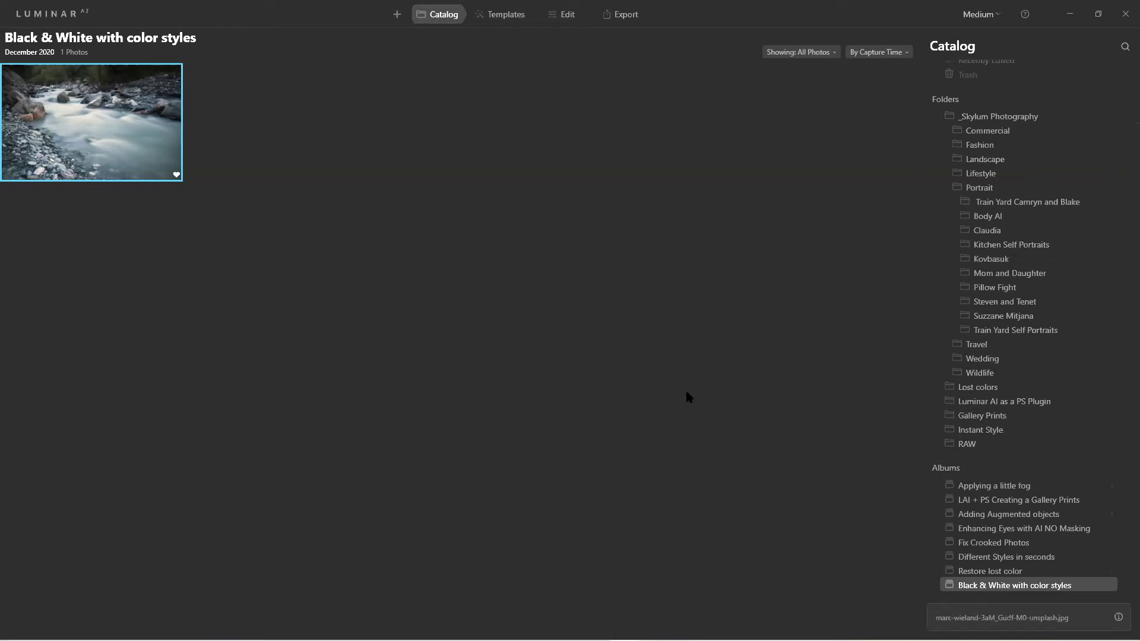
{"action": "mouse_move", "coordinate": [392, 639]}
{"action": "double_click", "coordinate": [105, 116]}
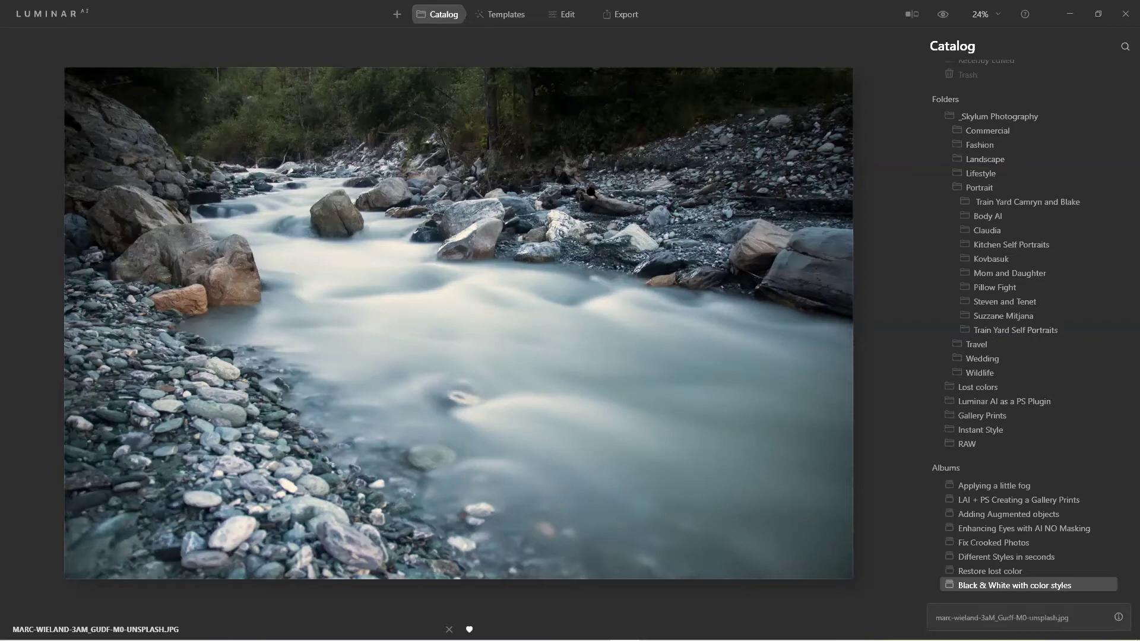
Step: Open the LAI + PS Creating a Gallery Prints album and view its framed gallery prints enlarged in sequence
{"action": "left_click", "coordinate": [999, 504]}
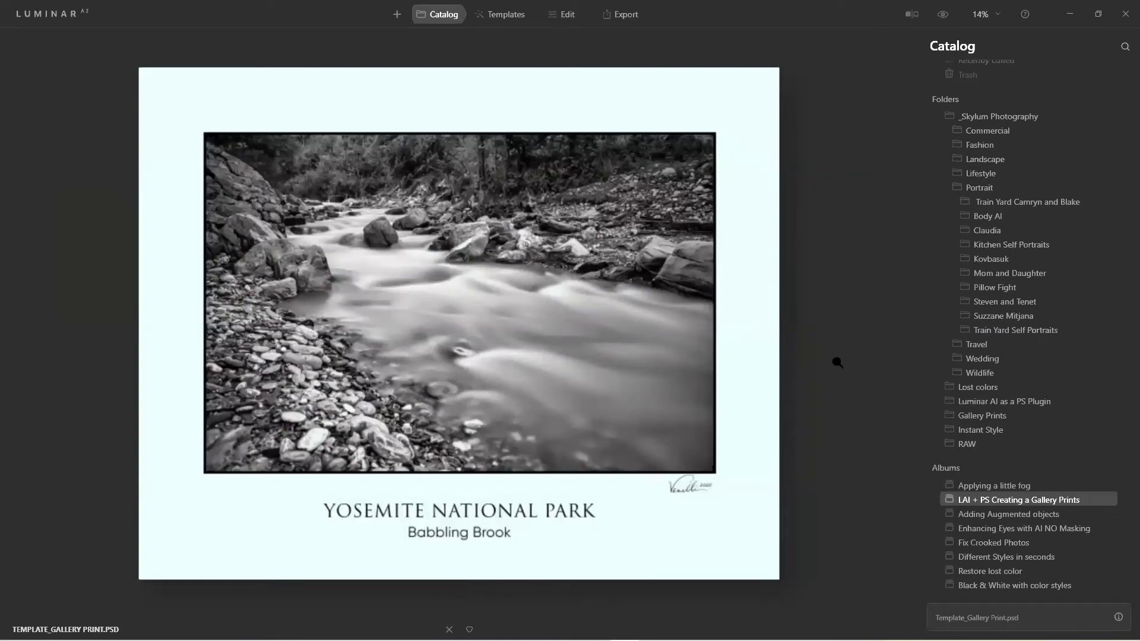
{"action": "left_click", "coordinate": [447, 24]}
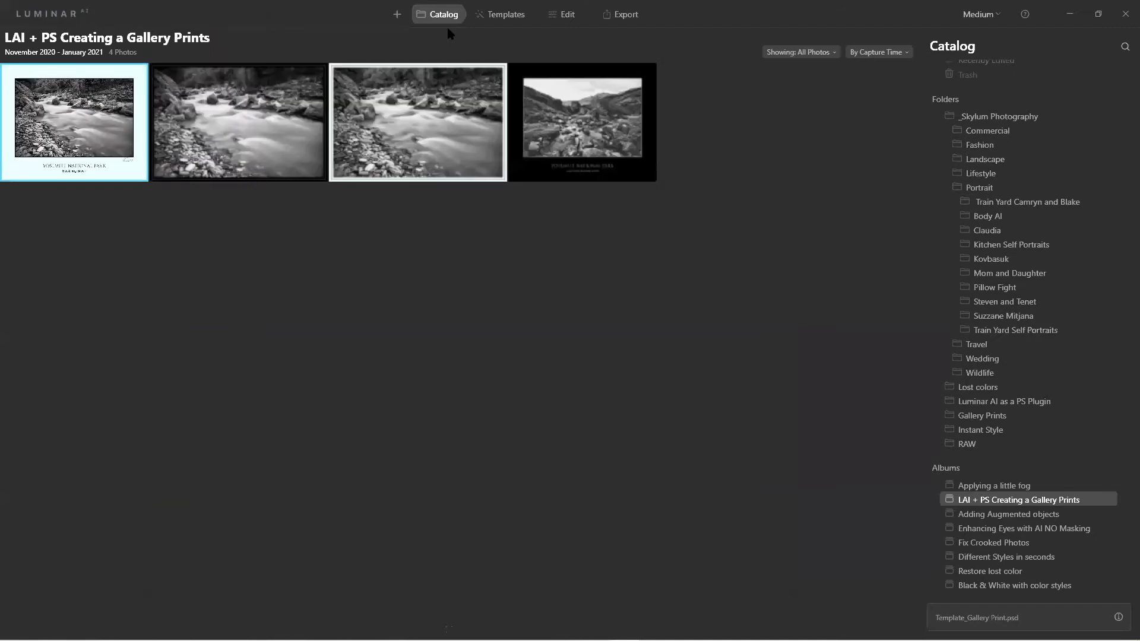
{"action": "double_click", "coordinate": [70, 114]}
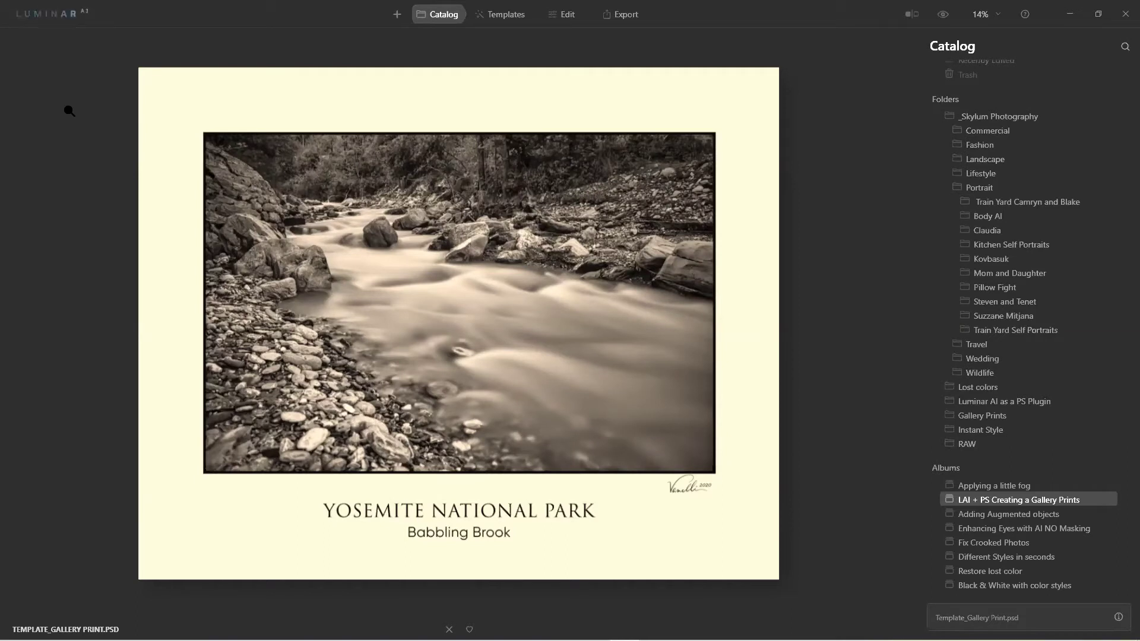
{"action": "key", "text": "Right"}
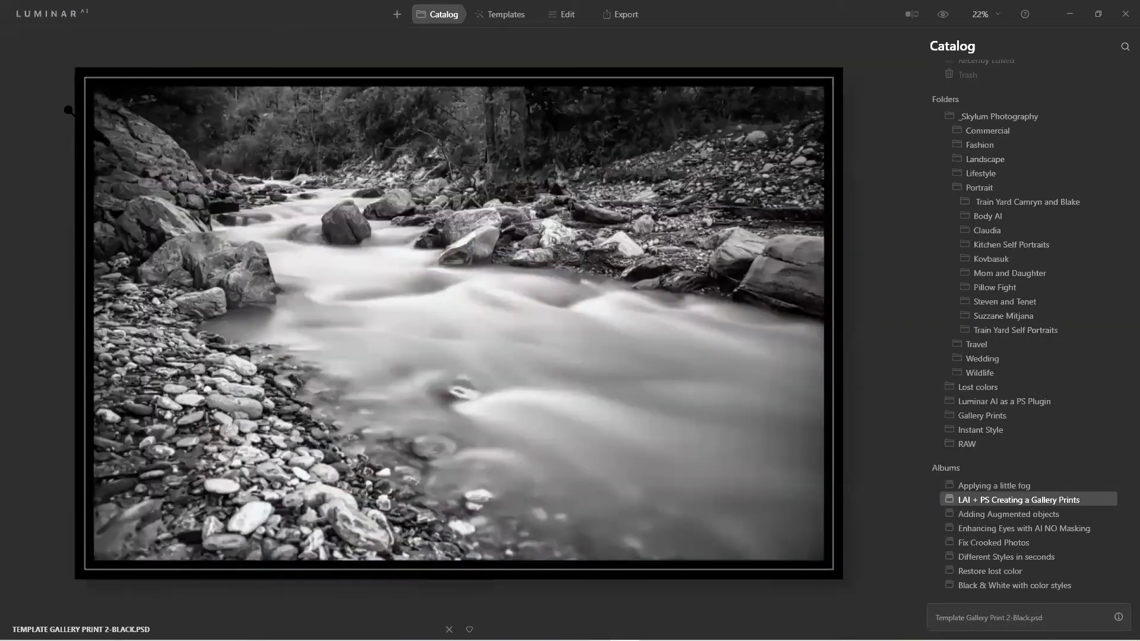
{"action": "key", "text": "Right"}
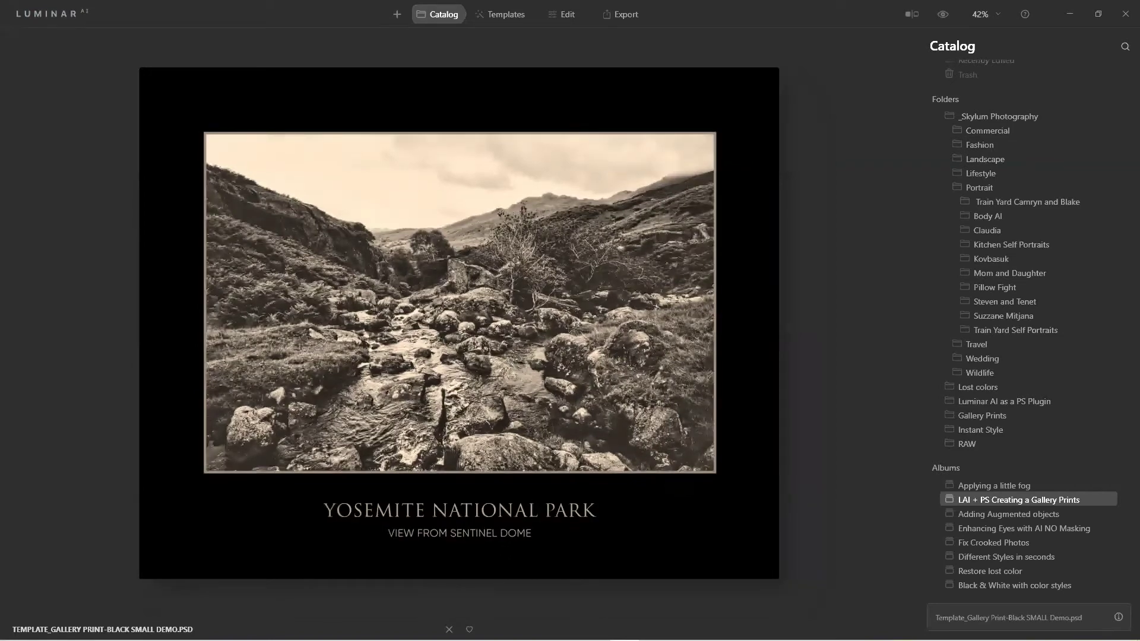
Step: Return to the album's thumbnails and review the black-bordered river print, Template Gallery Print 2-Black.psd, among the other gallery prints
{"action": "double_click", "coordinate": [552, 382]}
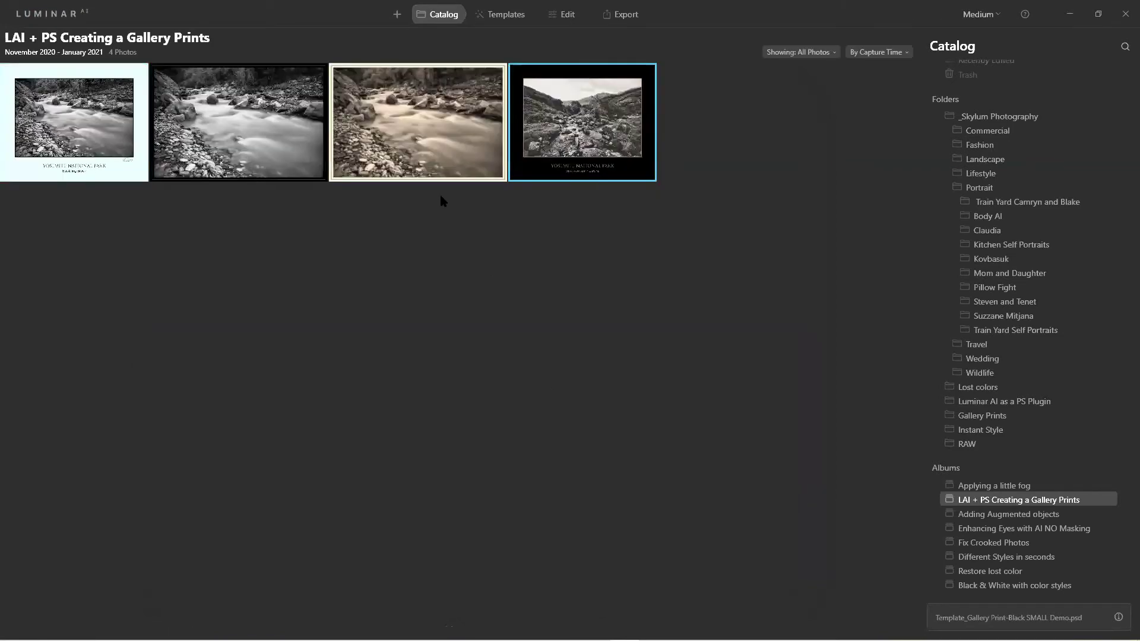
{"action": "double_click", "coordinate": [250, 114]}
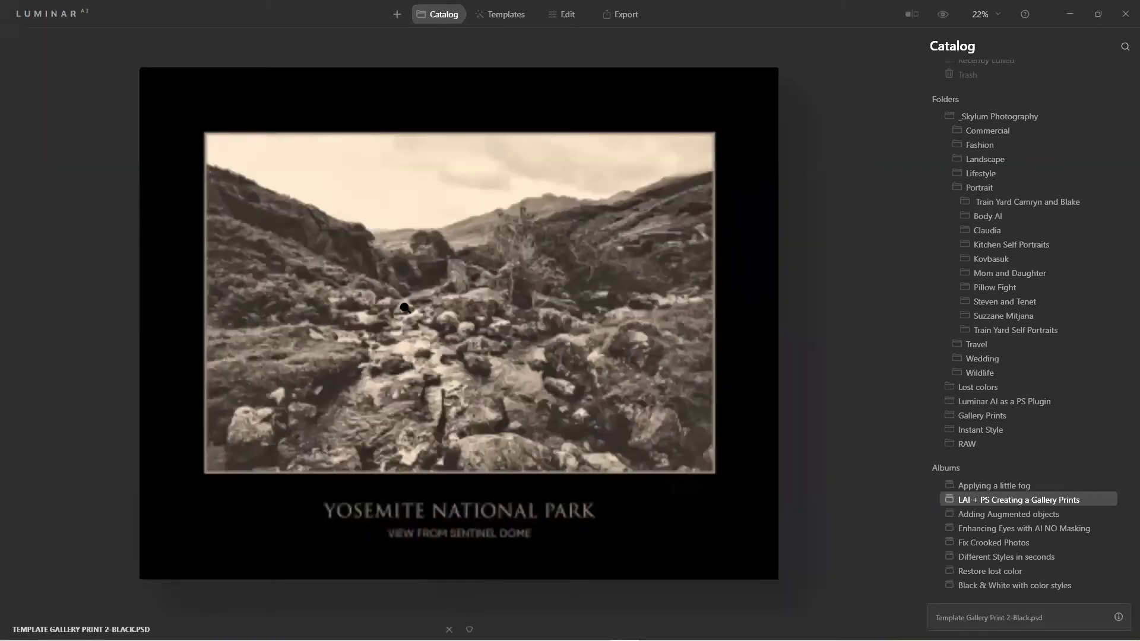
{"action": "double_click", "coordinate": [456, 212]}
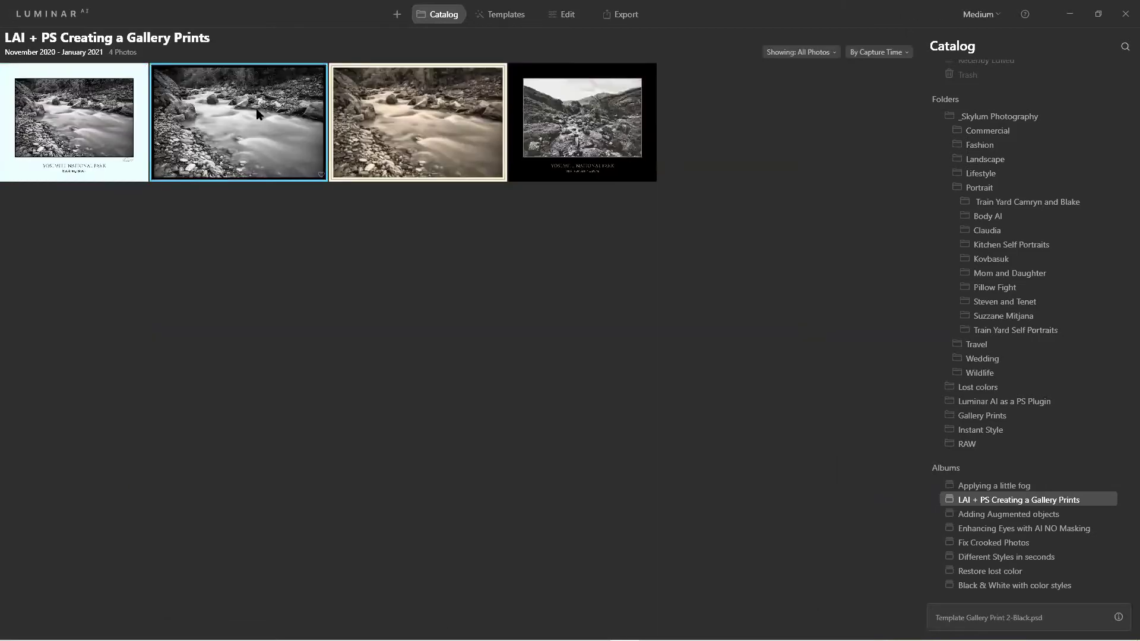
{"action": "double_click", "coordinate": [286, 116]}
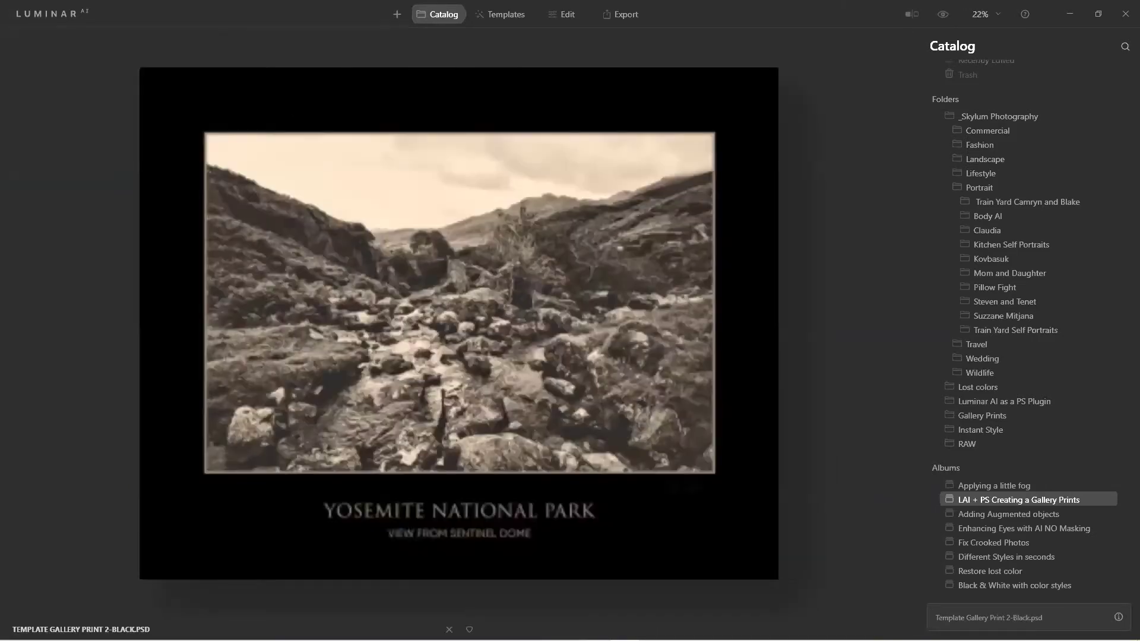
{"action": "key", "text": "Right"}
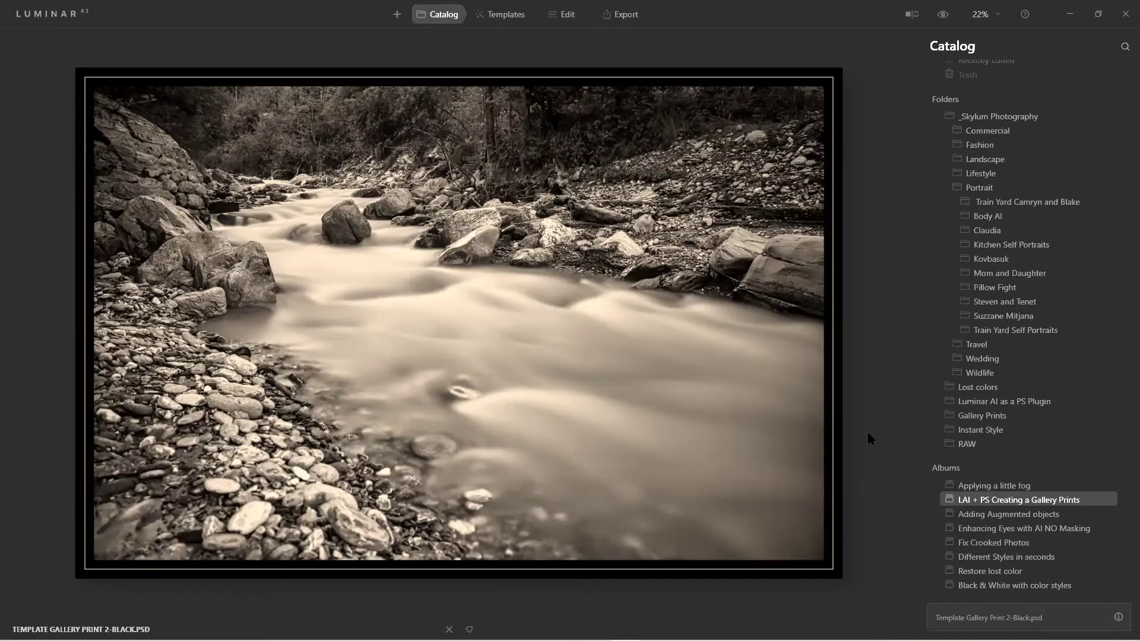
{"action": "key", "text": "Right"}
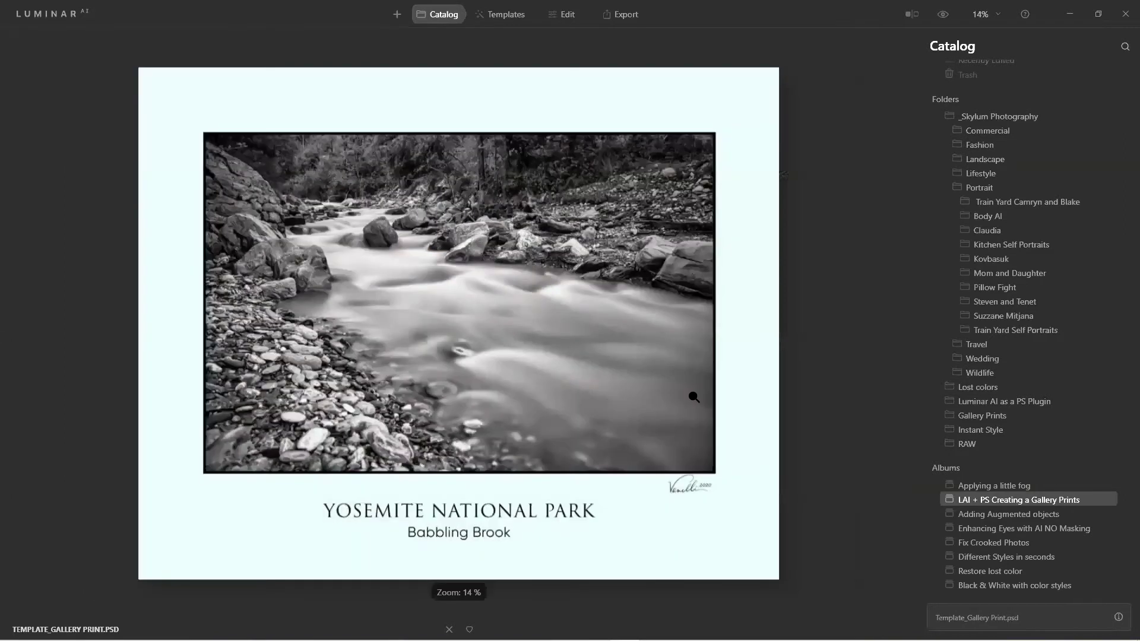
Step: Open the black Yosemite print, Template_Gallery Print-Black SMALL Demo.psd, and reveal its file in Explorer
{"action": "double_click", "coordinate": [693, 397]}
{"action": "double_click", "coordinate": [565, 122]}
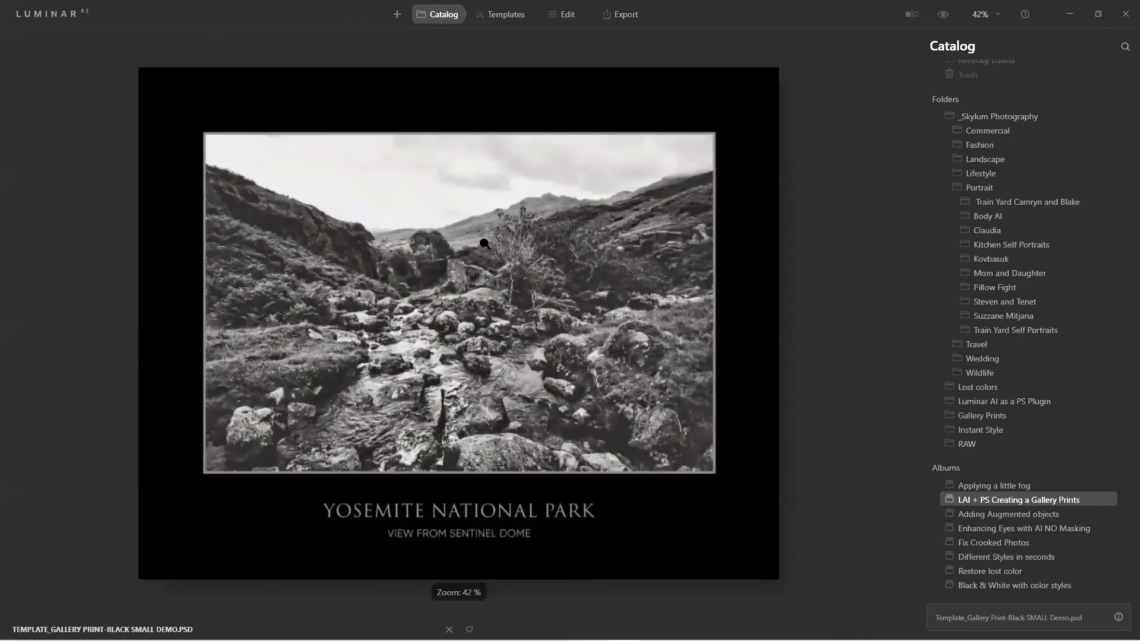
{"action": "right_click", "coordinate": [478, 219]}
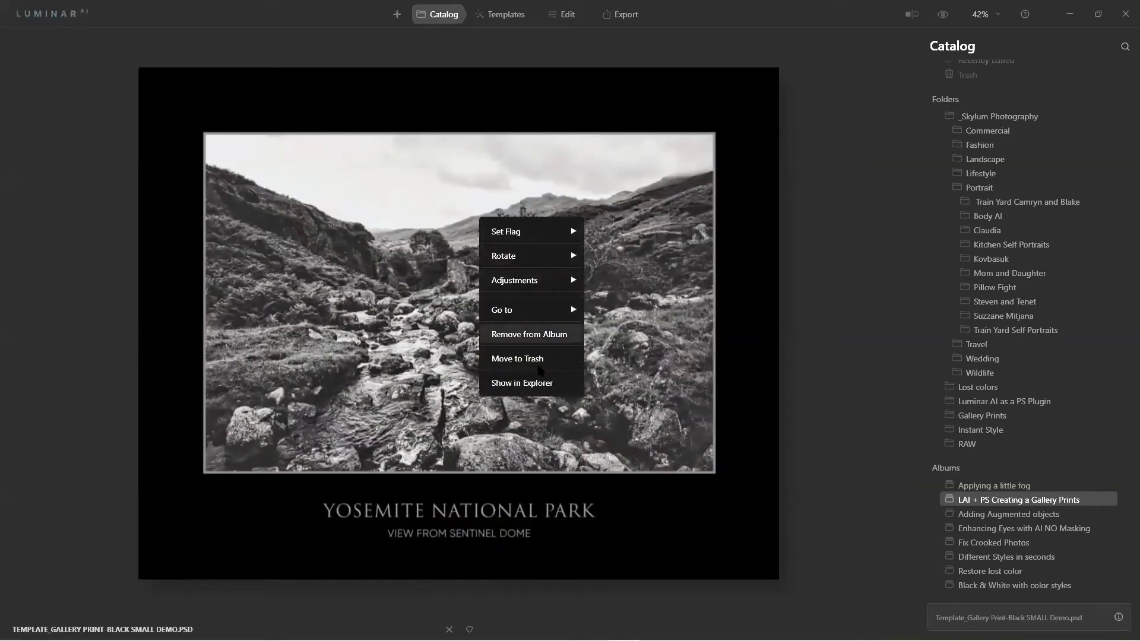
{"action": "left_click", "coordinate": [552, 385]}
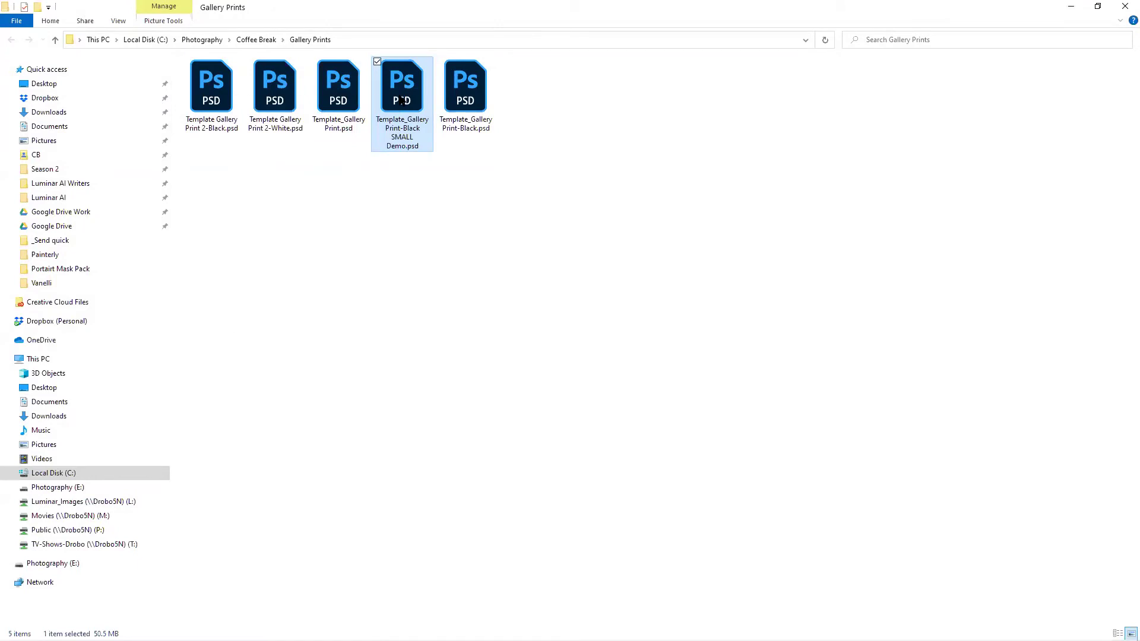
Step: Open Template_Gallery Print-Black SMALL Demo.psd in Adobe Photoshop 2021 and close the Infinite Color panel
{"action": "right_click", "coordinate": [400, 100]}
{"action": "mouse_move", "coordinate": [340, 241]}
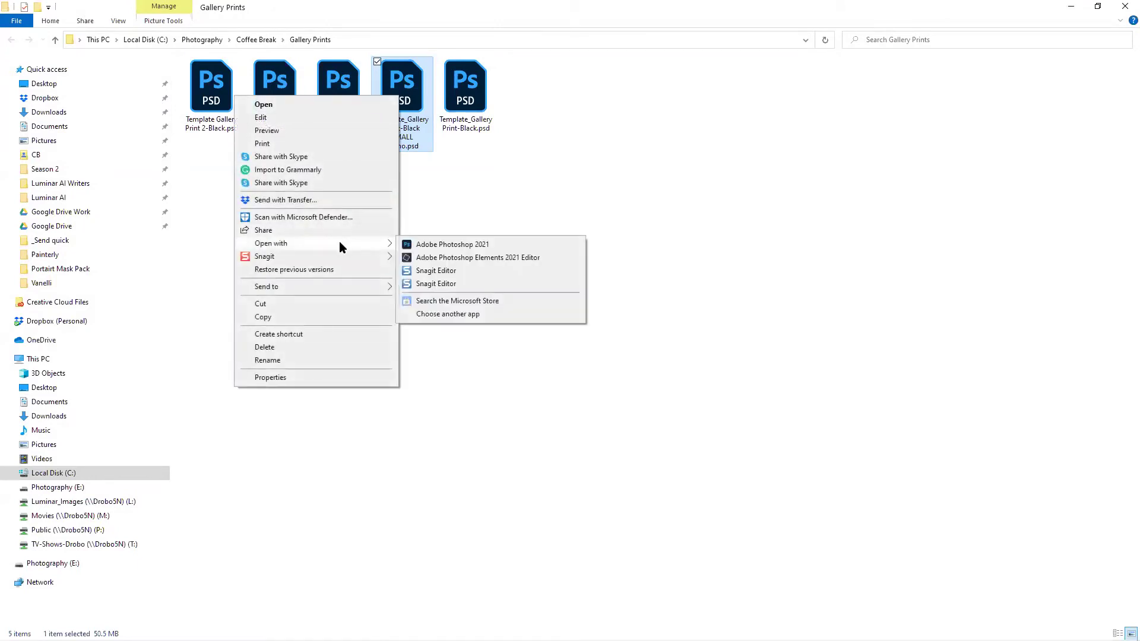
{"action": "left_click", "coordinate": [484, 246]}
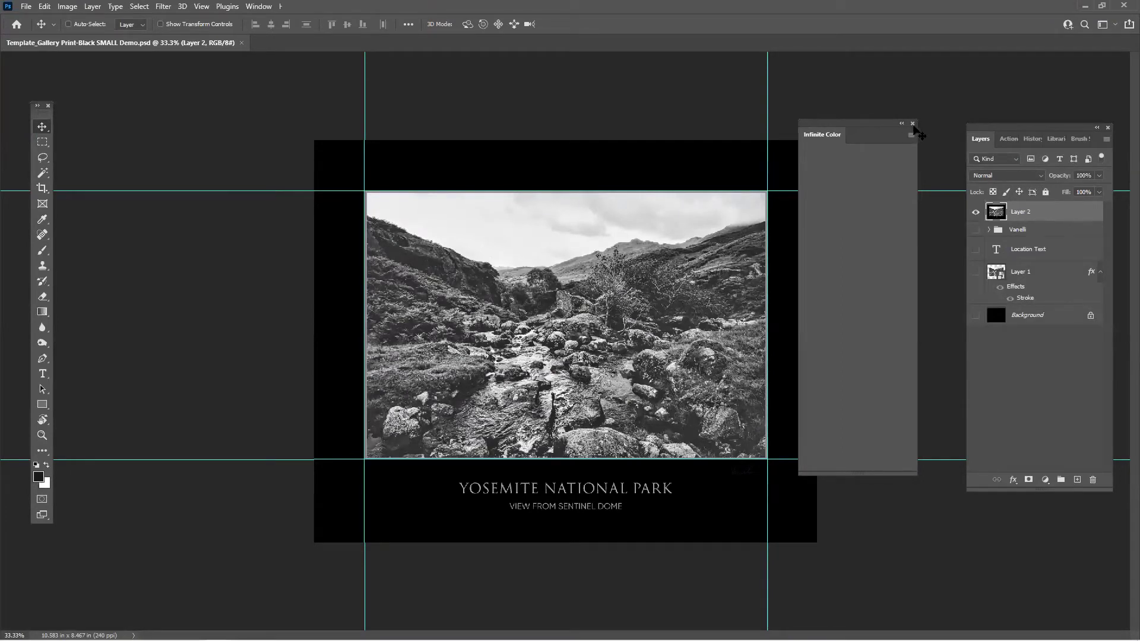
{"action": "left_click", "coordinate": [913, 124]}
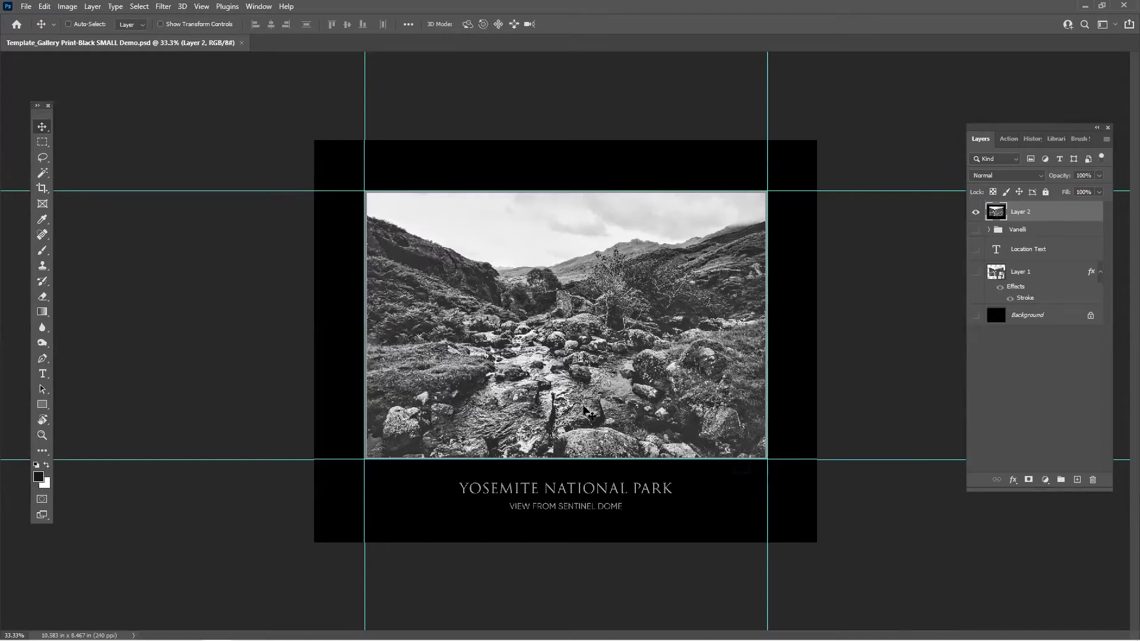
Step: Turn off Extras to hide the guides over the gallery print
{"action": "left_click", "coordinate": [266, 7]}
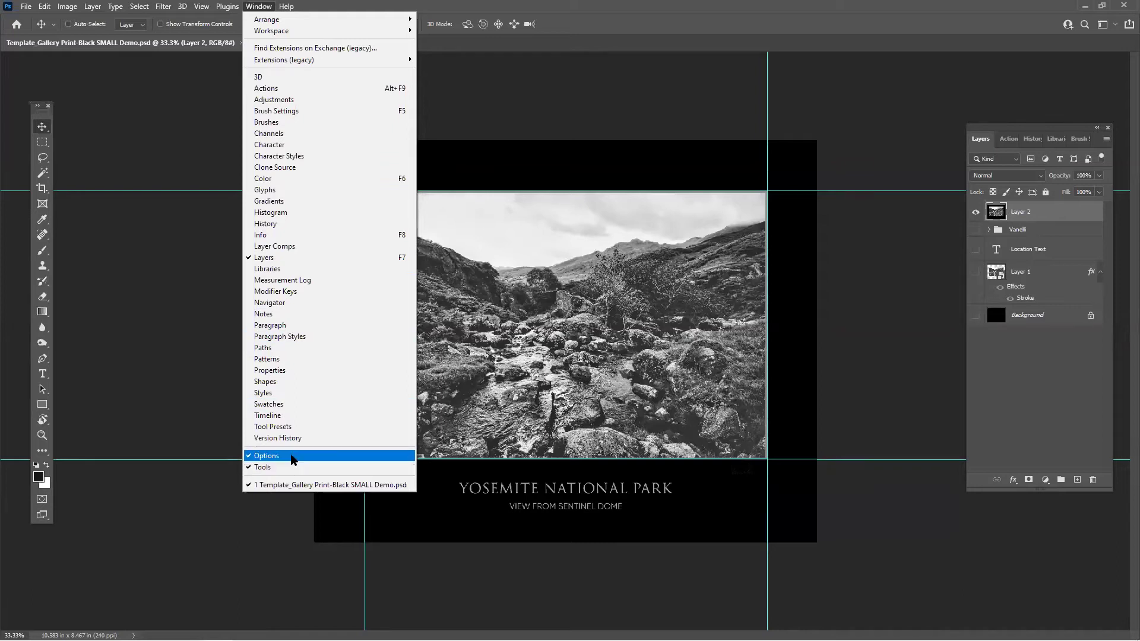
{"action": "key", "text": "Escape"}
{"action": "left_click", "coordinate": [139, 6]}
{"action": "mouse_move", "coordinate": [201, 6]}
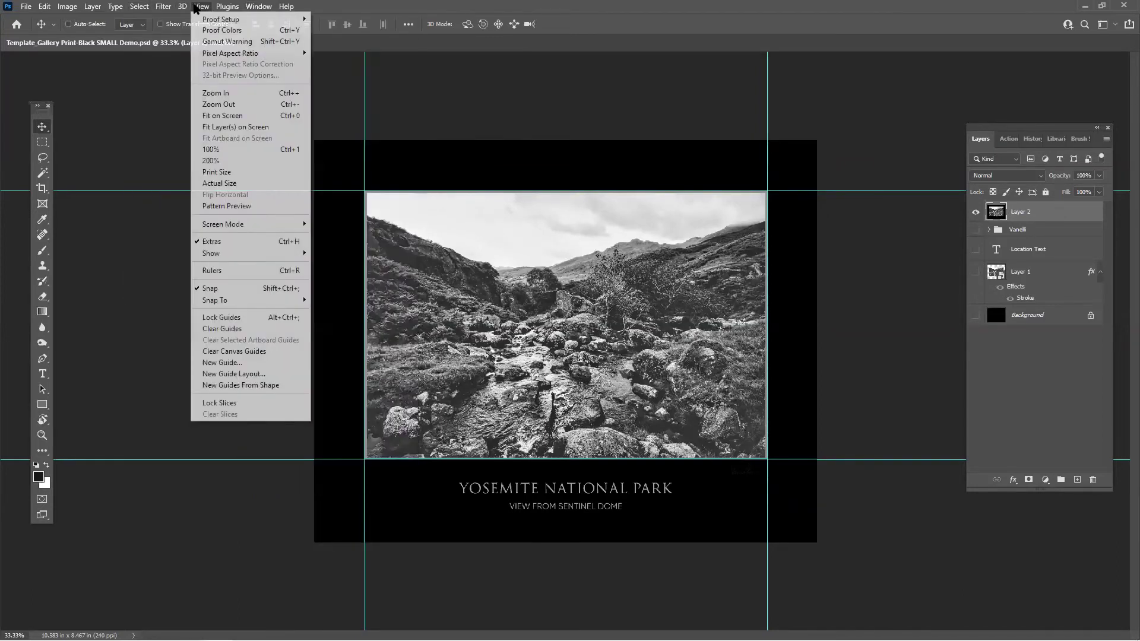
{"action": "left_click", "coordinate": [228, 244]}
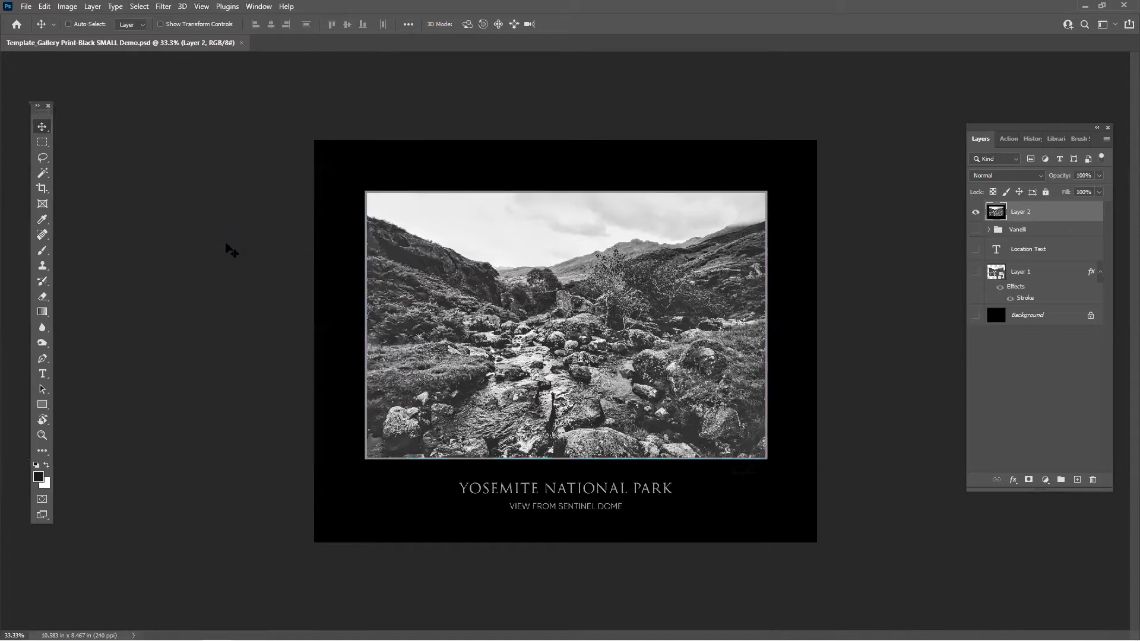
Step: Hide Layer 2 and show the Background, Layer 1, Location Text and the signature group
{"action": "key", "text": "ctrl+plus"}
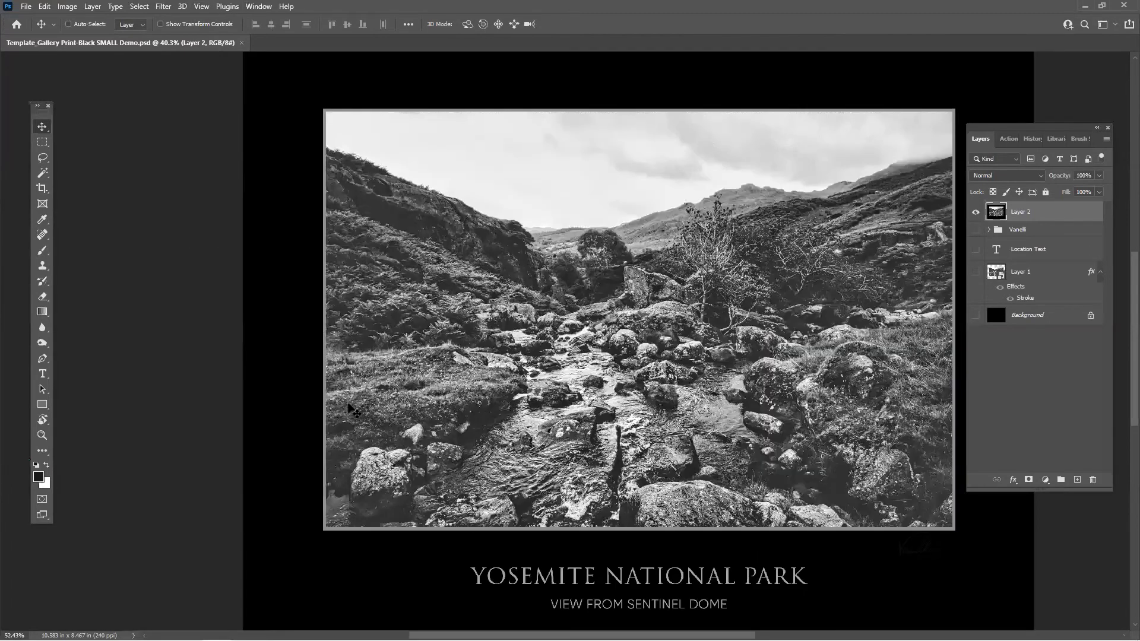
{"action": "scroll", "coordinate": [349, 404], "scroll_direction": "up", "scroll_amount": 5}
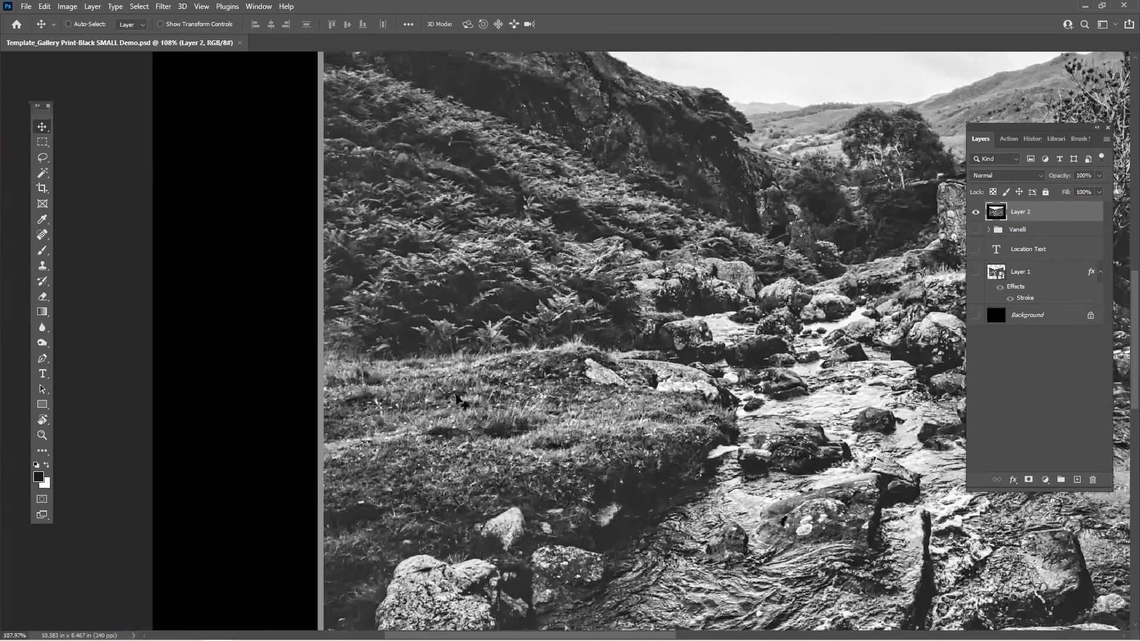
{"action": "scroll", "coordinate": [462, 403], "scroll_direction": "down", "scroll_amount": 4}
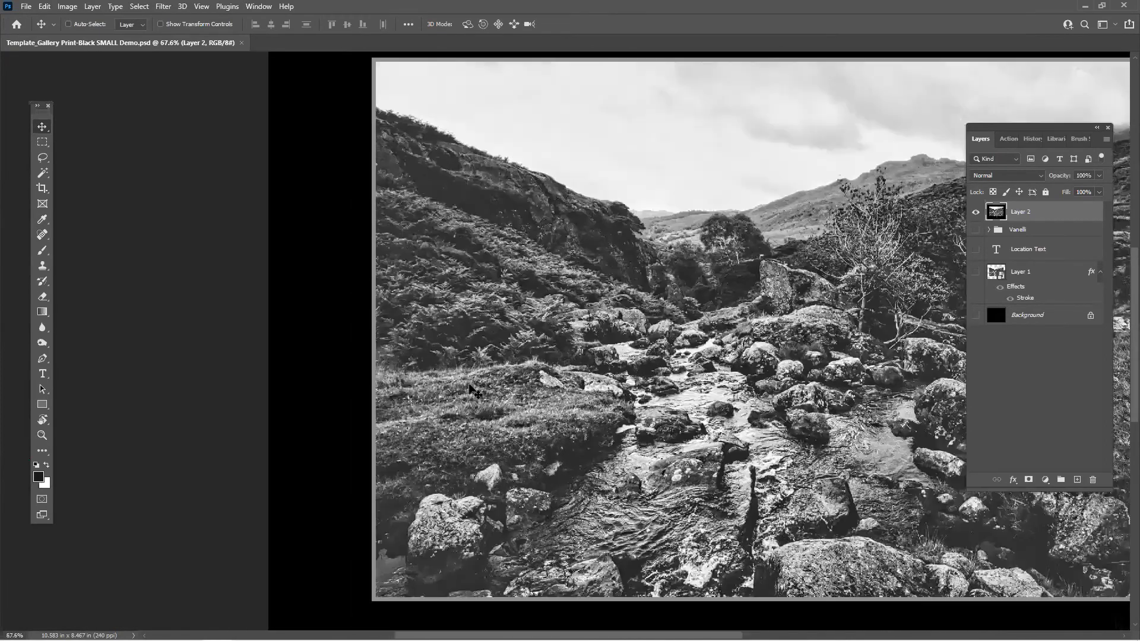
{"action": "scroll", "coordinate": [476, 392], "scroll_direction": "down", "scroll_amount": 1}
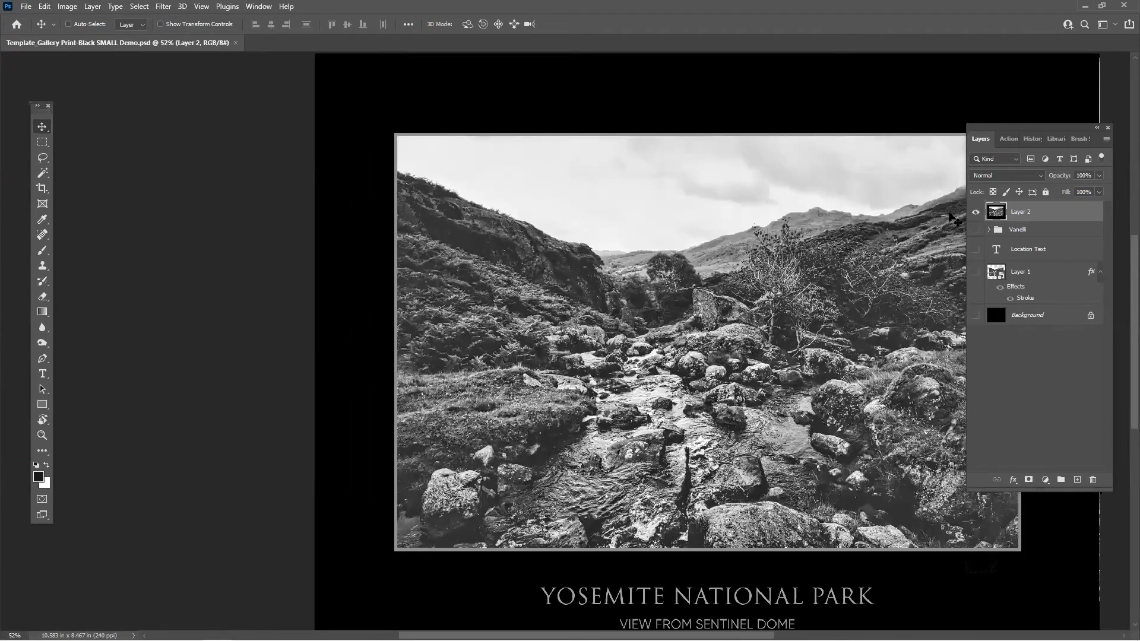
{"action": "left_click", "coordinate": [976, 212]}
{"action": "left_click_drag", "start_coordinate": [977, 318], "coordinate": [976, 229]}
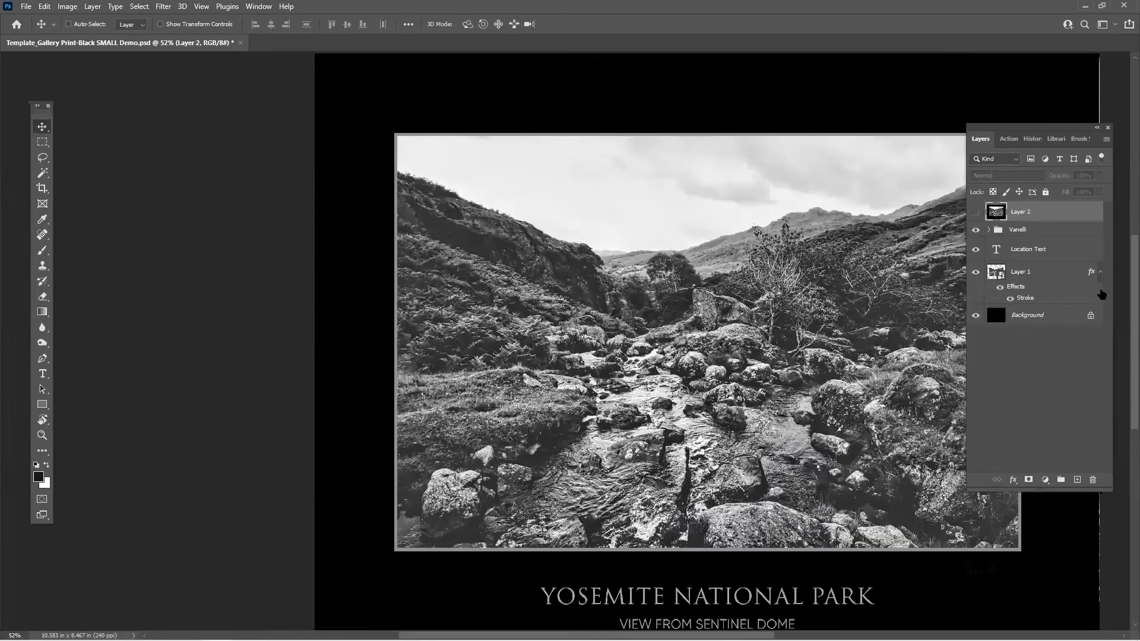
{"action": "scroll", "coordinate": [741, 273], "scroll_direction": "down", "scroll_amount": 1}
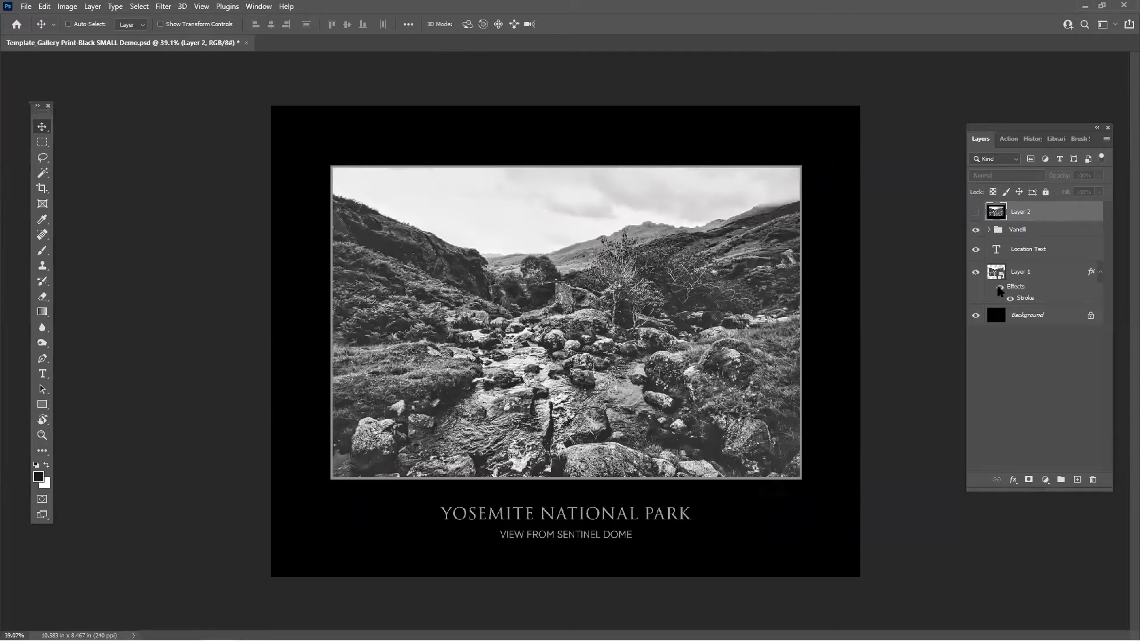
Step: Isolate Layer 1 by hiding the signature group, Location Text and Background, and make all three visible again
{"action": "left_click", "coordinate": [1030, 274]}
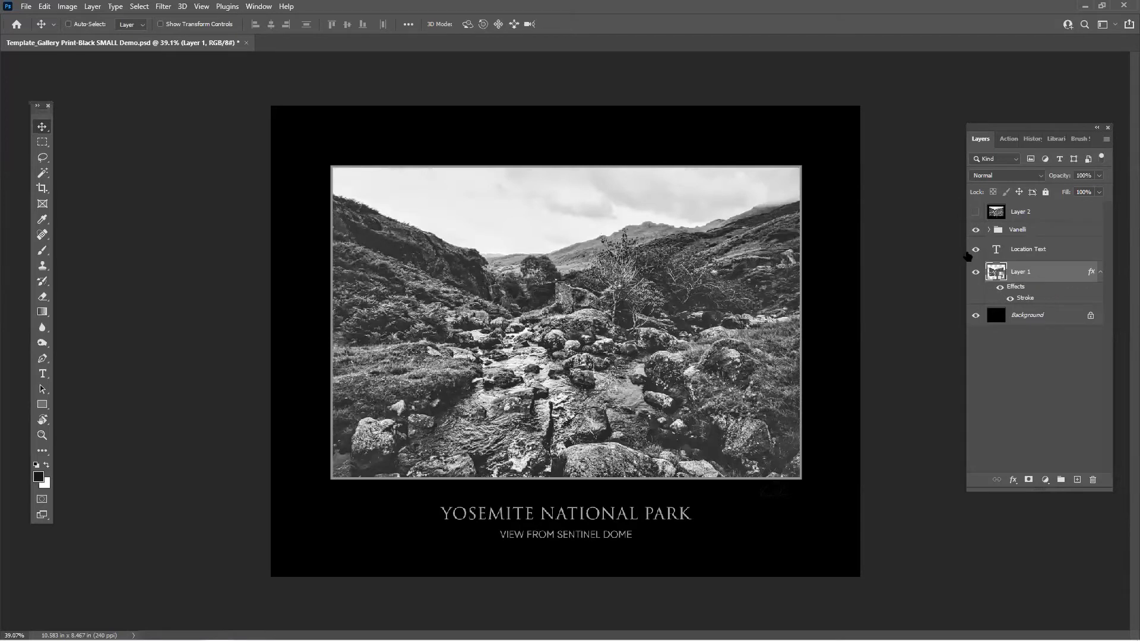
{"action": "left_click", "coordinate": [976, 229]}
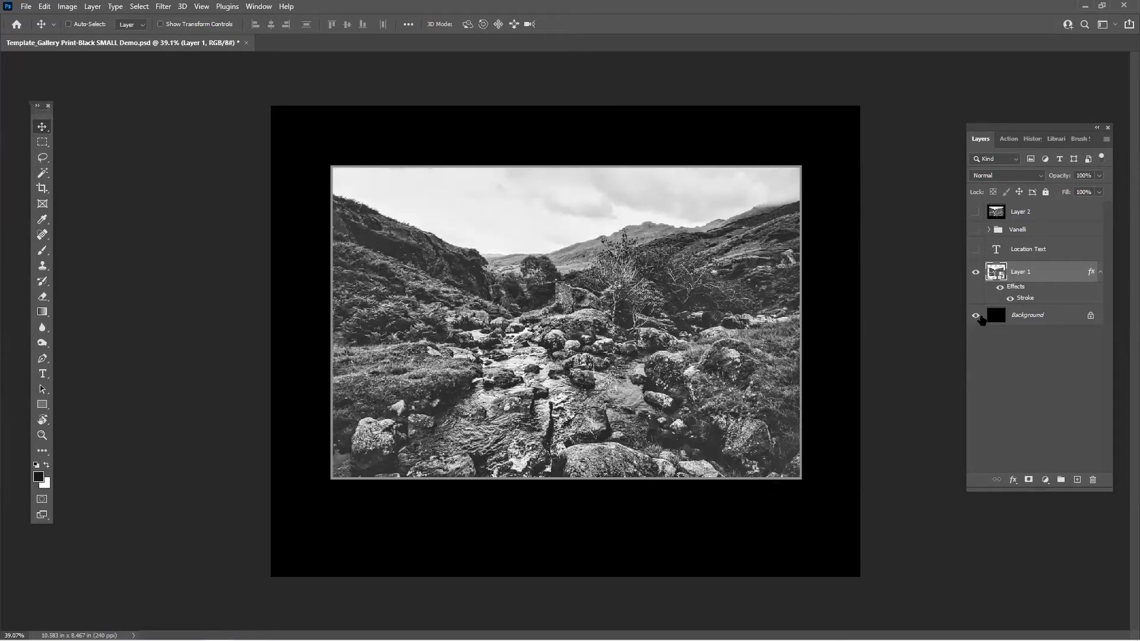
{"action": "left_click", "coordinate": [976, 315]}
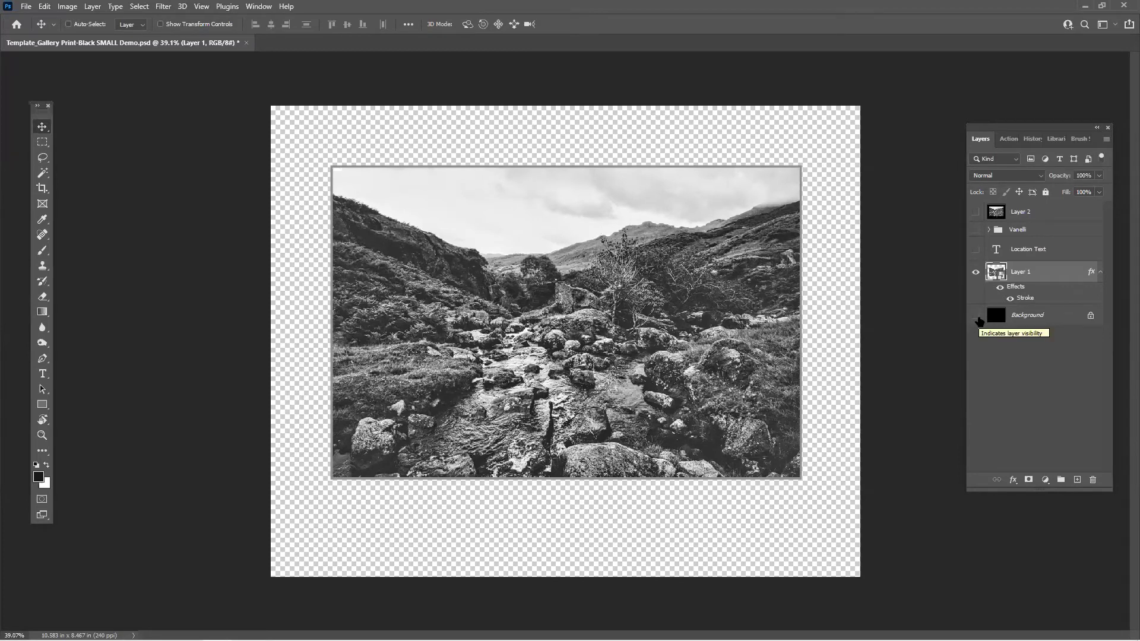
{"action": "left_click", "coordinate": [977, 315]}
{"action": "left_click", "coordinate": [976, 249]}
{"action": "left_click", "coordinate": [976, 230]}
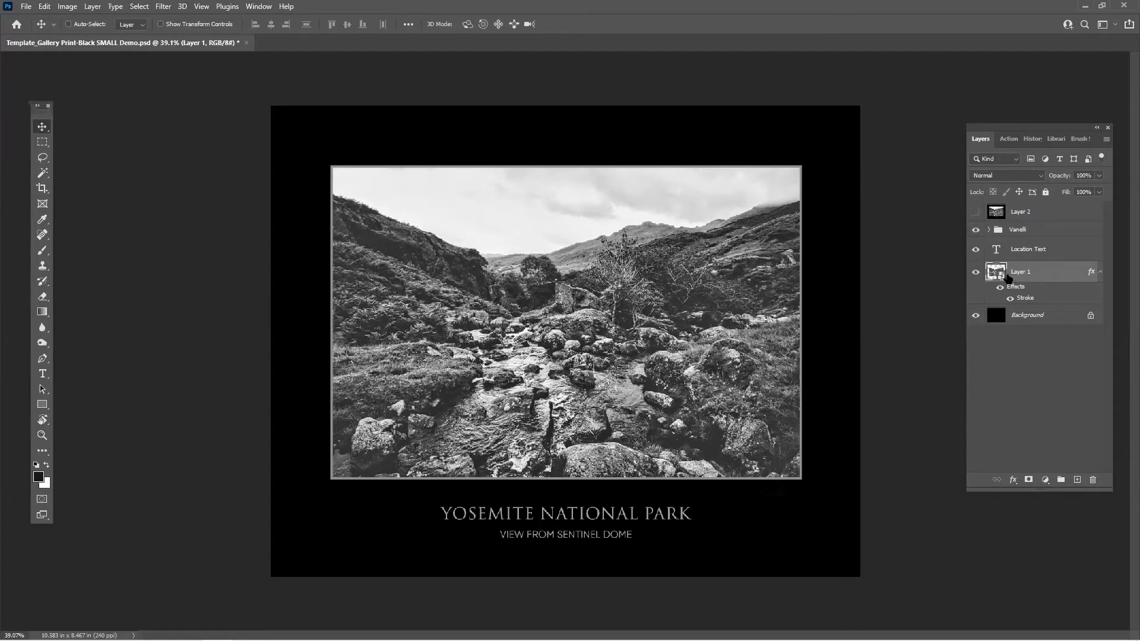
Step: Open the contents of Layer 1's smart object and toggle the visibility of its Luminar AI smart filter
{"action": "double_click", "coordinate": [996, 274]}
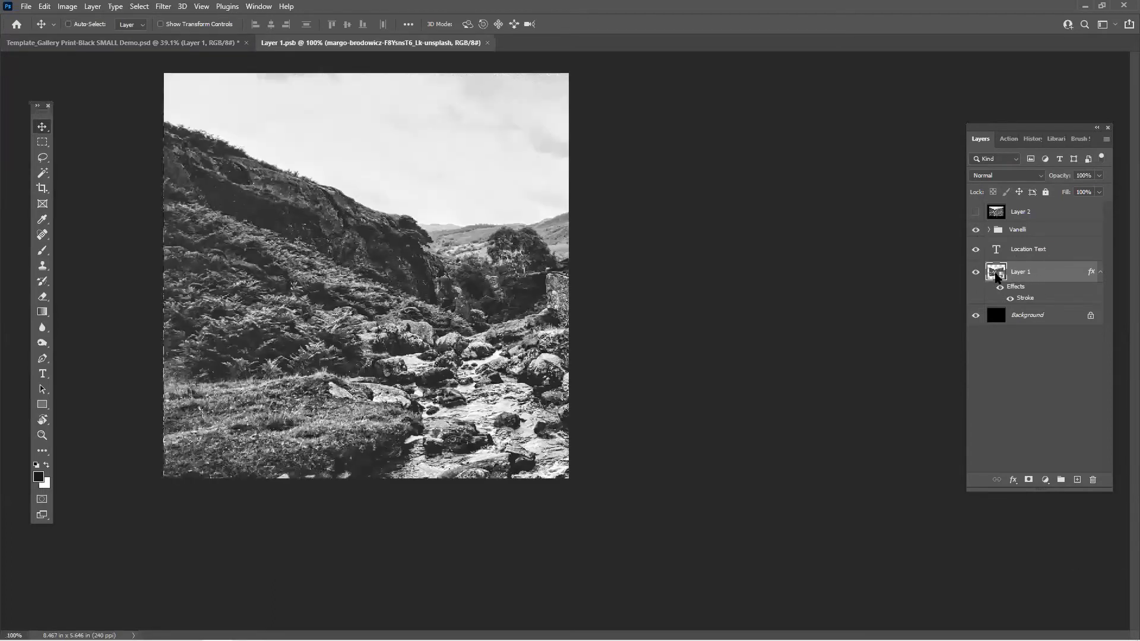
{"action": "scroll", "coordinate": [632, 265], "scroll_direction": "down", "scroll_amount": 3}
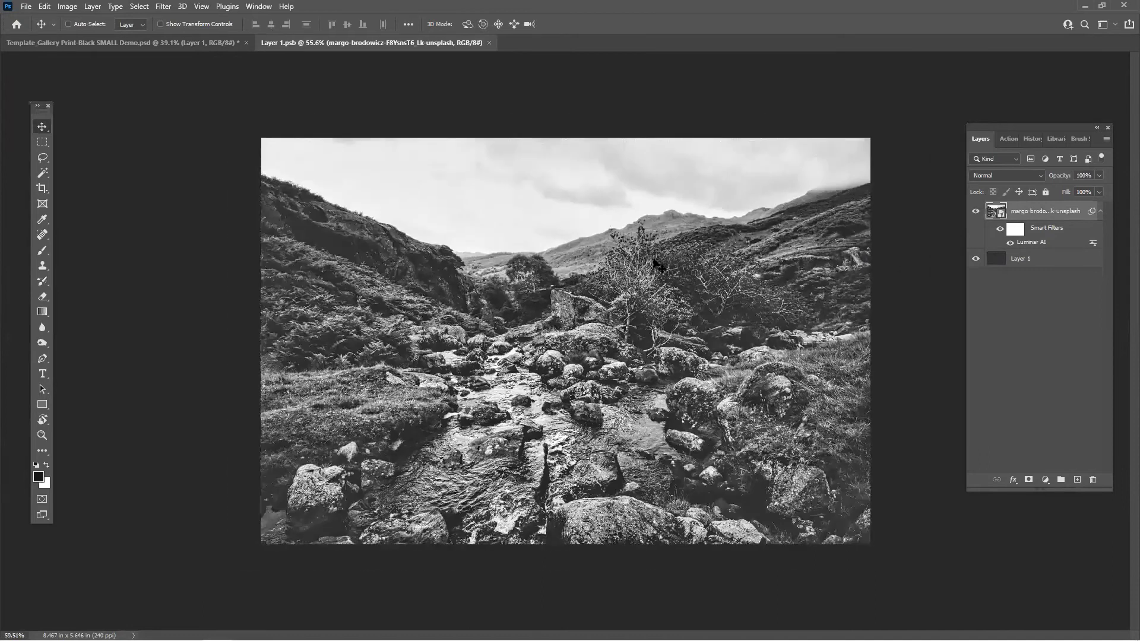
{"action": "left_click", "coordinate": [1009, 243]}
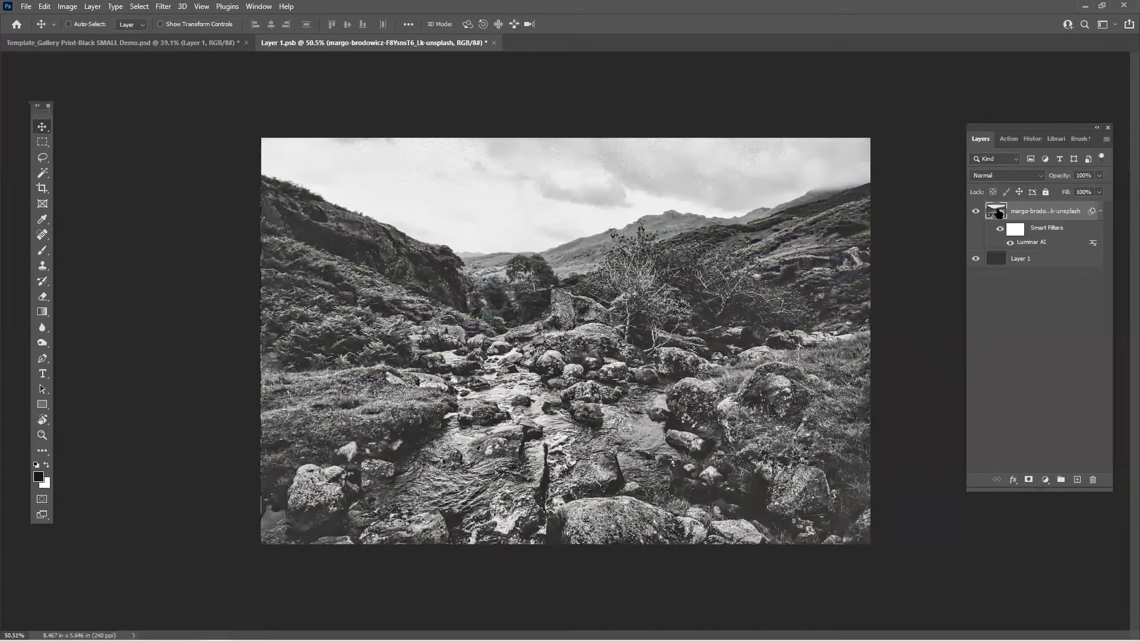
Step: Replace the photo layer's smart object contents with the river photo ending in 3aM_Gudf-M0-unsplash.jpg from C:\Photography\Coffee Break\Luminar AI as a PS Plugin
{"action": "right_click", "coordinate": [1025, 215]}
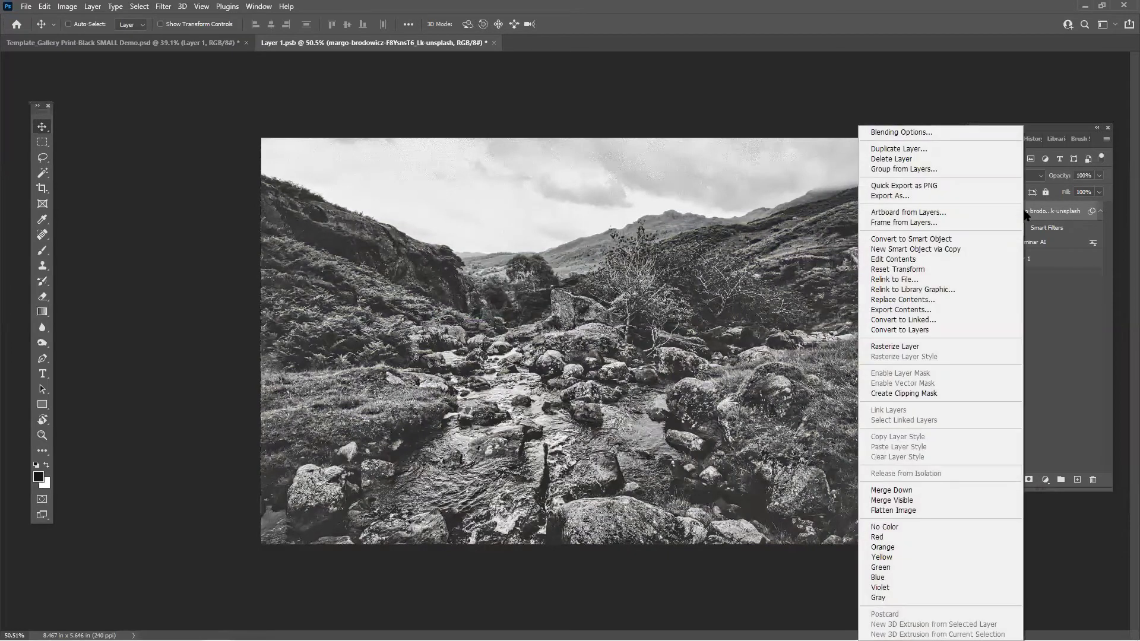
{"action": "left_click", "coordinate": [948, 304]}
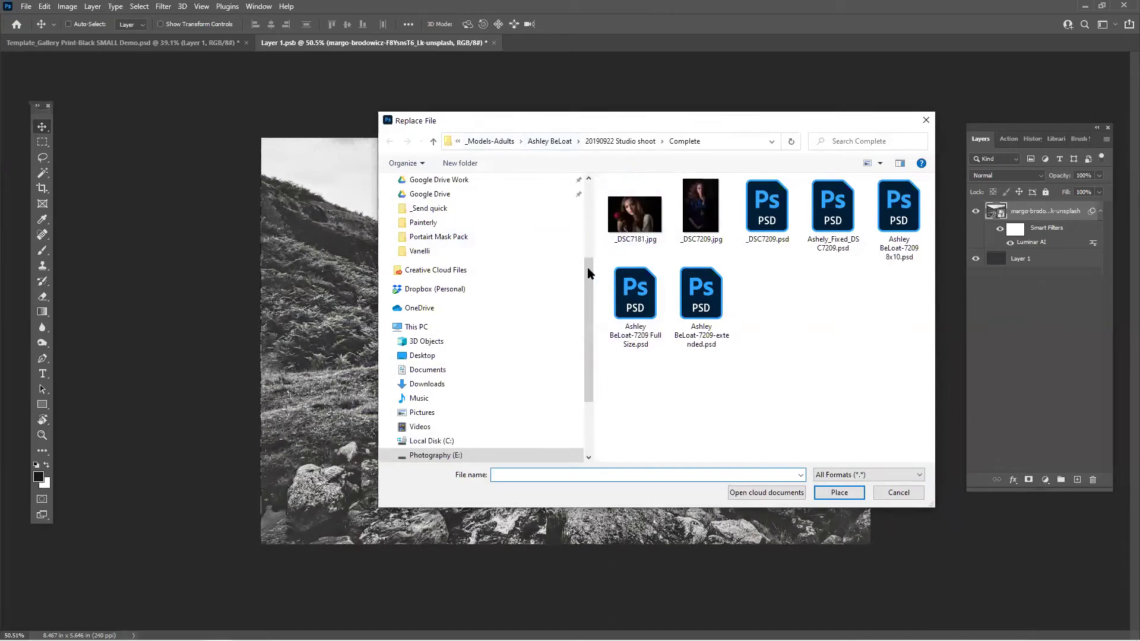
{"action": "left_click_drag", "start_coordinate": [590, 261], "coordinate": [593, 187]}
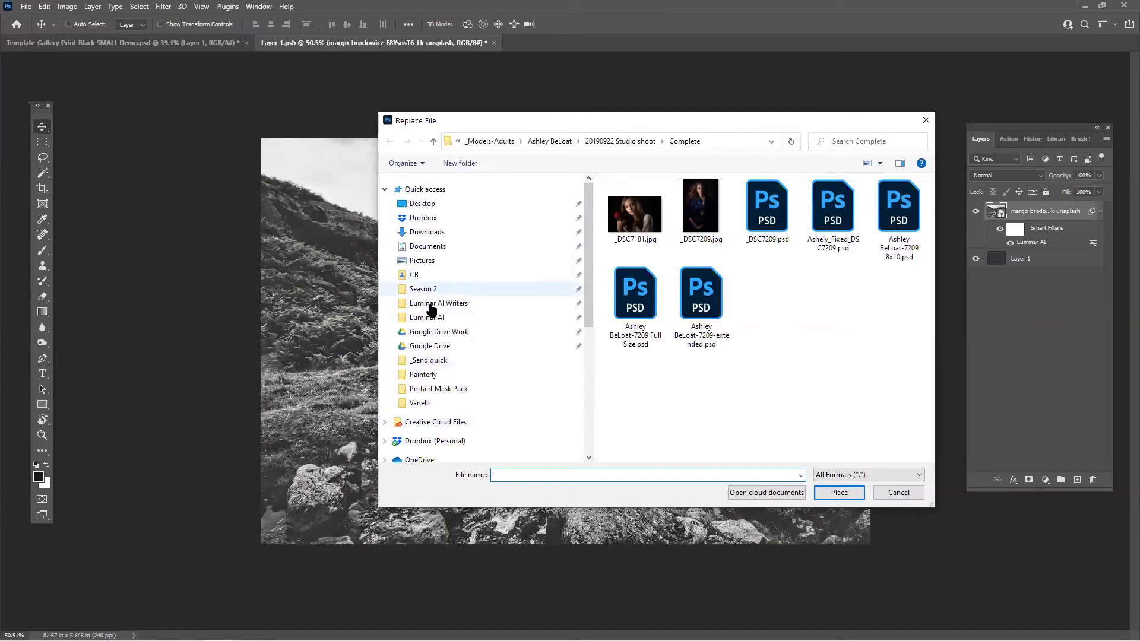
{"action": "scroll", "coordinate": [592, 244], "scroll_direction": "down", "scroll_amount": 5}
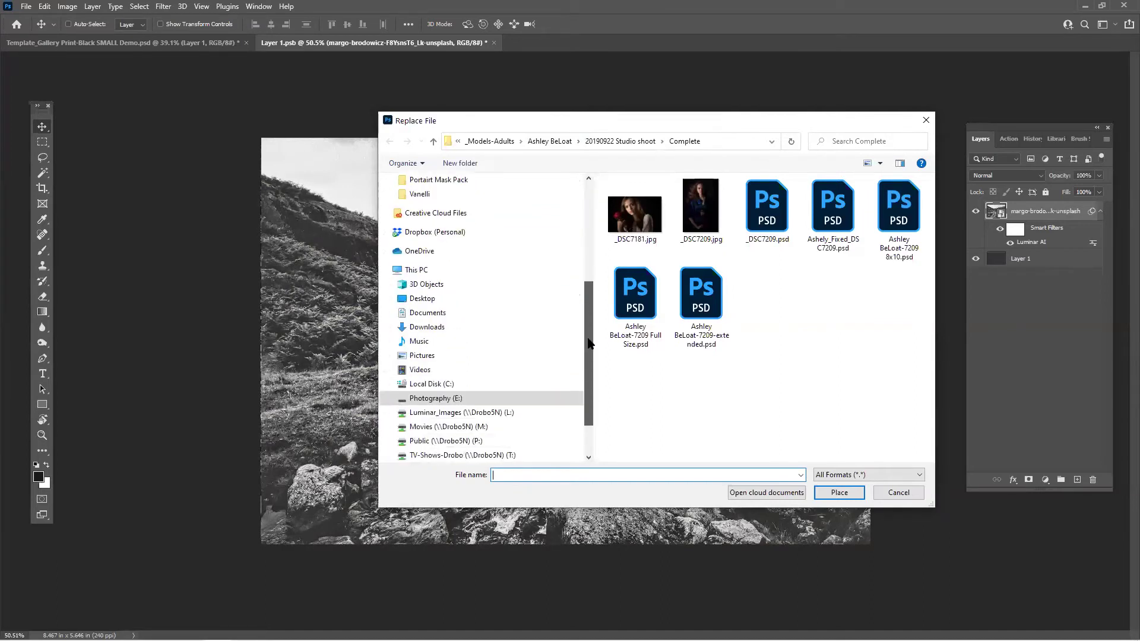
{"action": "left_click", "coordinate": [451, 384]}
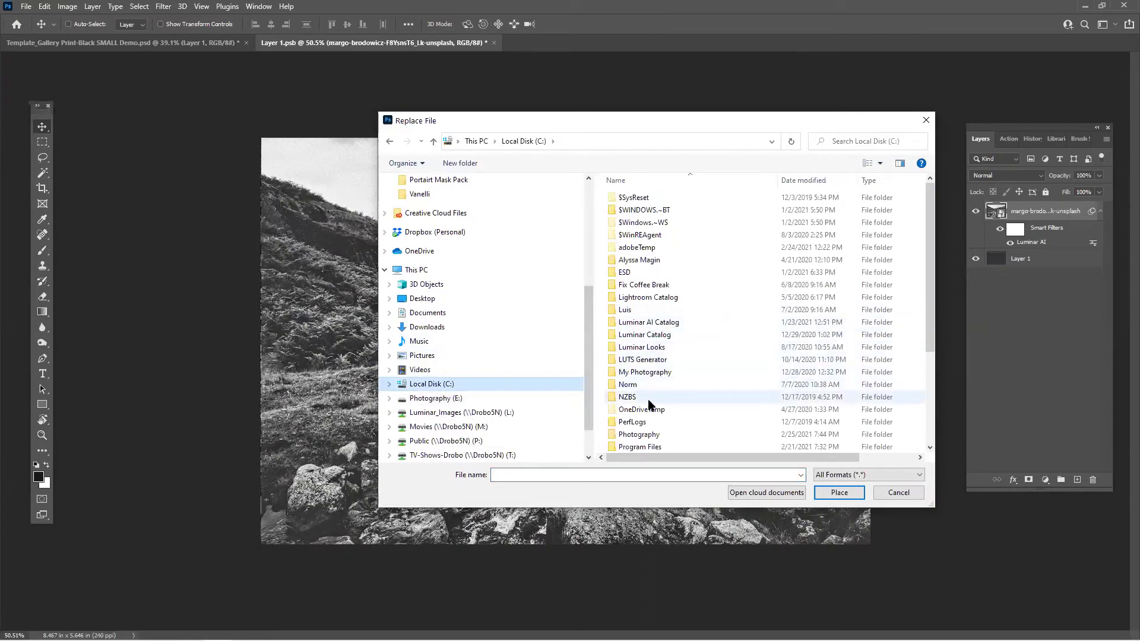
{"action": "double_click", "coordinate": [657, 432]}
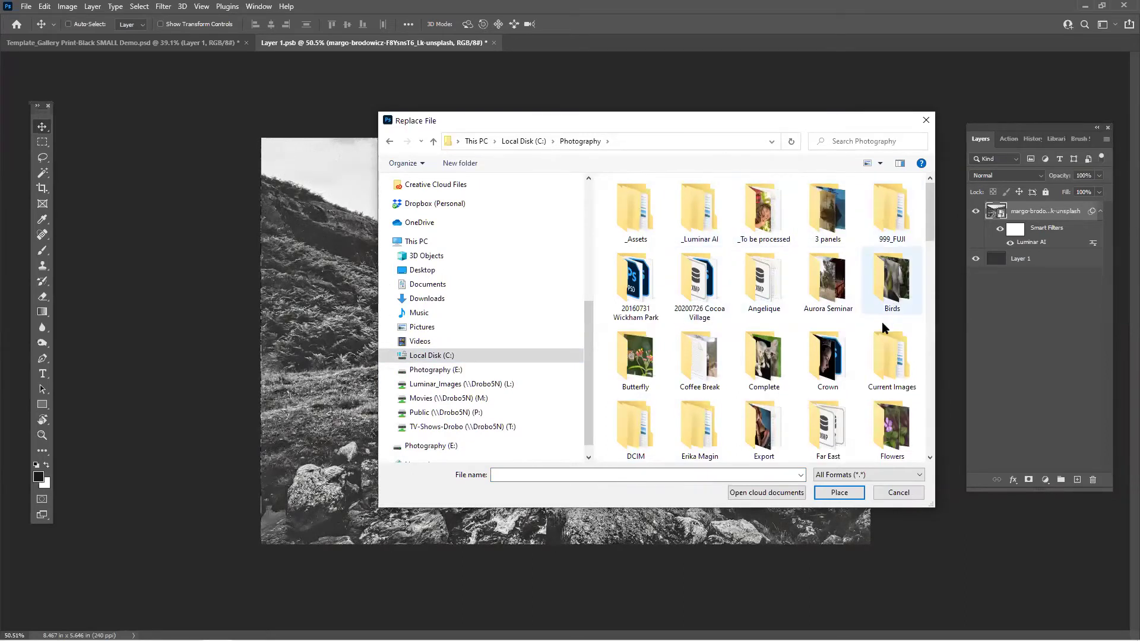
{"action": "double_click", "coordinate": [692, 353]}
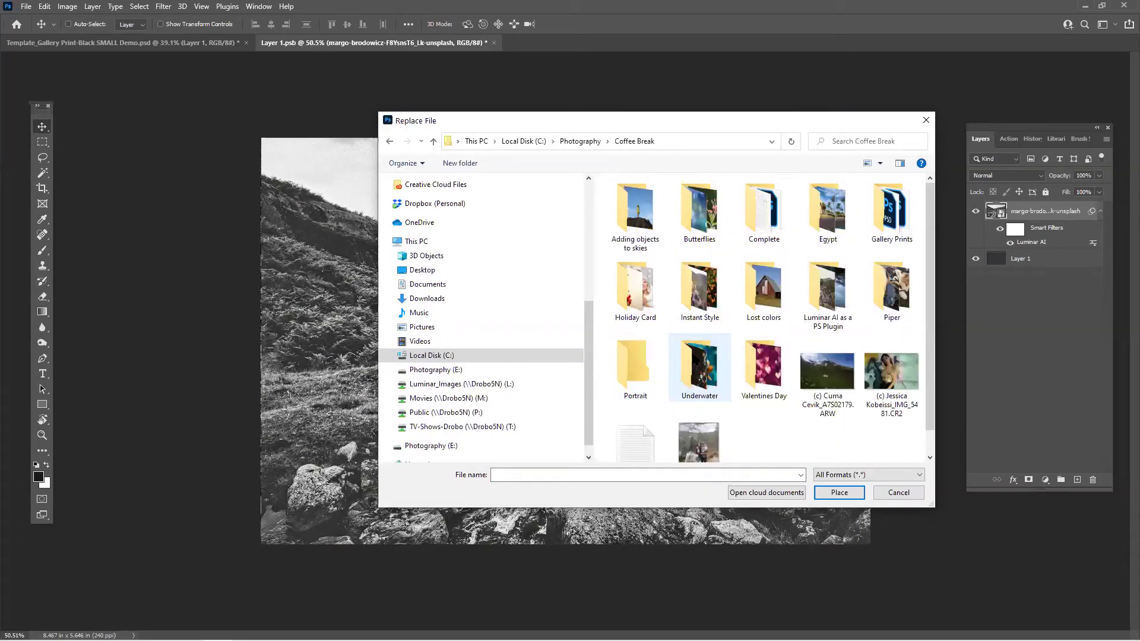
{"action": "double_click", "coordinate": [829, 295]}
{"action": "left_click", "coordinate": [636, 310]}
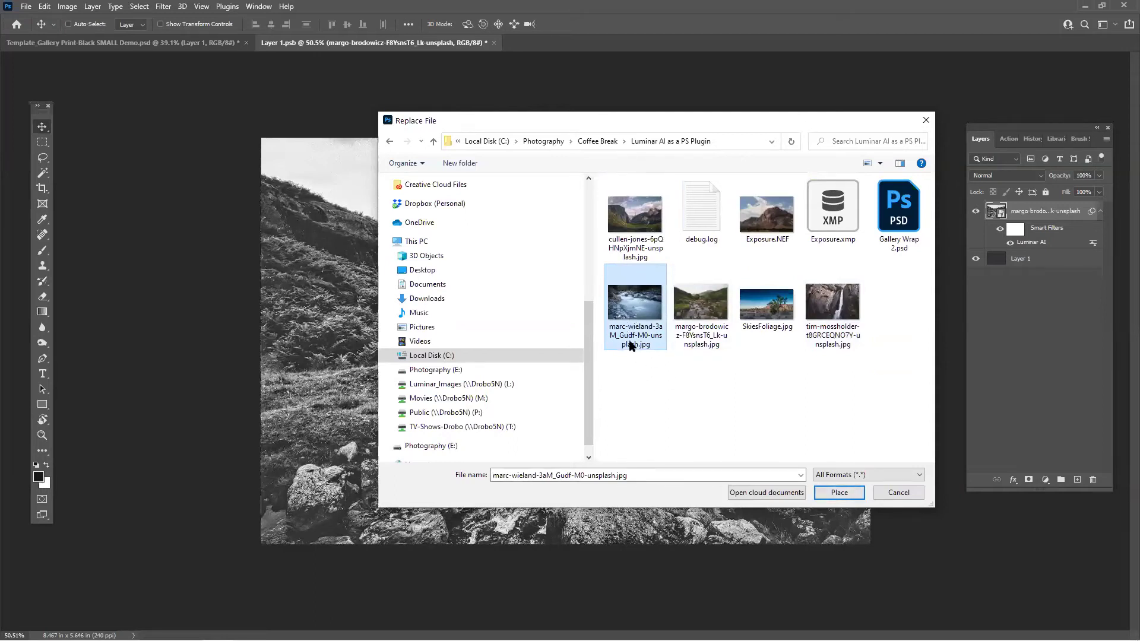
{"action": "left_click", "coordinate": [839, 495]}
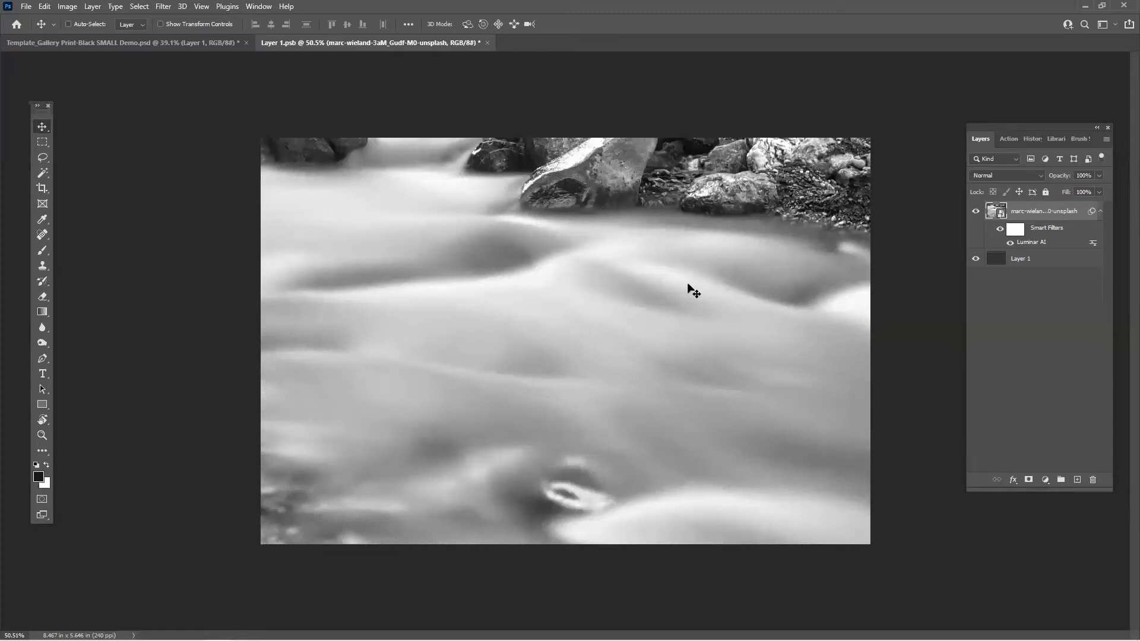
Step: Scale the oversized river photo down proportionally to about 38% so that it fits the canvas height
{"action": "scroll", "coordinate": [692, 291], "scroll_direction": "down", "scroll_amount": 5}
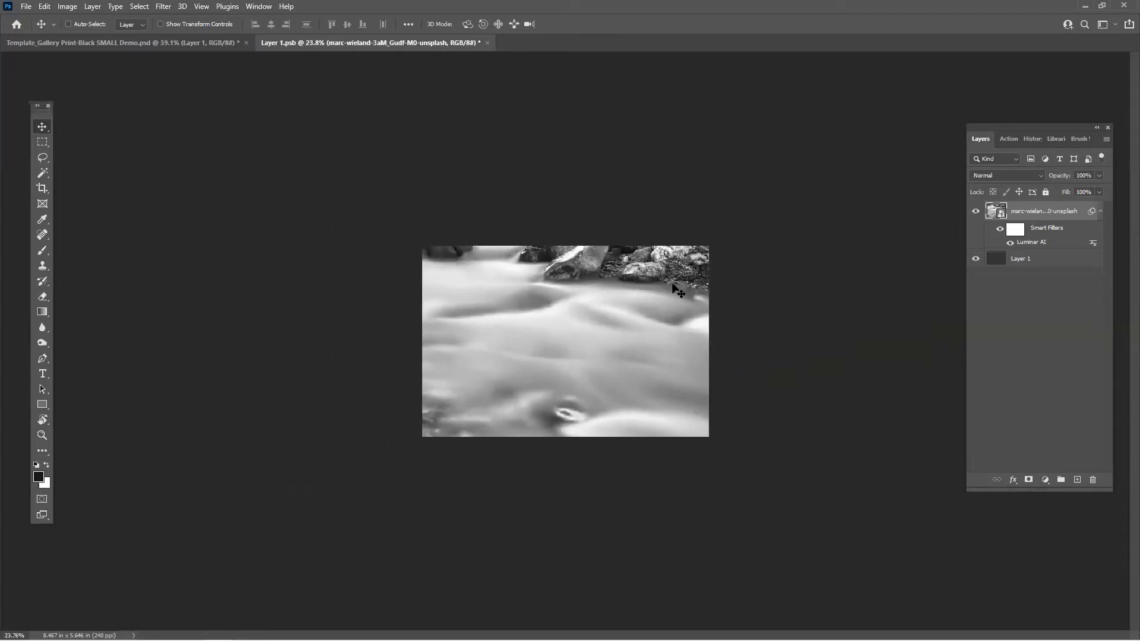
{"action": "key", "text": "ctrl+t"}
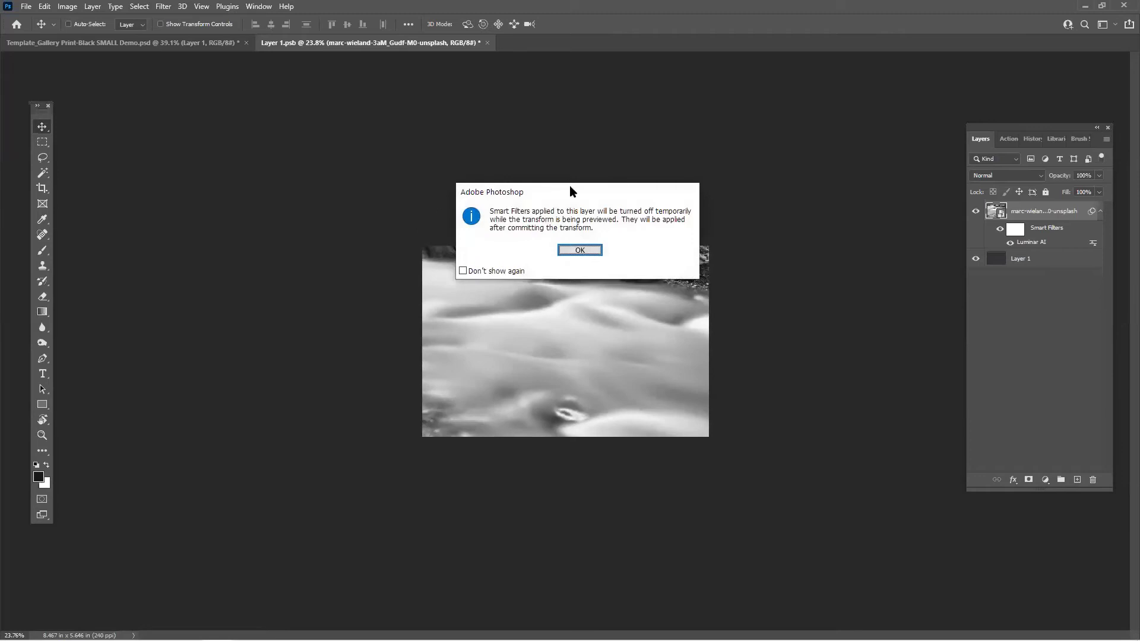
{"action": "left_click", "coordinate": [582, 252]}
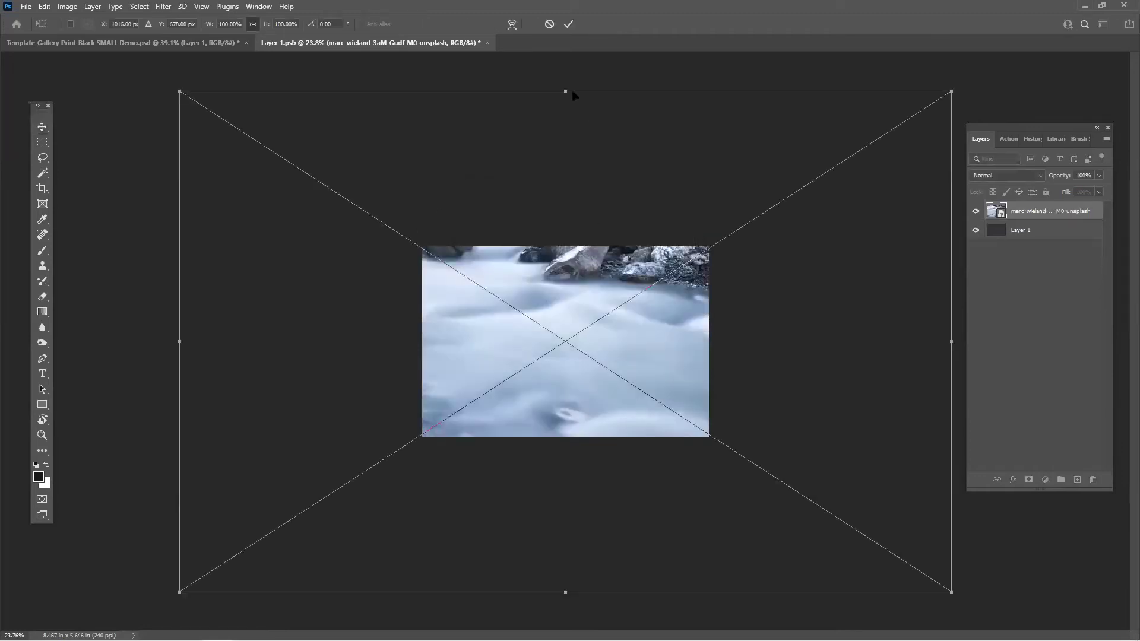
{"action": "left_click_drag", "start_coordinate": [569, 92], "coordinate": [565, 247]}
{"action": "left_click_drag", "start_coordinate": [565, 592], "coordinate": [574, 437]}
{"action": "key", "text": "Return"}
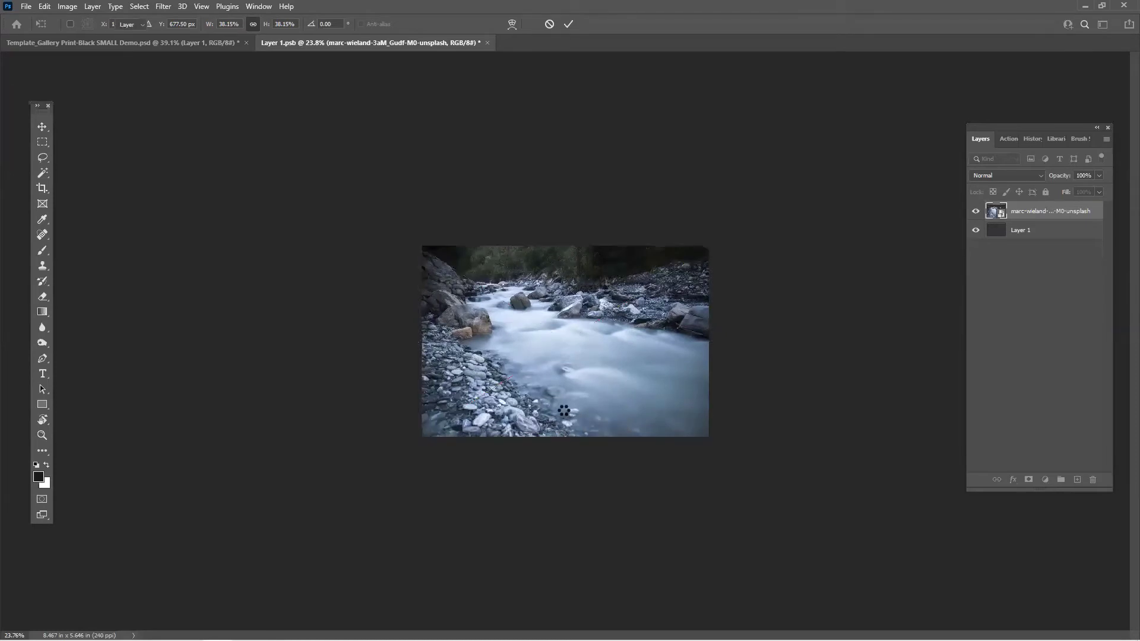
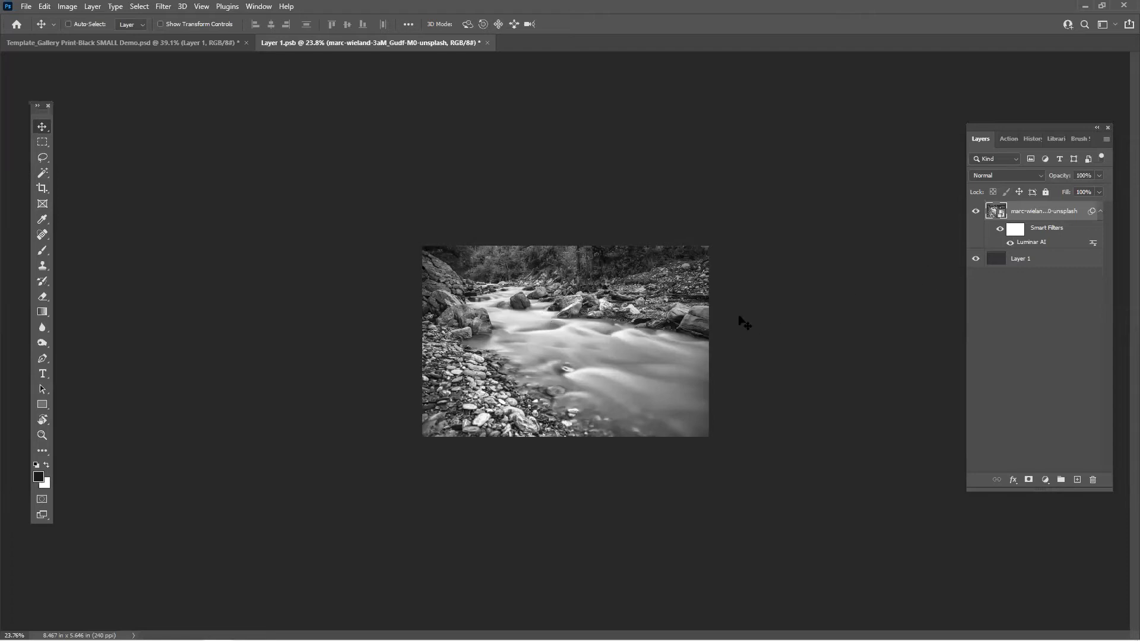
Step: Save the edited Layer 1.psb and go back to the gallery print template document
{"action": "left_click", "coordinate": [138, 44]}
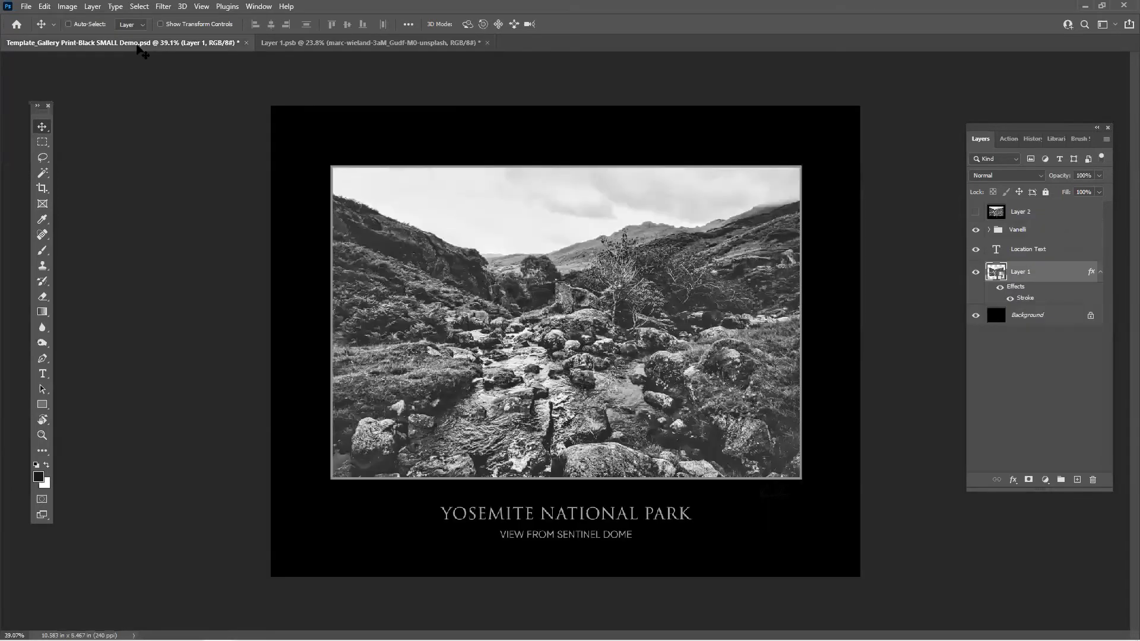
{"action": "left_click", "coordinate": [360, 45]}
{"action": "key", "text": "ctrl+s"}
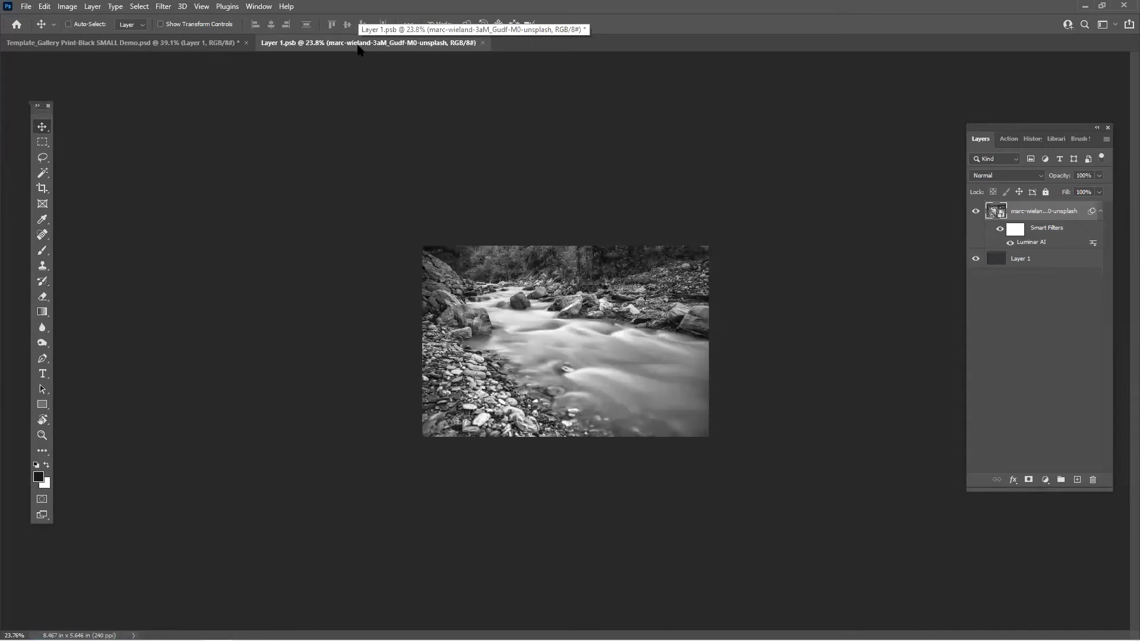
{"action": "left_click", "coordinate": [150, 46]}
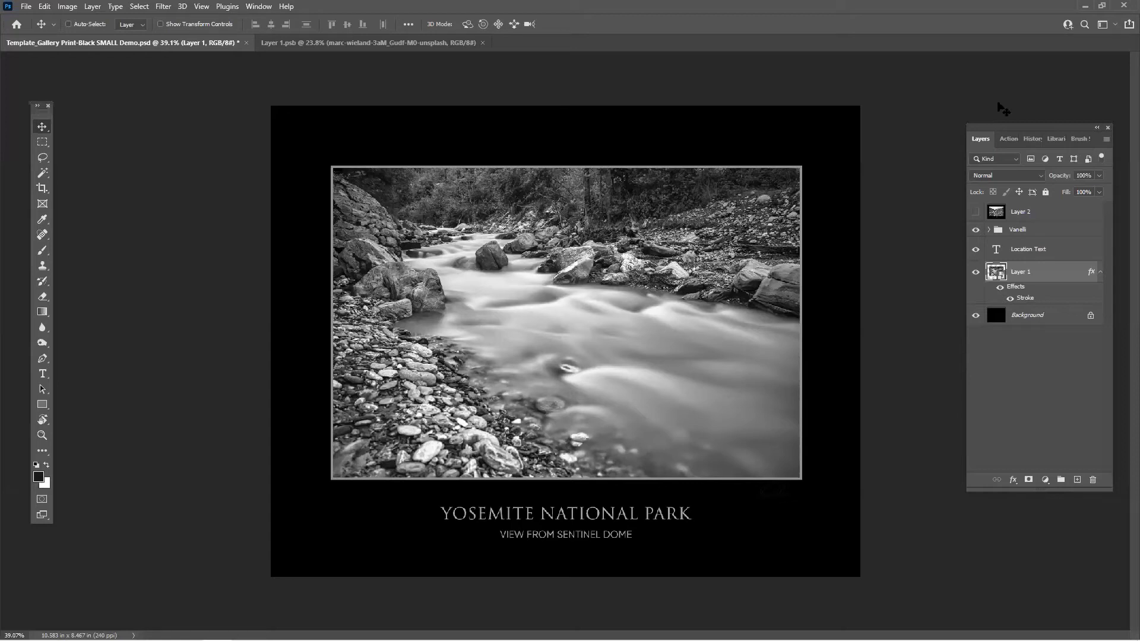
Step: Close Photoshop, switch to Luminar AI and return from the single image to the album's thumbnail view
{"action": "left_click", "coordinate": [1124, 7]}
{"action": "left_click", "coordinate": [565, 241]}
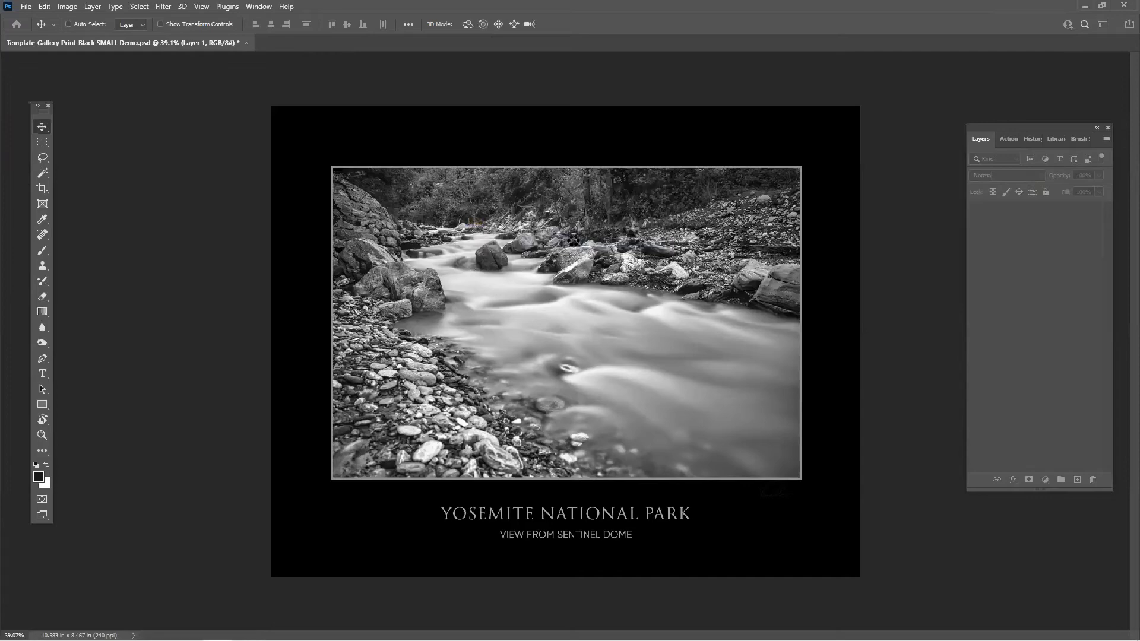
{"action": "key", "text": "alt+Tab"}
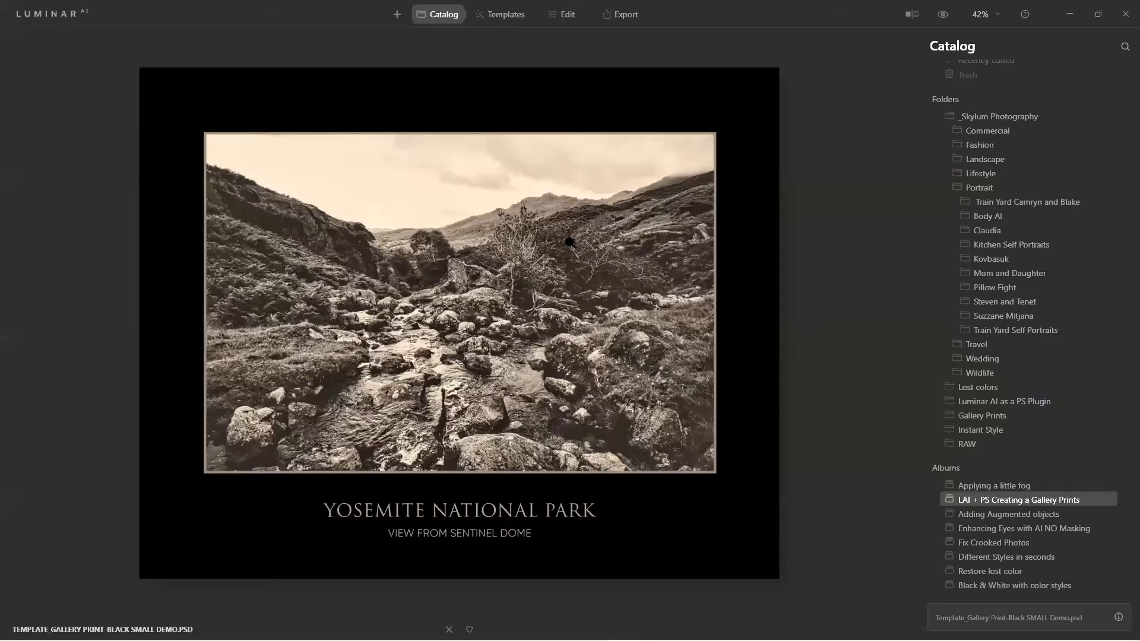
{"action": "double_click", "coordinate": [570, 242]}
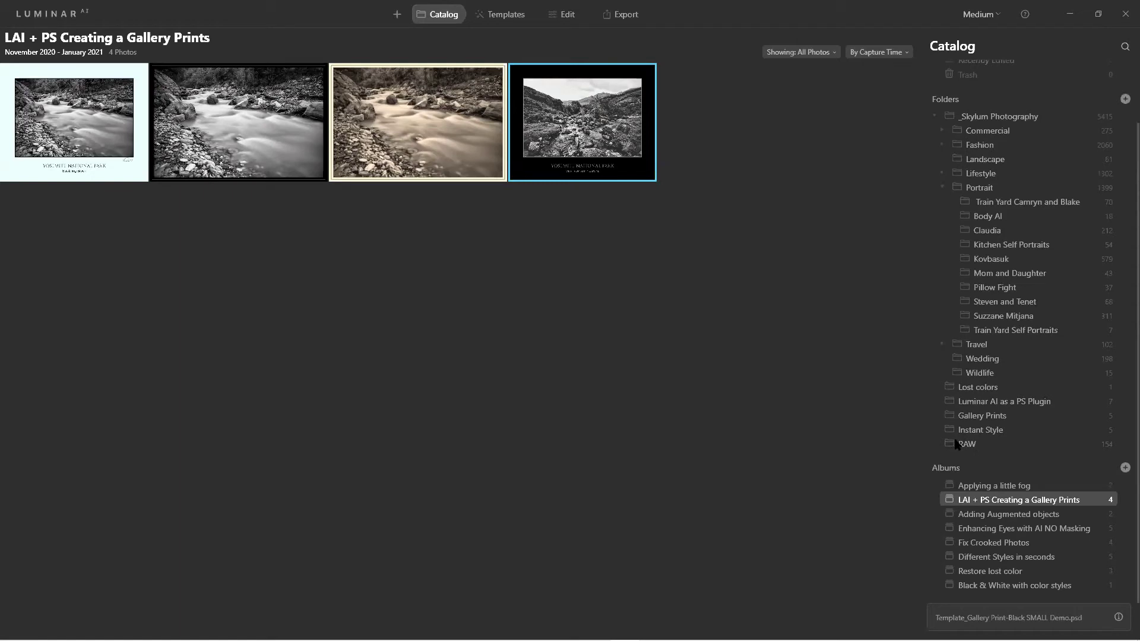
{"action": "scroll", "coordinate": [956, 446], "scroll_direction": "up", "scroll_amount": 2}
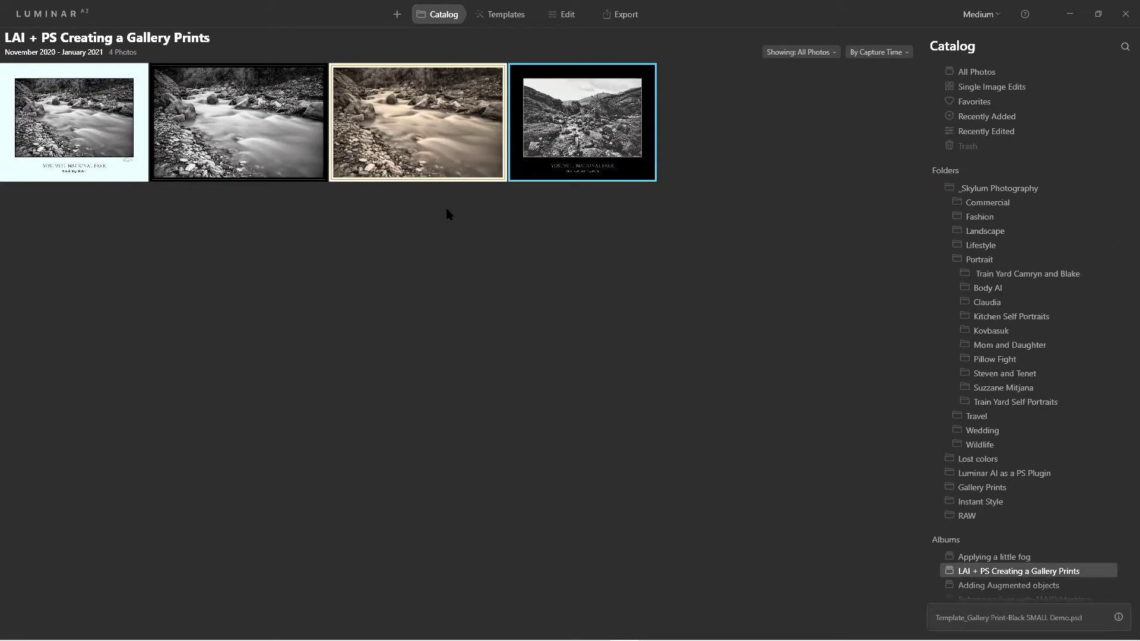
Step: Add the image _D202418.dng from C:\Photography\Painterly to the catalog and enlarge the view of the portrait
{"action": "left_click", "coordinate": [394, 17]}
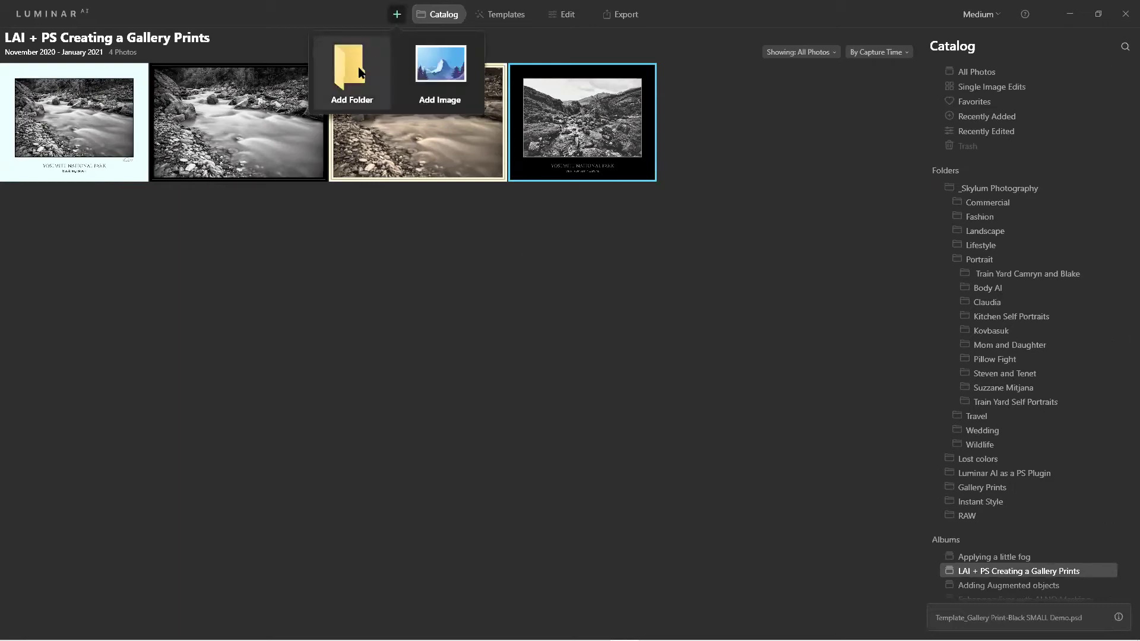
{"action": "left_click", "coordinate": [438, 76]}
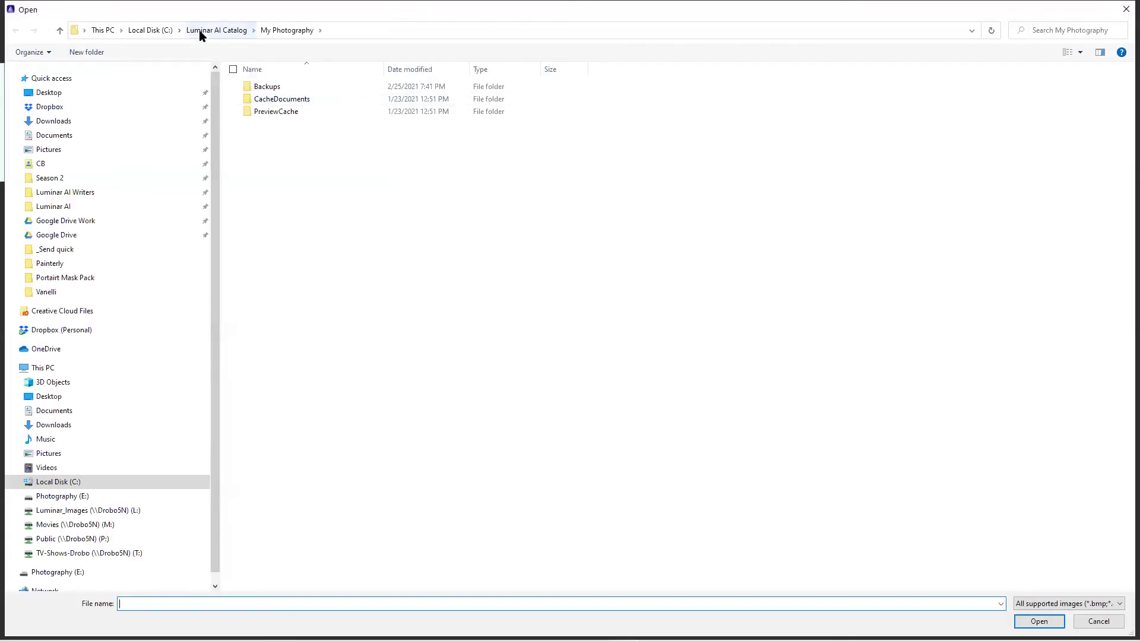
{"action": "left_click", "coordinate": [155, 31]}
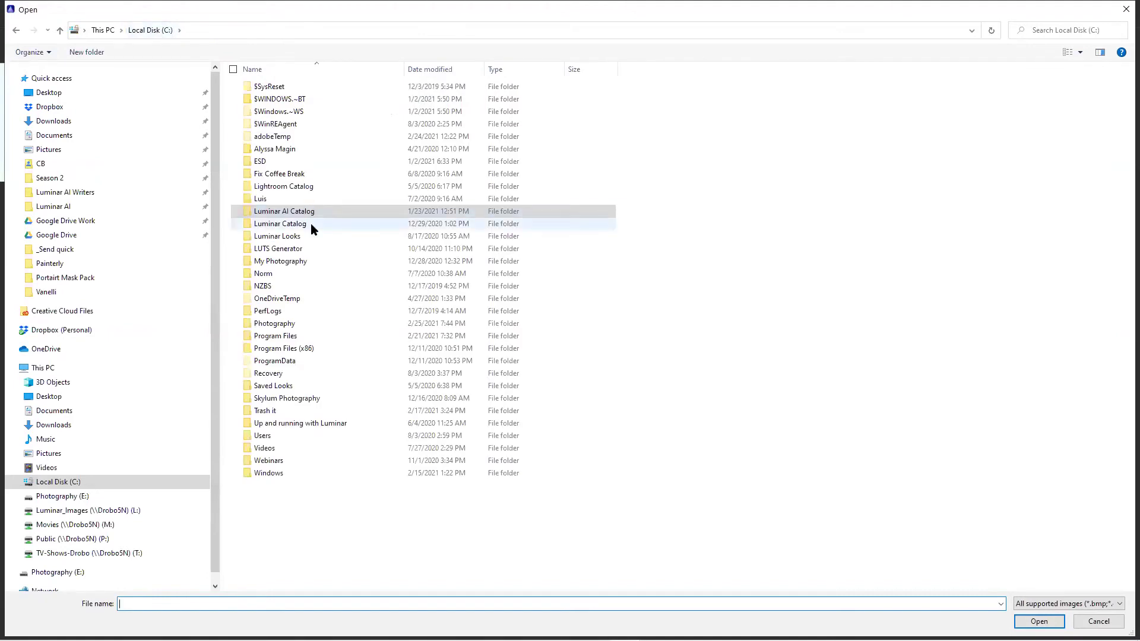
{"action": "left_click", "coordinate": [316, 260]}
{"action": "double_click", "coordinate": [302, 323]}
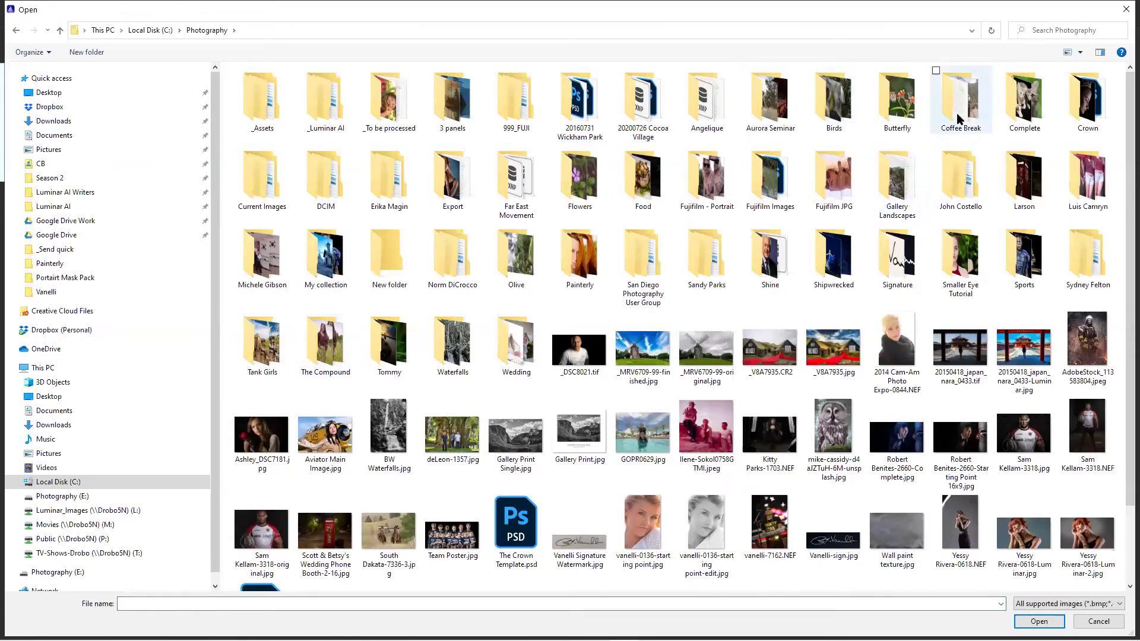
{"action": "mouse_move", "coordinate": [957, 119]}
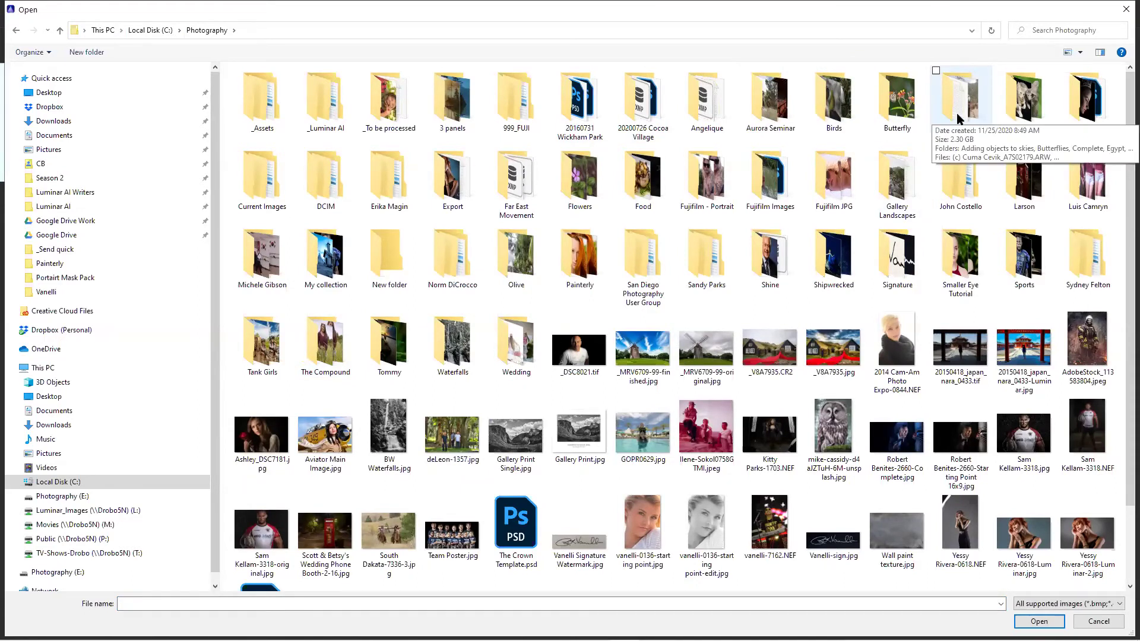
{"action": "double_click", "coordinate": [957, 114]}
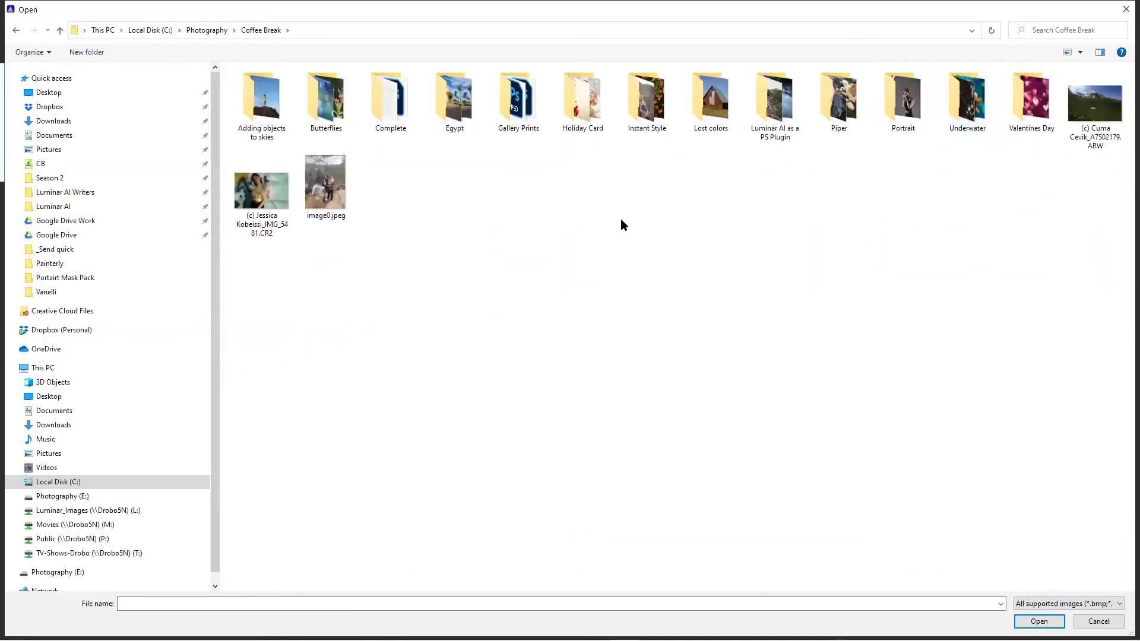
{"action": "left_click", "coordinate": [214, 36]}
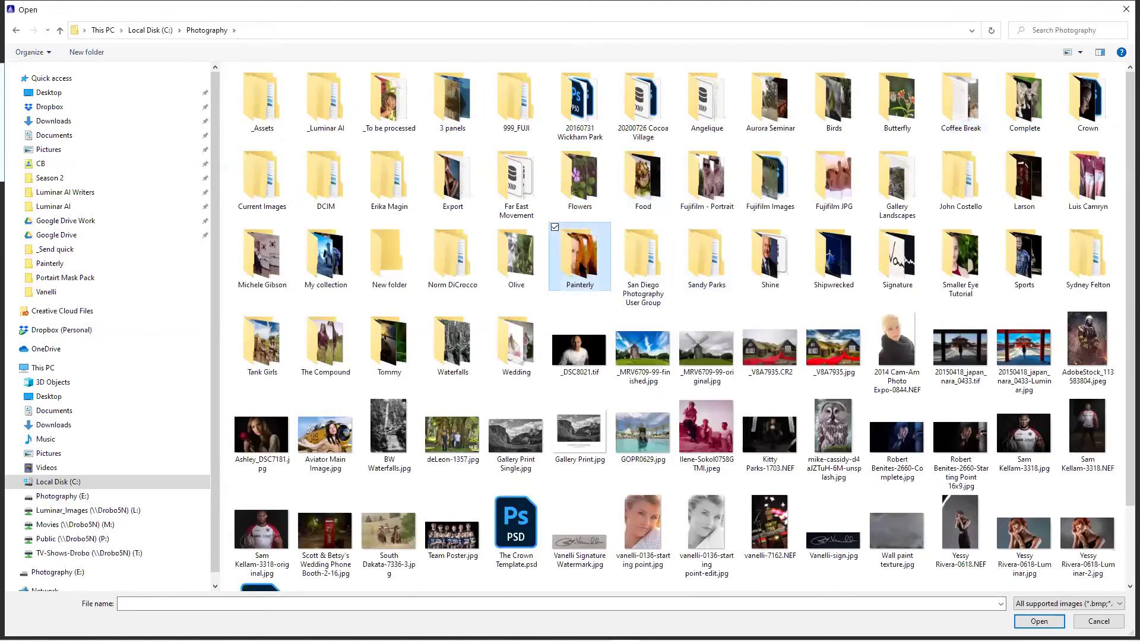
{"action": "double_click", "coordinate": [567, 261]}
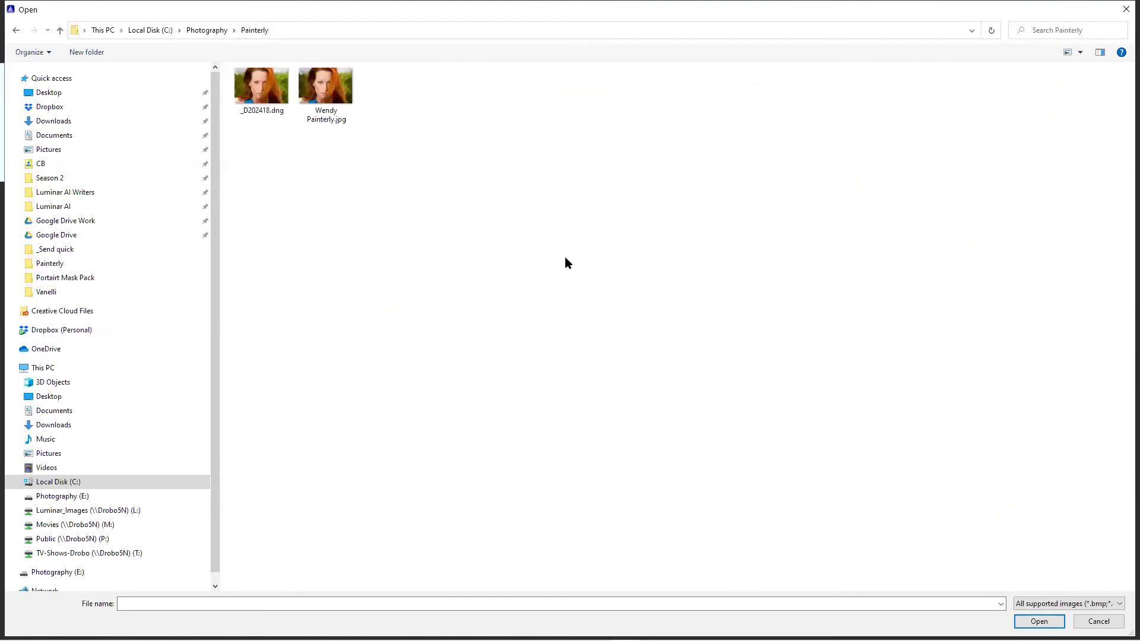
{"action": "left_click", "coordinate": [276, 85]}
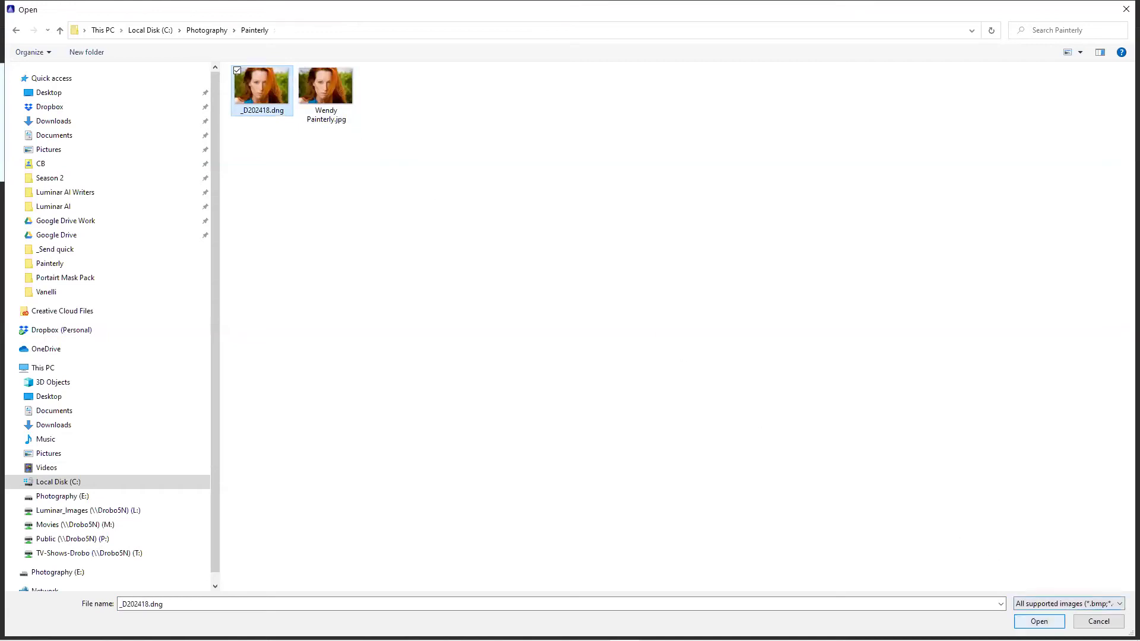
{"action": "left_click", "coordinate": [1039, 621]}
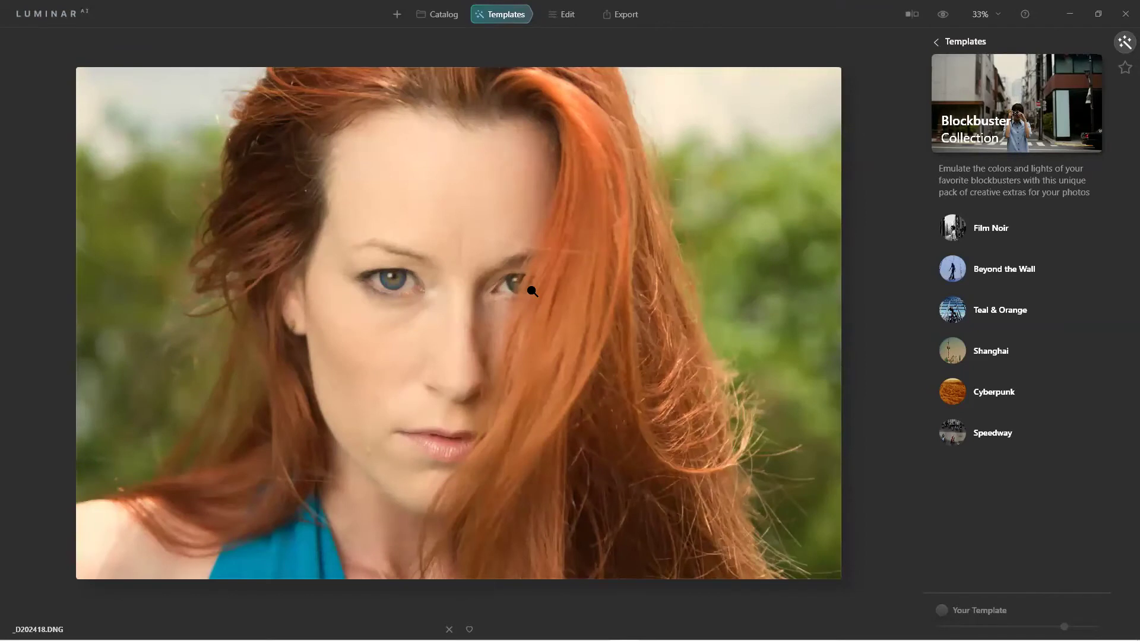
{"action": "scroll", "coordinate": [448, 252], "scroll_direction": "up", "scroll_amount": 3}
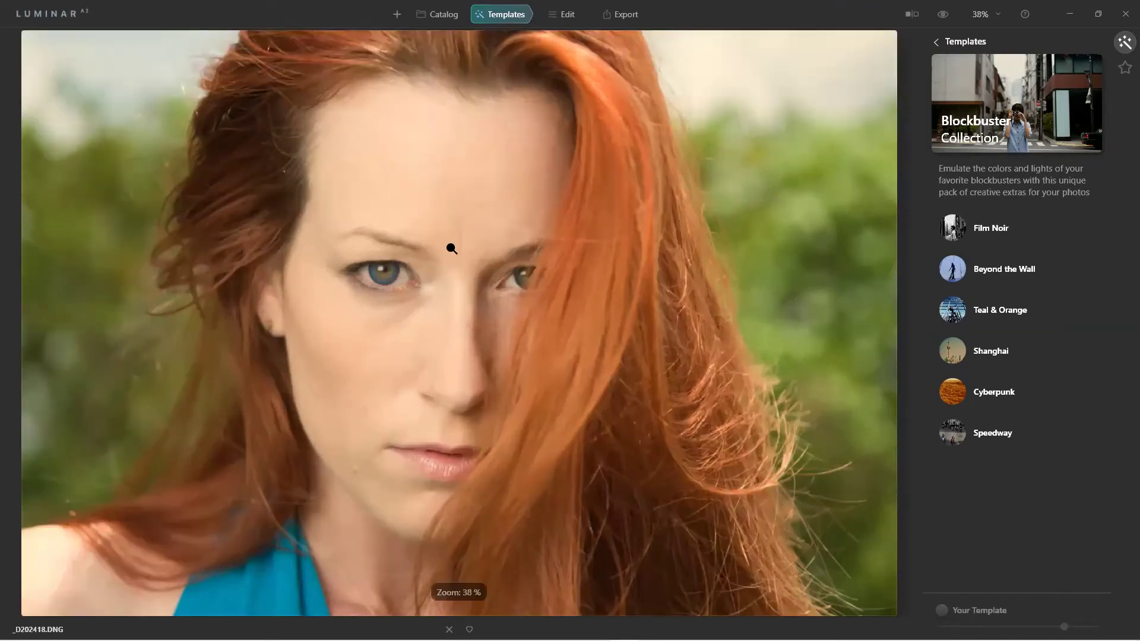
{"action": "scroll", "coordinate": [450, 248], "scroll_direction": "up", "scroll_amount": 1}
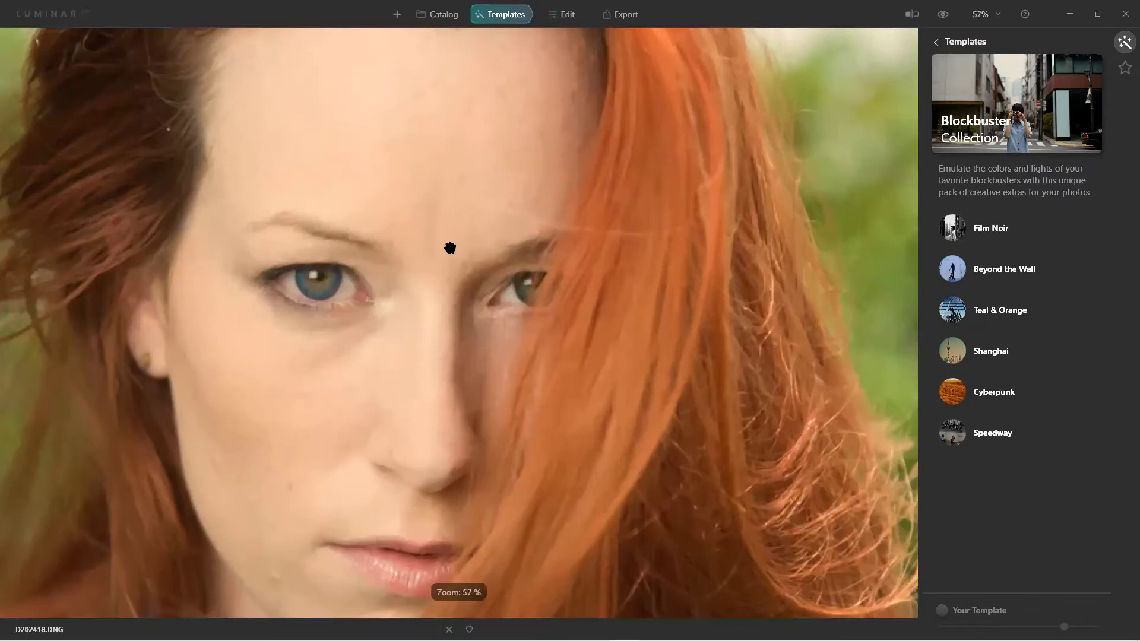
{"action": "scroll", "coordinate": [450, 249], "scroll_direction": "down", "scroll_amount": 4}
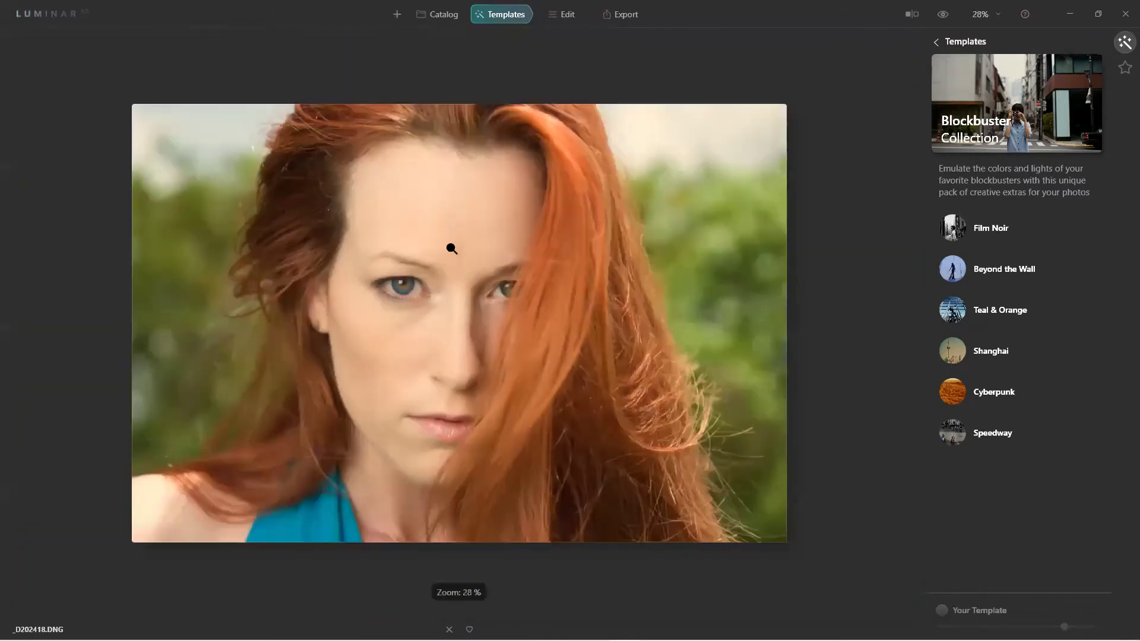
{"action": "scroll", "coordinate": [452, 248], "scroll_direction": "up", "scroll_amount": 1}
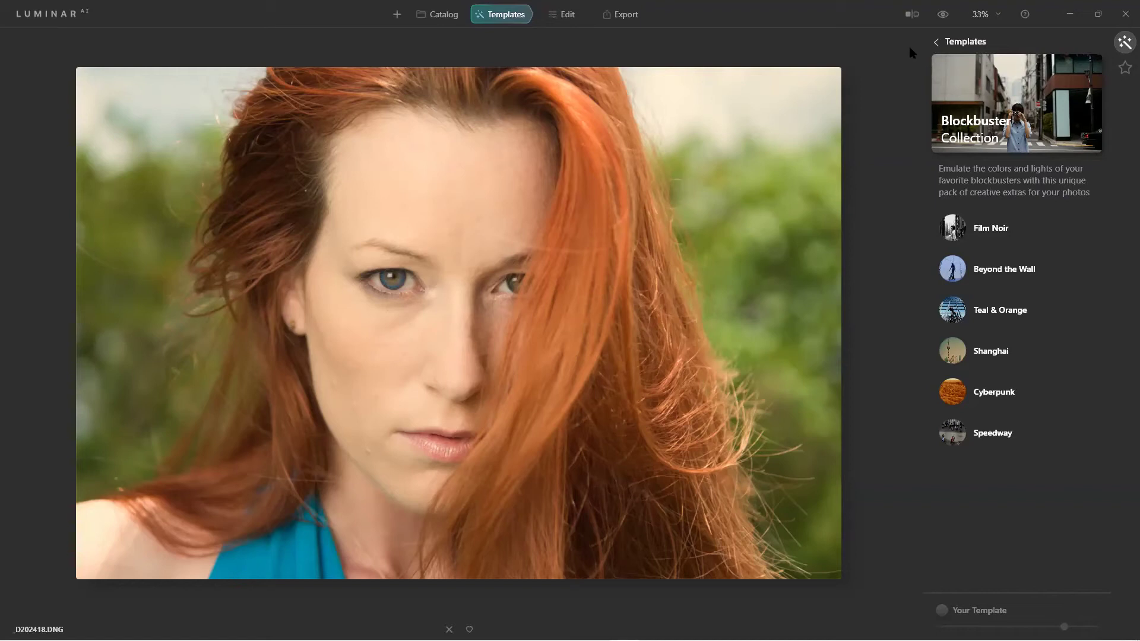
{"action": "left_click", "coordinate": [936, 42]}
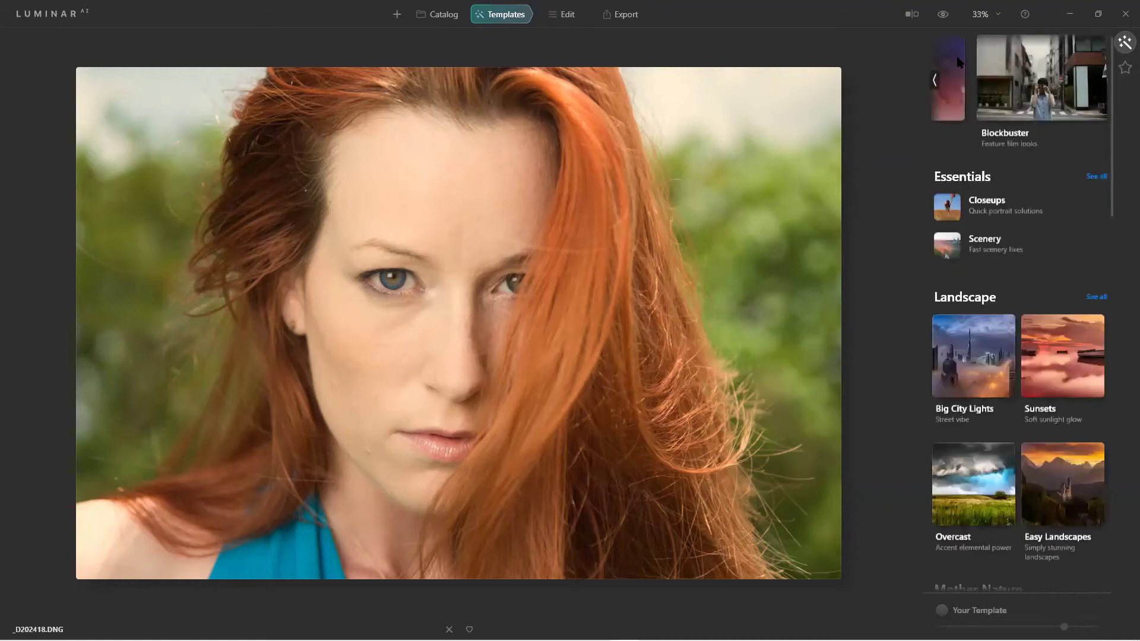
{"action": "left_click", "coordinate": [936, 80]}
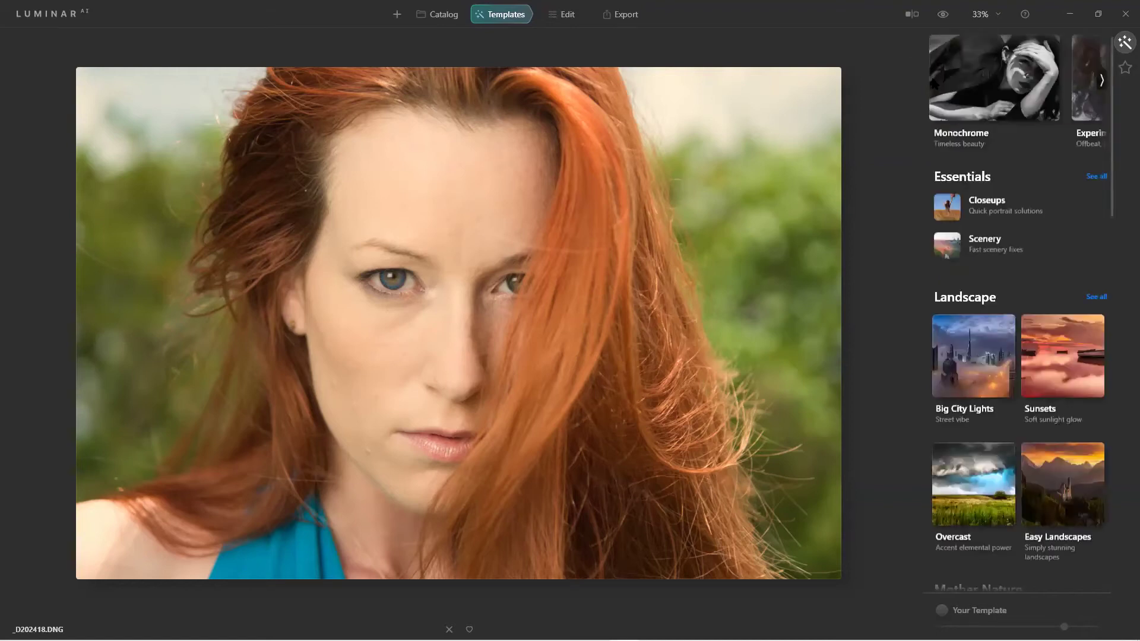
{"action": "left_click", "coordinate": [935, 83]}
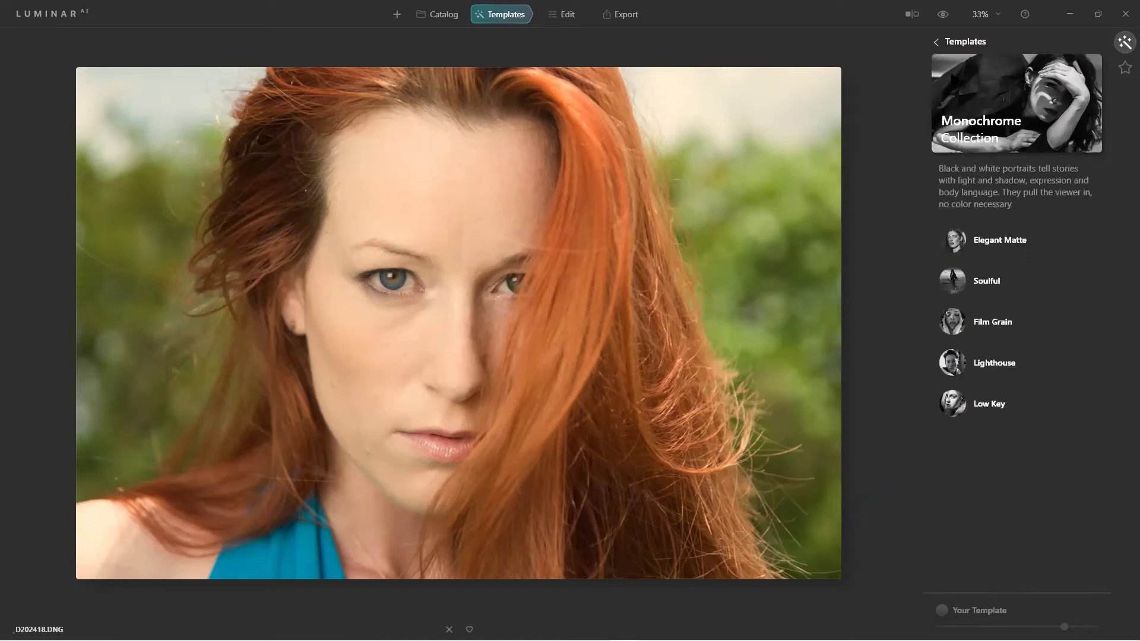
{"action": "left_click", "coordinate": [937, 41]}
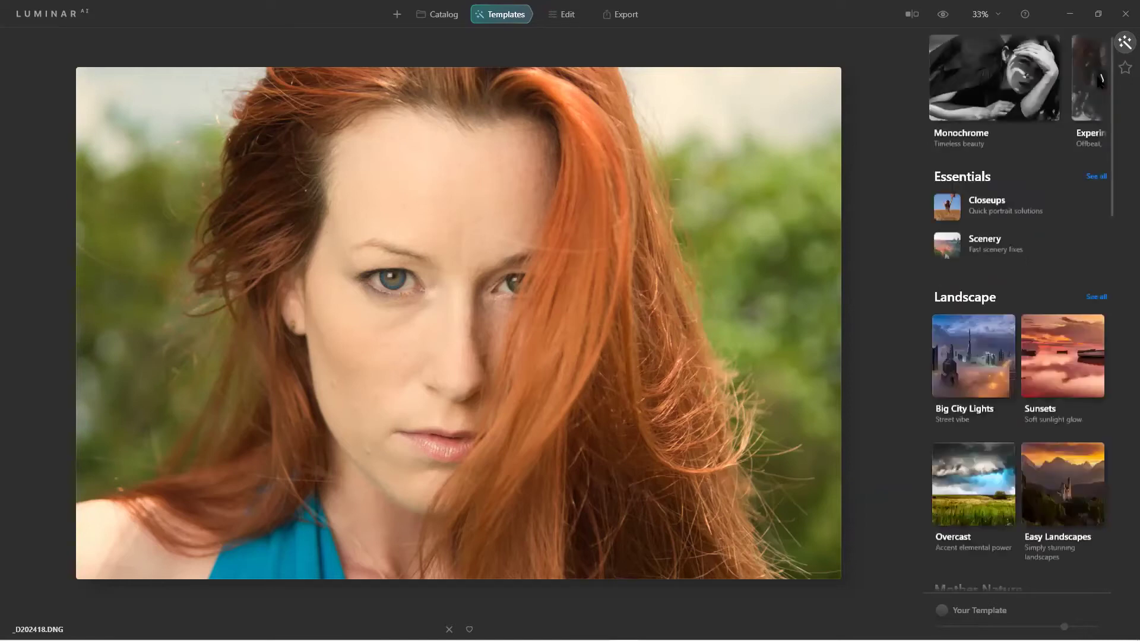
Step: Apply the Teal & Orange template from the Blockbuster collection to the portrait
{"action": "left_click", "coordinate": [1102, 80]}
{"action": "left_click", "coordinate": [1105, 80]}
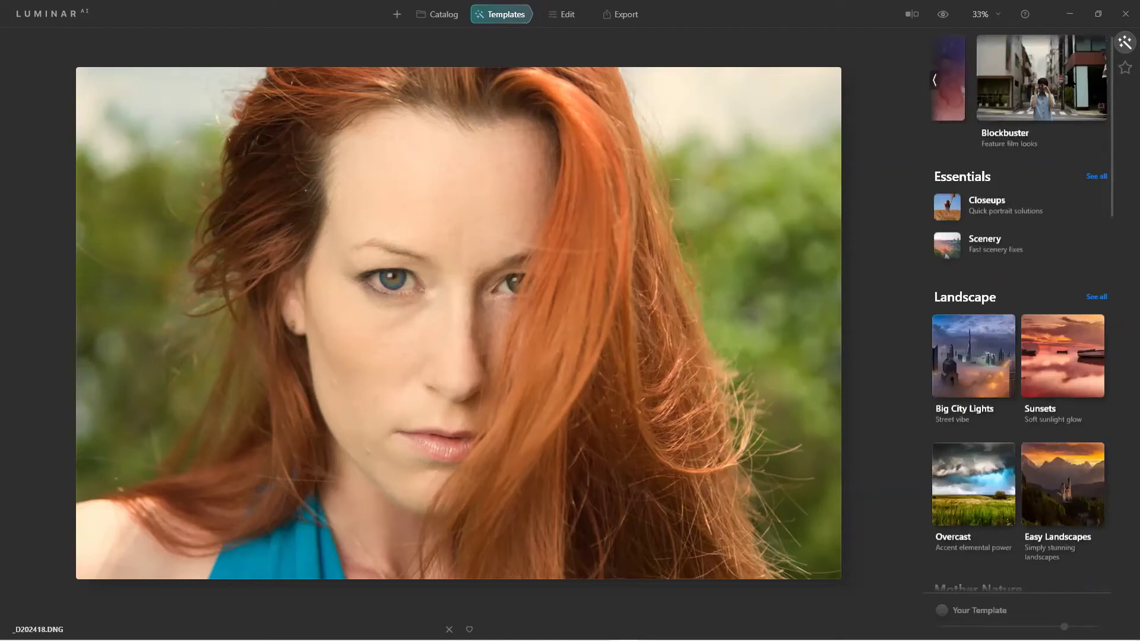
{"action": "left_click", "coordinate": [1066, 83]}
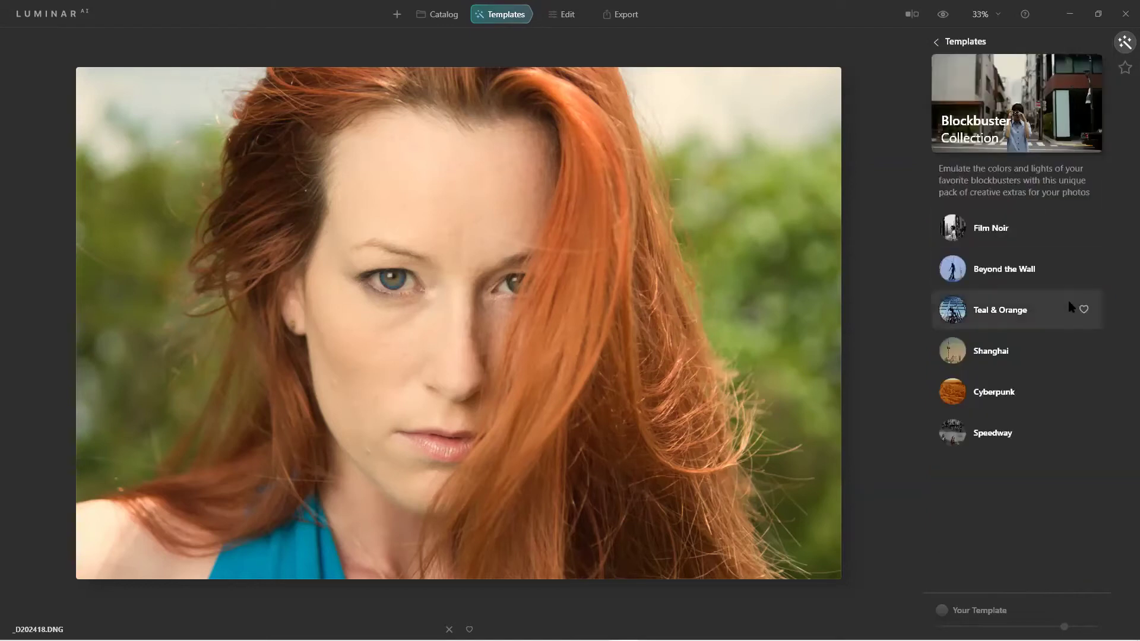
{"action": "left_click", "coordinate": [941, 312]}
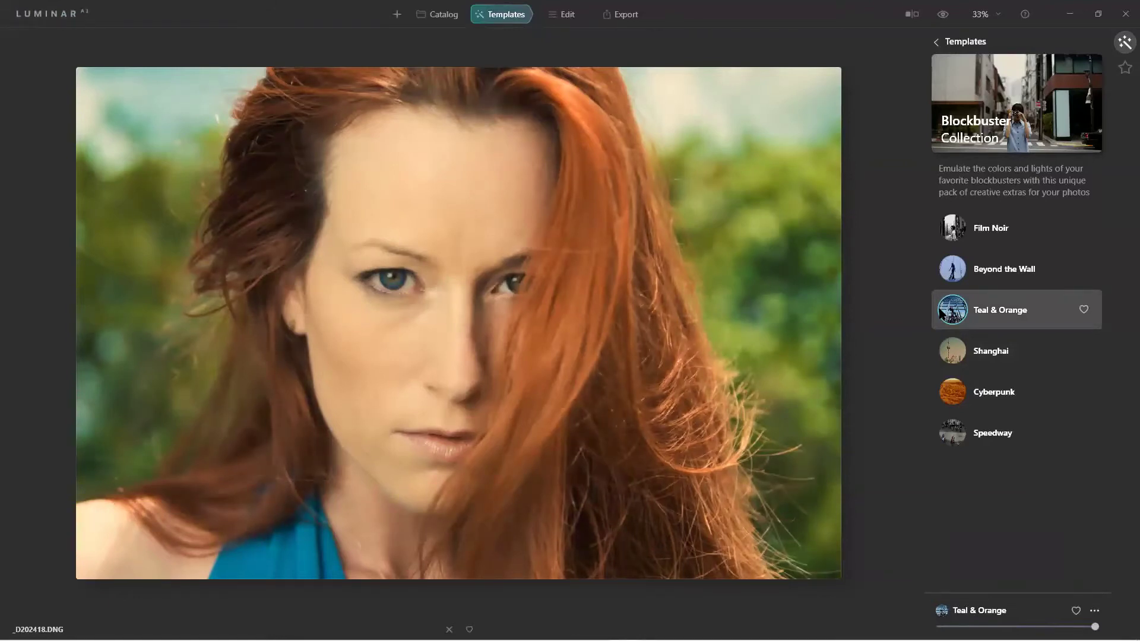
Step: Edit the portrait with Face AI, setting Eye Enhancer to 61 and Dark Circles Removal to 69
{"action": "left_click", "coordinate": [564, 18]}
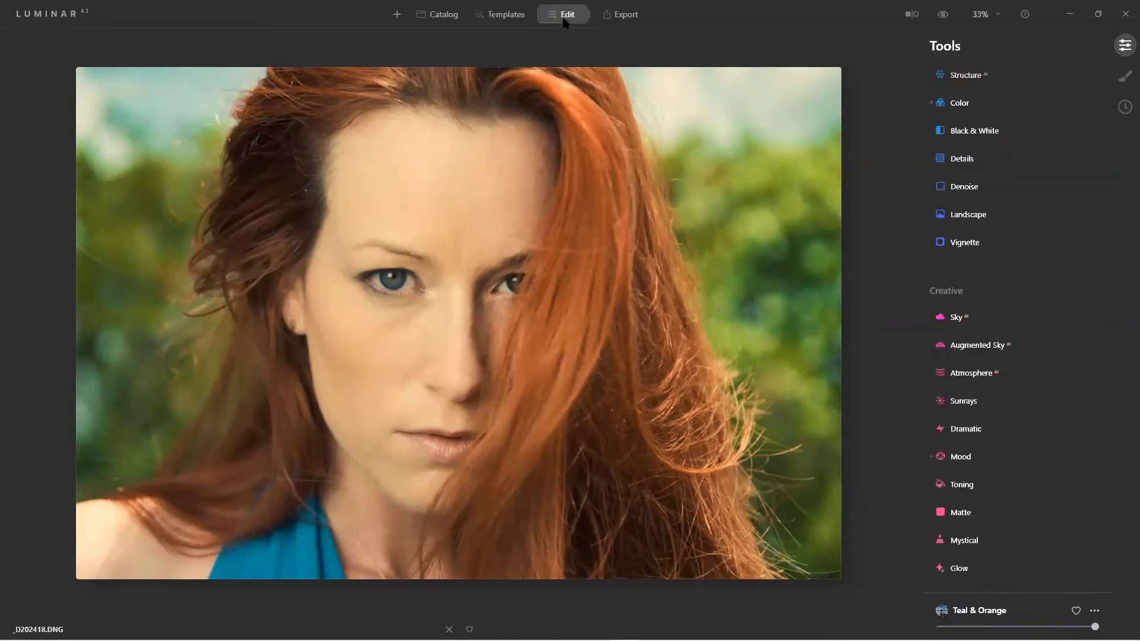
{"action": "scroll", "coordinate": [1006, 351], "scroll_direction": "down", "scroll_amount": 4}
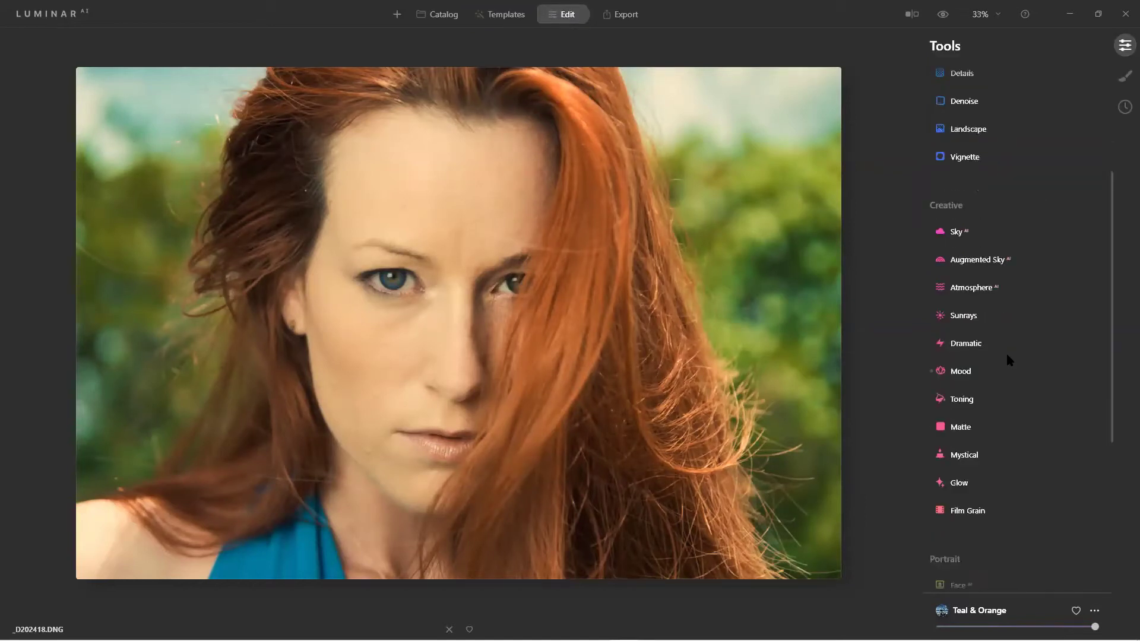
{"action": "scroll", "coordinate": [1008, 359], "scroll_direction": "down", "scroll_amount": 9}
{"action": "scroll", "coordinate": [1007, 356], "scroll_direction": "up", "scroll_amount": 2}
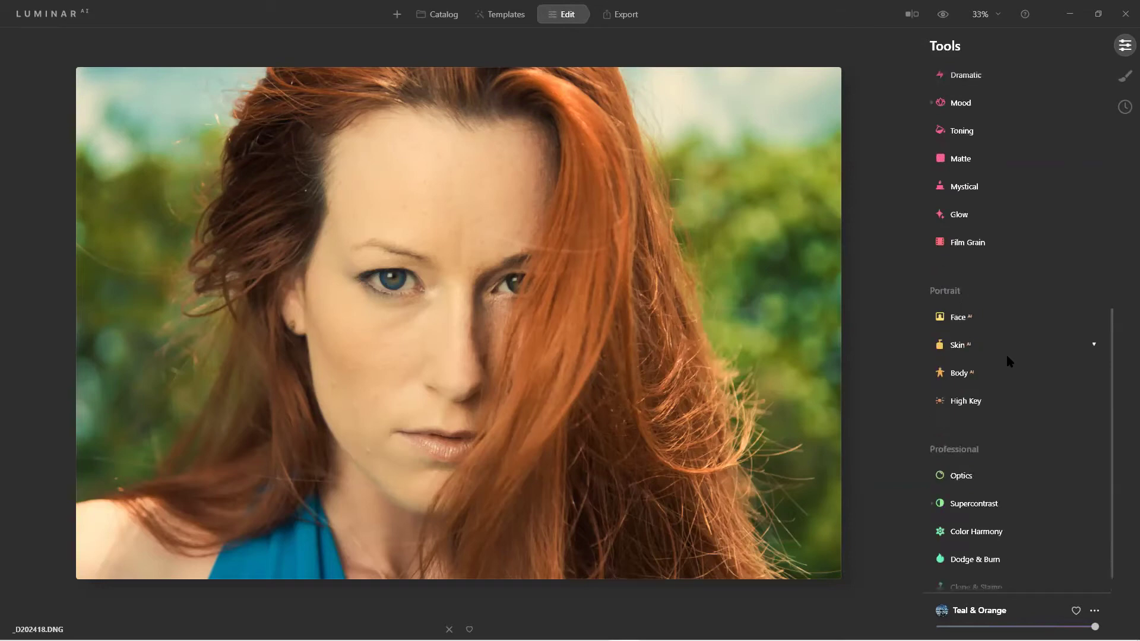
{"action": "left_click", "coordinate": [959, 345]}
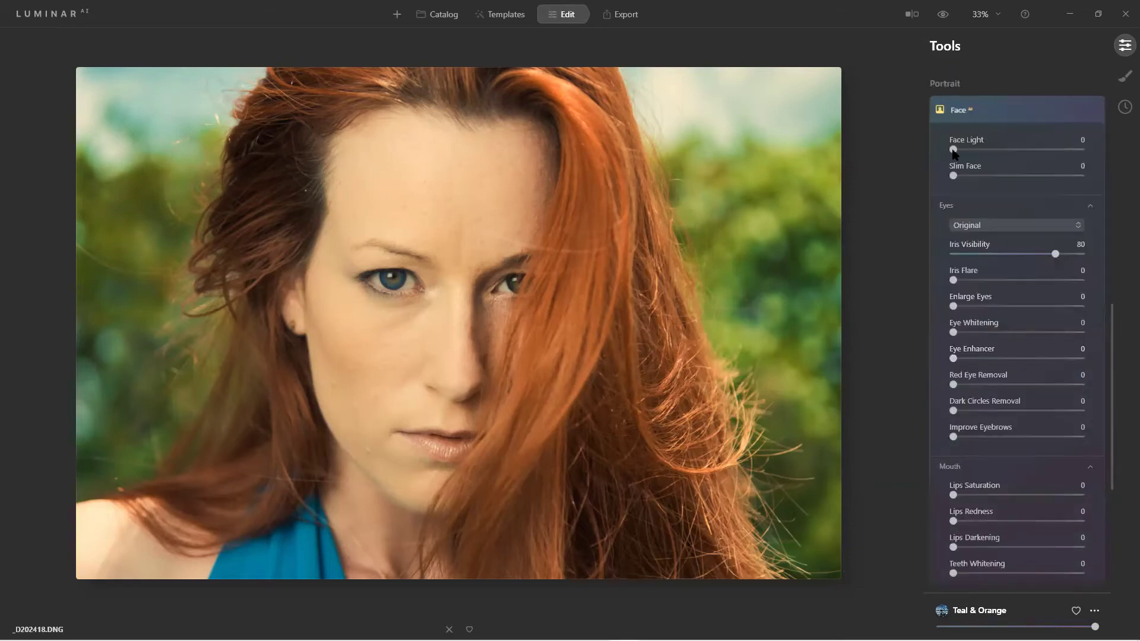
{"action": "mouse_move", "coordinate": [953, 177]}
{"action": "left_mouse_down"}
{"action": "mouse_move", "coordinate": [1040, 187]}
{"action": "mouse_move", "coordinate": [947, 177]}
{"action": "left_mouse_up"}
{"action": "left_click_drag", "start_coordinate": [953, 358], "coordinate": [1029, 358]}
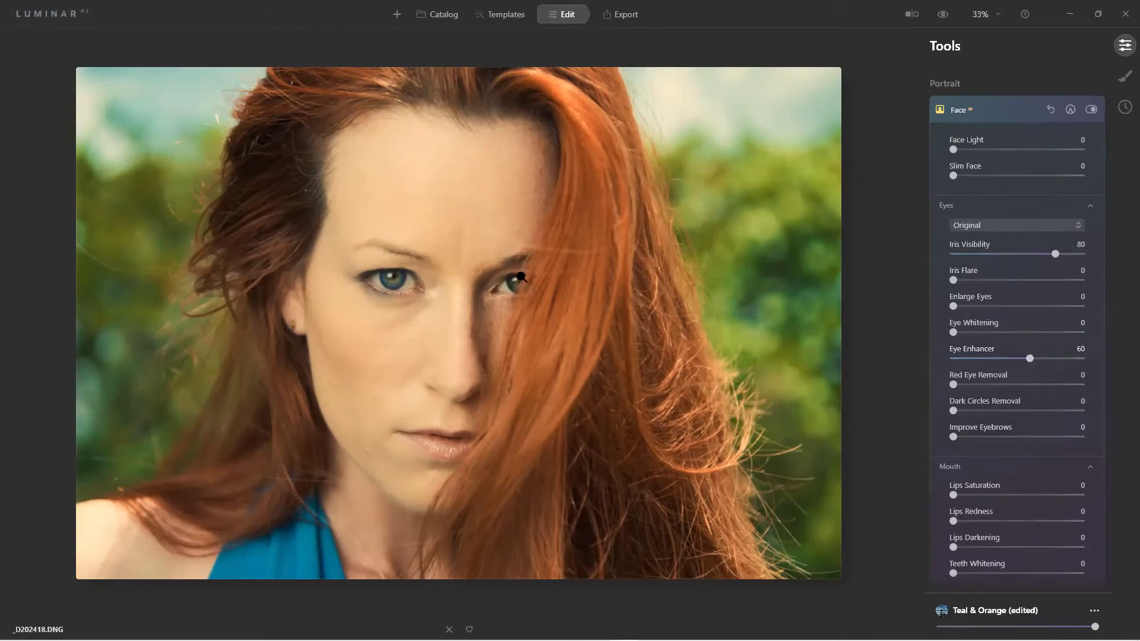
{"action": "scroll", "coordinate": [520, 276], "scroll_direction": "up", "scroll_amount": 4}
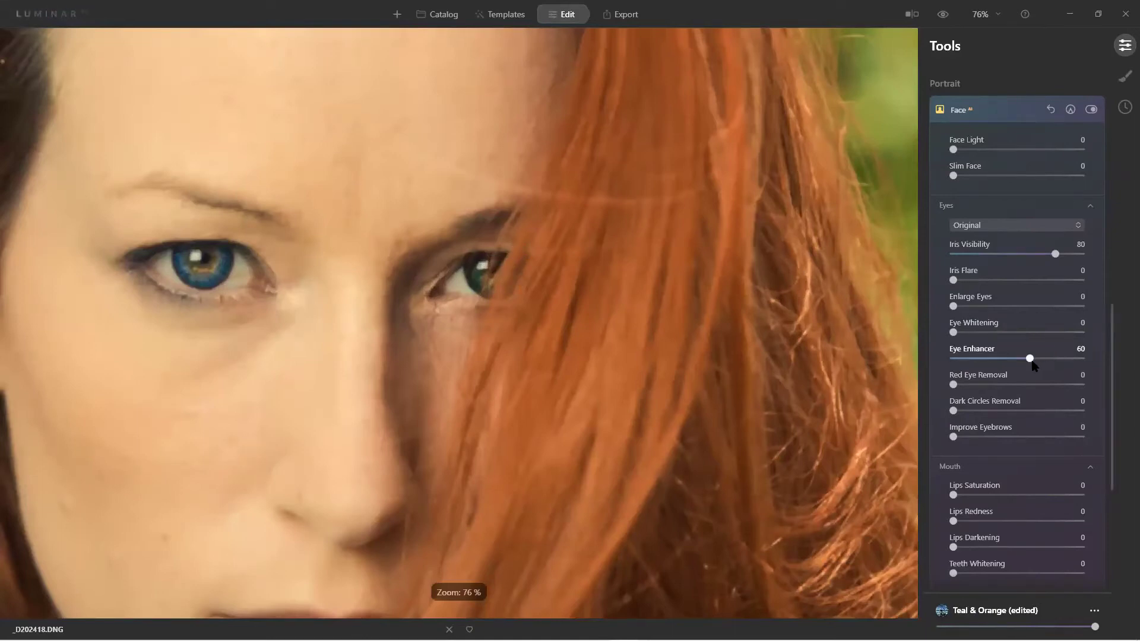
{"action": "mouse_move", "coordinate": [1030, 359]}
{"action": "left_mouse_down"}
{"action": "mouse_move", "coordinate": [964, 363]}
{"action": "mouse_move", "coordinate": [1031, 359]}
{"action": "left_mouse_up"}
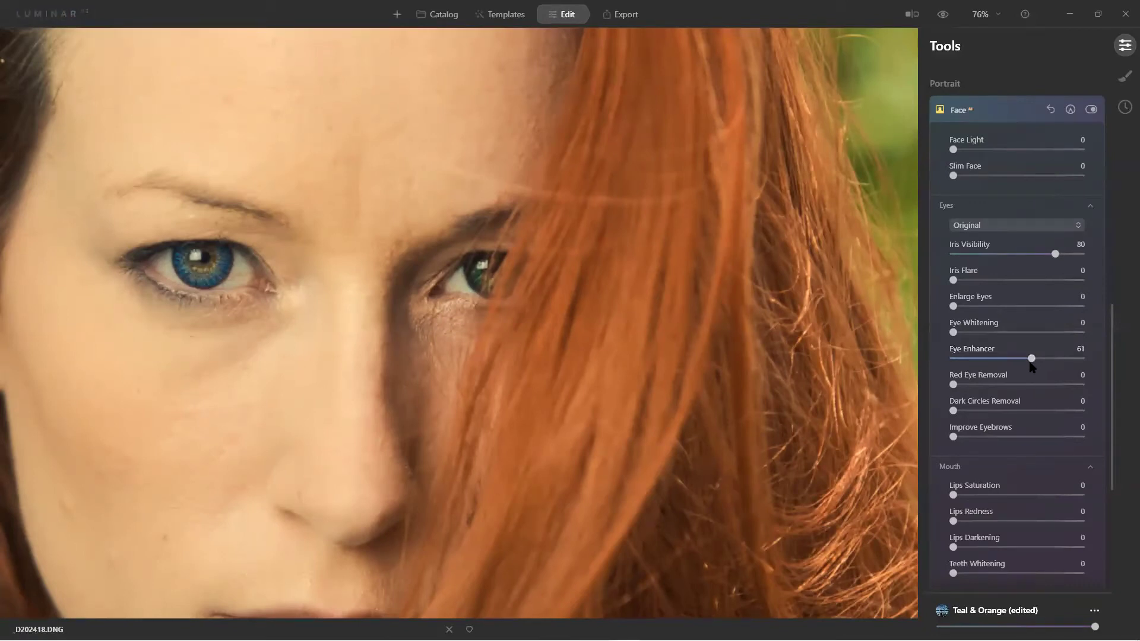
{"action": "left_click_drag", "start_coordinate": [954, 411], "coordinate": [1044, 417]}
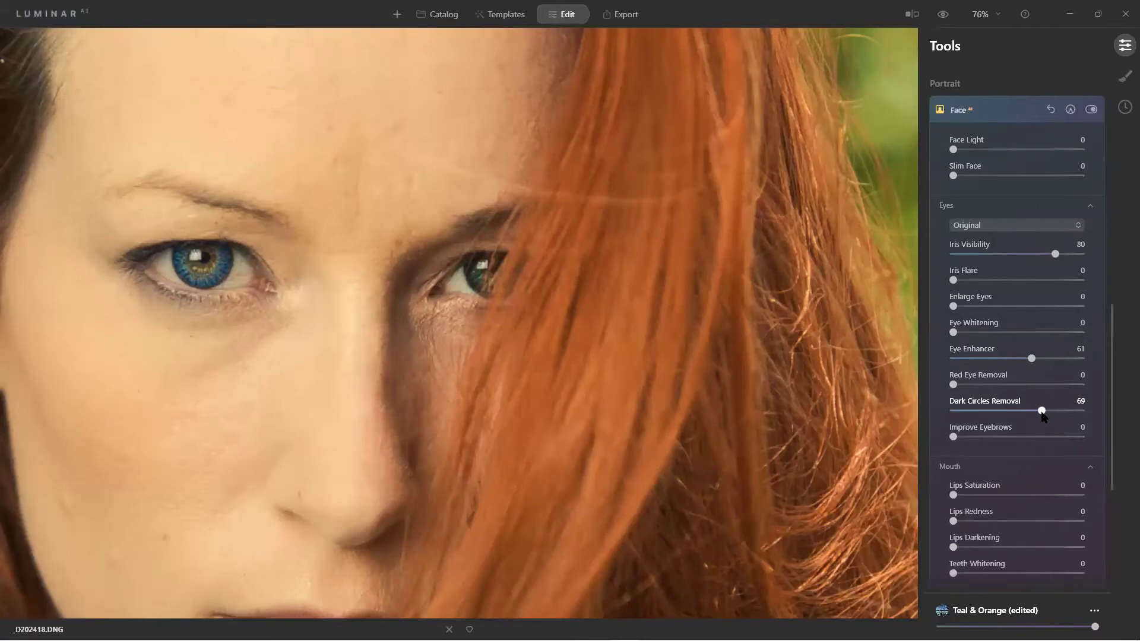
Step: Change the eye colour to Green with Iris Visibility at 77 and Iris Flare at 51
{"action": "left_click", "coordinate": [980, 226]}
{"action": "left_click", "coordinate": [974, 304]}
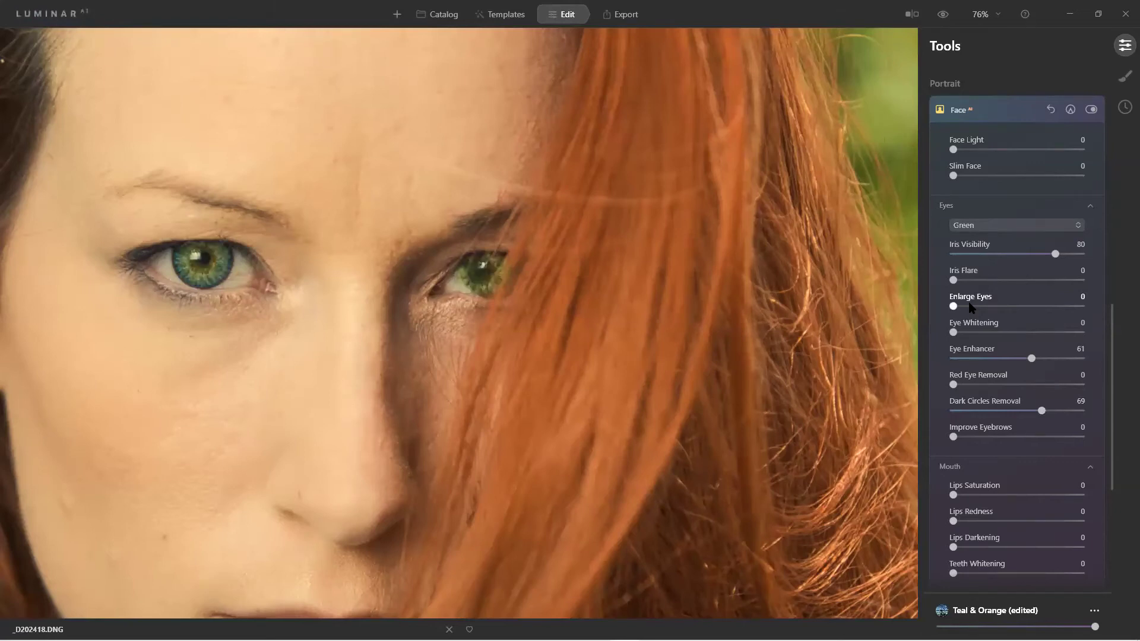
{"action": "left_click_drag", "start_coordinate": [1055, 254], "coordinate": [1088, 266]}
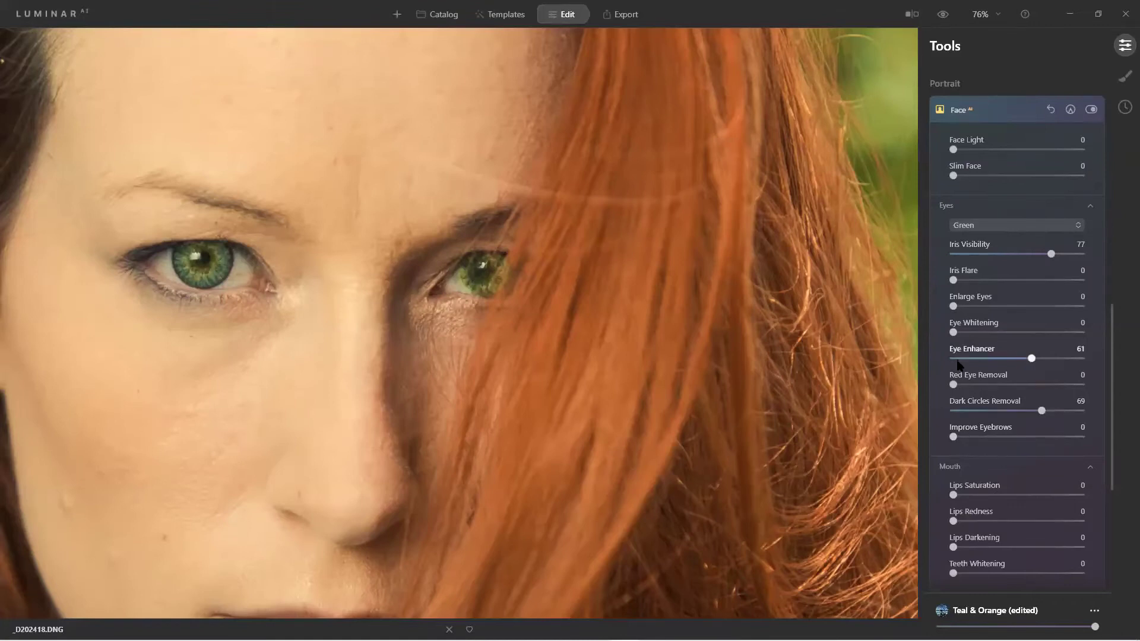
{"action": "left_click_drag", "start_coordinate": [954, 279], "coordinate": [1051, 285]}
{"action": "left_click_drag", "start_coordinate": [1053, 283], "coordinate": [1019, 288]}
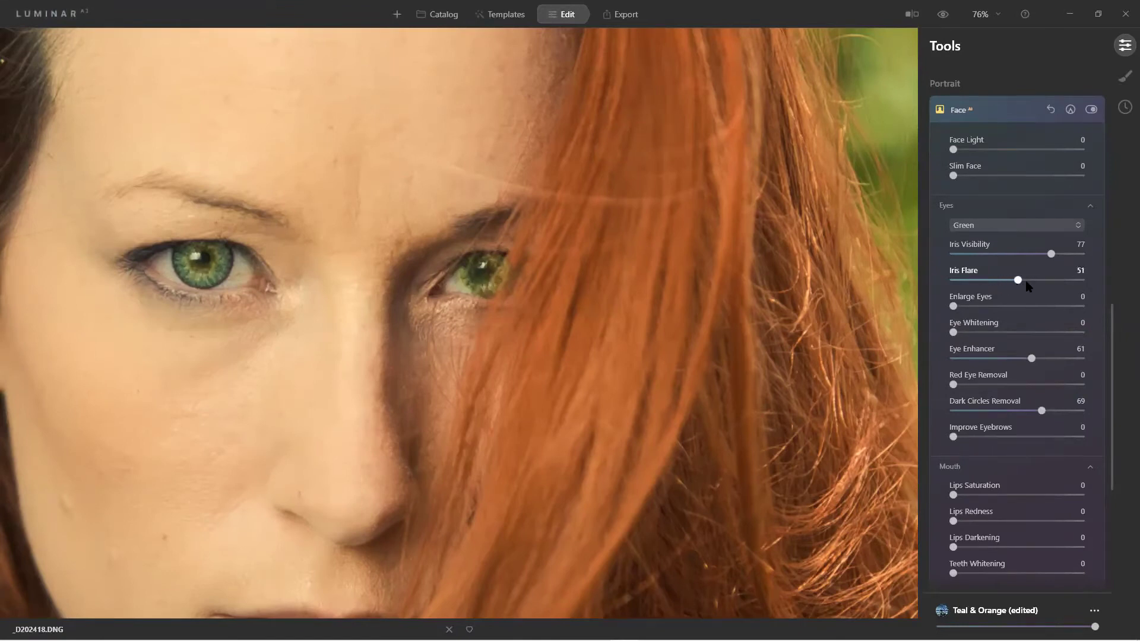
Step: Tone down the eye effect by setting Iris Visibility to 38, Iris Flare to 14 and Eye Enhancer to 44
{"action": "left_click_drag", "start_coordinate": [1051, 254], "coordinate": [1035, 257]}
{"action": "left_click_drag", "start_coordinate": [979, 289], "coordinate": [971, 295]}
{"action": "left_click_drag", "start_coordinate": [1032, 359], "coordinate": [1010, 360]}
{"action": "left_click_drag", "start_coordinate": [1033, 254], "coordinate": [1002, 259]}
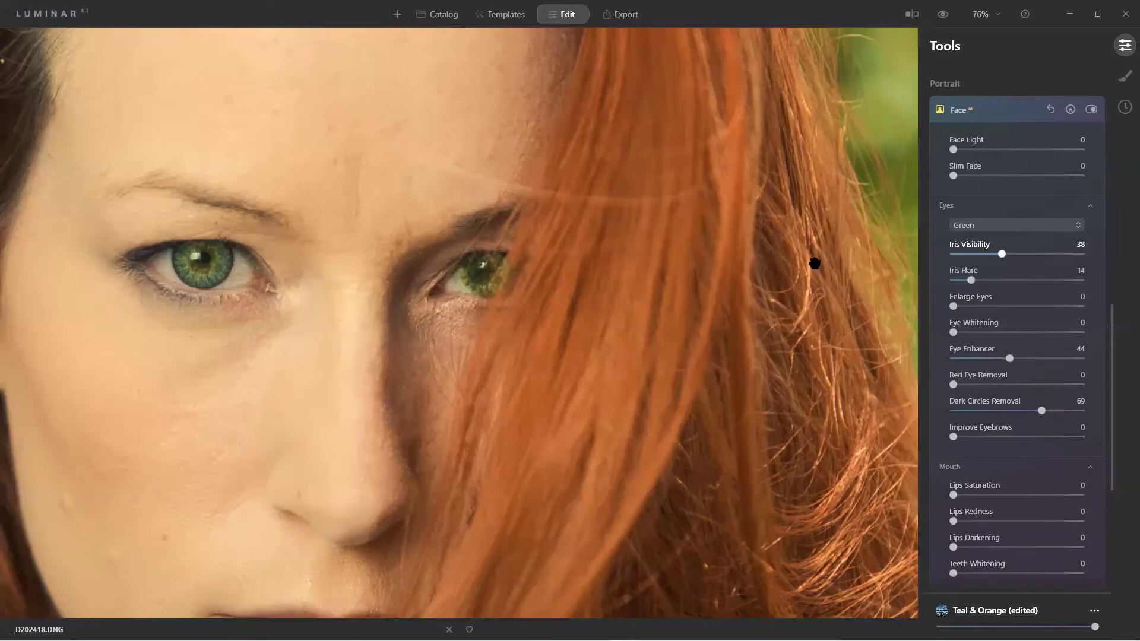
Step: Soften the Face AI effect over the partly hair-covered eye by erasing with a Paint Mask at 15 opacity
{"action": "scroll", "coordinate": [618, 273], "scroll_direction": "down", "scroll_amount": 4}
{"action": "scroll", "coordinate": [619, 275], "scroll_direction": "down", "scroll_amount": 3}
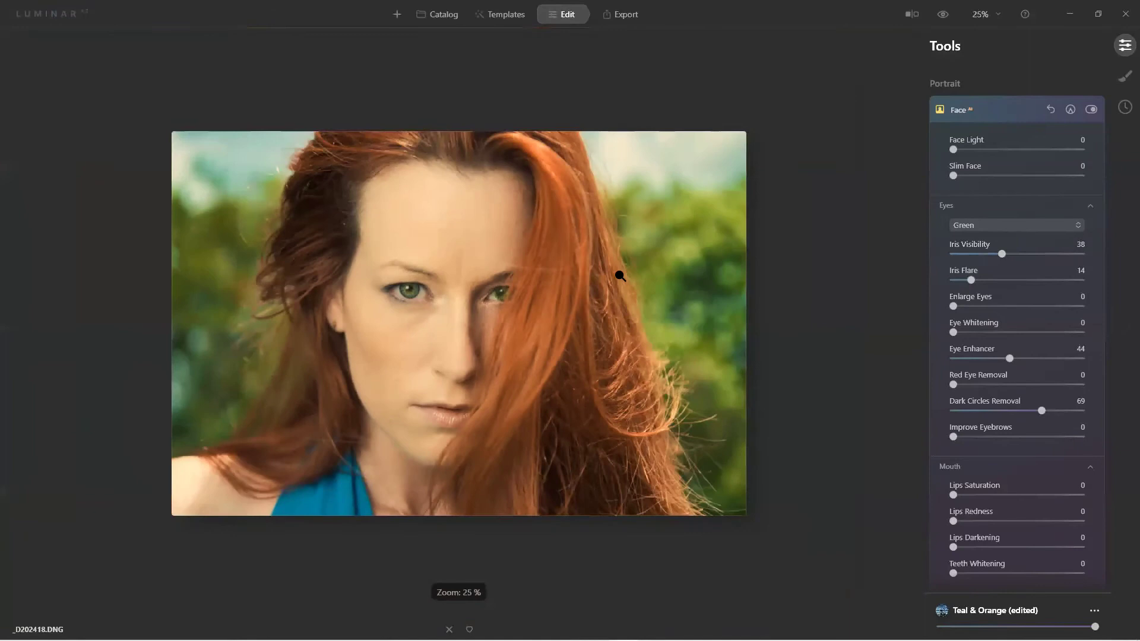
{"action": "scroll", "coordinate": [620, 275], "scroll_direction": "up", "scroll_amount": 1}
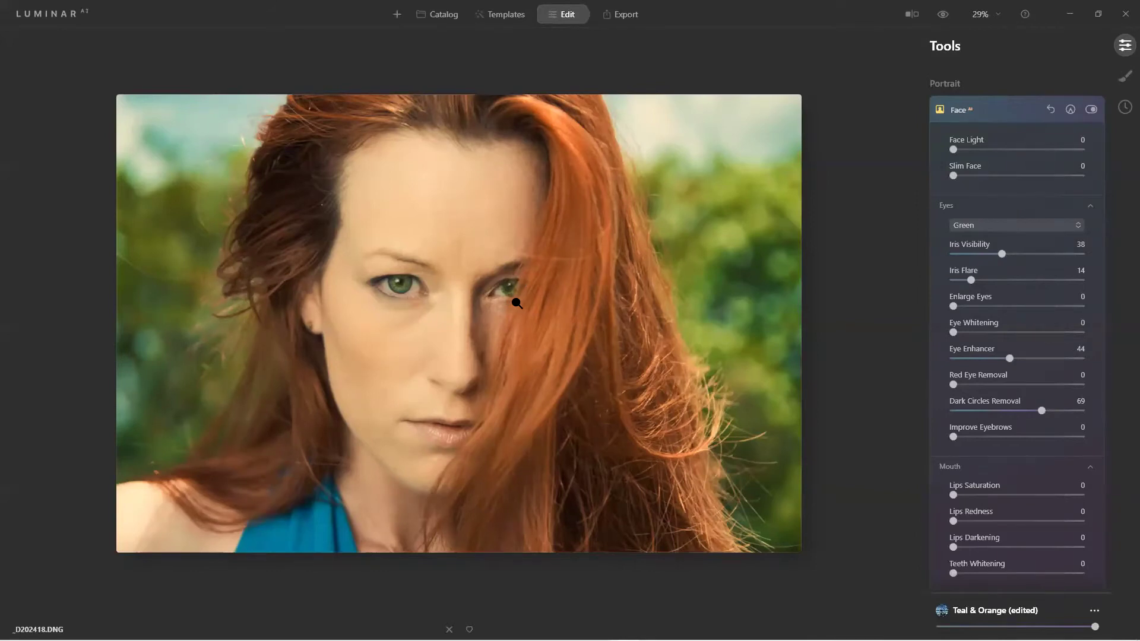
{"action": "left_click", "coordinate": [1071, 110]}
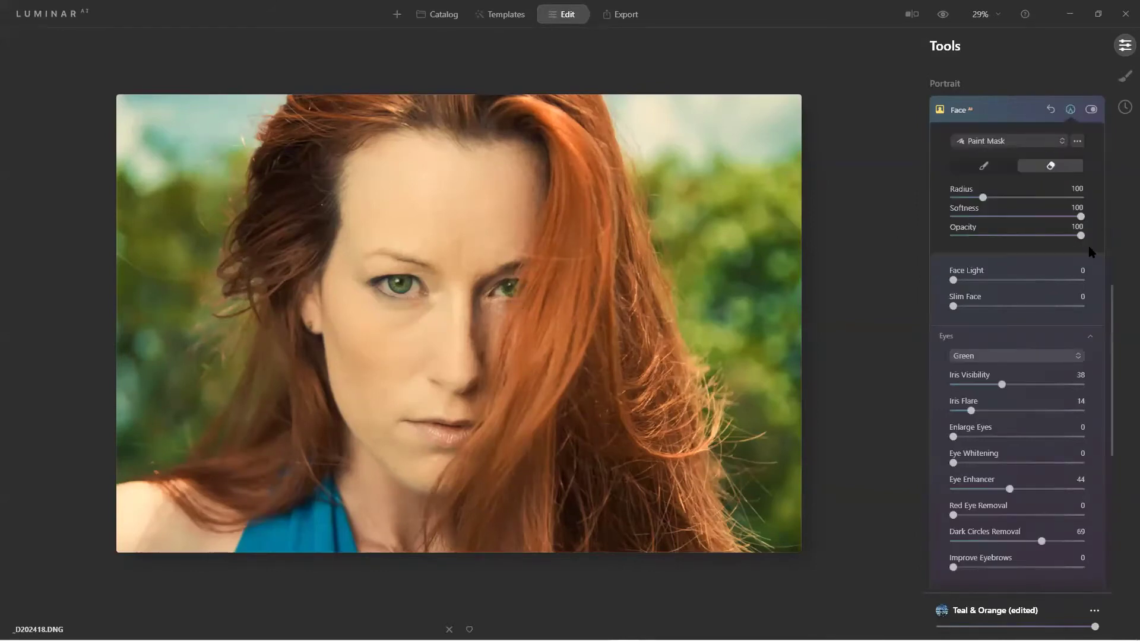
{"action": "left_click_drag", "start_coordinate": [1080, 235], "coordinate": [980, 254]}
{"action": "mouse_move", "coordinate": [510, 305]}
{"action": "left_mouse_down"}
{"action": "mouse_move", "coordinate": [504, 287]}
{"action": "mouse_move", "coordinate": [508, 297]}
{"action": "left_mouse_up"}
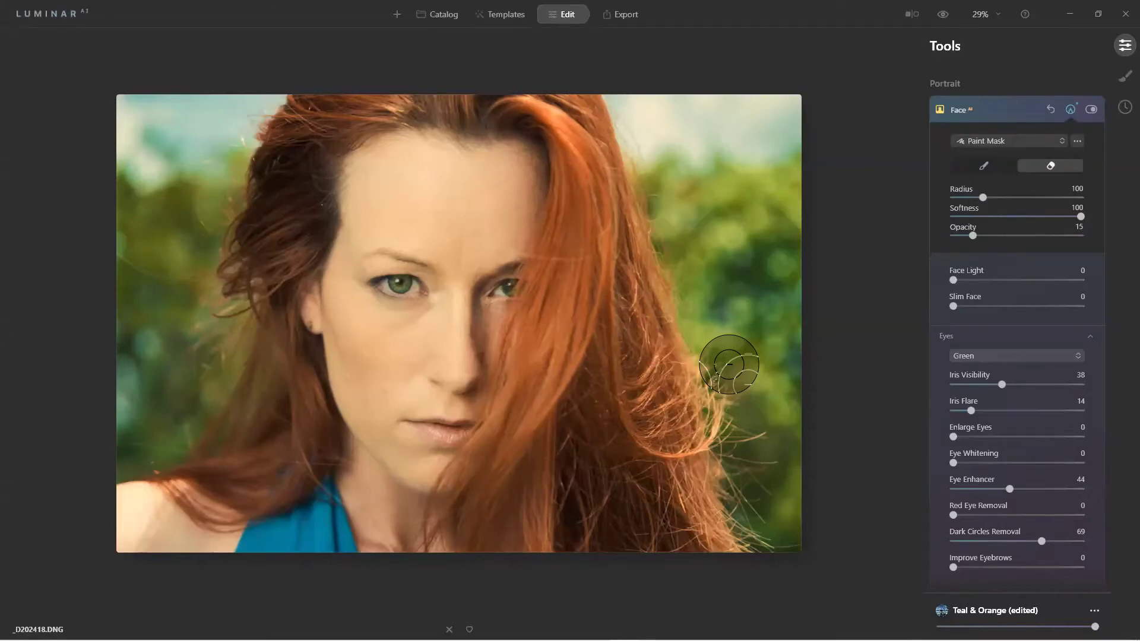
{"action": "left_click", "coordinate": [958, 111]}
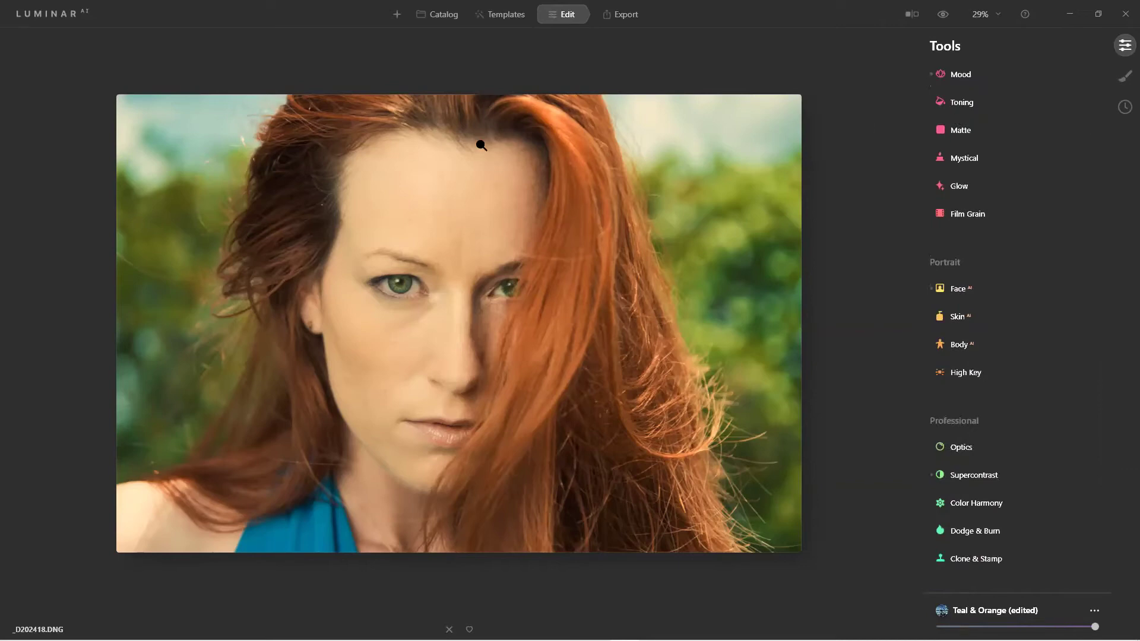
Step: Smooth the portrait's skin with a fairly strong Skin AI amount, leaving Shine Removal and Skin Defects Removal unused
{"action": "left_click", "coordinate": [962, 321]}
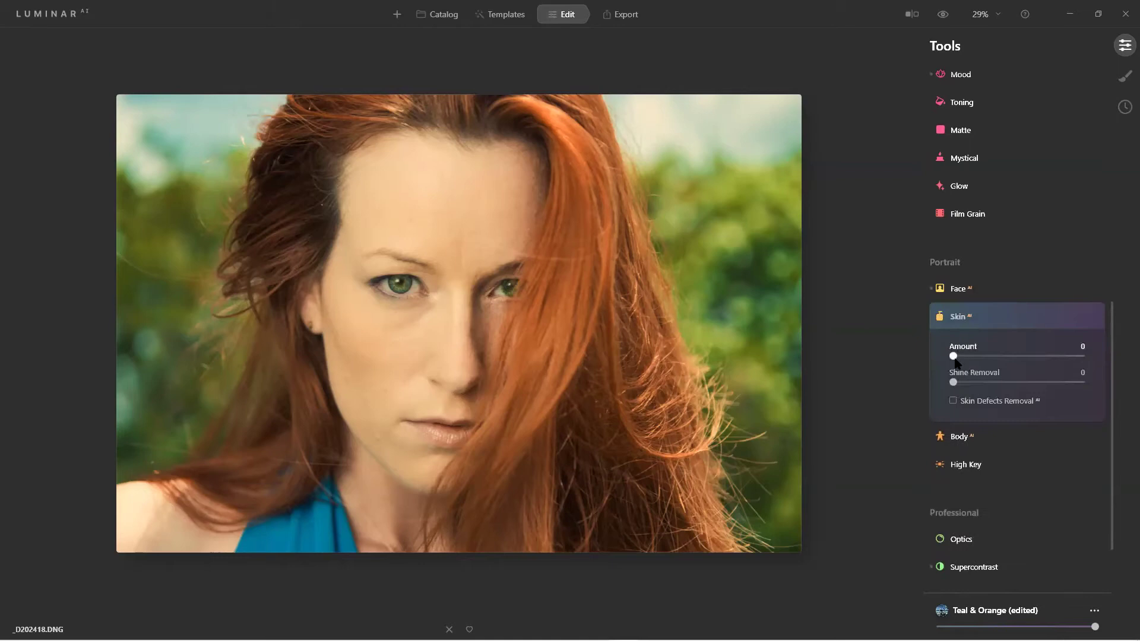
{"action": "left_click_drag", "start_coordinate": [995, 359], "coordinate": [1040, 368]}
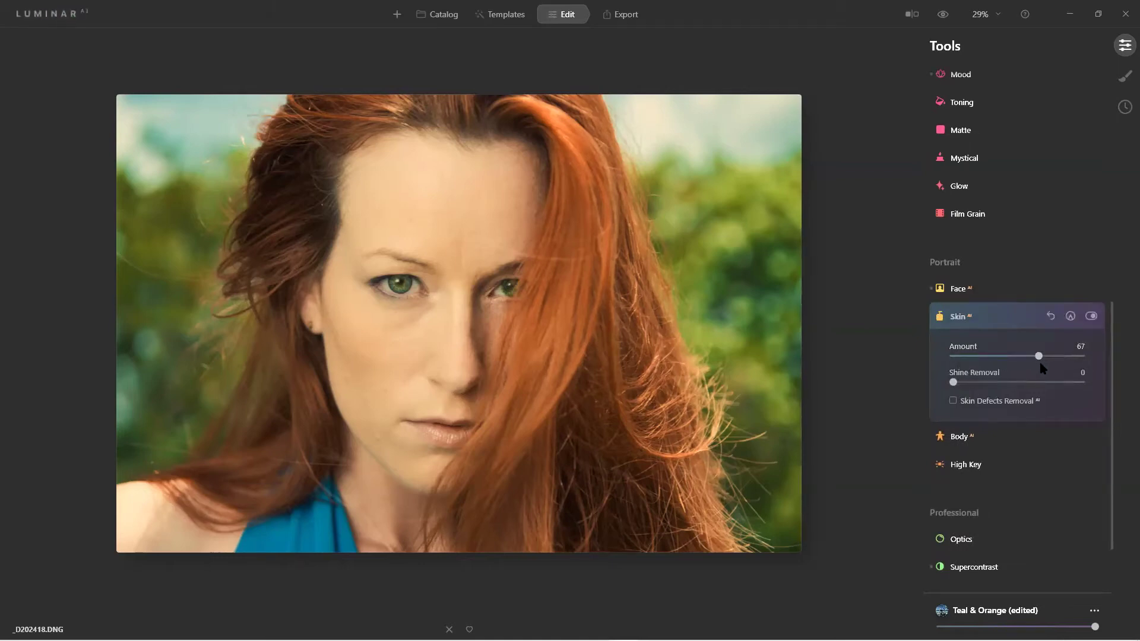
{"action": "left_click_drag", "start_coordinate": [1039, 355], "coordinate": [1031, 356]}
{"action": "left_click", "coordinate": [956, 320]}
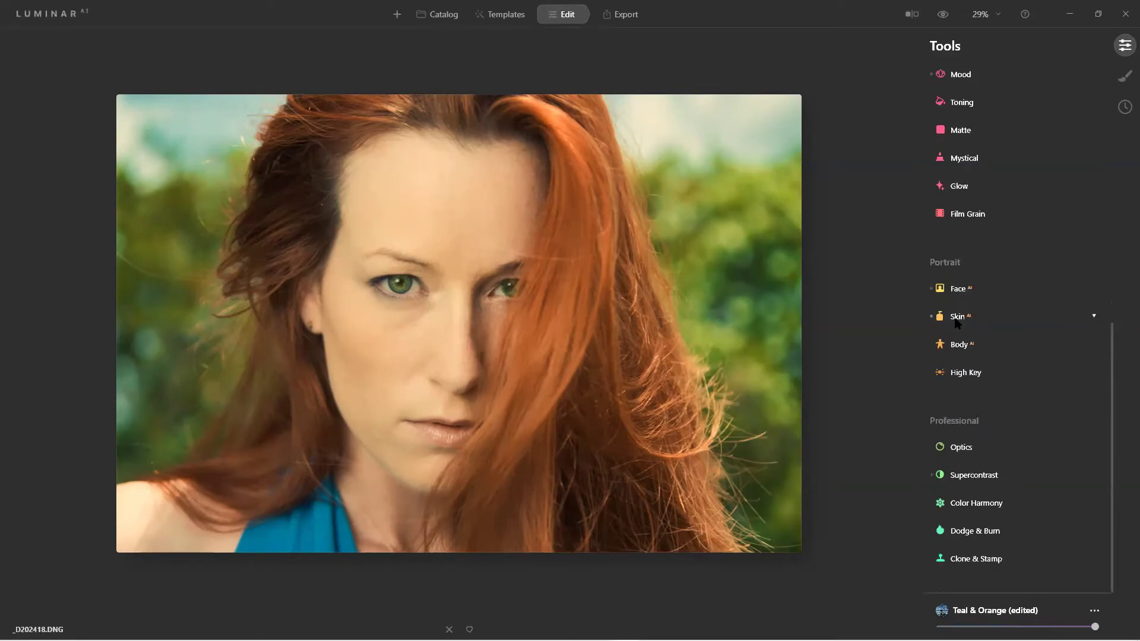
Step: Add a Texture local mask and load Rough Texture.jpg from the Painterly folder inside _Assets > Textures
{"action": "left_click", "coordinate": [1125, 76]}
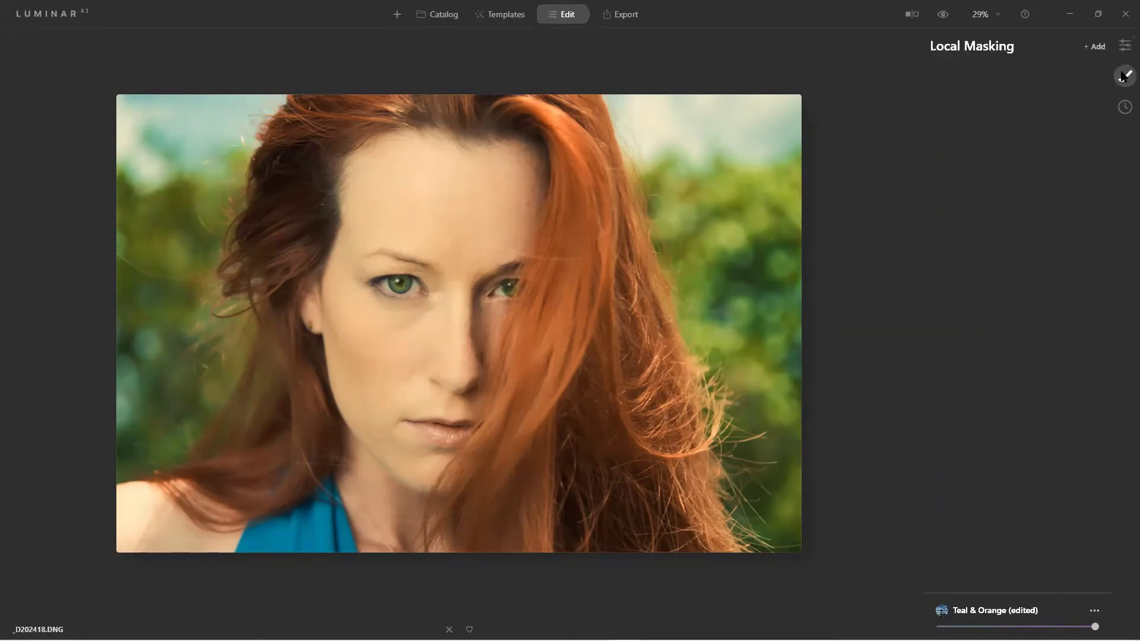
{"action": "left_click", "coordinate": [1096, 50]}
{"action": "left_click", "coordinate": [1022, 237]}
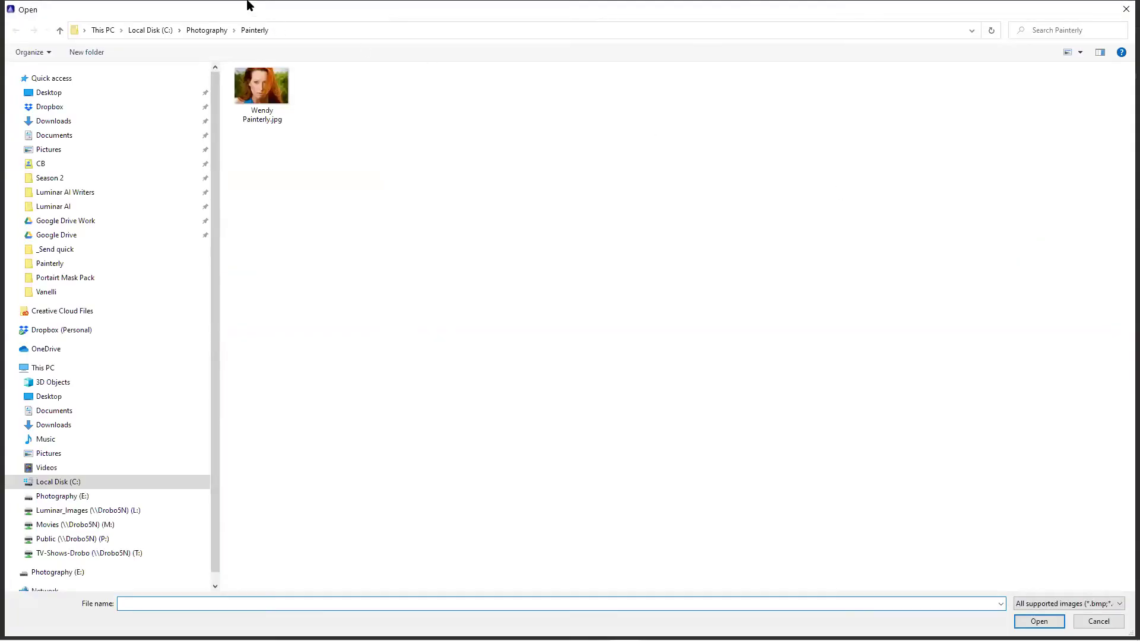
{"action": "left_click", "coordinate": [205, 31]}
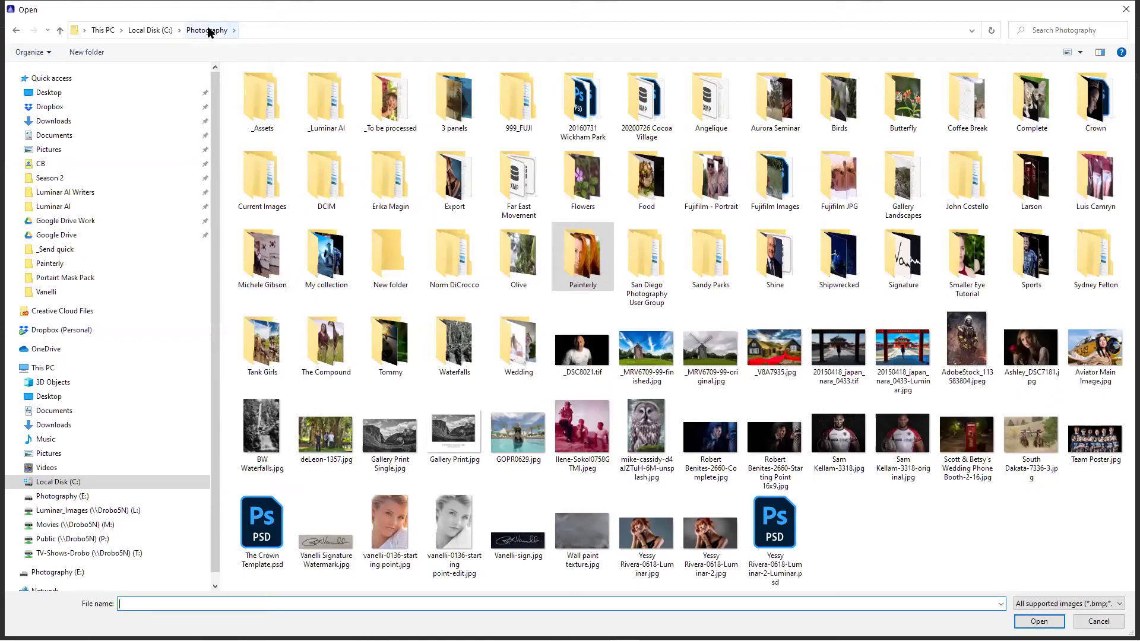
{"action": "double_click", "coordinate": [251, 90]}
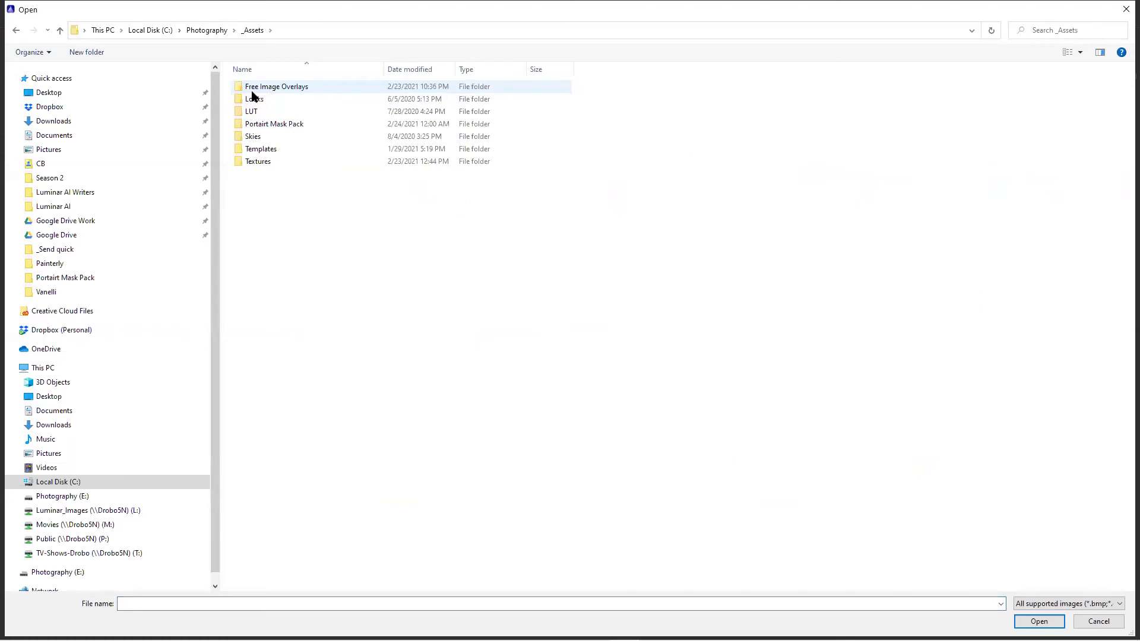
{"action": "double_click", "coordinate": [273, 161]}
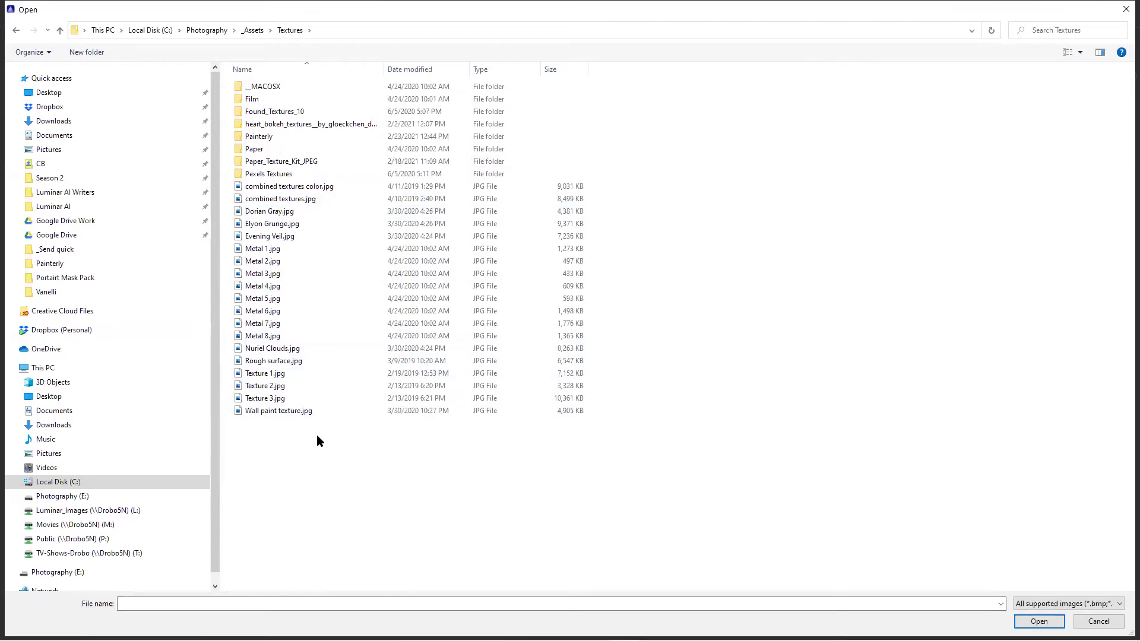
{"action": "double_click", "coordinate": [271, 141]}
{"action": "left_click", "coordinate": [278, 80]}
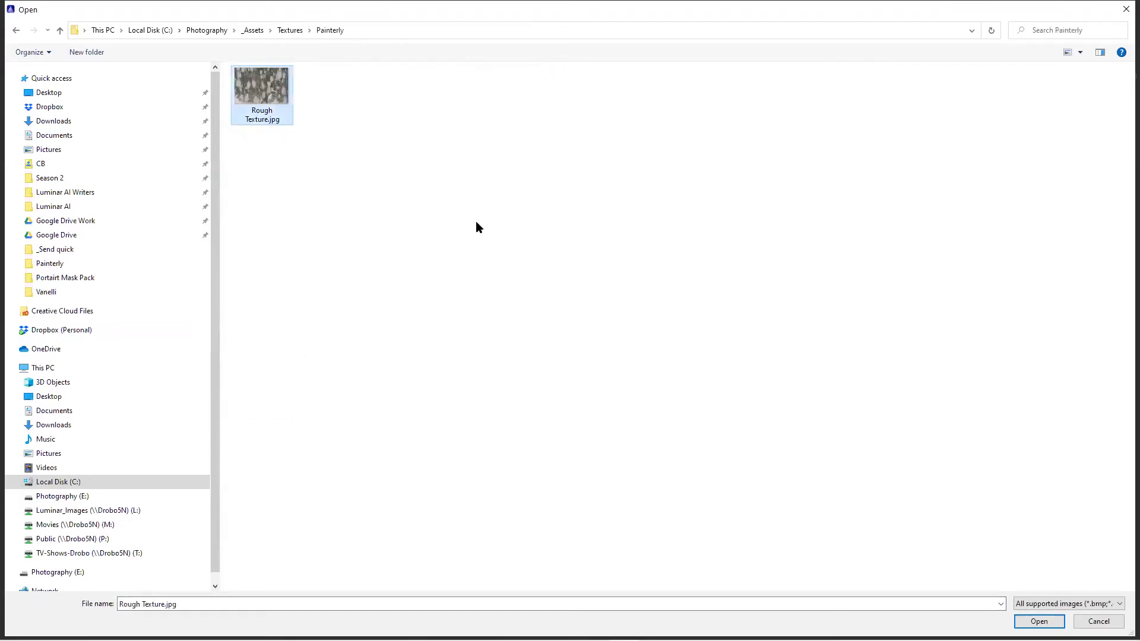
{"action": "left_click", "coordinate": [1036, 619]}
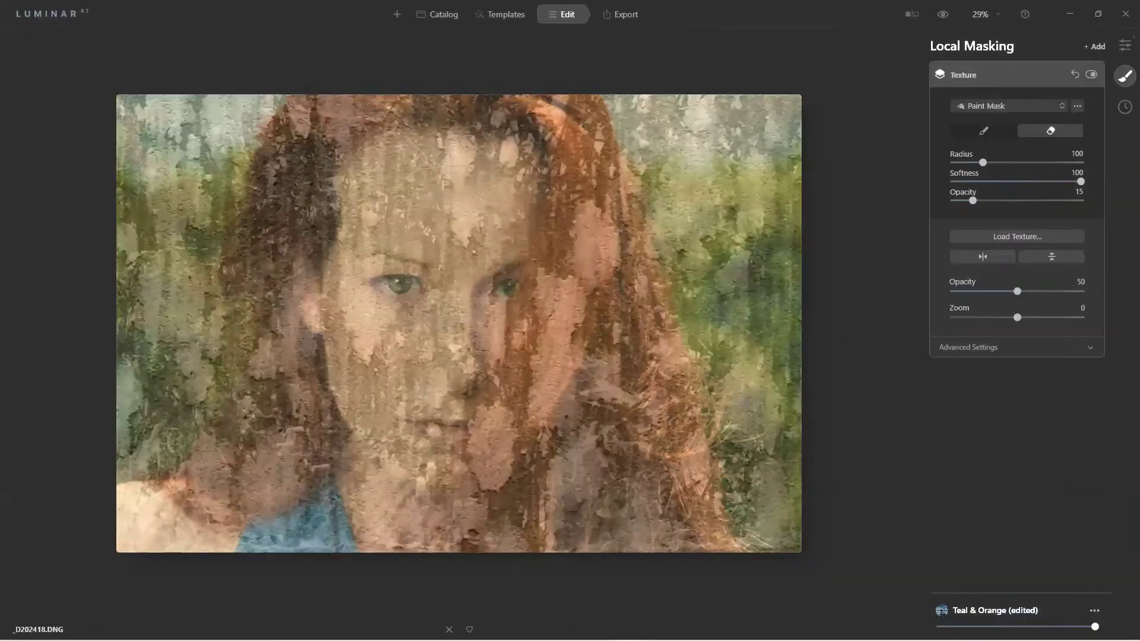
Step: Set the texture's Opacity to 100, Contrast to 30 and Saturation to -12
{"action": "left_click_drag", "start_coordinate": [1045, 295], "coordinate": [1082, 292]}
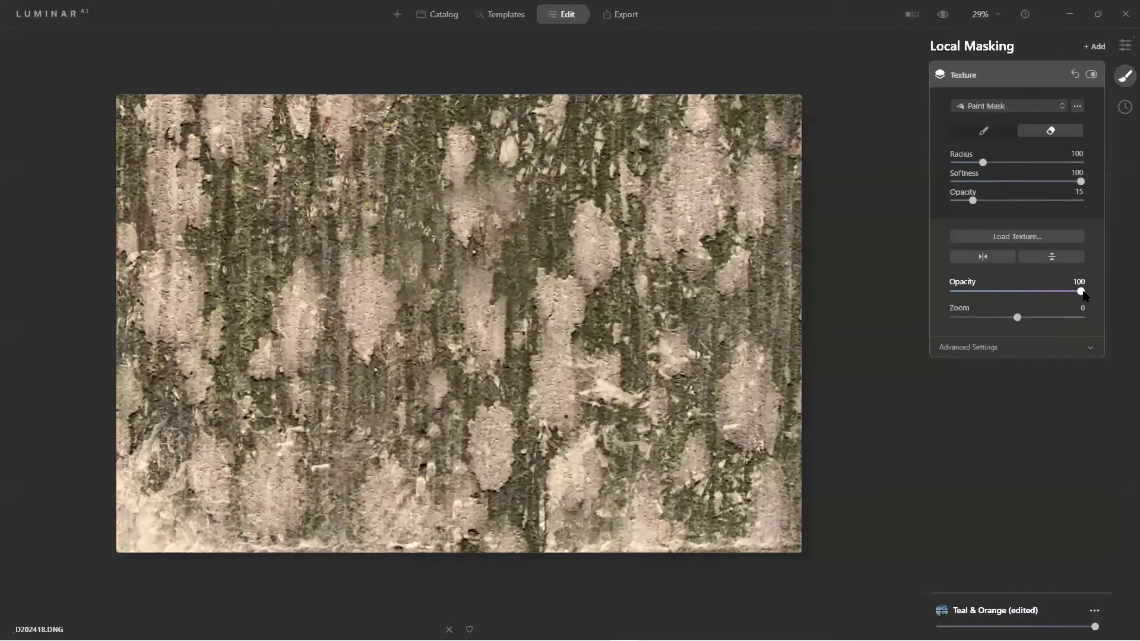
{"action": "left_click", "coordinate": [978, 349]}
{"action": "mouse_move", "coordinate": [1018, 428]}
{"action": "left_mouse_down"}
{"action": "mouse_move", "coordinate": [1054, 428]}
{"action": "mouse_move", "coordinate": [1023, 433]}
{"action": "mouse_move", "coordinate": [1037, 438]}
{"action": "left_mouse_up"}
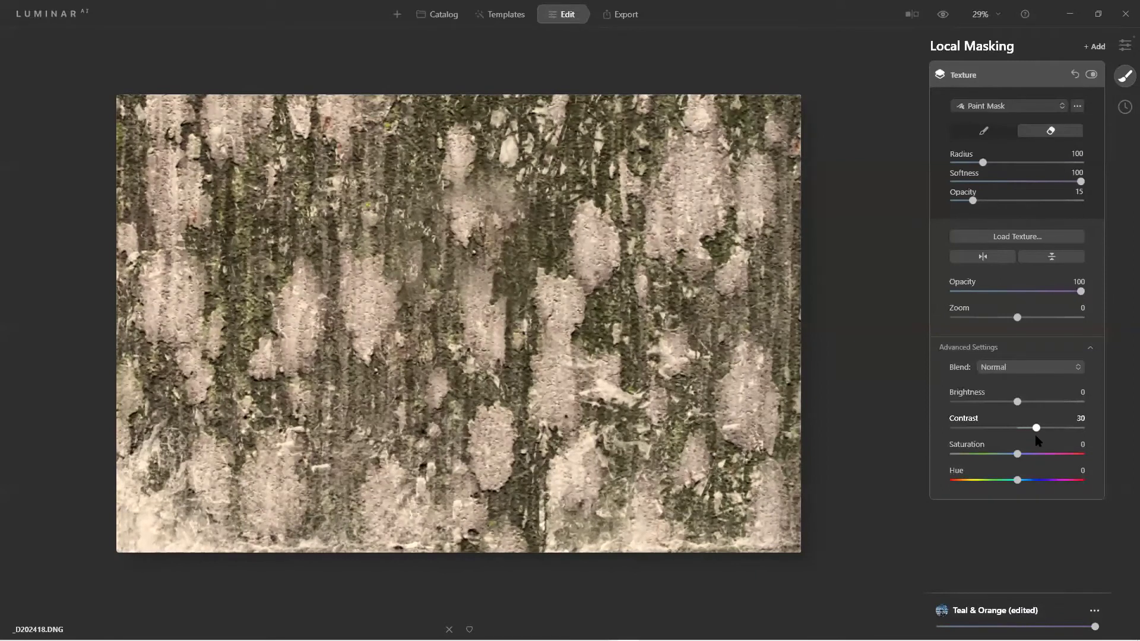
{"action": "left_click", "coordinate": [1009, 454]}
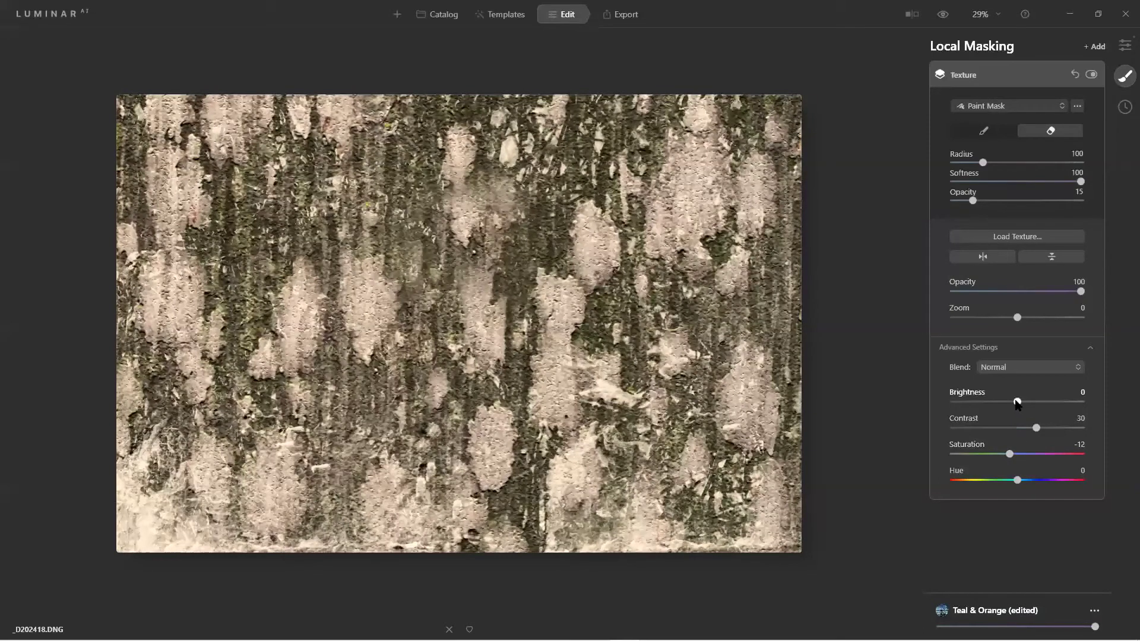
Step: Blend the texture with Soft Light, trying a lower opacity before setting it back to 100
{"action": "left_click", "coordinate": [1005, 368]}
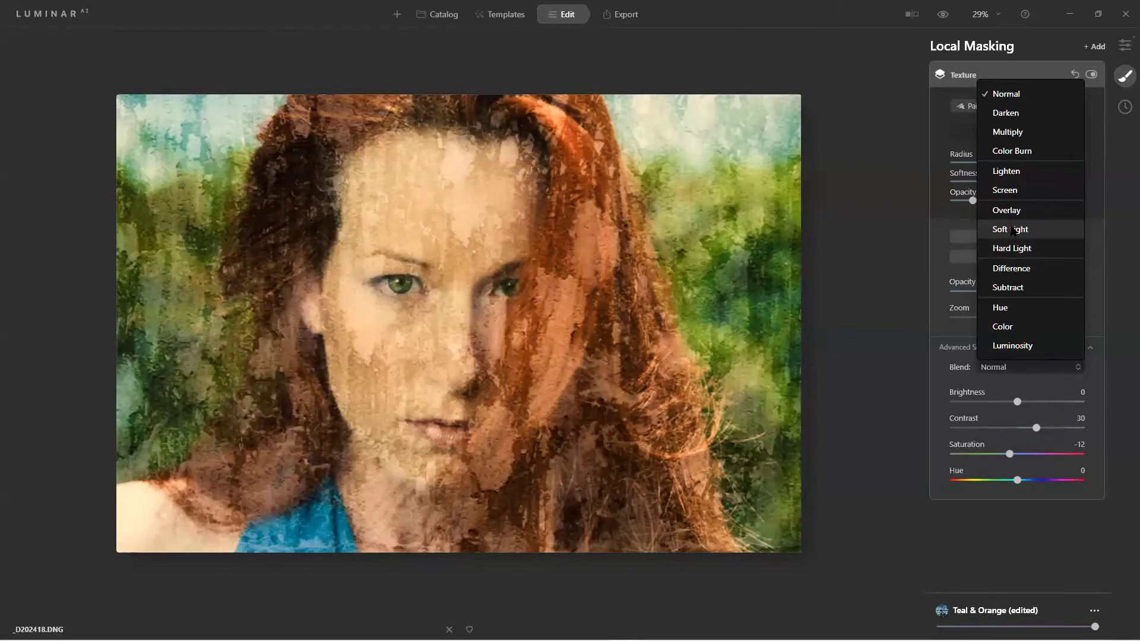
{"action": "left_click", "coordinate": [1013, 230]}
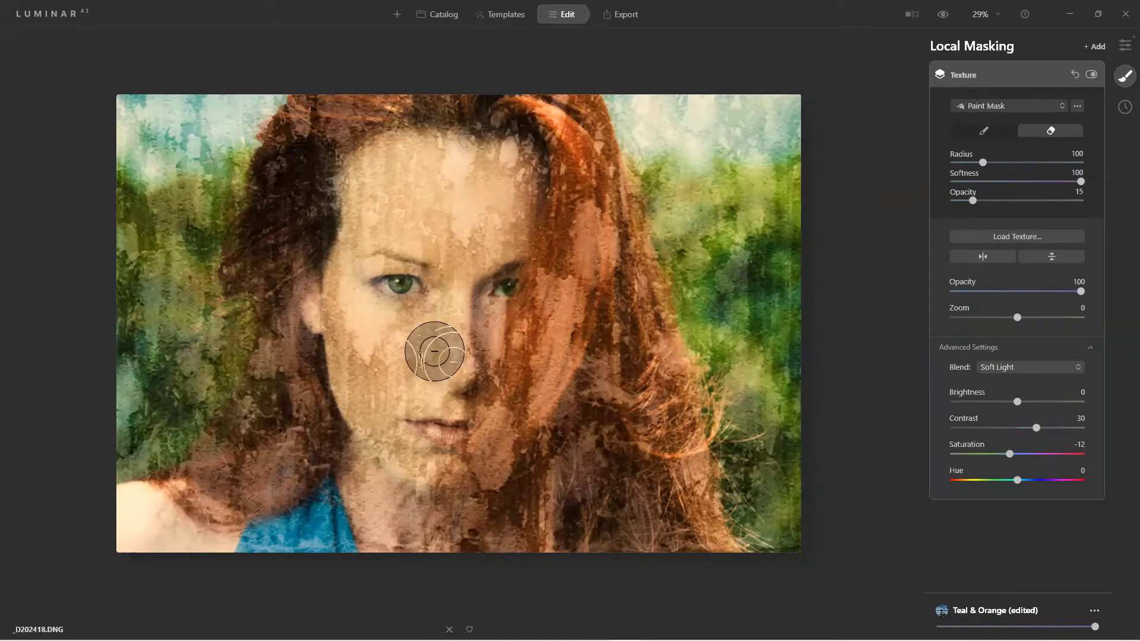
{"action": "left_click_drag", "start_coordinate": [1015, 292], "coordinate": [1044, 303]}
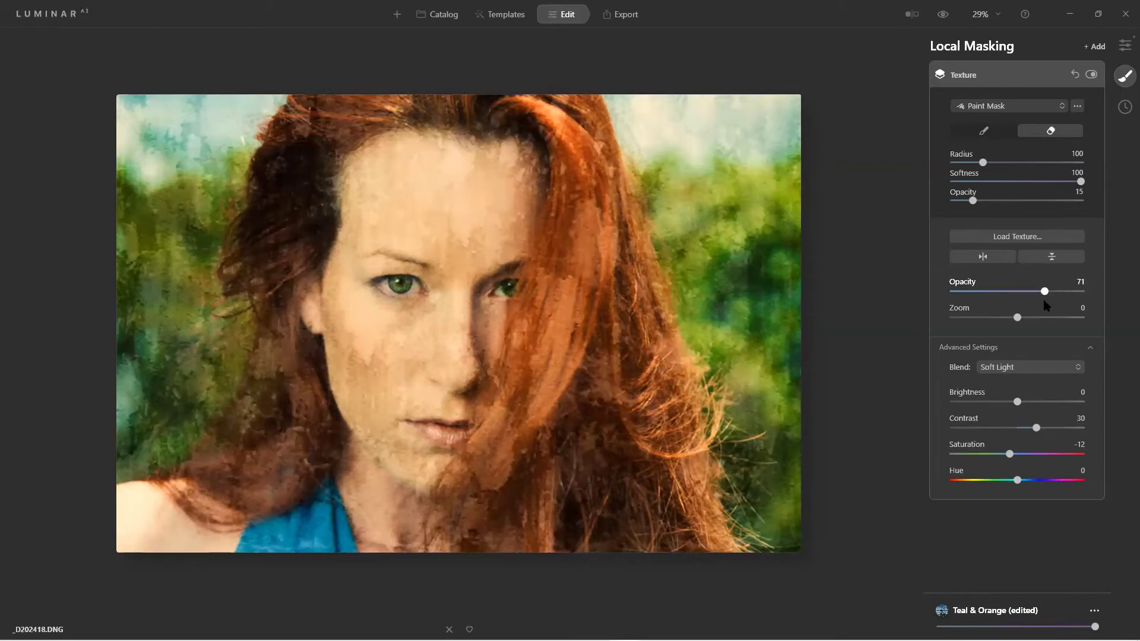
{"action": "left_click_drag", "start_coordinate": [1046, 305], "coordinate": [1116, 304]}
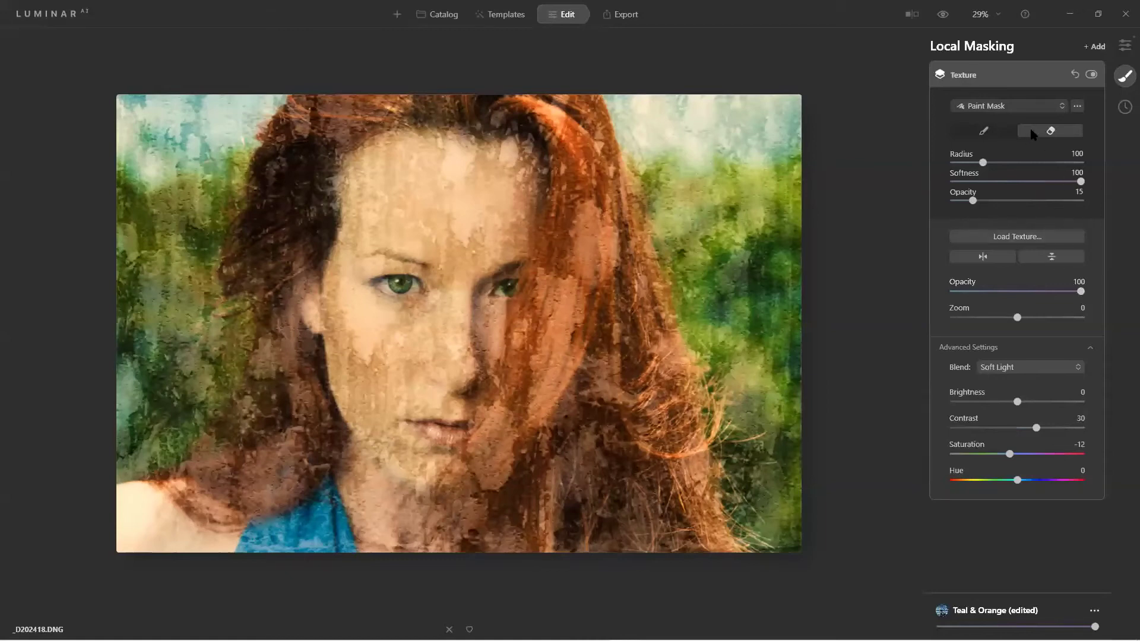
Step: Erase the texture from the woman's face with a brush of Opacity 73 enlarged to Radius 244
{"action": "left_click_drag", "start_coordinate": [973, 201], "coordinate": [1046, 218]}
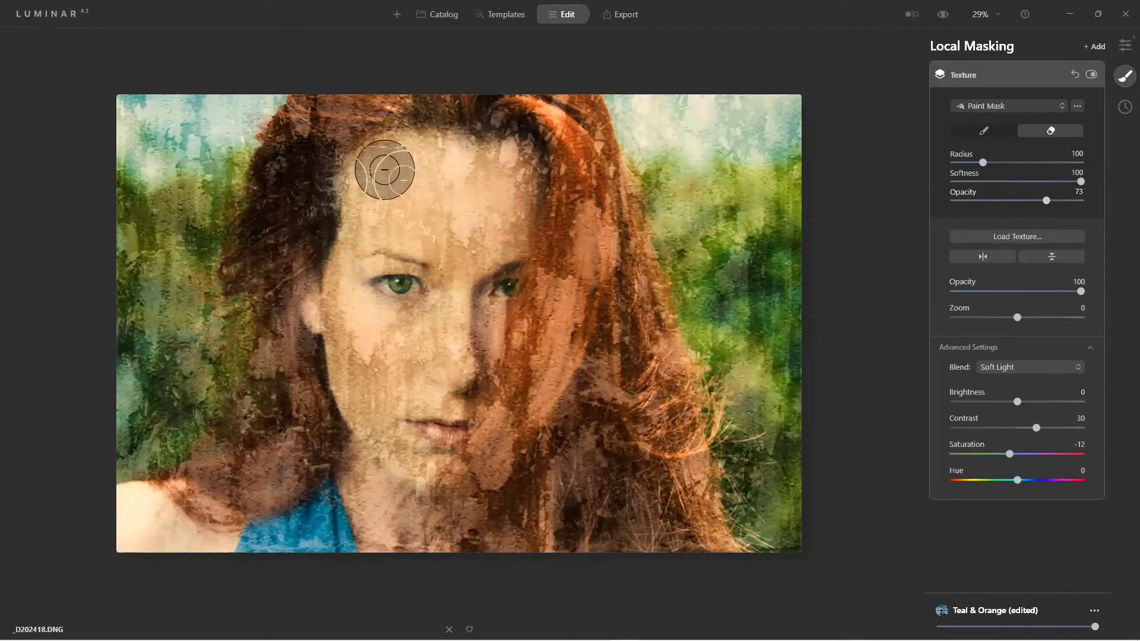
{"action": "key", "text": "bracketright"}
{"action": "key", "text": "bracketright"}
{"action": "key", "text": "bracketright"}
{"action": "key", "text": "bracketright"}
{"action": "key", "text": "bracketright"}
{"action": "key", "text": "bracketright"}
{"action": "key", "text": "bracketright"}
{"action": "key", "text": "bracketright"}
{"action": "key", "text": "bracketright"}
{"action": "key", "text": "bracketright"}
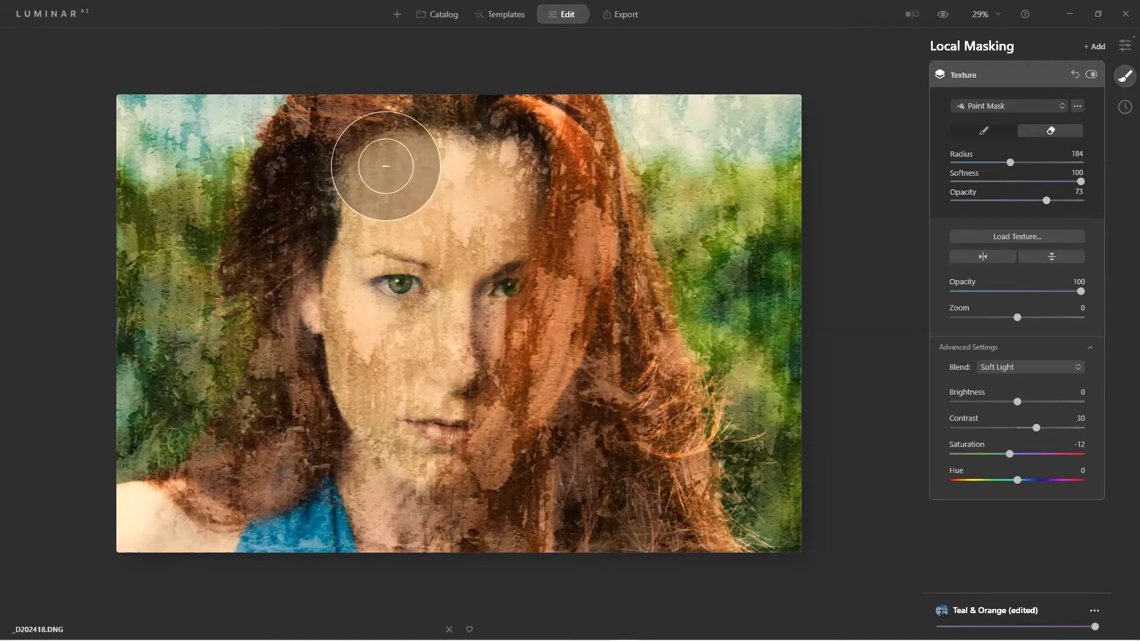
{"action": "mouse_move", "coordinate": [387, 152]}
{"action": "left_mouse_down"}
{"action": "mouse_move", "coordinate": [369, 301]}
{"action": "mouse_move", "coordinate": [382, 437]}
{"action": "mouse_move", "coordinate": [458, 148]}
{"action": "mouse_move", "coordinate": [454, 373]}
{"action": "mouse_move", "coordinate": [514, 436]}
{"action": "left_mouse_up"}
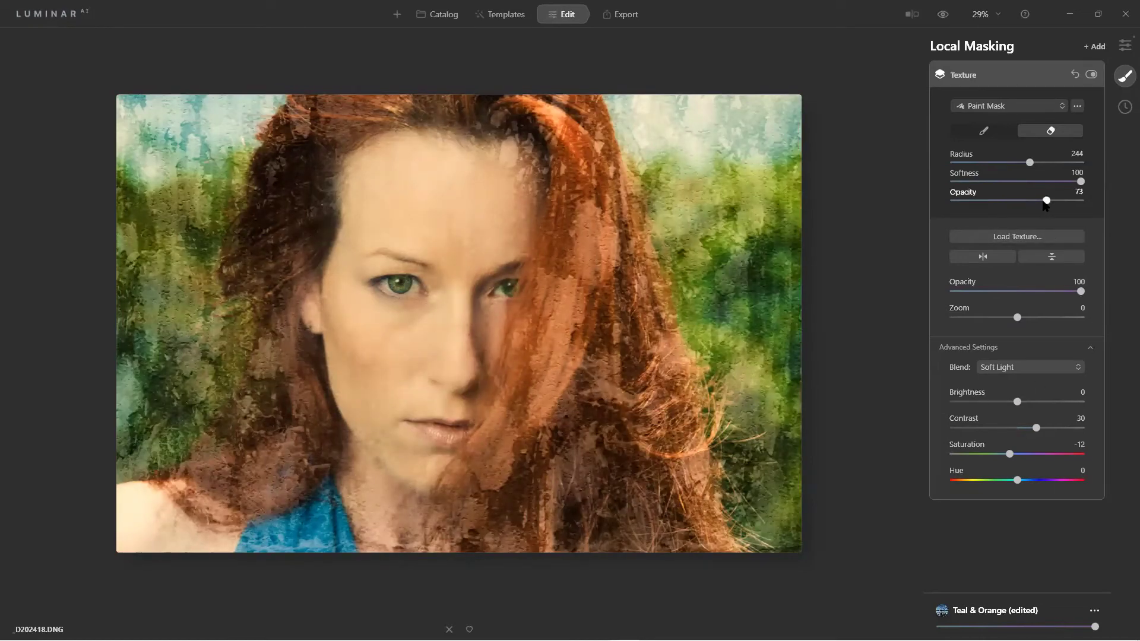
Step: Paint some of the texture back over the face with the mask brush at Opacity 28
{"action": "left_click", "coordinate": [987, 130]}
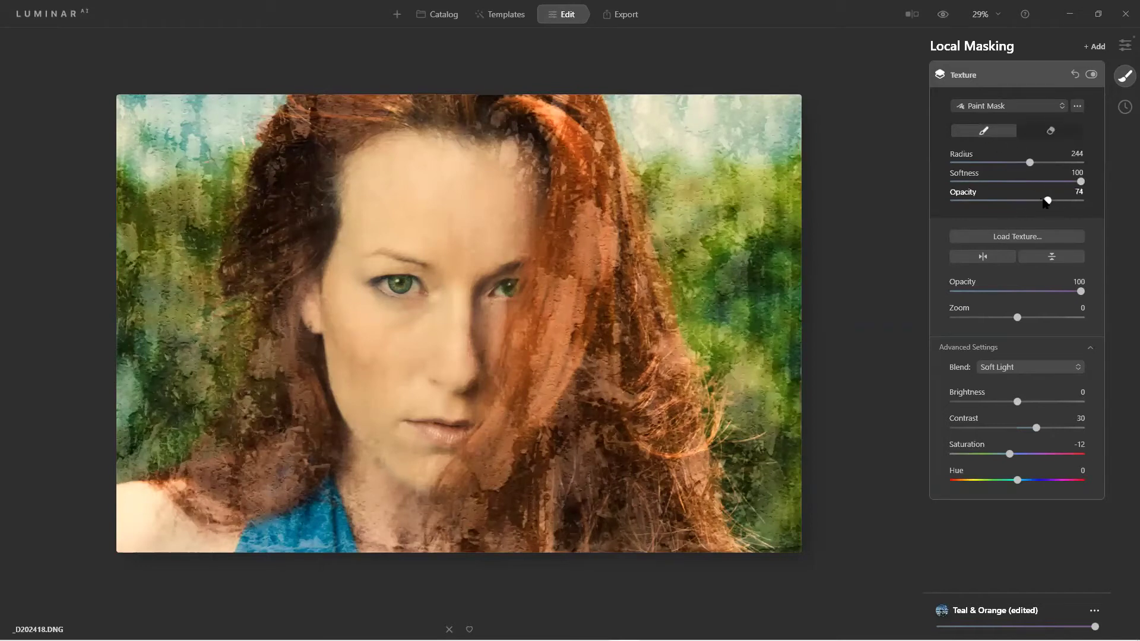
{"action": "left_click", "coordinate": [1009, 201]}
{"action": "left_click_drag", "start_coordinate": [1009, 201], "coordinate": [989, 201]}
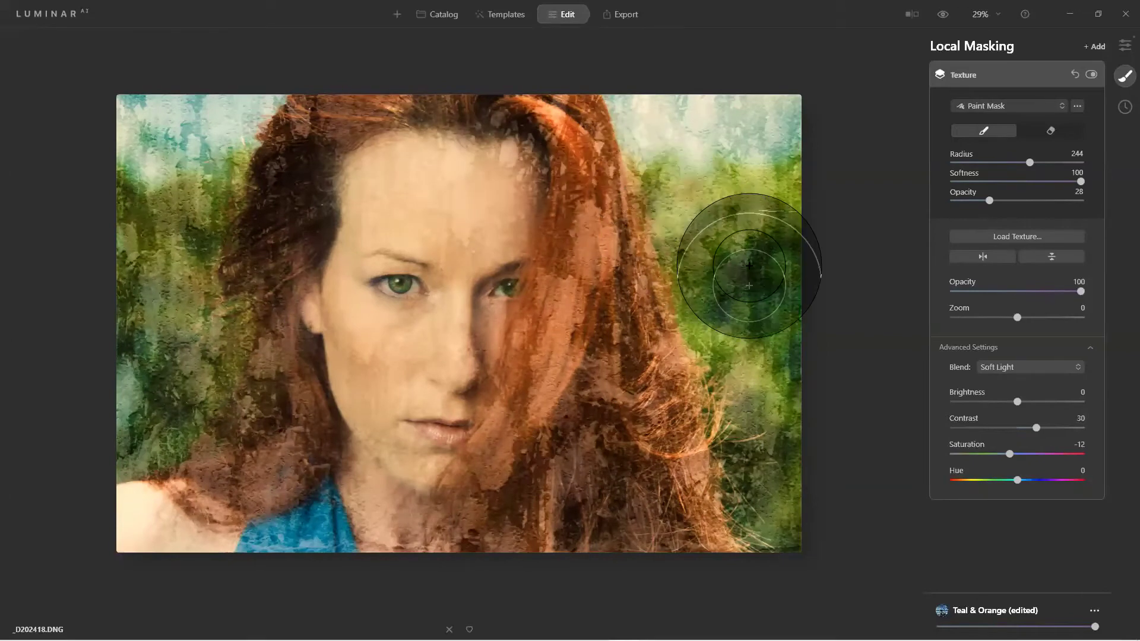
Step: Reduce the texture on the hair falling over the face with repeated erasing strokes at Radius 172 and Opacity 28
{"action": "left_click", "coordinate": [1049, 133]}
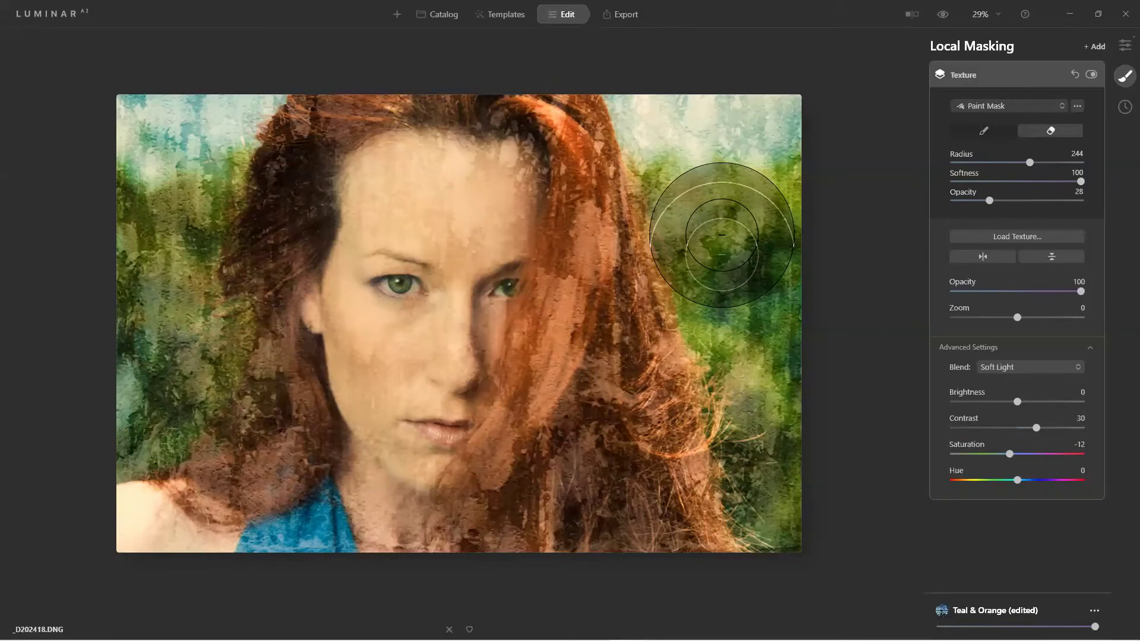
{"action": "key", "text": "bracketleft"}
{"action": "key", "text": "bracketleft"}
{"action": "key", "text": "bracketleft"}
{"action": "key", "text": "bracketleft"}
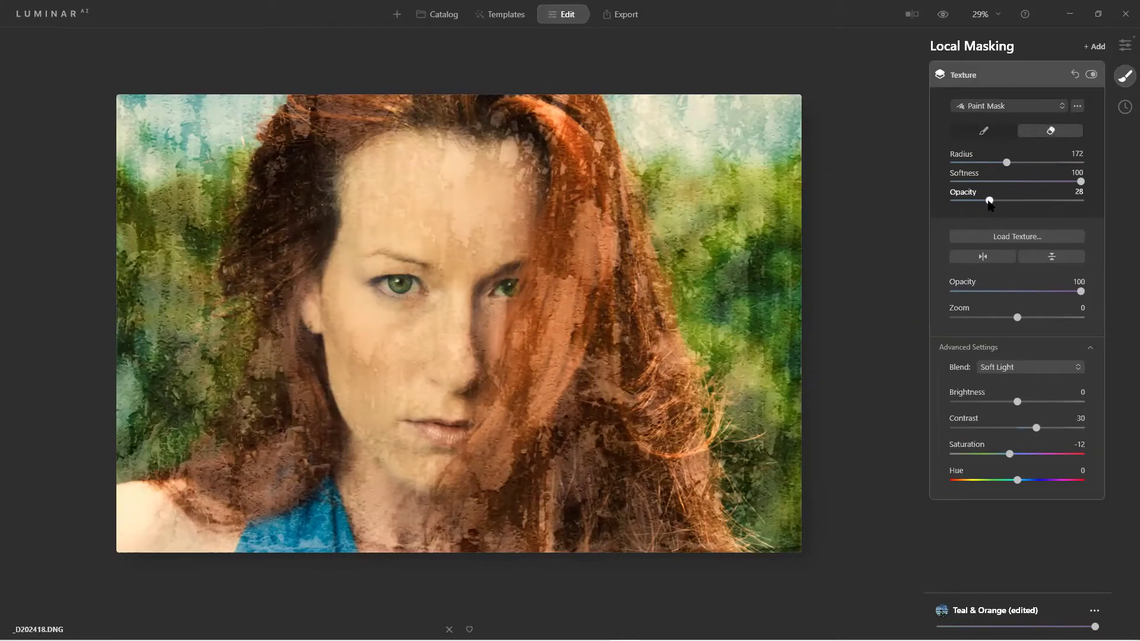
{"action": "mouse_move", "coordinate": [590, 115]}
{"action": "left_mouse_down"}
{"action": "mouse_move", "coordinate": [572, 309]}
{"action": "mouse_move", "coordinate": [521, 437]}
{"action": "mouse_move", "coordinate": [487, 448]}
{"action": "left_mouse_up"}
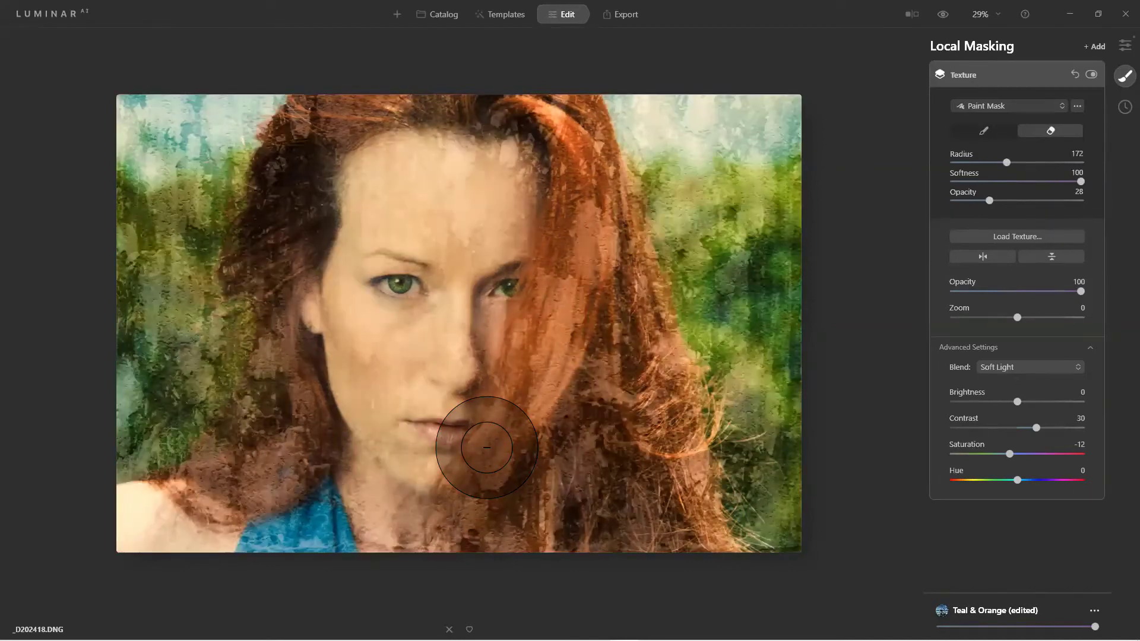
{"action": "mouse_move", "coordinate": [584, 158]}
{"action": "left_mouse_down"}
{"action": "mouse_move", "coordinate": [570, 321]}
{"action": "mouse_move", "coordinate": [505, 478]}
{"action": "left_mouse_up"}
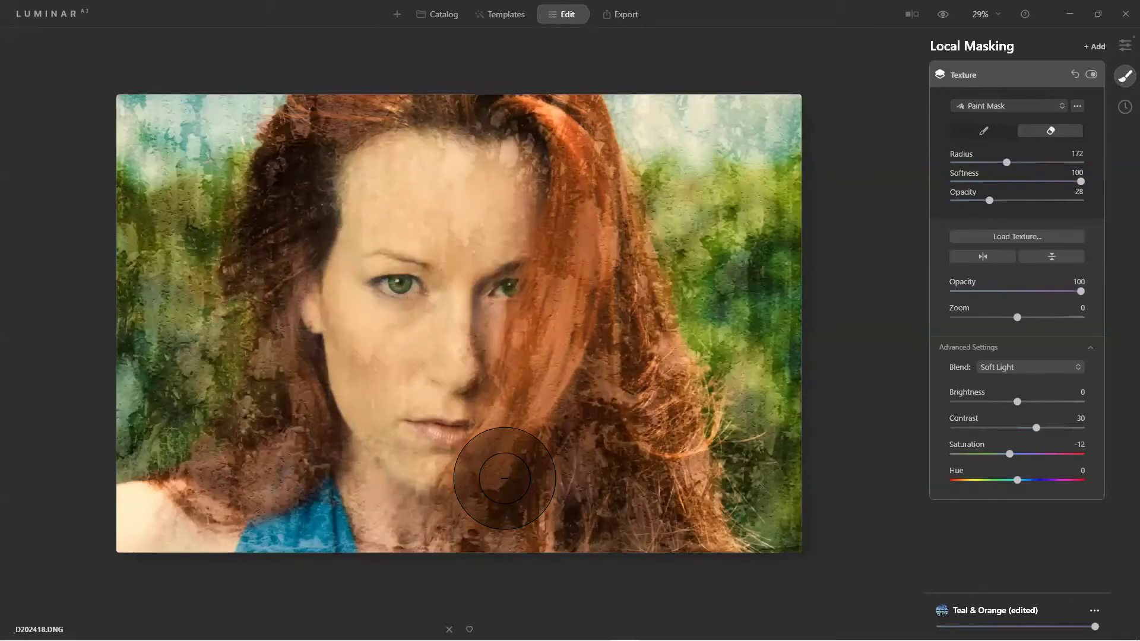
{"action": "mouse_move", "coordinate": [598, 234]}
{"action": "left_mouse_down"}
{"action": "mouse_move", "coordinate": [552, 429]}
{"action": "mouse_move", "coordinate": [504, 520]}
{"action": "left_mouse_up"}
{"action": "left_click_drag", "start_coordinate": [585, 229], "coordinate": [496, 541]}
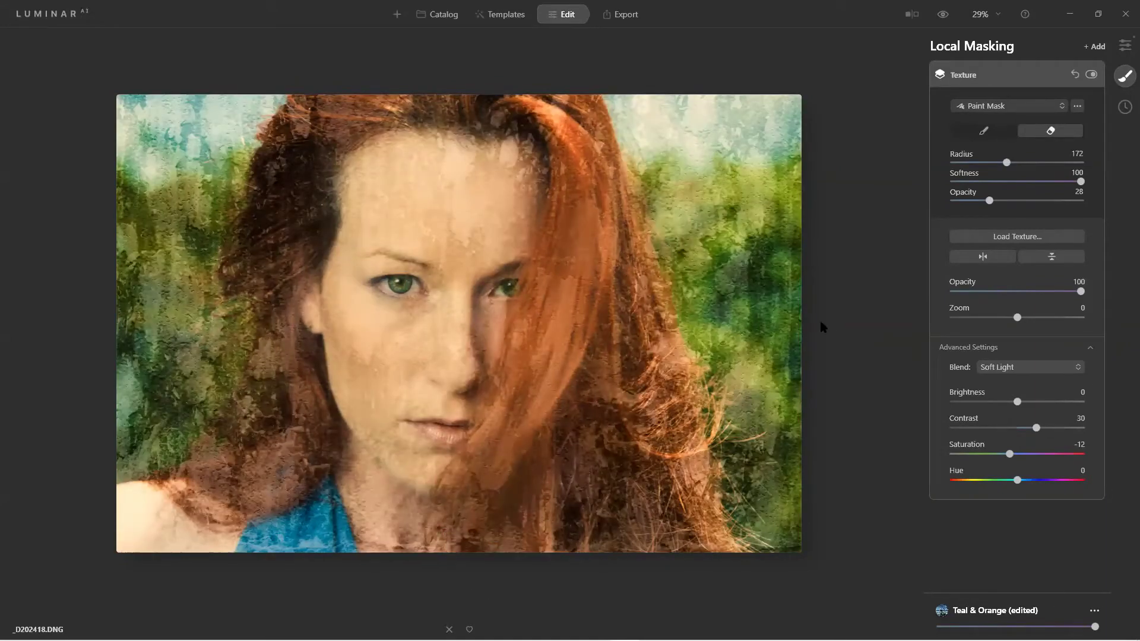
Step: Strengthen the portrait's Structure AI with Amount at 49 and Boost at 23
{"action": "left_click", "coordinate": [1124, 78]}
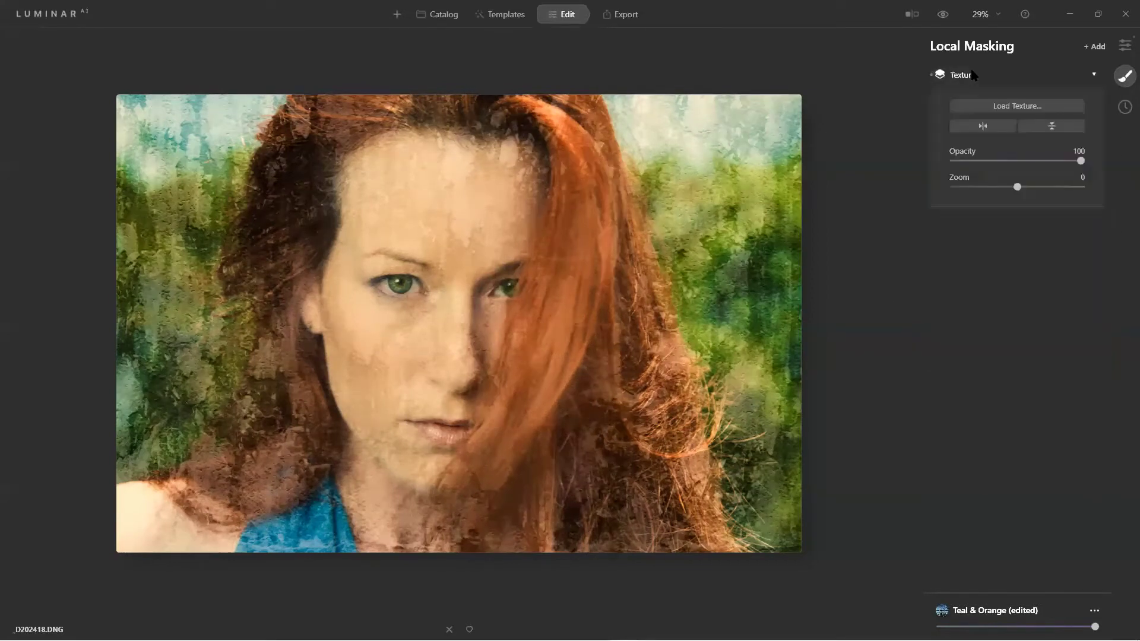
{"action": "left_click", "coordinate": [1124, 47]}
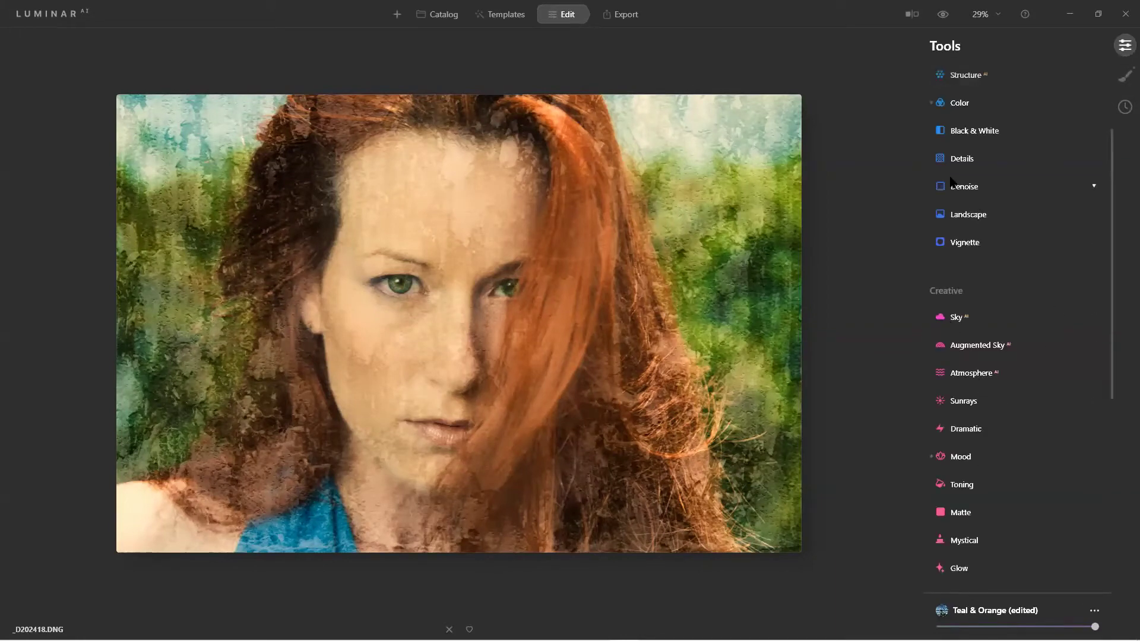
{"action": "scroll", "coordinate": [950, 181], "scroll_direction": "up", "scroll_amount": 5}
{"action": "left_click", "coordinate": [966, 214]}
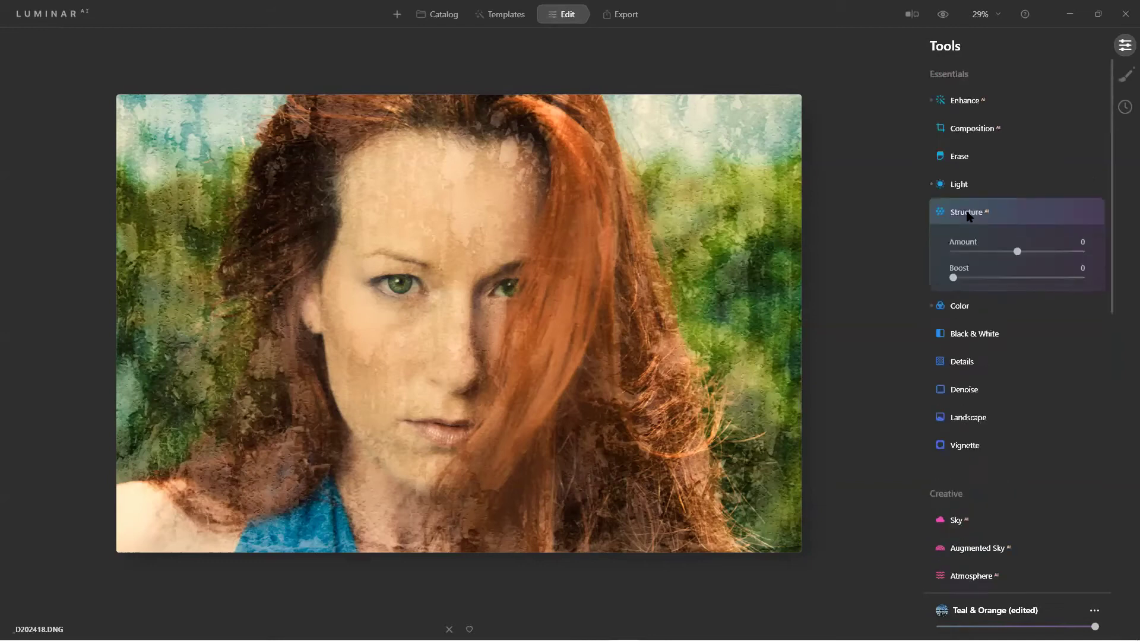
{"action": "left_click_drag", "start_coordinate": [1018, 252], "coordinate": [1048, 265]}
{"action": "left_click_drag", "start_coordinate": [956, 281], "coordinate": [983, 282]}
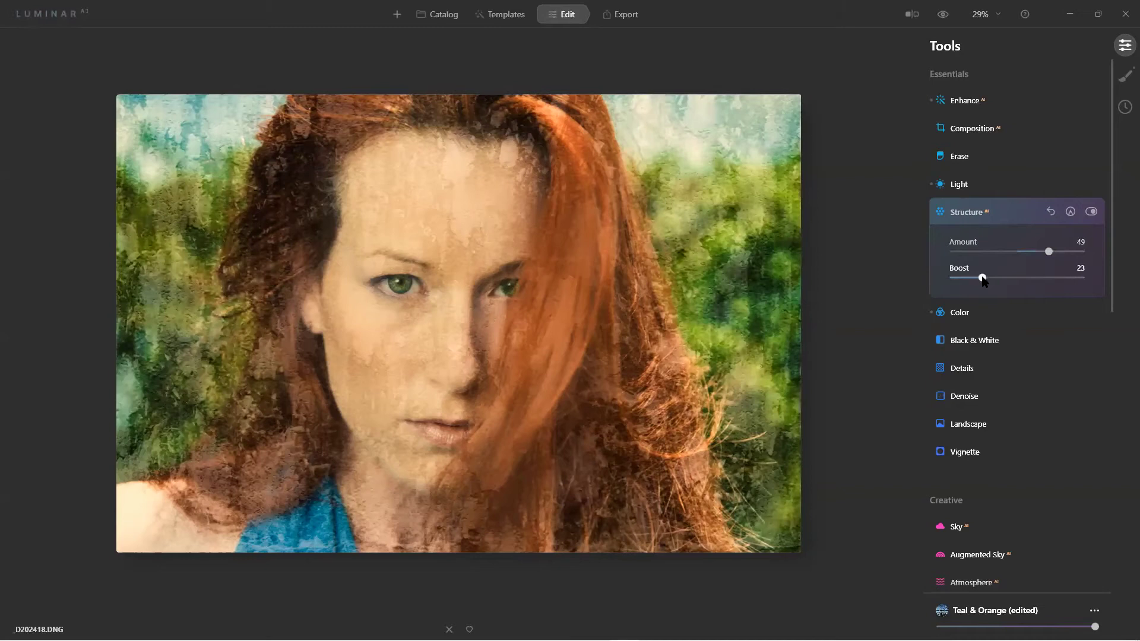
Step: Add a vignette centred on the face with Amount -70, Size 47, Roundness 20 and Feather 47, and compare the edit with the original
{"action": "left_click", "coordinate": [965, 451]}
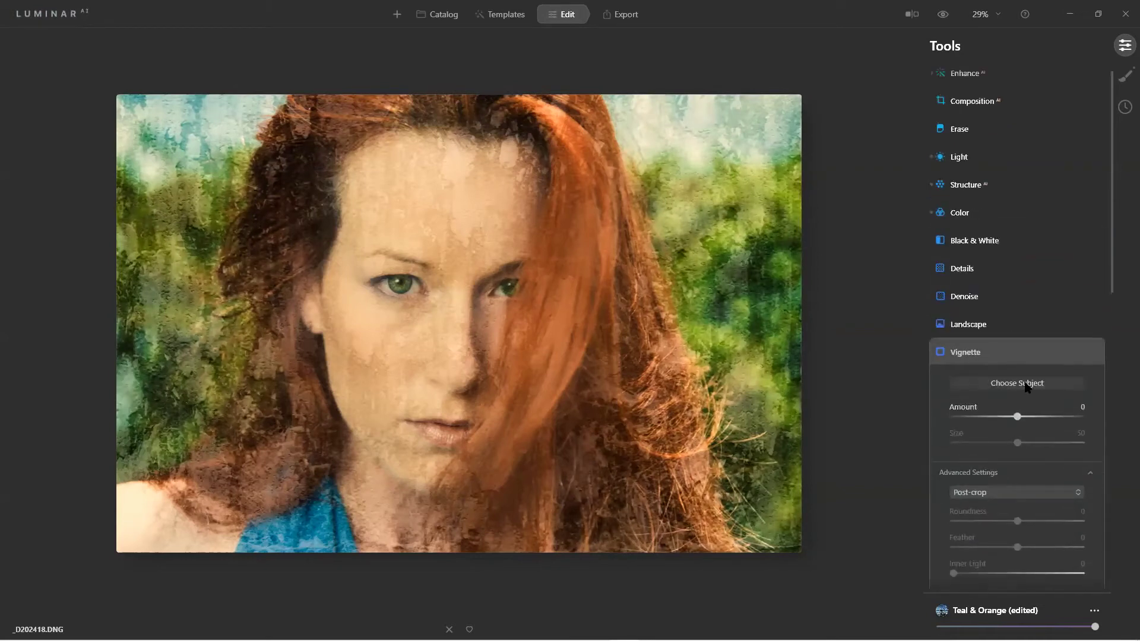
{"action": "scroll", "coordinate": [442, 295], "scroll_direction": "up", "scroll_amount": 1}
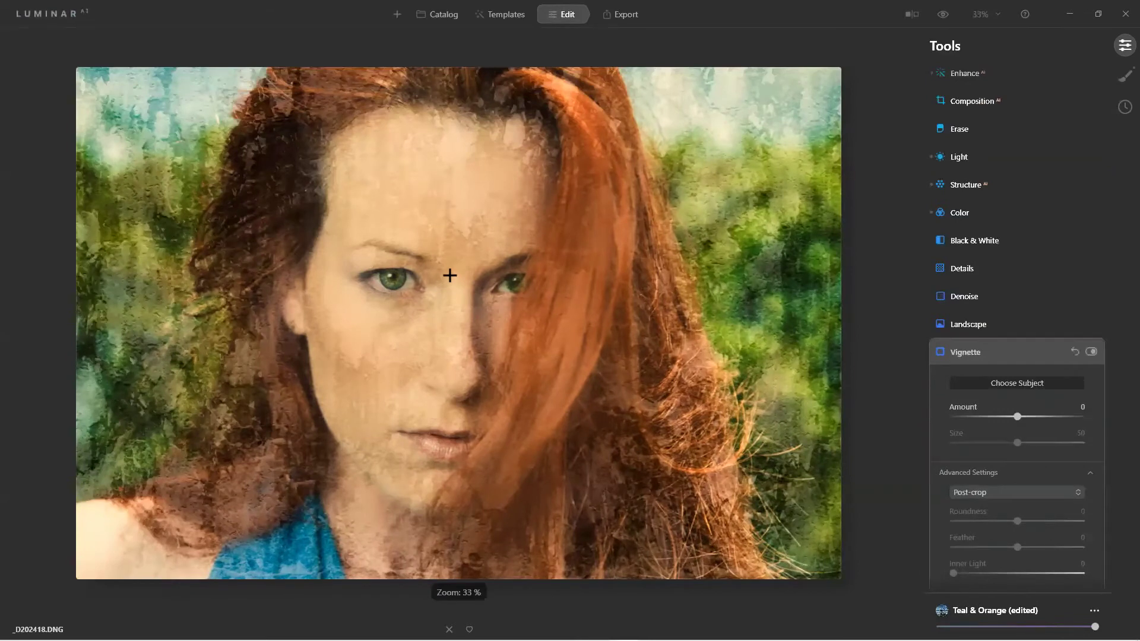
{"action": "left_click_drag", "start_coordinate": [1017, 418], "coordinate": [973, 419]}
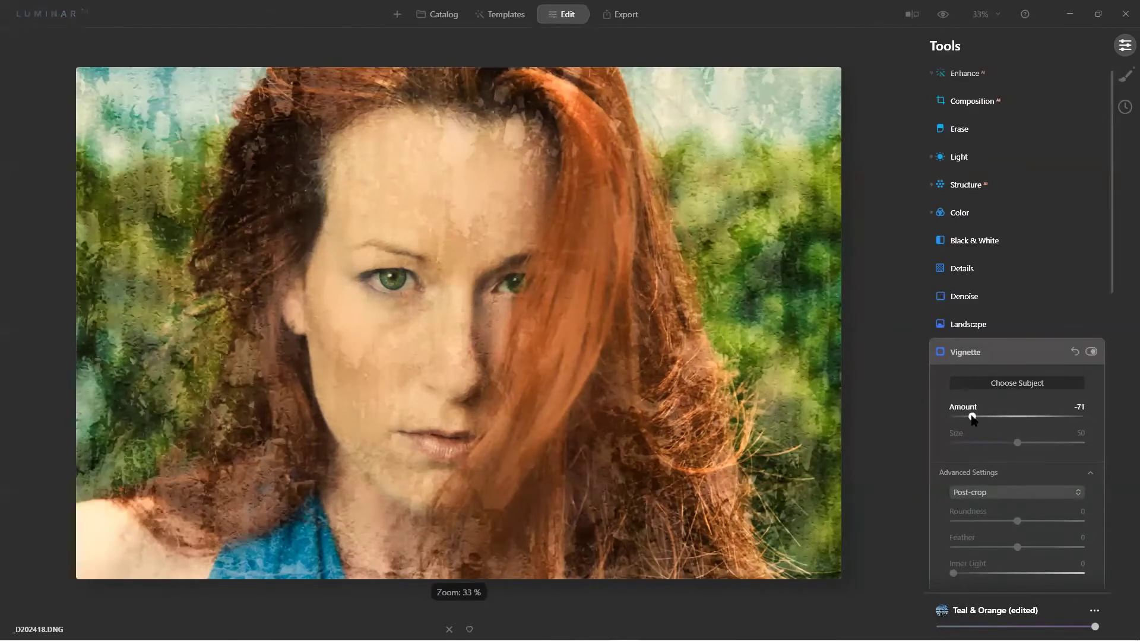
{"action": "mouse_move", "coordinate": [1018, 443]}
{"action": "left_mouse_down"}
{"action": "mouse_move", "coordinate": [989, 445]}
{"action": "mouse_move", "coordinate": [1012, 450]}
{"action": "left_mouse_up"}
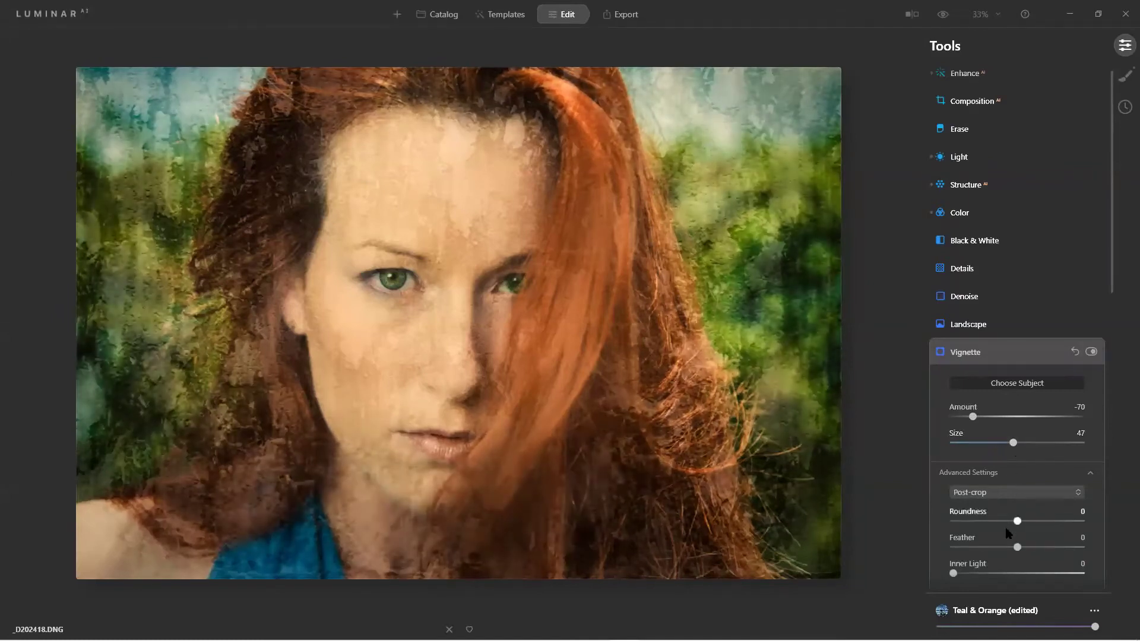
{"action": "left_click_drag", "start_coordinate": [1018, 522], "coordinate": [1041, 548]}
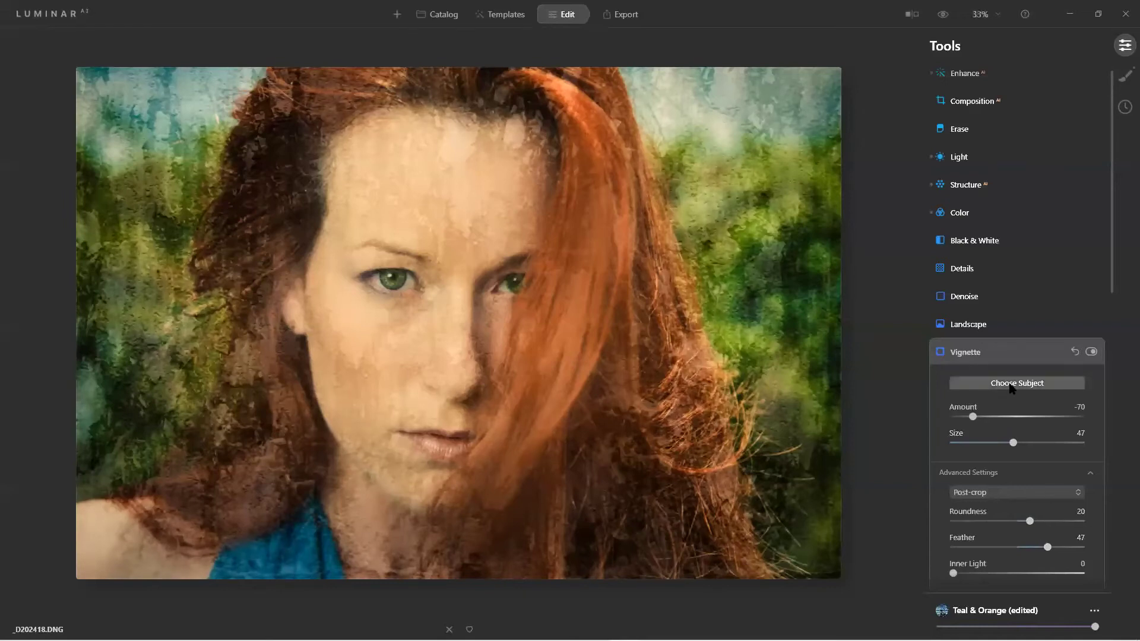
{"action": "left_click", "coordinate": [942, 15]}
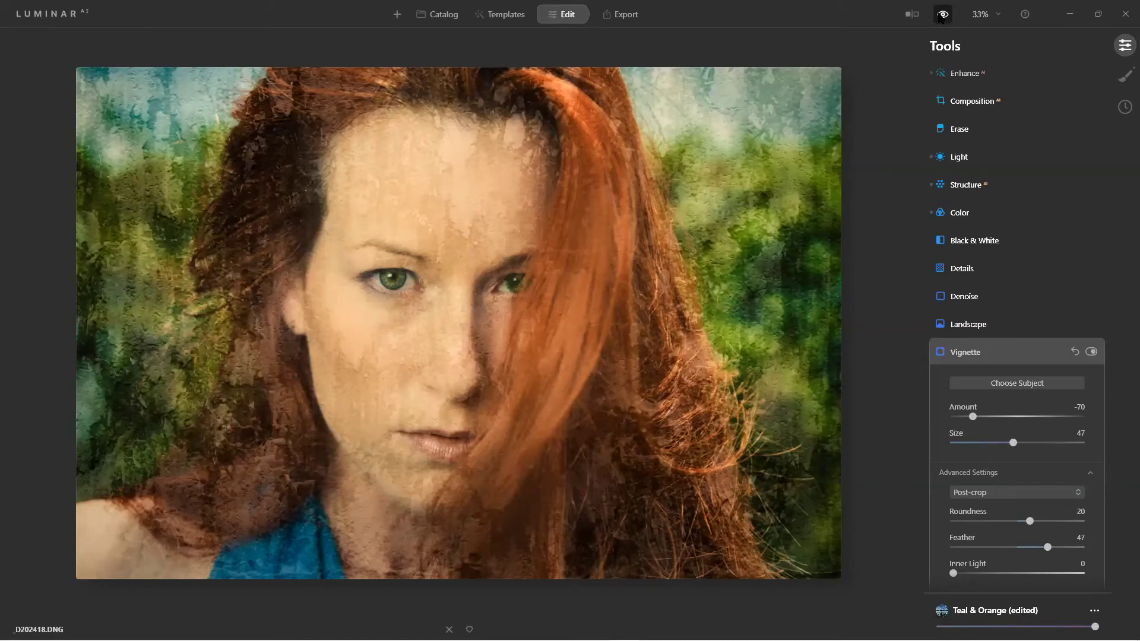
{"action": "left_click", "coordinate": [945, 22]}
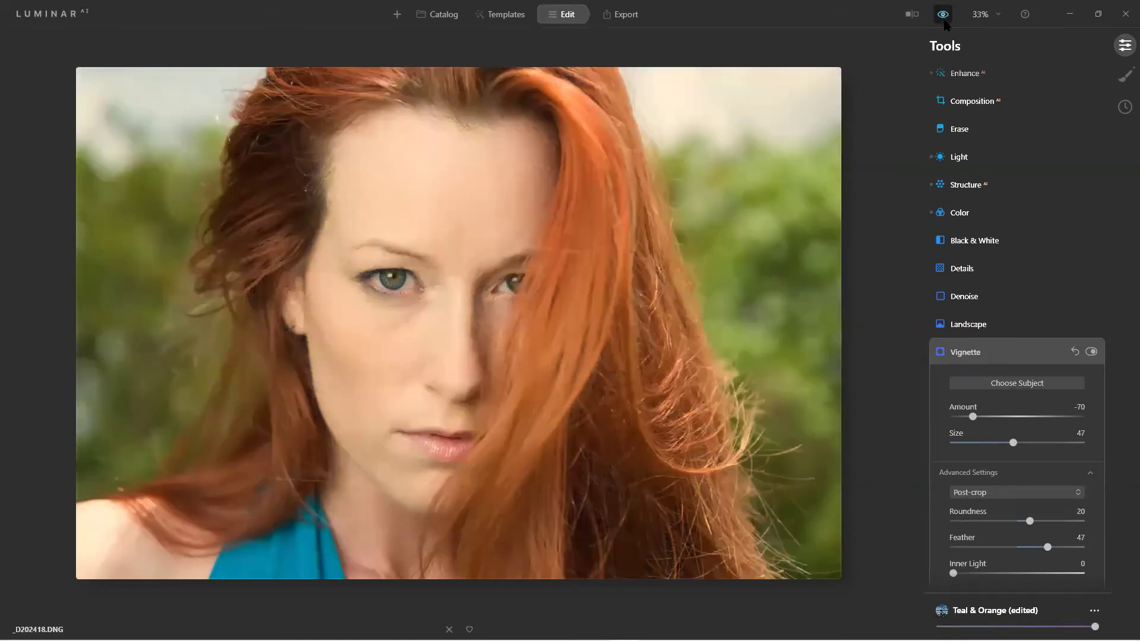
Step: Switch the painterly portrait between its original and edited versions to compare the overall change
{"action": "left_click", "coordinate": [945, 21]}
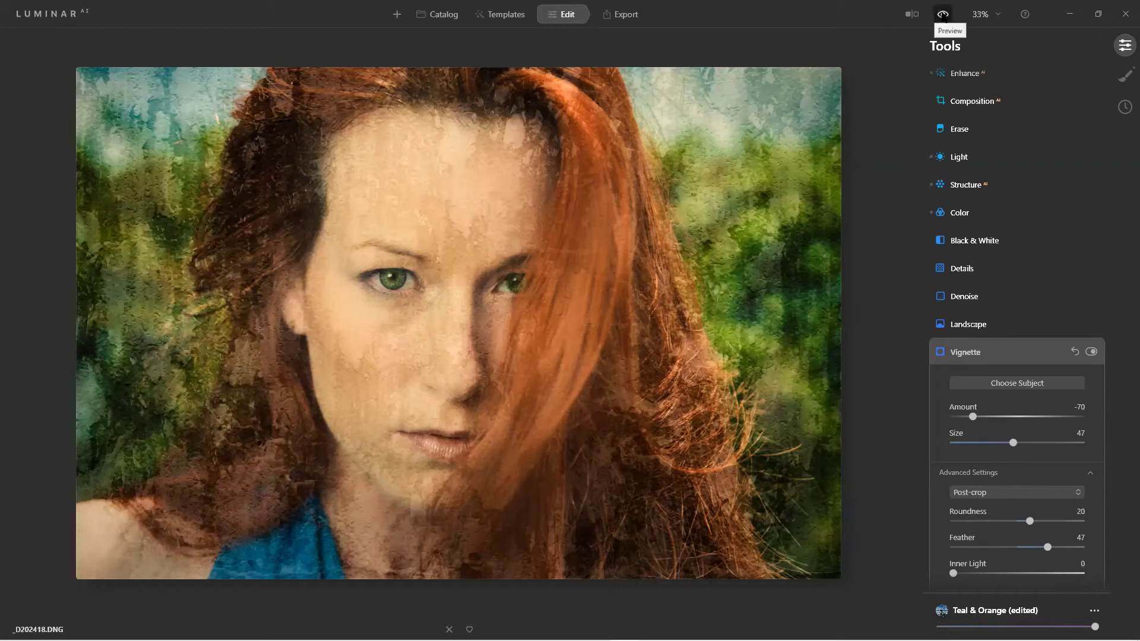
{"action": "left_click", "coordinate": [943, 14]}
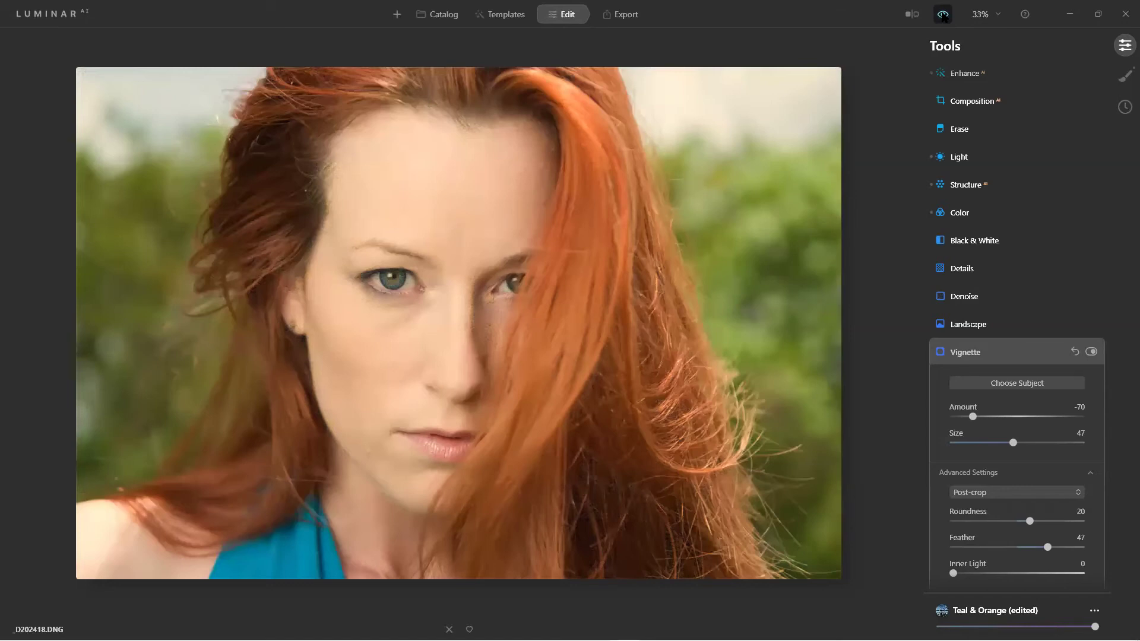
{"action": "left_click", "coordinate": [945, 17]}
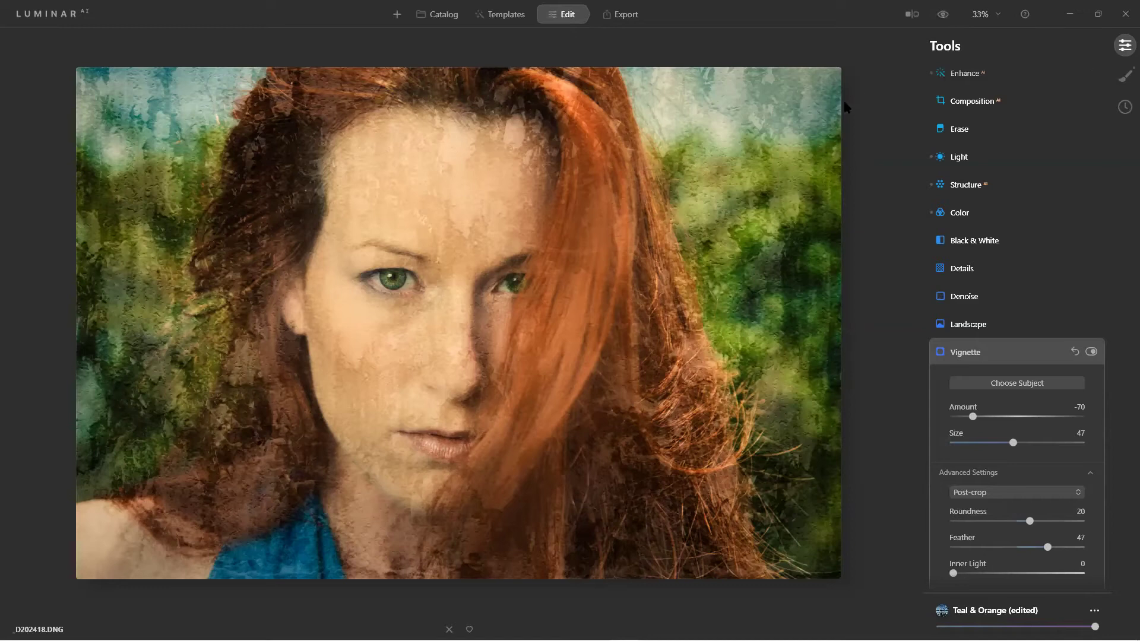
Step: Leave the finished portrait and open the kitten photo from the Single Image Edits collection in the catalog
{"action": "left_click", "coordinate": [398, 15]}
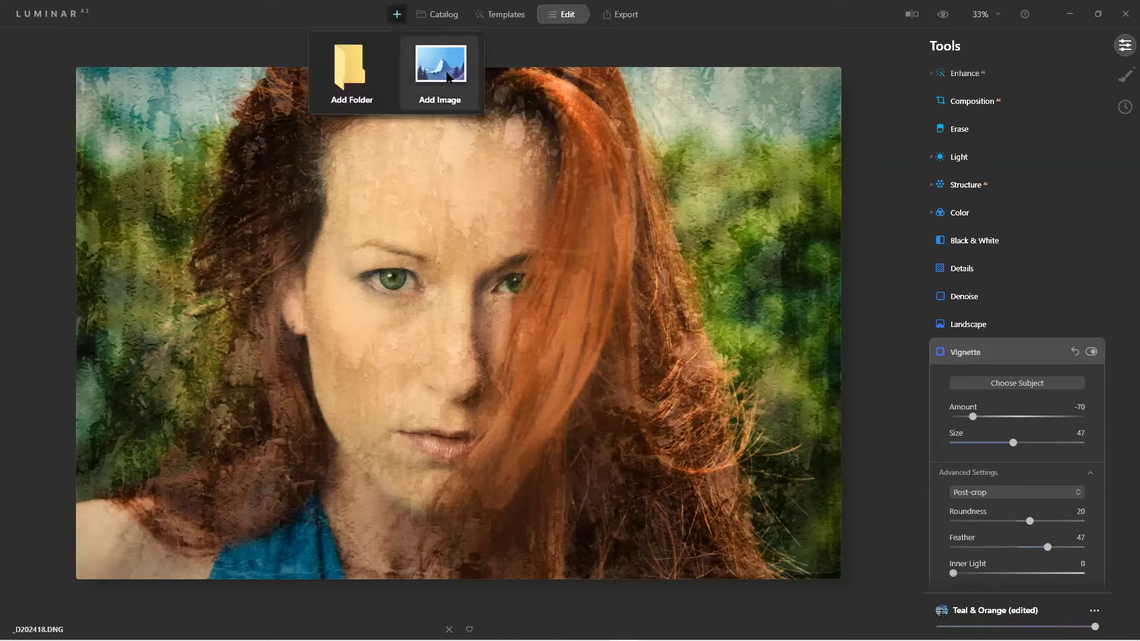
{"action": "left_click", "coordinate": [448, 77]}
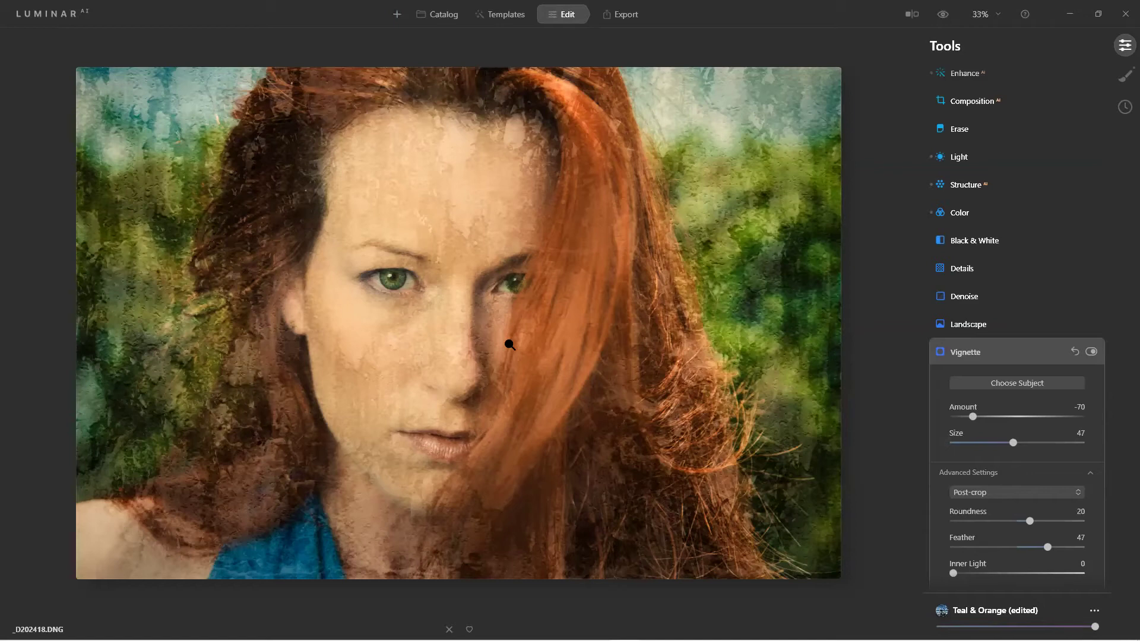
{"action": "left_click", "coordinate": [975, 354]}
{"action": "left_click", "coordinate": [450, 17]}
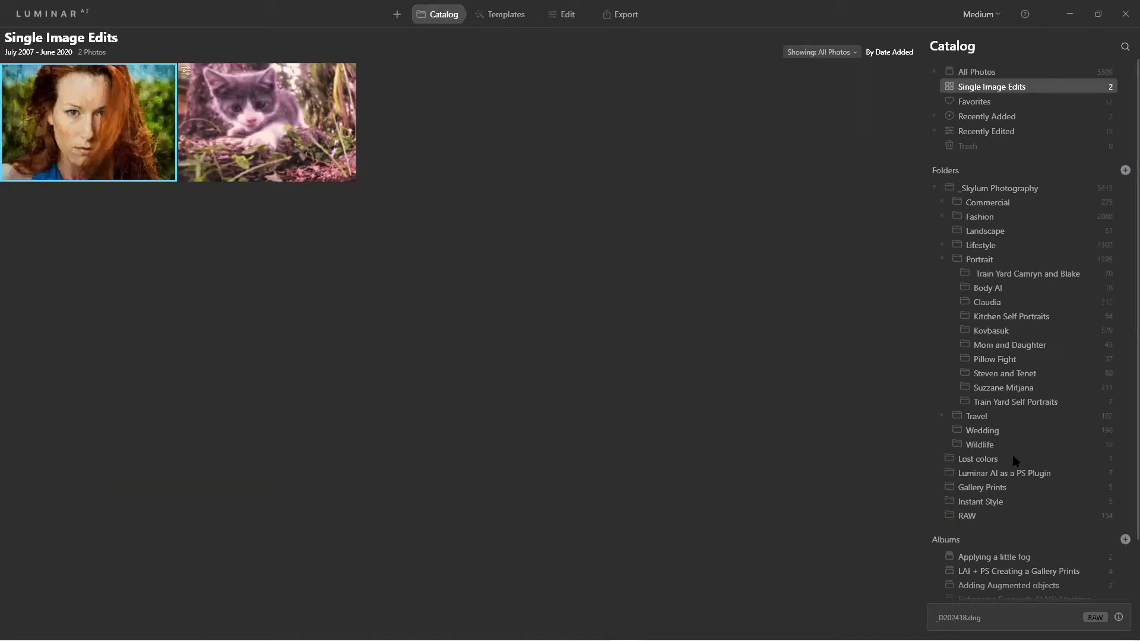
{"action": "double_click", "coordinate": [282, 116]}
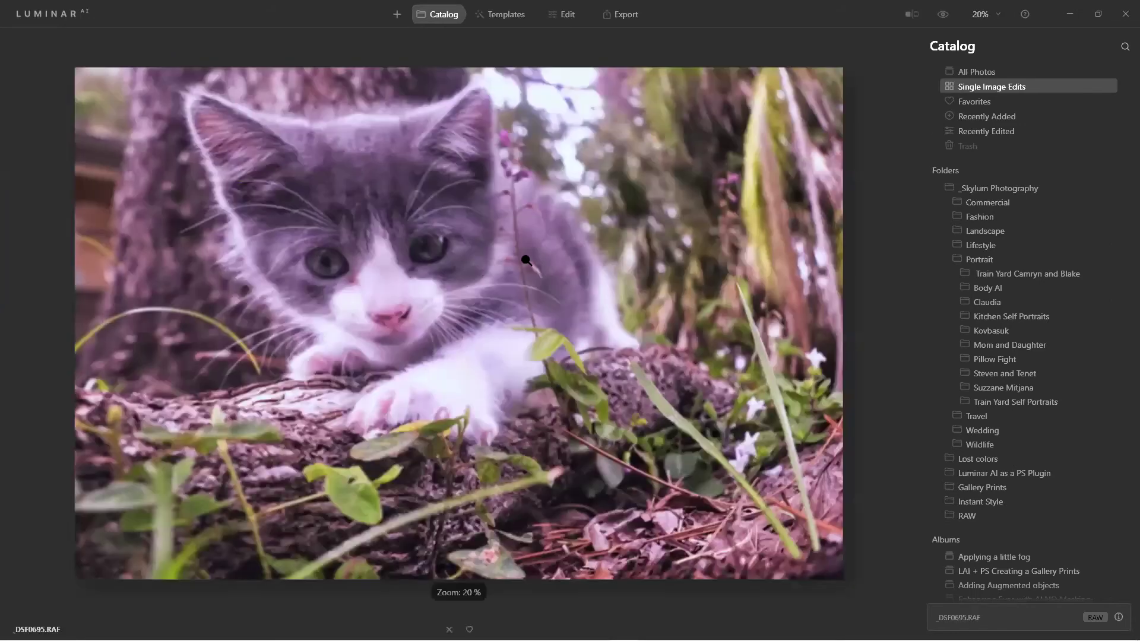
Step: Revert all adjustments on the kitten photo to the original image
{"action": "right_click", "coordinate": [482, 177]}
{"action": "mouse_move", "coordinate": [553, 244]}
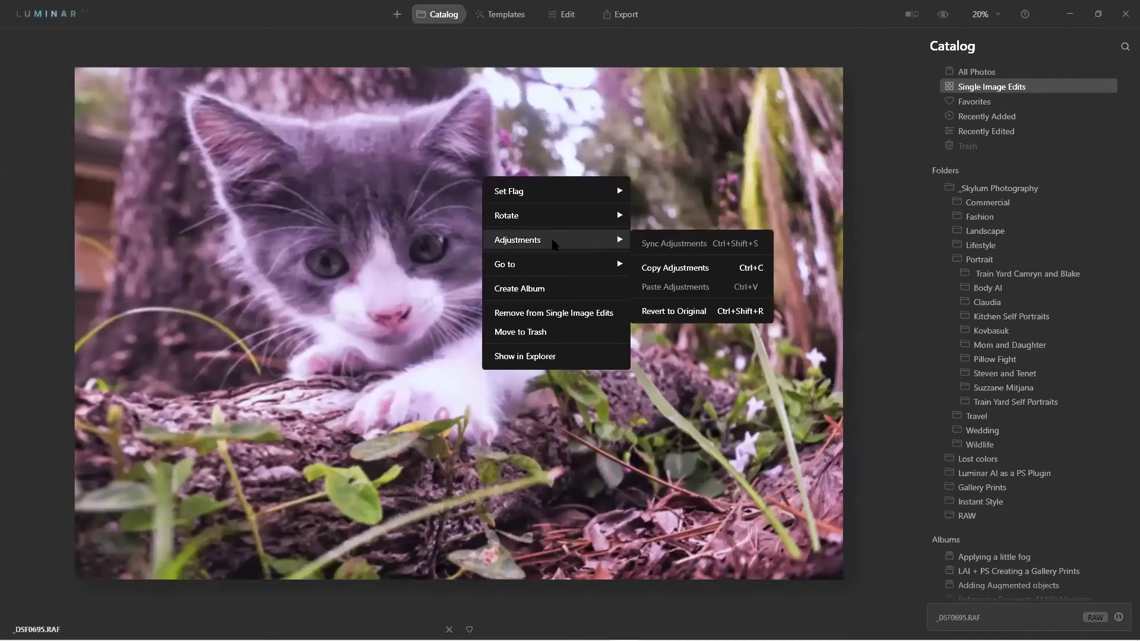
{"action": "left_click", "coordinate": [662, 309]}
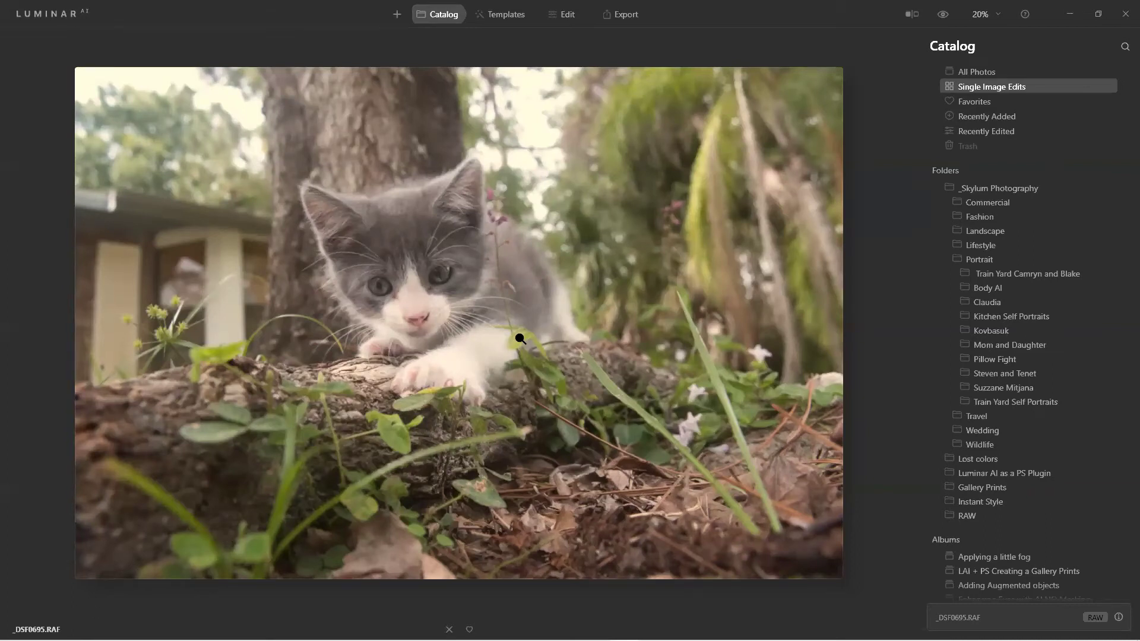
Step: Show the kitten photo's file in Explorer and try to rename it Olive_DSF0695.RAF
{"action": "right_click", "coordinate": [428, 217]}
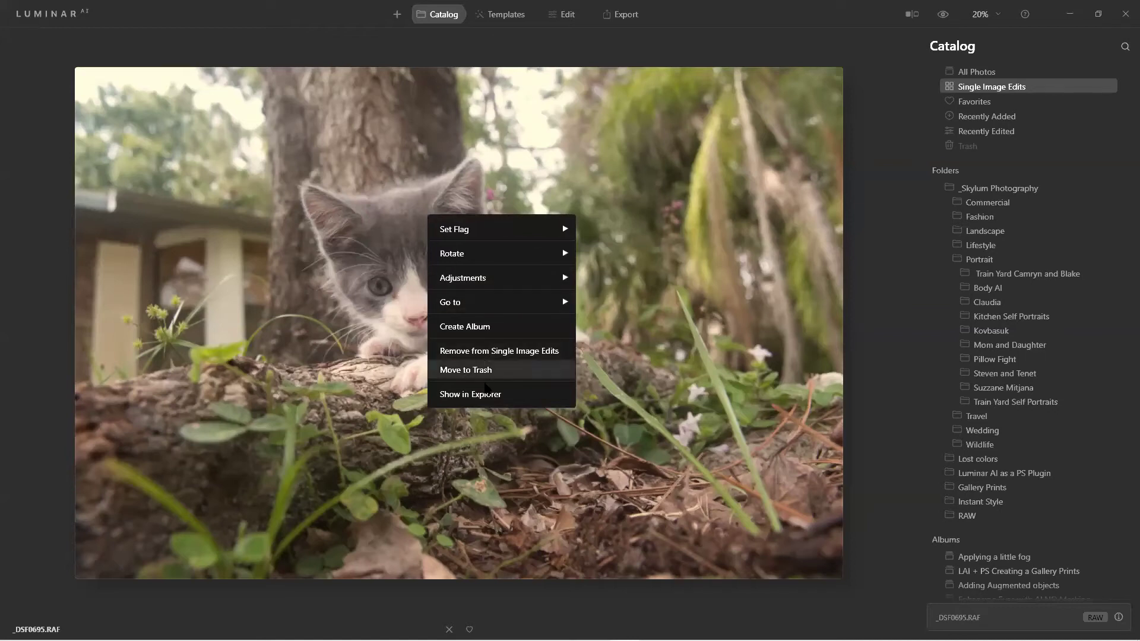
{"action": "left_click", "coordinate": [497, 396]}
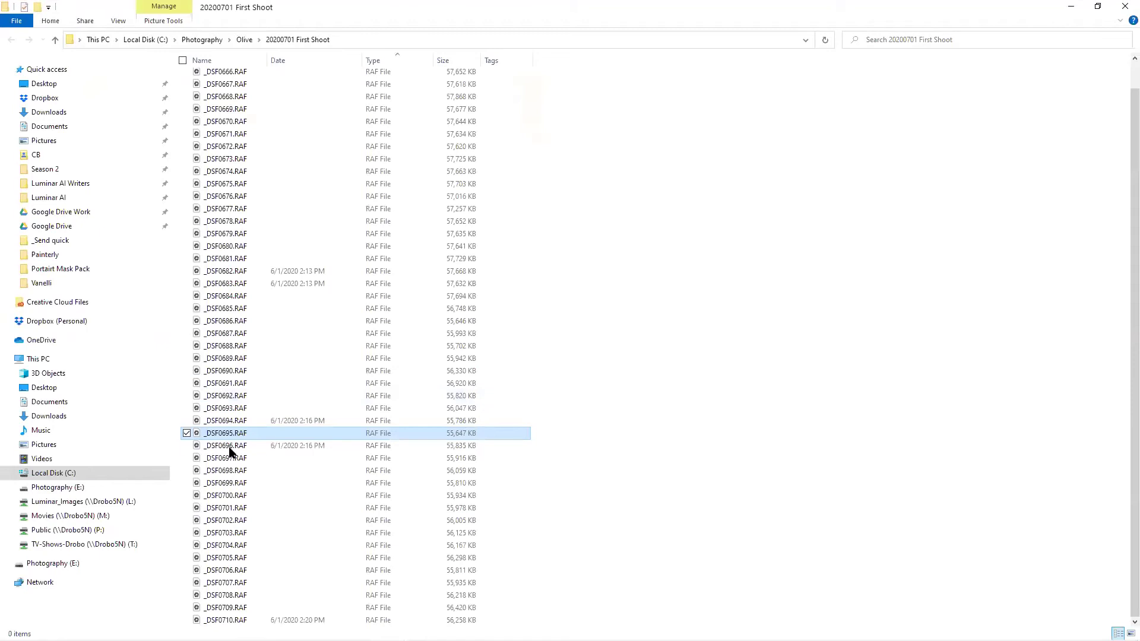
{"action": "left_click", "coordinate": [225, 432]}
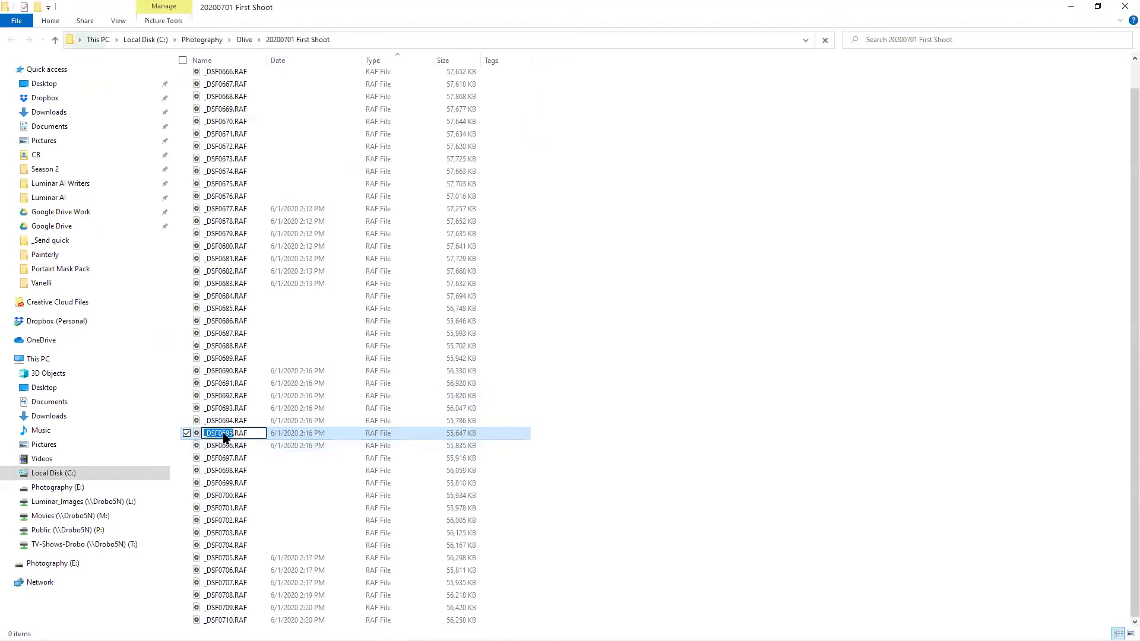
{"action": "left_click", "coordinate": [225, 435]}
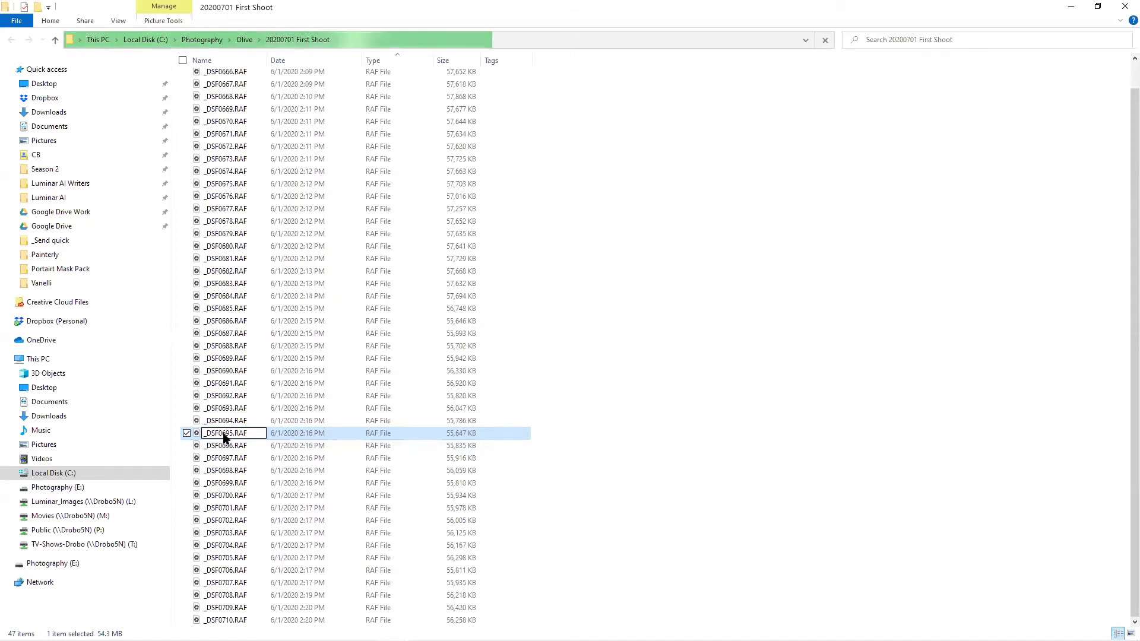
{"action": "type", "text": "Olive"}
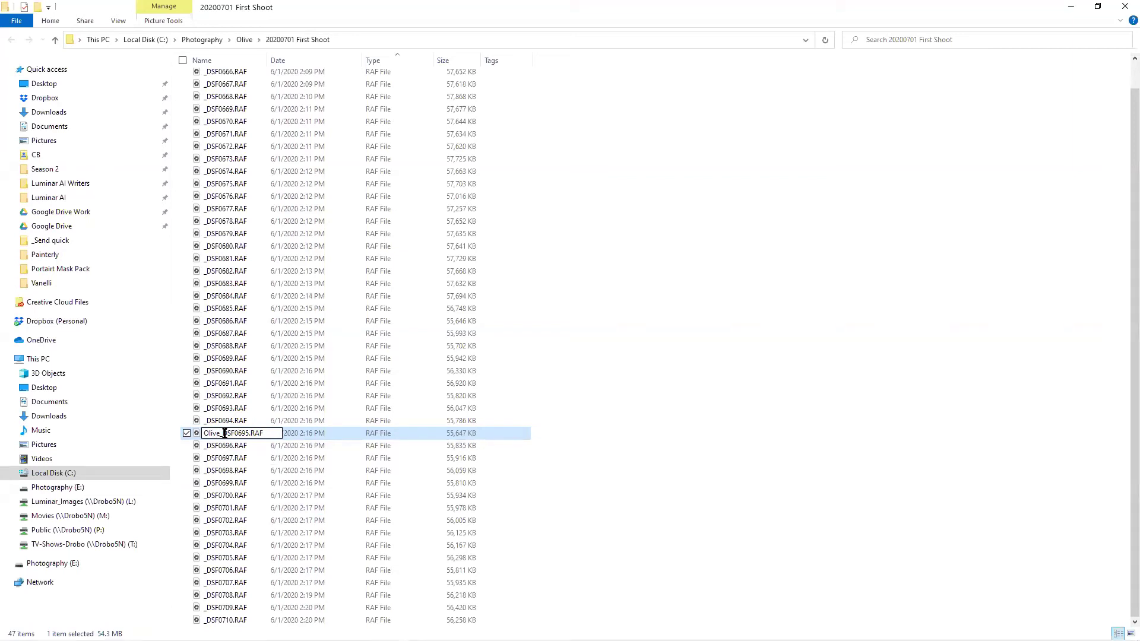
{"action": "key", "text": "Return"}
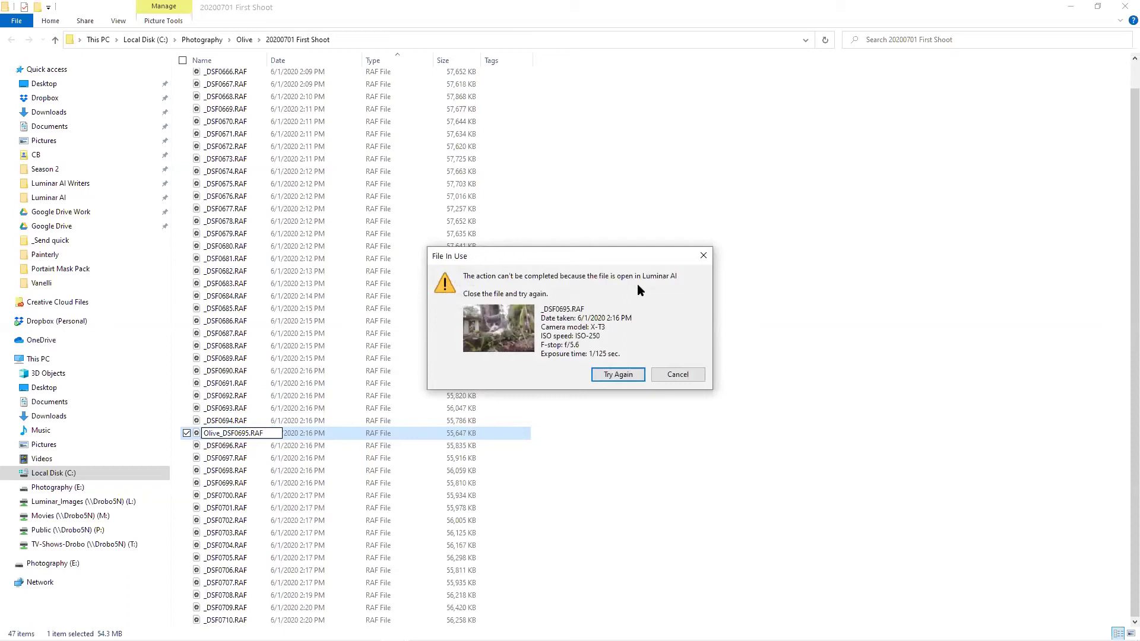
{"action": "left_click", "coordinate": [677, 375]}
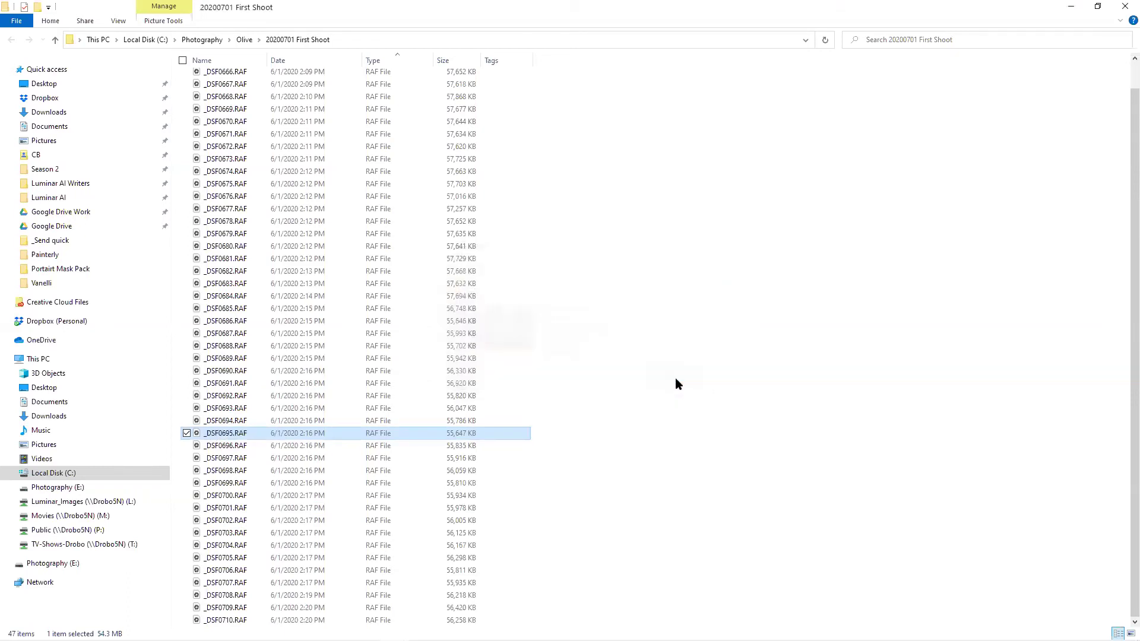
{"action": "left_click", "coordinate": [1070, 7]}
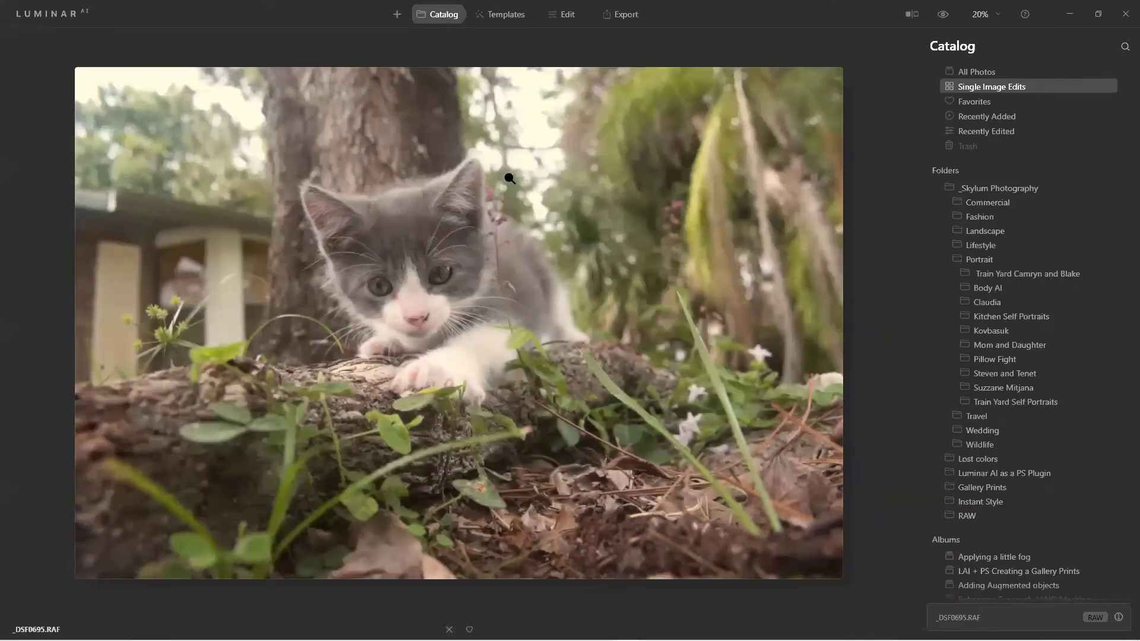
Step: Return to the catalog grid, show the kitten photo's file in its folder and retry renaming it Olive_DSF0695.RAF
{"action": "double_click", "coordinate": [510, 178]}
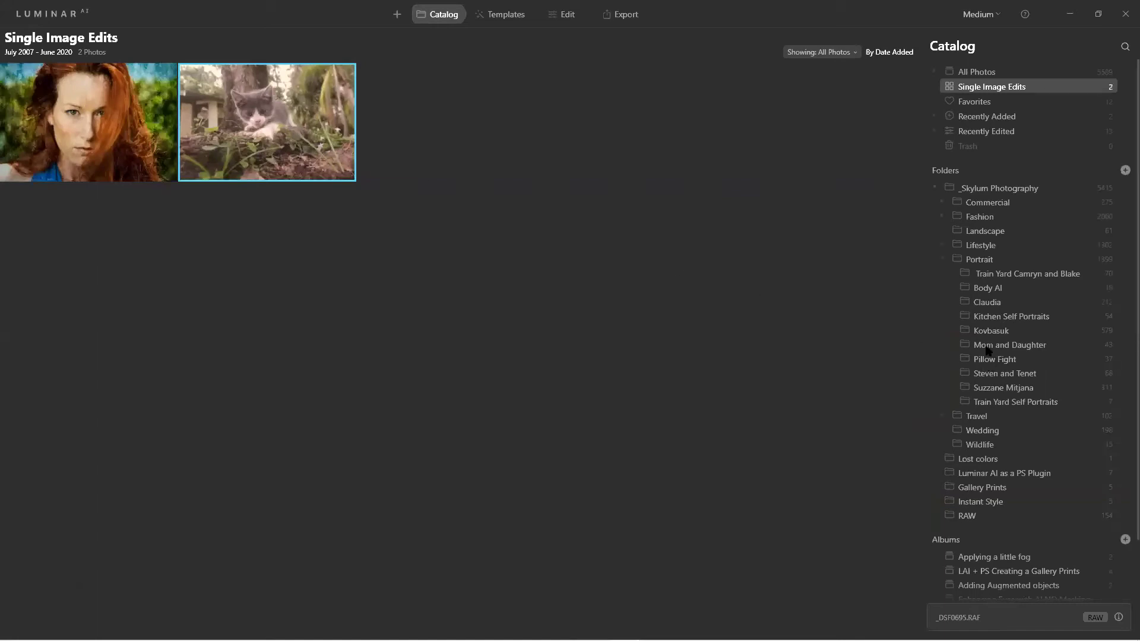
{"action": "right_click", "coordinate": [263, 98]}
{"action": "left_click", "coordinate": [321, 274]}
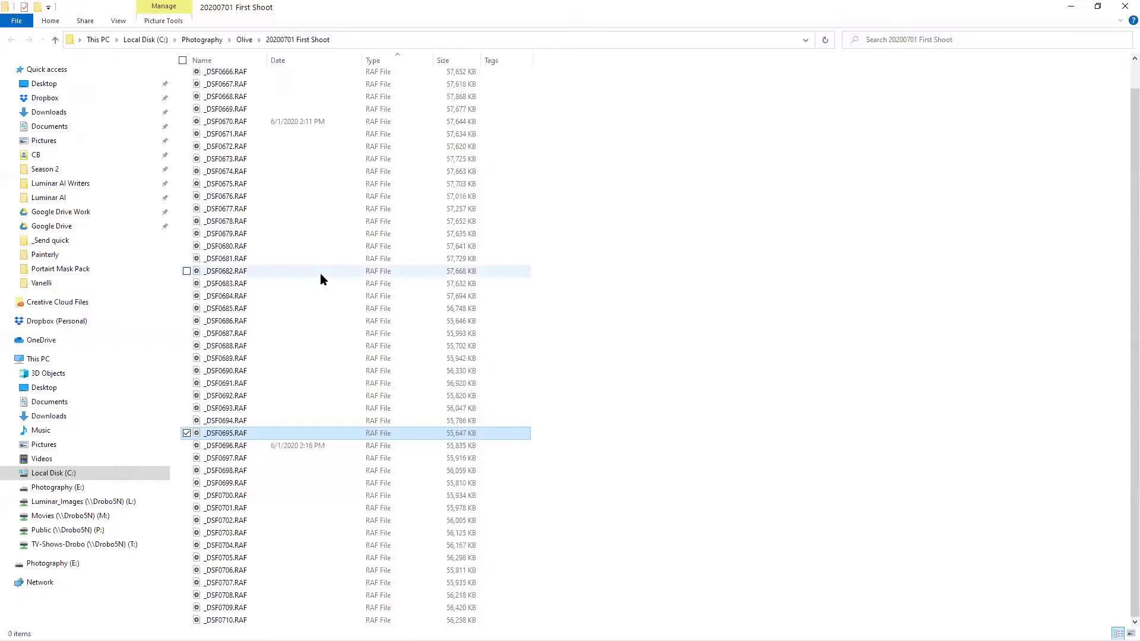
{"action": "left_click", "coordinate": [218, 435]}
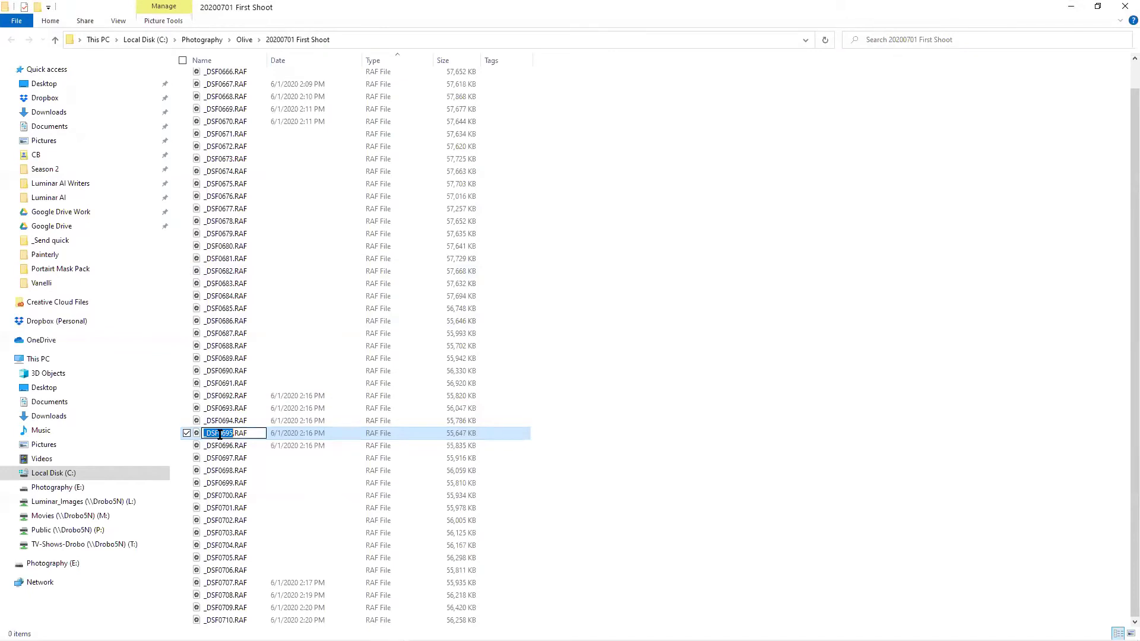
{"action": "left_click", "coordinate": [220, 434]}
{"action": "type", "text": "Olive"}
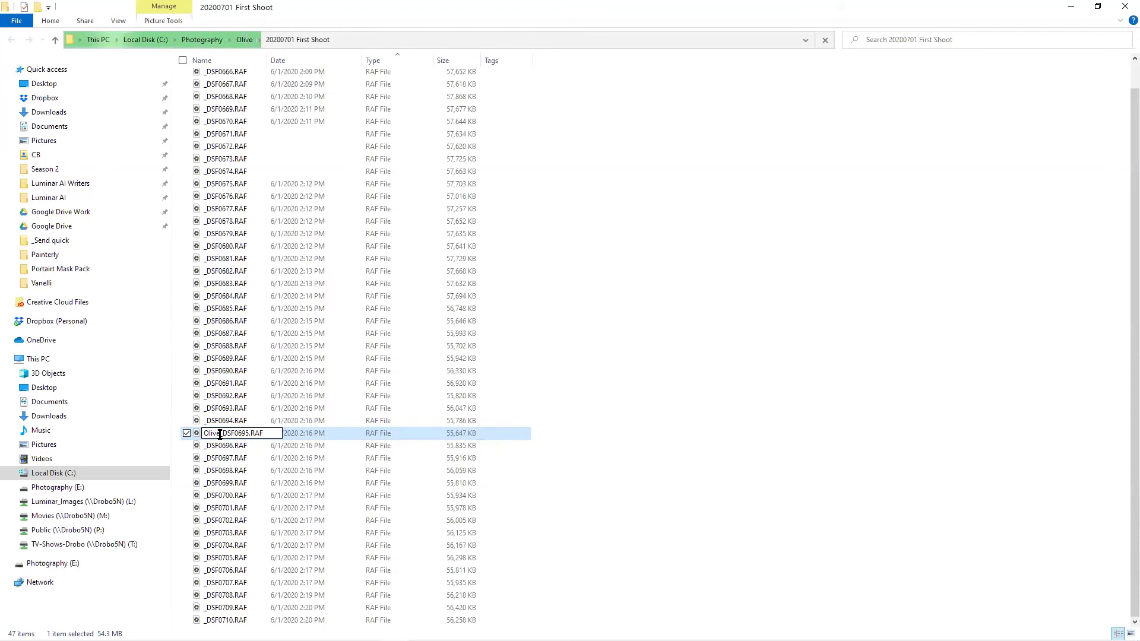
{"action": "key", "text": "Return"}
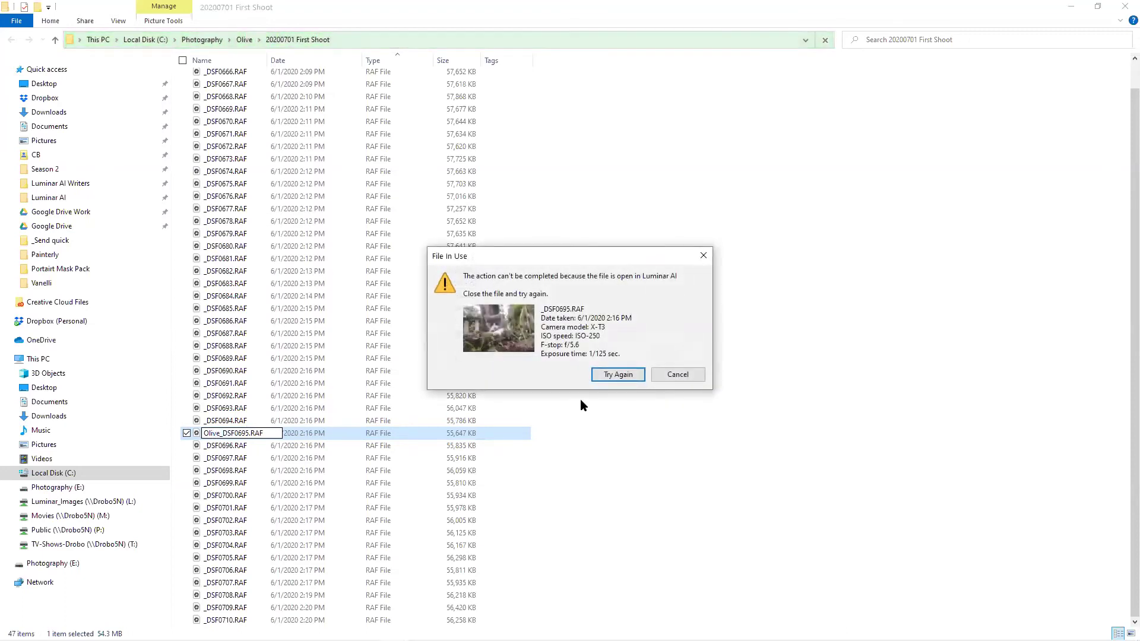
{"action": "left_click", "coordinate": [677, 375]}
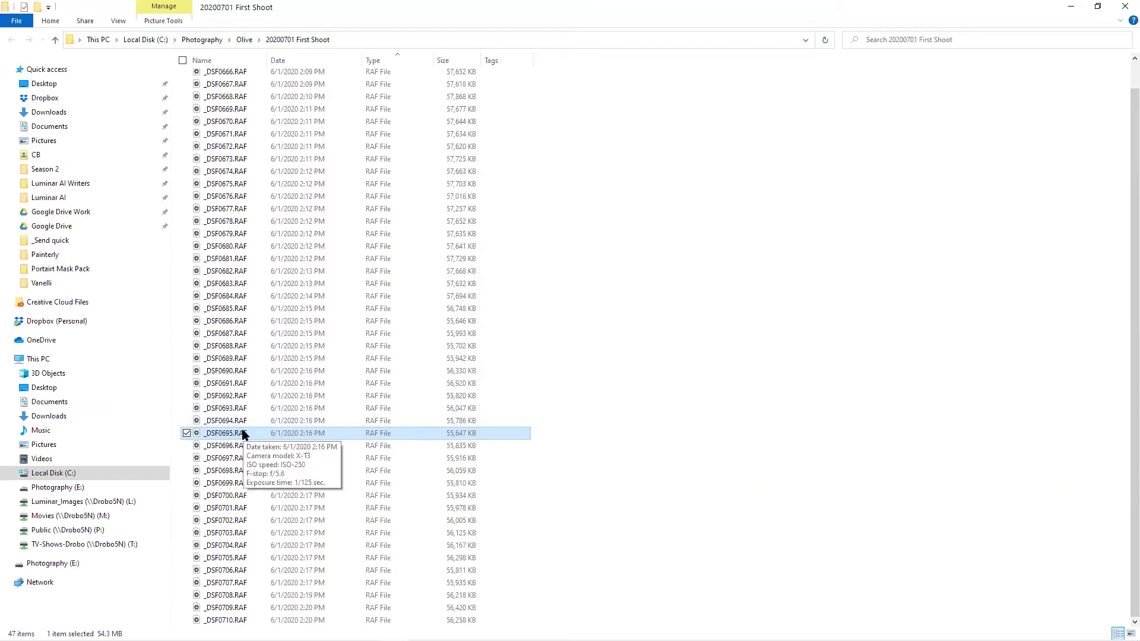
{"action": "left_click", "coordinate": [1125, 6]}
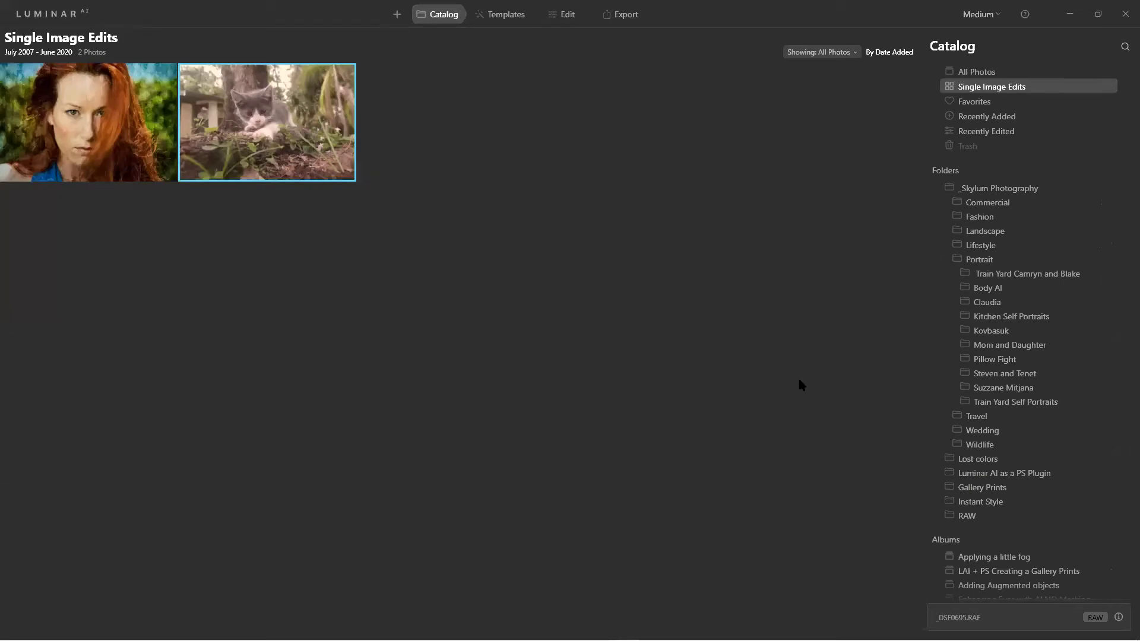
Step: Add the NEF portrait of the woman in the black dress from the Photography\Coffee Break\Portrait folder as a single image
{"action": "left_click", "coordinate": [397, 14]}
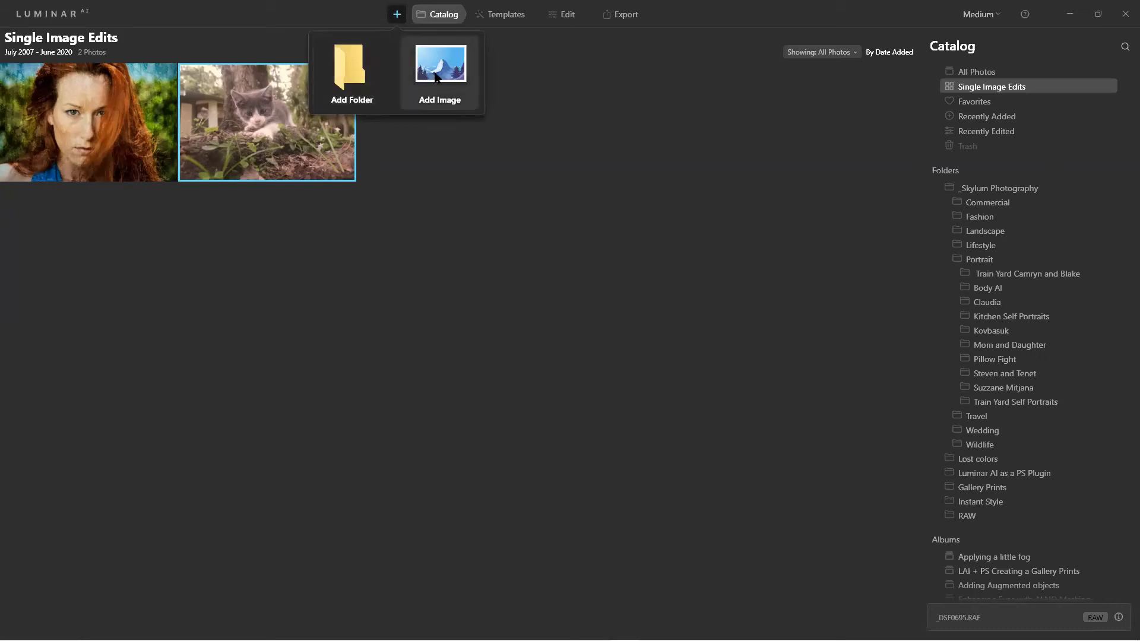
{"action": "left_click", "coordinate": [435, 74]}
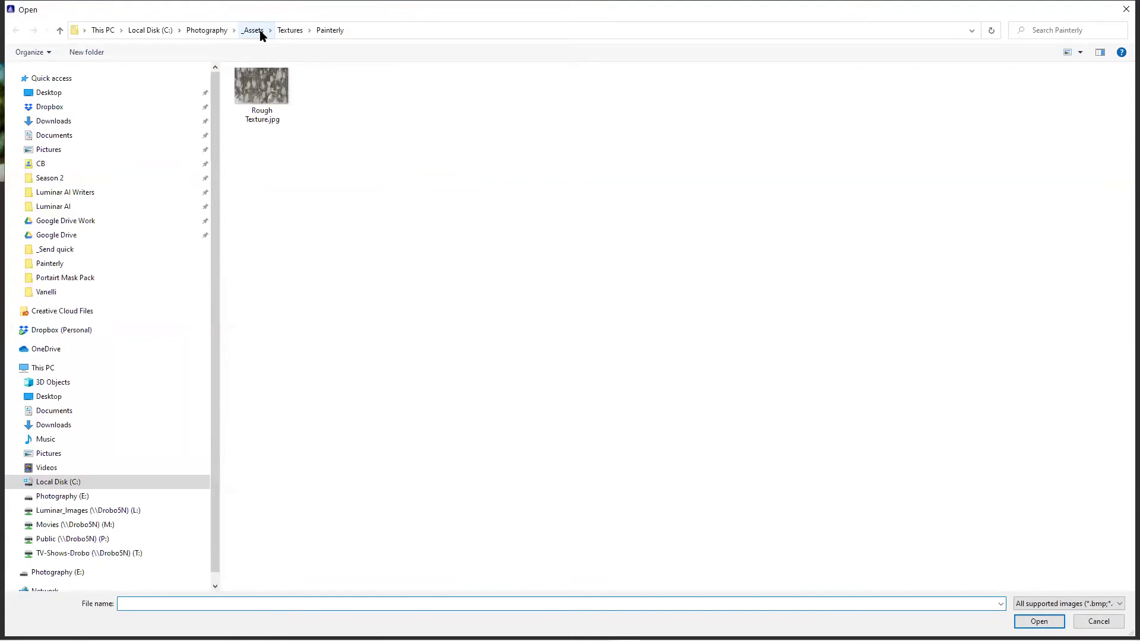
{"action": "left_click", "coordinate": [208, 30]}
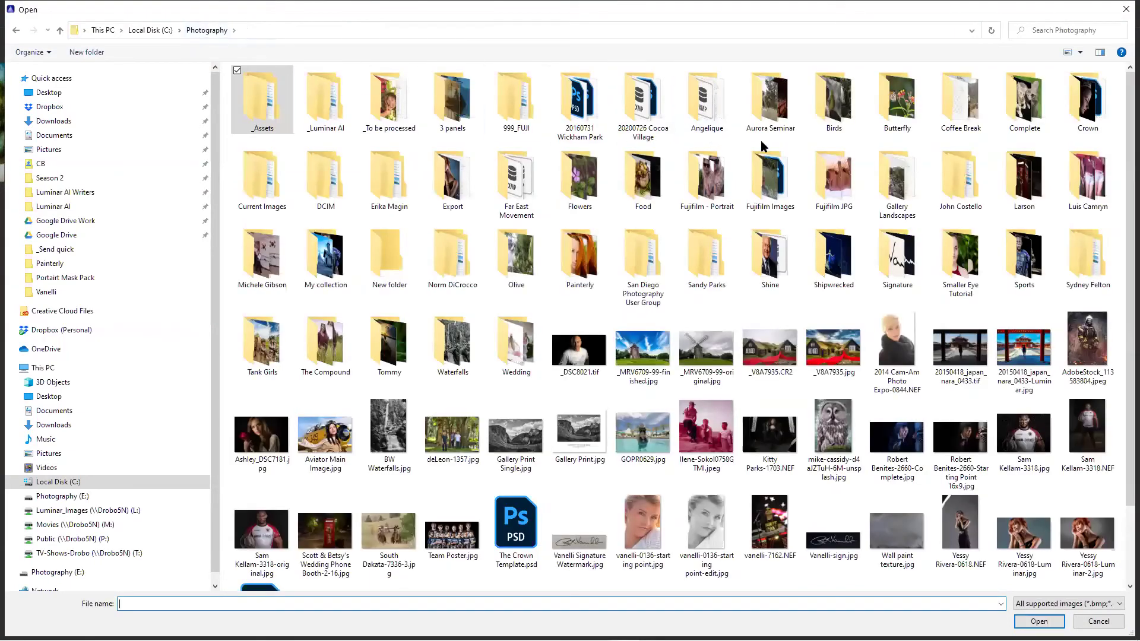
{"action": "left_click", "coordinate": [962, 120]}
{"action": "double_click", "coordinate": [963, 121]}
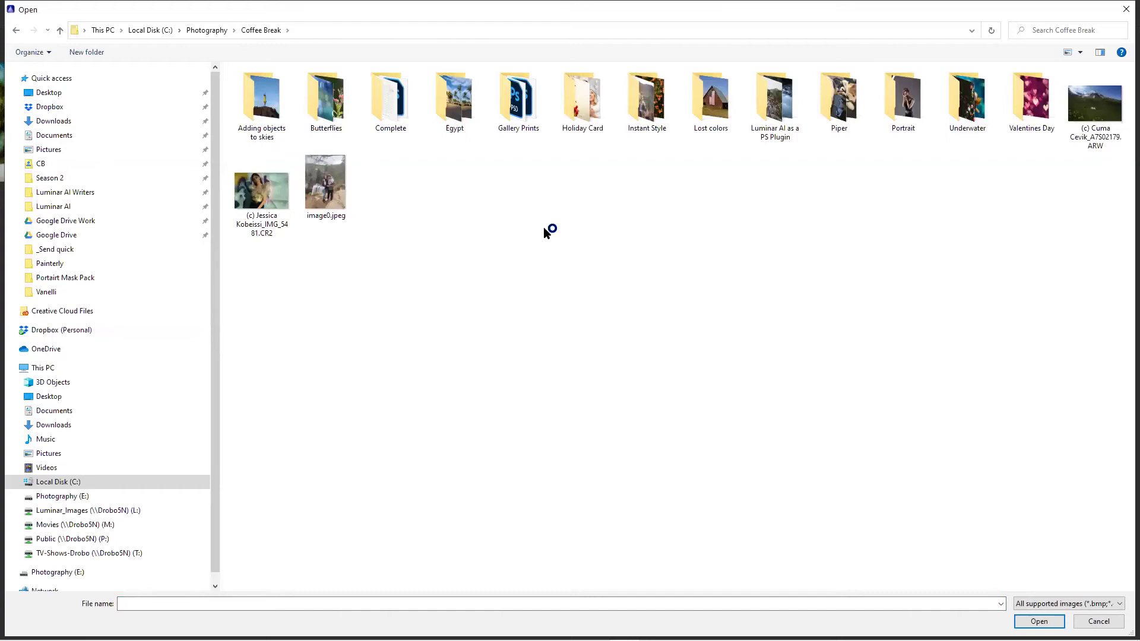
{"action": "double_click", "coordinate": [897, 106]}
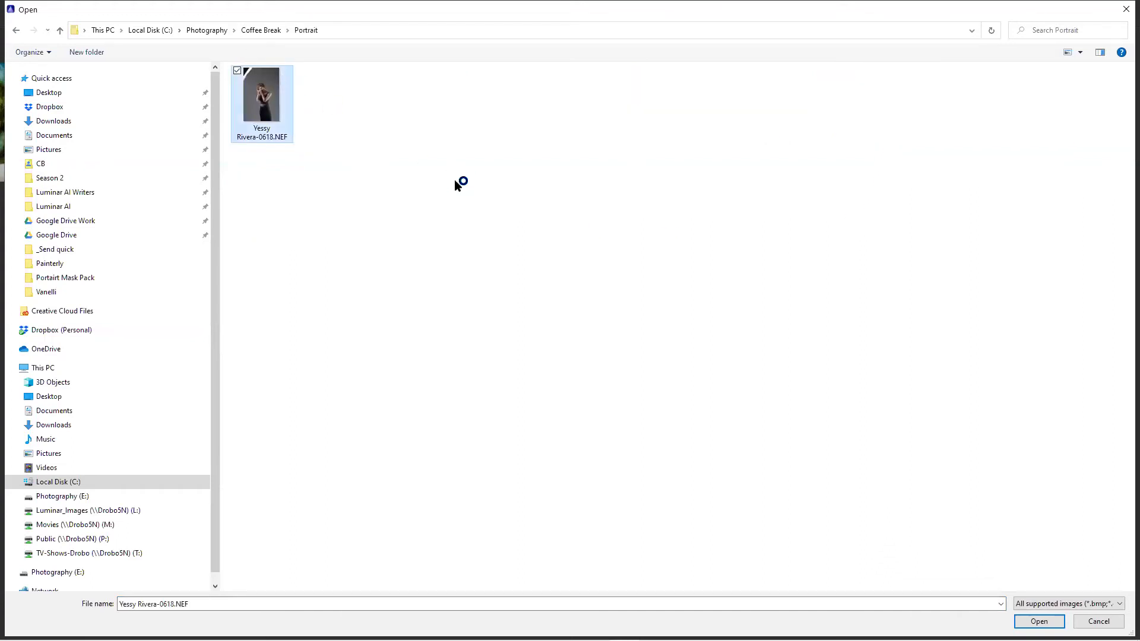
{"action": "left_click", "coordinate": [1039, 621]}
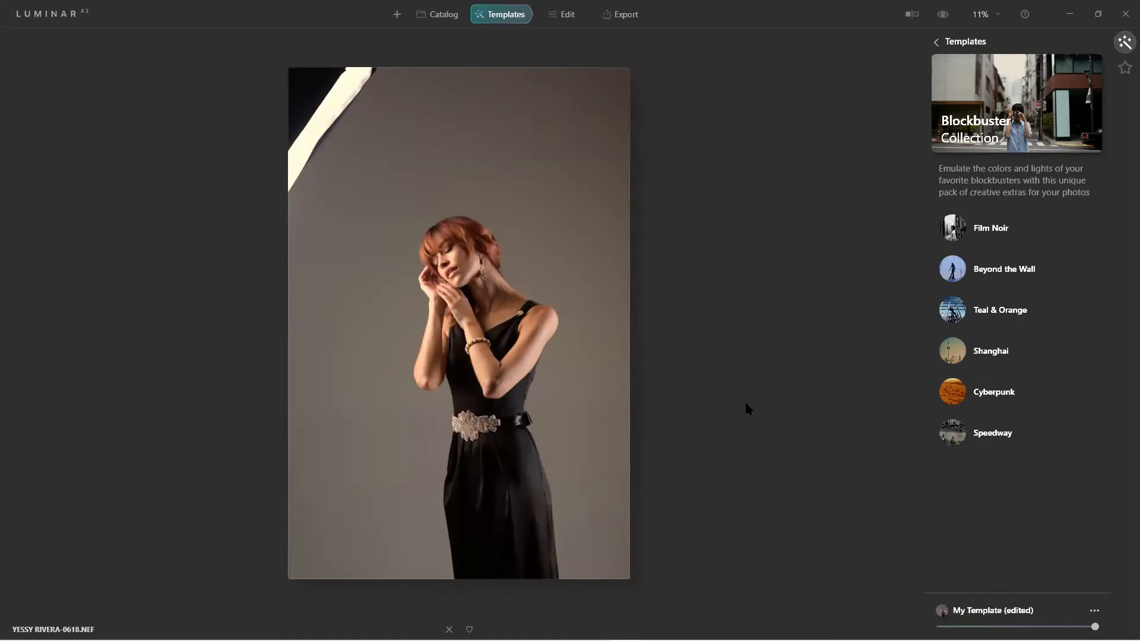
{"action": "right_click", "coordinate": [452, 206]}
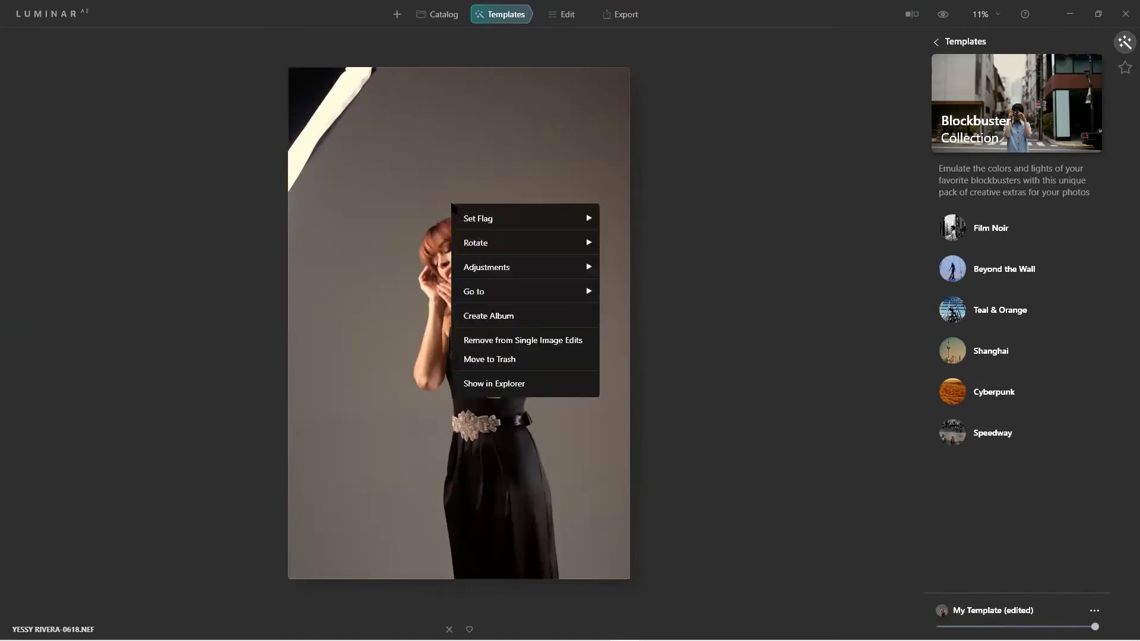
{"action": "left_click", "coordinate": [511, 340]}
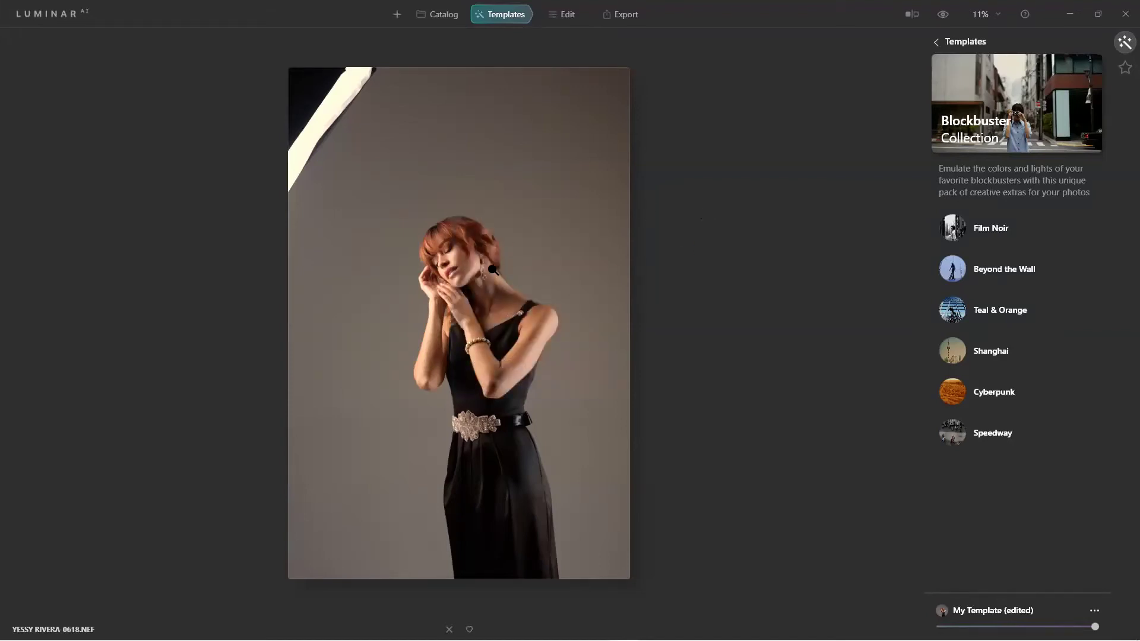
Step: Crop the studio portrait with the Composition tool to a landscape frame, swapping the ratio orientation and tightening around the woman's head and shoulders
{"action": "left_click", "coordinate": [565, 22]}
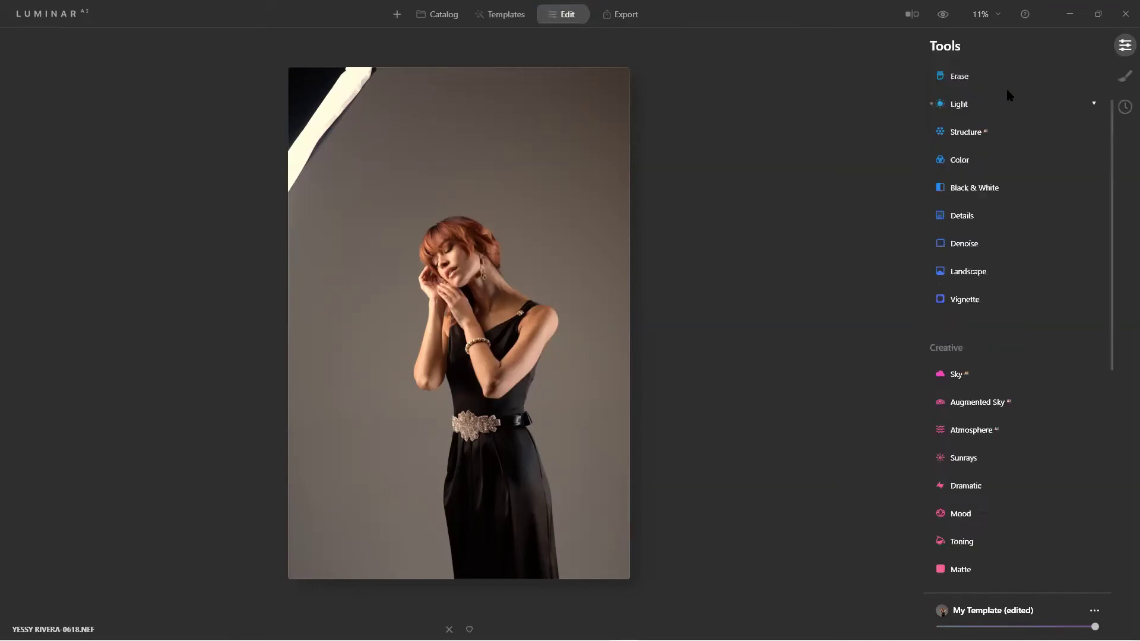
{"action": "left_click", "coordinate": [974, 130]}
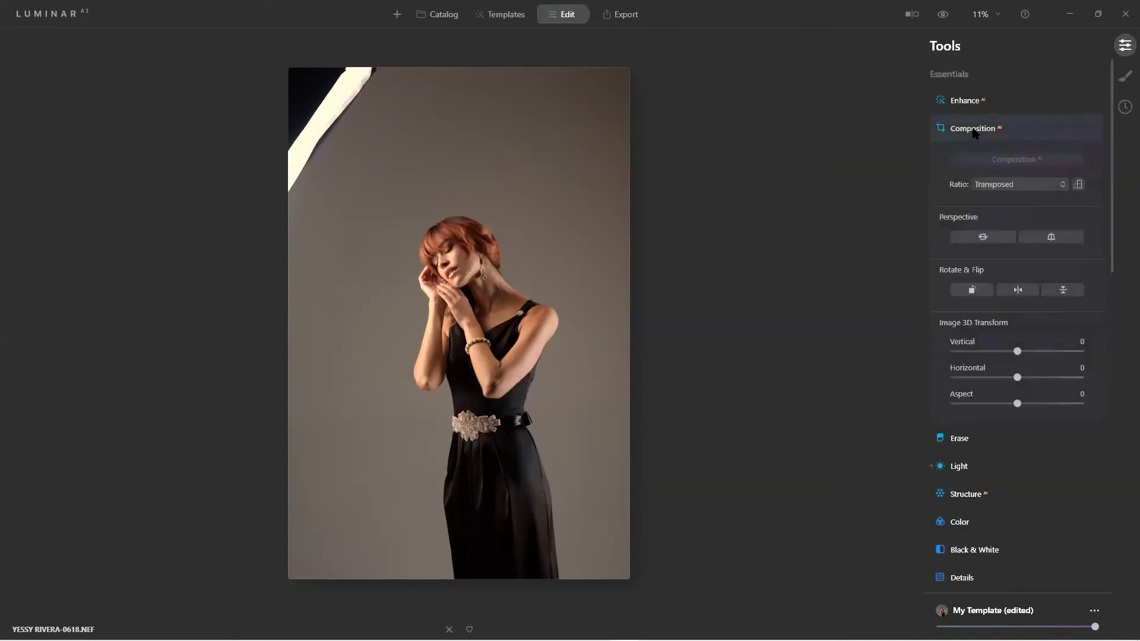
{"action": "left_click", "coordinate": [1078, 185]}
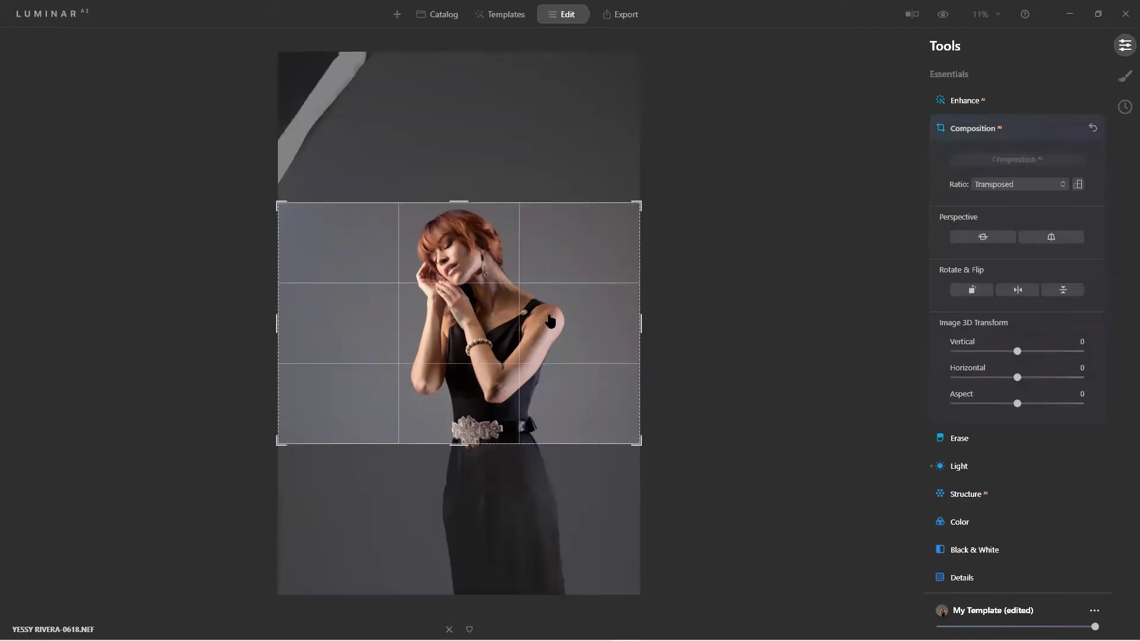
{"action": "left_click_drag", "start_coordinate": [274, 441], "coordinate": [341, 403]}
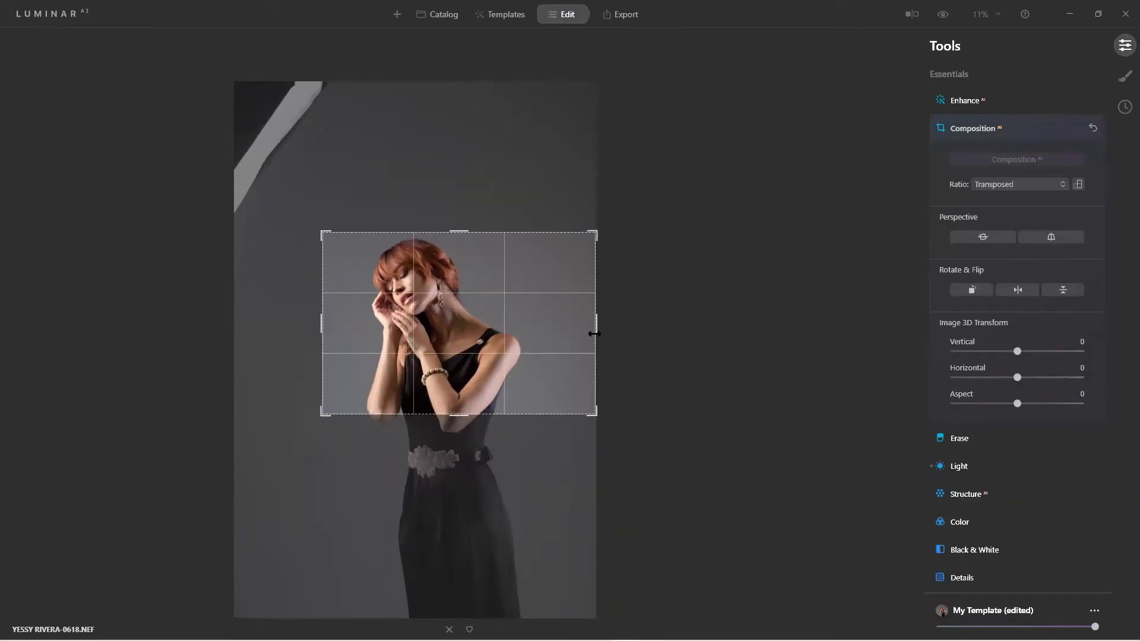
{"action": "left_click_drag", "start_coordinate": [596, 318], "coordinate": [567, 320]}
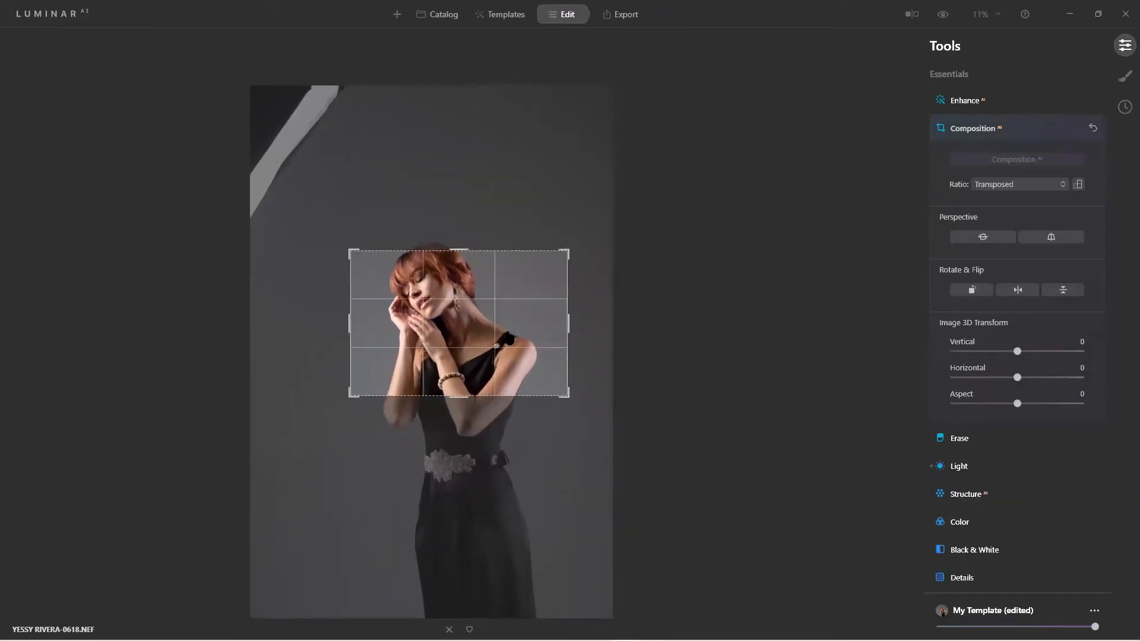
{"action": "left_click_drag", "start_coordinate": [507, 343], "coordinate": [506, 340]}
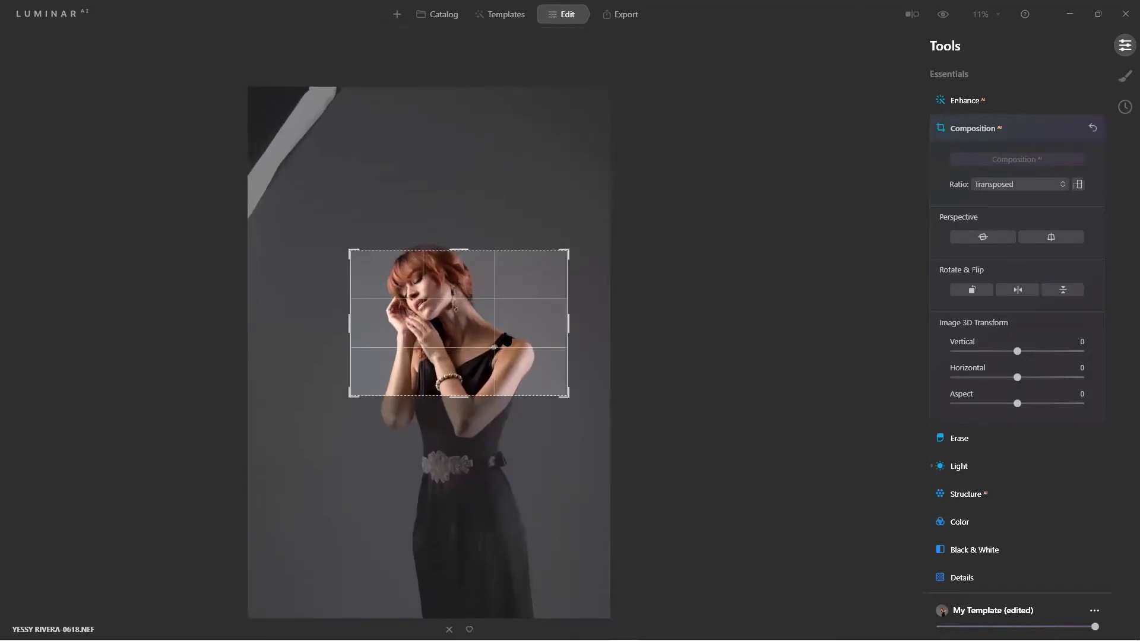
{"action": "left_click_drag", "start_coordinate": [506, 339], "coordinate": [514, 338]}
{"action": "key", "text": "Return"}
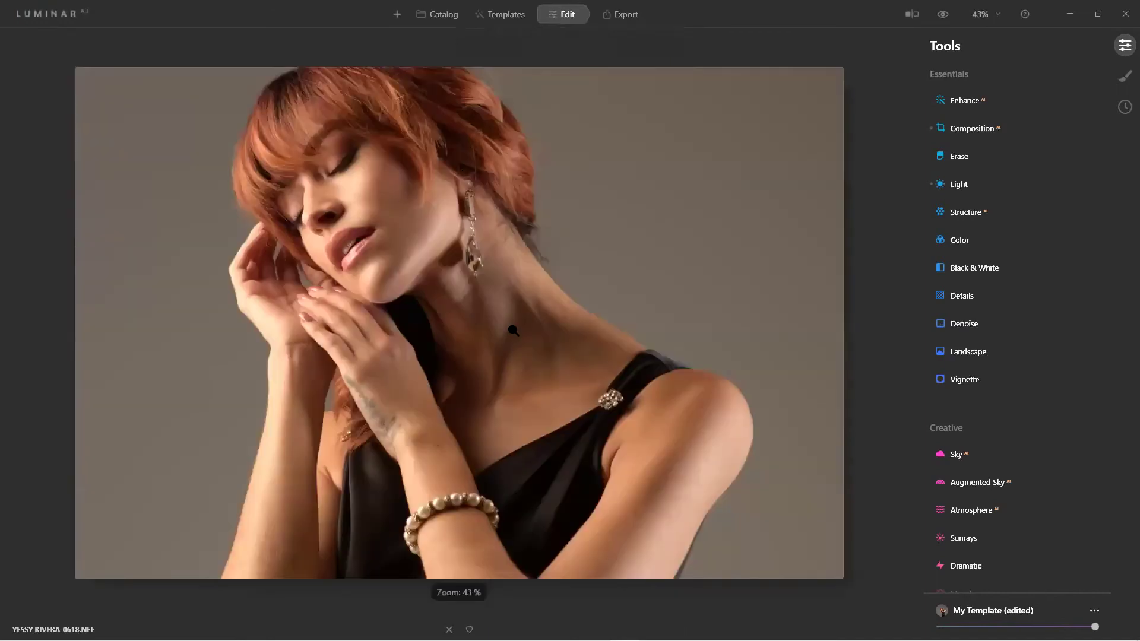
Step: Try the Soulful spotlight v2, Dreaming v2 and Dreaming v3 templates from My Collection on the cropped portrait
{"action": "left_click", "coordinate": [505, 15]}
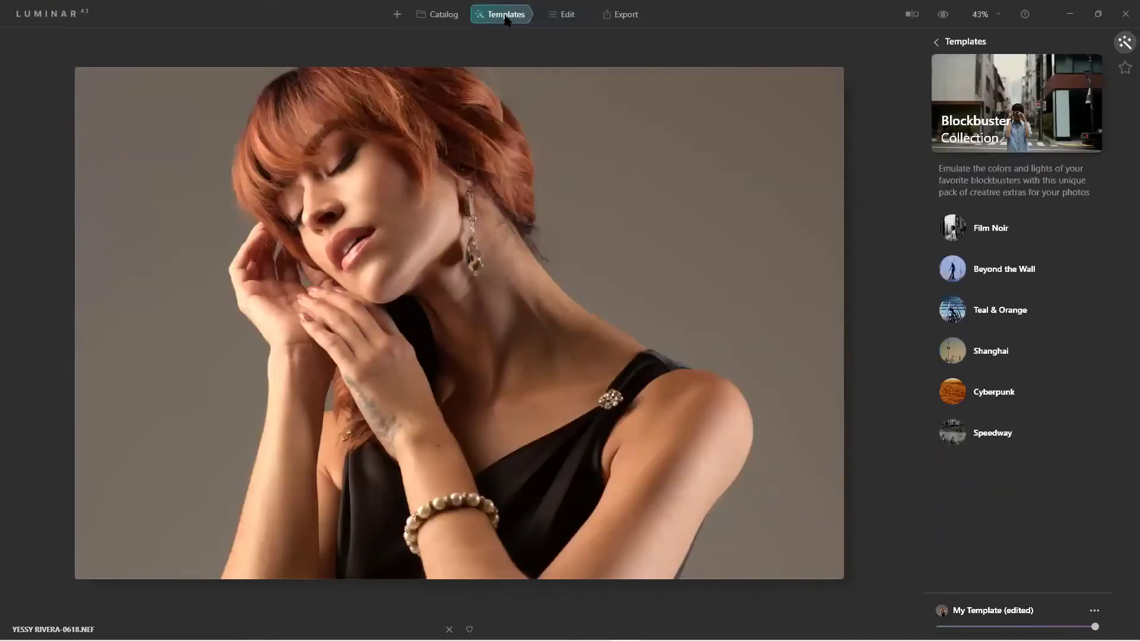
{"action": "left_click", "coordinate": [1124, 68]}
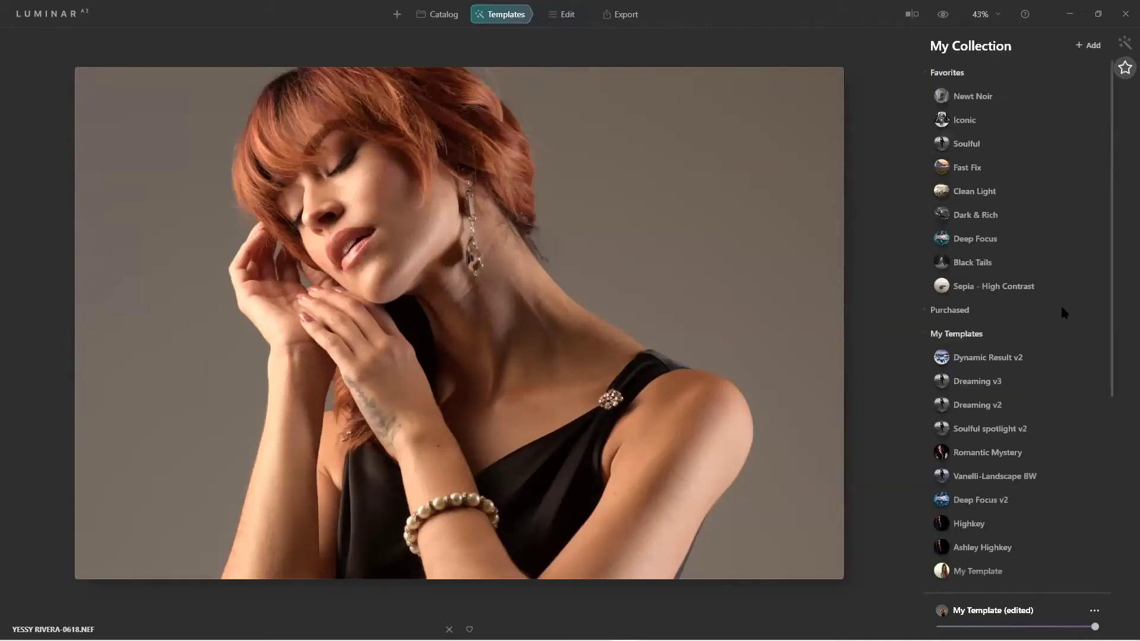
{"action": "left_click", "coordinate": [990, 435]}
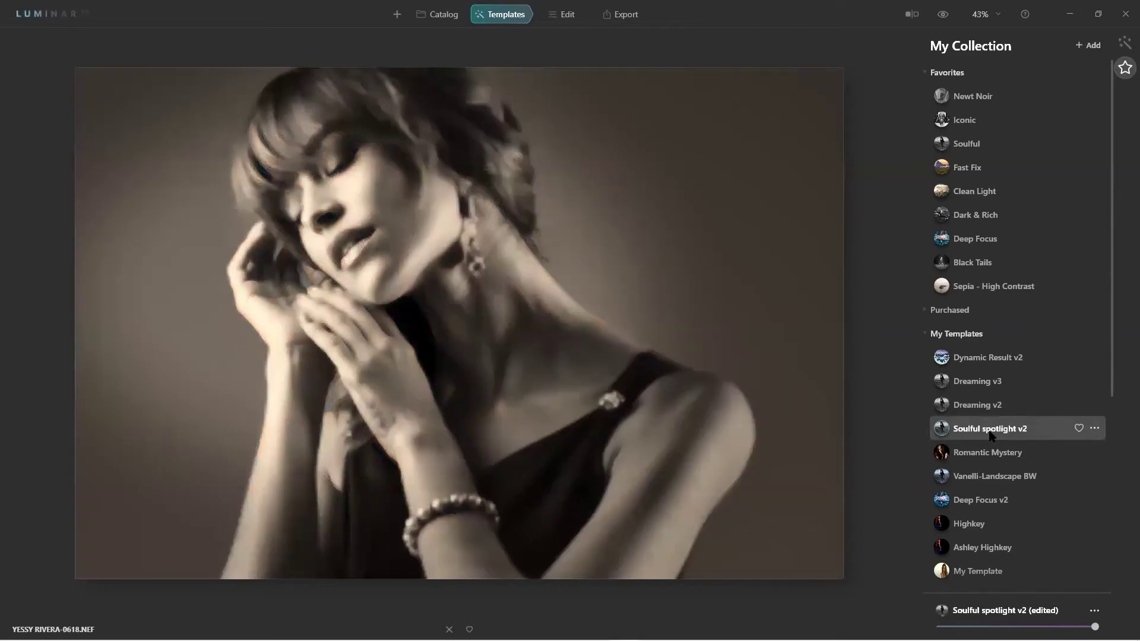
{"action": "left_click", "coordinate": [990, 429]}
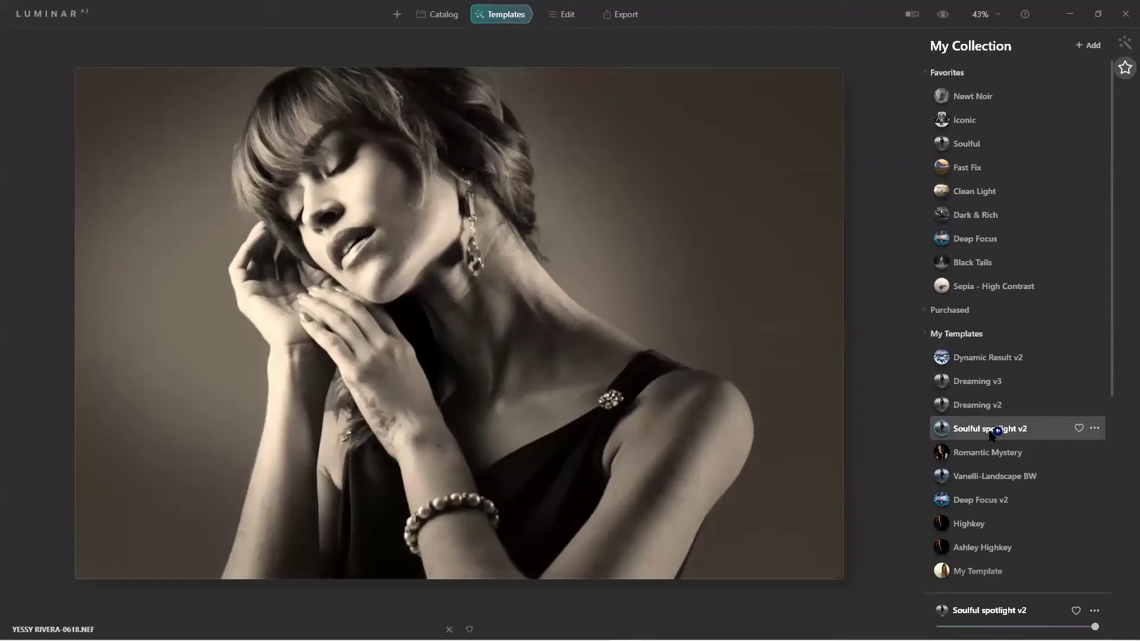
{"action": "left_click", "coordinate": [973, 406]}
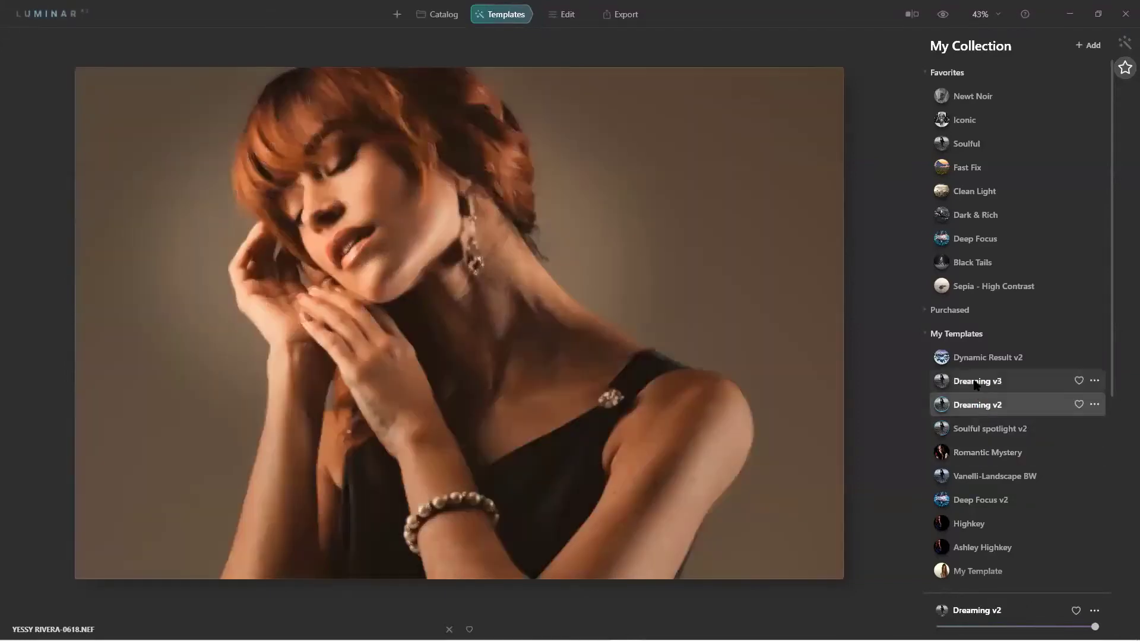
{"action": "left_click", "coordinate": [974, 378]}
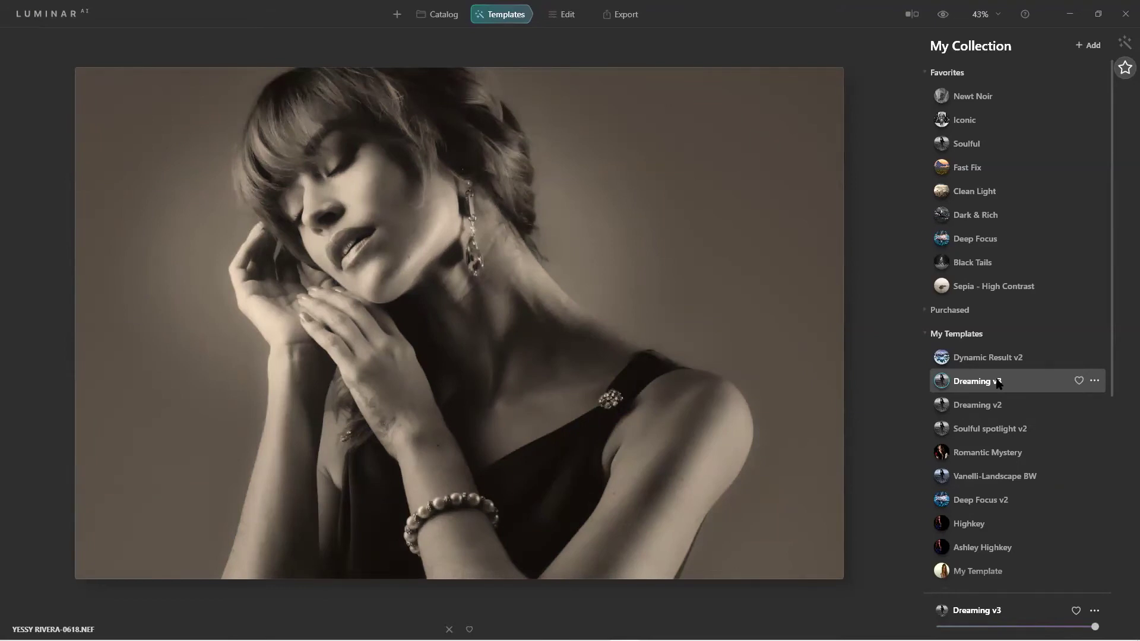
Step: Loosen the portrait's crop with the Composition tool to leave more space above the woman's hair
{"action": "left_click", "coordinate": [561, 14]}
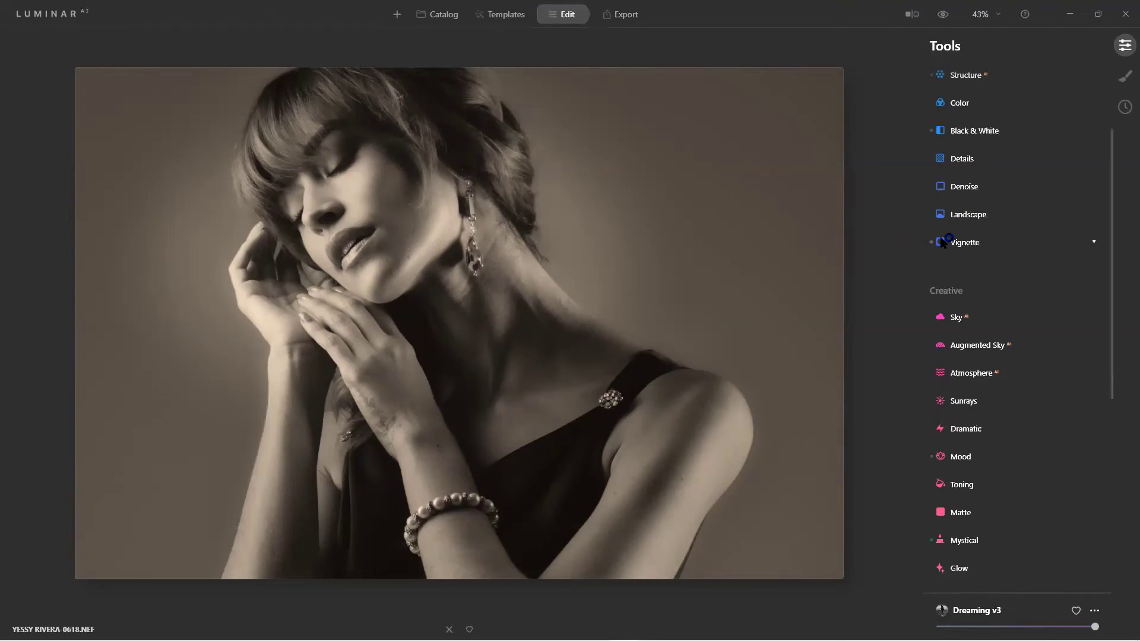
{"action": "scroll", "coordinate": [943, 241], "scroll_direction": "up", "scroll_amount": 3}
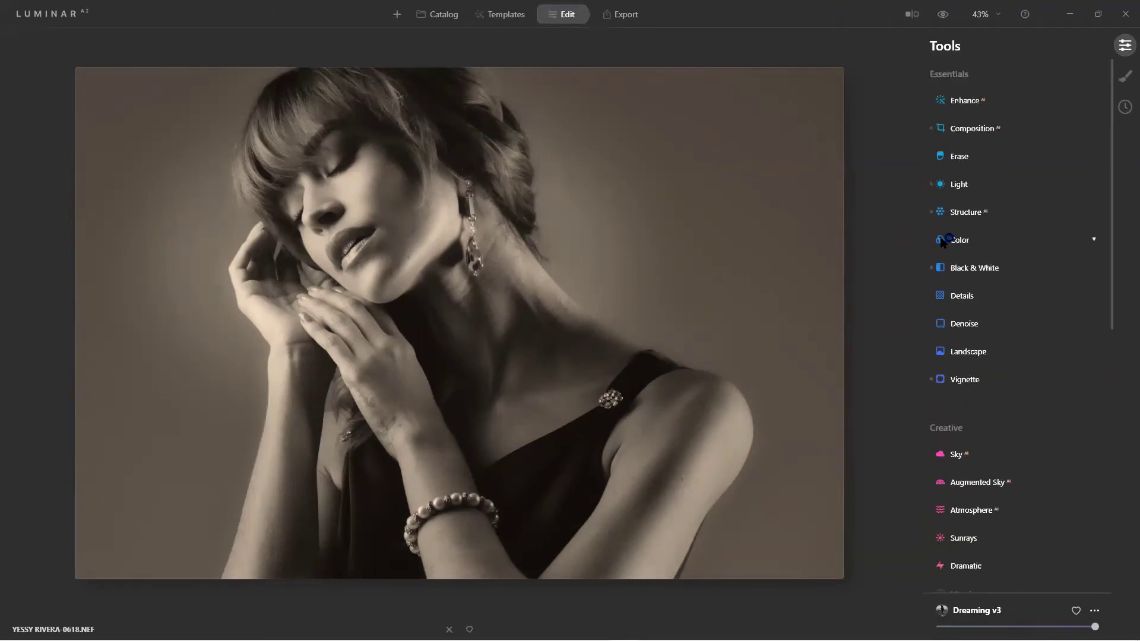
{"action": "left_click", "coordinate": [976, 134]}
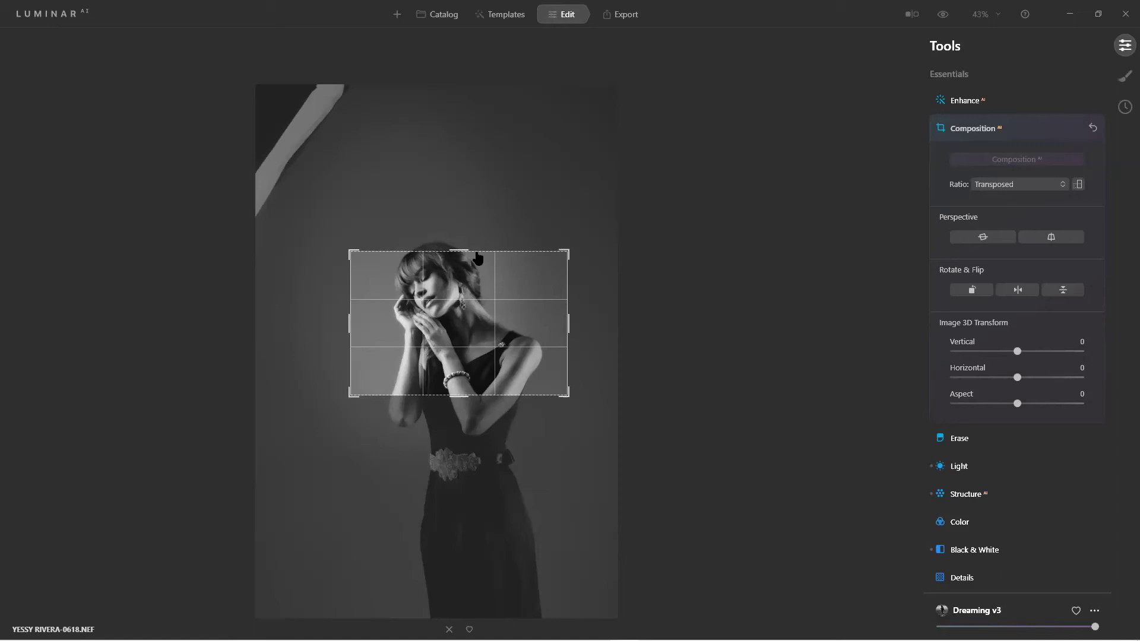
{"action": "left_click_drag", "start_coordinate": [459, 250], "coordinate": [458, 237]}
{"action": "left_click_drag", "start_coordinate": [473, 328], "coordinate": [472, 327]}
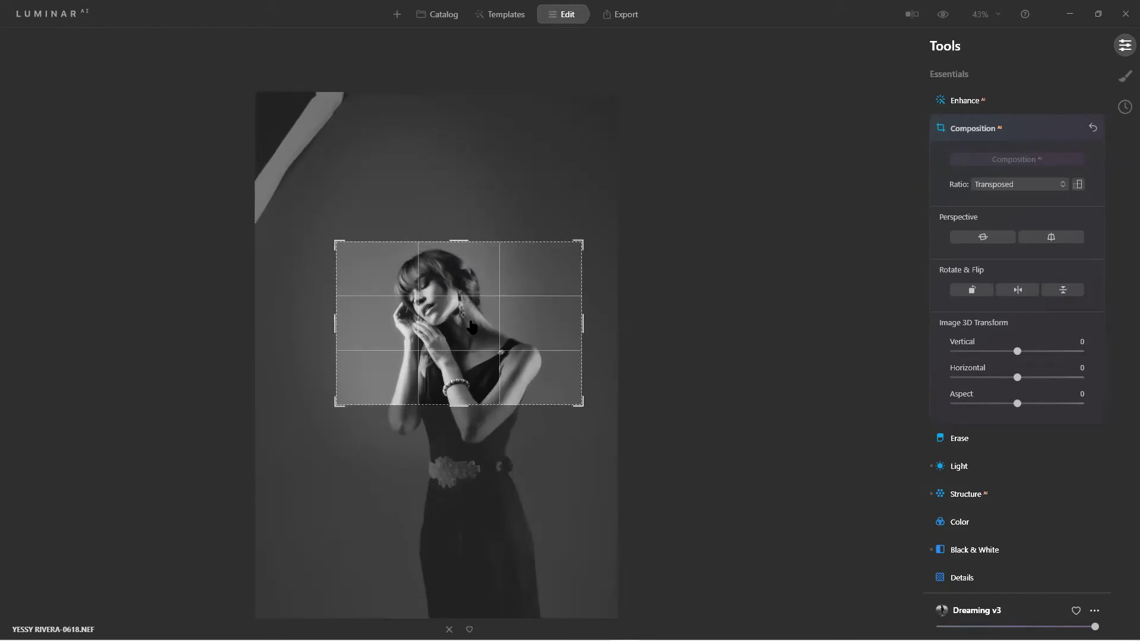
{"action": "key", "text": "Return"}
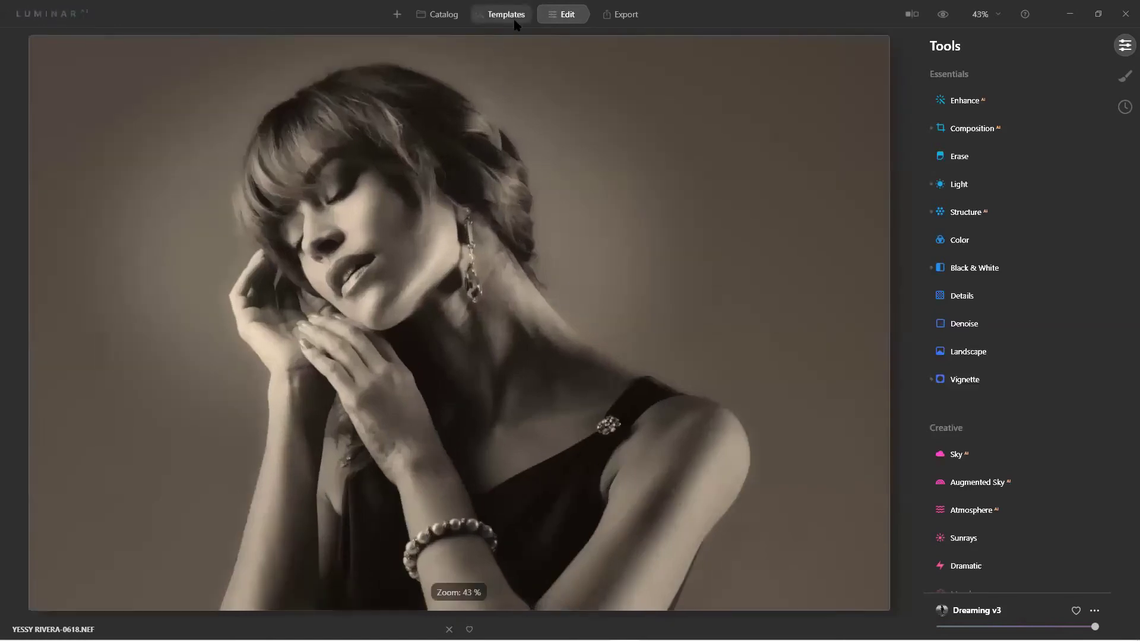
Step: Apply the Dreaming v2 template from My Templates to the recropped portrait and view it at 48% zoom
{"action": "left_click", "coordinate": [513, 18]}
{"action": "left_click", "coordinate": [987, 405]}
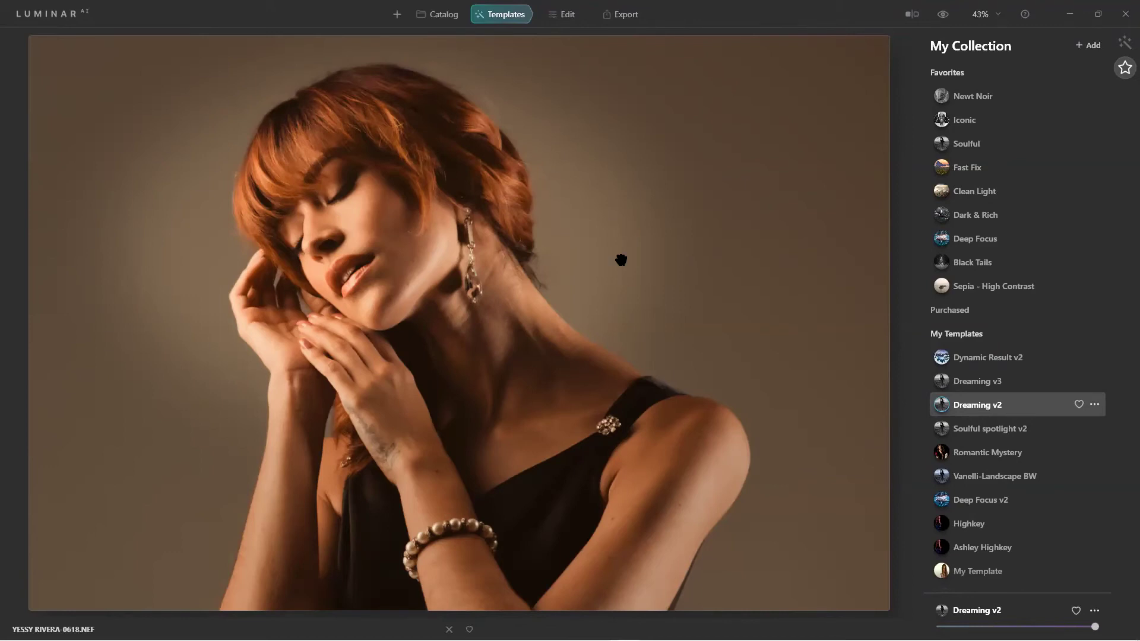
{"action": "scroll", "coordinate": [628, 354], "scroll_direction": "up", "scroll_amount": 1}
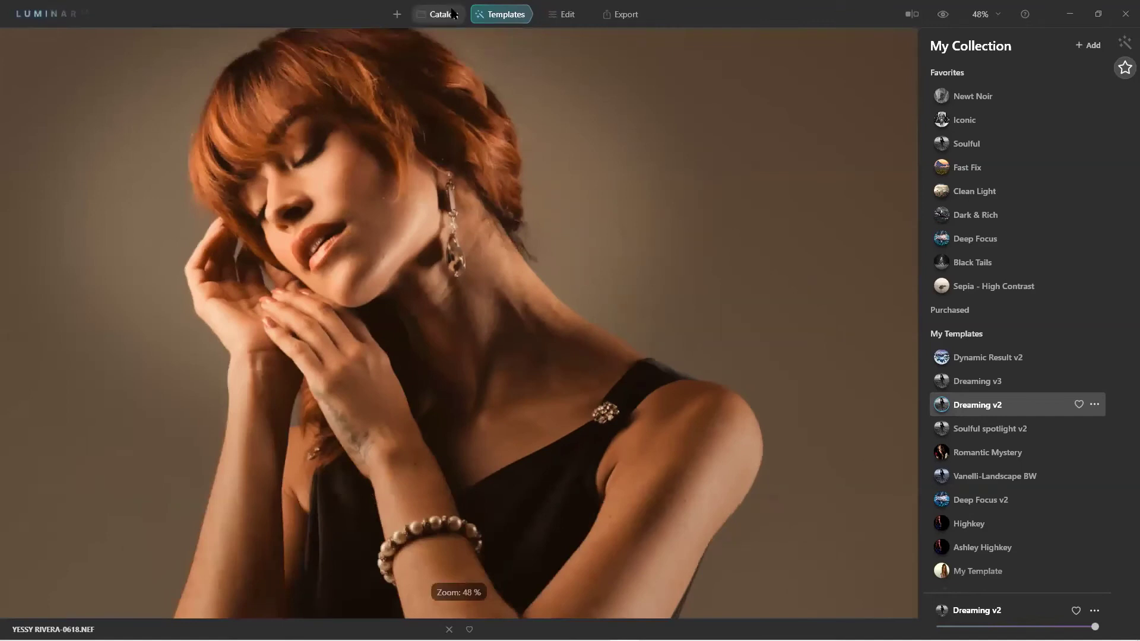
{"action": "key", "text": "alt+Tab"}
{"action": "key", "text": "alt+Tab"}
{"action": "key", "text": "alt+Tab"}
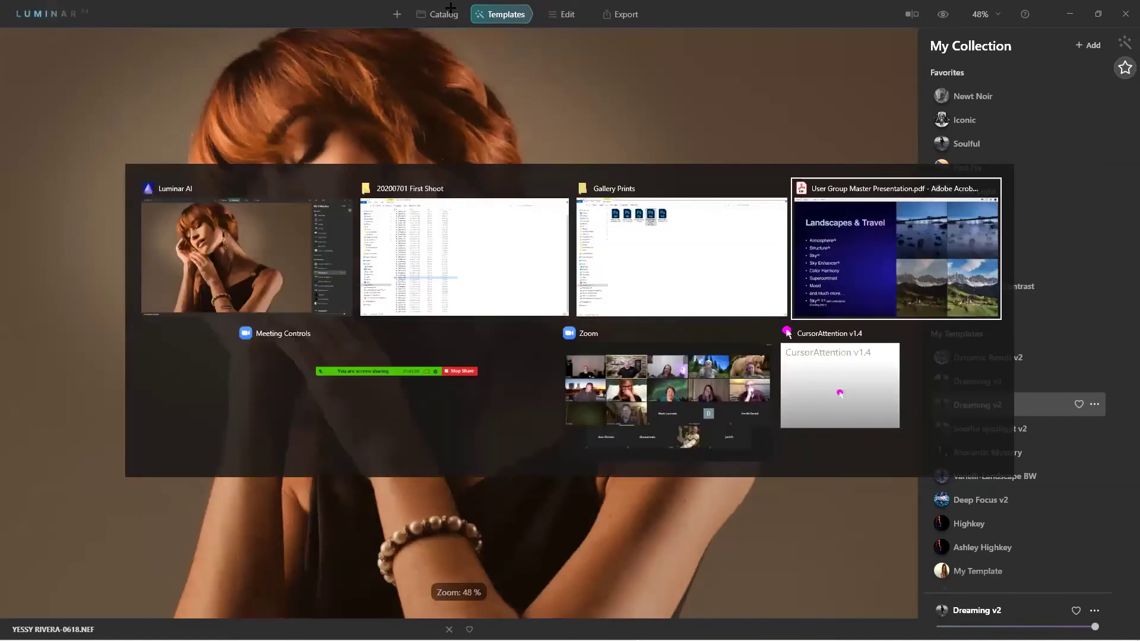
{"action": "key", "text": "Right"}
{"action": "key", "text": "Right"}
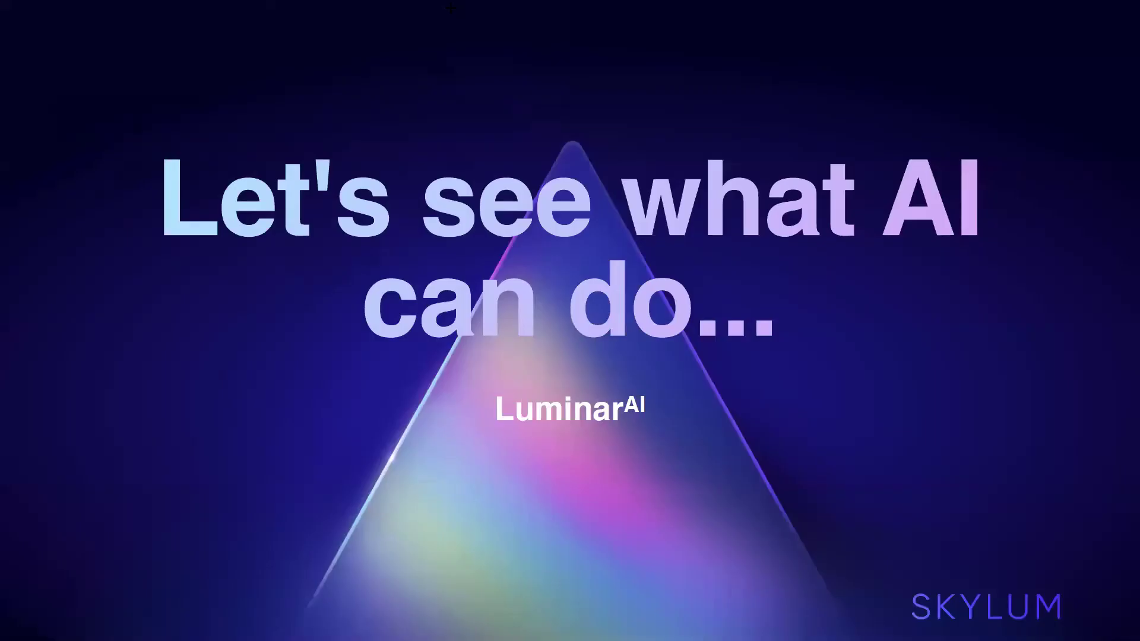
{"action": "key", "text": "Right"}
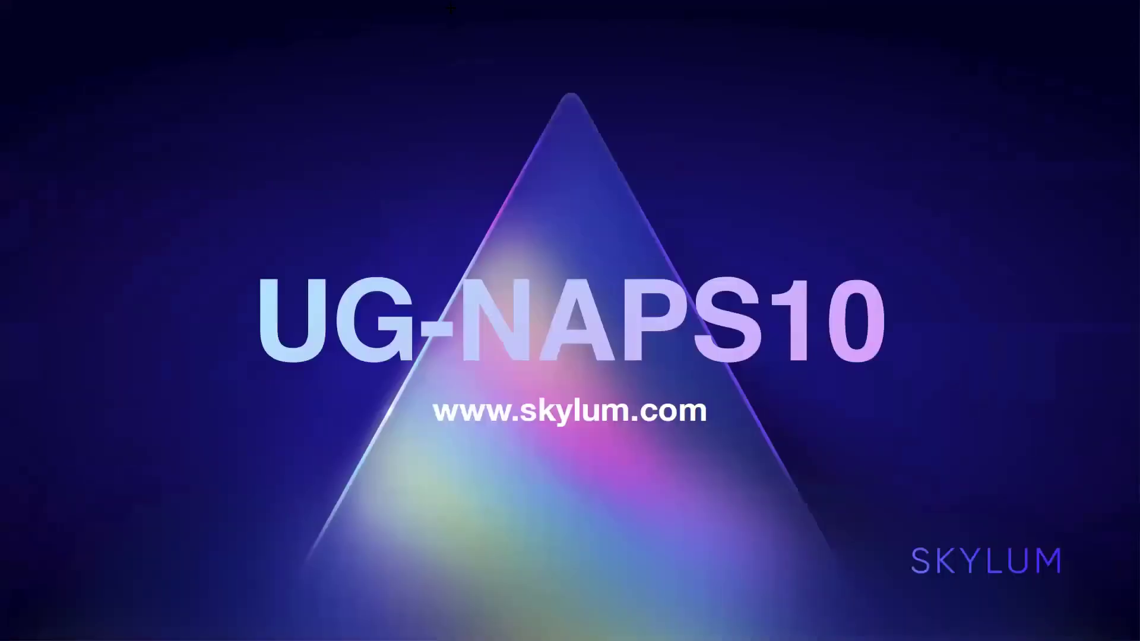